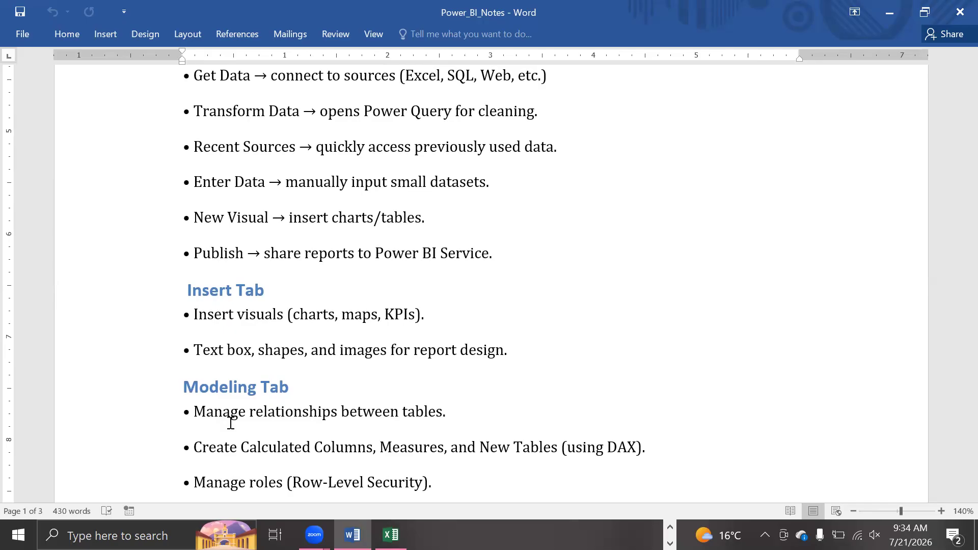
Read through the Power BI notes on the ribbon tabs, the other key elements around the ribbon, and Power Query.
scroll(314, 437, "down", 3)
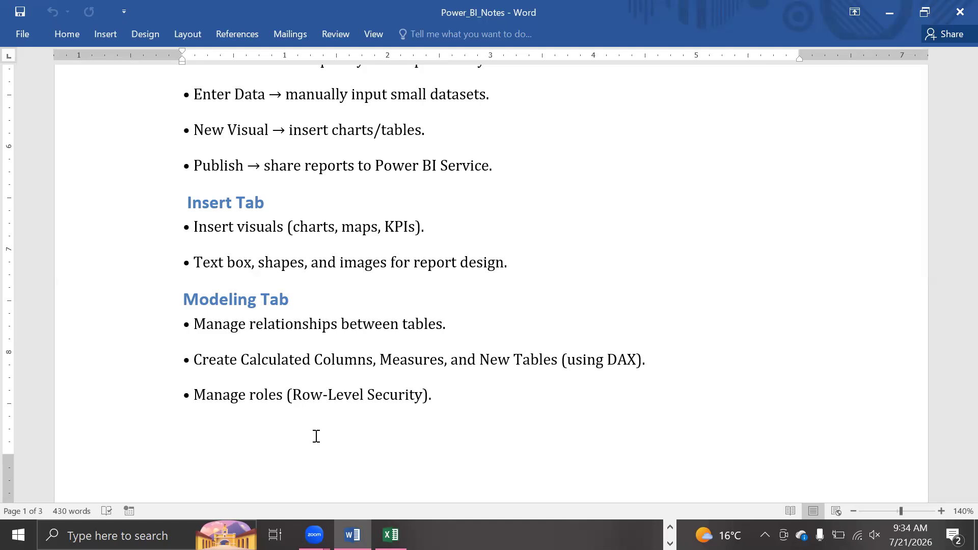
scroll(317, 240, "down", 5)
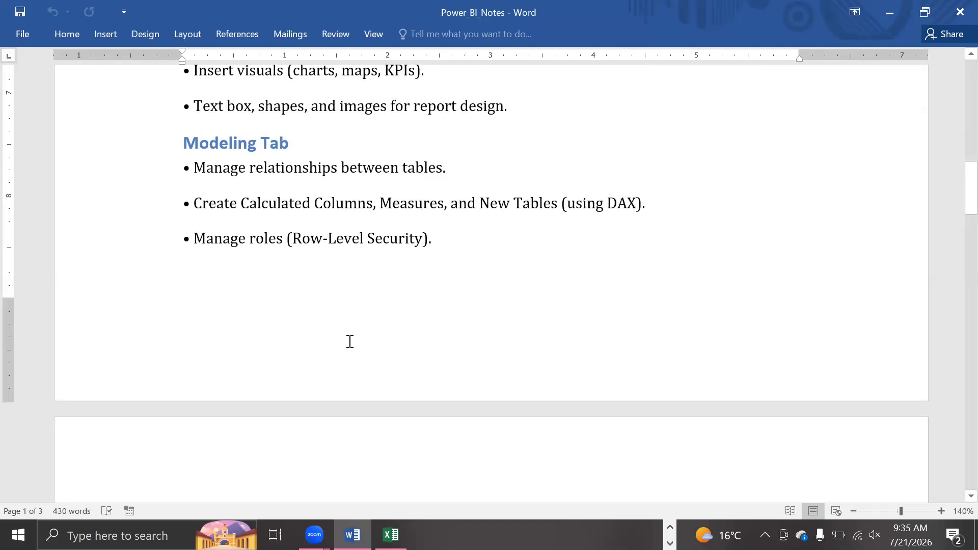
scroll(350, 342, "down", 10)
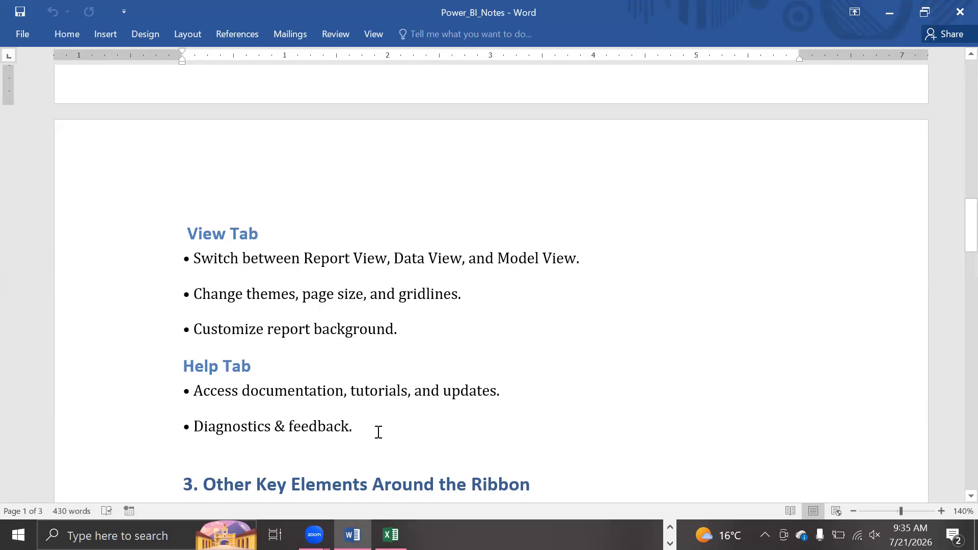
scroll(378, 431, "down", 7)
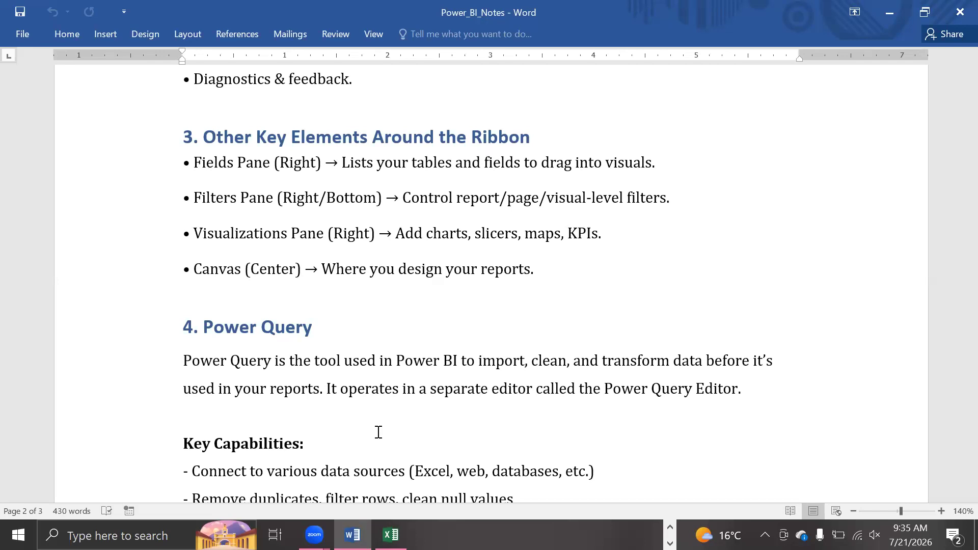
scroll(330, 376, "down", 2)
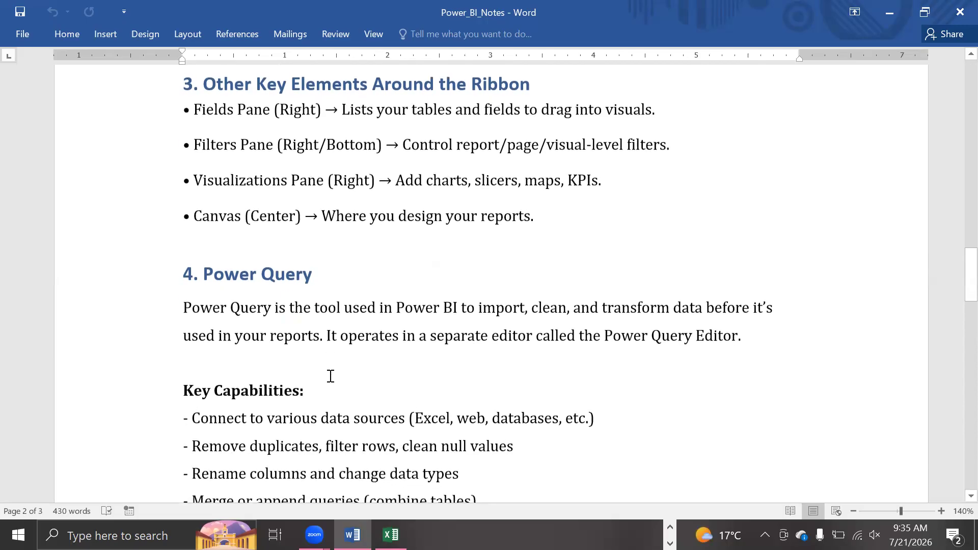
scroll(330, 376, "down", 2)
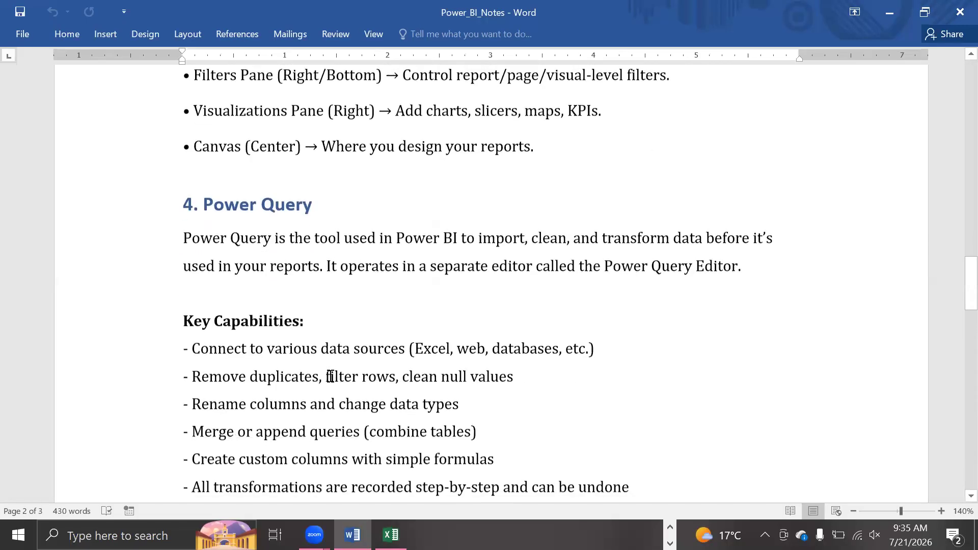
scroll(330, 376, "down", 2)
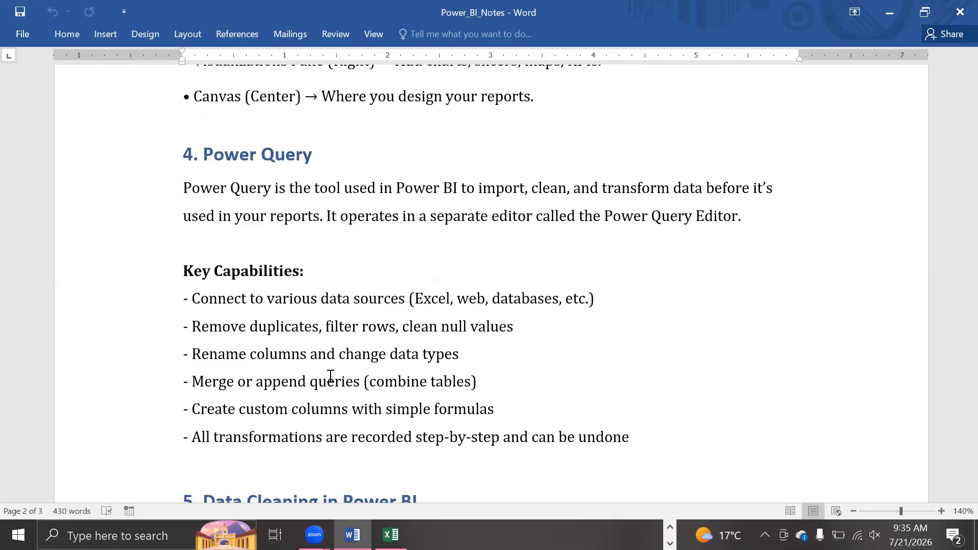
scroll(330, 376, "up", 1)
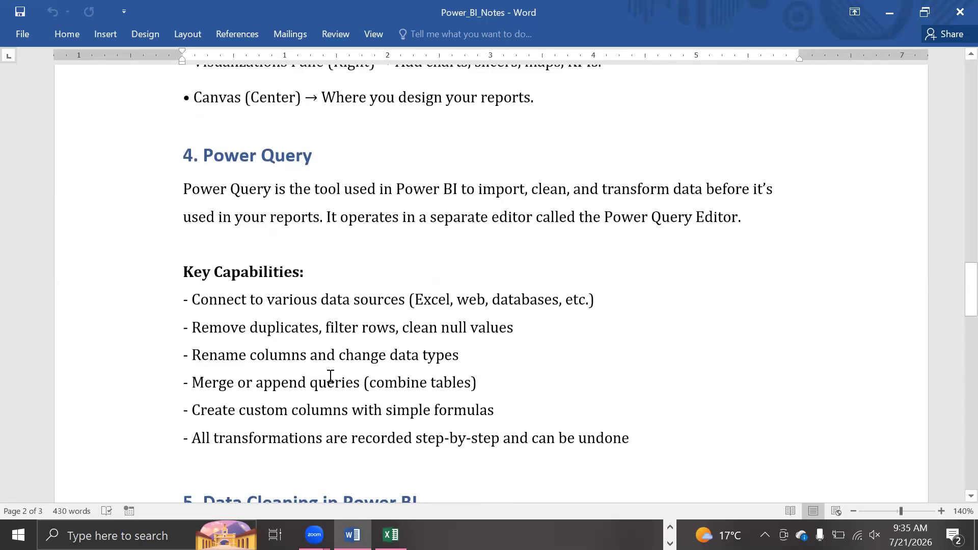
scroll(158, 444, "down", 1)
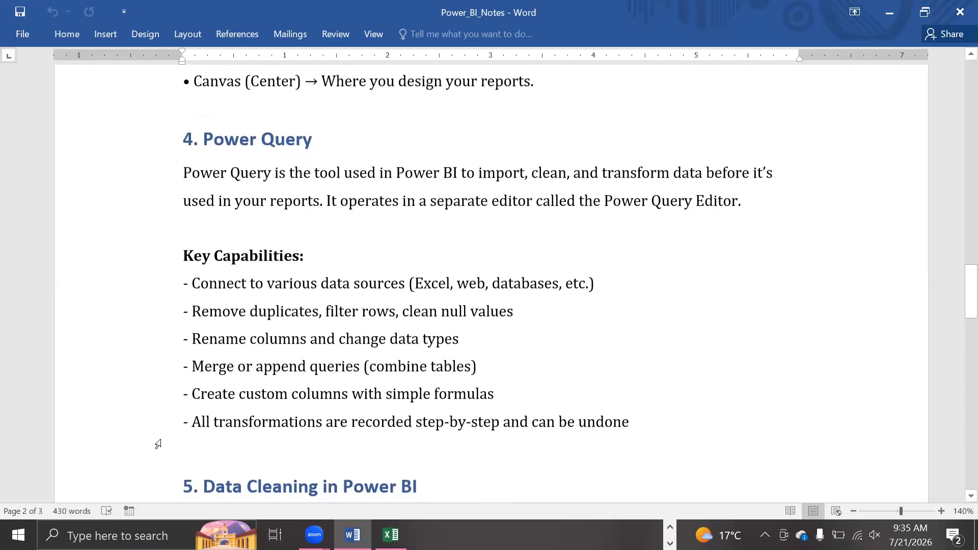
scroll(157, 444, "down", 3)
scroll(158, 444, "down", 1)
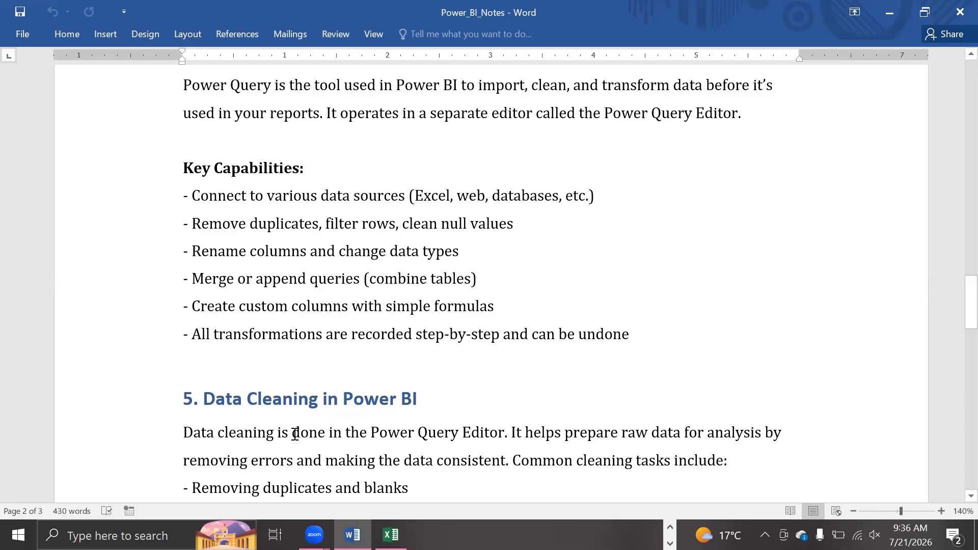
scroll(294, 433, "down", 3)
scroll(299, 465, "up", 2)
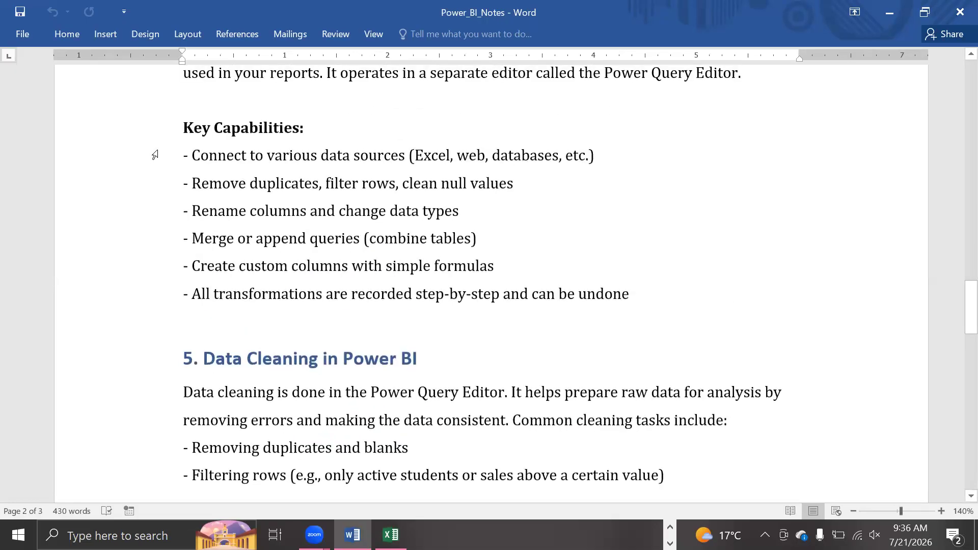
Highlight the Power Query key capabilities and the filtering rows item, and review the common data cleaning tasks to the end of the notes.
left_click_drag(184, 155, 698, 307)
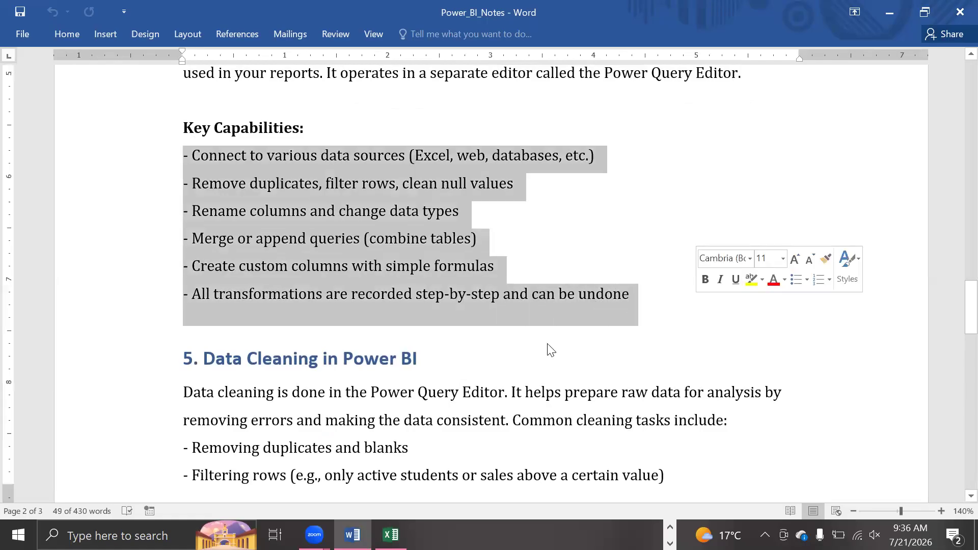
scroll(344, 381, "down", 3)
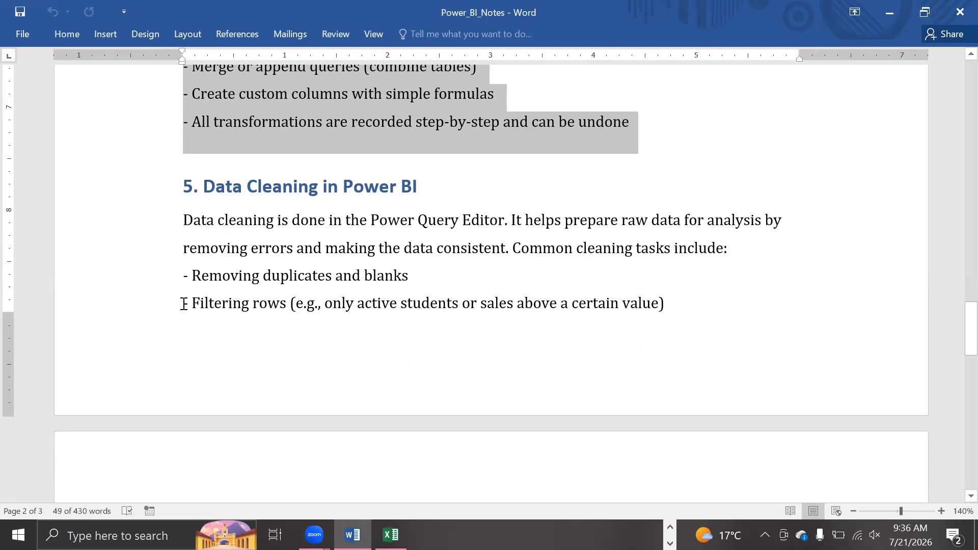
left_click_drag(185, 303, 274, 301)
scroll(275, 295, "down", 5)
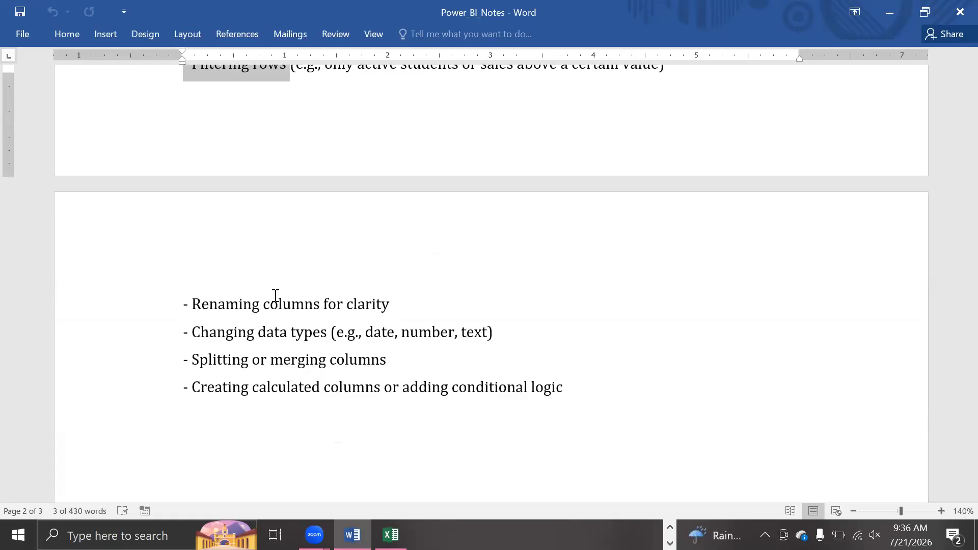
scroll(275, 295, "down", 2)
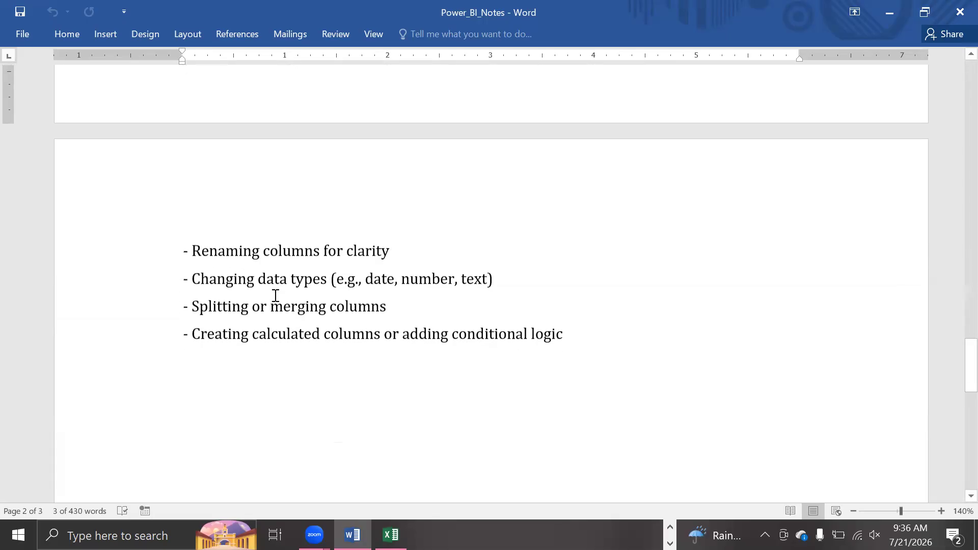
scroll(275, 296, "down", 3)
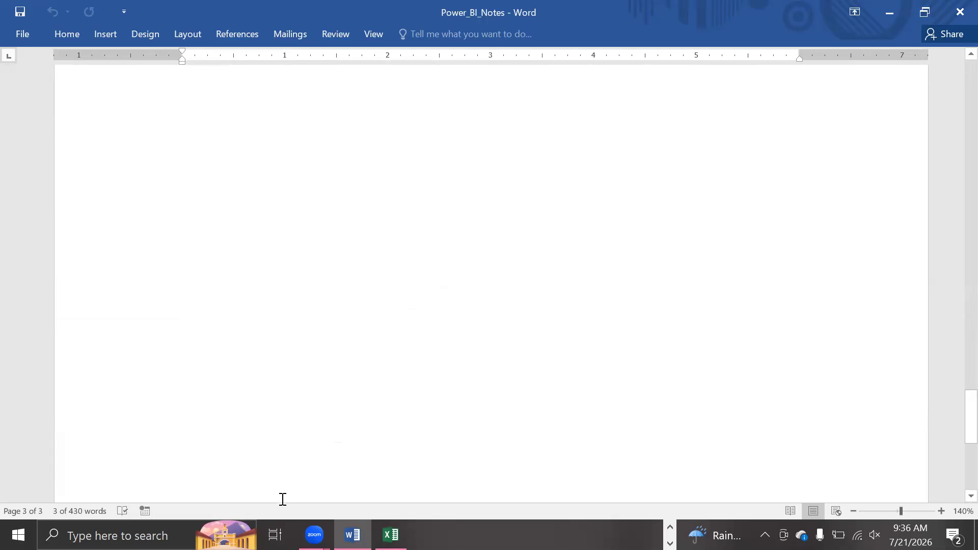
Switch to Power BI Desktop and create a new blank report.
left_click(275, 534)
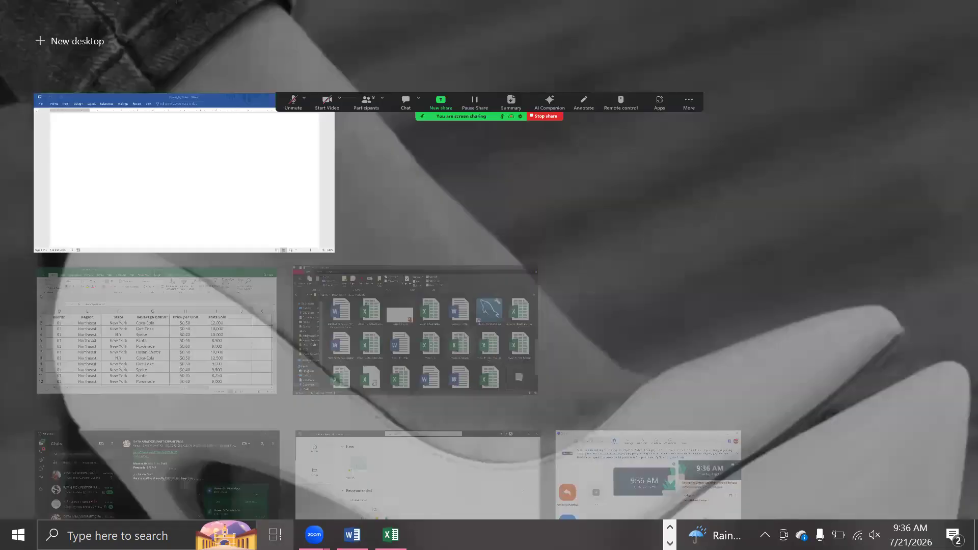
left_click(417, 484)
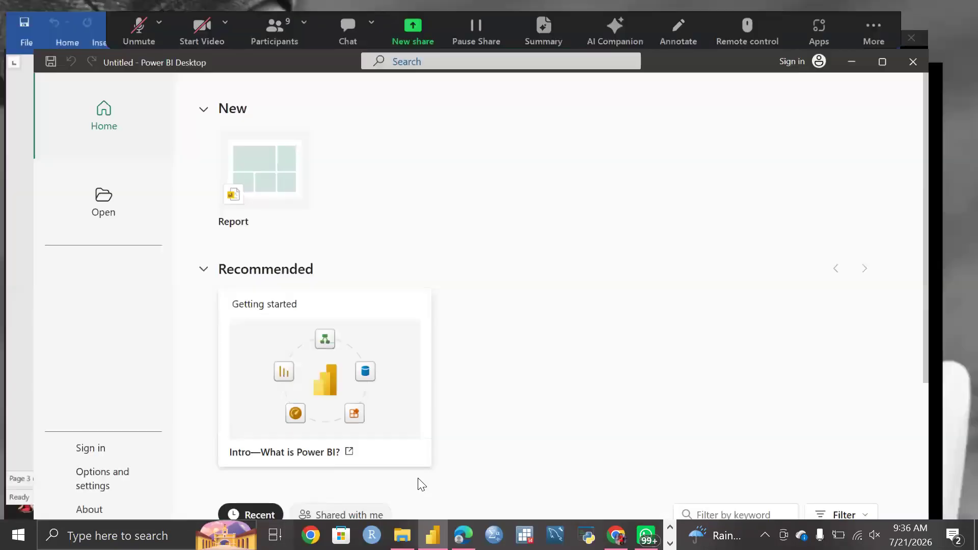
left_click(253, 140)
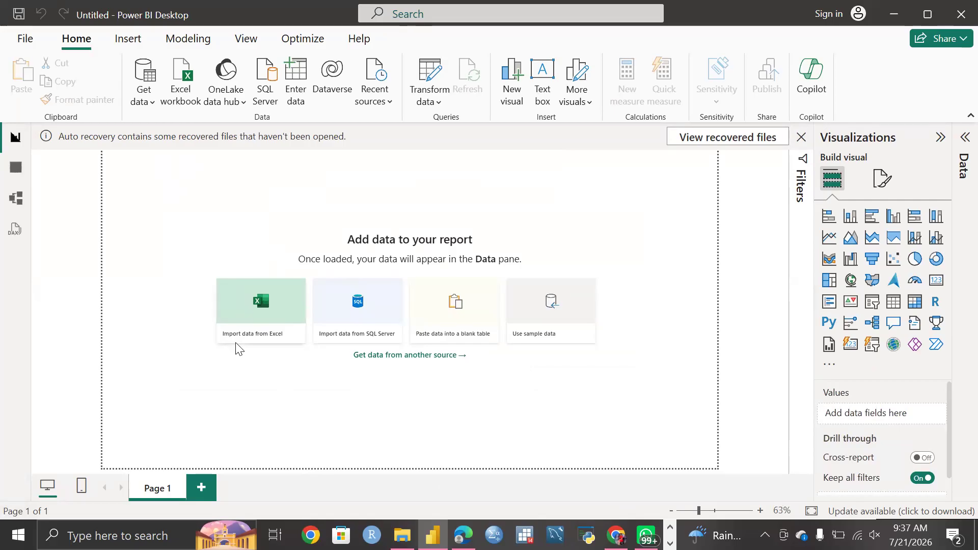
Look over the common data sources and open the Excel workbook Power-Bi-Dataset from the EXCEL TRAINING folder for import.
left_click(153, 103)
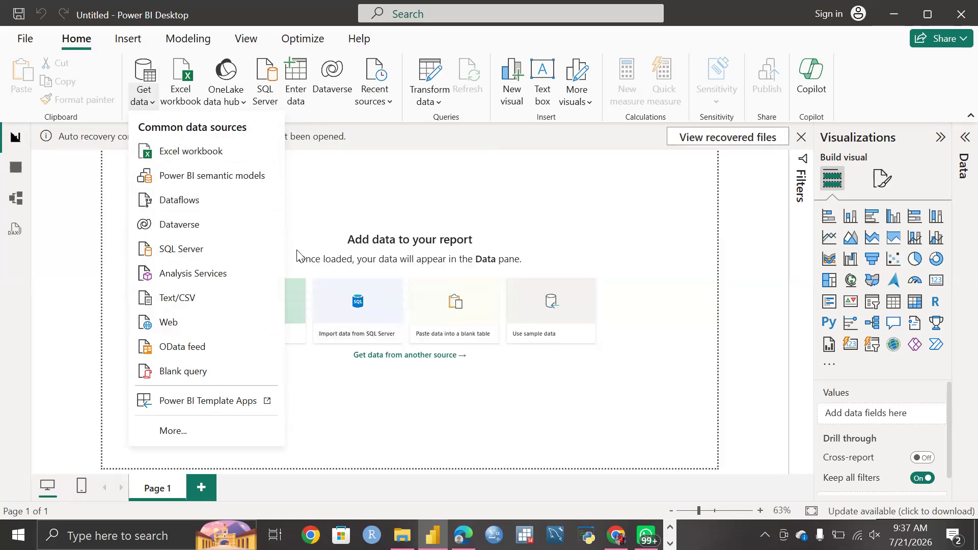
left_click(157, 88)
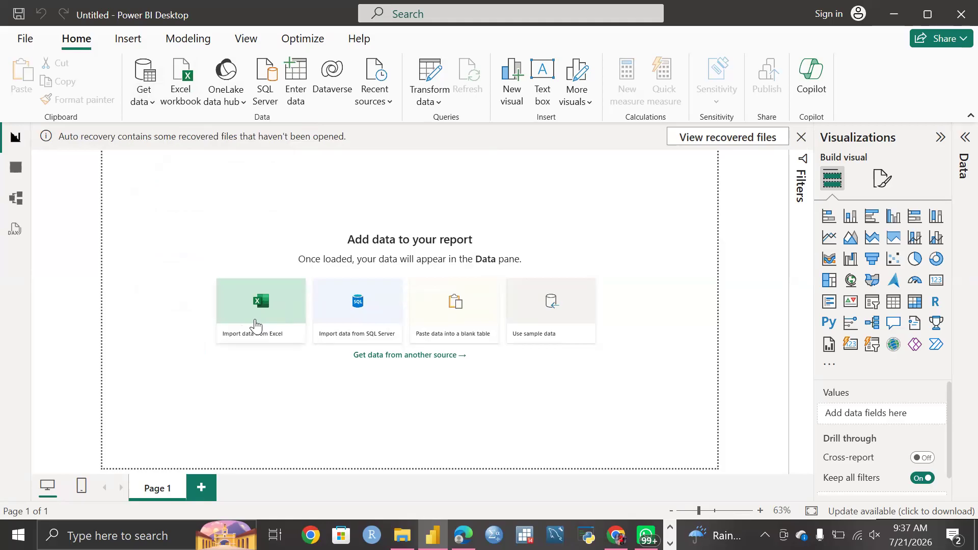
left_click(254, 321)
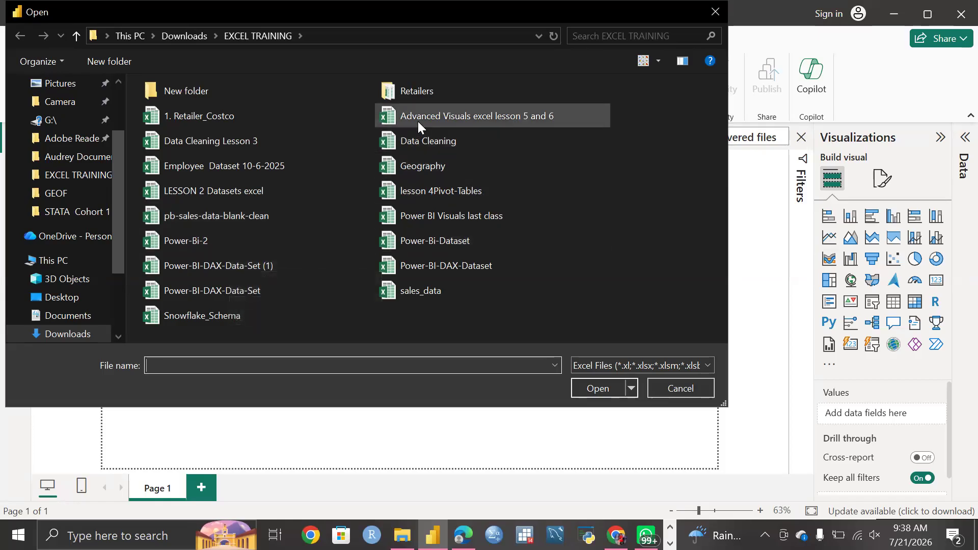
left_click(450, 239)
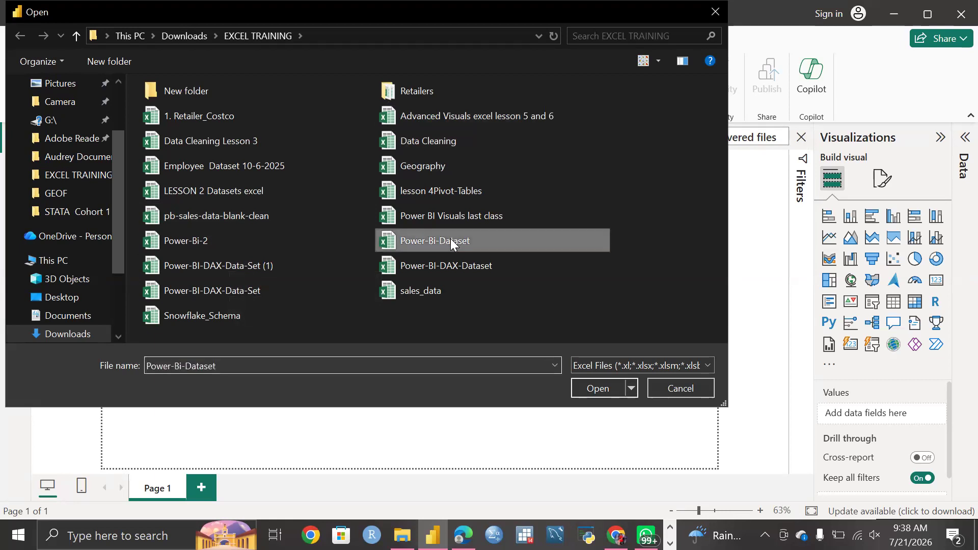
left_click(580, 387)
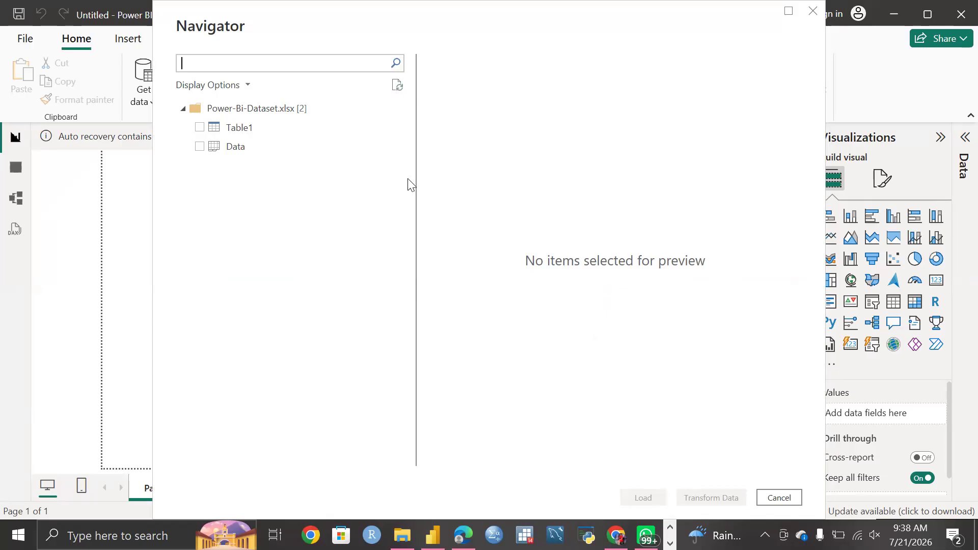
Preview the workbook's Data sheet across its columns, select it for import and open it in the Power Query Editor.
left_click(243, 147)
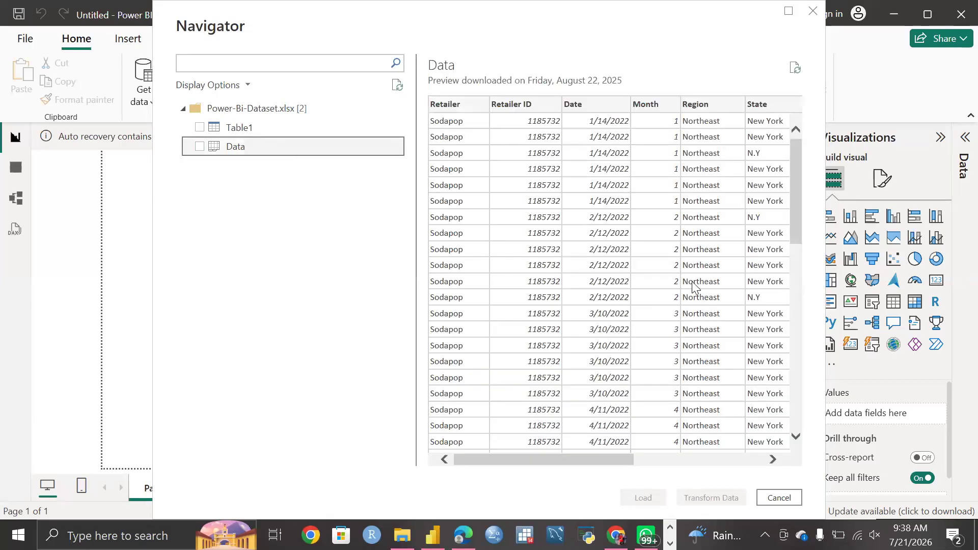
scroll(693, 288, "right", 5)
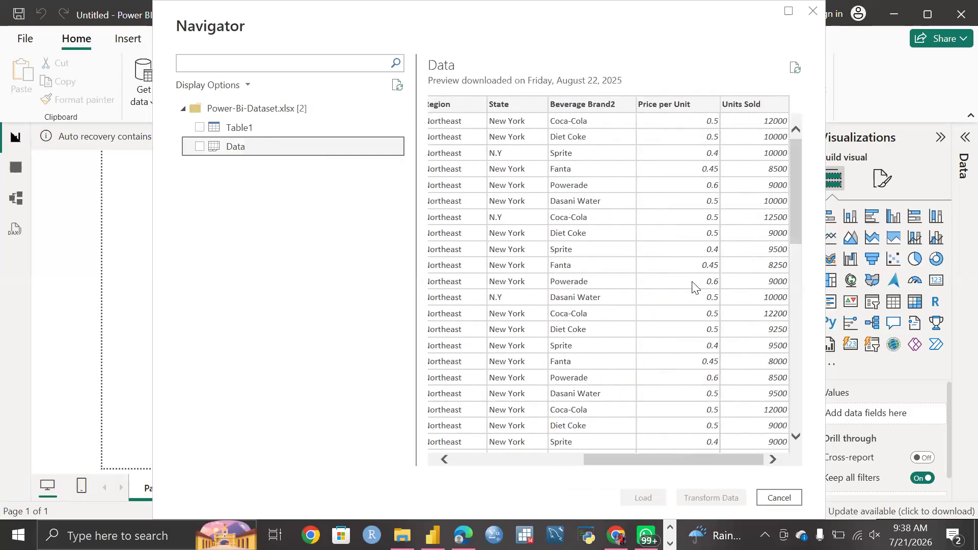
scroll(694, 288, "left", 5)
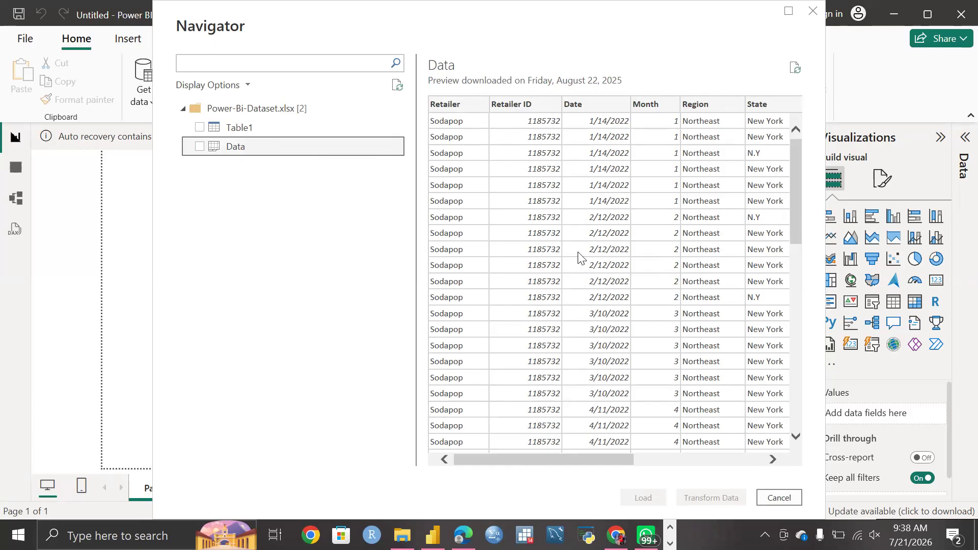
left_click(199, 147)
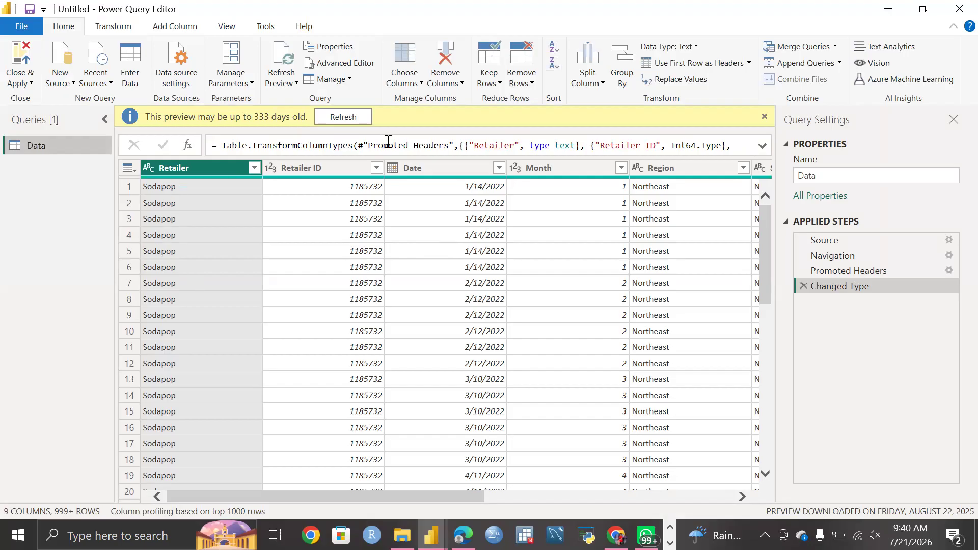
Examine the column headers and data types of the Data query from Retailer through Units Sold.
scroll(615, 238, "right", 2)
scroll(615, 239, "right", 3)
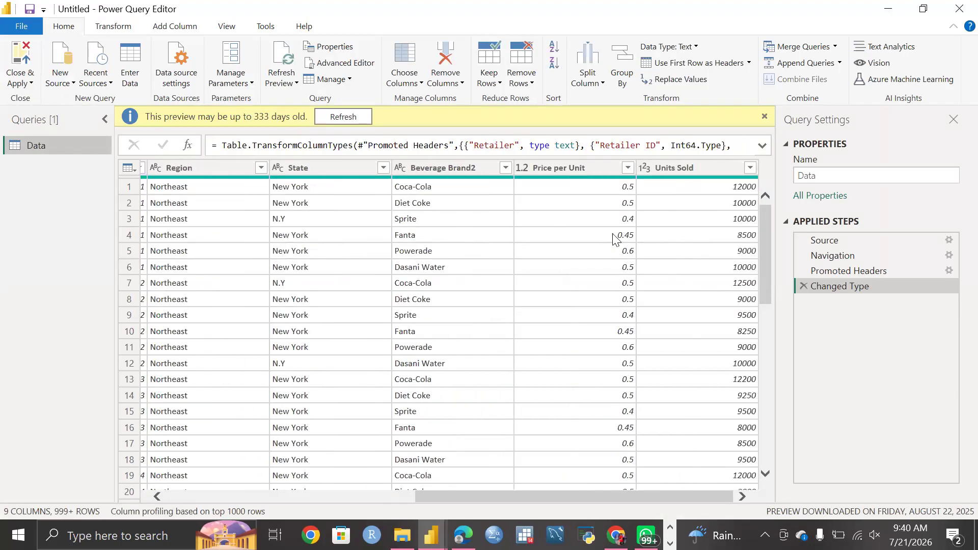
scroll(615, 238, "left", 5)
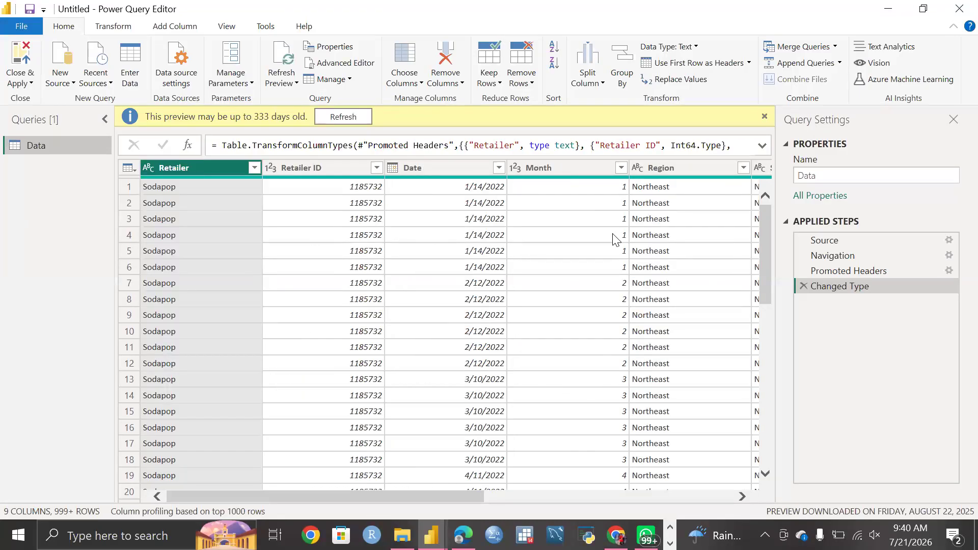
scroll(614, 239, "right", 1)
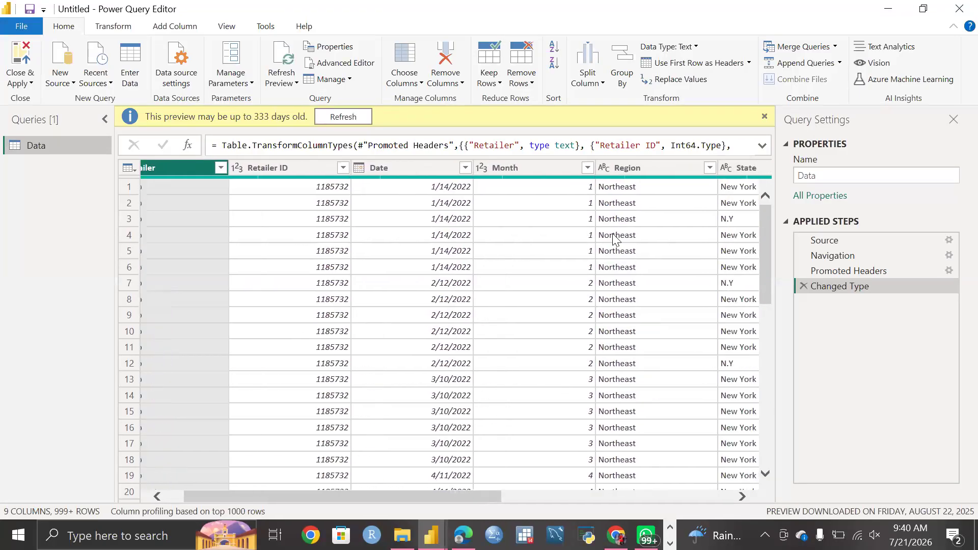
scroll(615, 238, "right", 5)
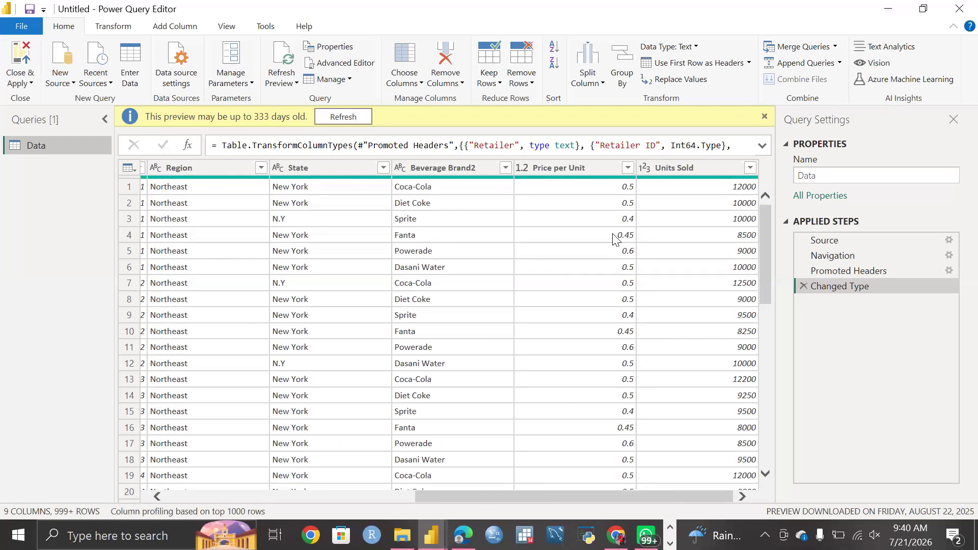
scroll(615, 238, "left", 6)
scroll(615, 238, "right", 6)
Examine the State column through its rows for inconsistently written state names.
left_click(316, 168)
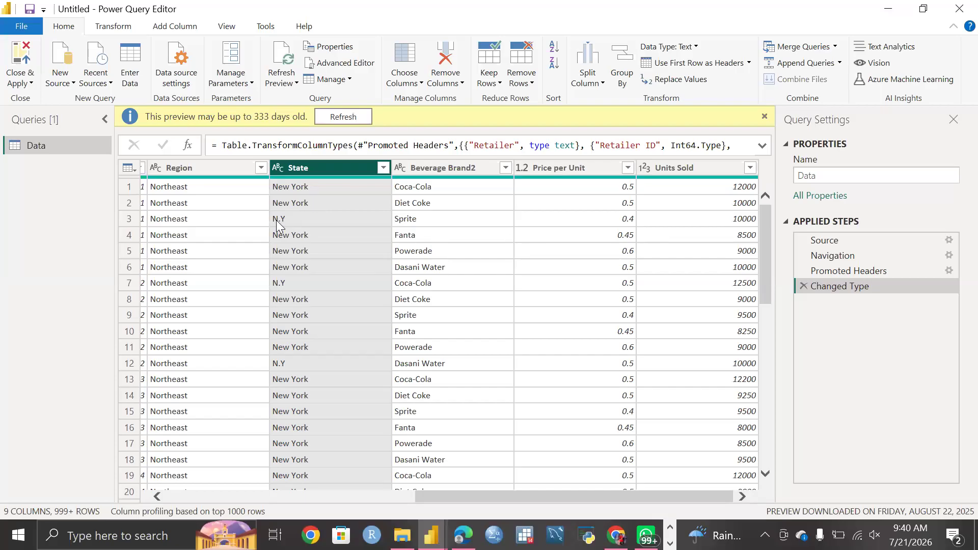
scroll(308, 315, "down", 12)
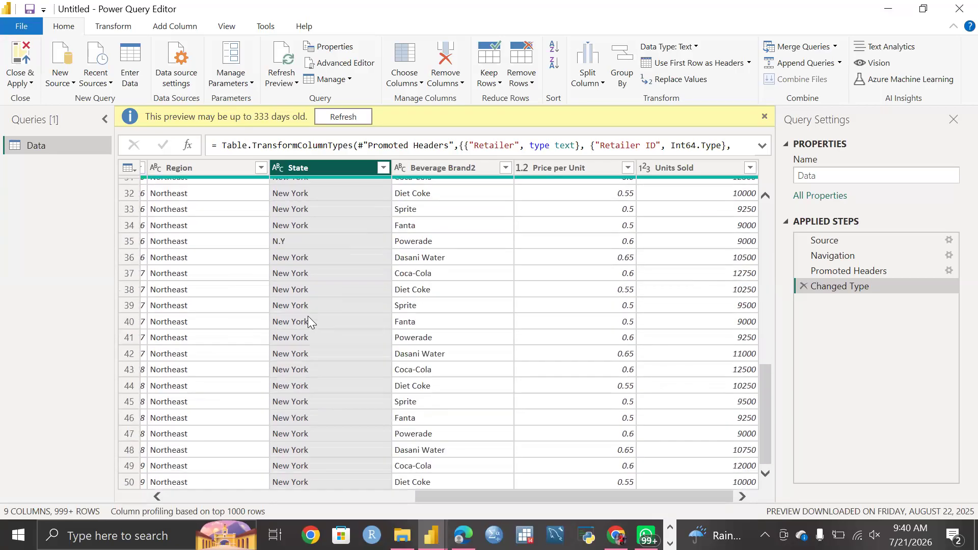
scroll(307, 315, "down", 20)
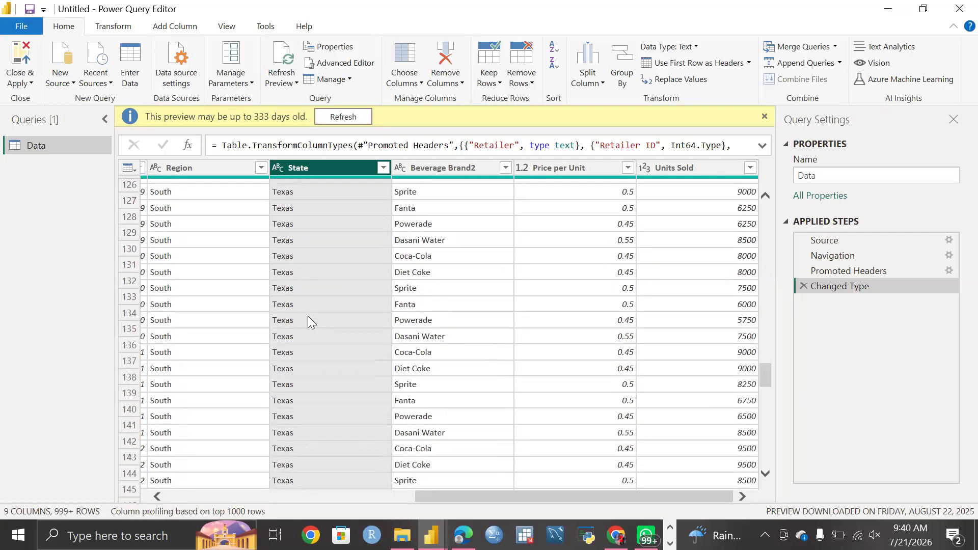
scroll(307, 315, "up", 13)
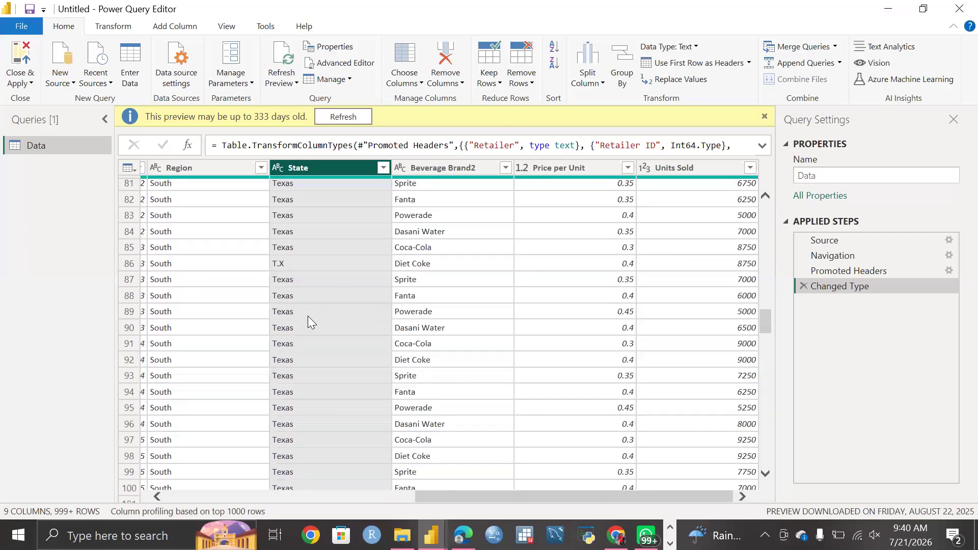
scroll(308, 315, "down", 3)
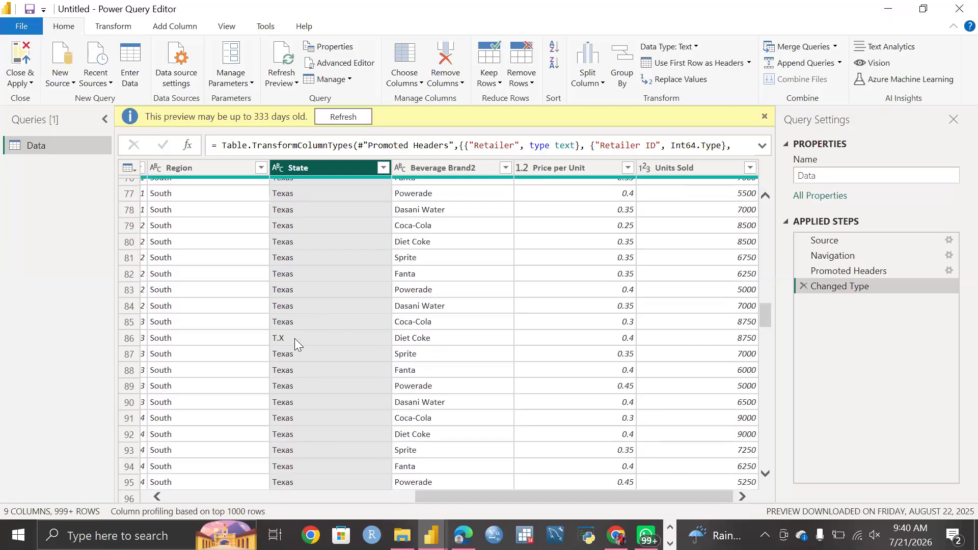
scroll(283, 341, "down", 20)
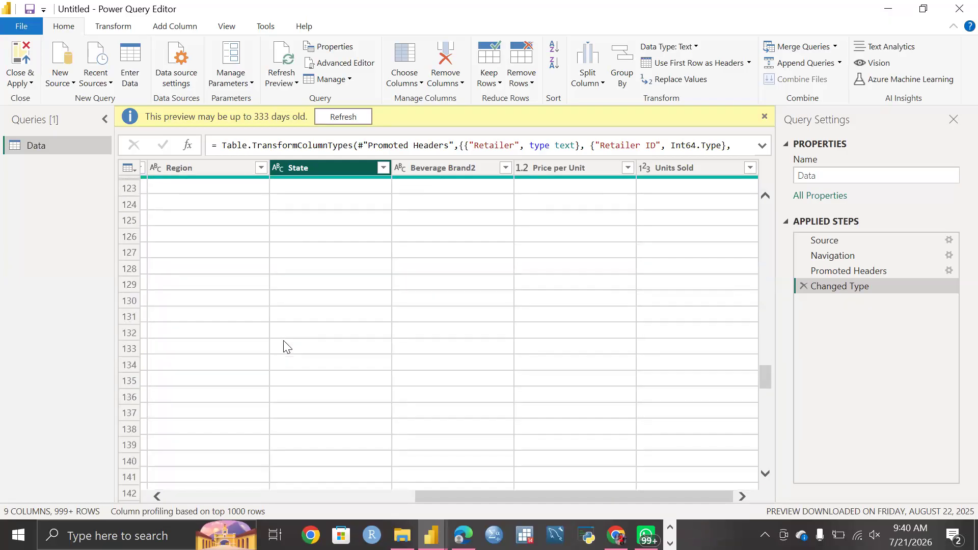
scroll(284, 346, "down", 20)
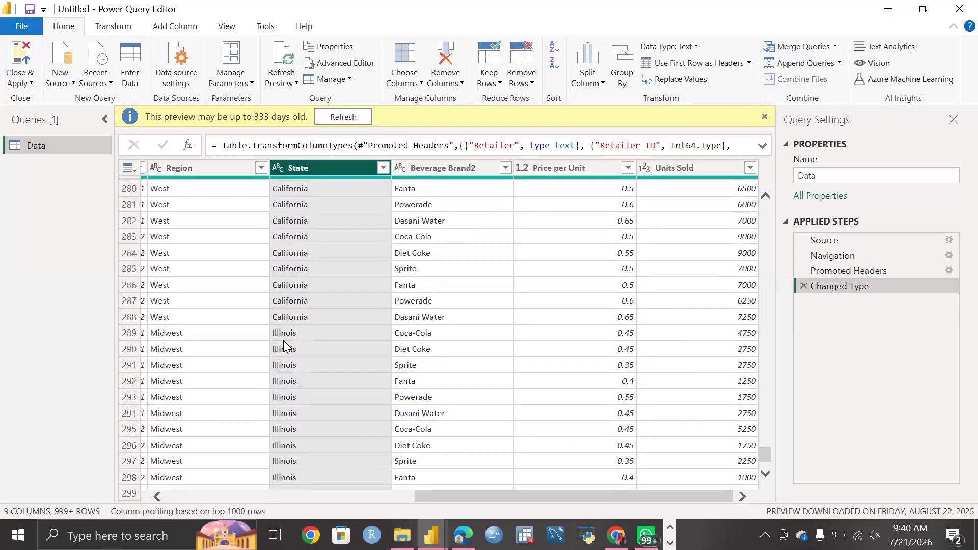
scroll(284, 343, "up", 20)
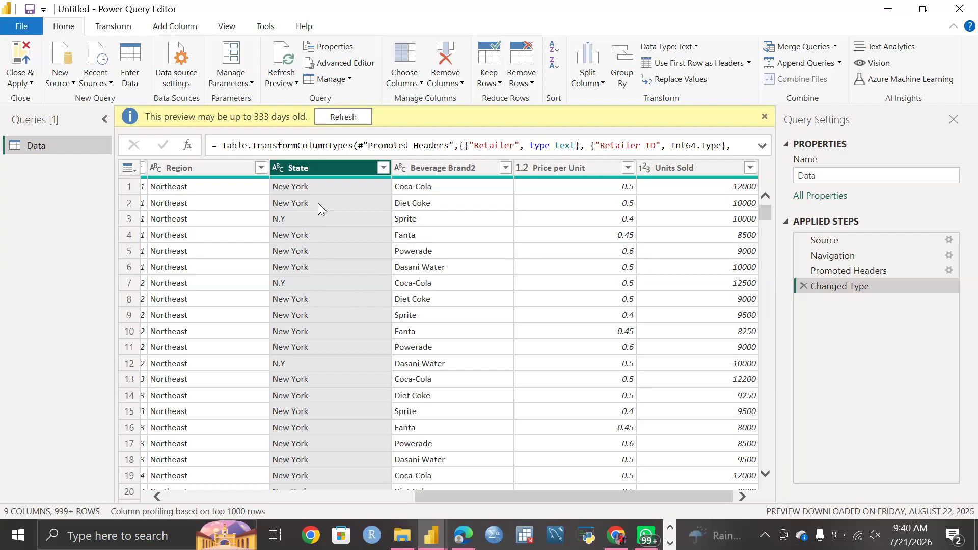
Replace the value N.Y with New York in the State column.
right_click(319, 168)
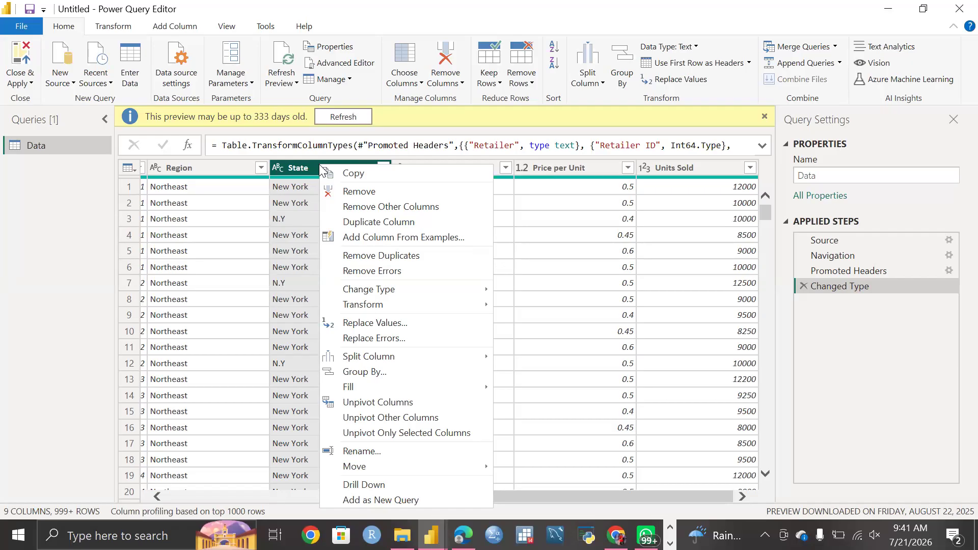
left_click(422, 323)
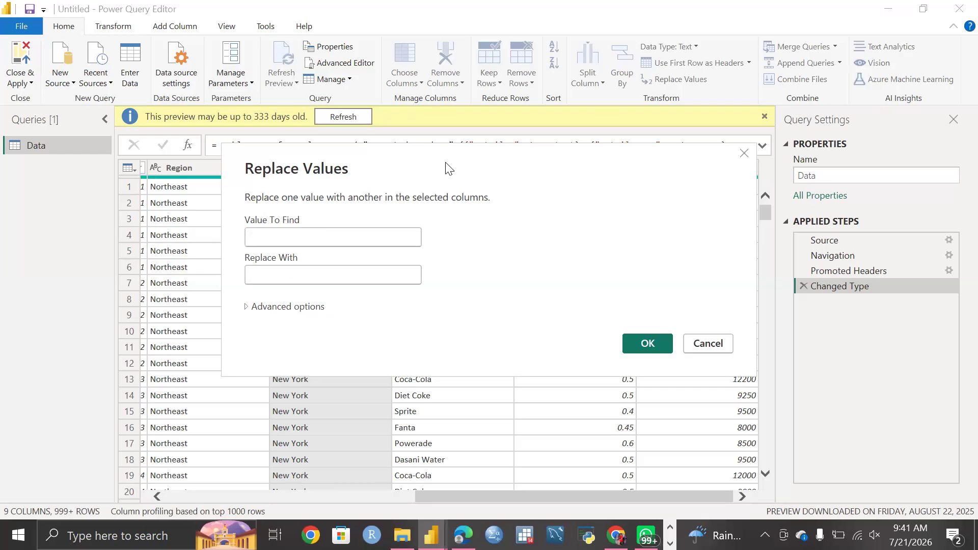
left_click_drag(448, 168, 634, 126)
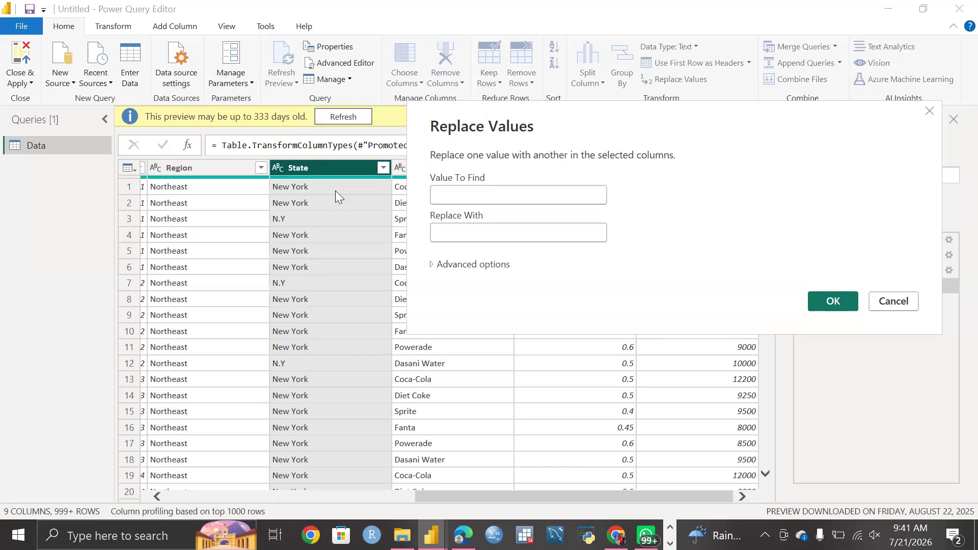
left_click(437, 196)
type("N.Y")
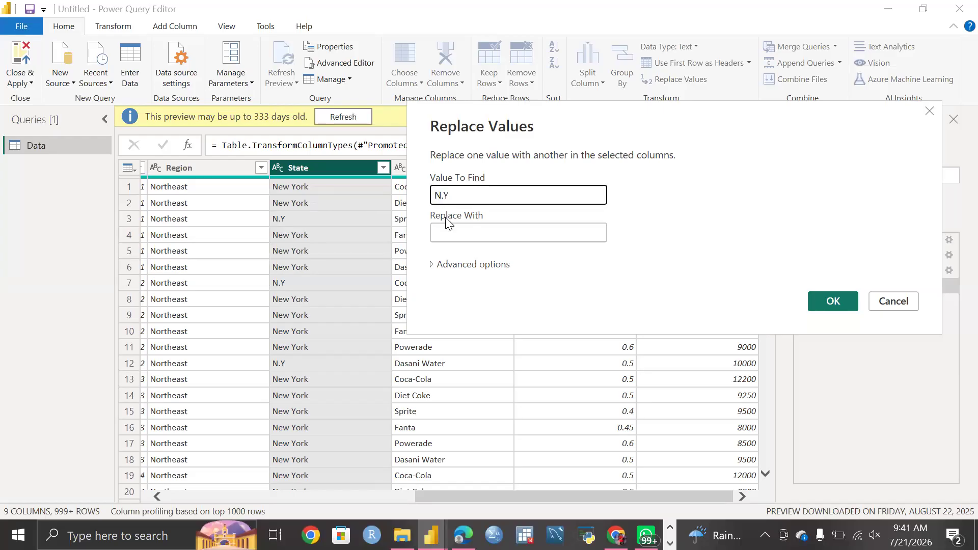
left_click(449, 231)
type("N")
type("ew ty")
key("BackSpace")
key("BackSpace")
type("Y")
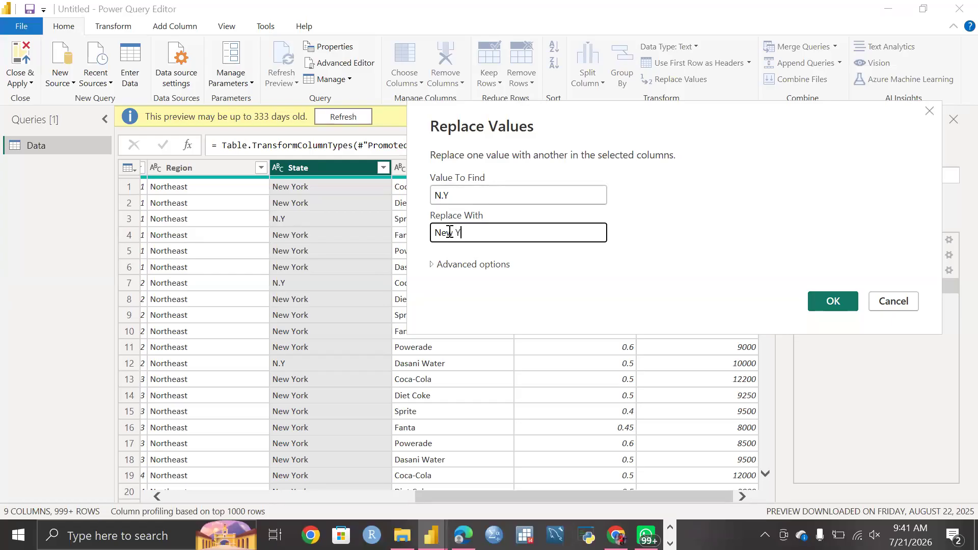
type("ork")
left_click(843, 300)
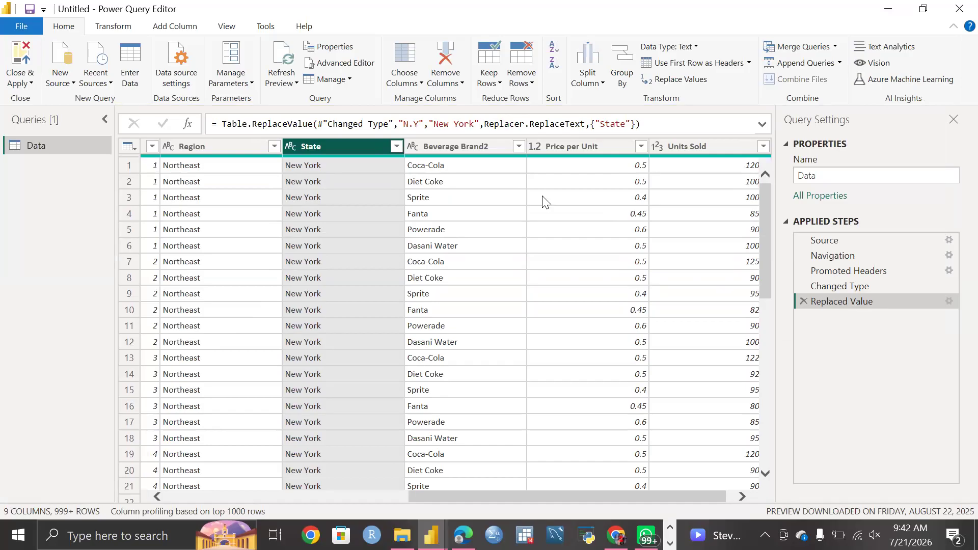
Replace the value T.X with Texas in the State column.
right_click(349, 151)
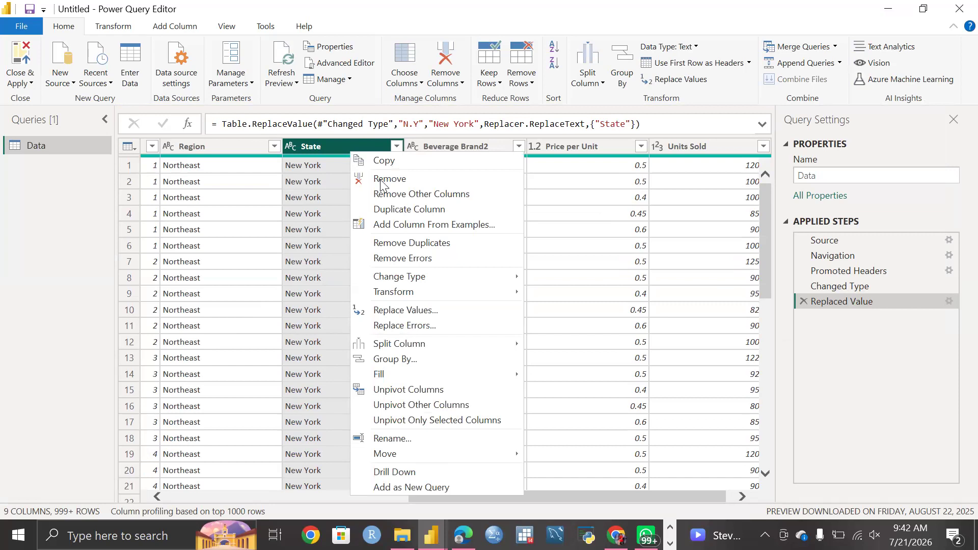
left_click(406, 309)
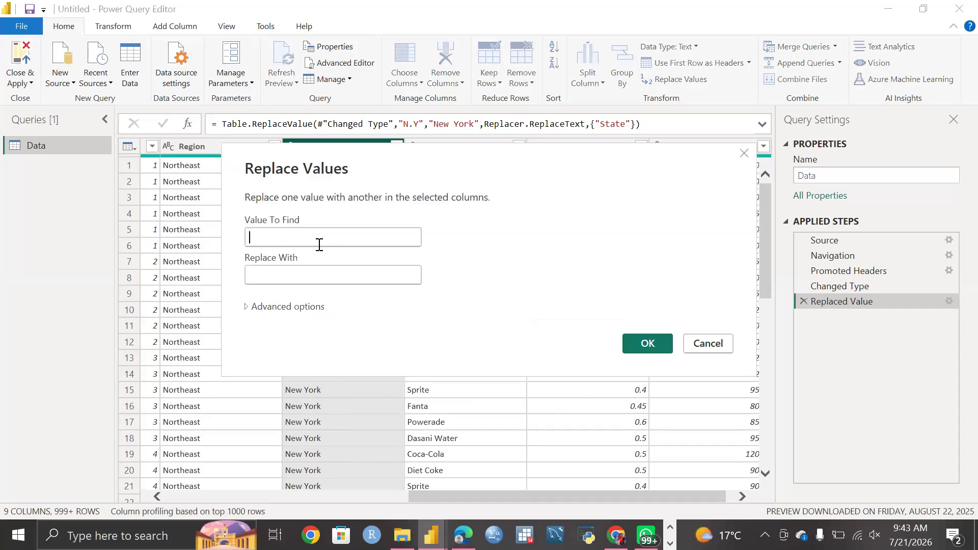
type("T.")
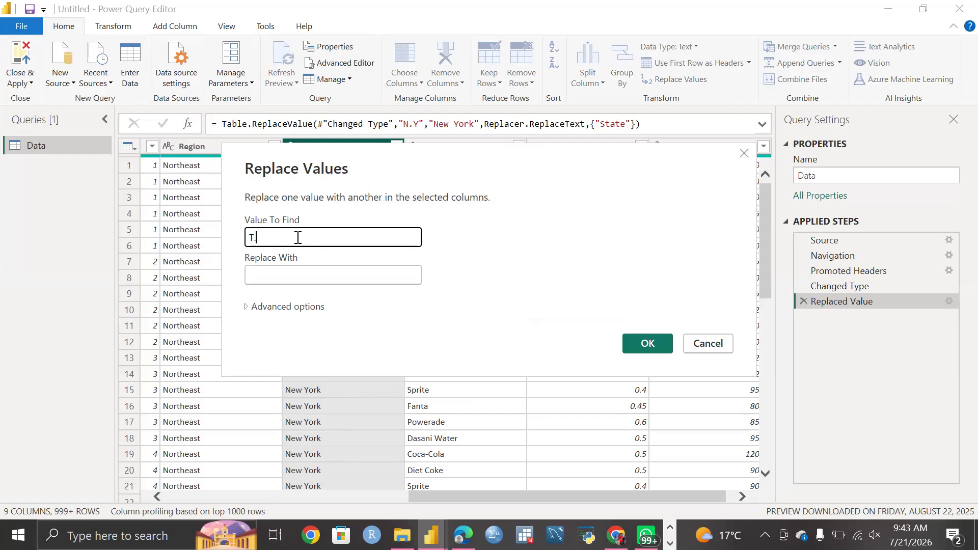
type("X")
left_click(281, 271)
type("Texas")
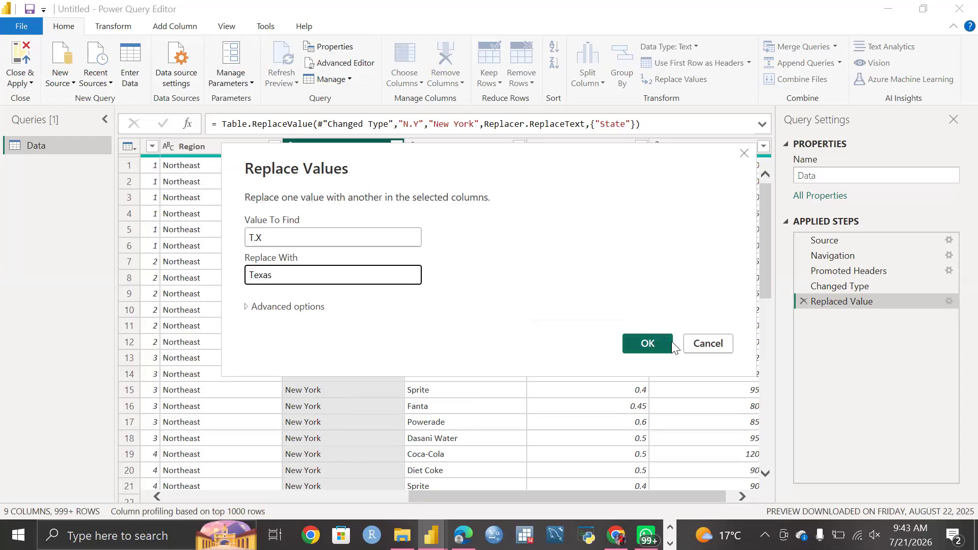
left_click(651, 343)
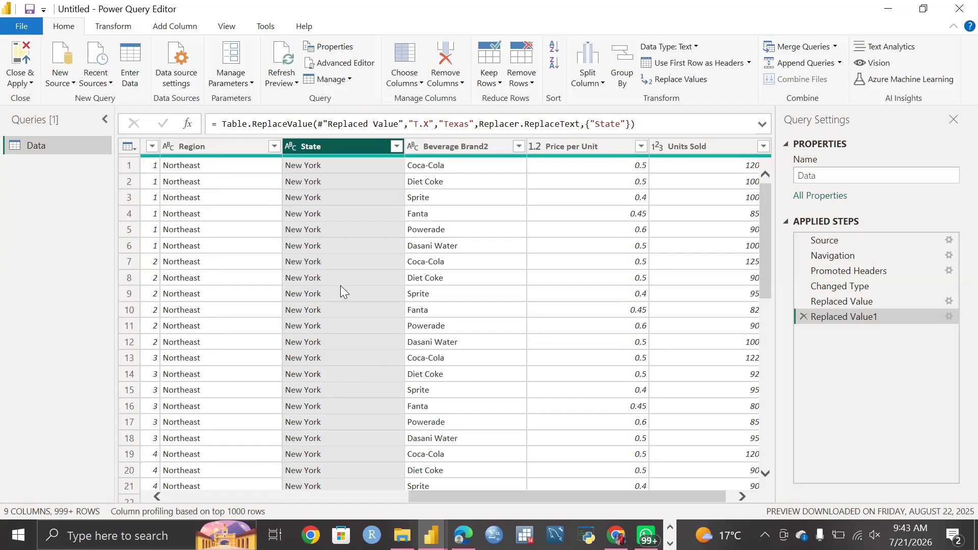
Check the State column's rows after the replacements and look over the neighbouring columns from Retailer ID to Units Sold.
scroll(341, 285, "down", 20)
scroll(340, 285, "up", 20)
scroll(340, 285, "down", 1)
scroll(340, 285, "up", 1)
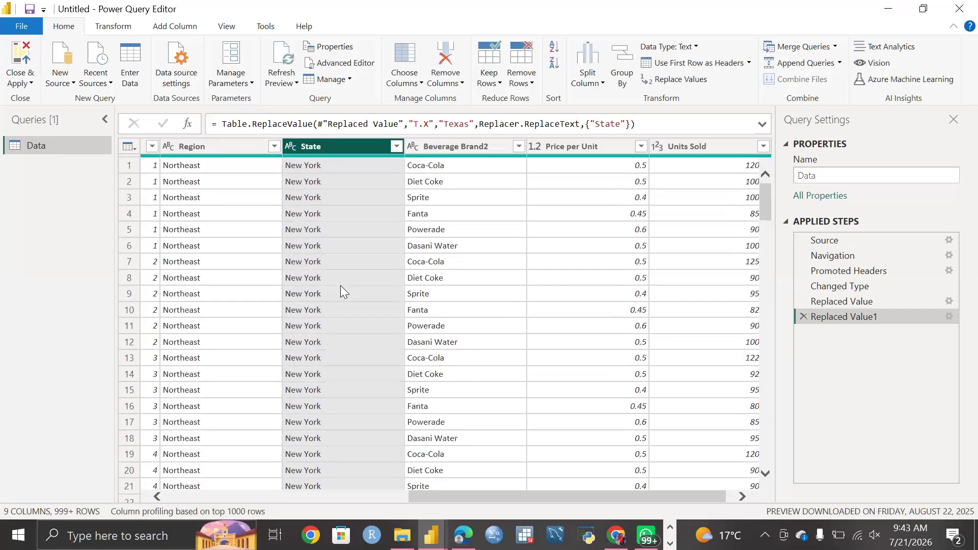
scroll(340, 285, "left", 5)
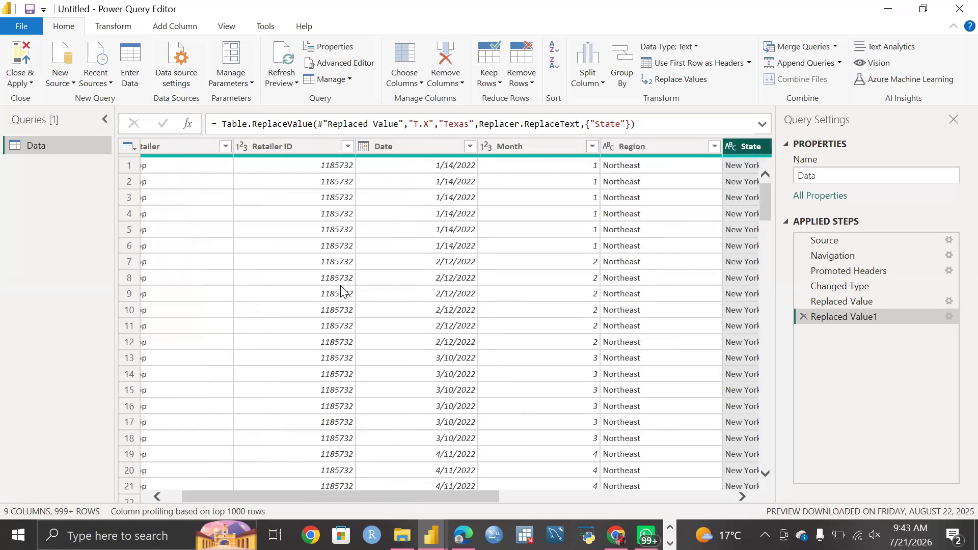
scroll(340, 285, "right", 5)
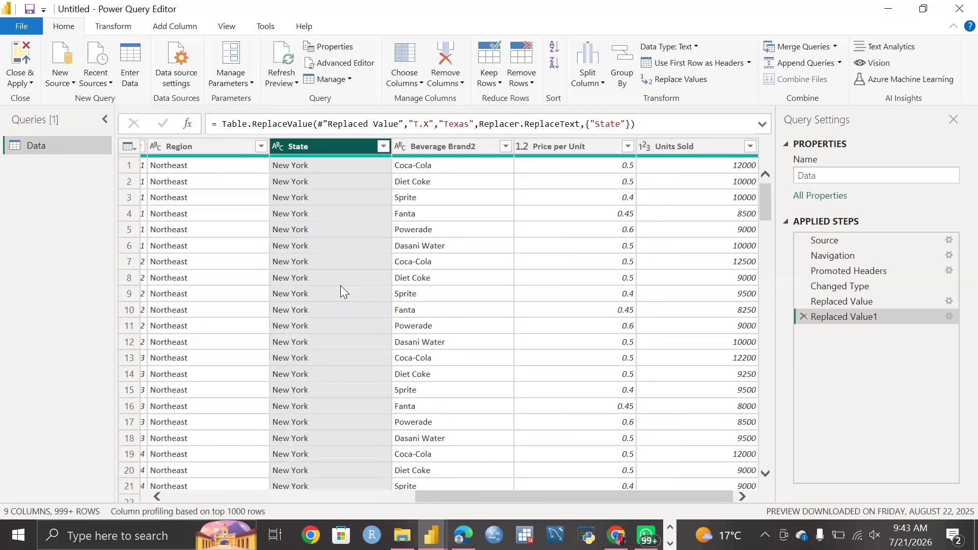
scroll(340, 285, "left", 2)
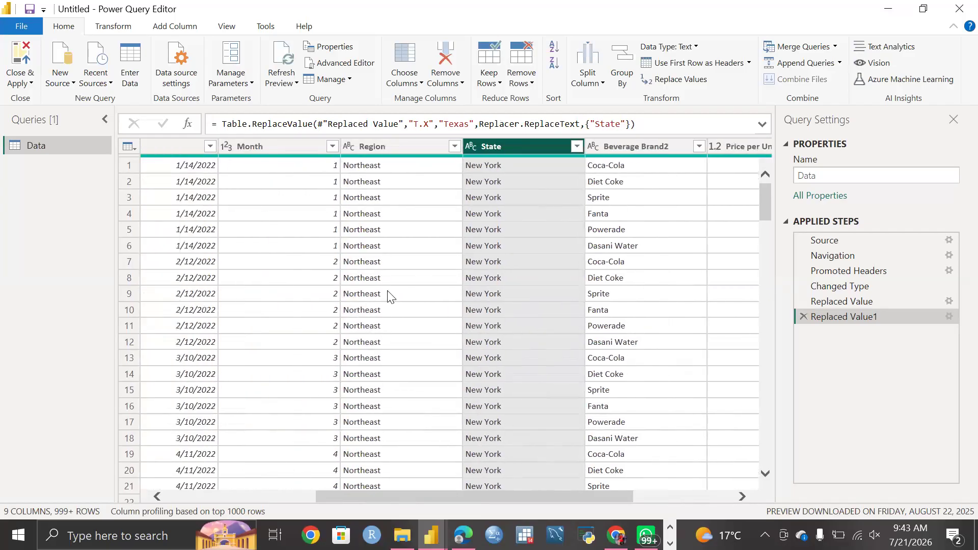
scroll(548, 279, "right", 3)
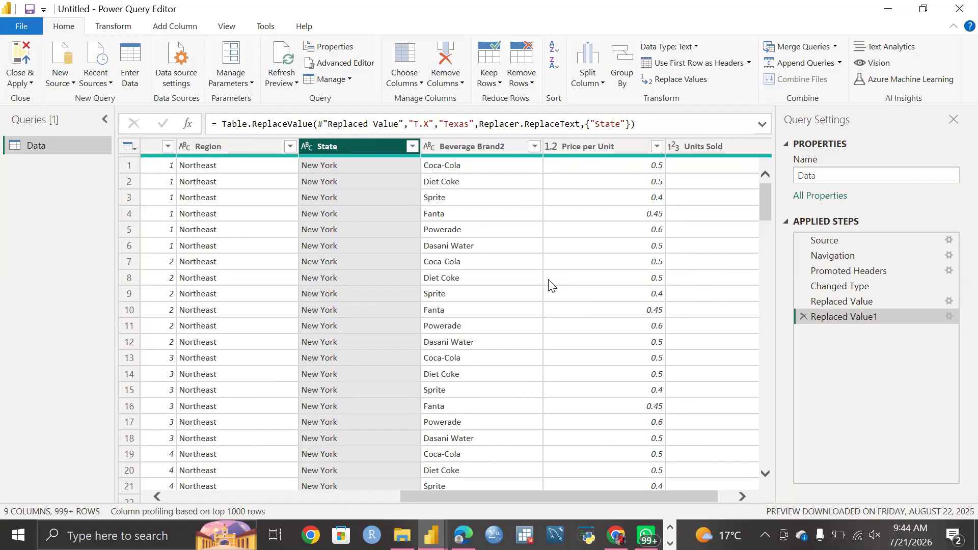
scroll(468, 324, "down", 2)
scroll(468, 324, "up", 2)
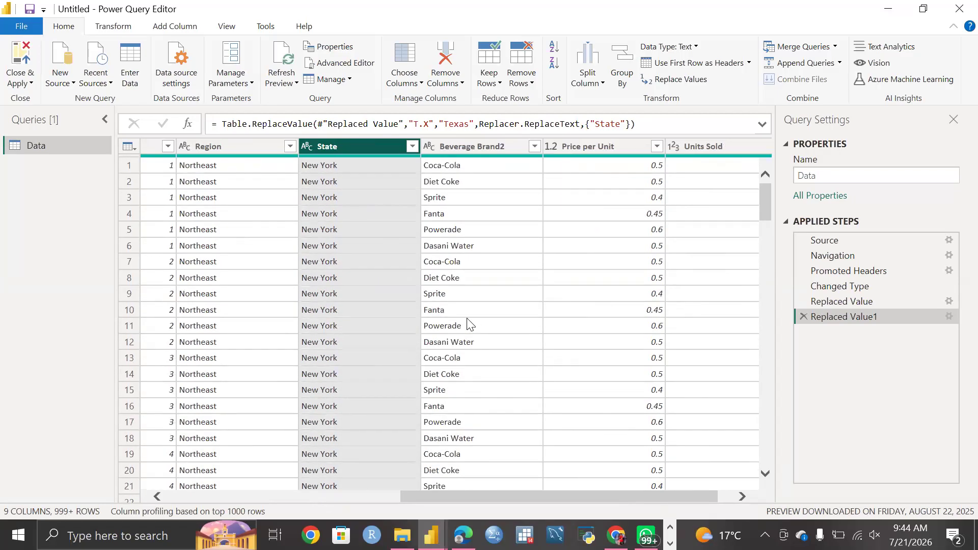
Merge the State and Region columns, in that order, with a custom underscore separator, keeping the default new column name.
left_click(238, 145)
left_click(342, 146)
left_click(236, 145, "ctrl")
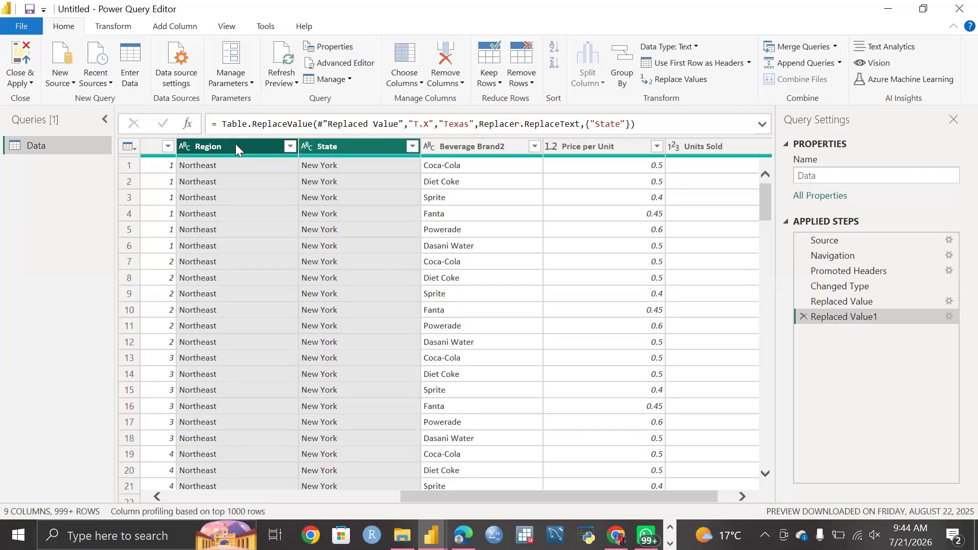
left_click(108, 30)
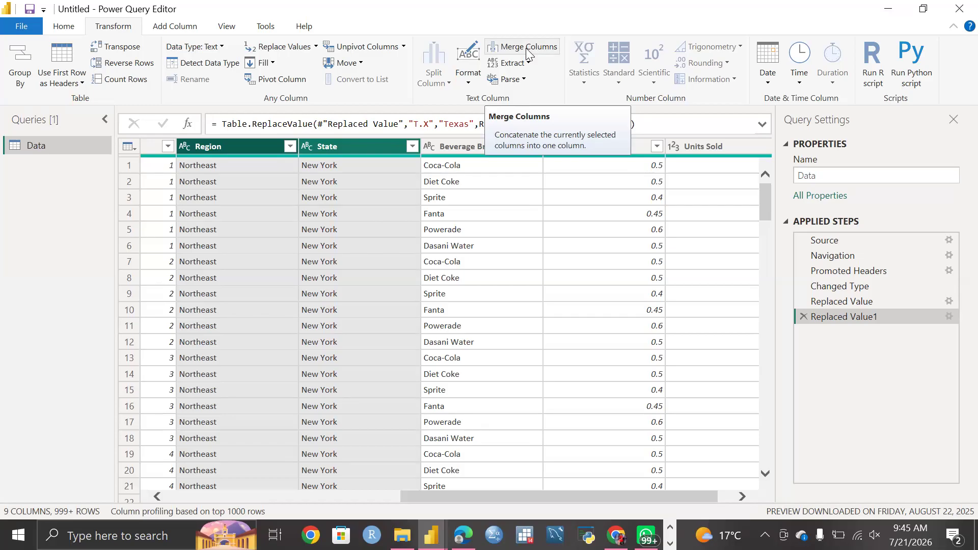
left_click(546, 48)
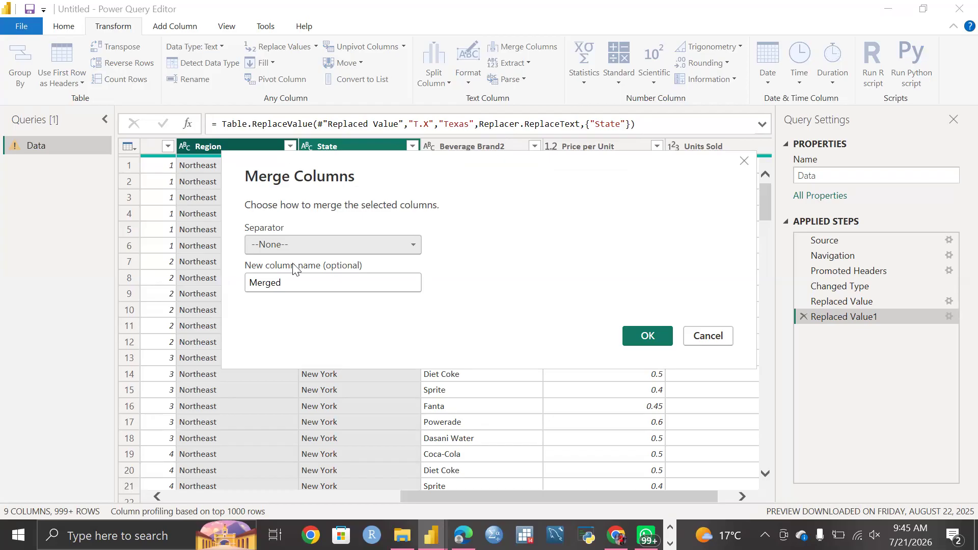
left_click(413, 244)
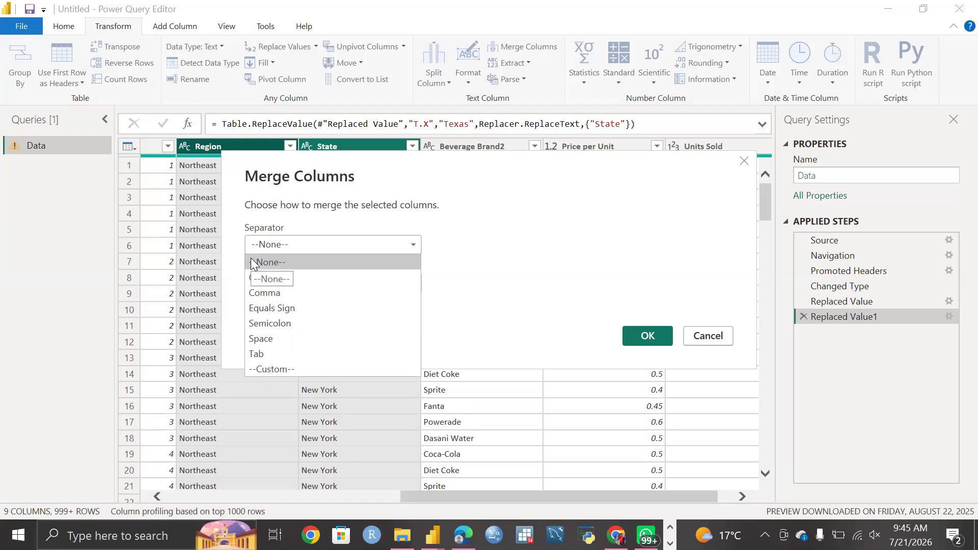
left_click(276, 369)
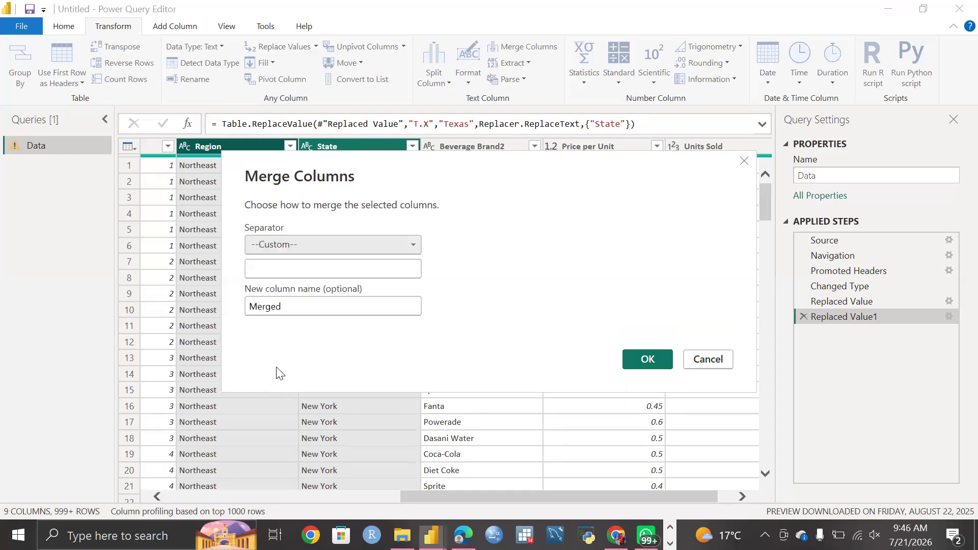
left_click(257, 268)
type("_")
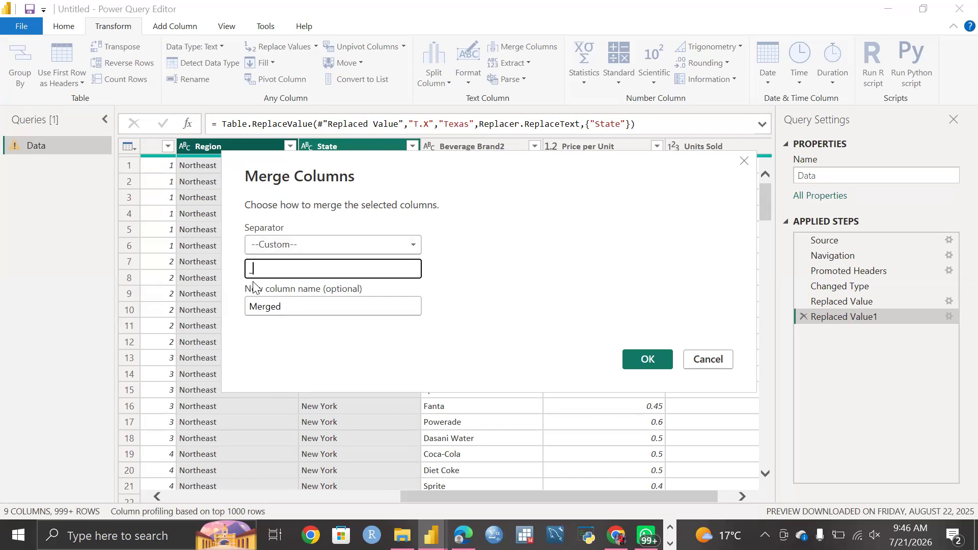
left_click_drag(284, 306, 237, 314)
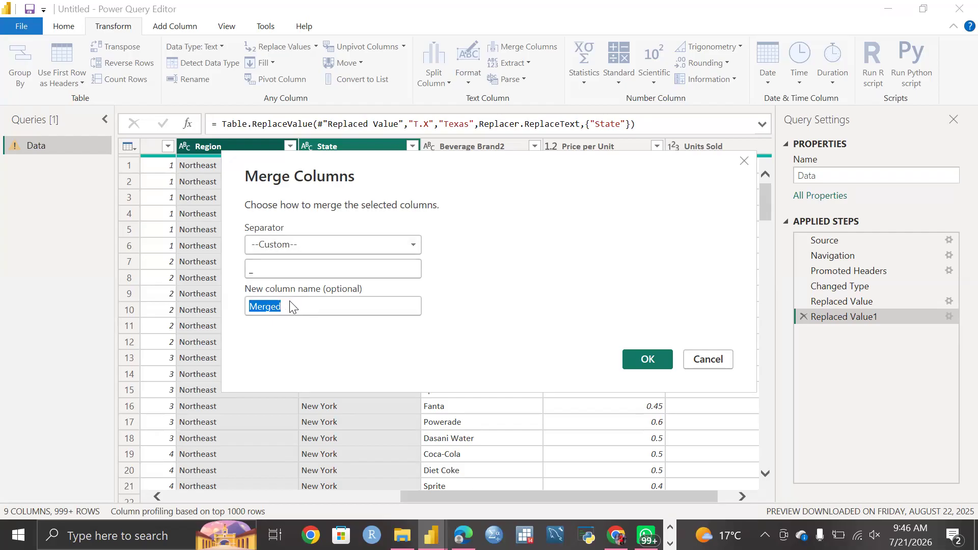
left_click(336, 300)
left_click(651, 361)
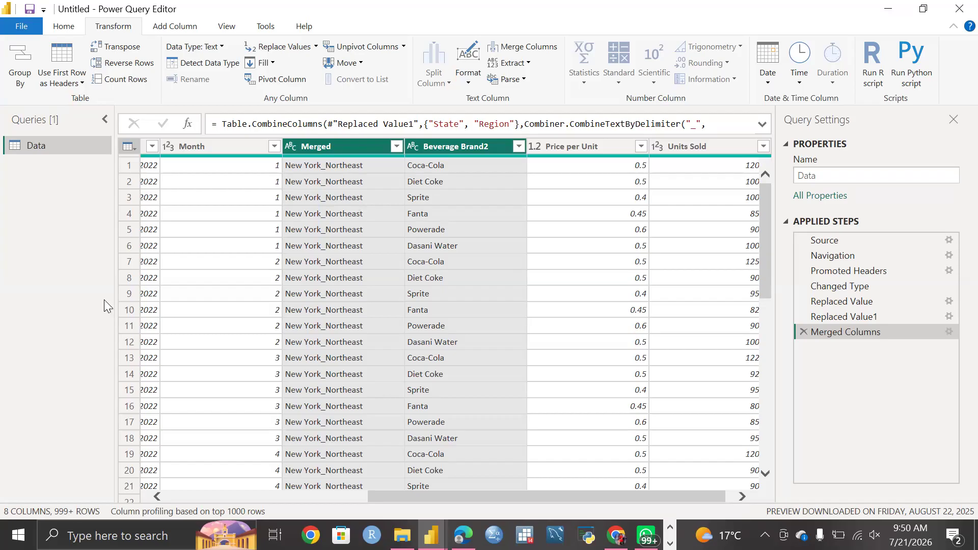
Switch to File Explorer and open the Data Cleaning workbook from the EXCEL TRAINING folder in Excel.
scroll(227, 227, "left", 5)
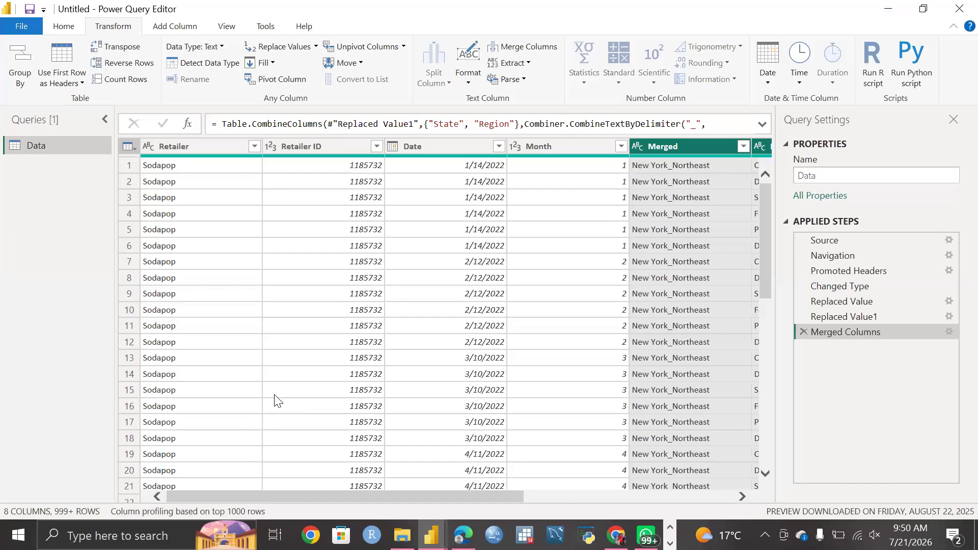
left_click(401, 534)
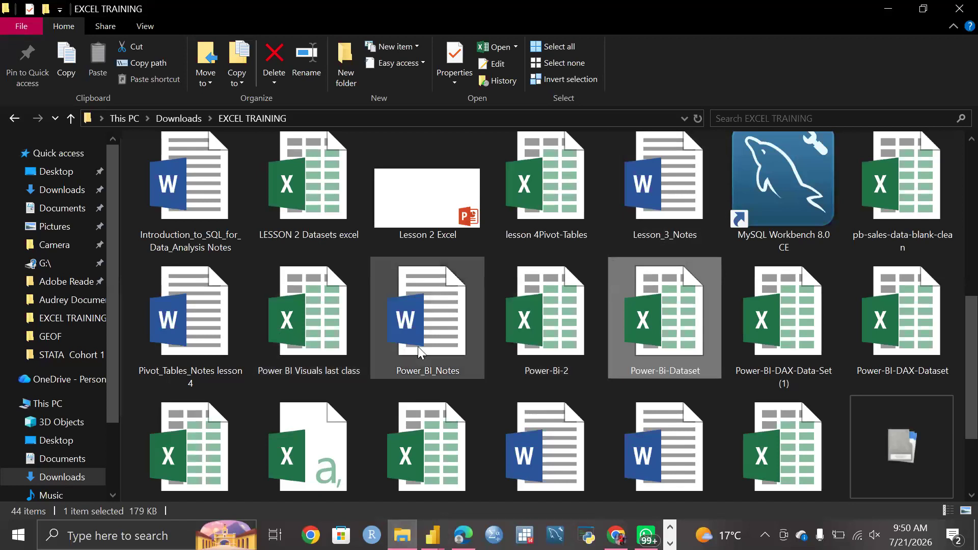
scroll(504, 343, "up", 5)
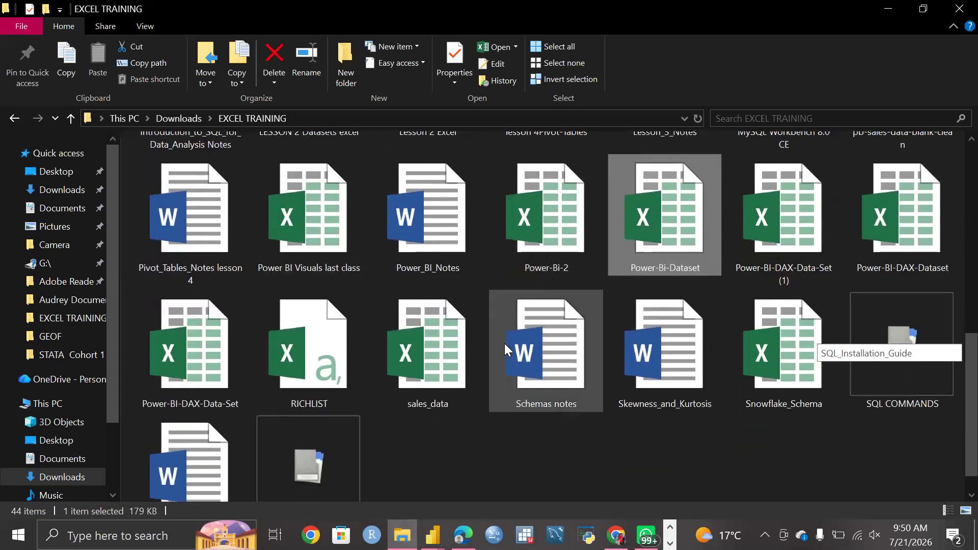
scroll(506, 347, "up", 3)
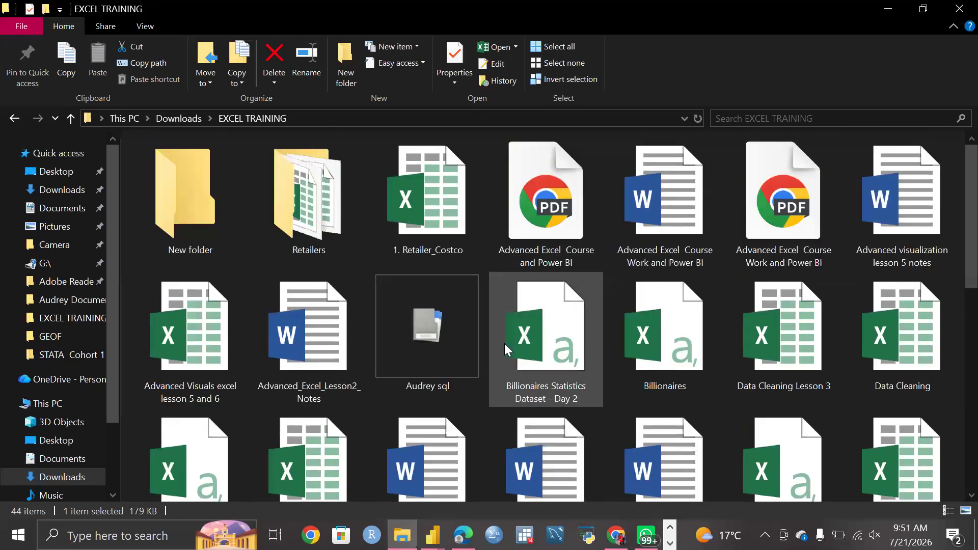
scroll(504, 344, "down", 2)
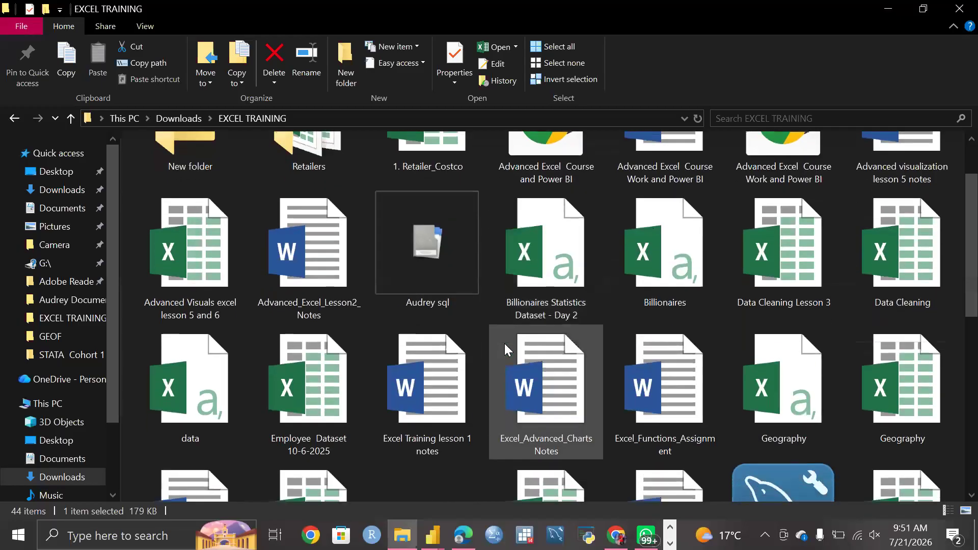
left_click(892, 271)
double_click(892, 271)
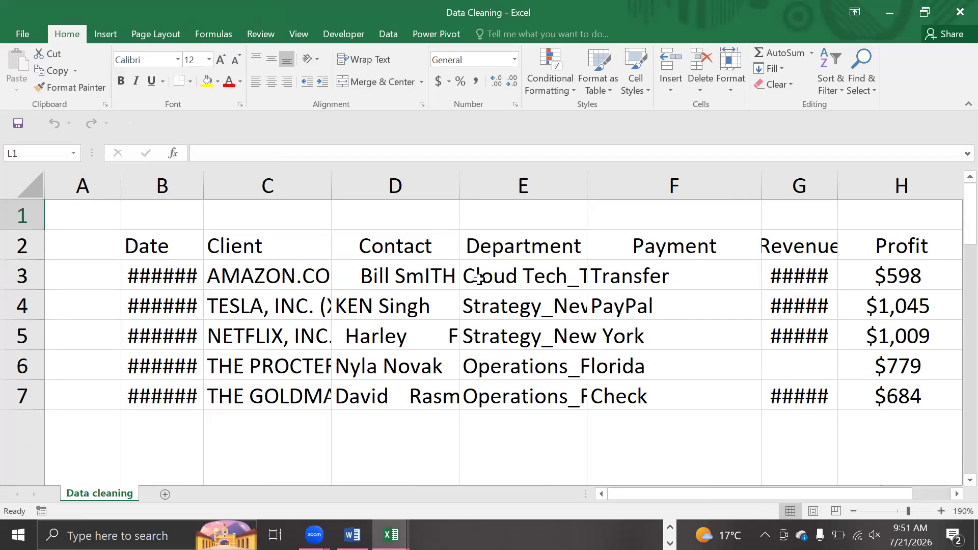
Fit the width of the Contact column to its contents.
scroll(436, 474, "down", 7, "ctrl")
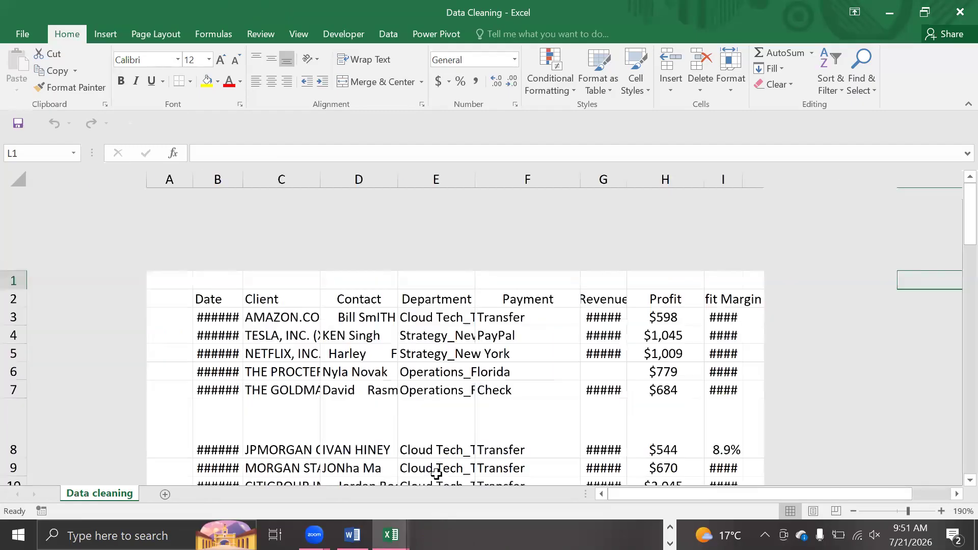
scroll(366, 354, "down", 2, "ctrl")
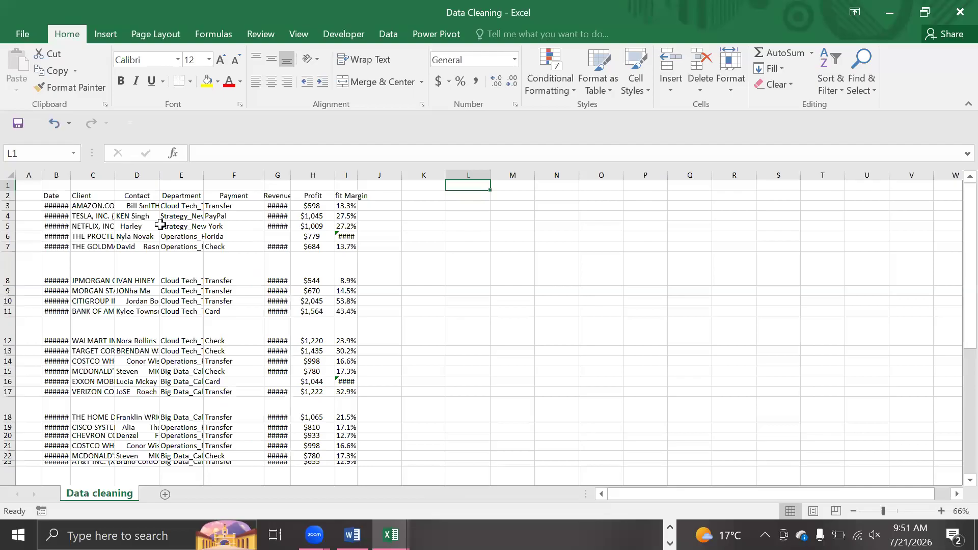
double_click(159, 174)
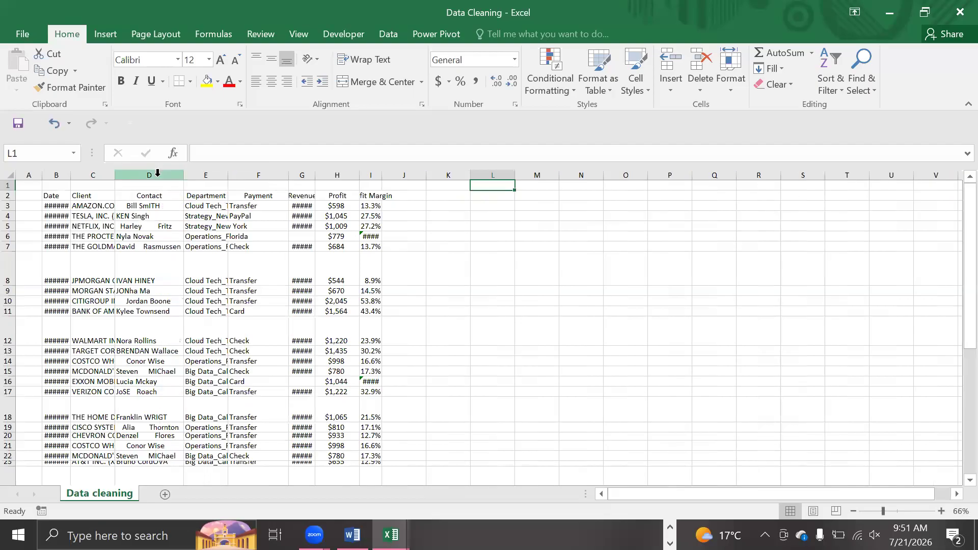
scroll(183, 190, "up", 4, "ctrl")
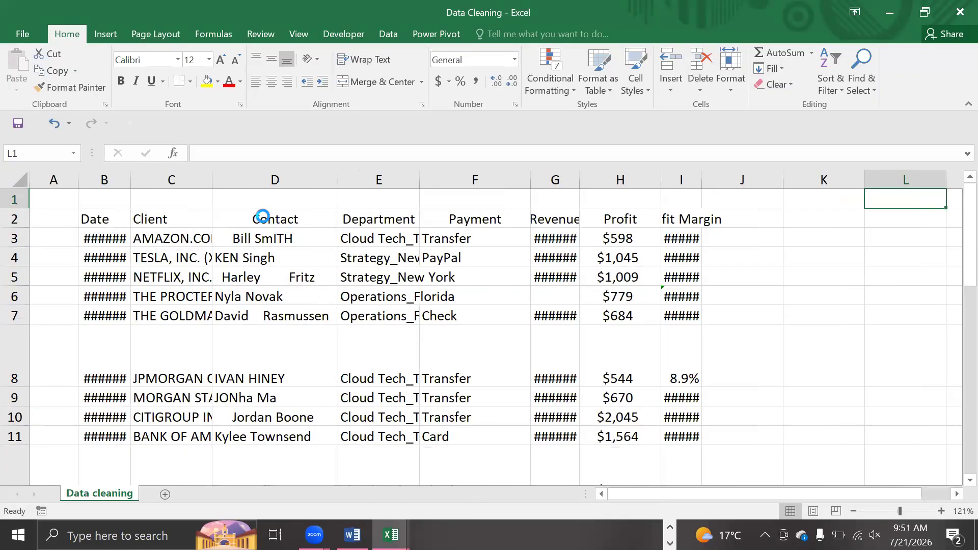
Inspect the heights of rows 8, 12 and 18 and the widths of the Date, Client and Contact columns.
left_click(250, 178)
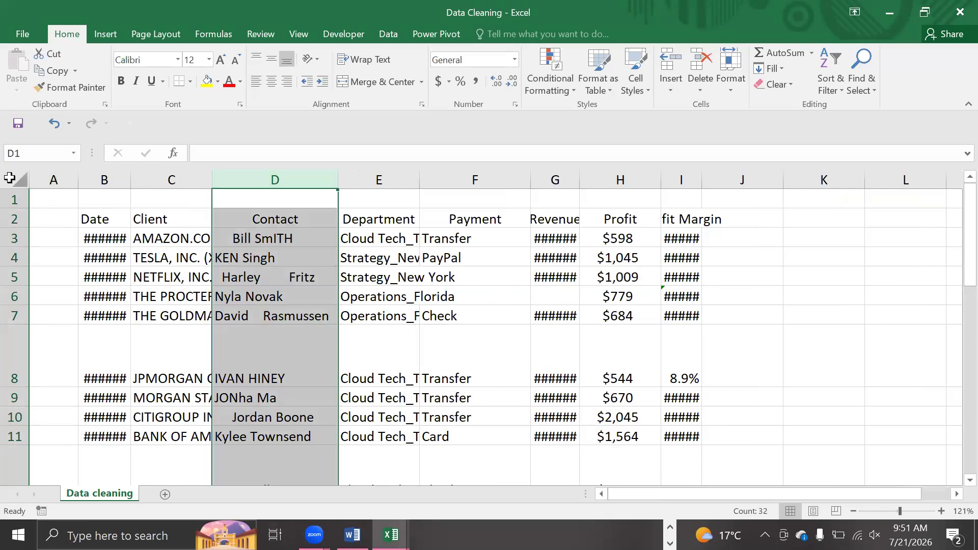
left_click(12, 344)
scroll(163, 369, "down", 2)
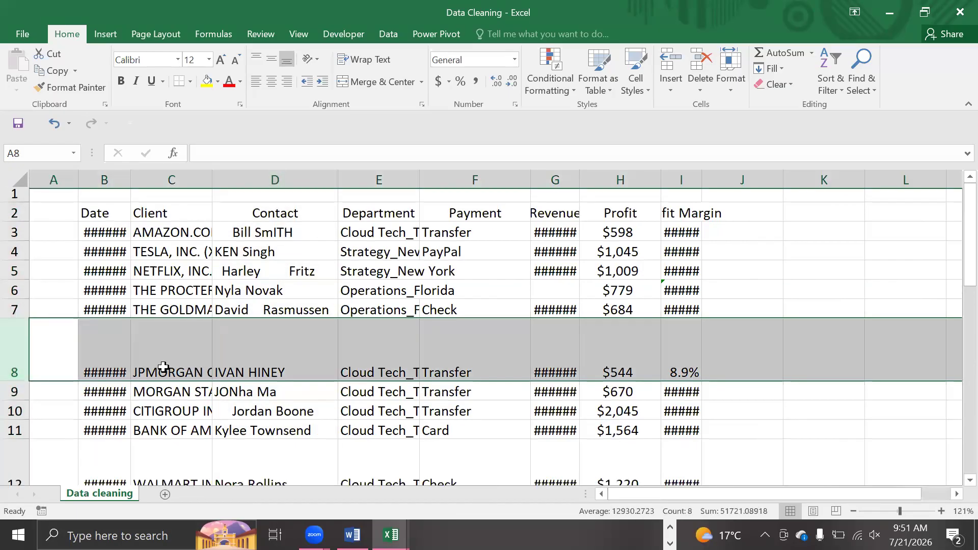
left_click(12, 405)
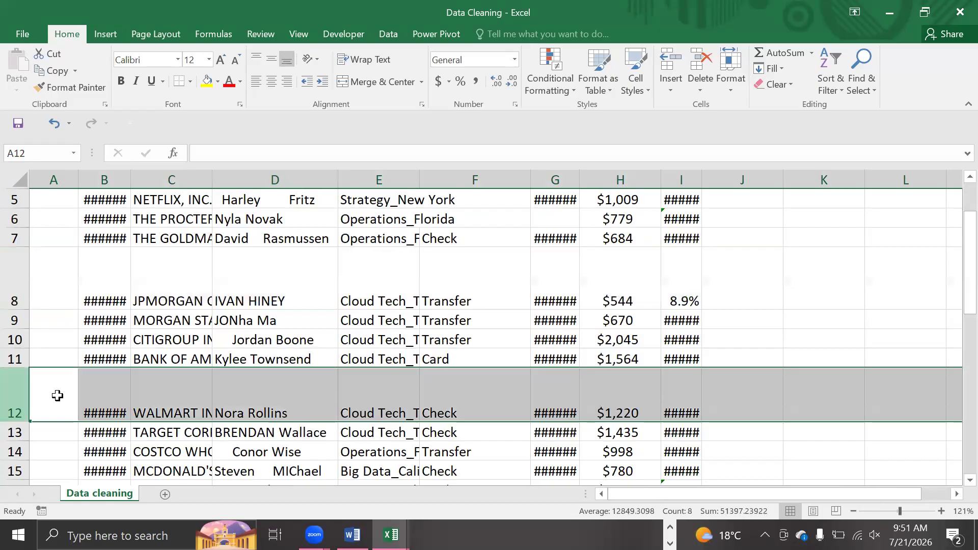
scroll(173, 398, "down", 2)
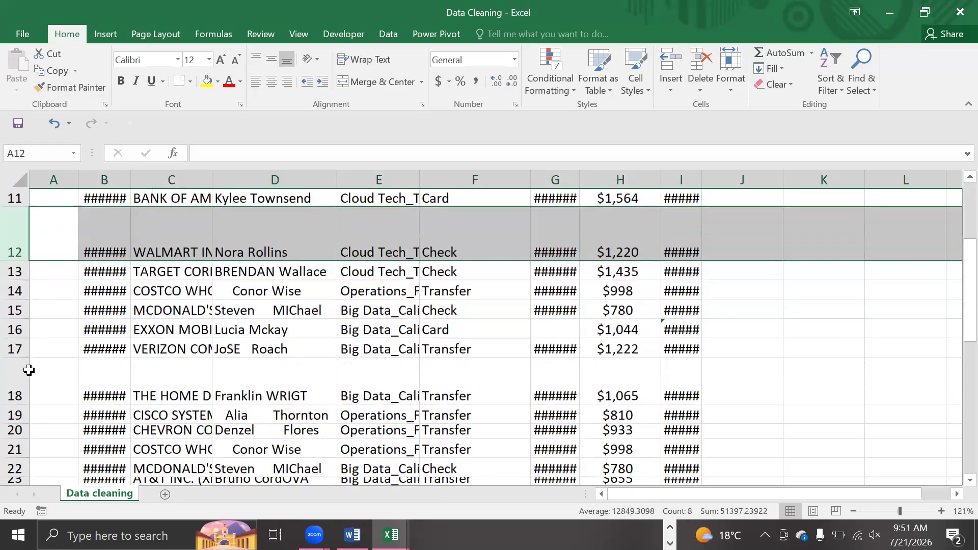
left_click(13, 373)
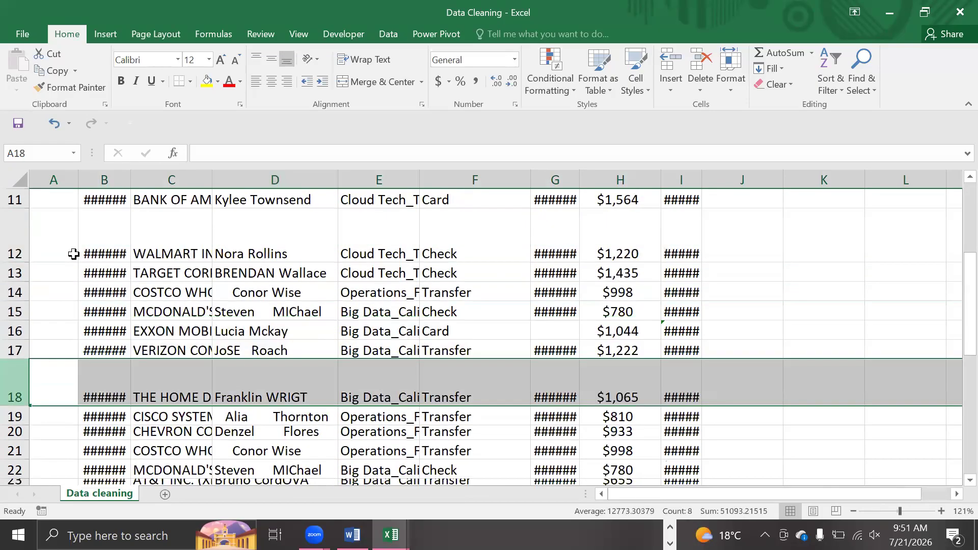
left_click(101, 178)
left_click(165, 177)
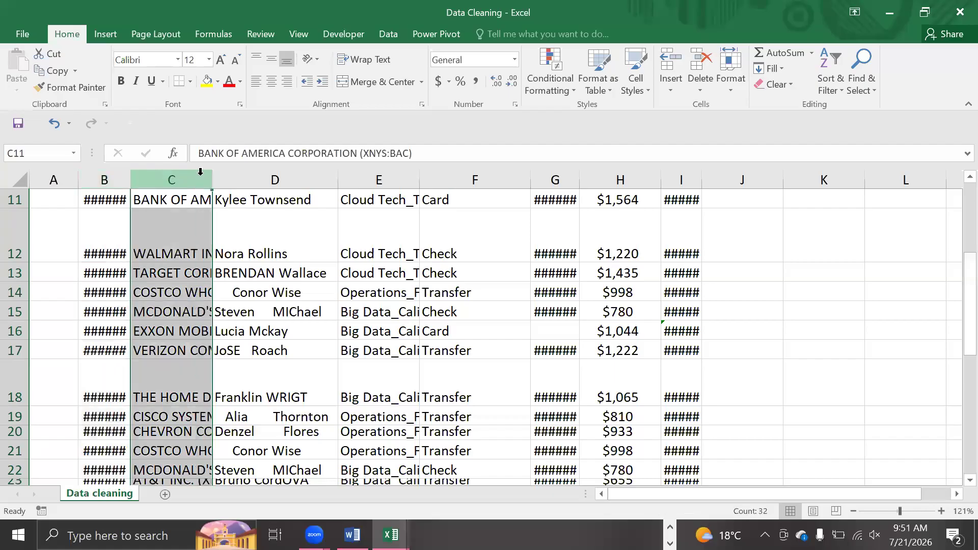
left_click(274, 167)
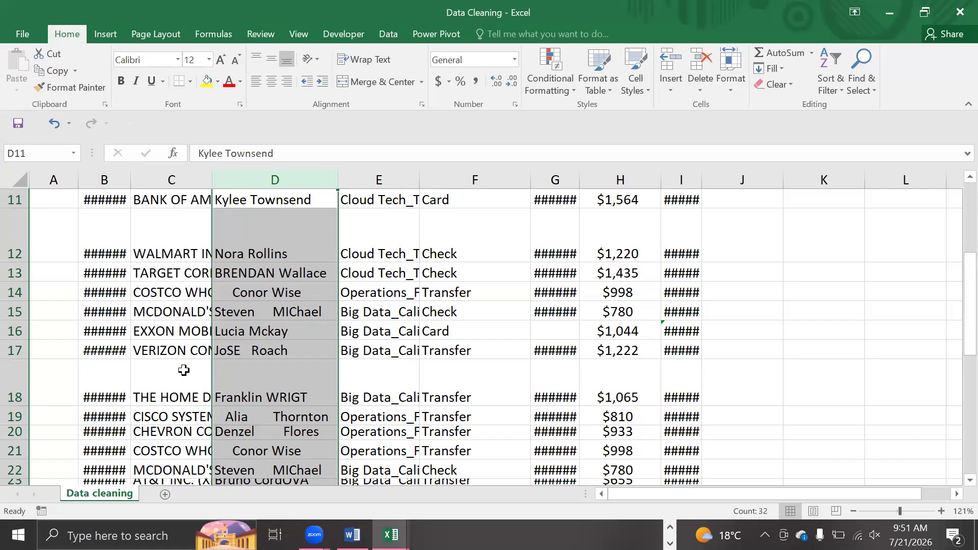
left_click(11, 231)
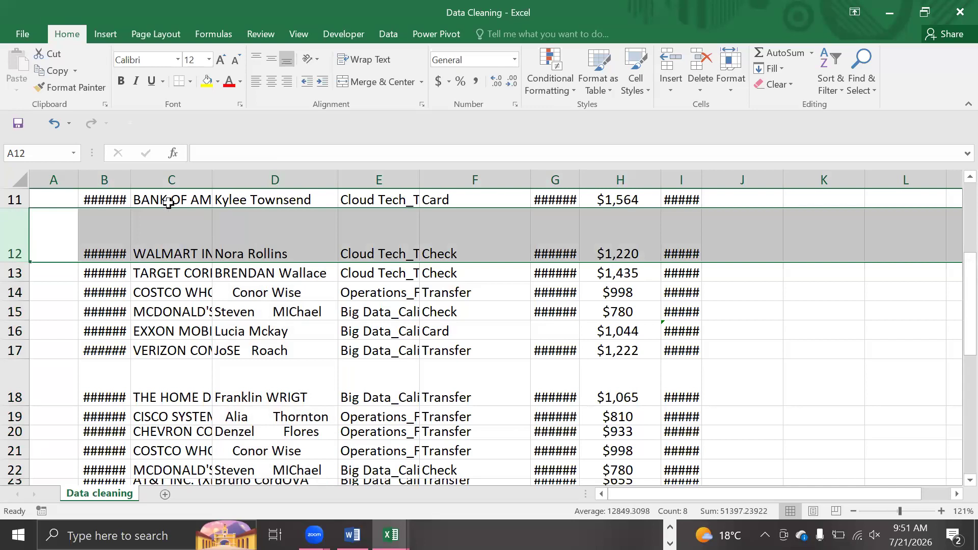
left_click(100, 171)
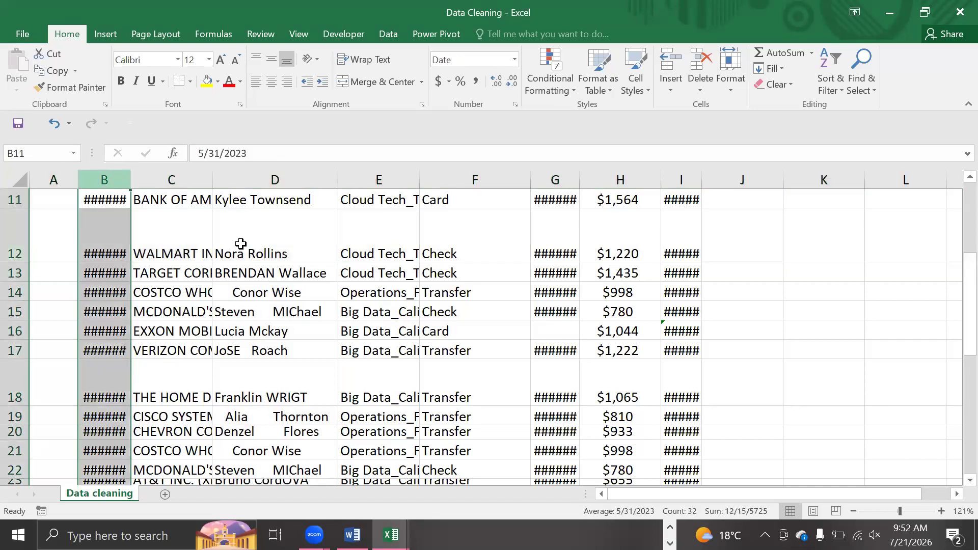
AutoFit the row heights and column widths of the entire Data cleaning sheet.
left_click(19, 179)
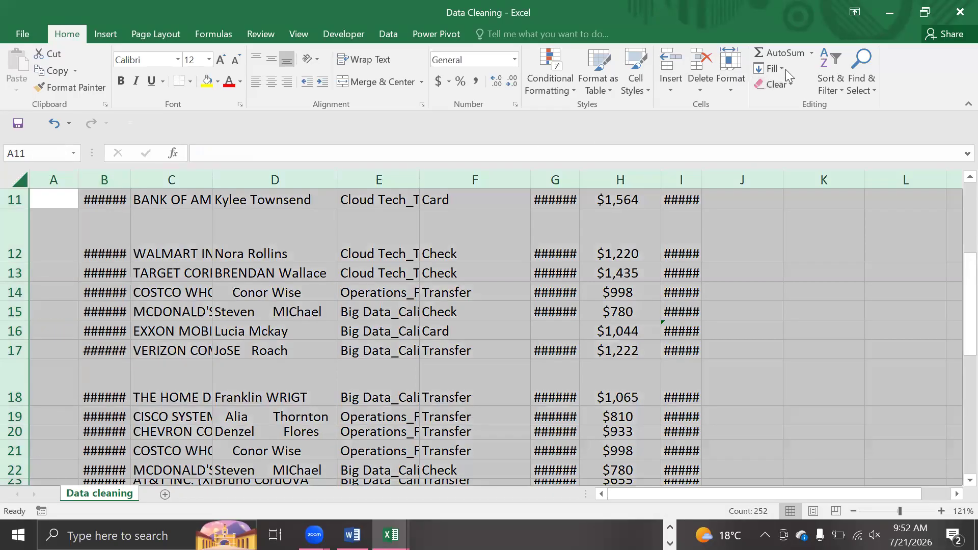
left_click(728, 84)
left_click(763, 141)
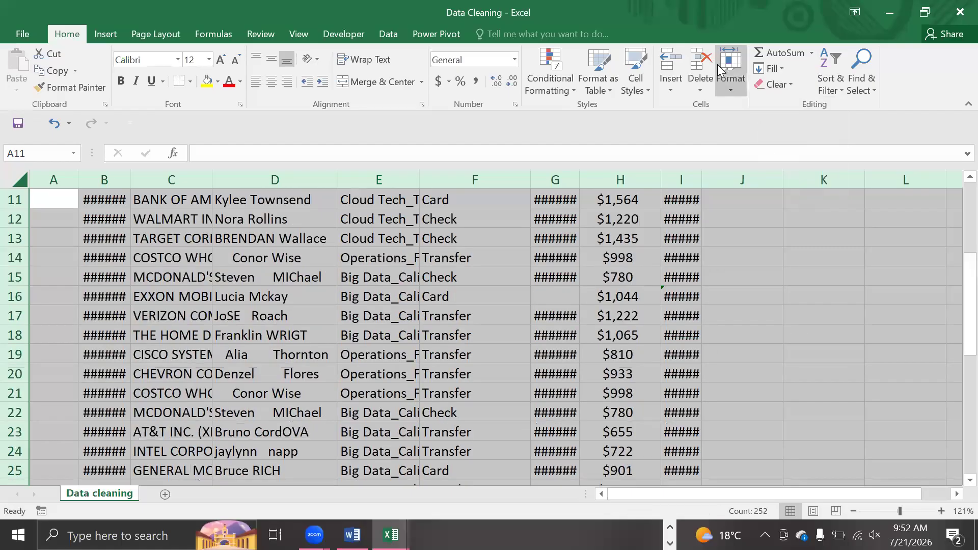
left_click(730, 87)
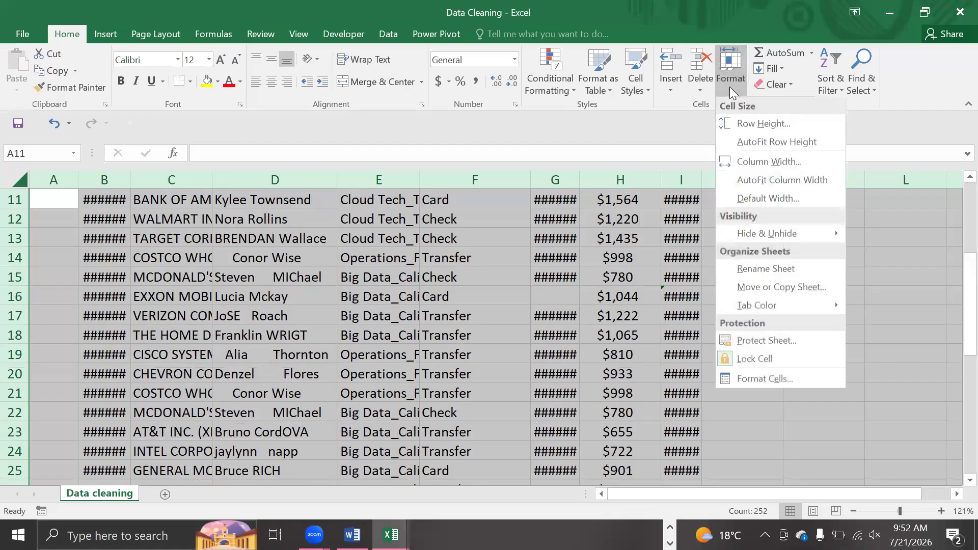
left_click(777, 178)
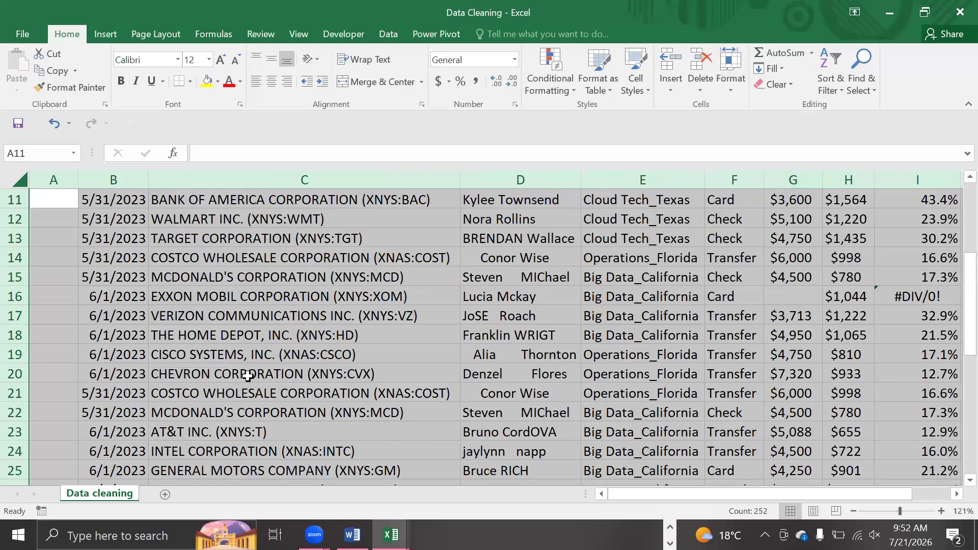
left_click(248, 376)
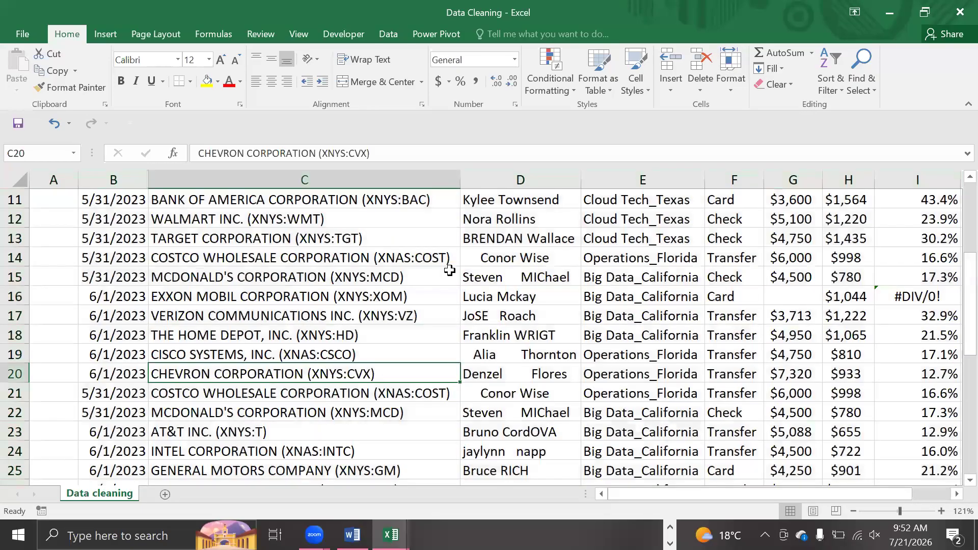
Examine the spacing and capitalization of the names in the Contact column, and look over the neighbouring columns through Profit Margin.
left_click(490, 179)
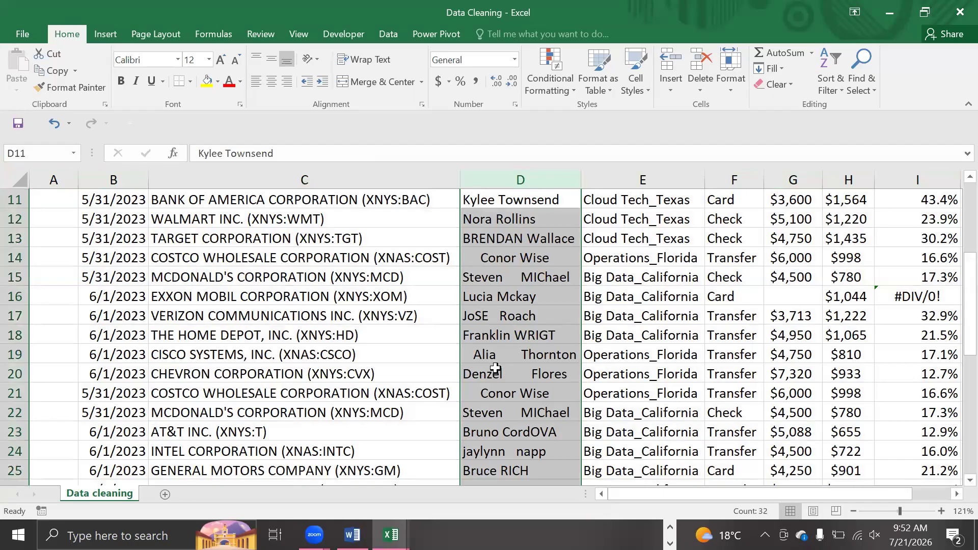
scroll(495, 369, "up", 2)
scroll(500, 432, "up", 4)
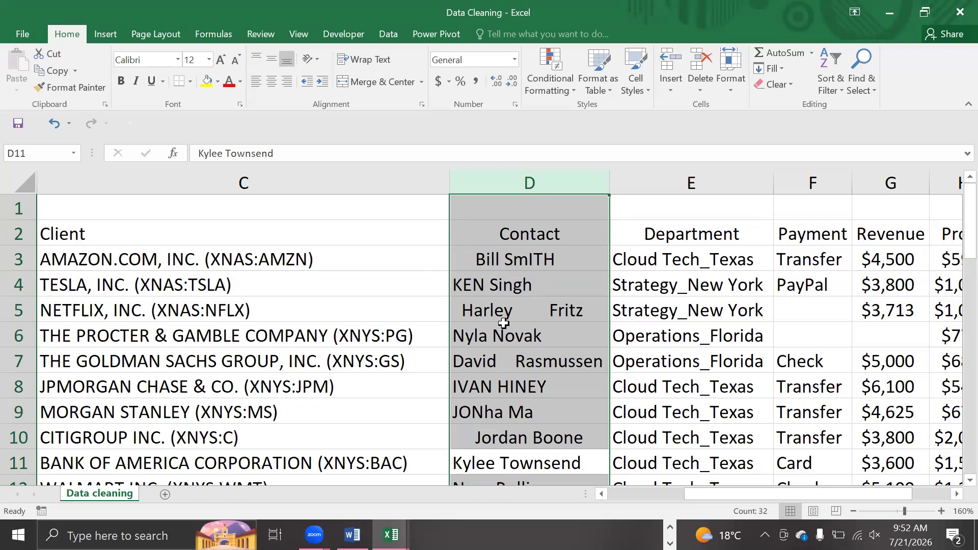
scroll(505, 386, "down", 1)
scroll(506, 385, "down", 4)
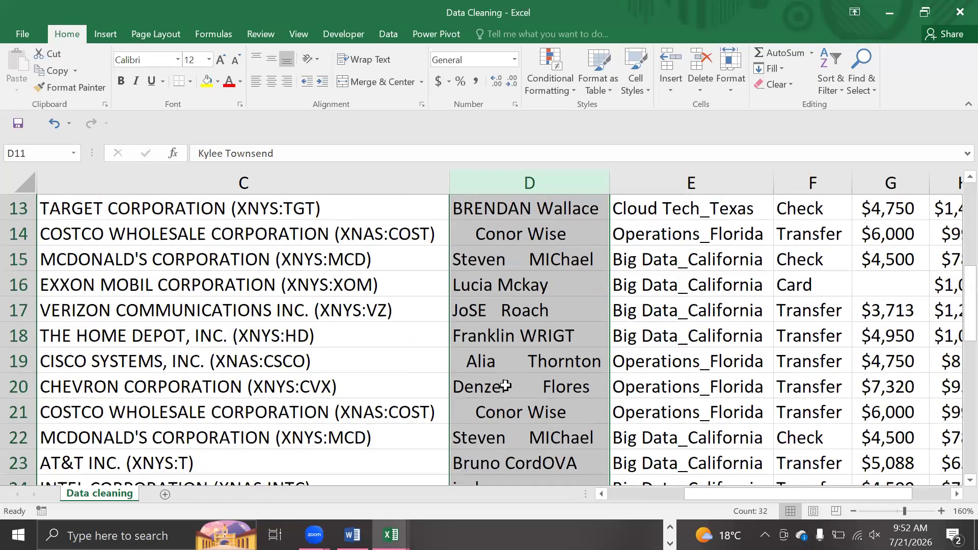
scroll(505, 385, "down", 4)
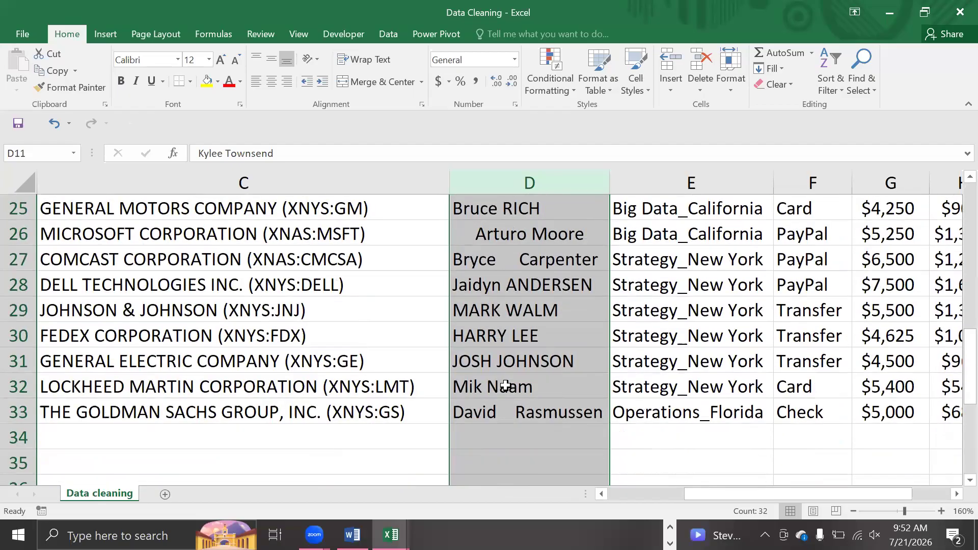
scroll(505, 385, "down", 1)
scroll(505, 385, "up", 3)
scroll(505, 386, "up", 6)
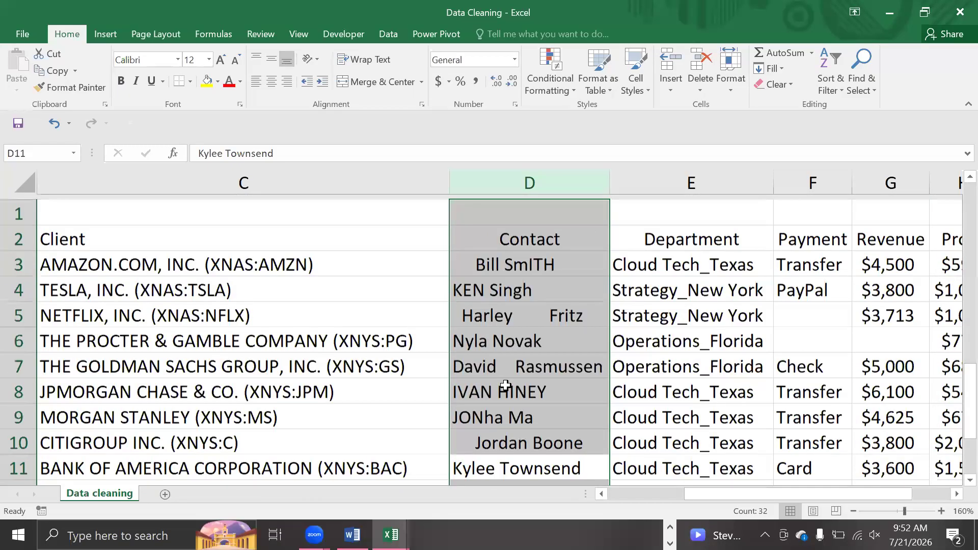
scroll(505, 385, "right", 4)
scroll(505, 385, "left", 5)
scroll(492, 436, "right", 1)
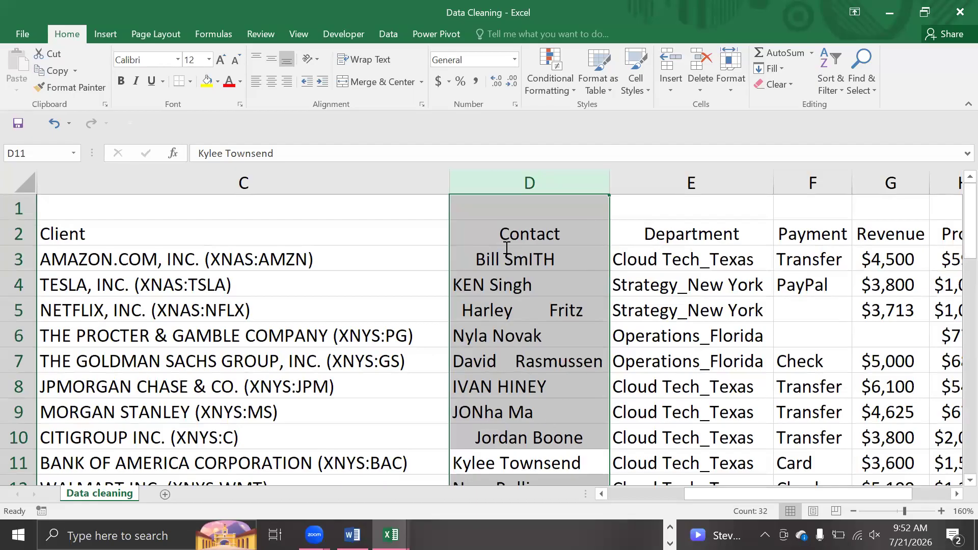
scroll(716, 310, "right", 2)
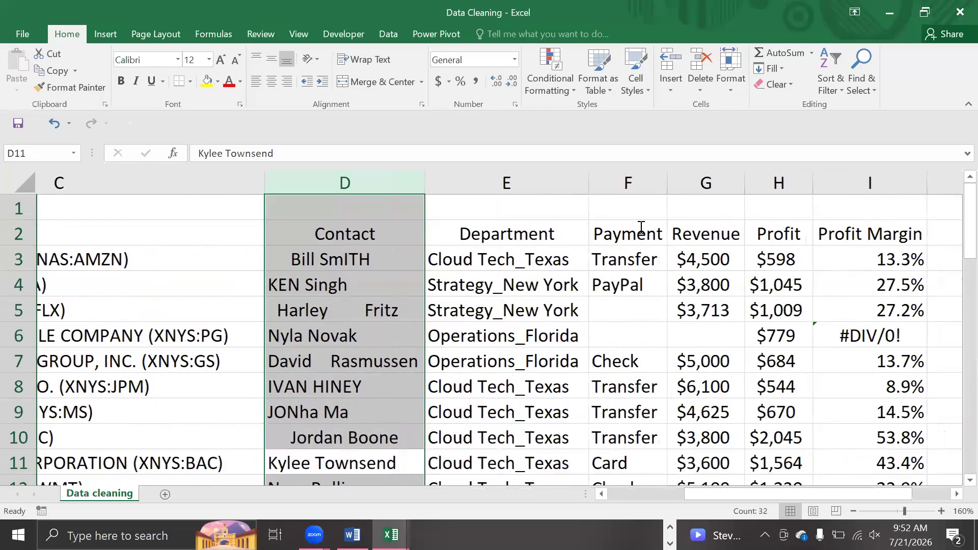
scroll(633, 224, "left", 2)
Examine how the Department column combines department and state, and compare it with the neighbouring columns, including Contact.
left_click(667, 188)
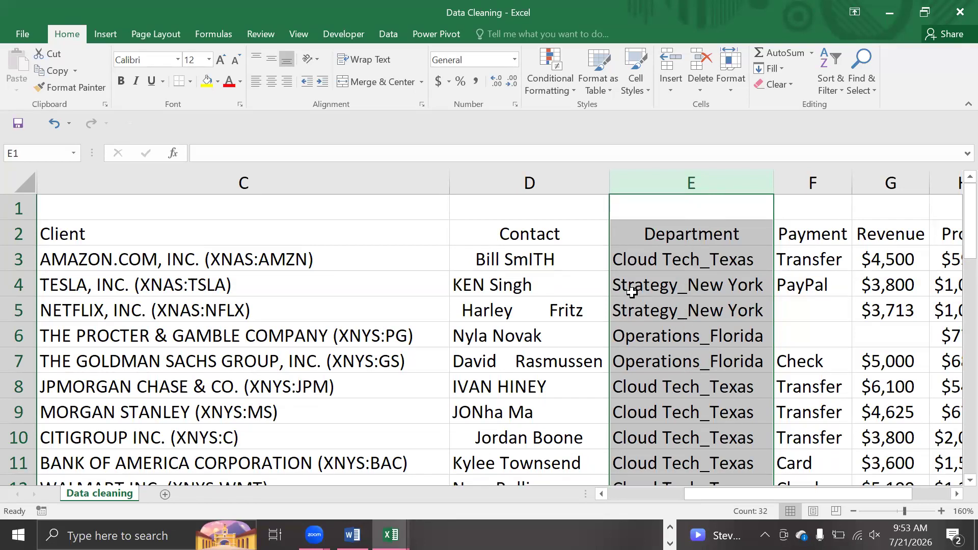
scroll(632, 292, "right", 2)
scroll(631, 292, "right", 2)
scroll(632, 292, "left", 4)
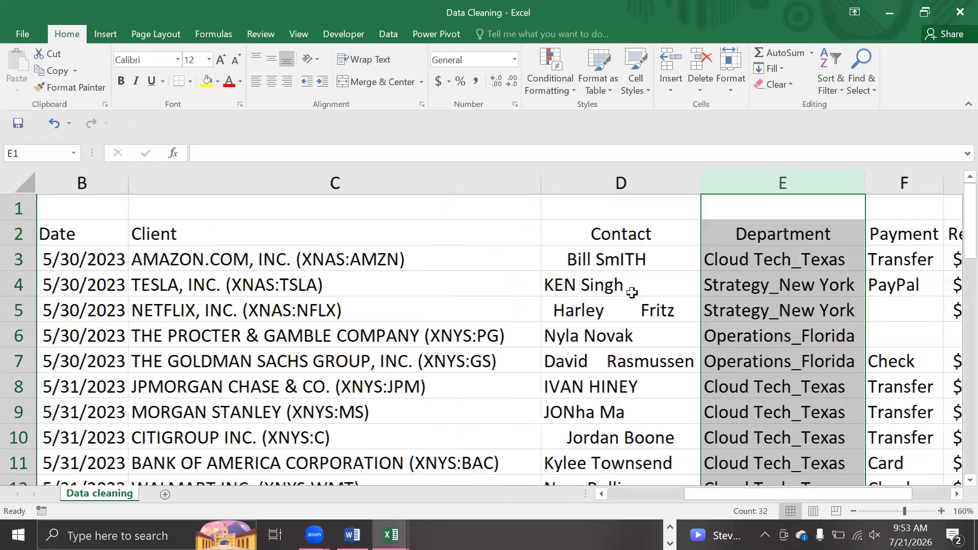
scroll(631, 292, "left", 1)
scroll(631, 292, "right", 2)
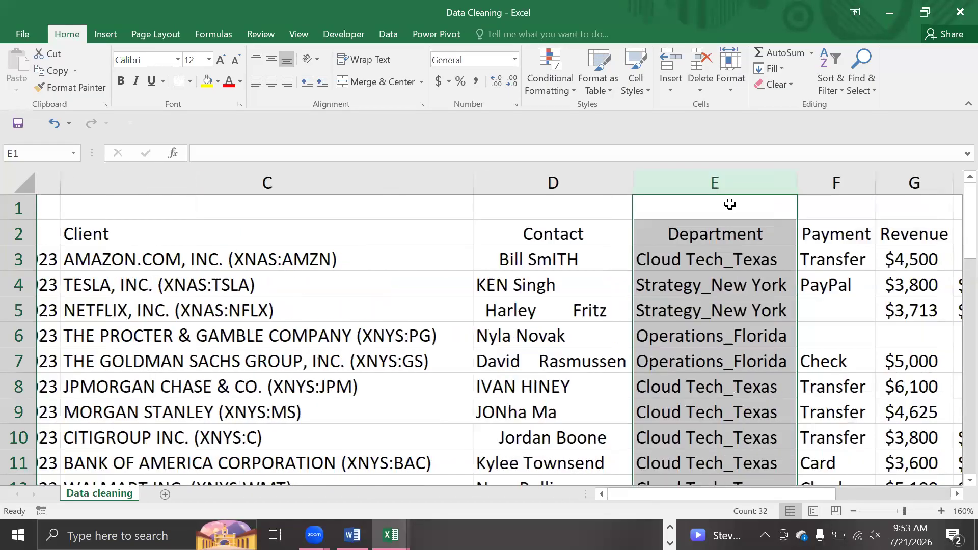
left_click(509, 189)
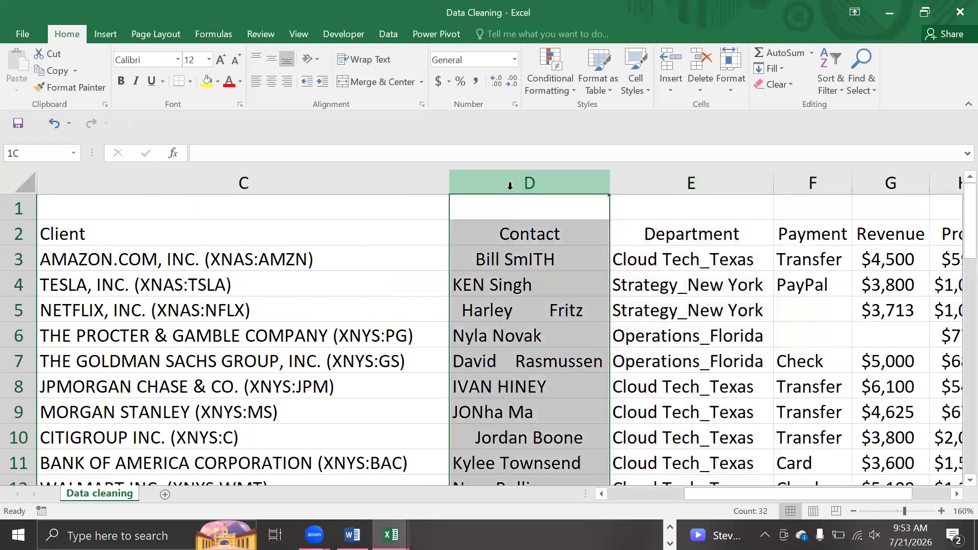
Examine the Department, Contact and Payment columns, checking the blank cells F5:F6 under Payment and the columns through Profit Margin.
left_click(648, 184)
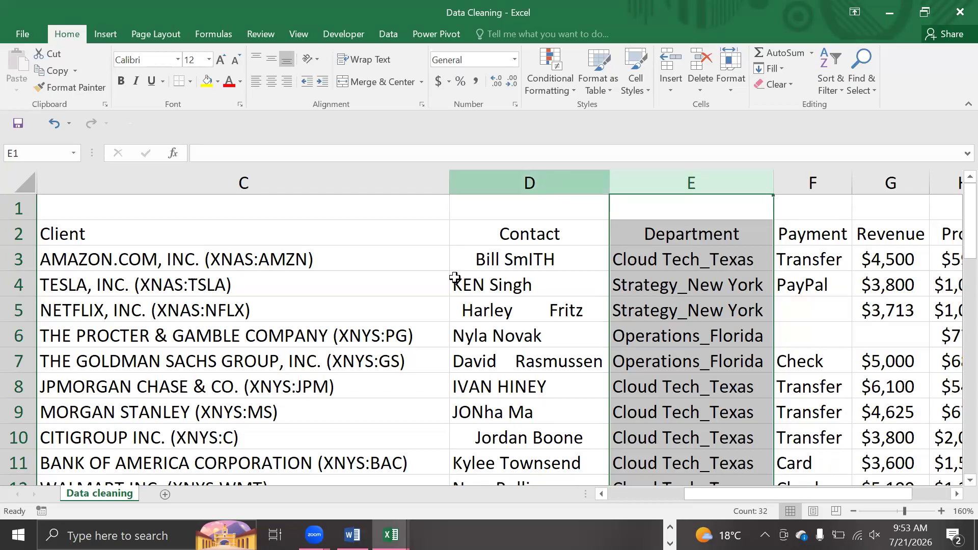
left_click(508, 184)
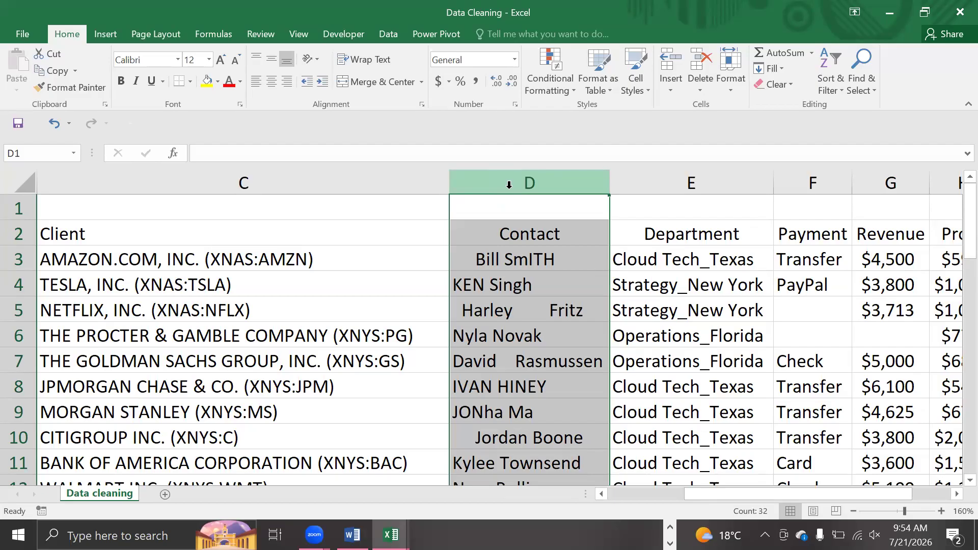
left_click(800, 186)
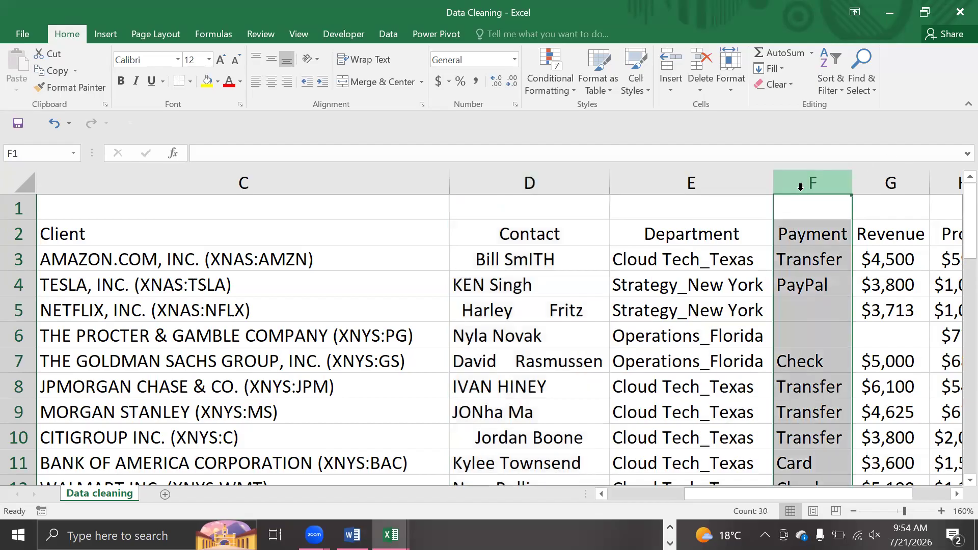
left_click(796, 298)
left_click_drag(796, 298, 815, 332)
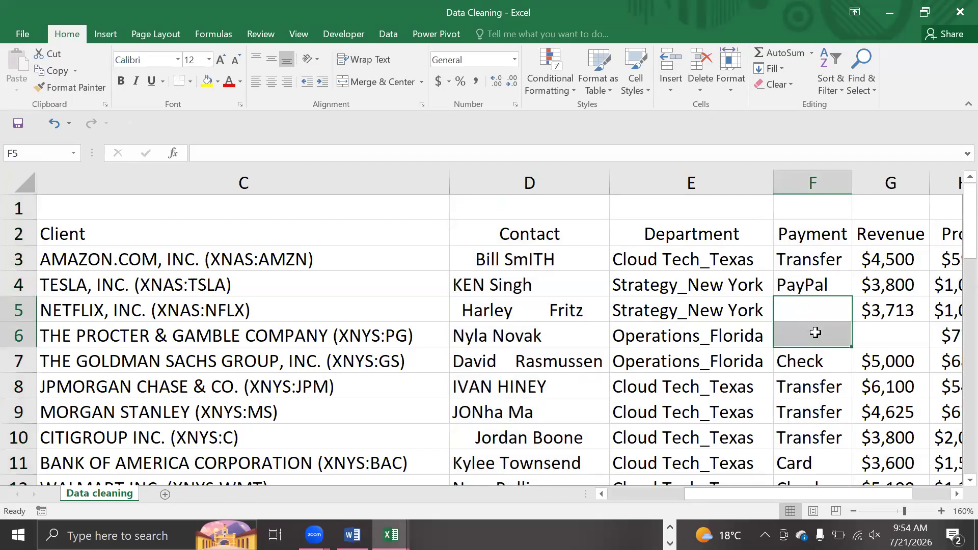
scroll(815, 332, "right", 2)
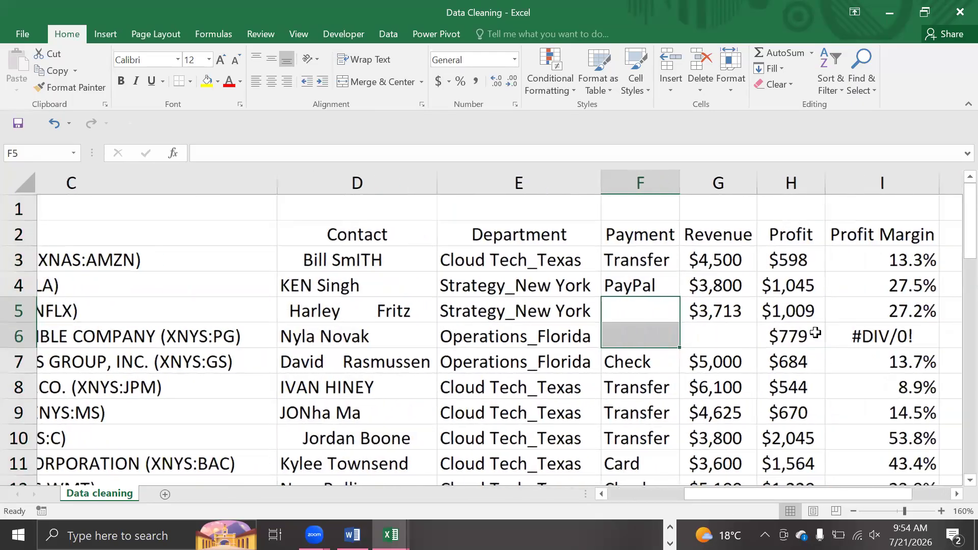
scroll(814, 346, "left", 2)
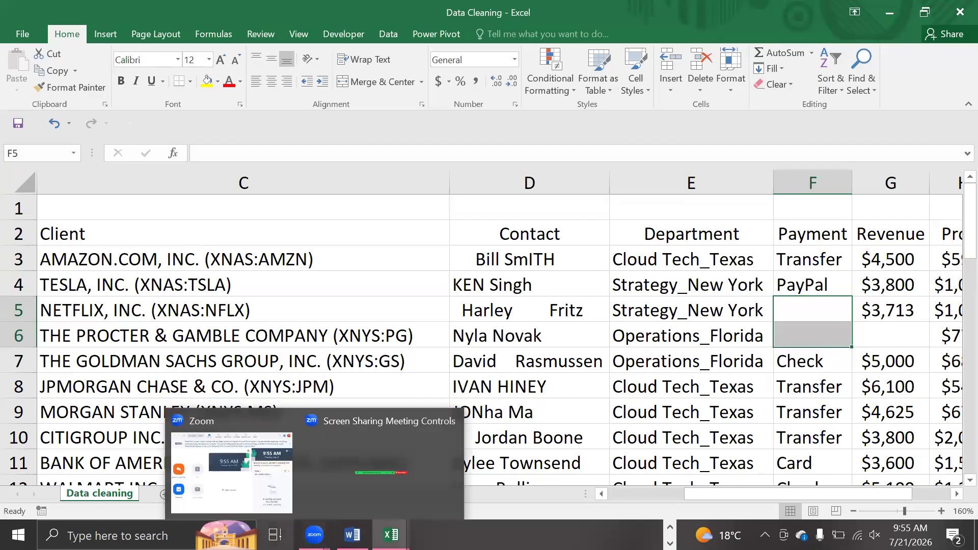
Switch to the Power Query Editor and delete the Merged Columns step from the Data query.
left_click(275, 535)
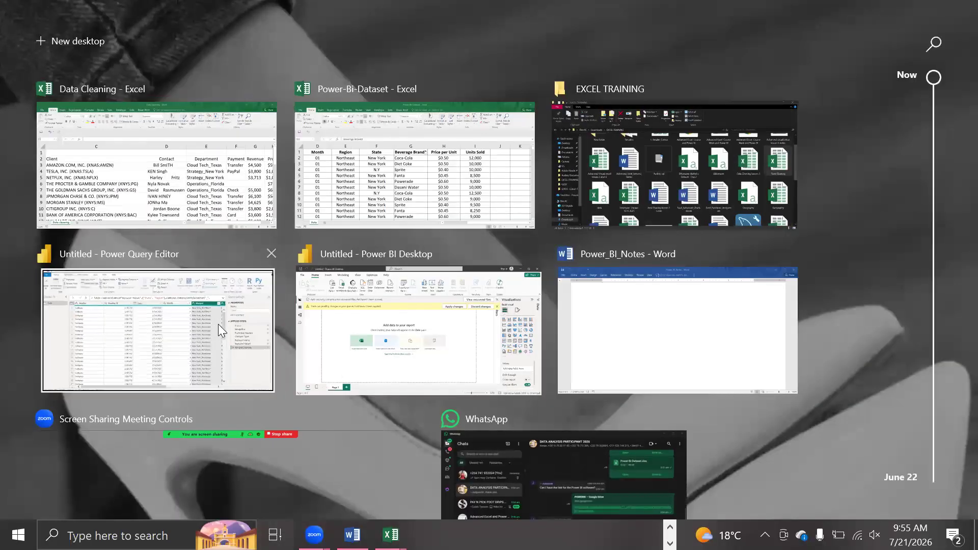
left_click(217, 324)
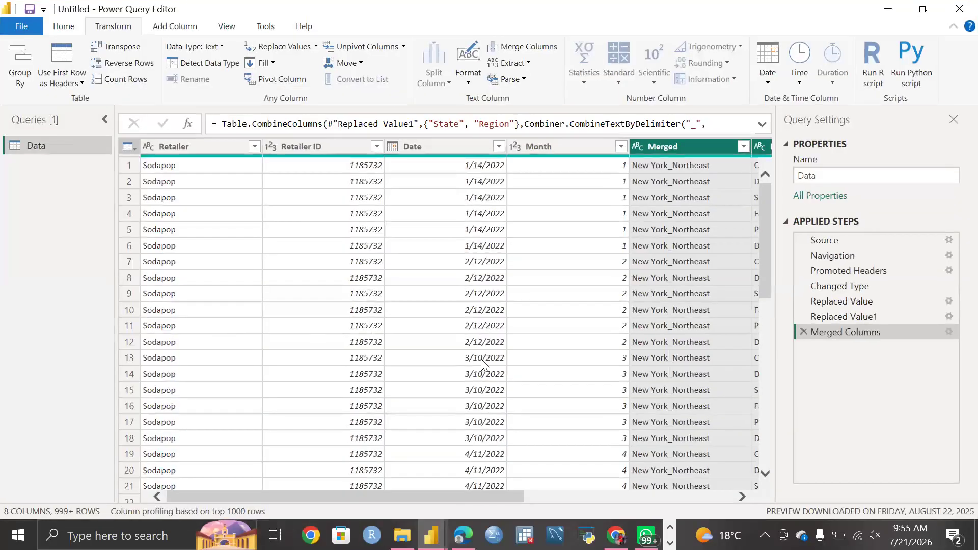
scroll(482, 362, "right", 5)
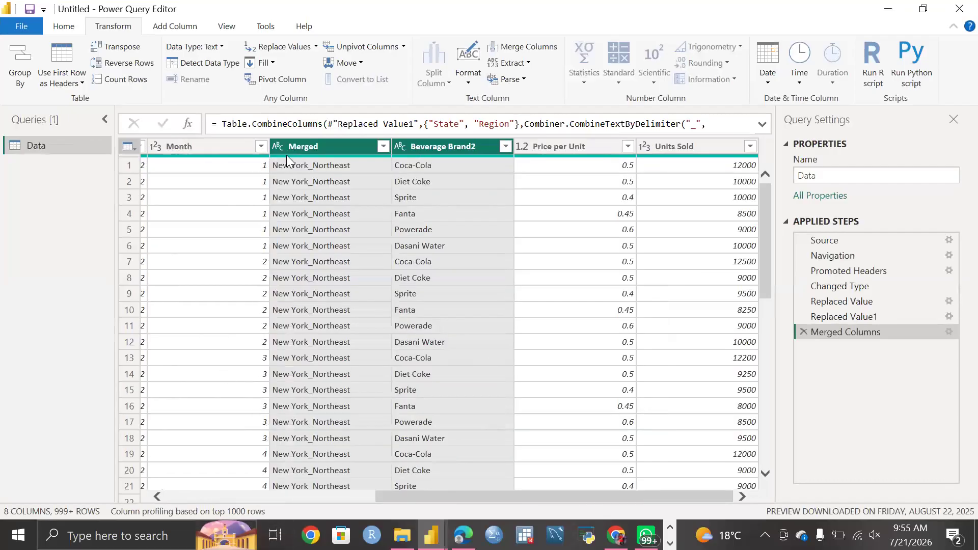
left_click(803, 331)
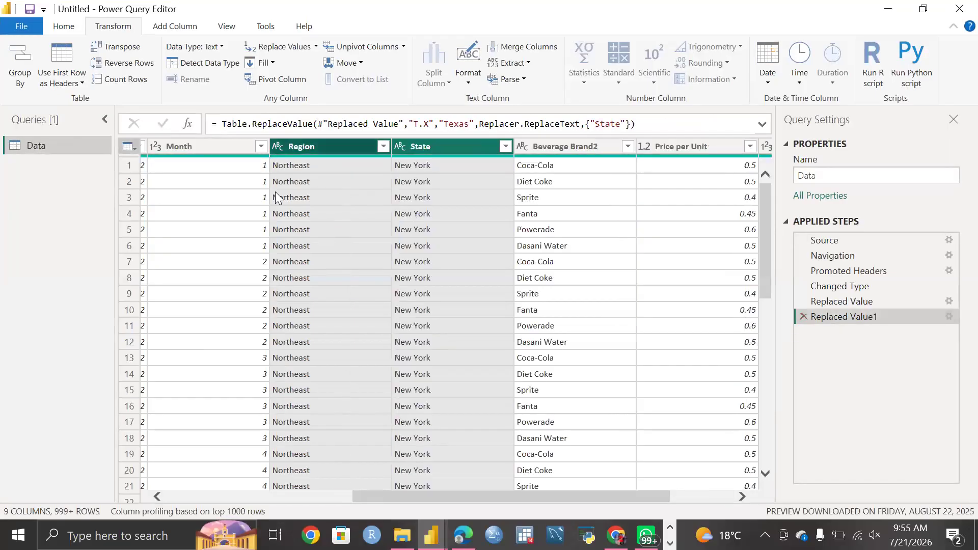
Merge the State and Region columns, in that order, using Tab as the separator and Merged as the new column name.
left_click(325, 145)
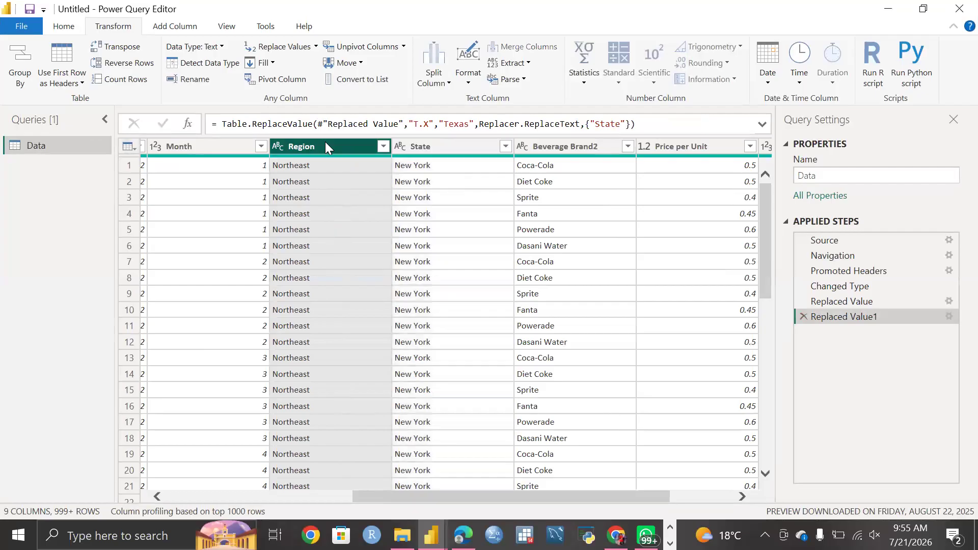
left_click(448, 152)
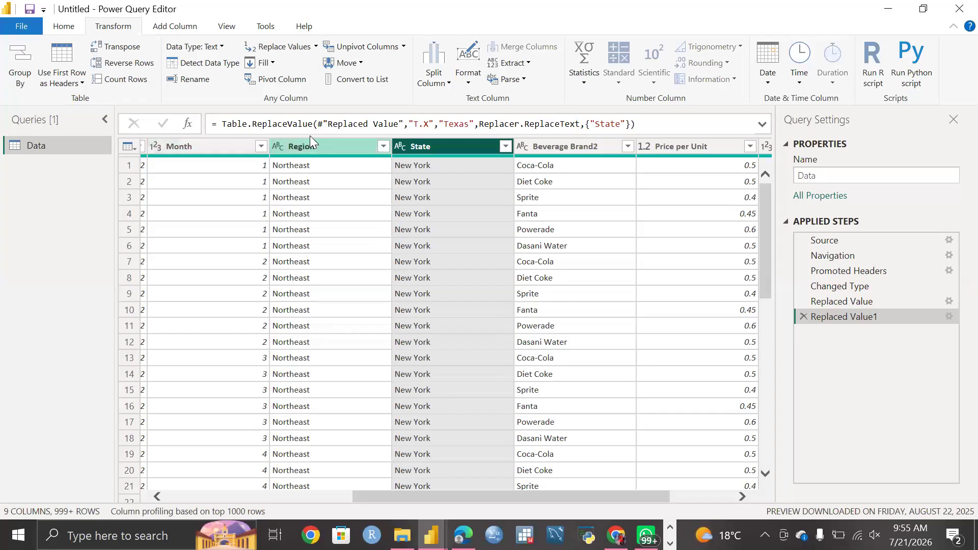
left_click(322, 146, "ctrl")
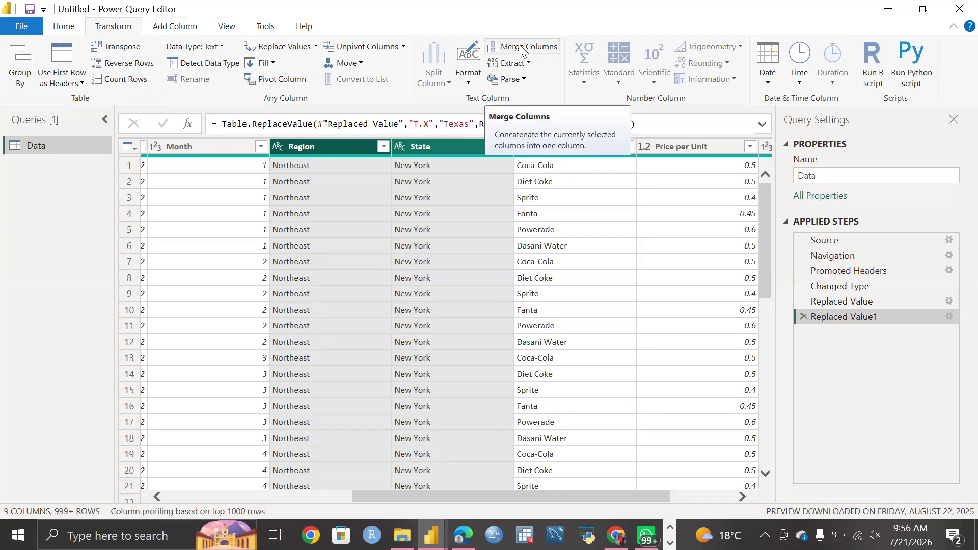
left_click(538, 49)
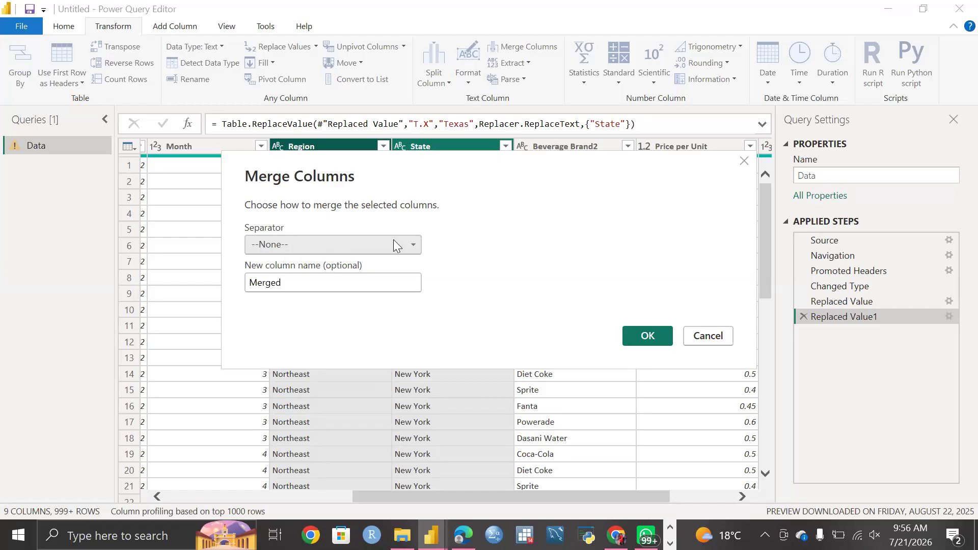
left_click(414, 246)
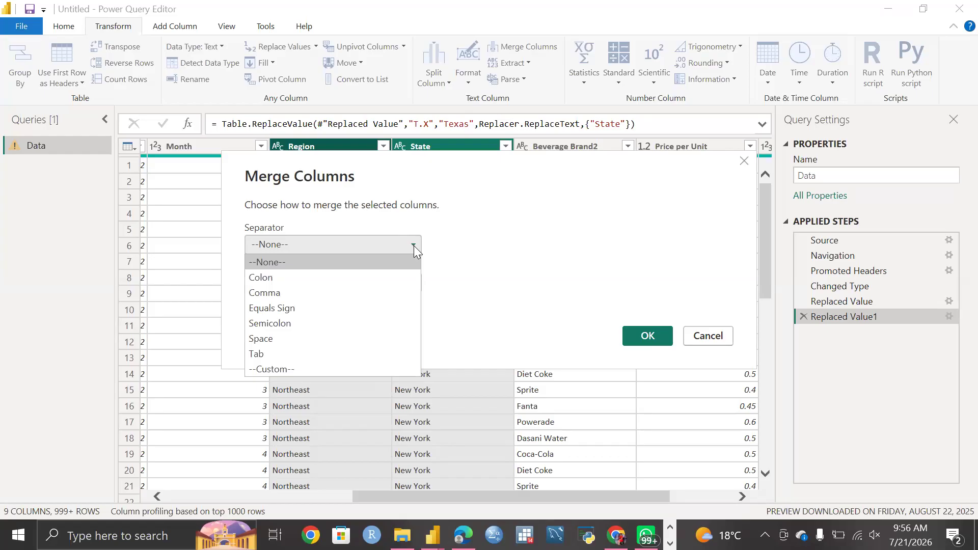
left_click(295, 354)
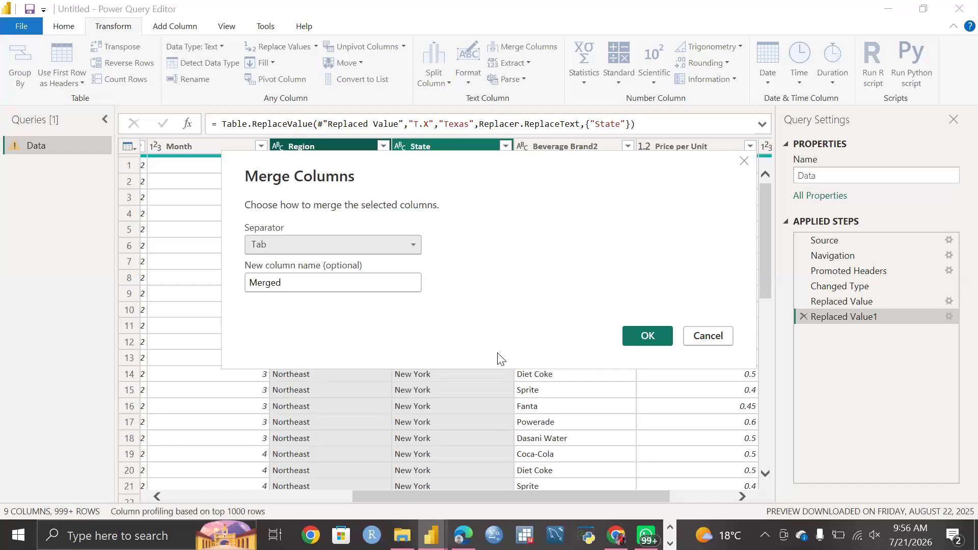
left_click(647, 334)
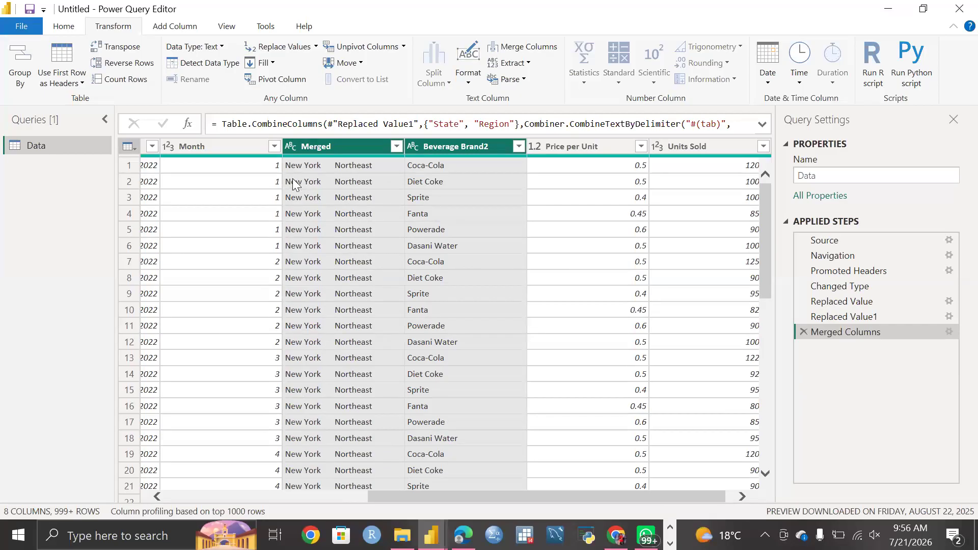
Split the Merged column by the Tab delimiter at each occurrence of the delimiter.
left_click(352, 142)
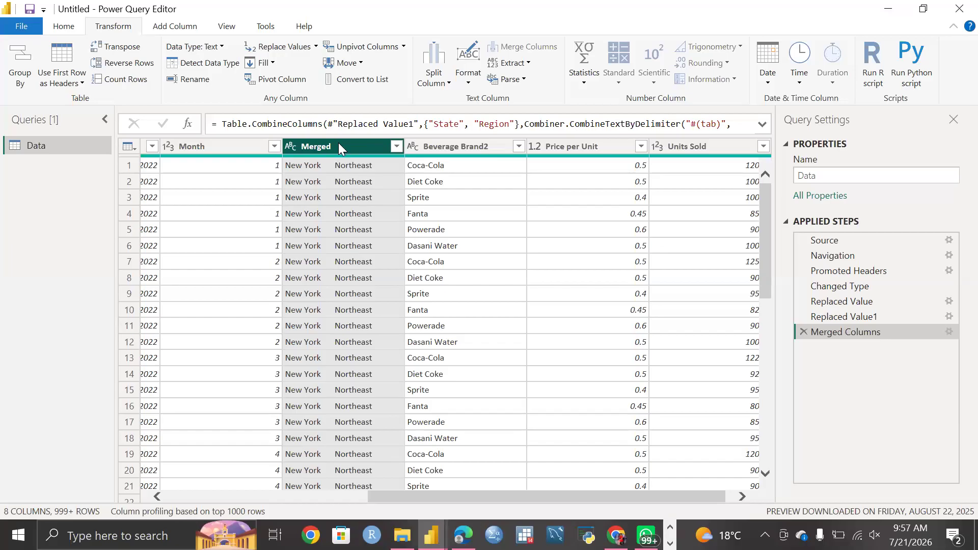
left_click(438, 85)
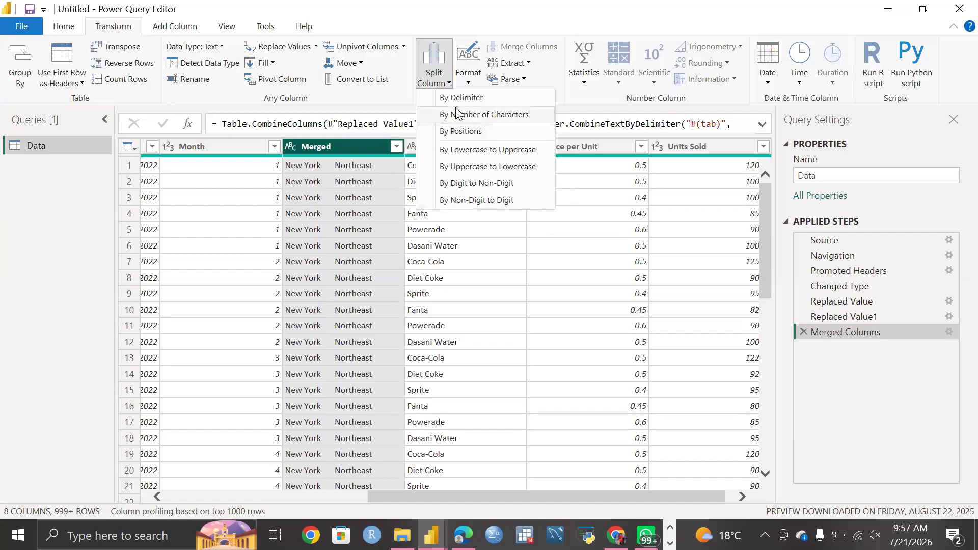
left_click(471, 102)
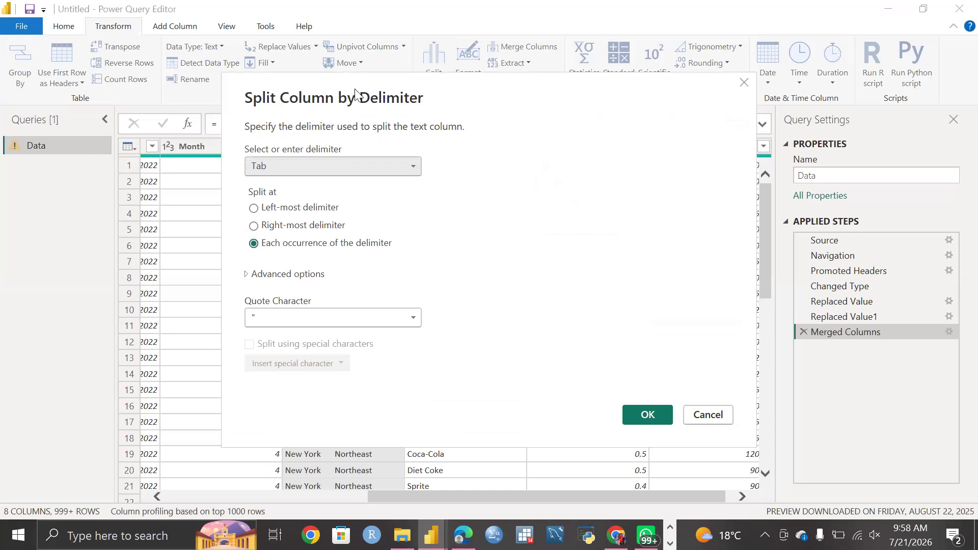
left_click(412, 167)
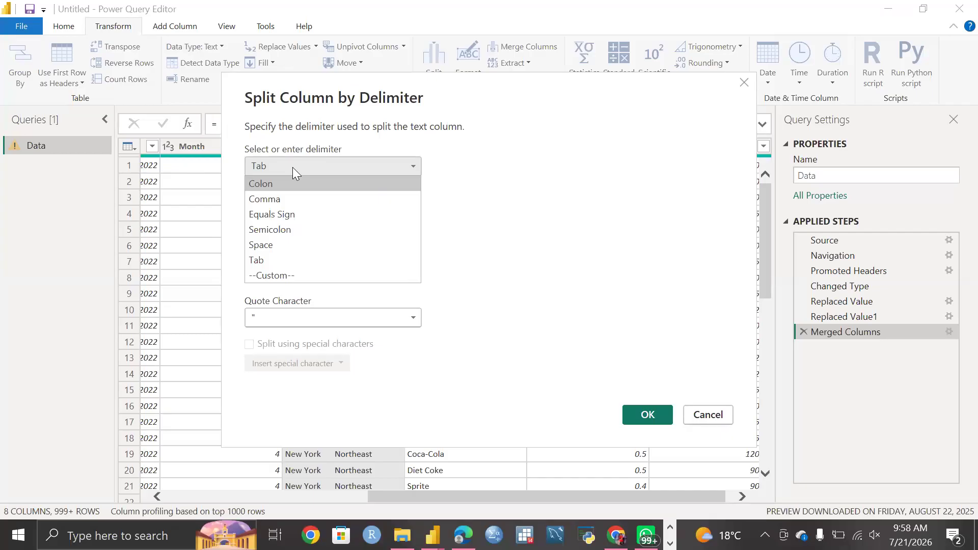
left_click(481, 279)
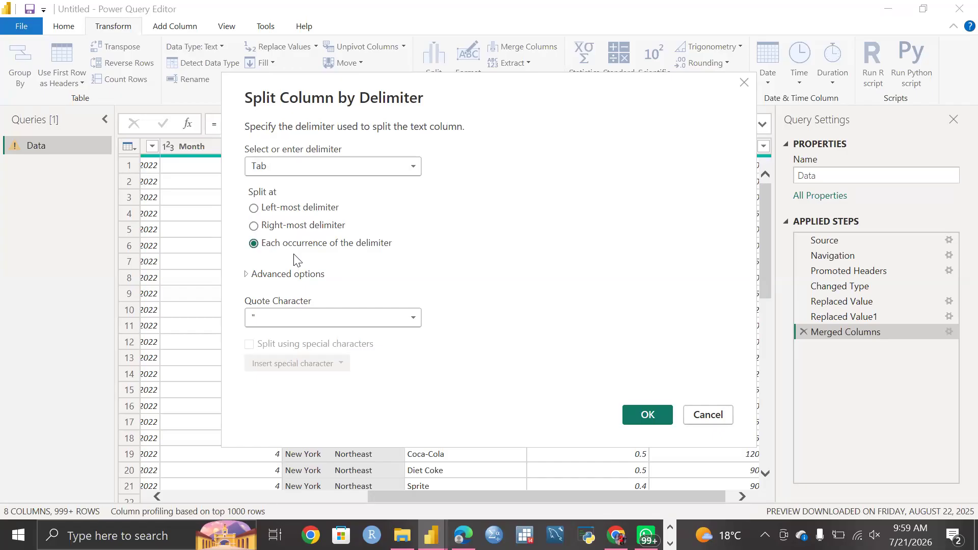
left_click(643, 416)
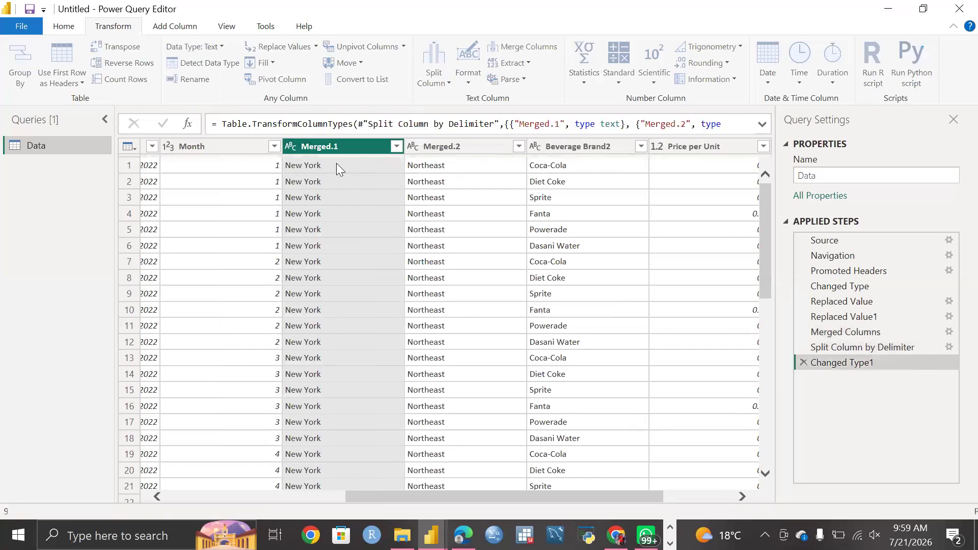
Rename the split column Merged.1 as State and Merged.2 as Region.
scroll(581, 328, "right", 3)
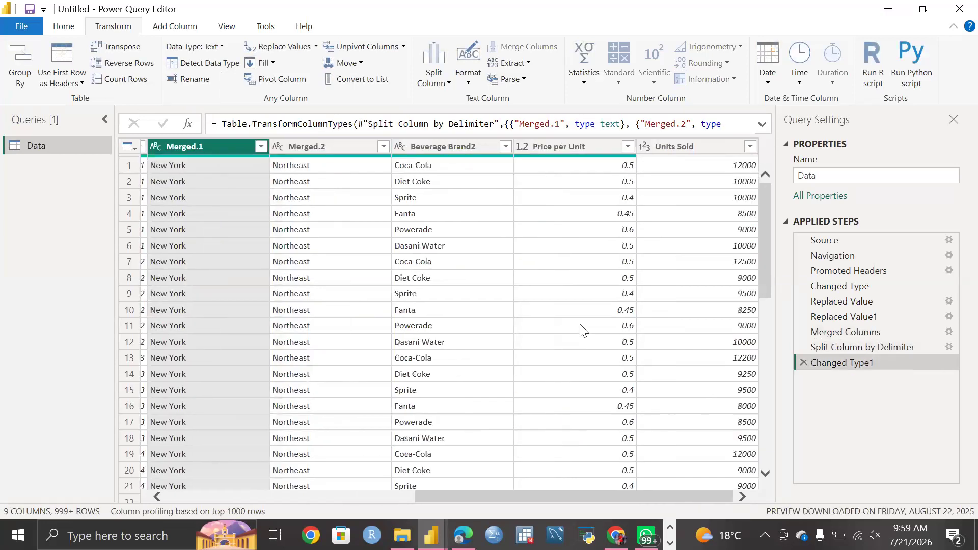
scroll(580, 328, "left", 5)
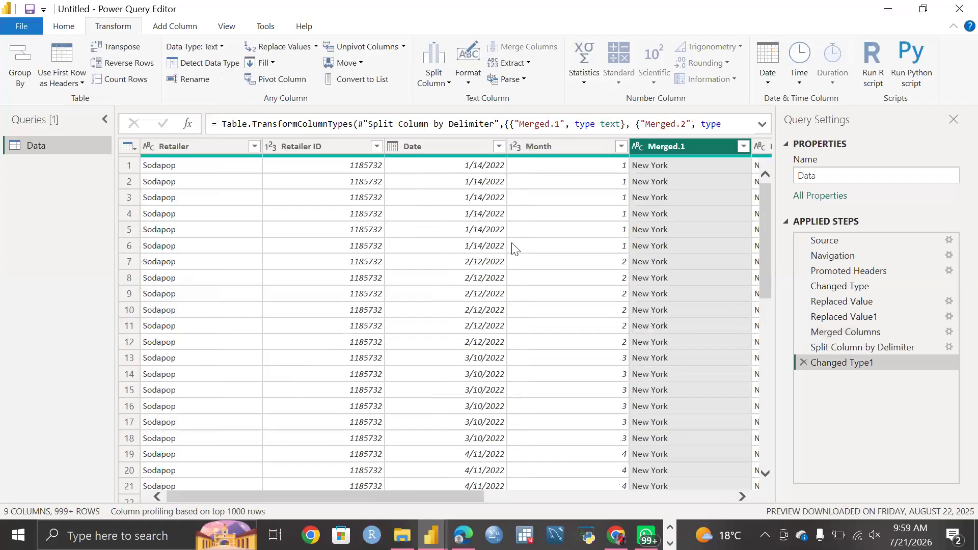
scroll(514, 248, "right", 4)
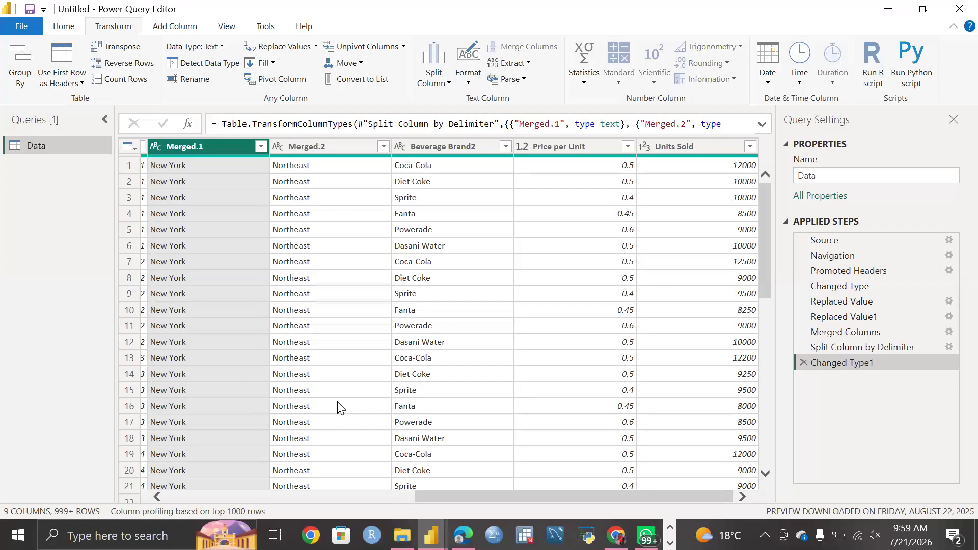
scroll(337, 403, "left", 2)
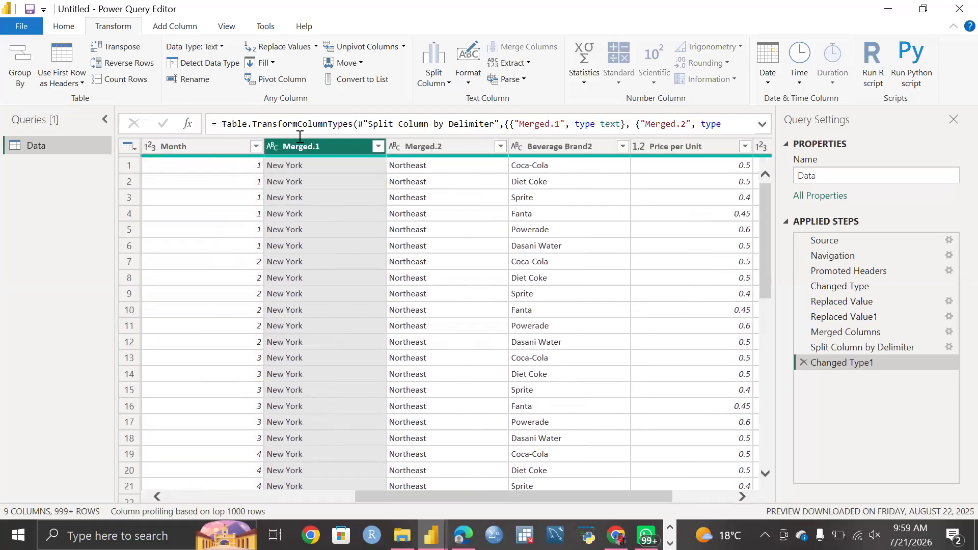
double_click(321, 147)
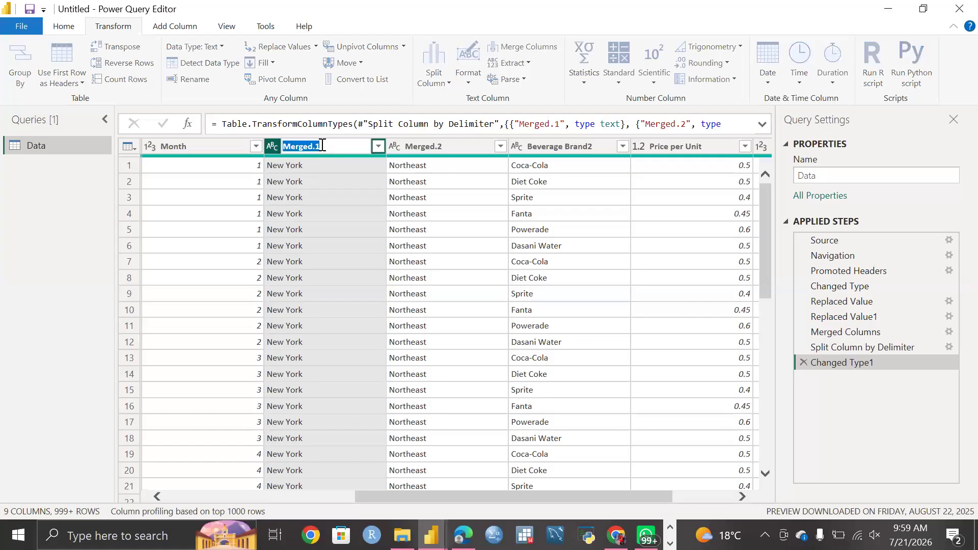
type("State")
key("Return")
double_click(435, 146)
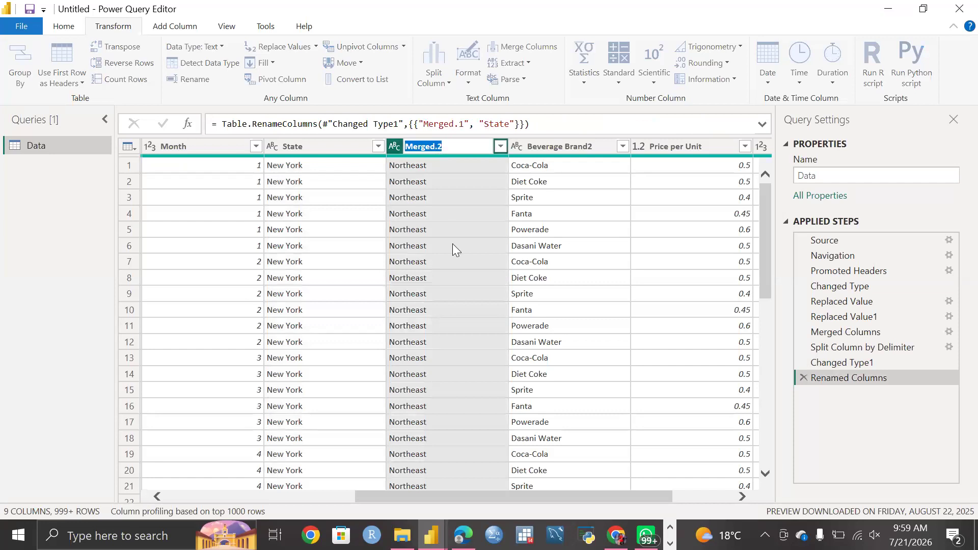
type("Region")
key("Return")
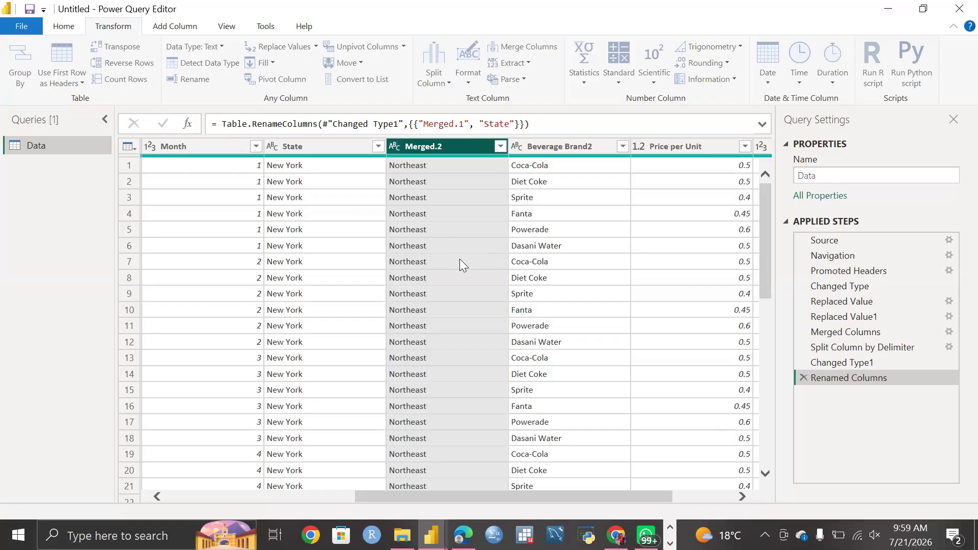
Look through the rows of the State and Region columns and the remaining columns through Units Sold.
scroll(459, 259, "down", 3)
scroll(460, 258, "down", 20)
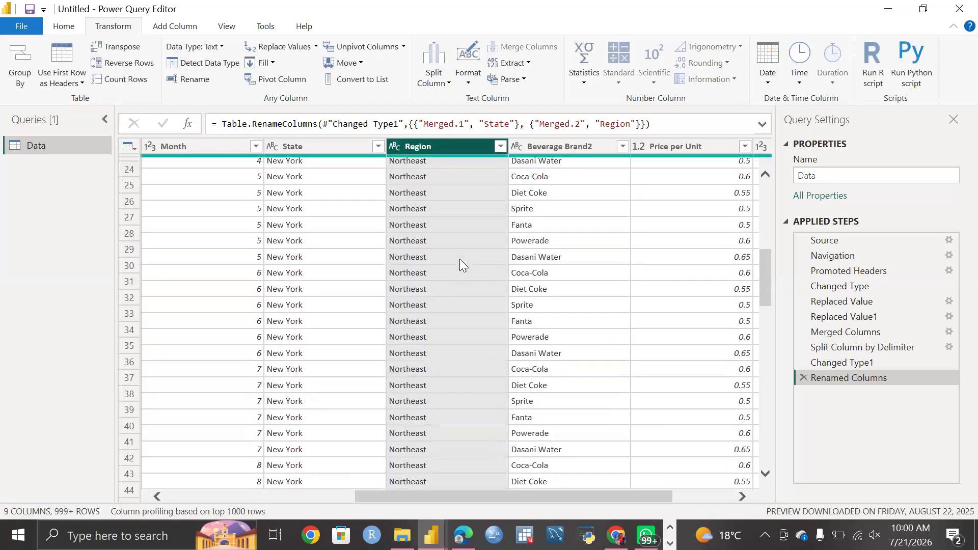
scroll(459, 261, "down", 7)
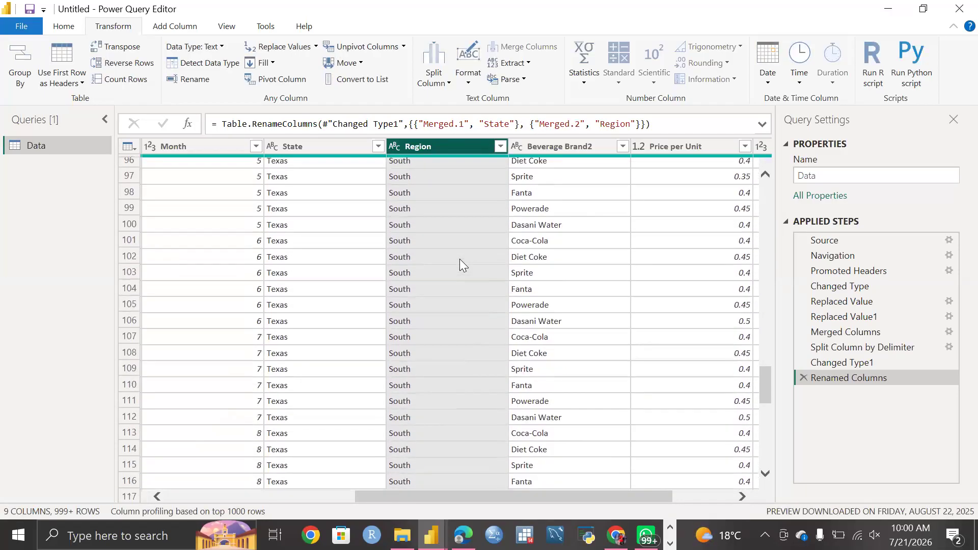
scroll(459, 259, "down", 3)
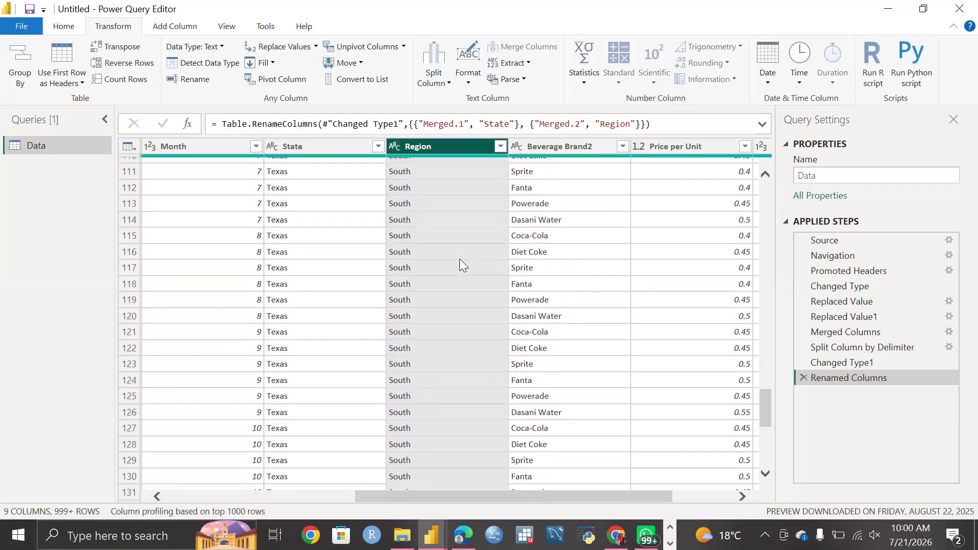
scroll(459, 258, "up", 20)
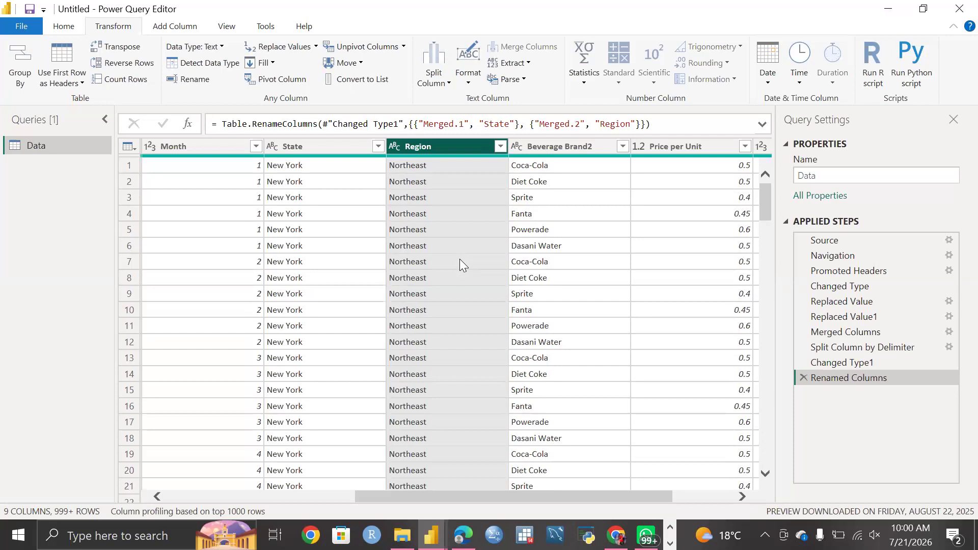
scroll(651, 248, "right", 3)
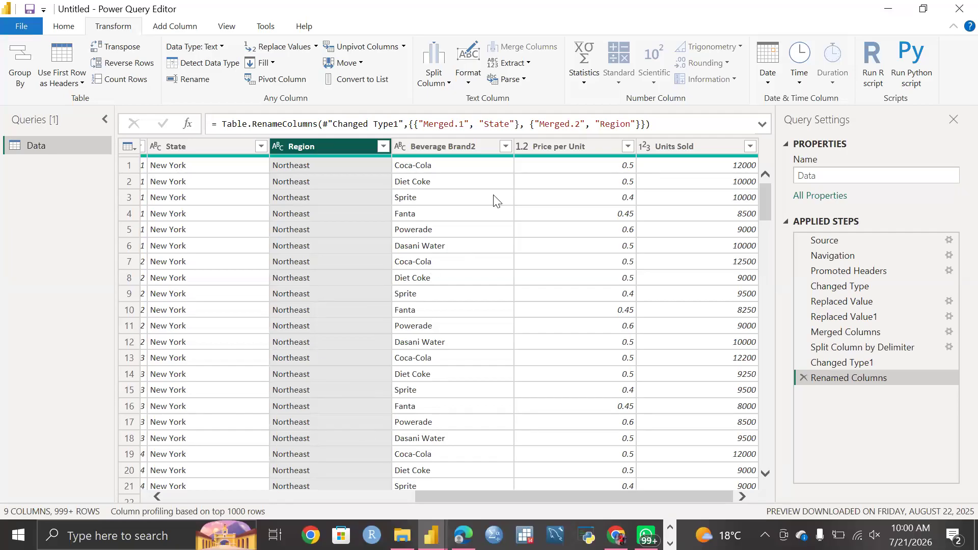
Look through the State and Region rows down to the Texas records and select the Price per Unit column.
scroll(489, 333, "down", 20)
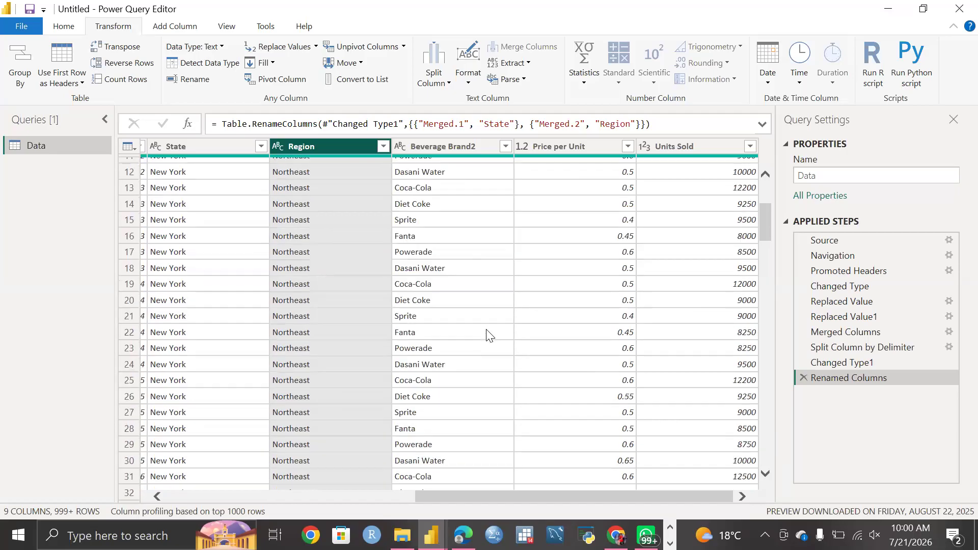
scroll(488, 334, "up", 6)
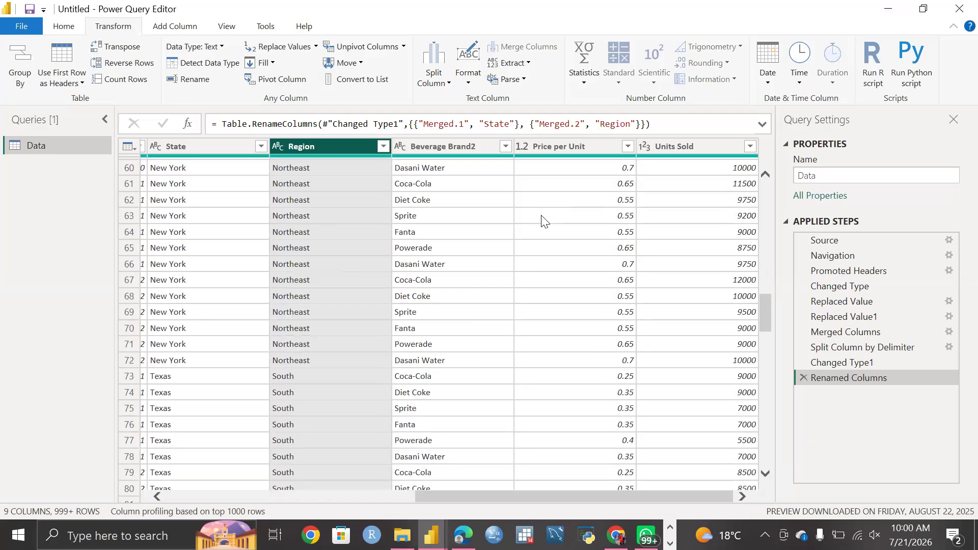
left_click(562, 143)
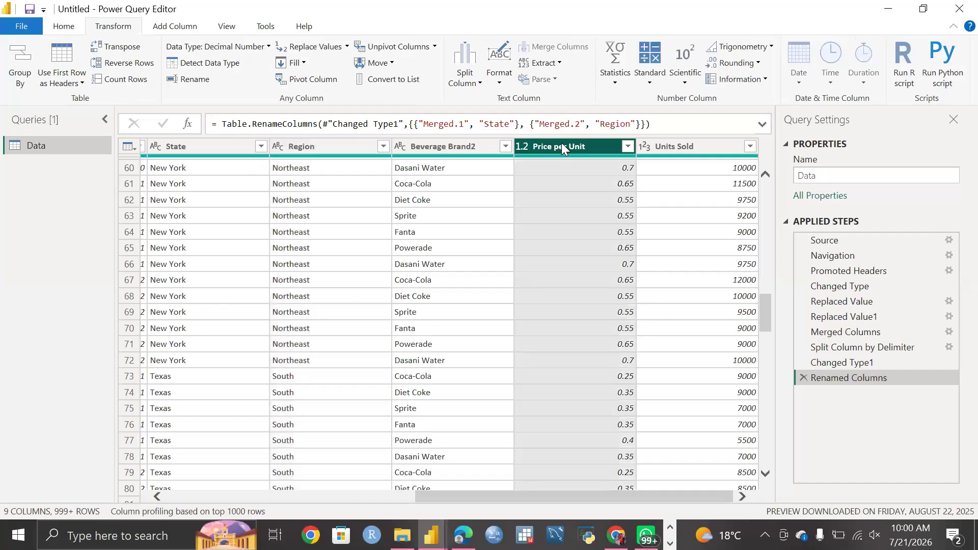
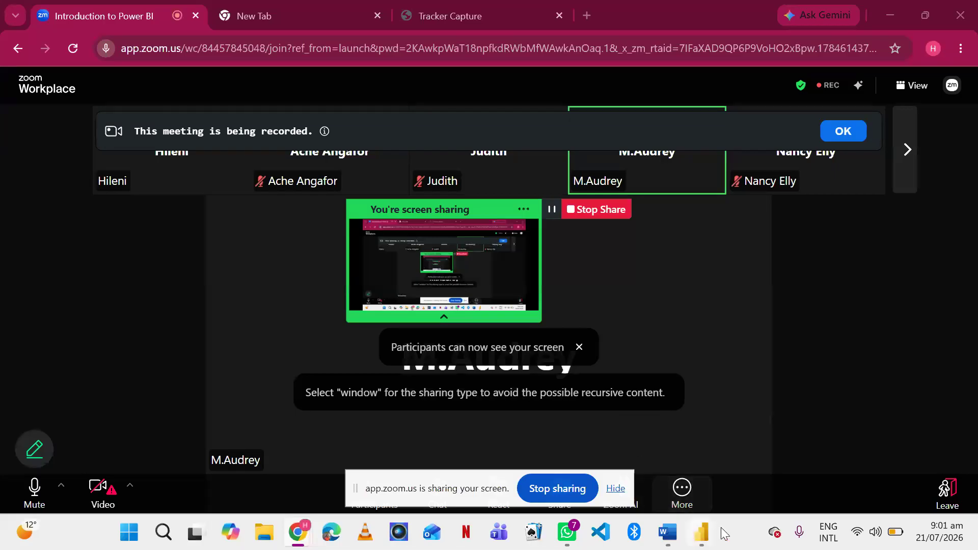
Switch to the Power Query Editor and split the Merged column by the custom delimiter "_" at each occurrence of the delimiter.
mouse_move(702, 531)
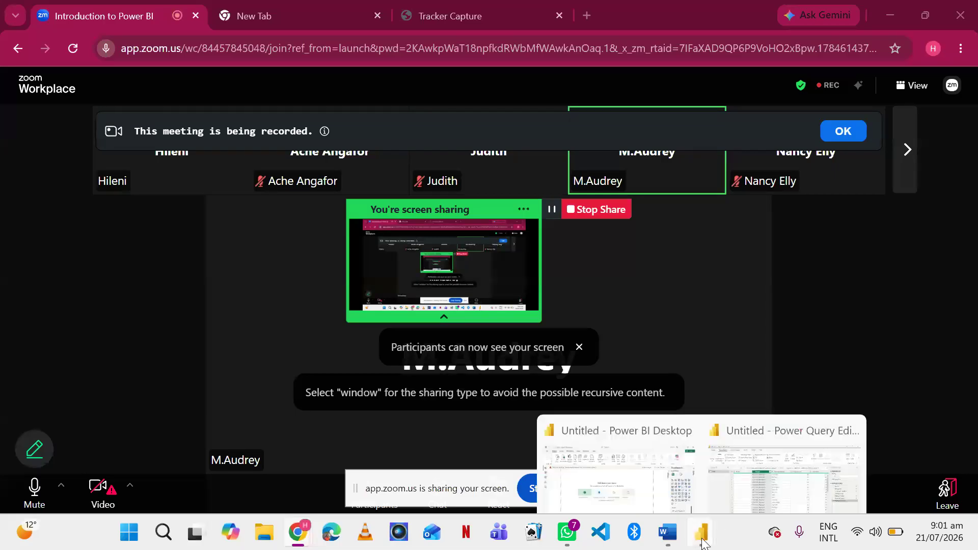
left_click(746, 475)
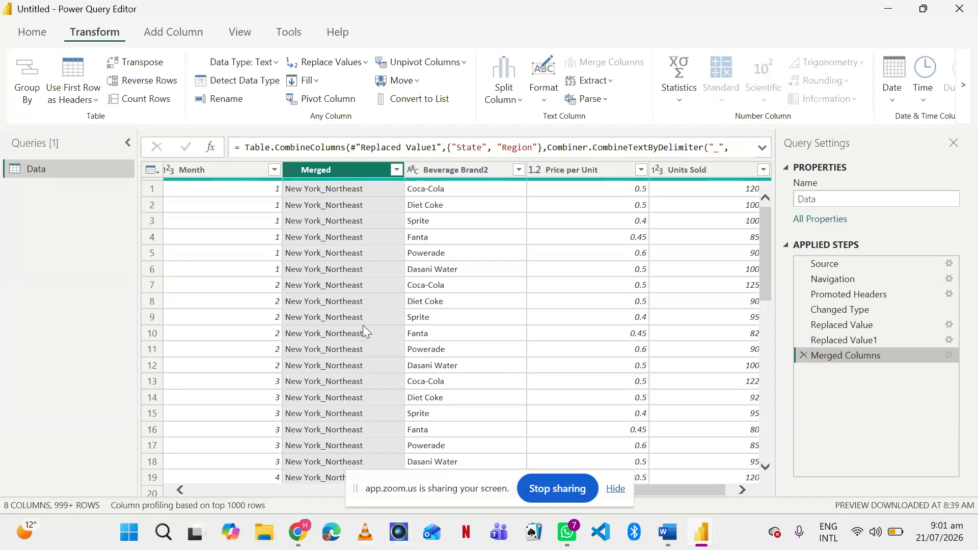
left_click(467, 220)
left_click(350, 168)
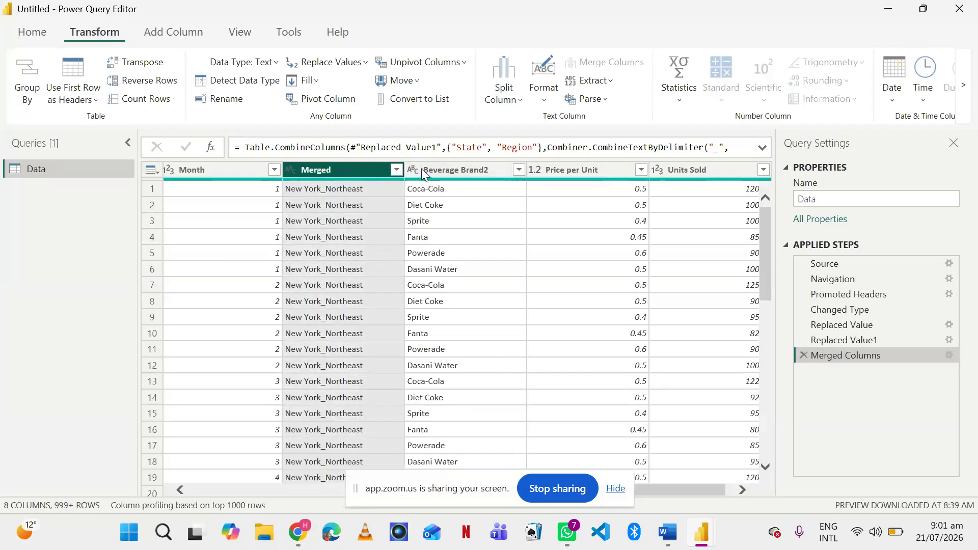
left_click(511, 100)
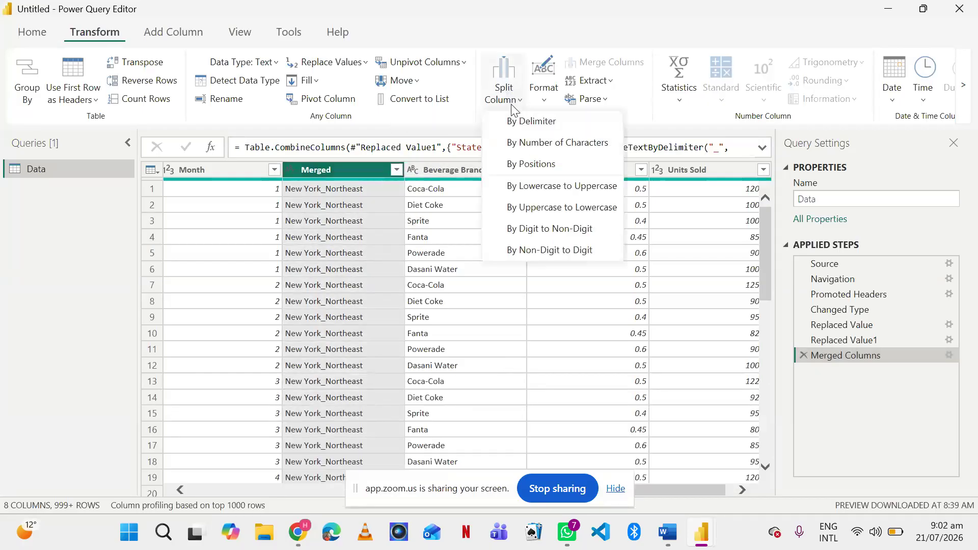
left_click(515, 124)
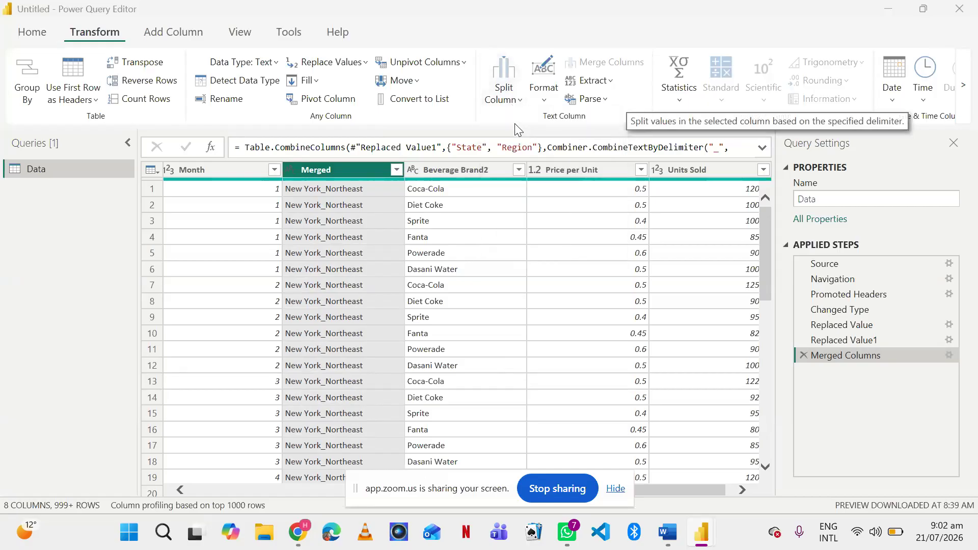
left_click(306, 147)
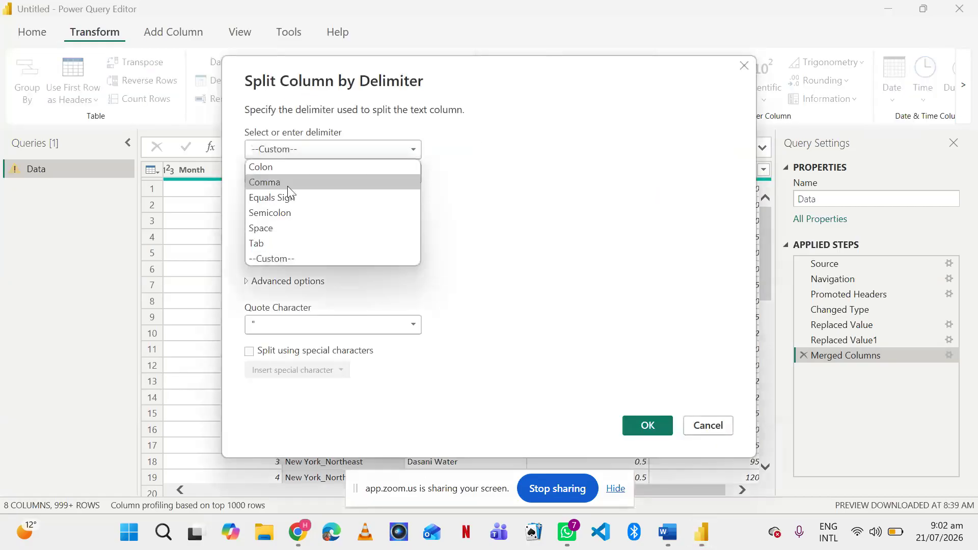
left_click(268, 243)
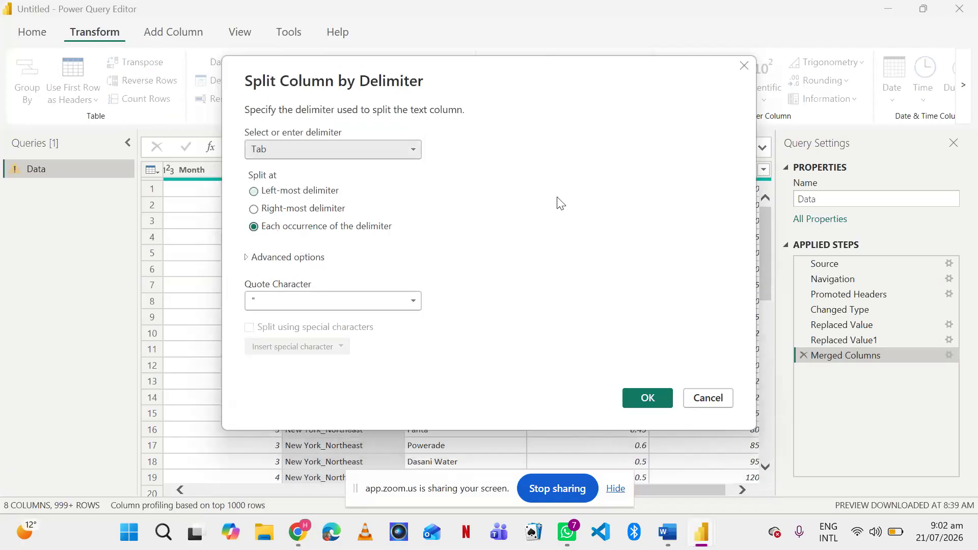
left_click(375, 154)
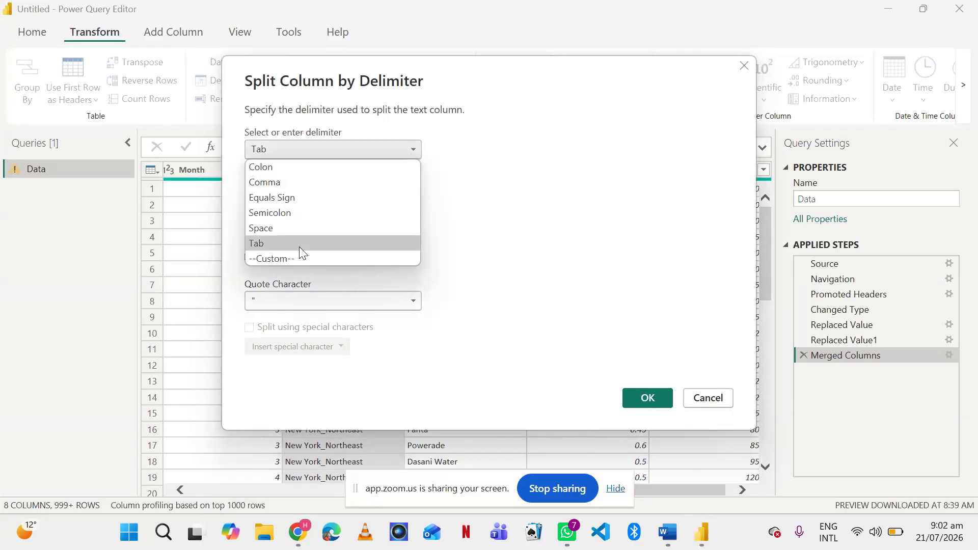
left_click(299, 262)
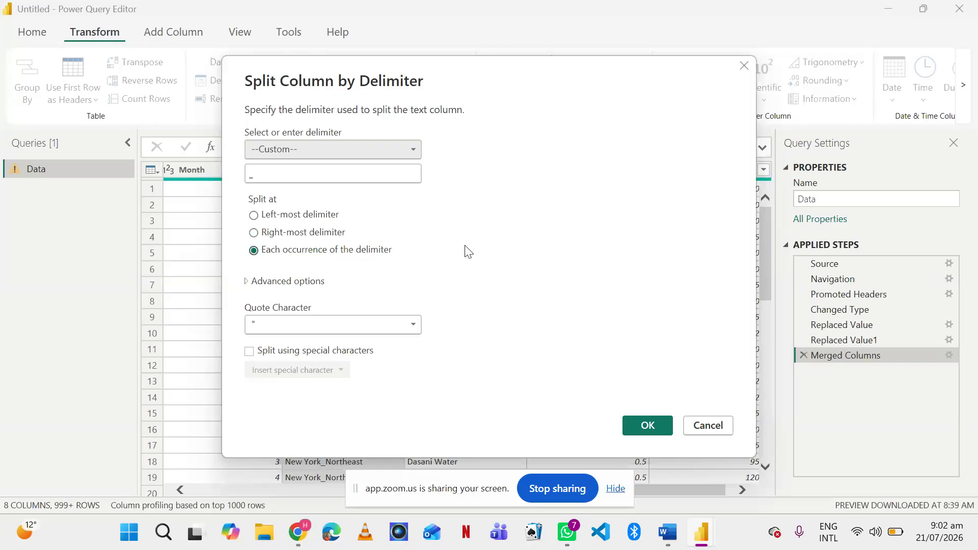
left_click(636, 437)
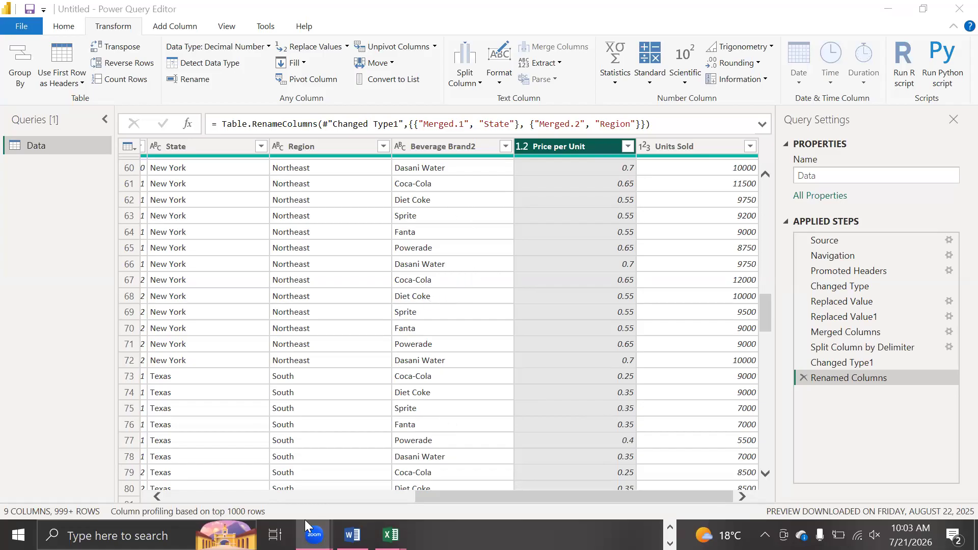
Switch to the Data Cleaning workbook in Excel and insert a blank column between the Contact and Department columns.
mouse_move(391, 535)
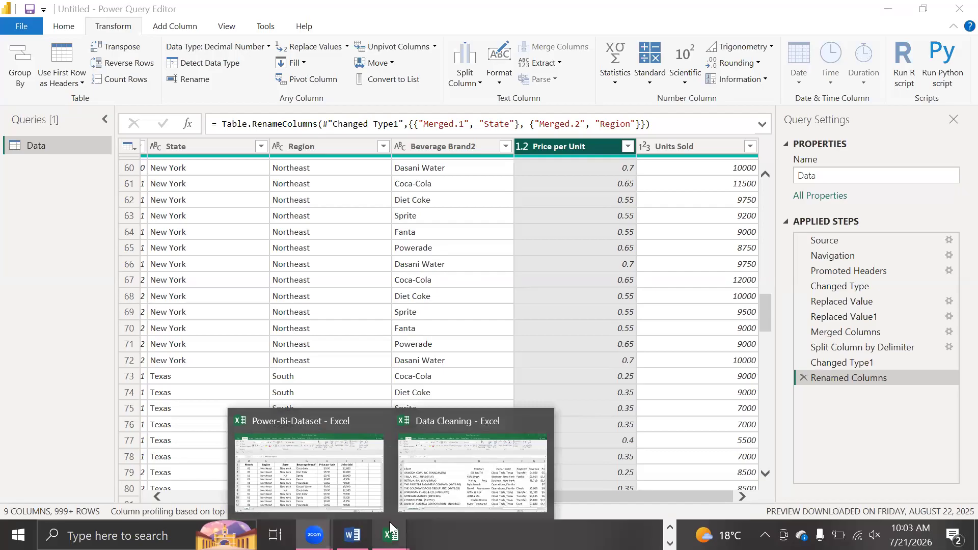
left_click(423, 480)
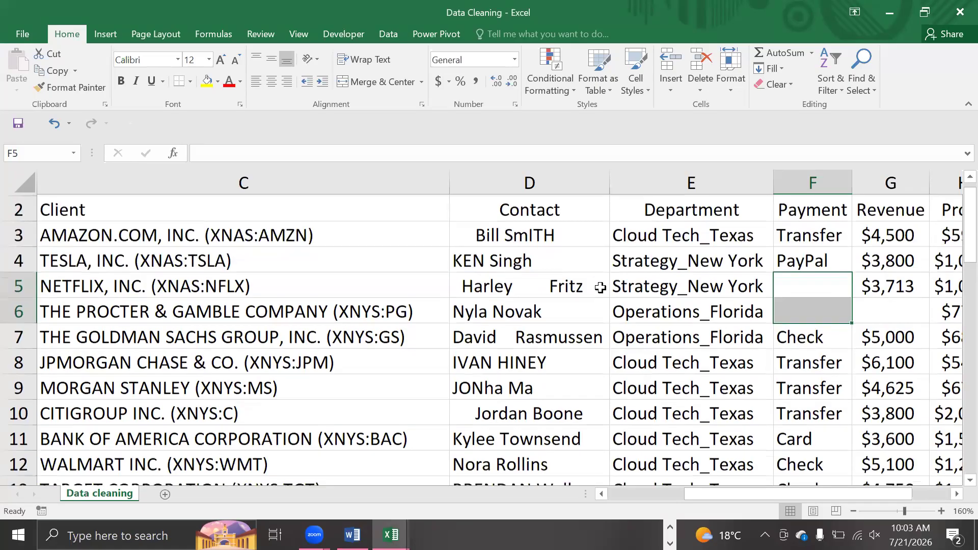
left_click(531, 183)
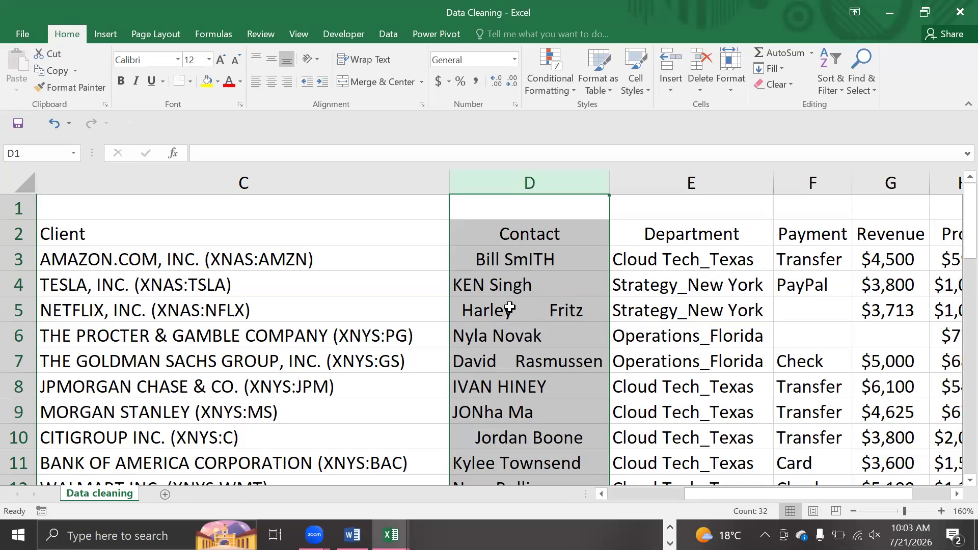
scroll(542, 352, "down", 2)
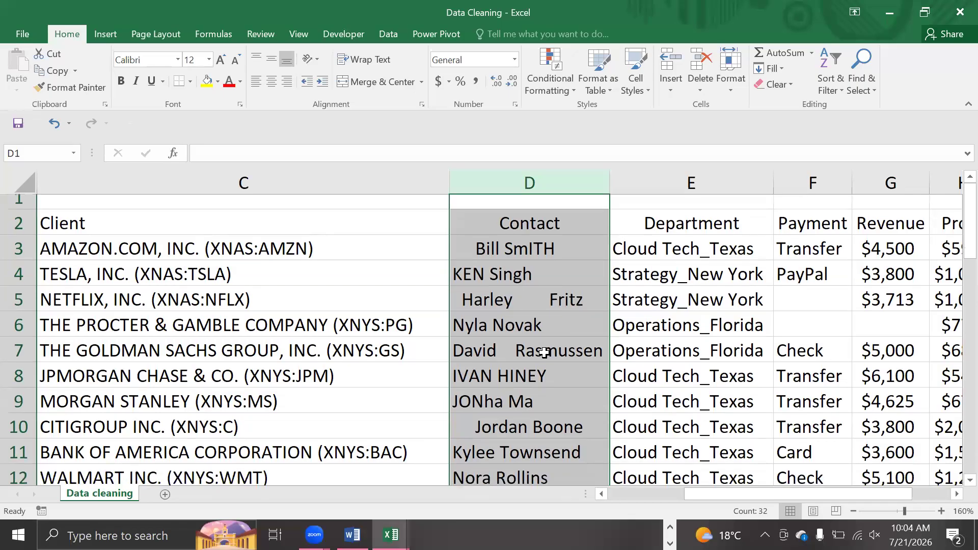
scroll(544, 352, "down", 4)
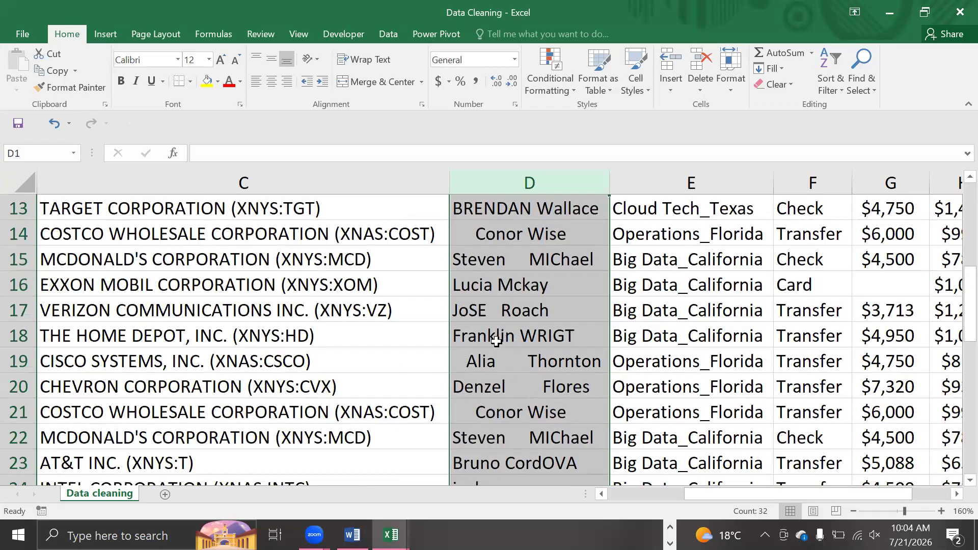
scroll(505, 355, "up", 5)
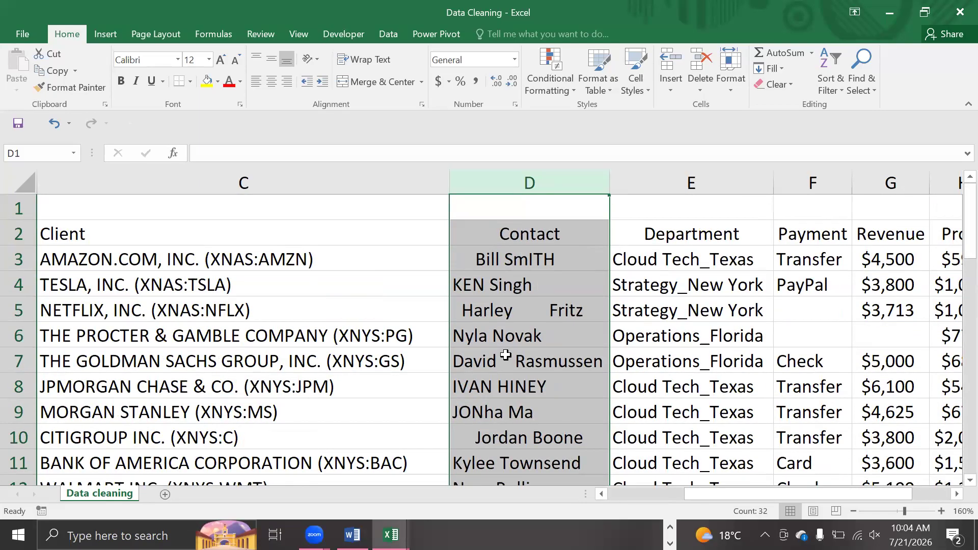
left_click(686, 173)
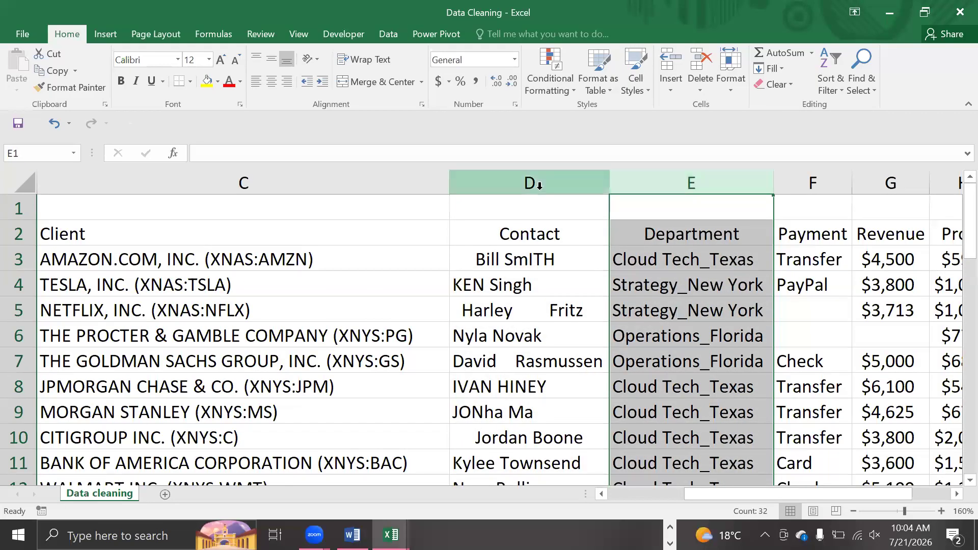
left_click(666, 65)
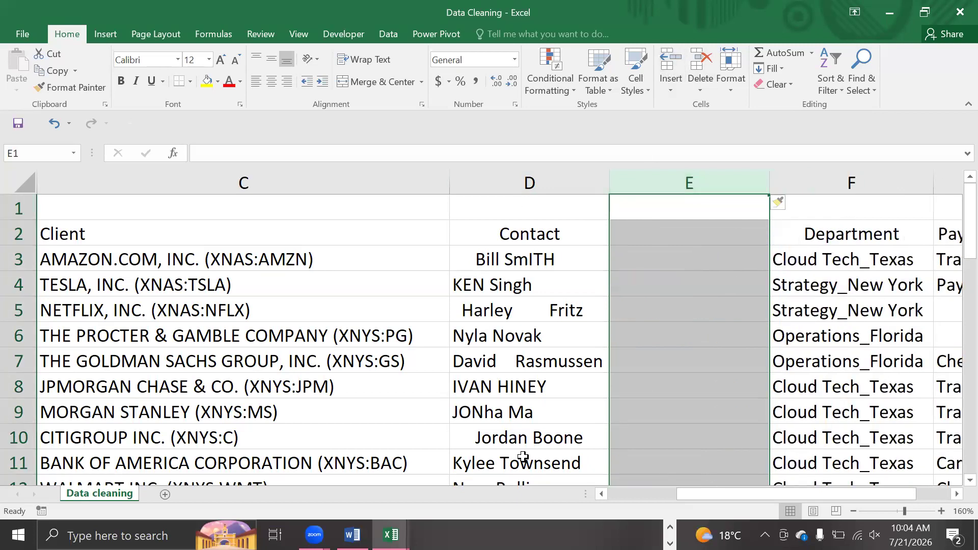
Enter =TRIM(D3) in cell E3 and fill the formula down the column for all contacts.
left_click(633, 264)
type("=")
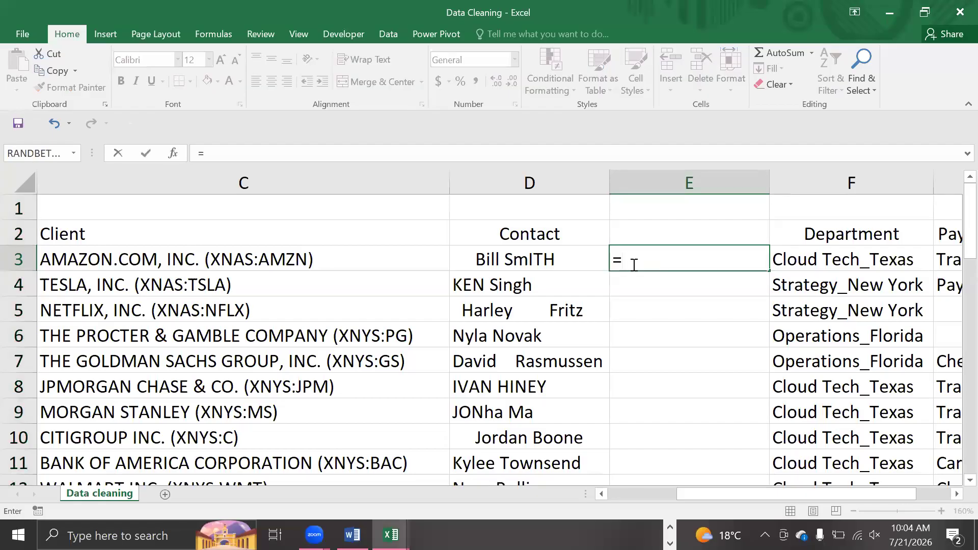
type("TRIM")
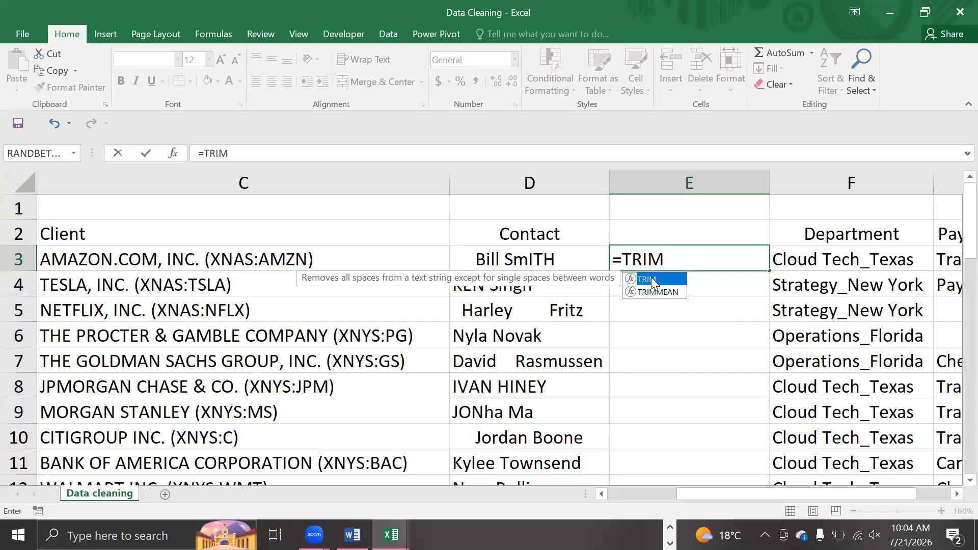
type("(")
left_click(542, 257)
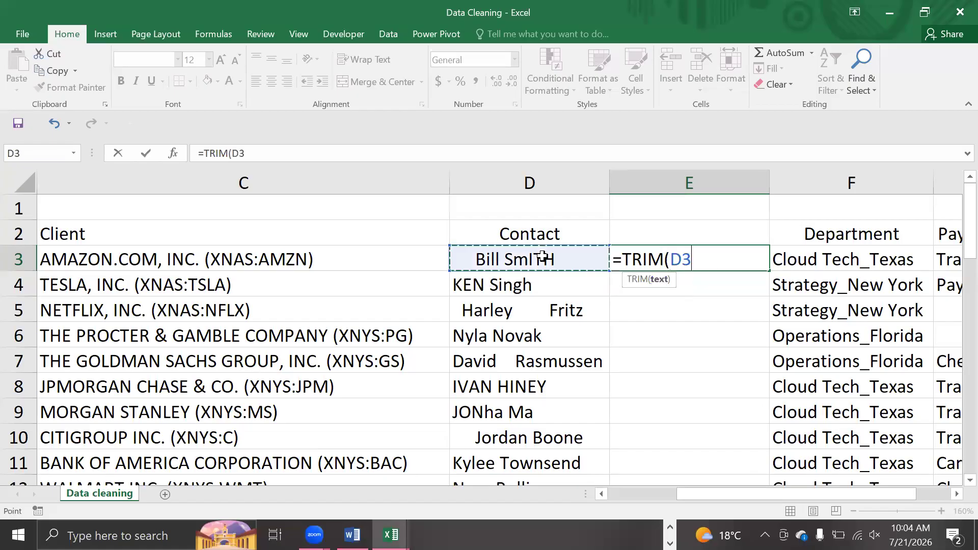
key("Return")
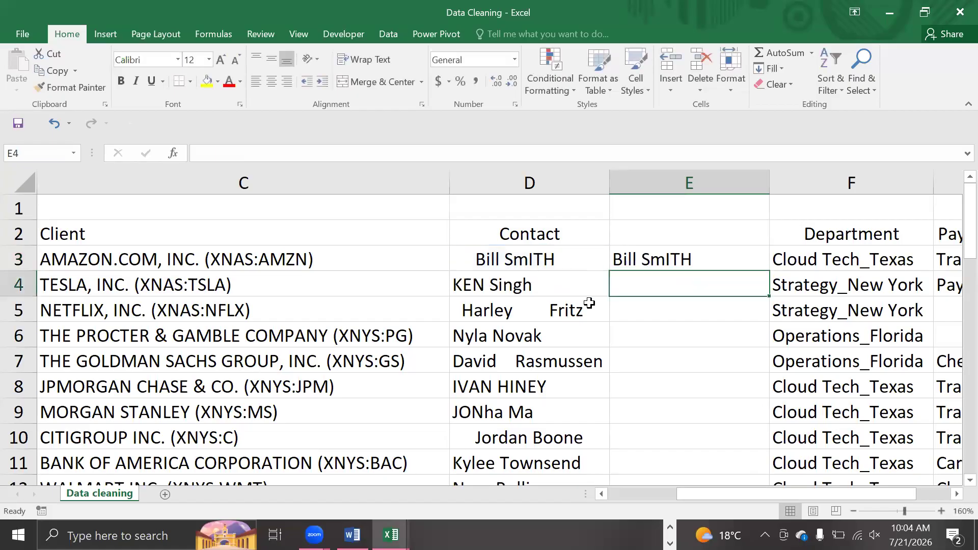
left_click(712, 257)
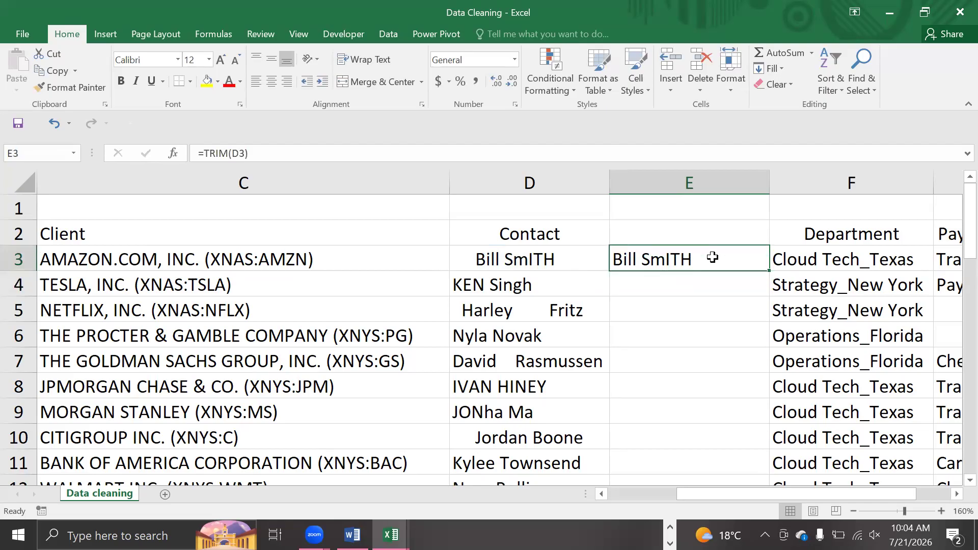
double_click(769, 270)
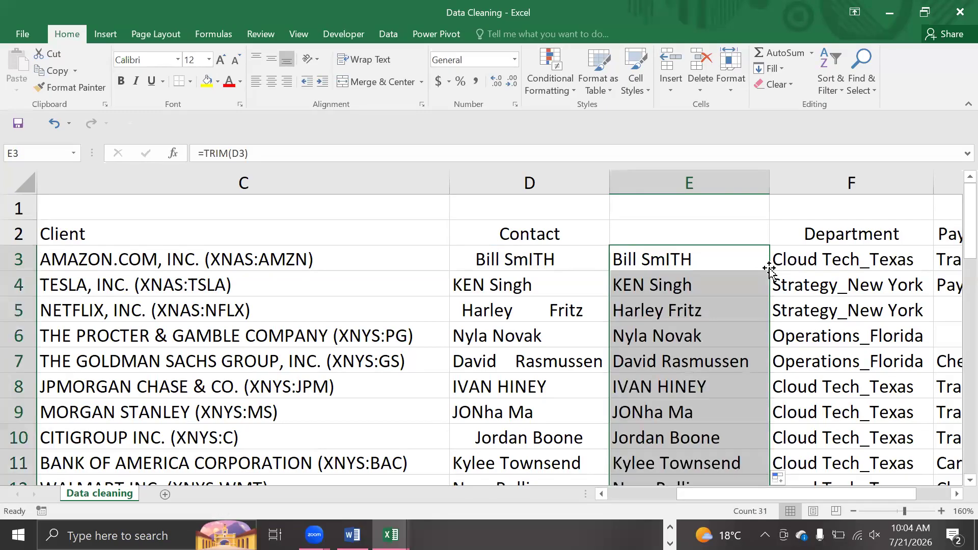
Check the TRIM formula in E3 and compare the trimmed names in column E with the original Contact column.
double_click(647, 260)
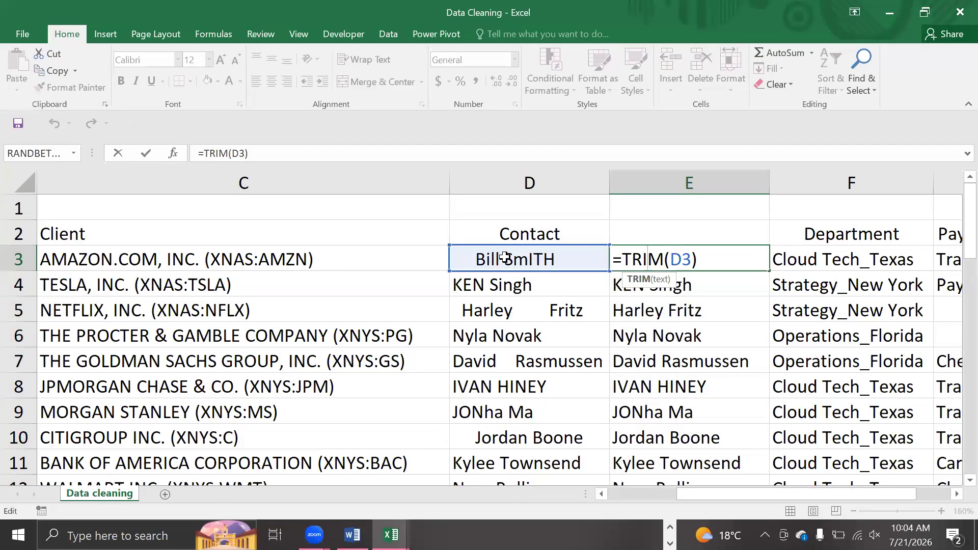
key("Return")
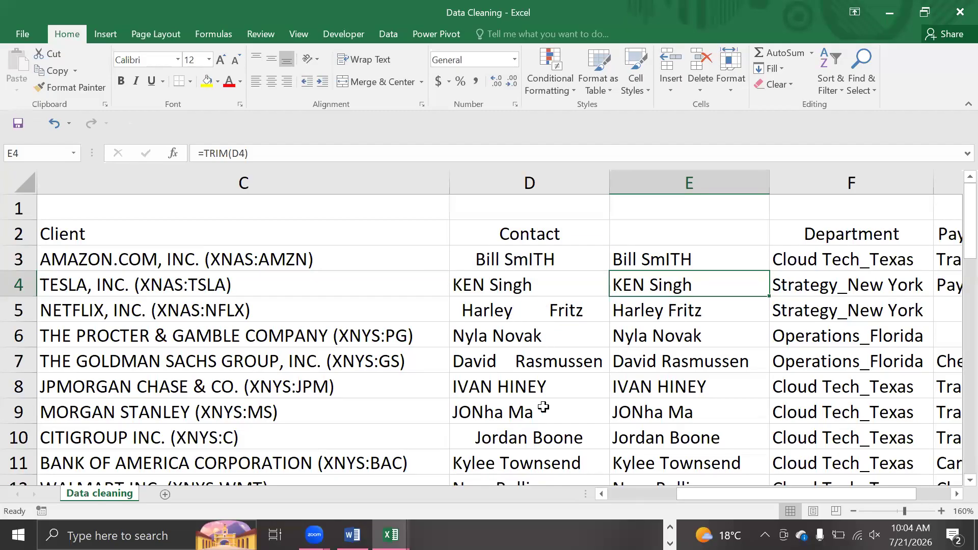
scroll(529, 407, "down", 2)
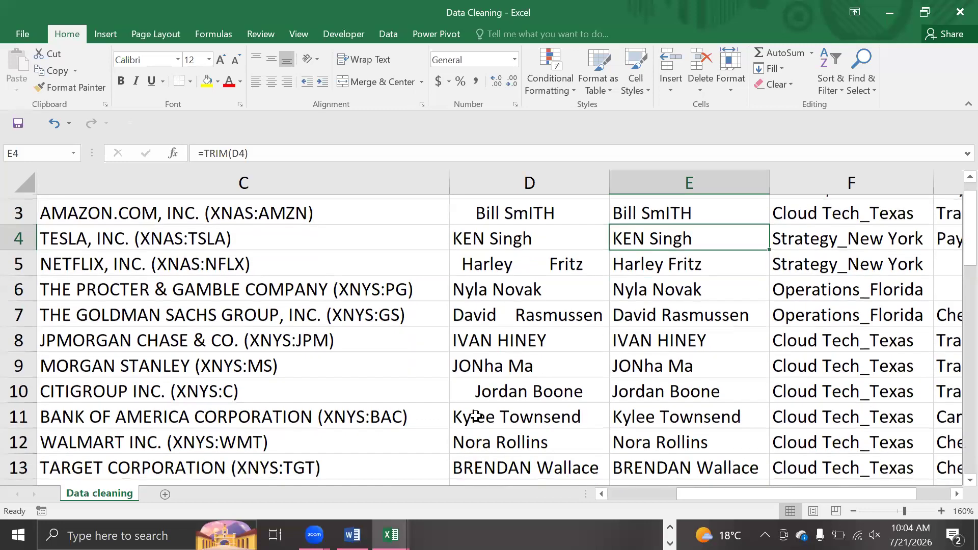
scroll(475, 416, "down", 2)
scroll(503, 414, "down", 2)
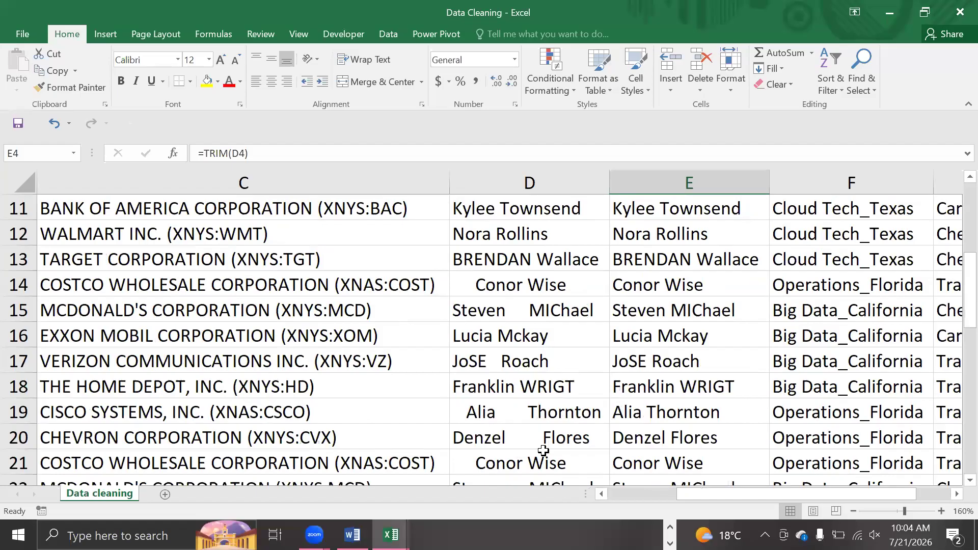
scroll(542, 450, "down", 3)
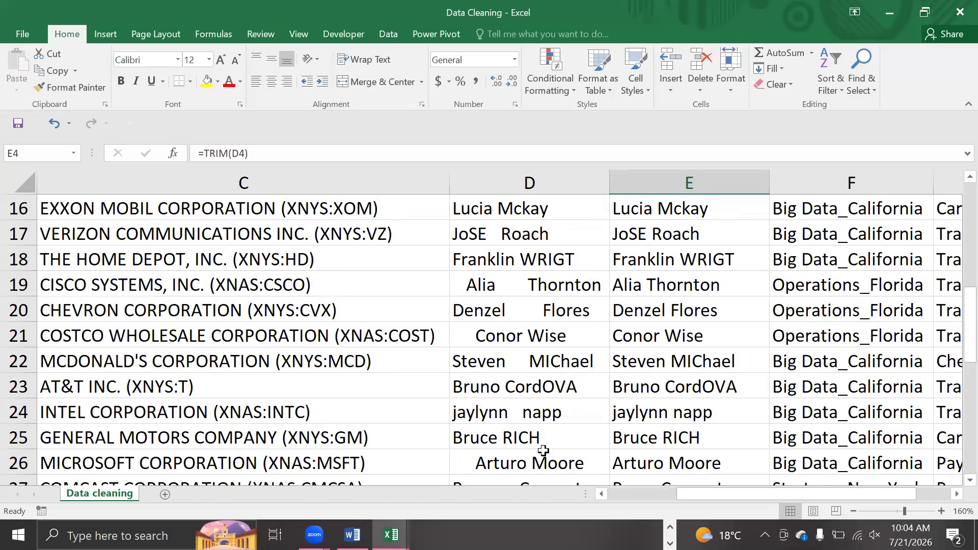
scroll(543, 450, "down", 2)
scroll(543, 450, "down", 5)
scroll(543, 450, "up", 1)
scroll(543, 450, "up", 9)
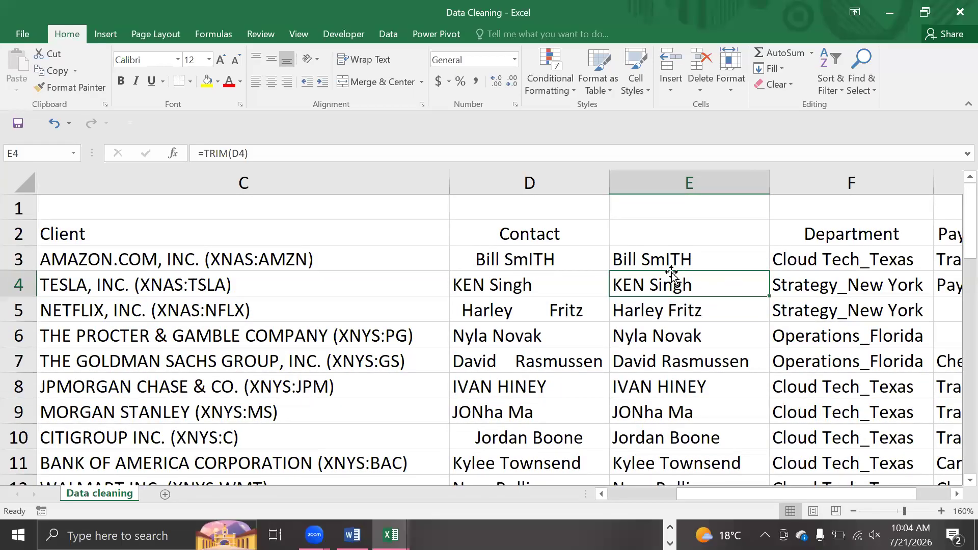
Show the TRIM formula in E3, switch to the Power Query Editor and view the text Format options for columns.
double_click(652, 261)
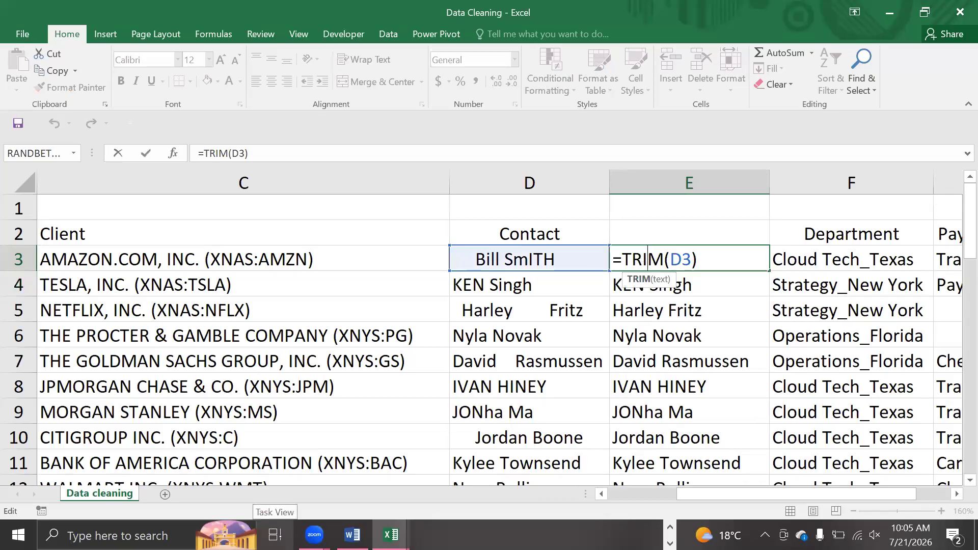
left_click(275, 535)
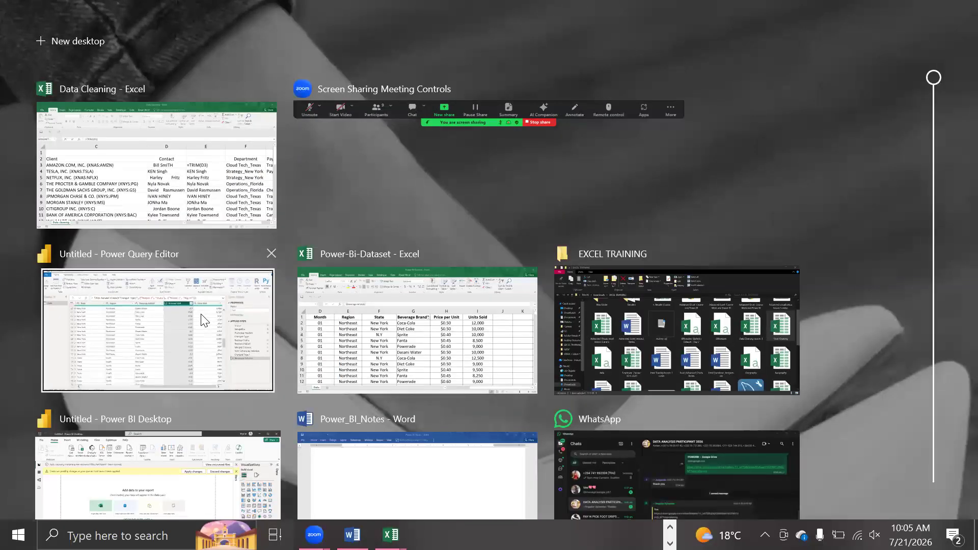
left_click(202, 316)
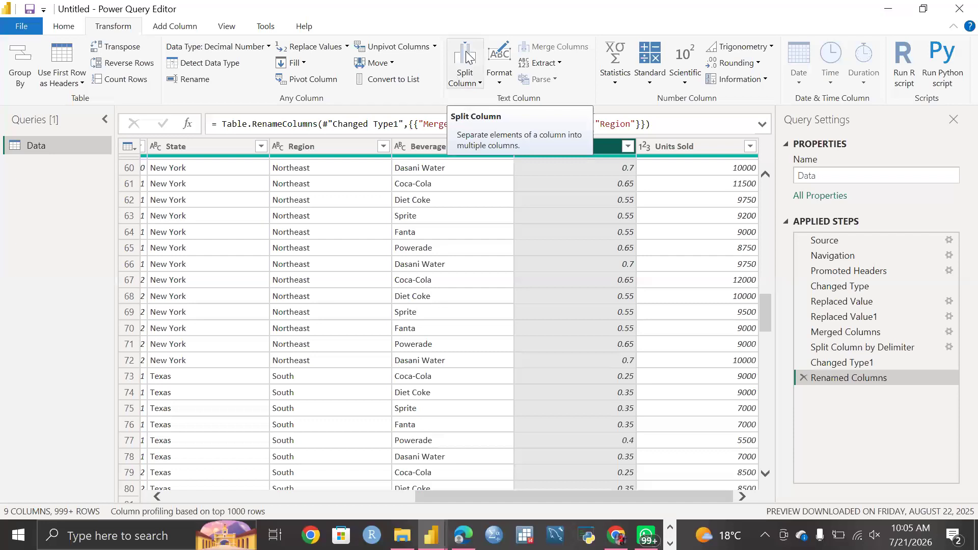
left_click(504, 83)
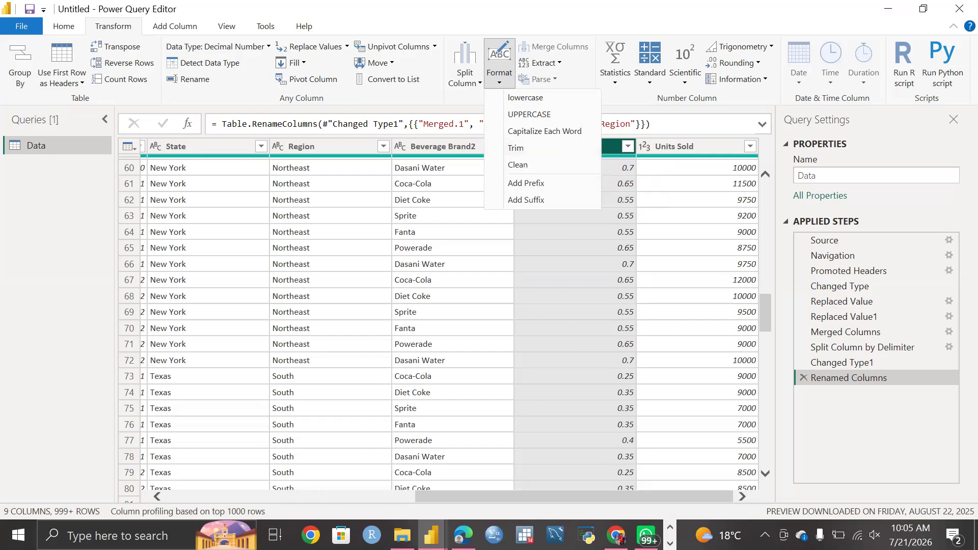
Return to the Data Cleaning workbook in Excel, close the E3 formula and compare the trimmed names in column E with the Contact column.
left_click(271, 530)
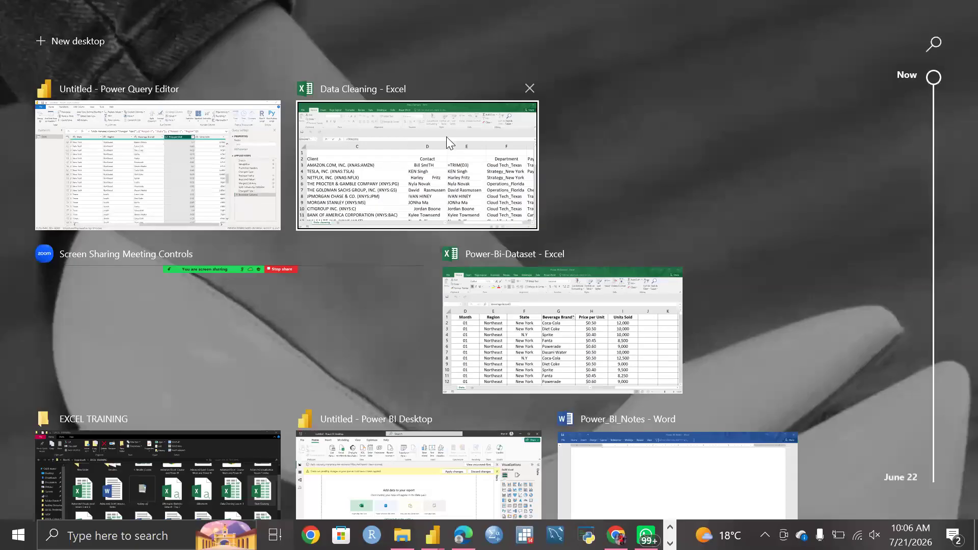
left_click(447, 137)
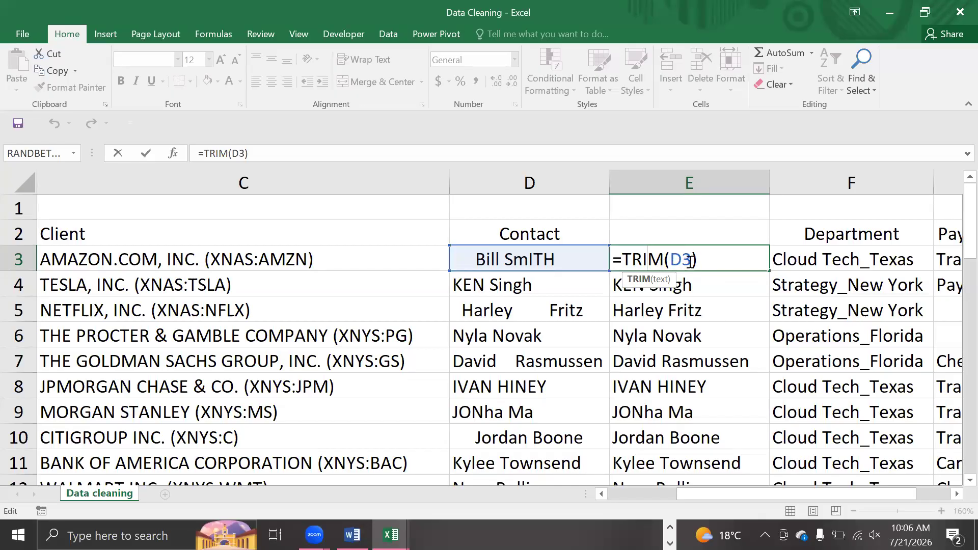
key("Return")
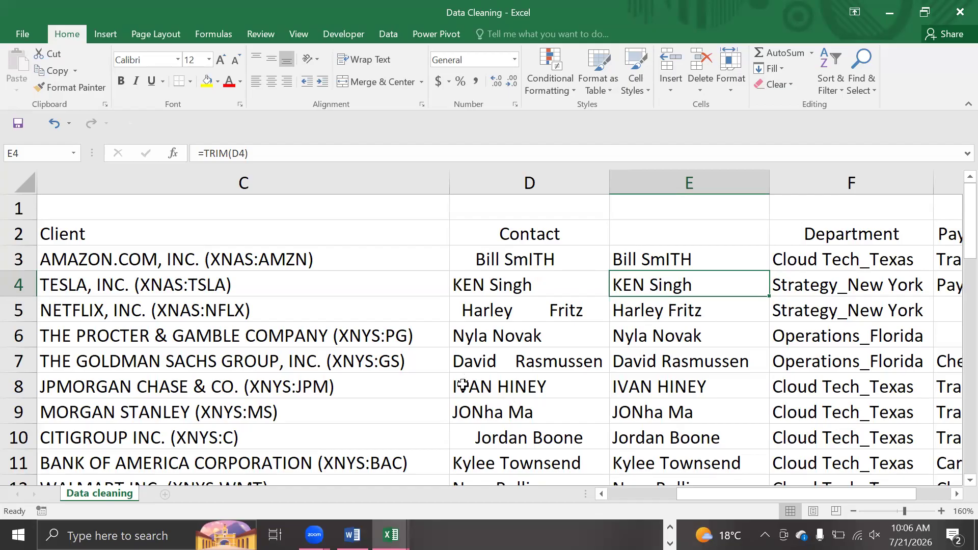
scroll(498, 408, "down", 2)
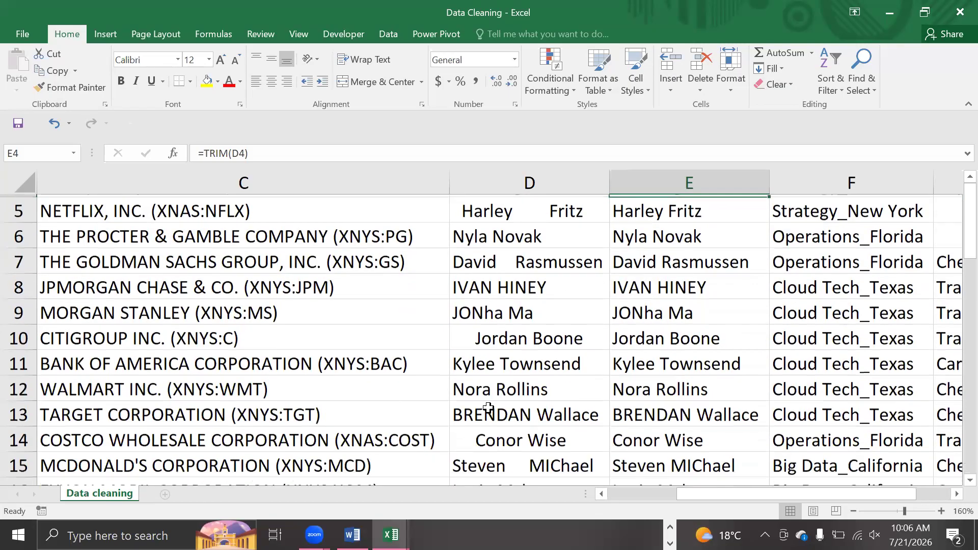
scroll(553, 453, "down", 1)
scroll(552, 453, "up", 1)
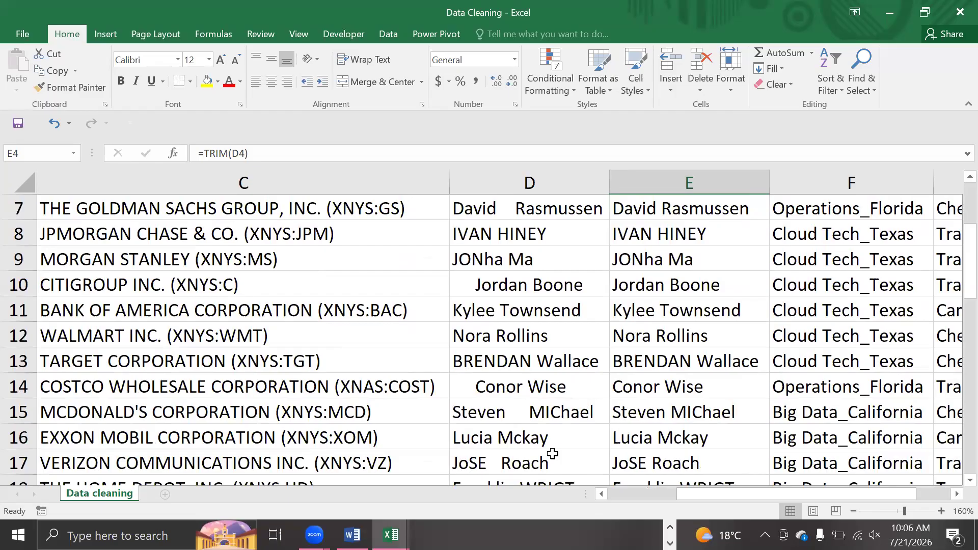
scroll(552, 453, "down", 1)
scroll(553, 453, "up", 2)
scroll(552, 453, "up", 2)
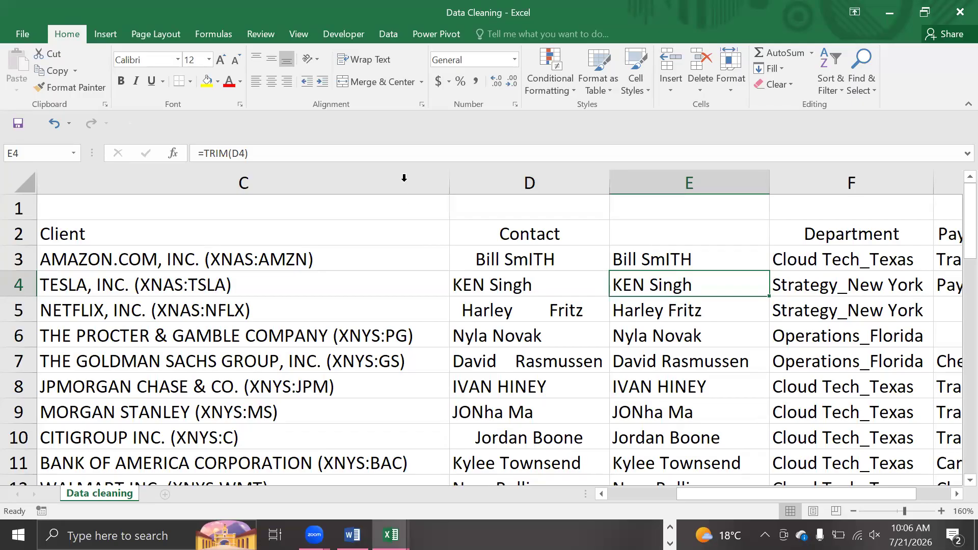
Insert a blank column before the Client column and another between the Contact column and the trimmed names.
left_click(404, 178)
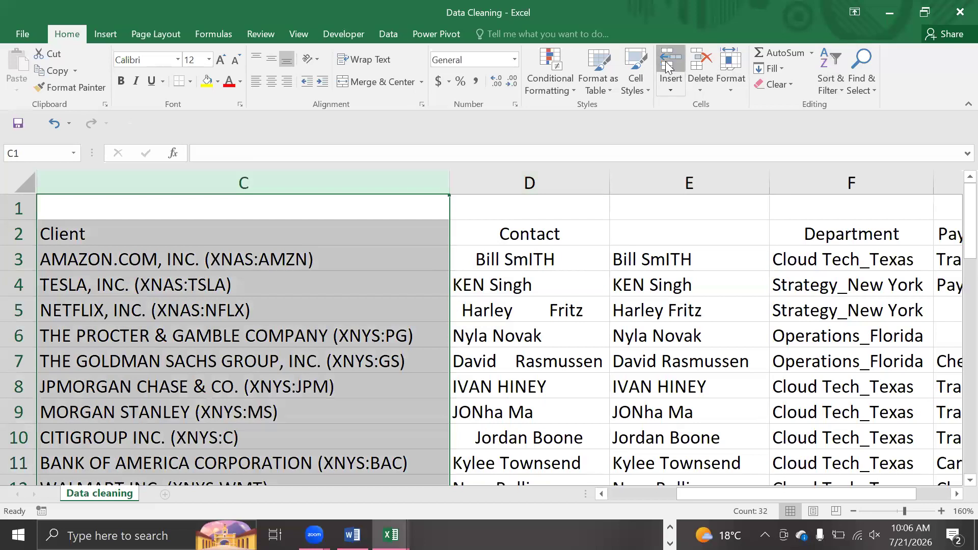
left_click(665, 67)
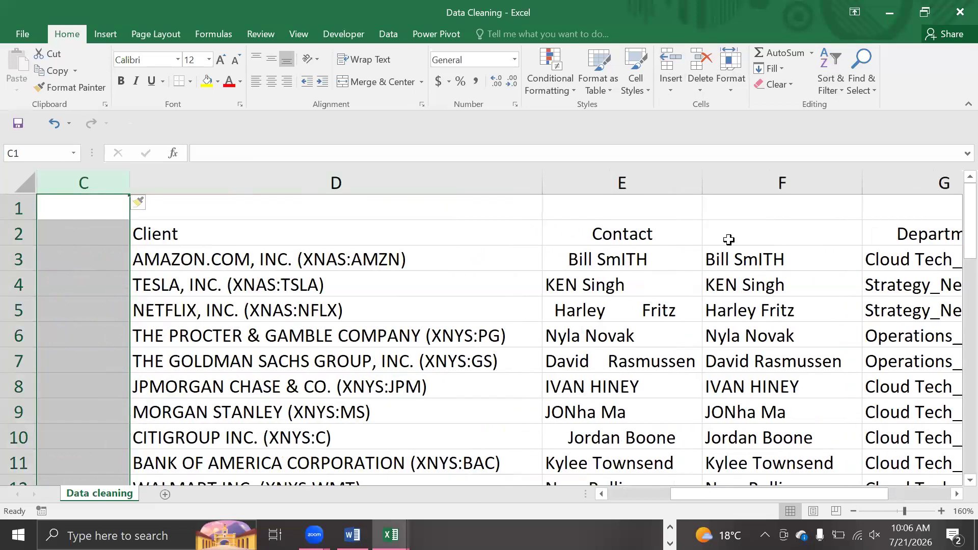
left_click(755, 183)
left_click(670, 60)
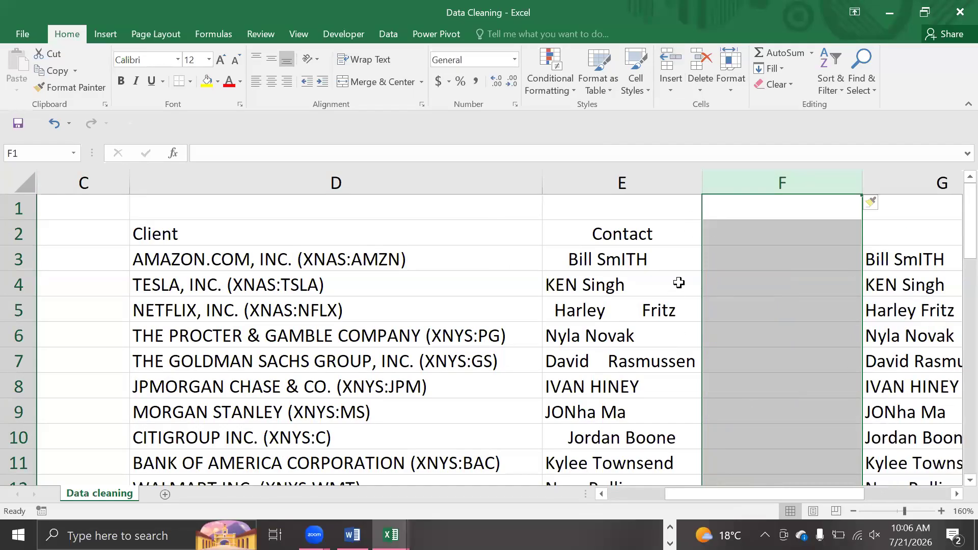
Enter =PROPER(E3) in cell F3 and fill the formula down the column for all contacts.
left_click(724, 264)
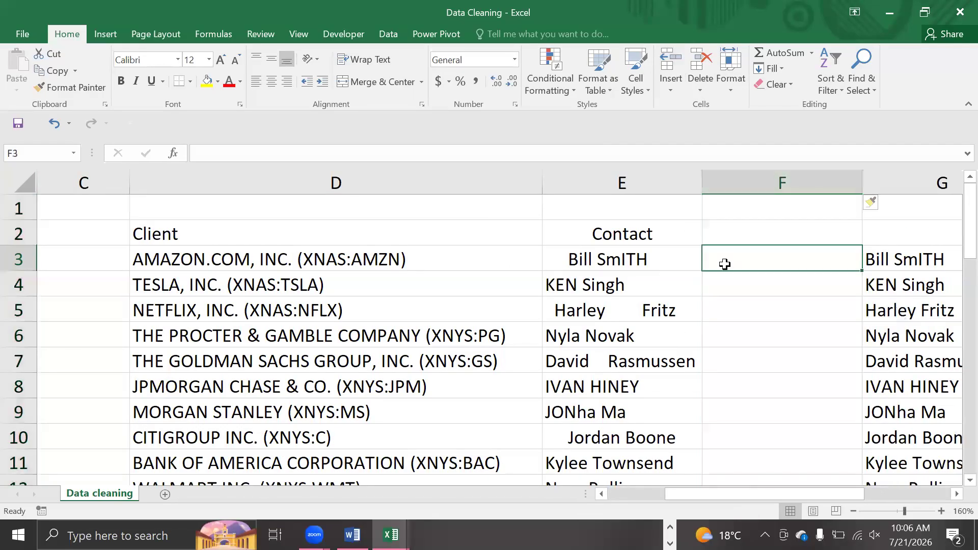
type("=PR")
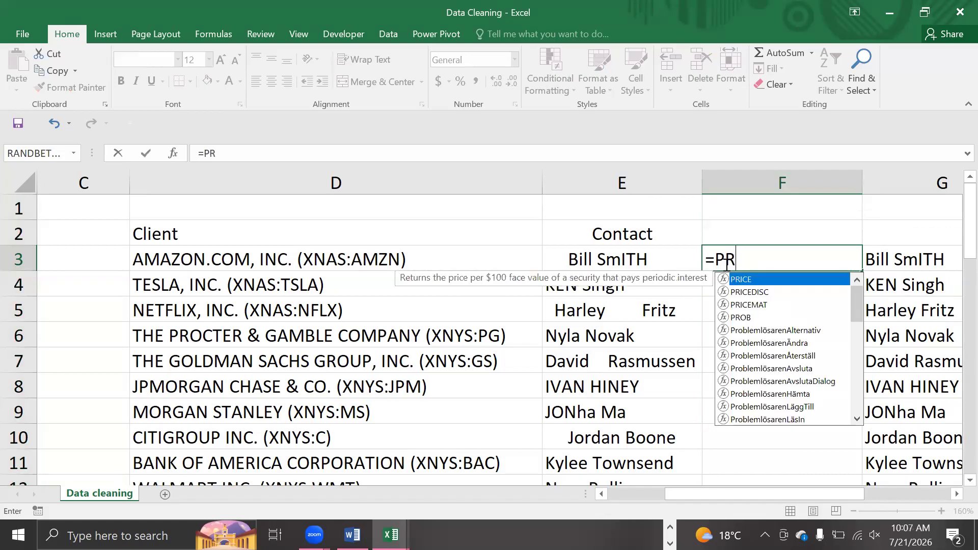
type("OPER")
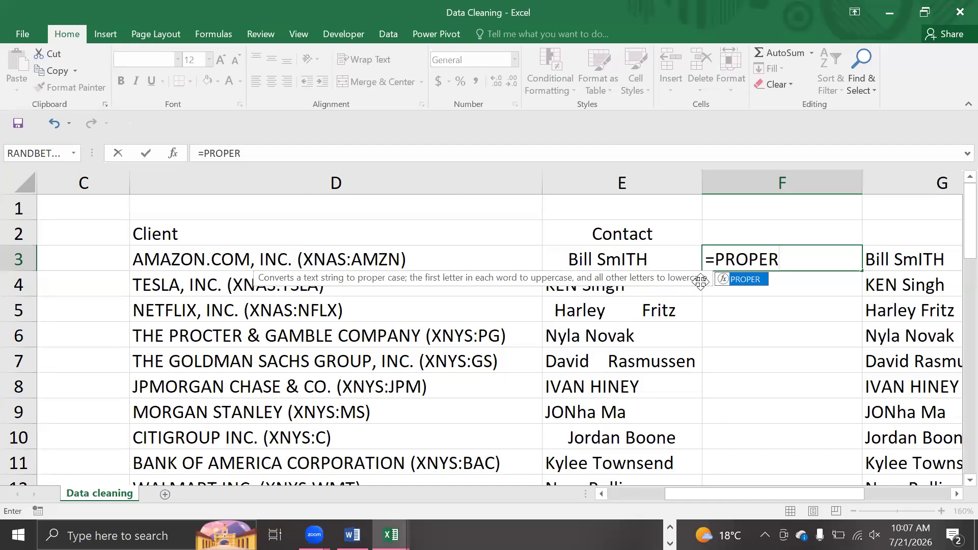
double_click(744, 278)
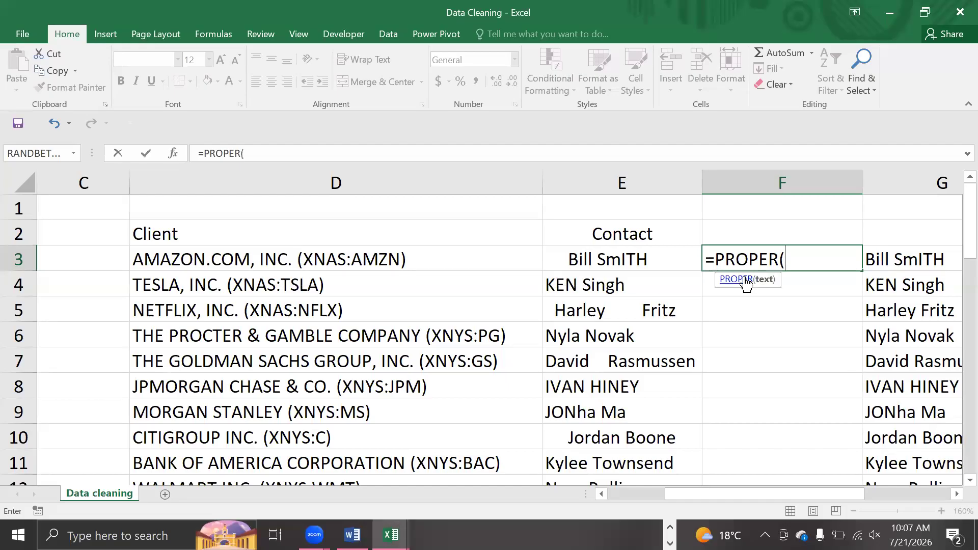
left_click(646, 255)
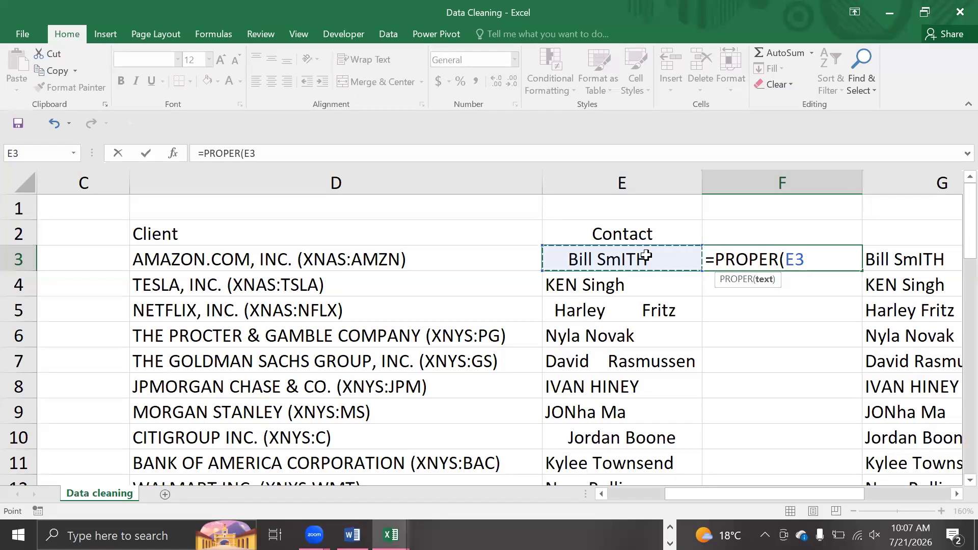
key("Return")
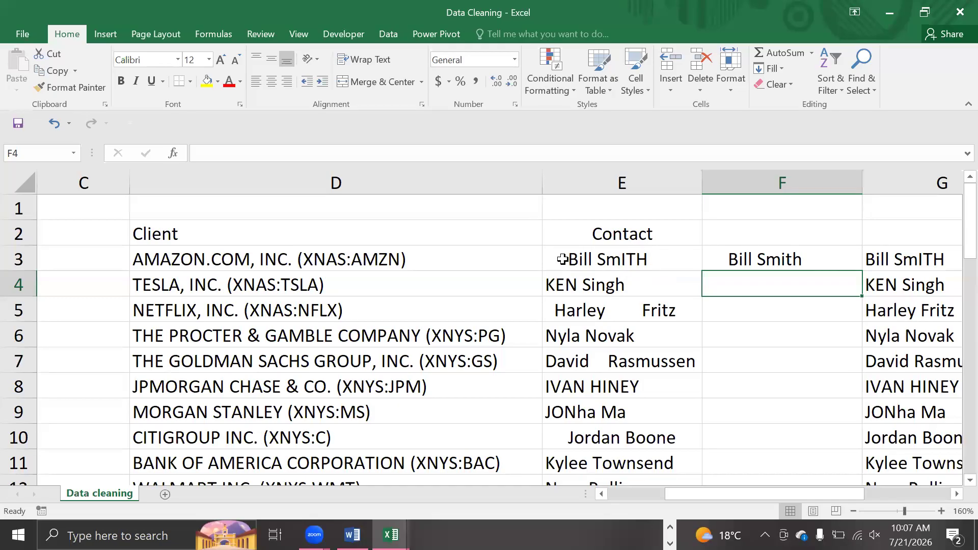
left_click(851, 253)
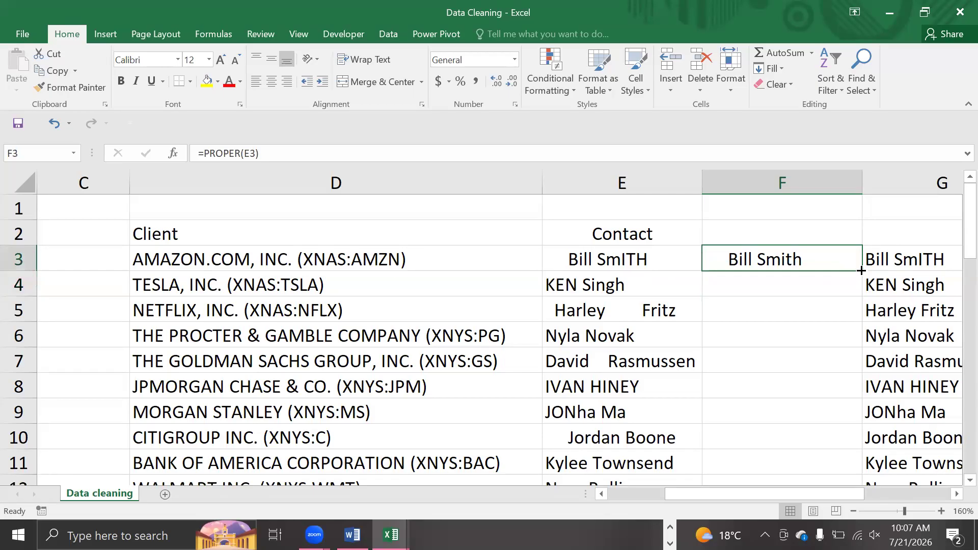
double_click(861, 271)
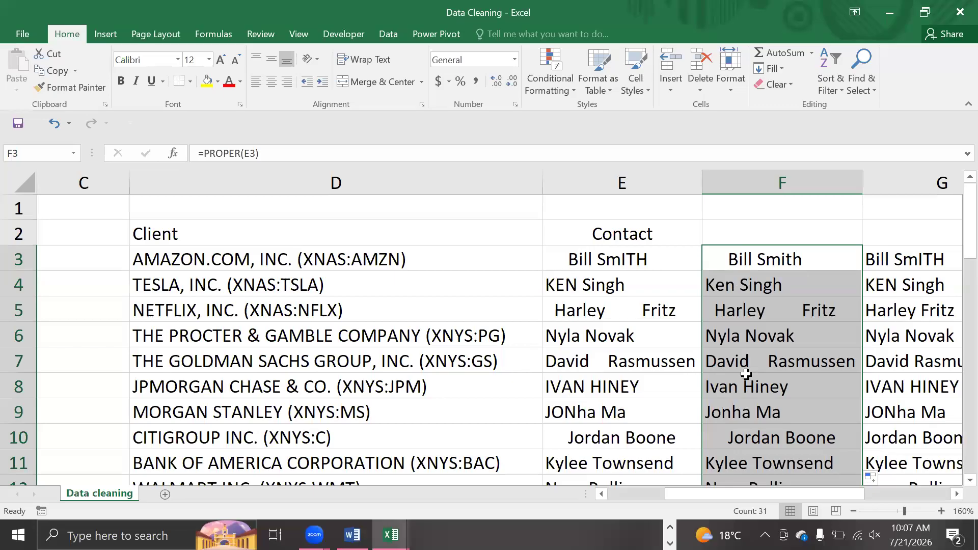
Compare the capitalization and spacing of the names in column F with the Contact column and the trimmed names.
scroll(746, 371, "down", 4)
scroll(747, 374, "down", 6)
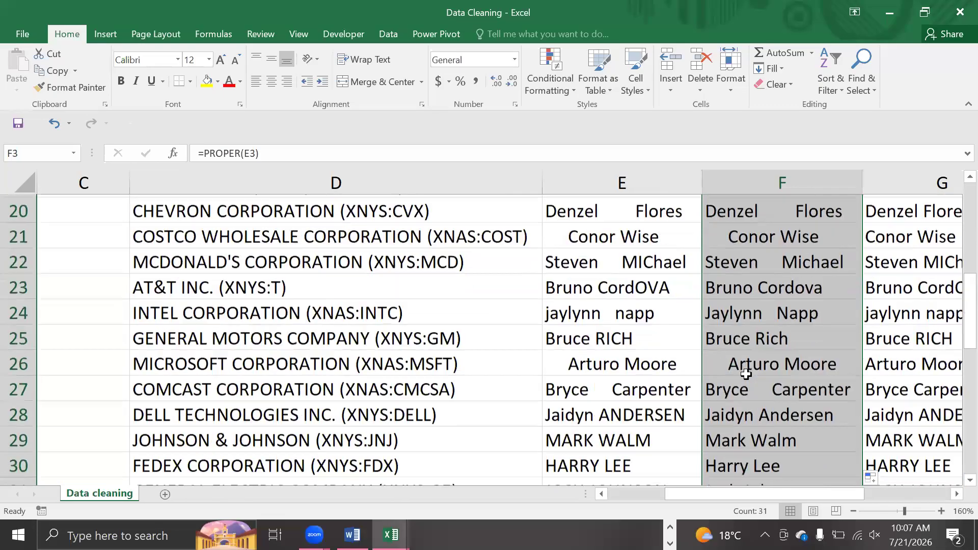
scroll(746, 375, "up", 4)
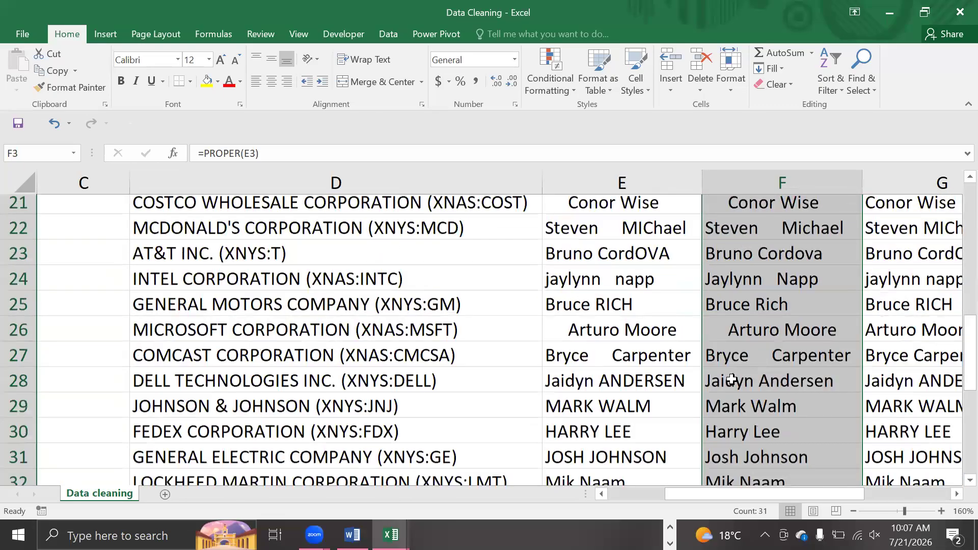
scroll(728, 356, "up", 3)
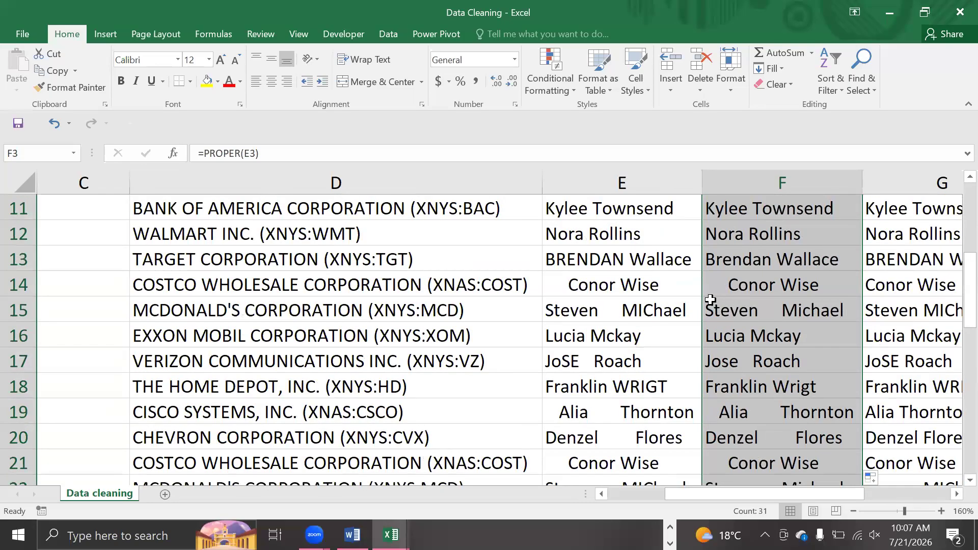
scroll(710, 299, "right", 2)
scroll(708, 433, "left", 1)
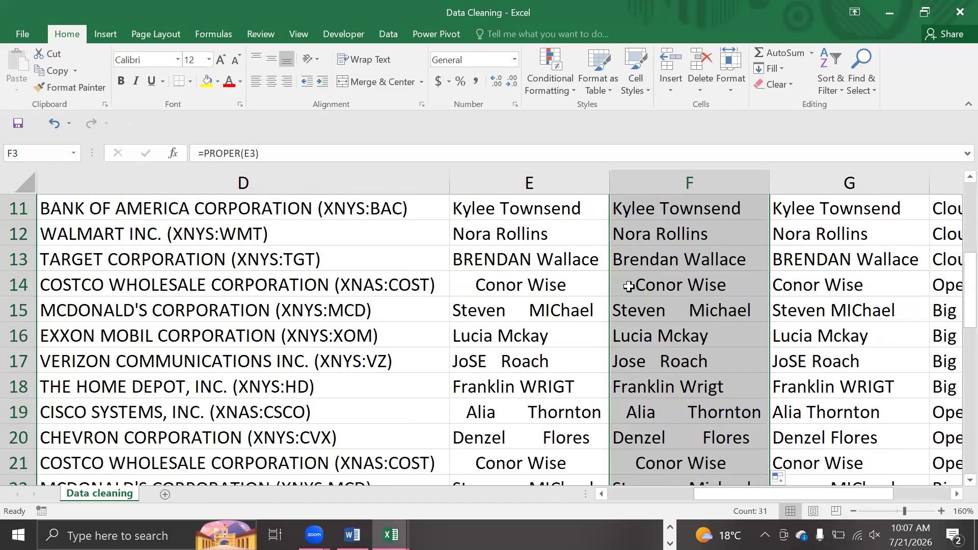
scroll(697, 354, "up", 3)
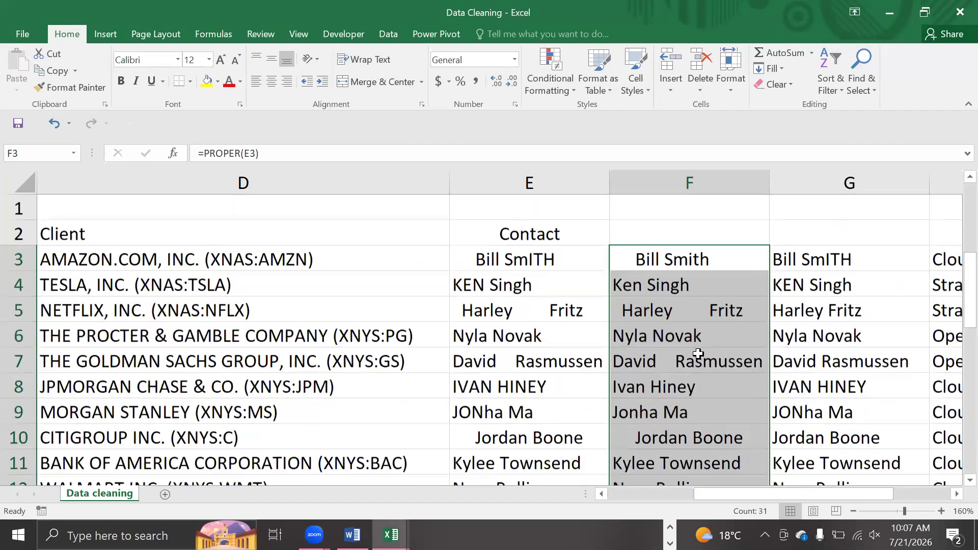
Wrap the PROPER formula in cell F3 in the TRIM function so it reads =TRIM(PROPER(E3)).
double_click(669, 264)
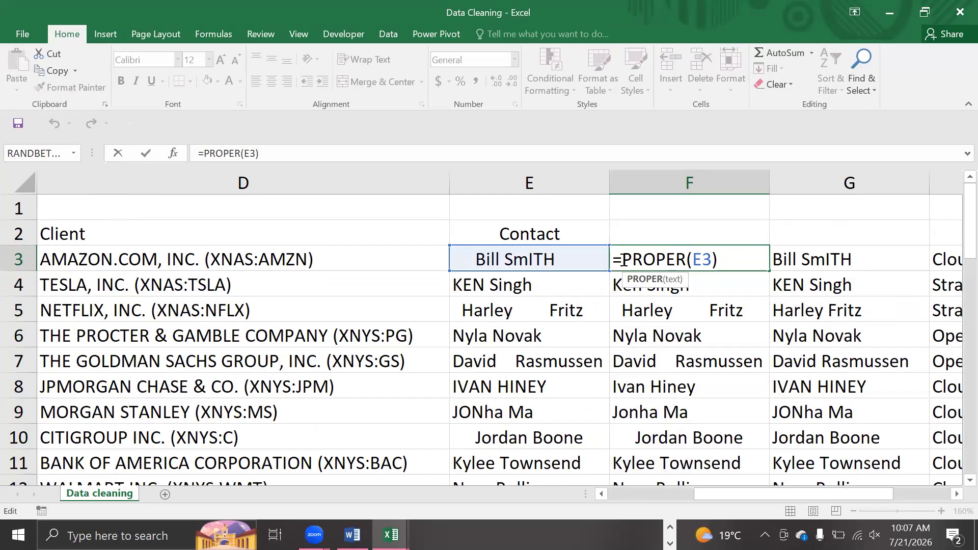
type("TRIM")
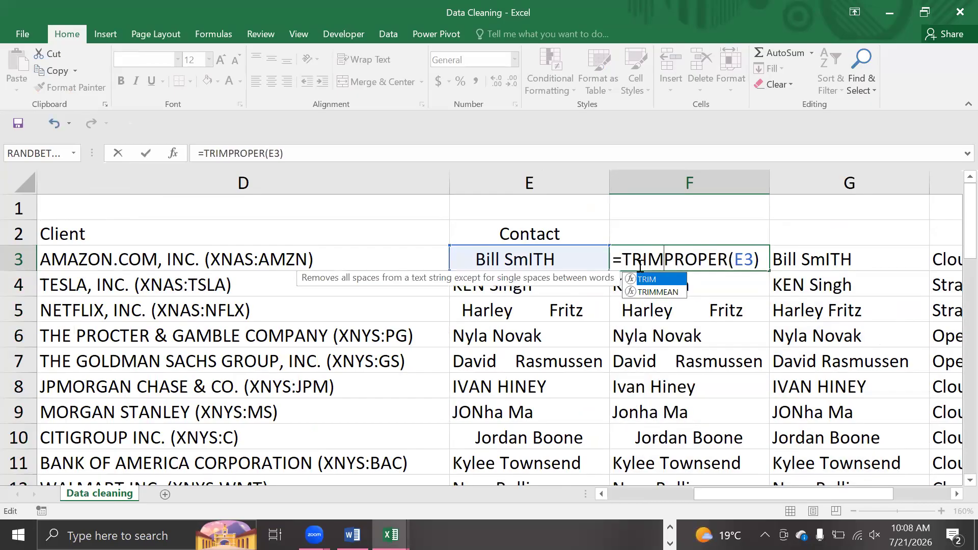
double_click(657, 279)
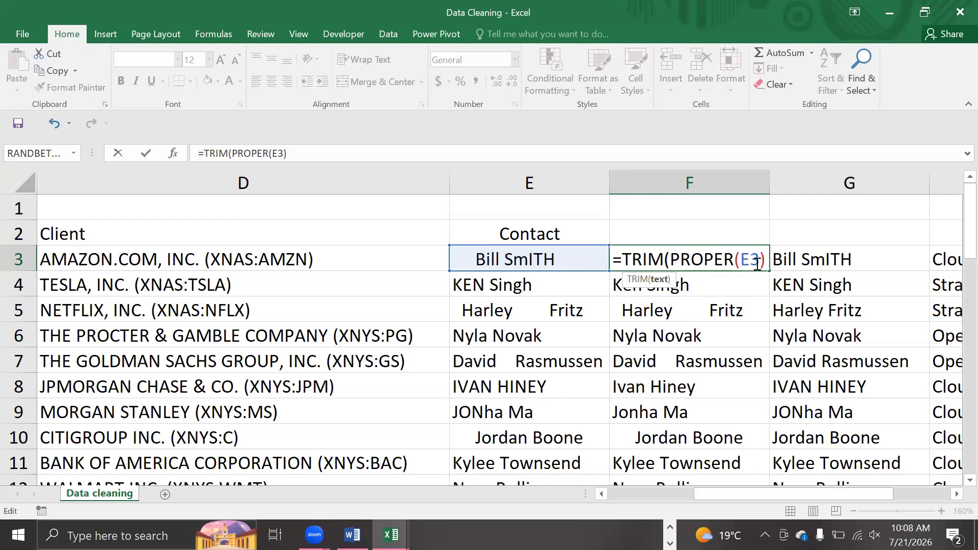
left_click(678, 257)
type(")")
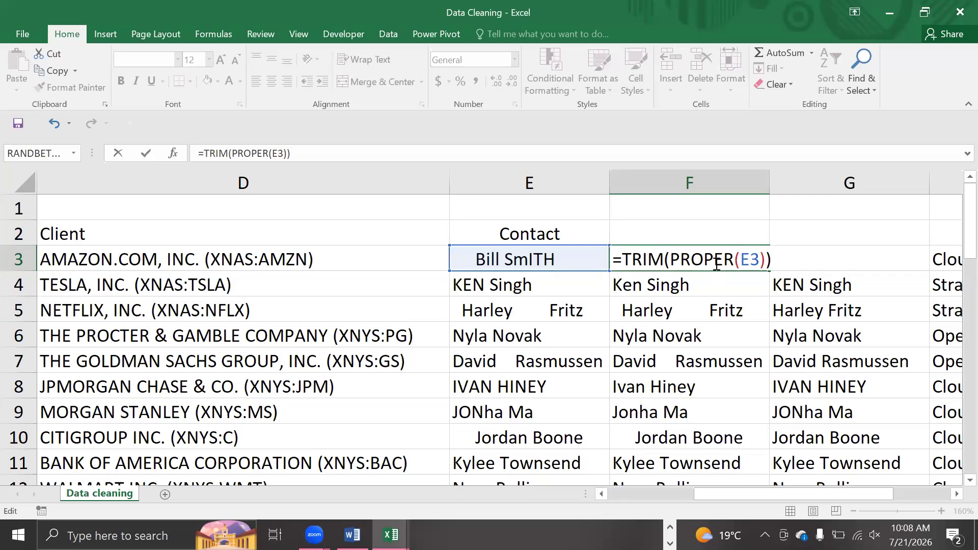
key("Return")
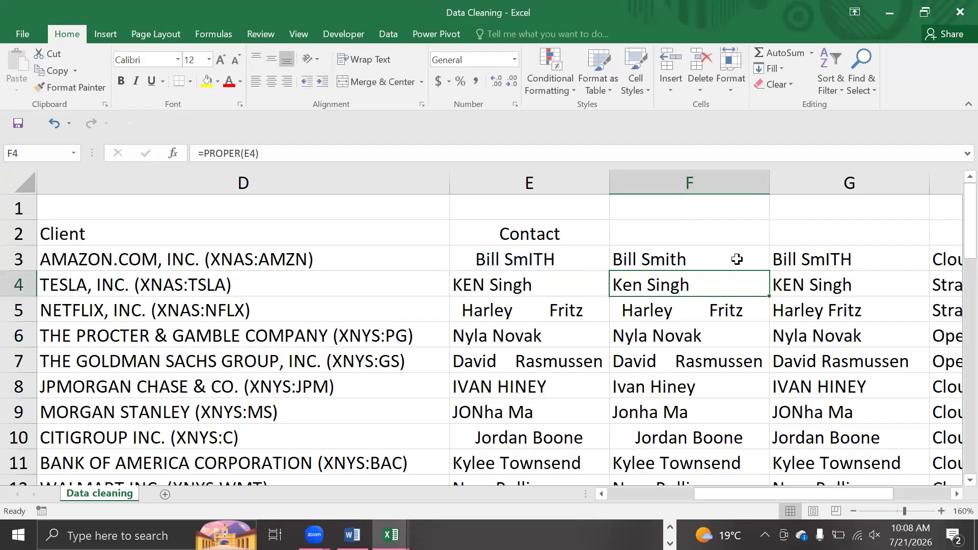
Fill the combined TRIM and PROPER formula from F3 down the column and check the names through row 33.
left_click(737, 259)
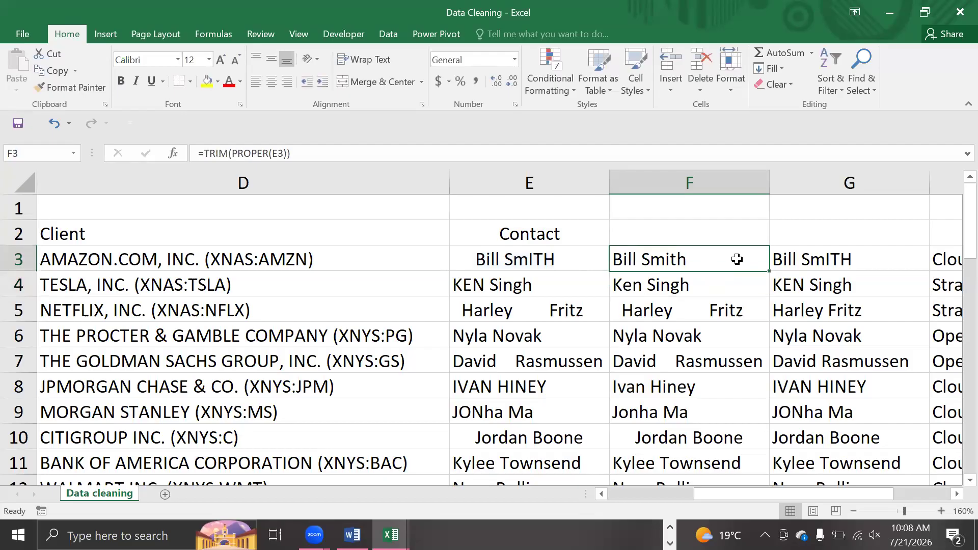
double_click(766, 273)
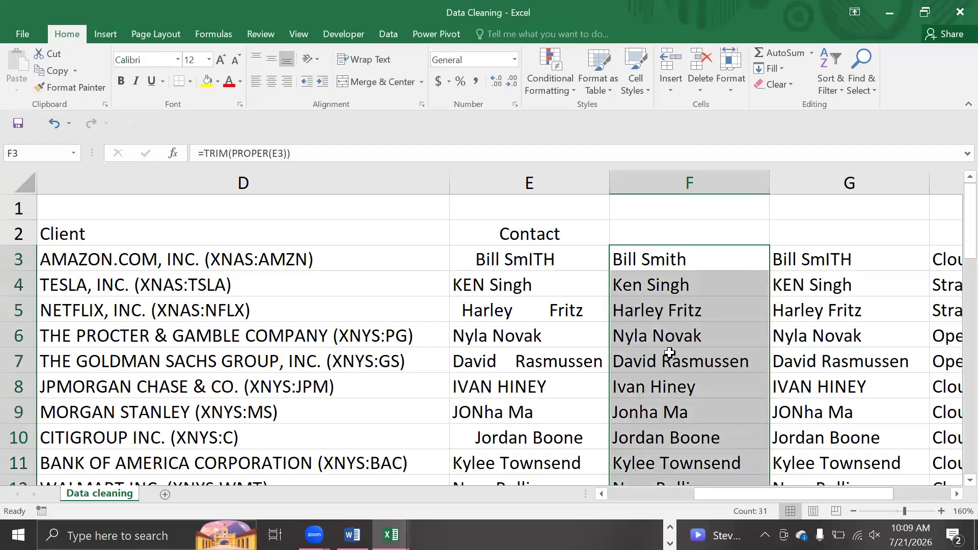
scroll(669, 352, "down", 5)
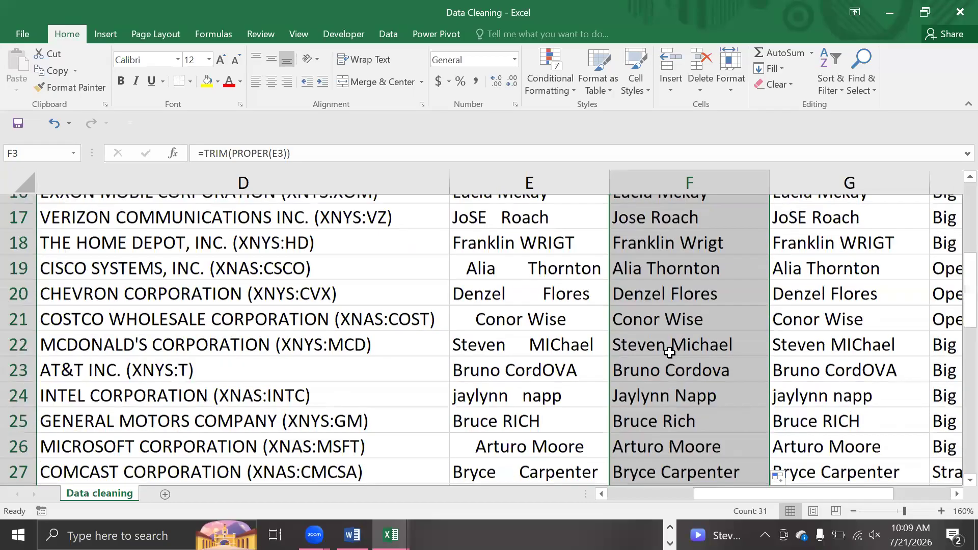
scroll(669, 353, "down", 3)
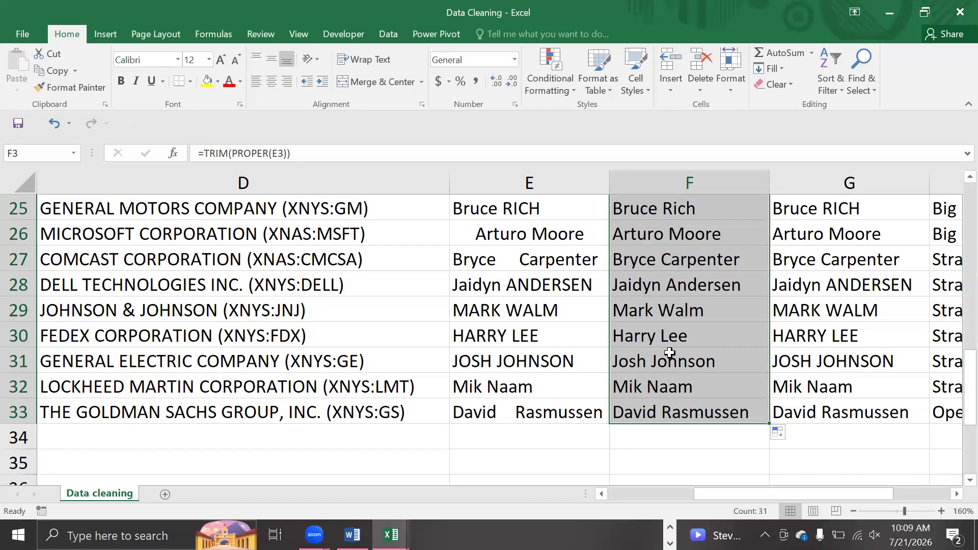
Review the combined TRIM and PROPER formula in cell F3 without changing it.
scroll(669, 352, "up", 8)
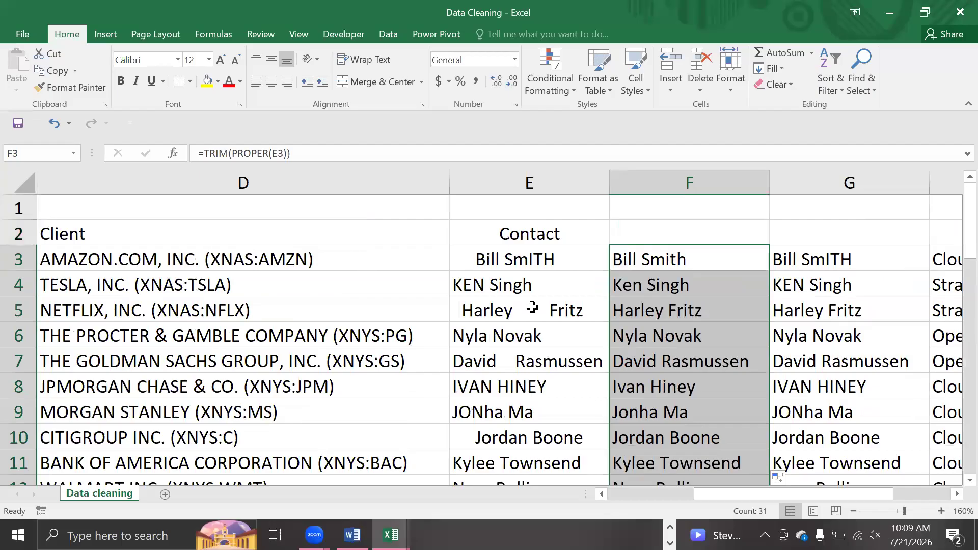
double_click(648, 260)
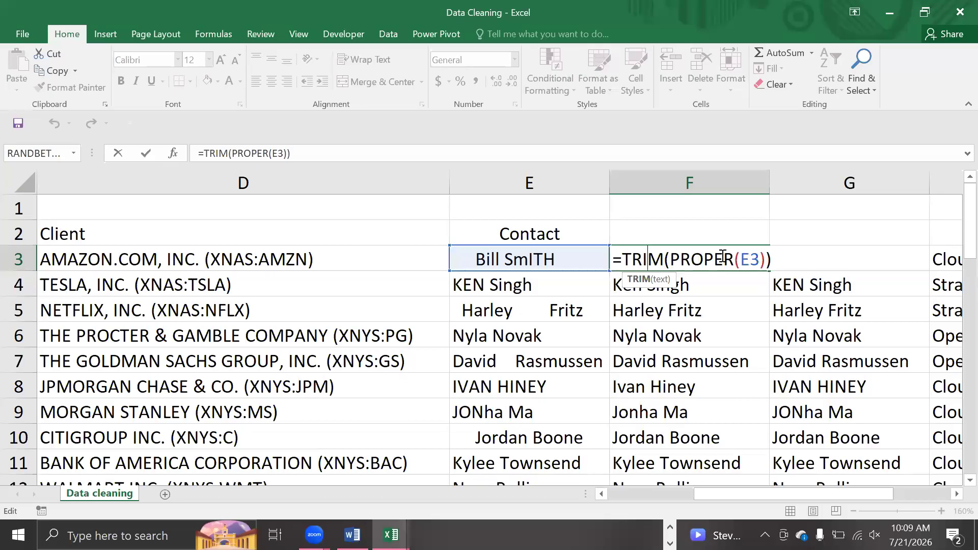
key("Return")
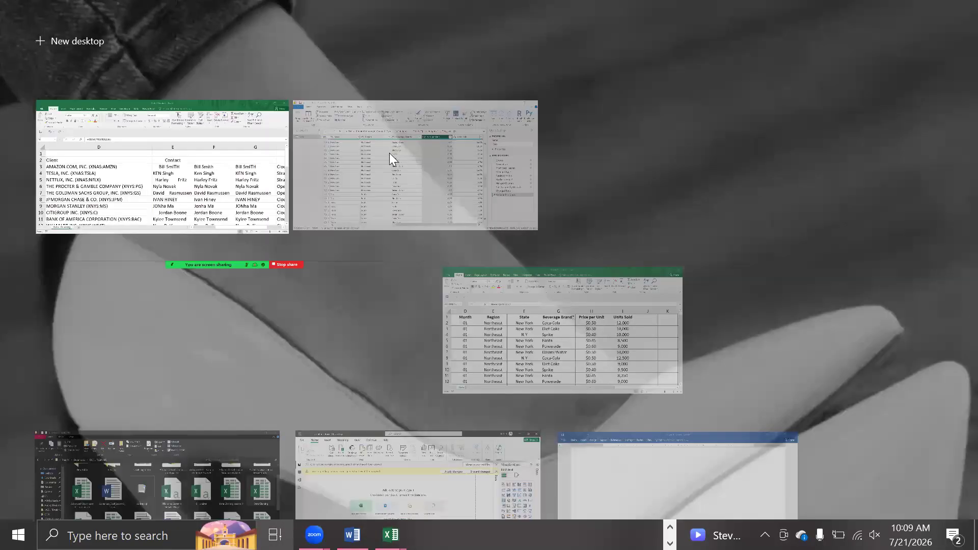
Switch to the Power Query Editor, convert the Region column's text to lowercase and check its rows.
left_click(416, 163)
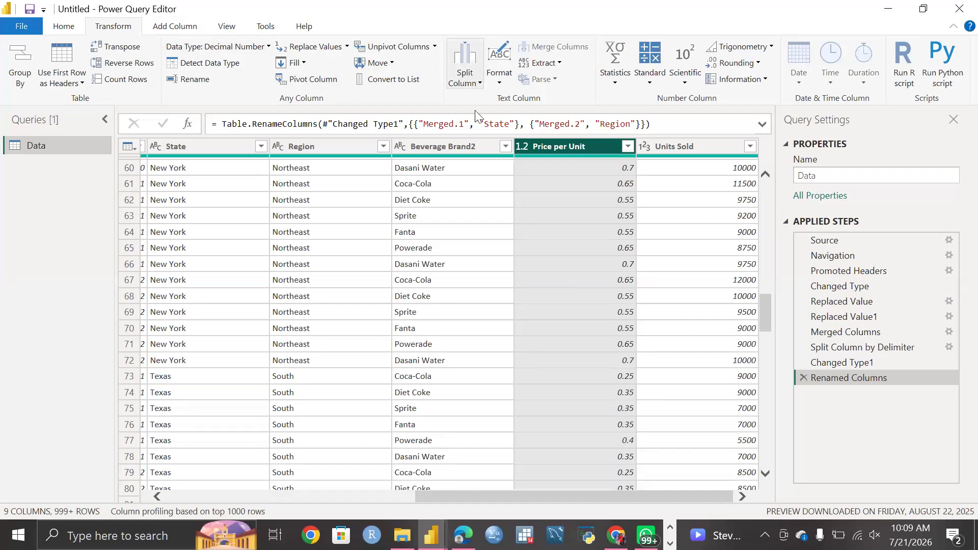
left_click(500, 83)
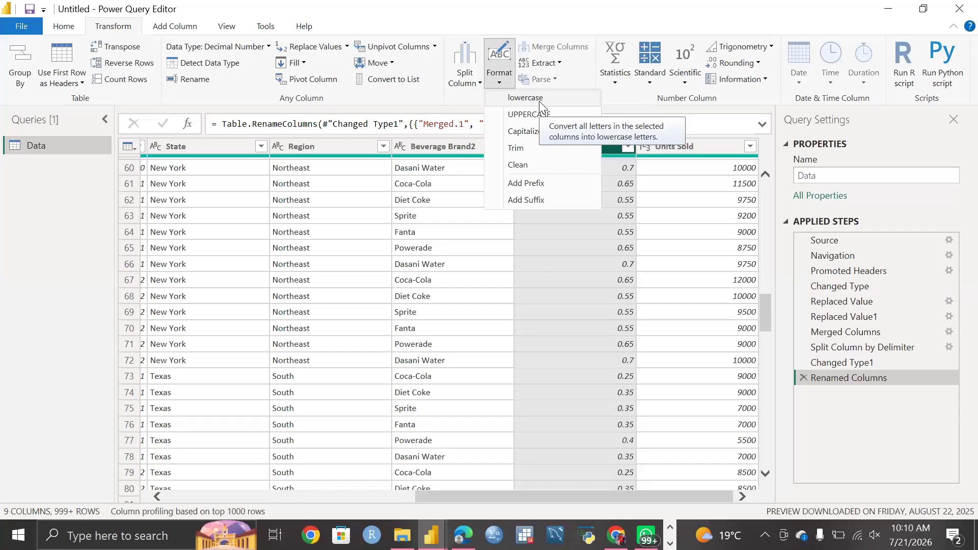
left_click(434, 292)
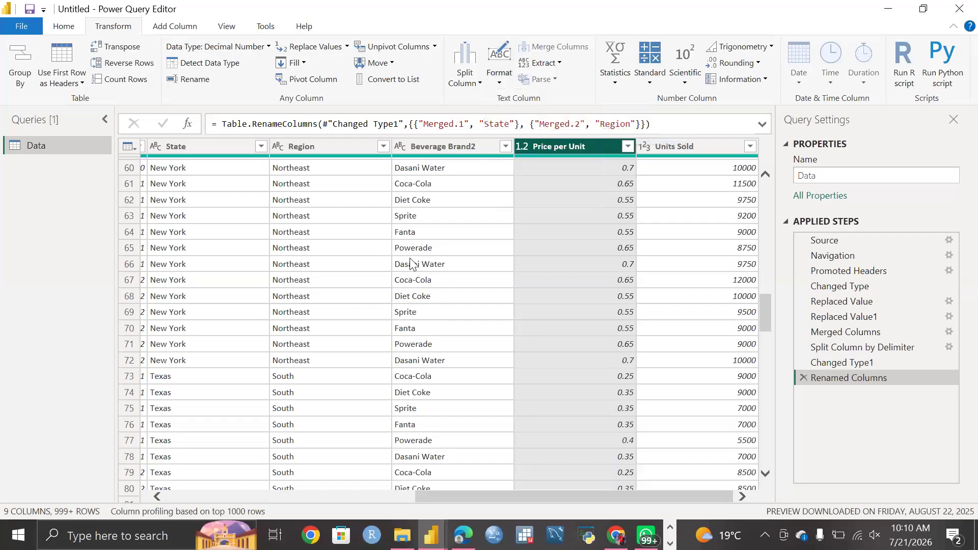
left_click(316, 146)
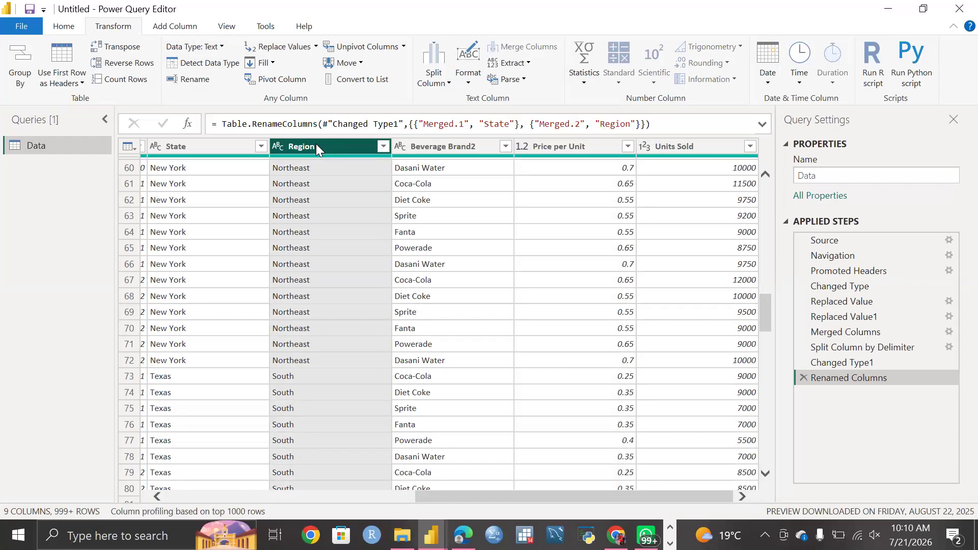
left_click(470, 81)
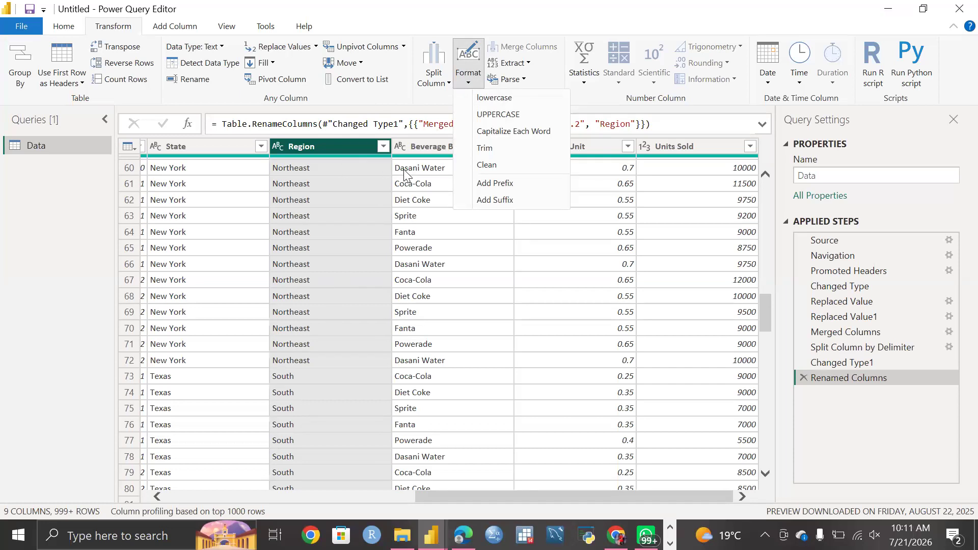
left_click(502, 99)
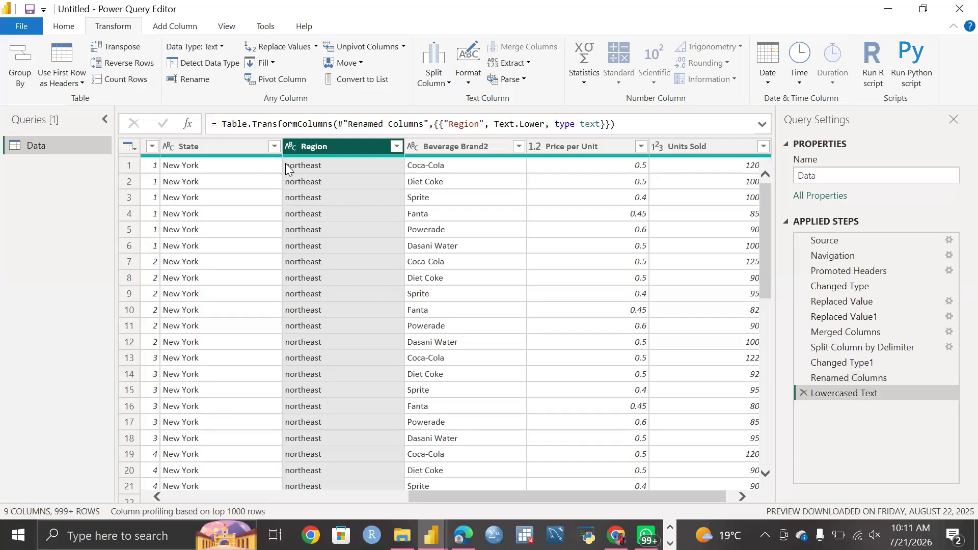
scroll(377, 392, "down", 7)
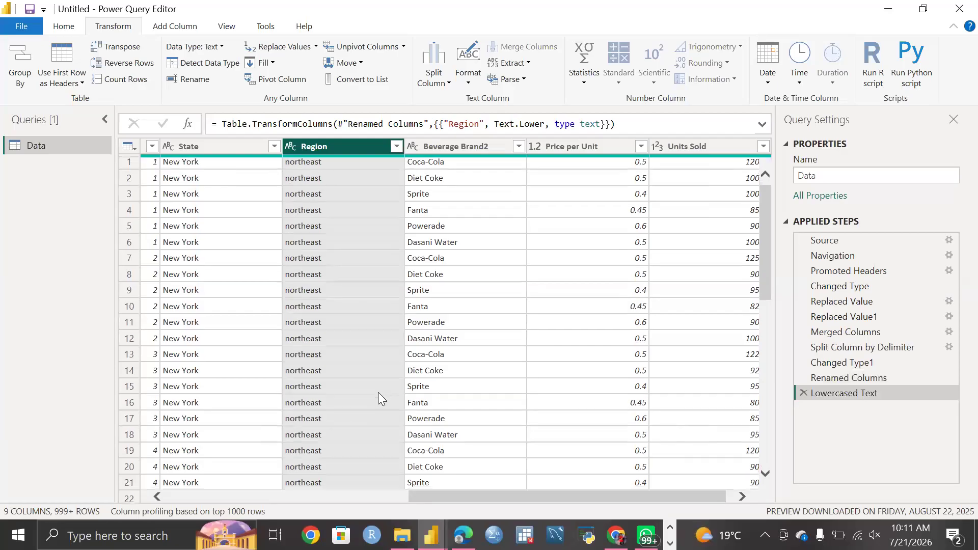
scroll(378, 392, "up", 3)
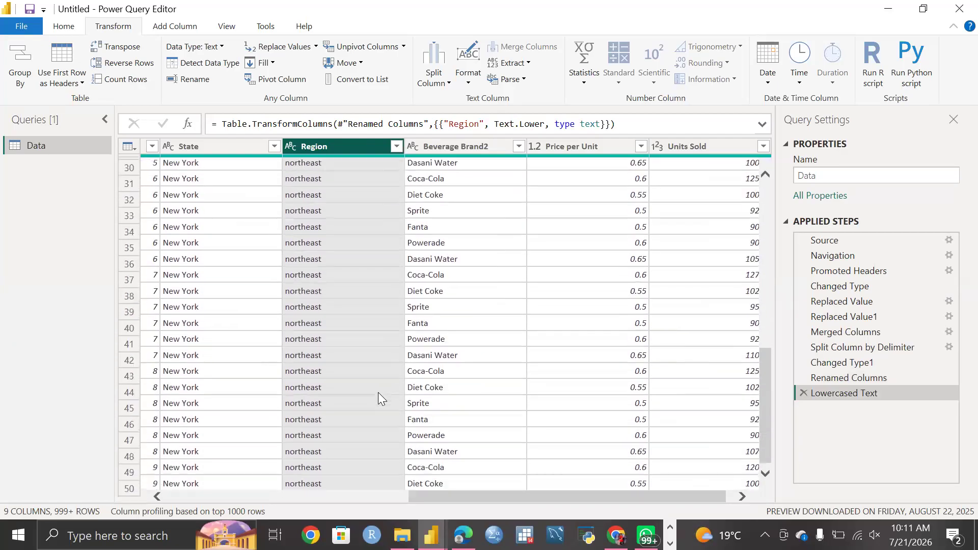
scroll(378, 392, "up", 5)
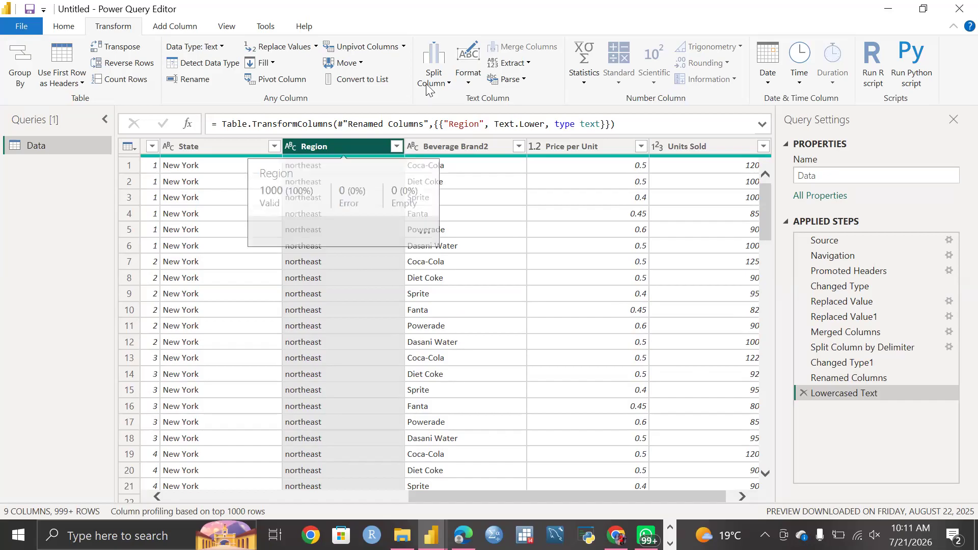
Convert the Region column's text to UPPERCASE, followed by Capitalize Each Word.
left_click(468, 87)
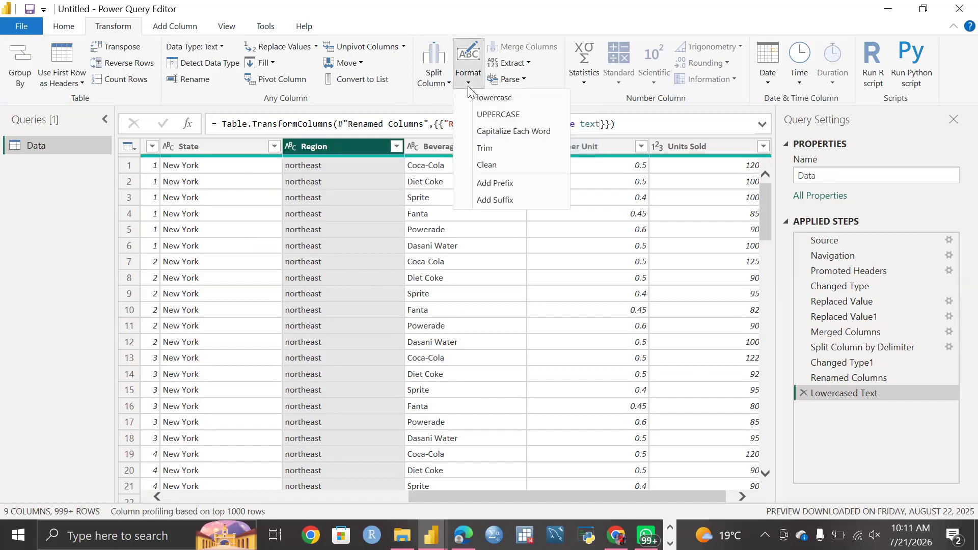
left_click(493, 115)
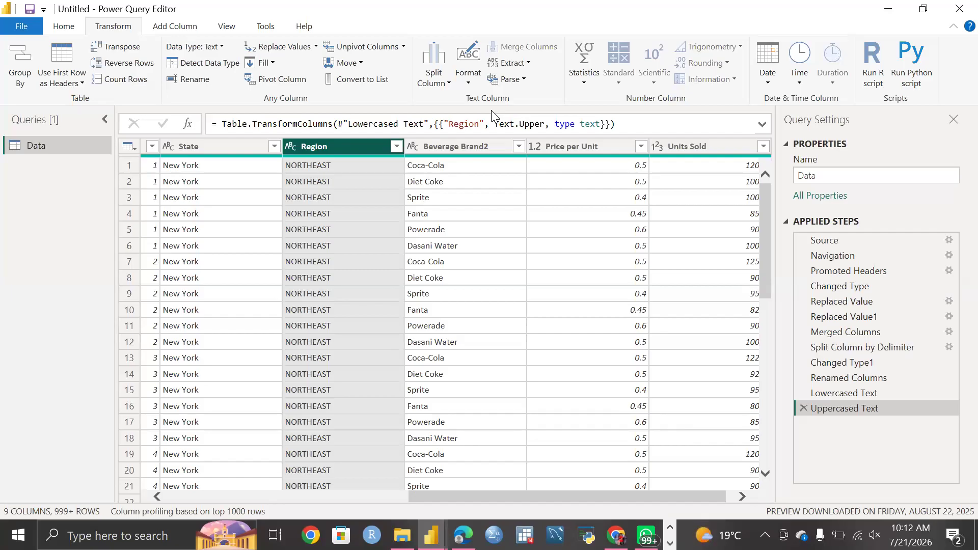
left_click(468, 81)
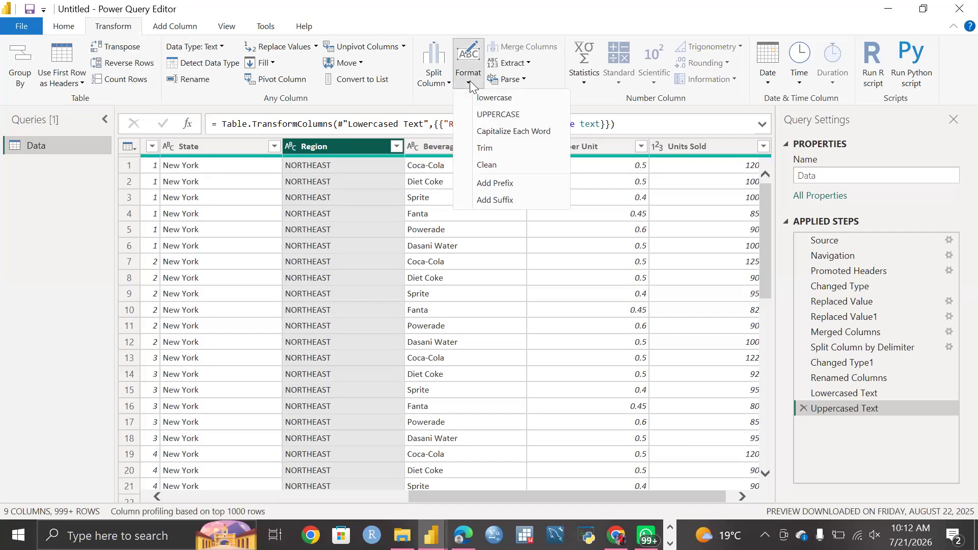
left_click(531, 133)
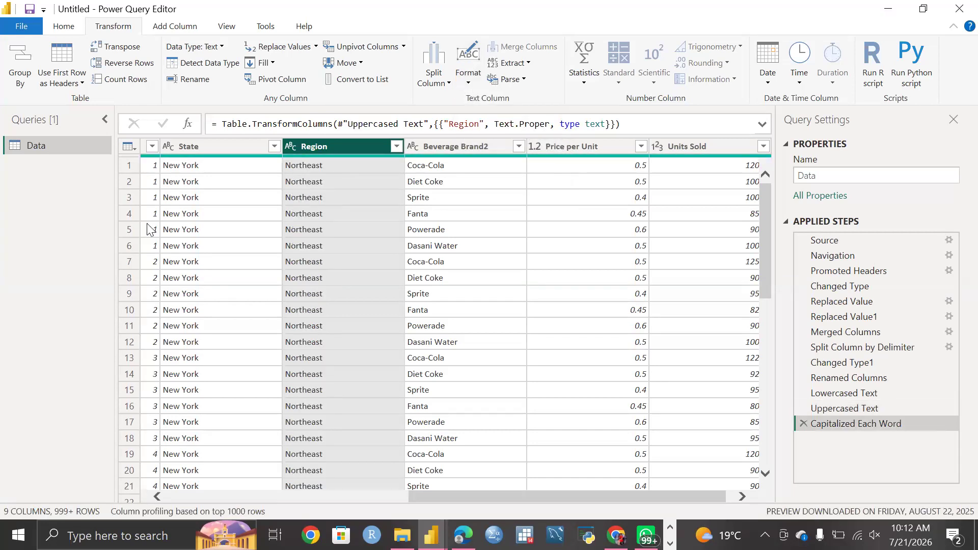
Convert the State column's text to lowercase, apply Capitalize Each Word to it and check its rows.
left_click(210, 146)
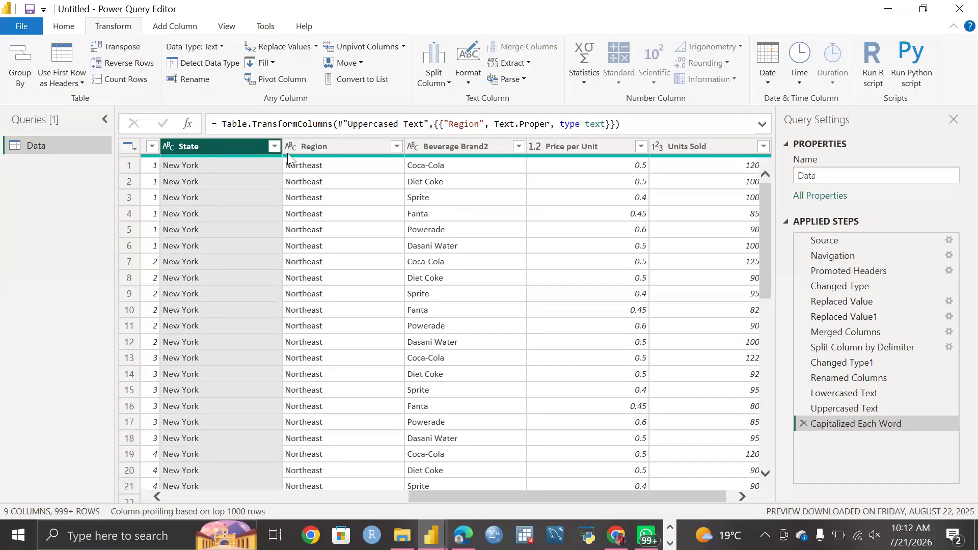
left_click(468, 83)
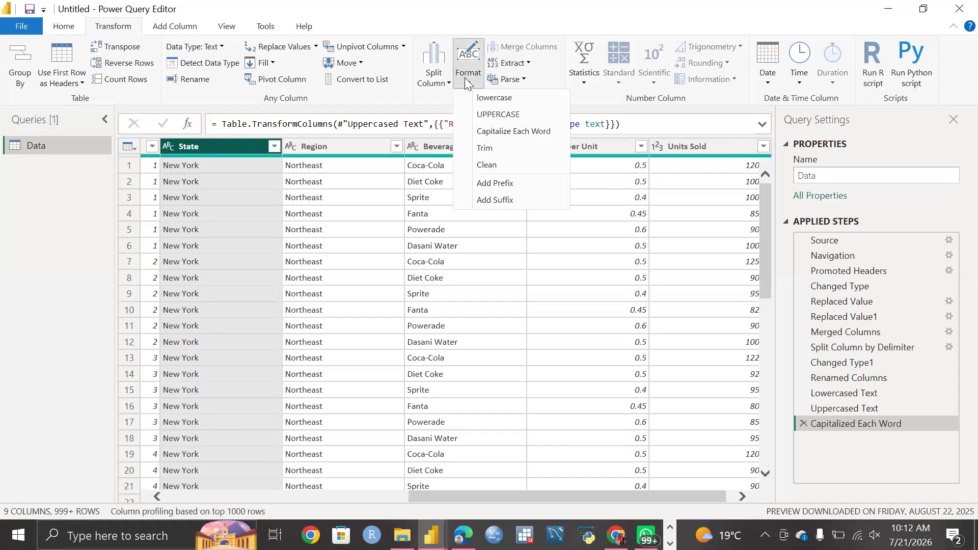
left_click(487, 98)
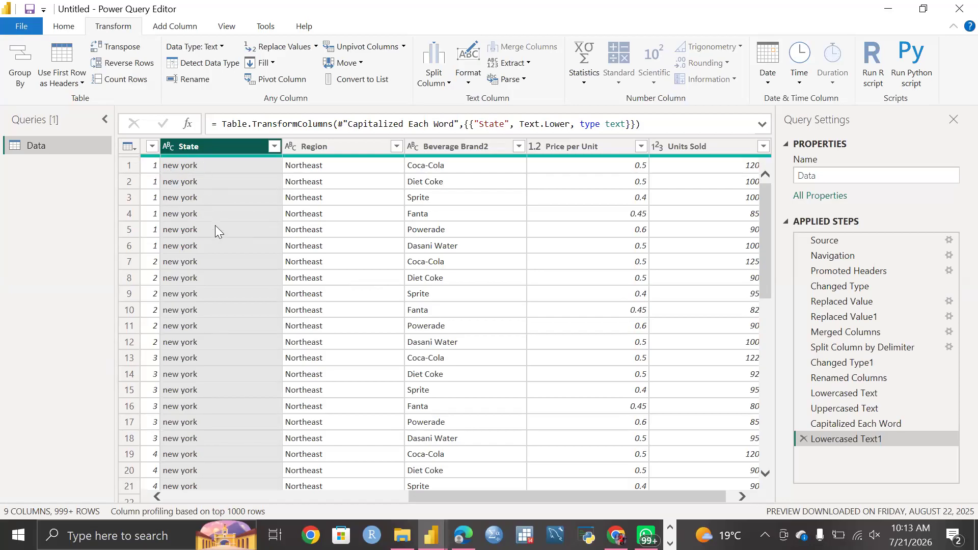
left_click(463, 82)
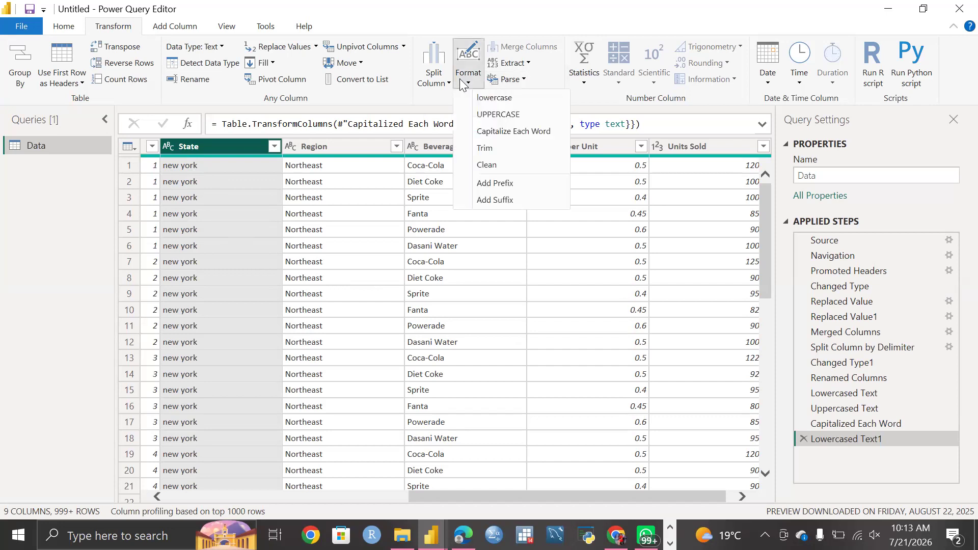
left_click(495, 132)
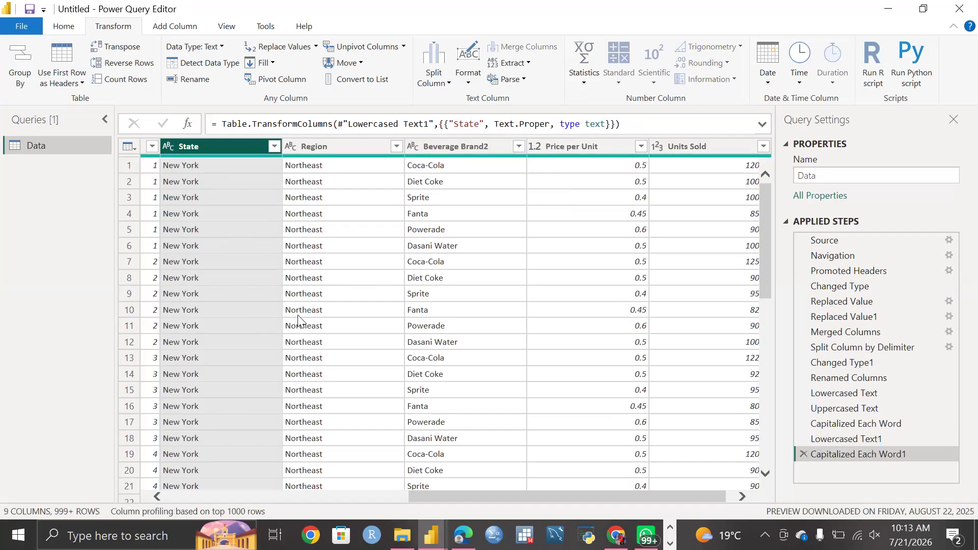
scroll(298, 321, "down", 10)
scroll(298, 321, "up", 7)
scroll(298, 321, "up", 3)
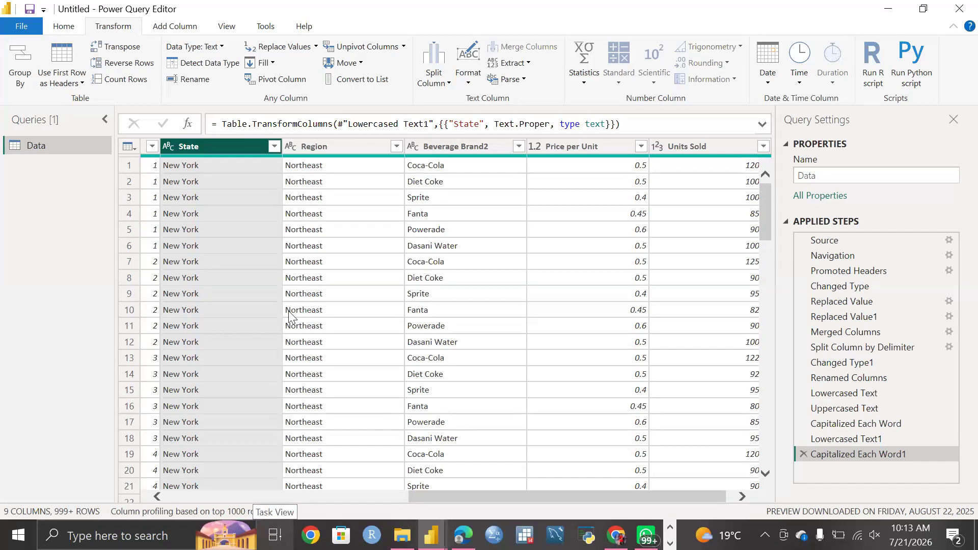
Examine the table's columns from Retailer through Beverage Brand2 and the operations available for the Retailer ID column.
scroll(360, 311, "left", 5)
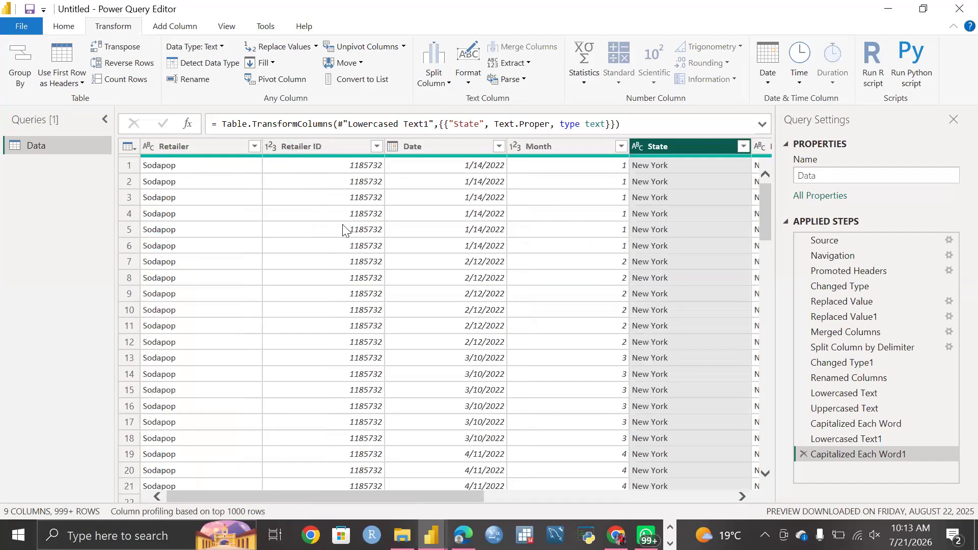
scroll(343, 283, "down", 4)
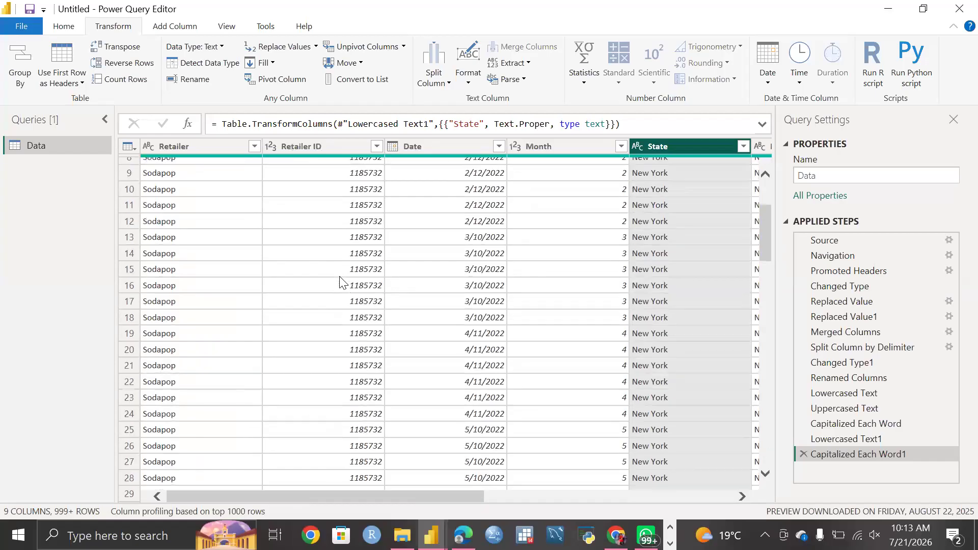
scroll(341, 281, "up", 4)
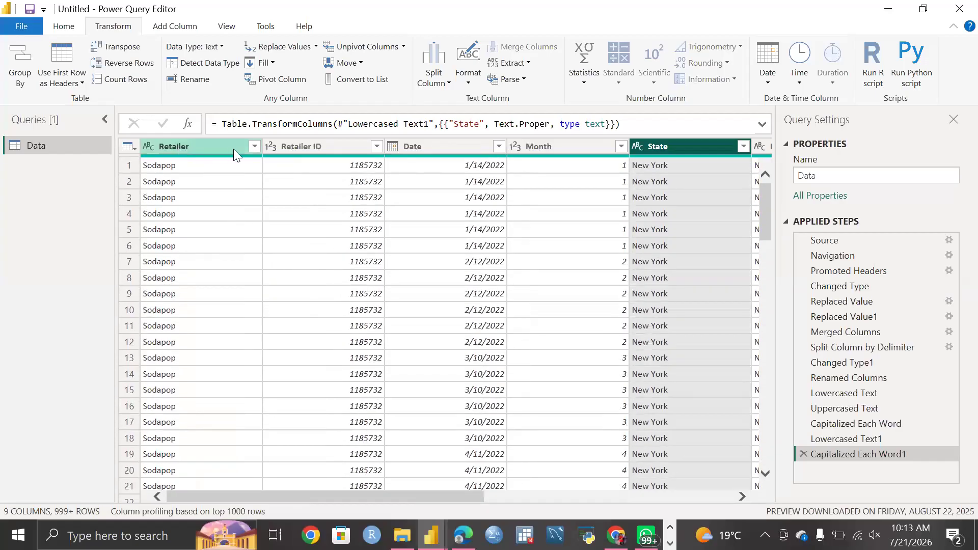
left_click(312, 167)
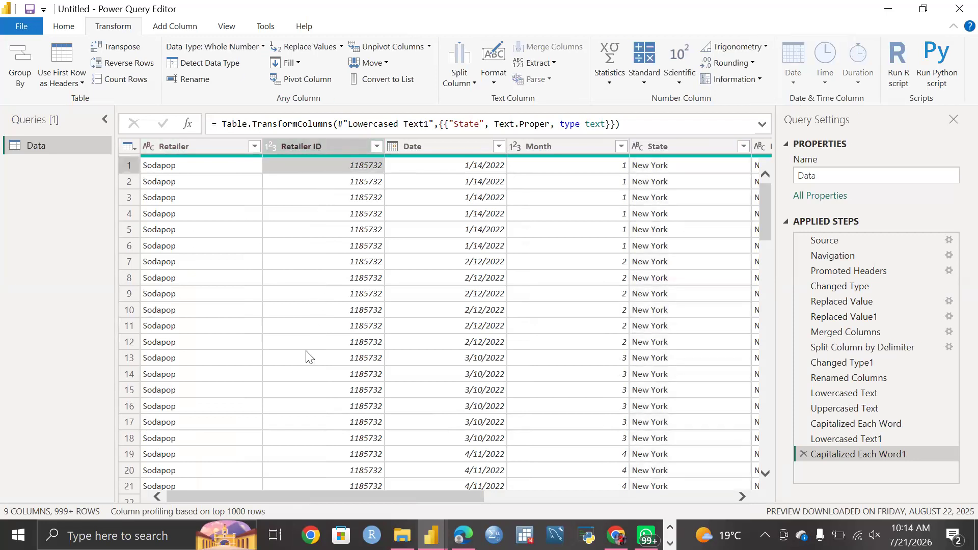
scroll(454, 239, "right", 5)
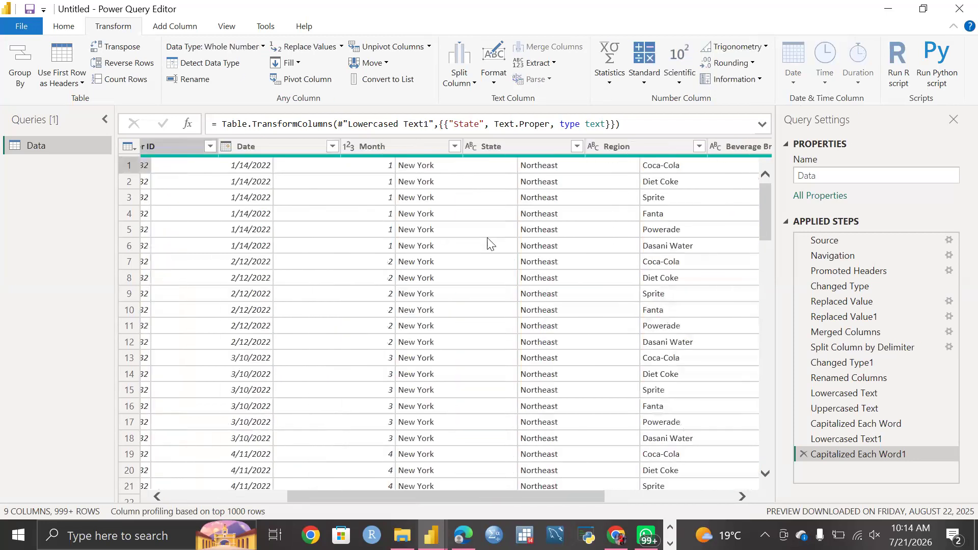
scroll(488, 243, "right", 1)
scroll(206, 298, "left", 3)
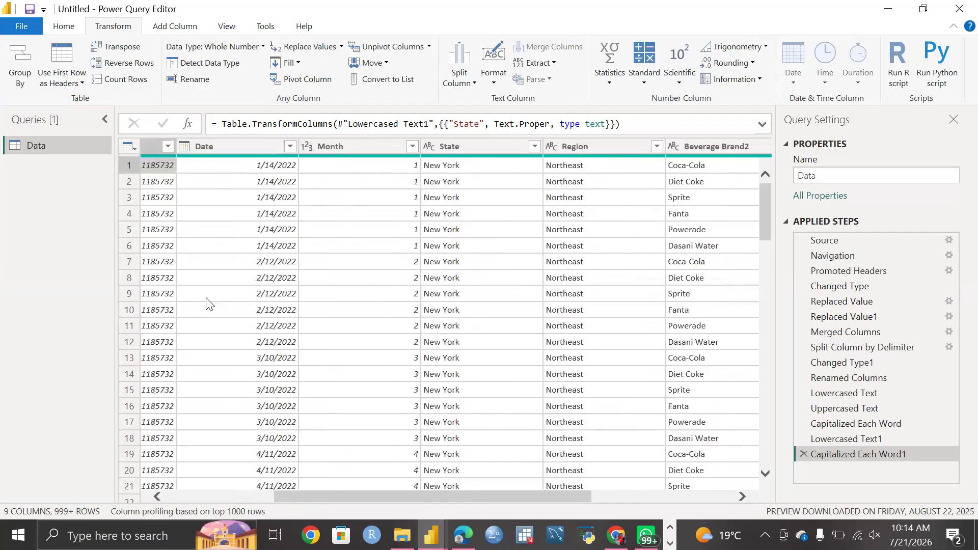
scroll(207, 303, "left", 3)
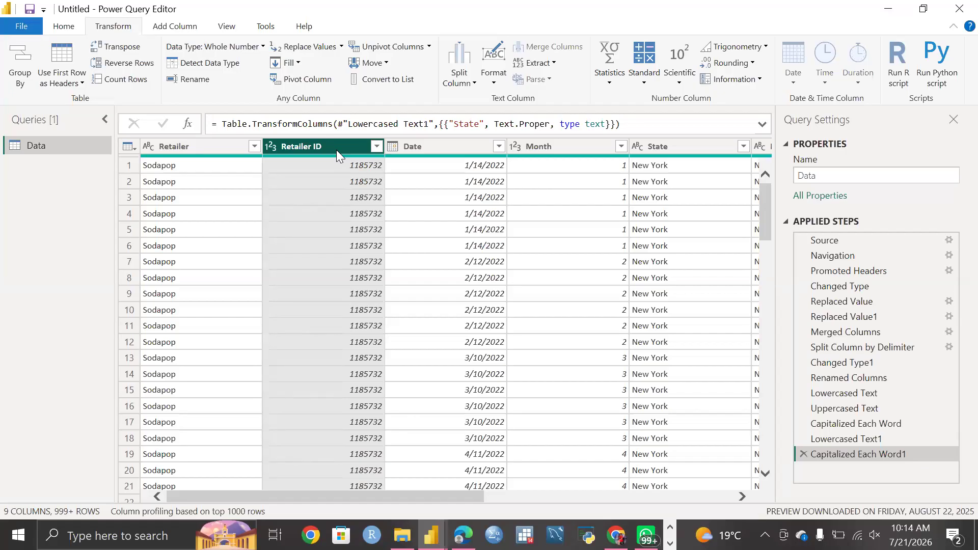
right_click(336, 150)
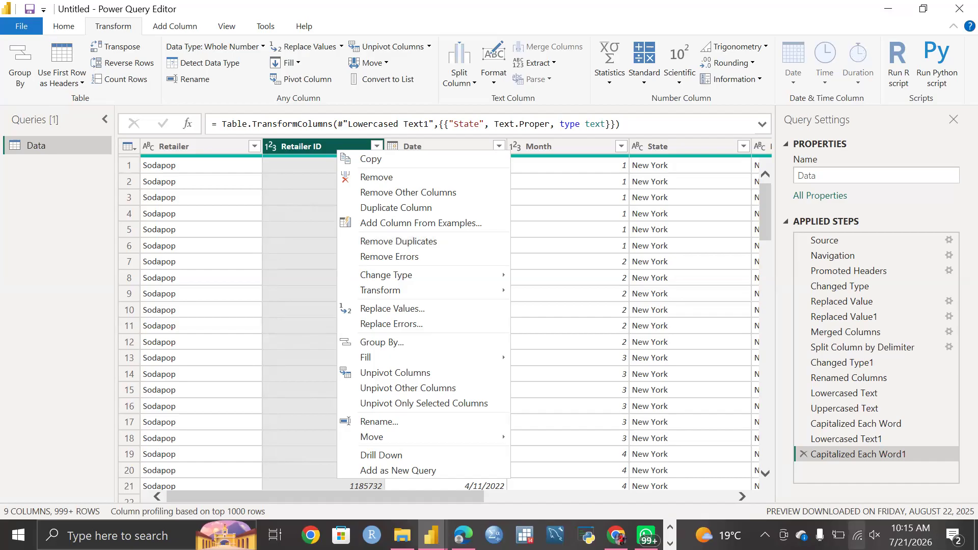
Connect the computer to the secured Wi-Fi network listed directly below the currently connected one.
left_click(857, 535)
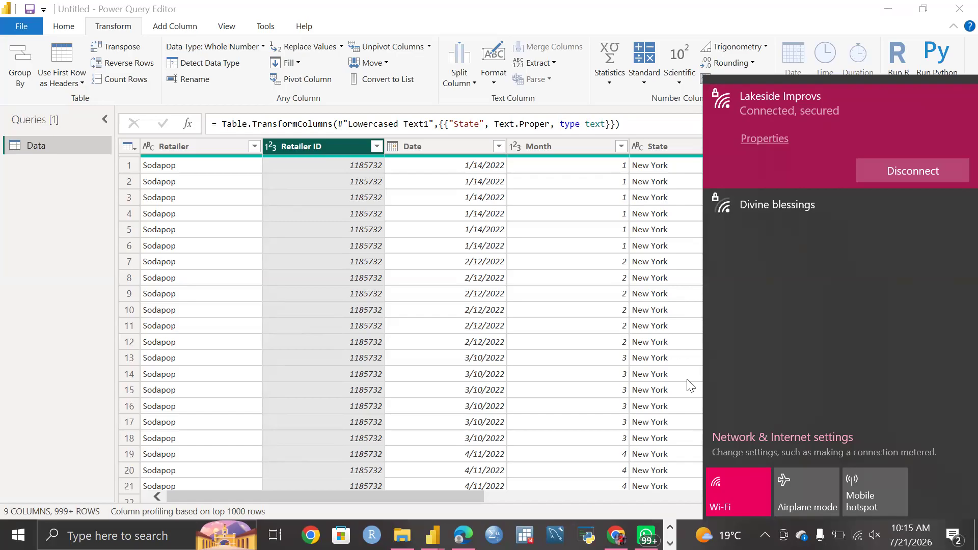
left_click(574, 438)
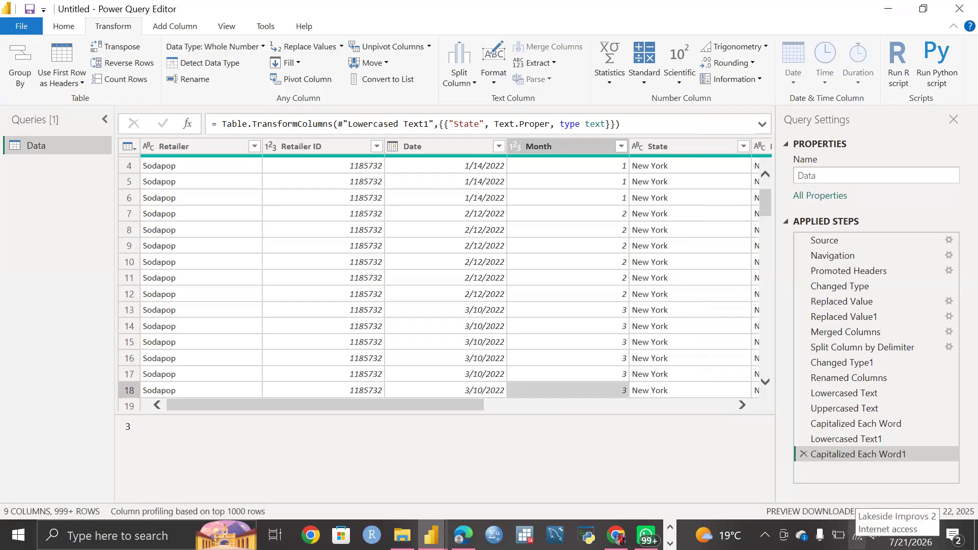
left_click(857, 535)
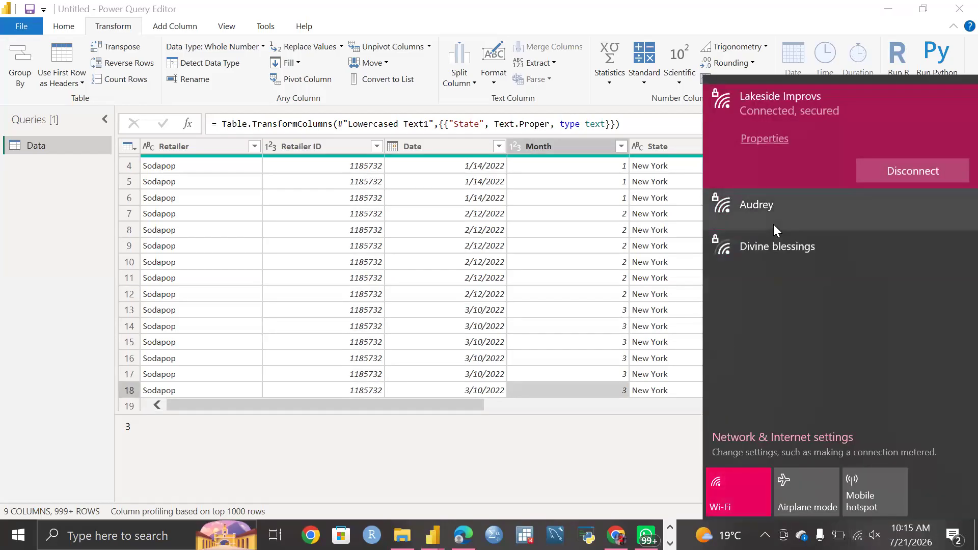
left_click(773, 224)
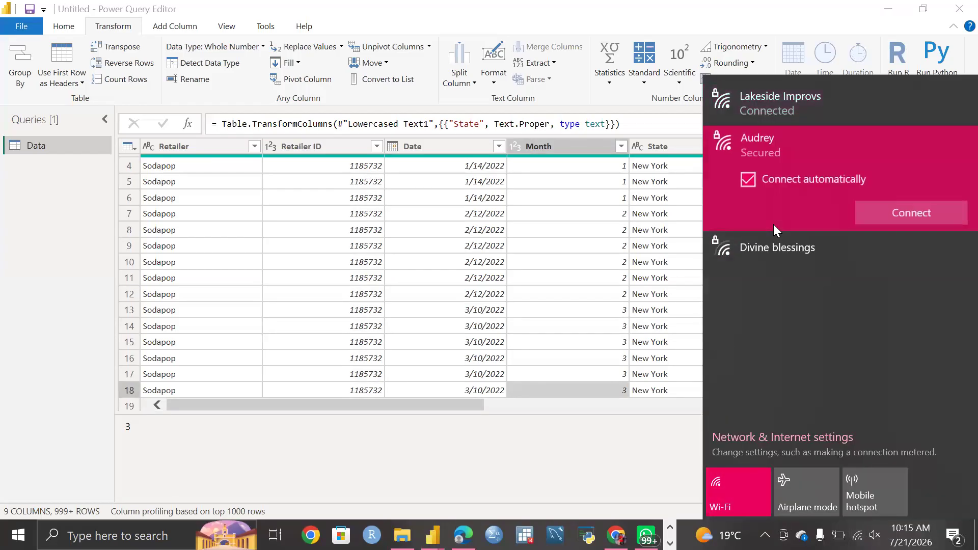
left_click(885, 214)
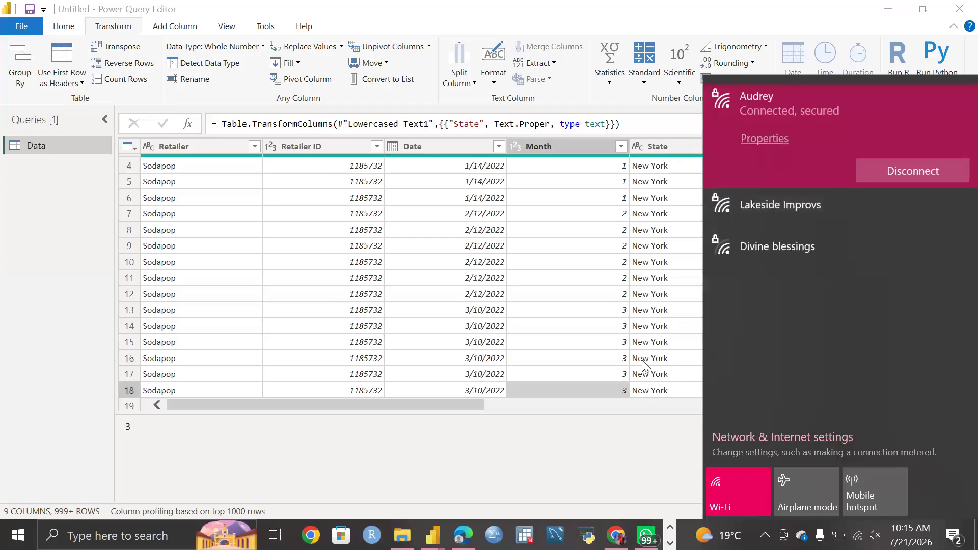
Try removing the duplicates from the Retailer ID column, review the remaining rows and delete that applied step.
left_click(626, 444)
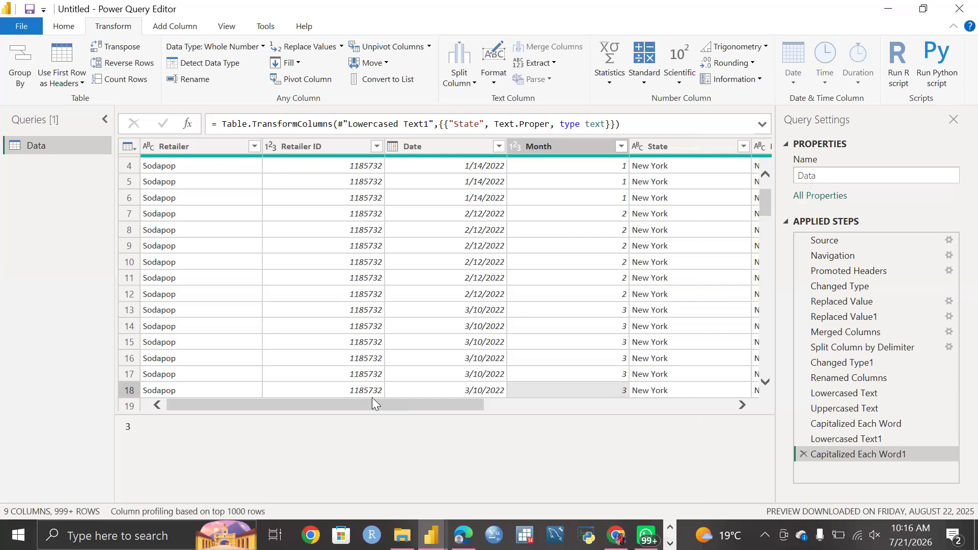
scroll(372, 397, "up", 1)
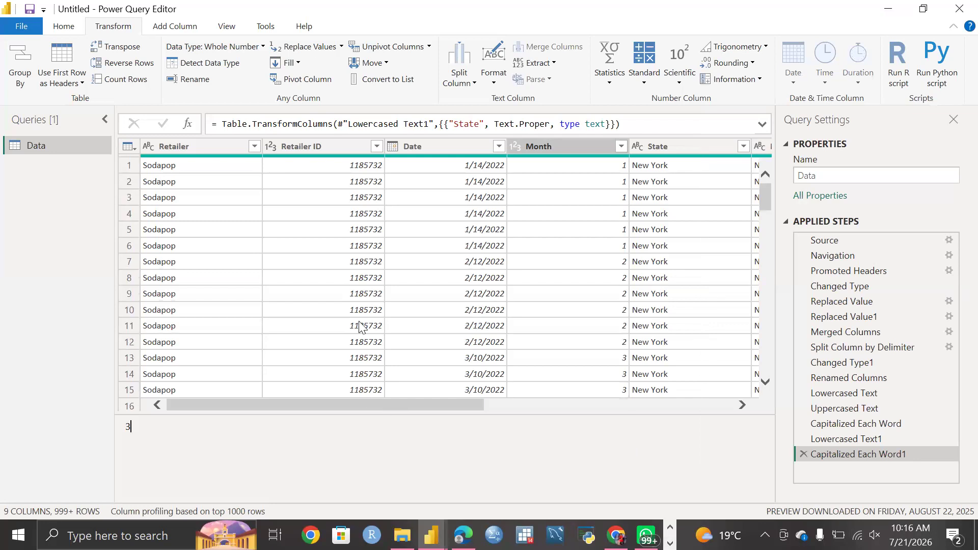
left_click(322, 147)
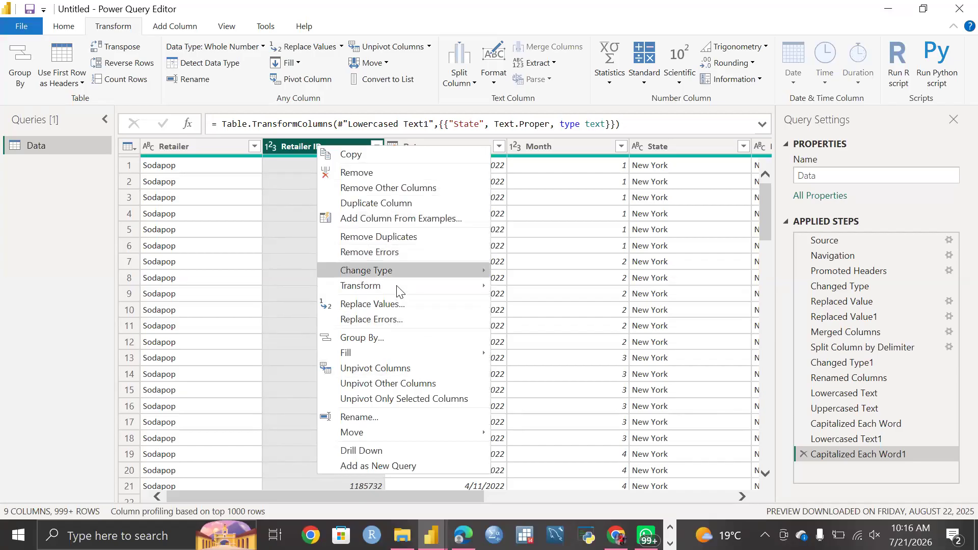
left_click(413, 238)
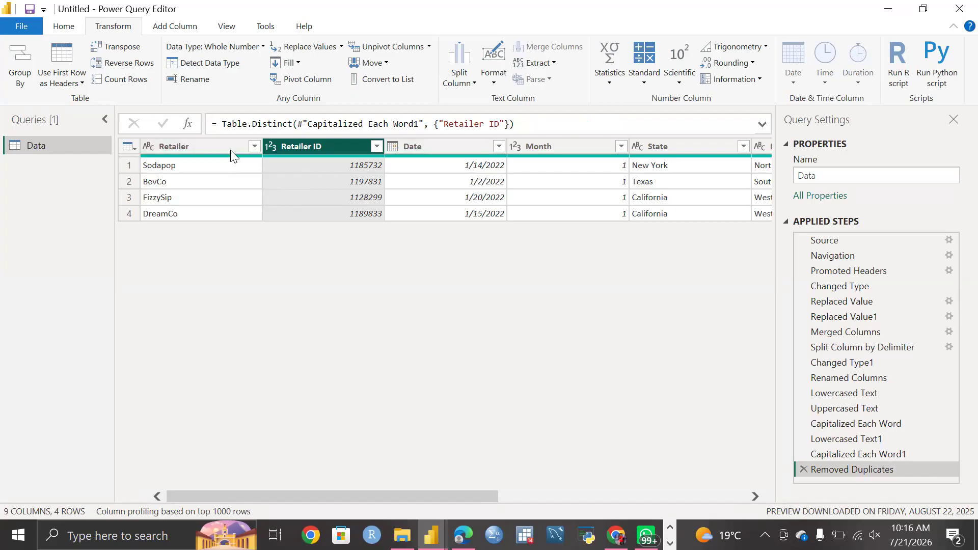
scroll(231, 150, "right", 2)
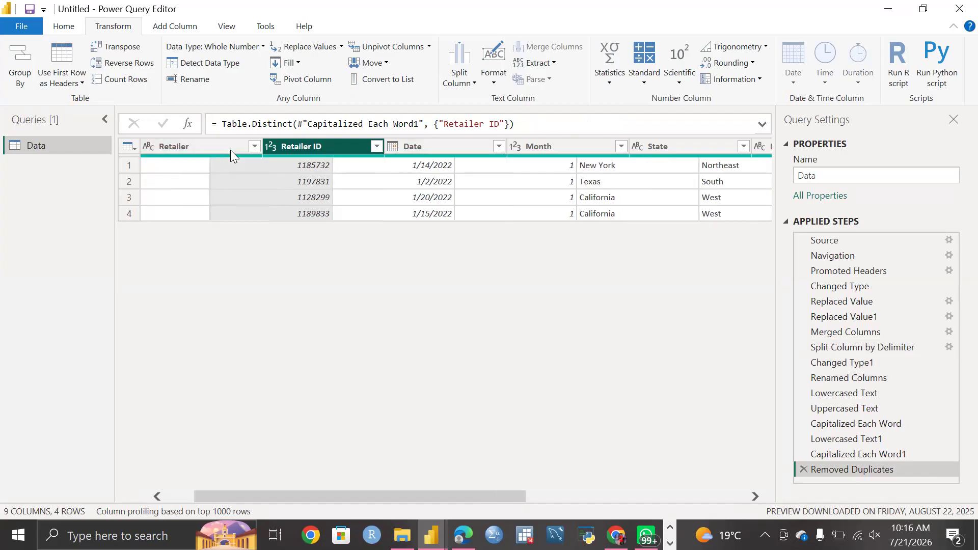
scroll(230, 150, "right", 5)
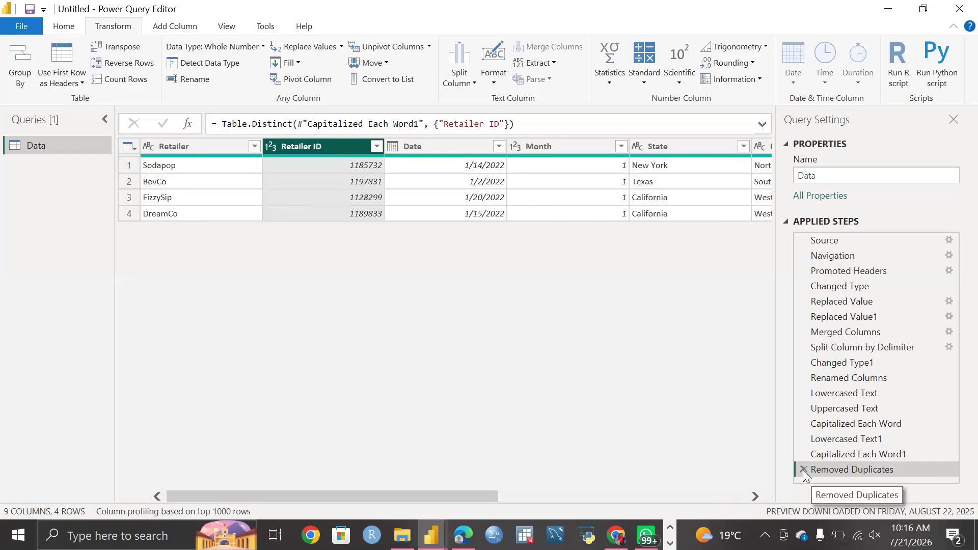
left_click(803, 470)
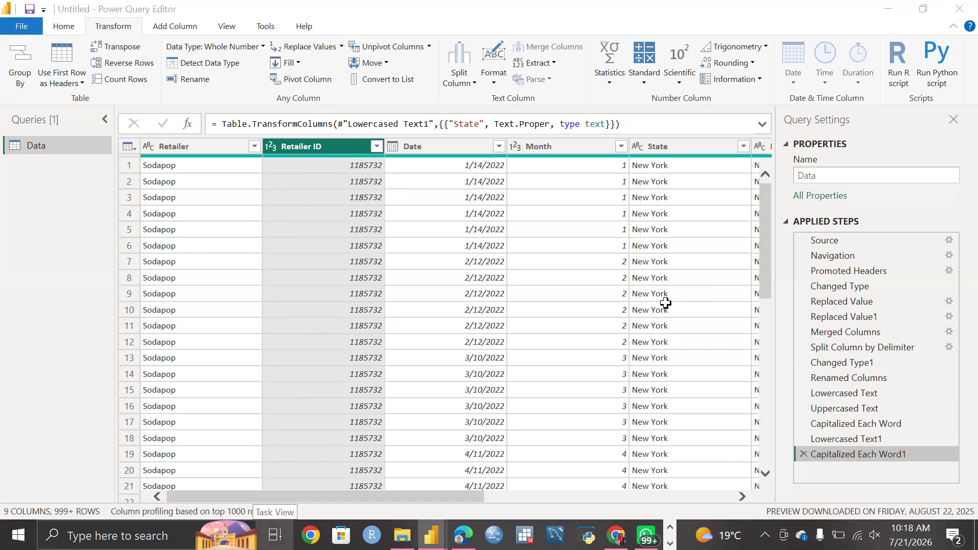
key("super+Tab")
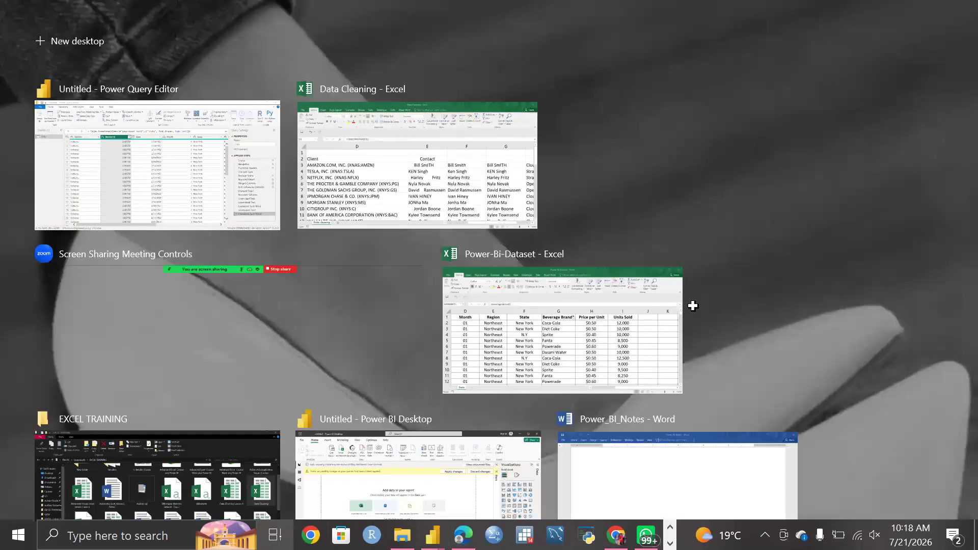
left_click(718, 332)
left_click_drag(700, 313, 700, 335)
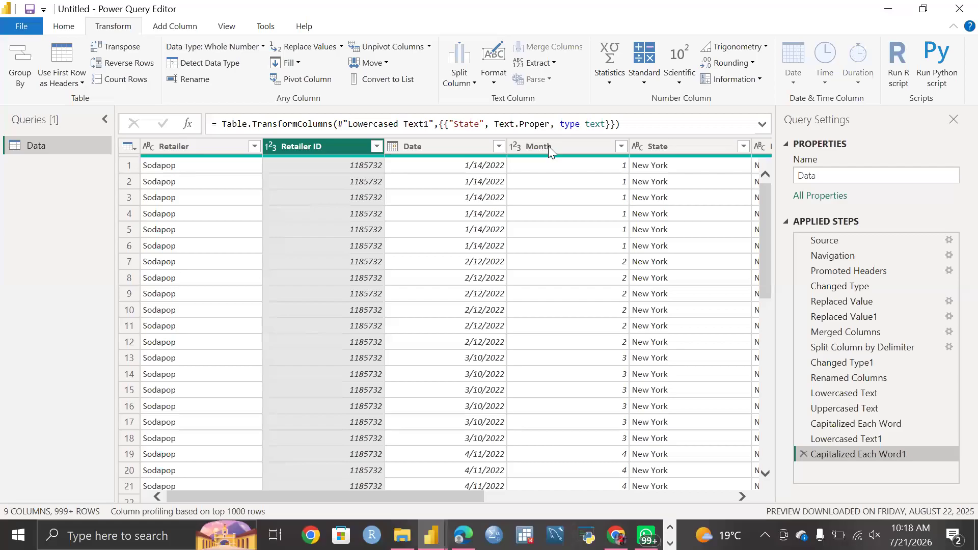
left_click(548, 146)
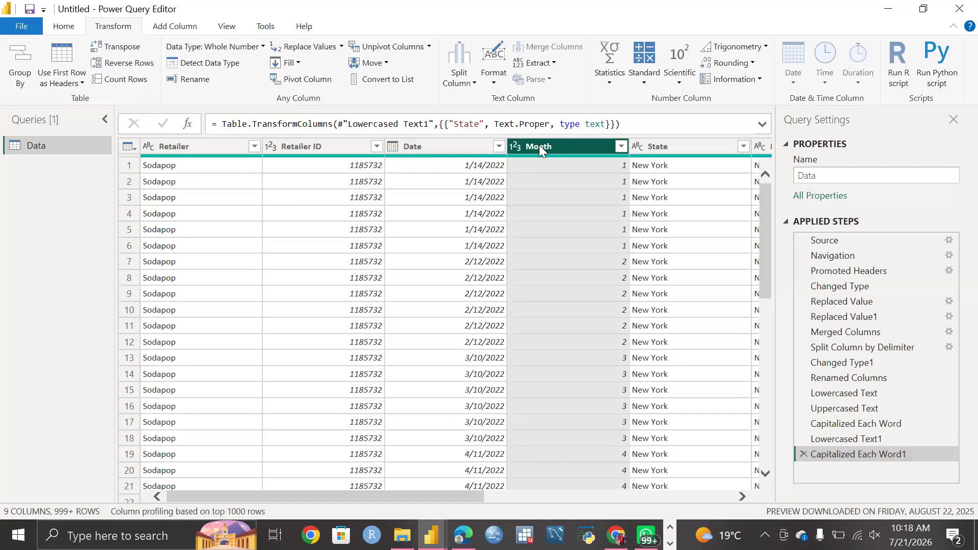
right_click(616, 283)
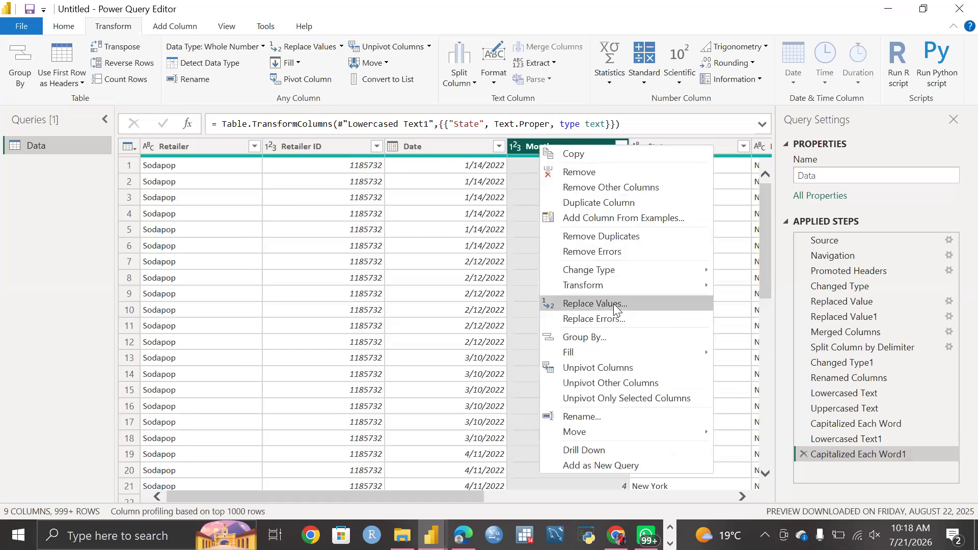
left_click(616, 305)
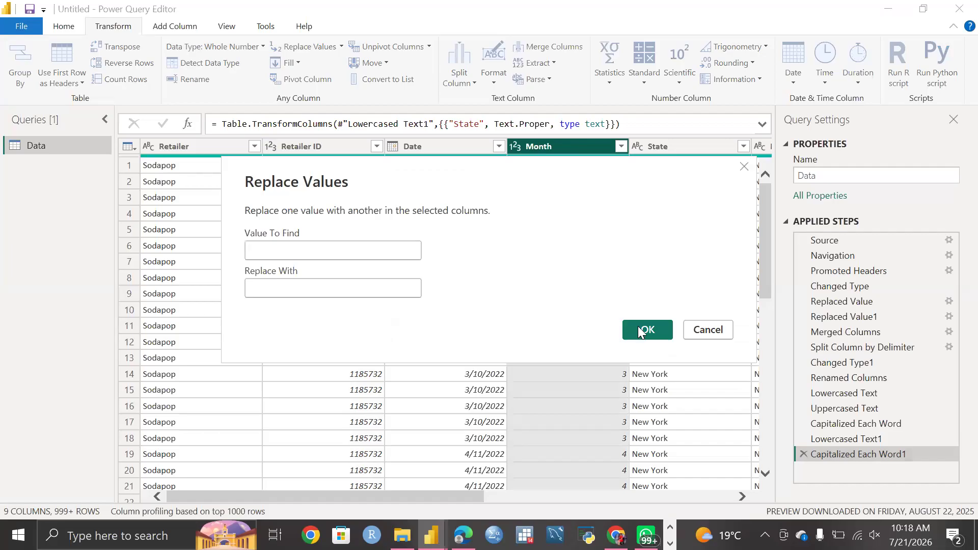
left_click(703, 329)
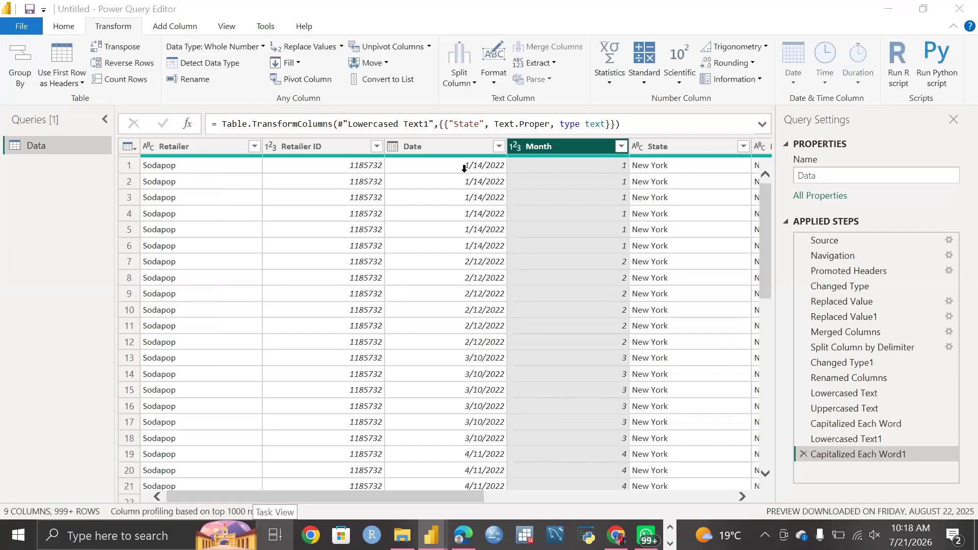
Switch to the Data Cleaning workbook in Excel and select all blank cells in the Client to Profit Margin table with Go To Special.
key("super+Tab")
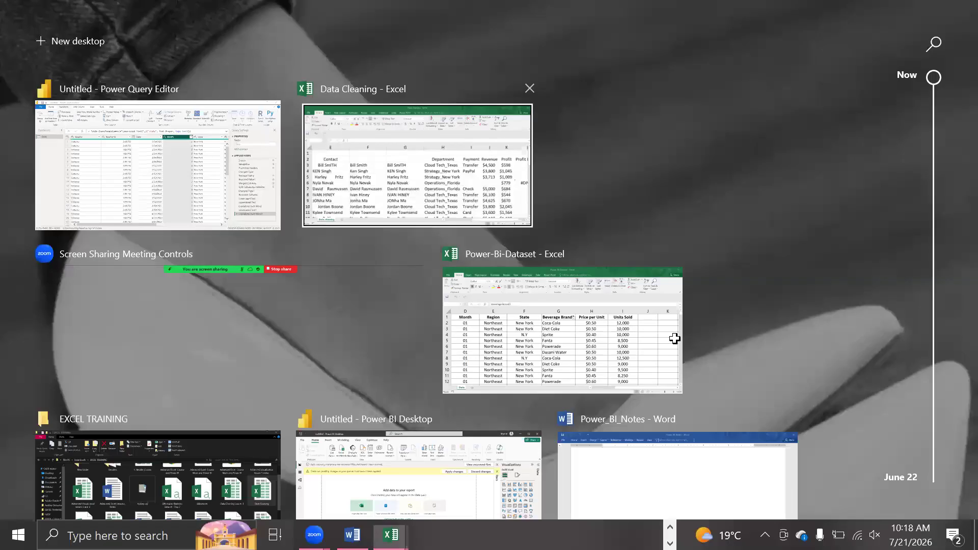
key("Return")
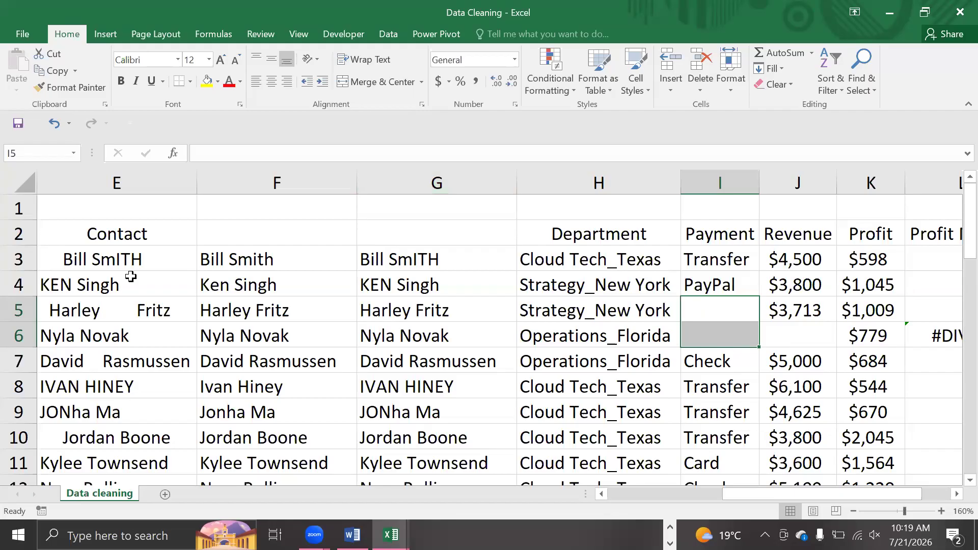
scroll(374, 336, "left", 1)
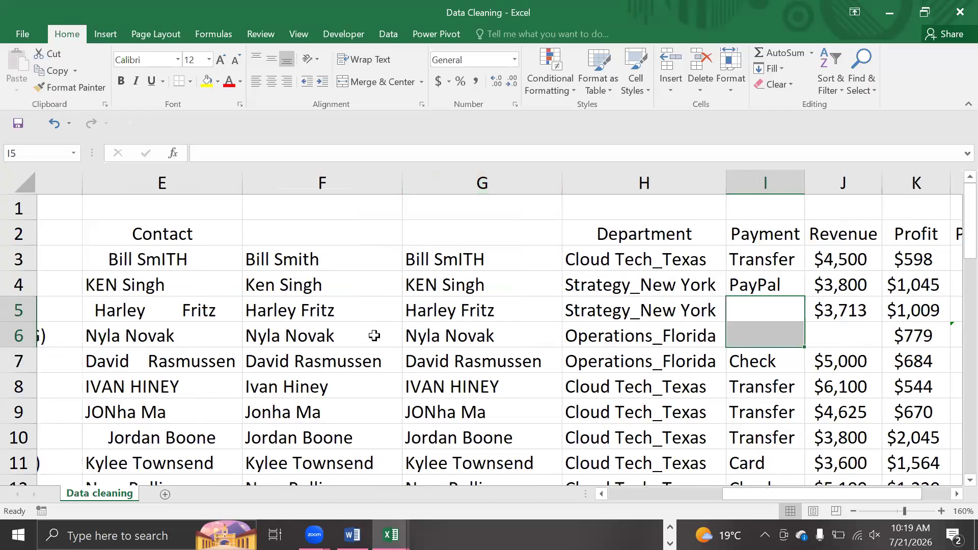
scroll(557, 316, "left", 4)
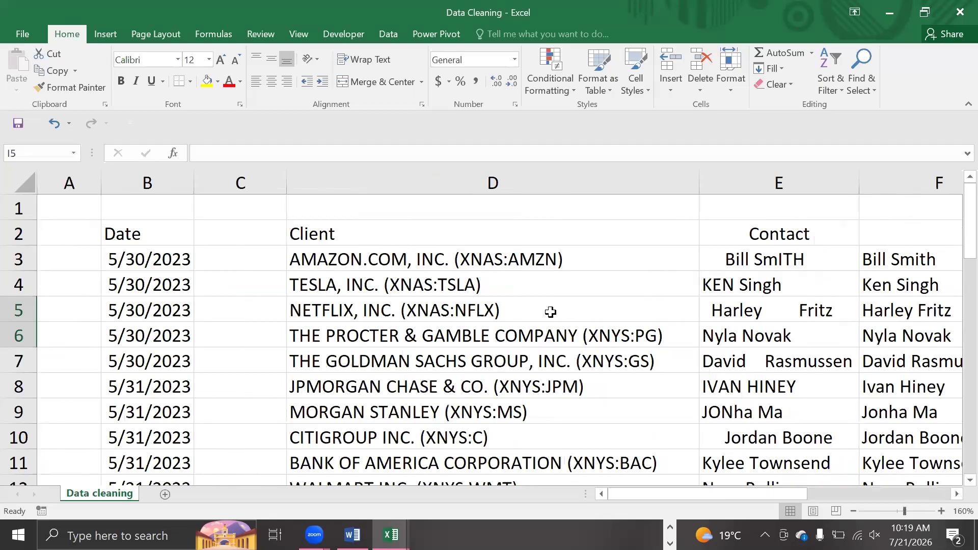
left_click(575, 346)
key("ctrl+a")
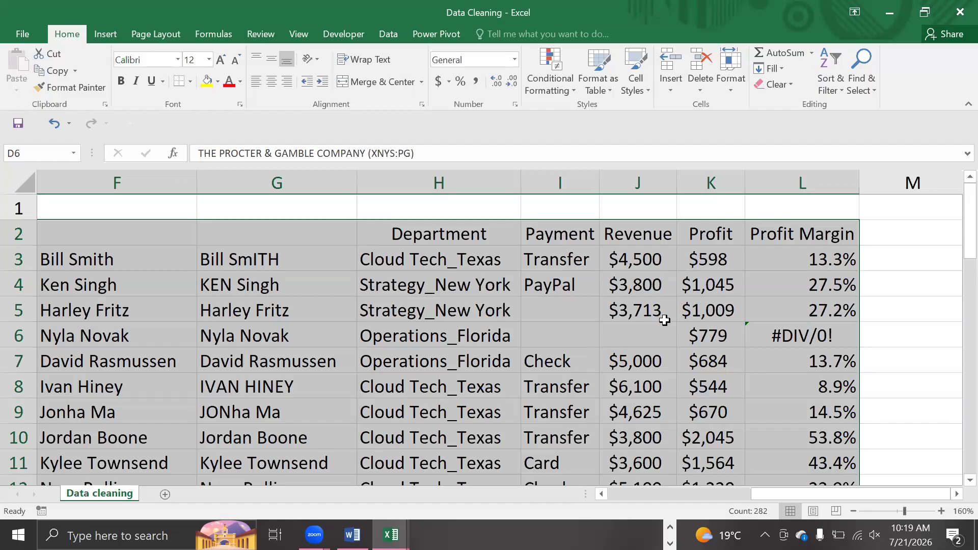
left_click(864, 91)
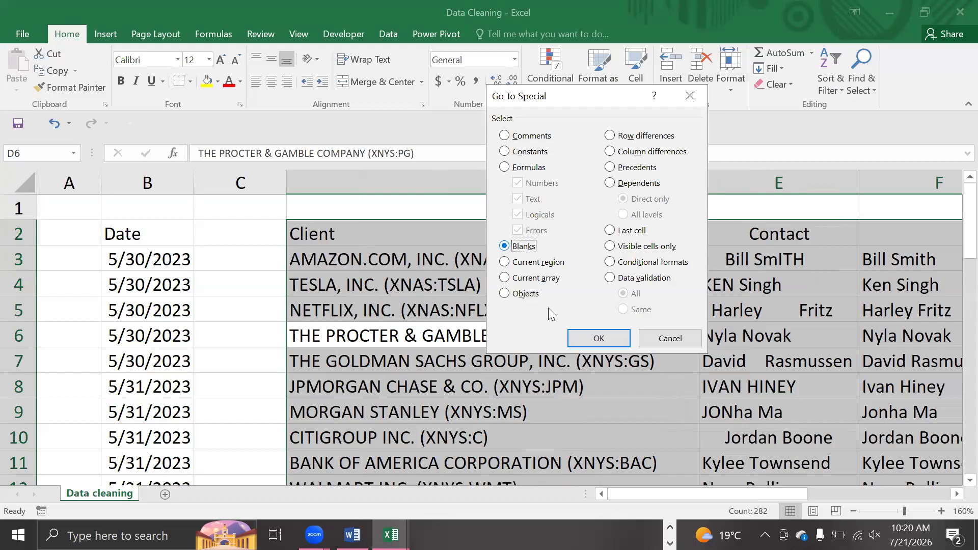
left_click(598, 339)
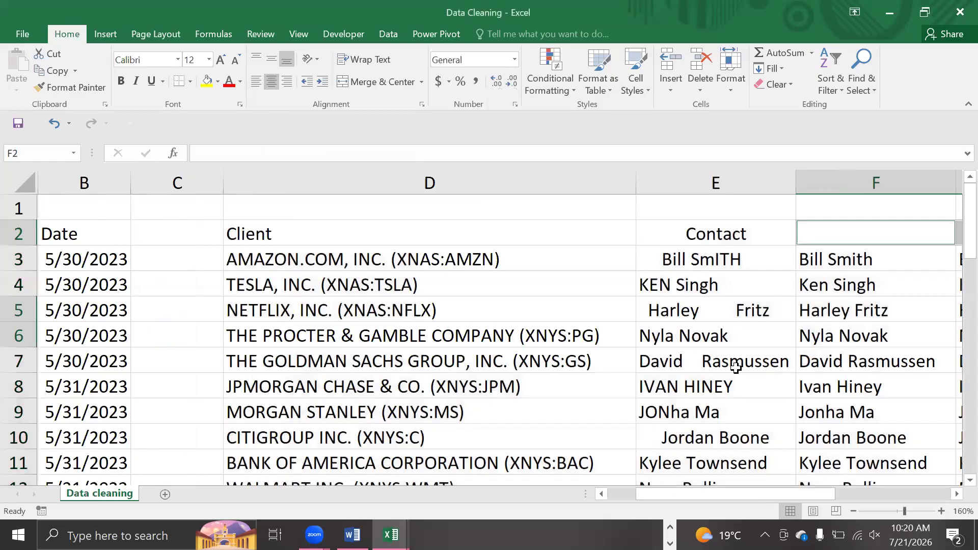
Fill all the selected blank cells with the text CHECK VALUE at once.
scroll(752, 358, "right", 2)
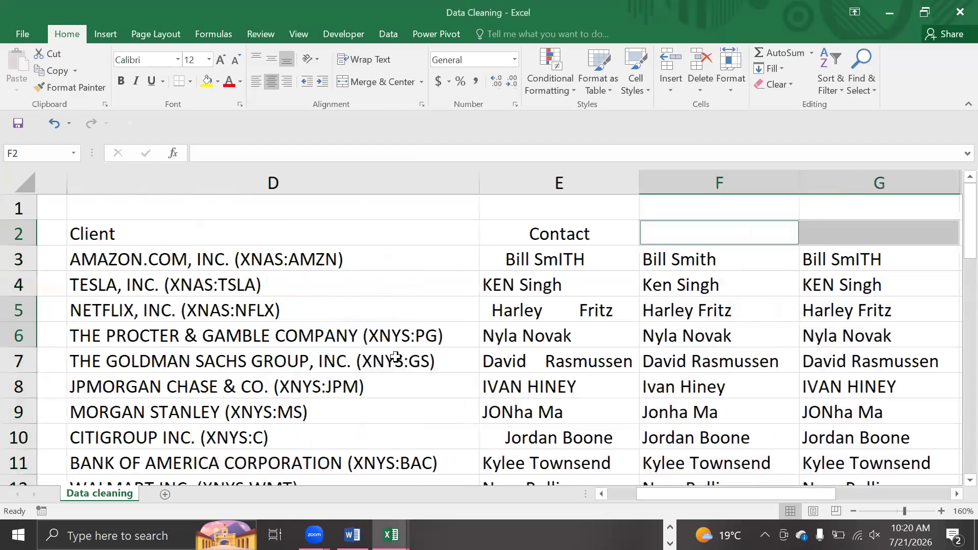
scroll(540, 336, "right", 3)
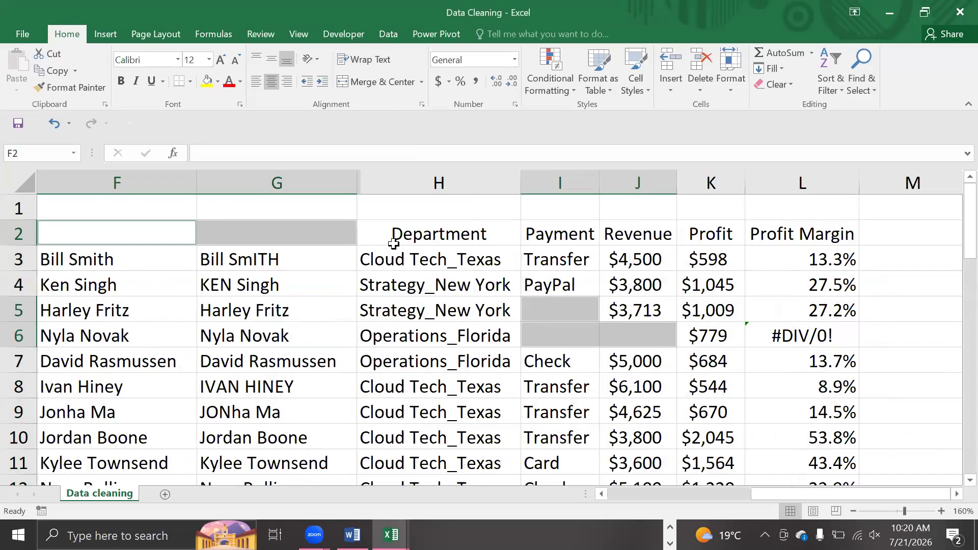
scroll(533, 405, "down", 3)
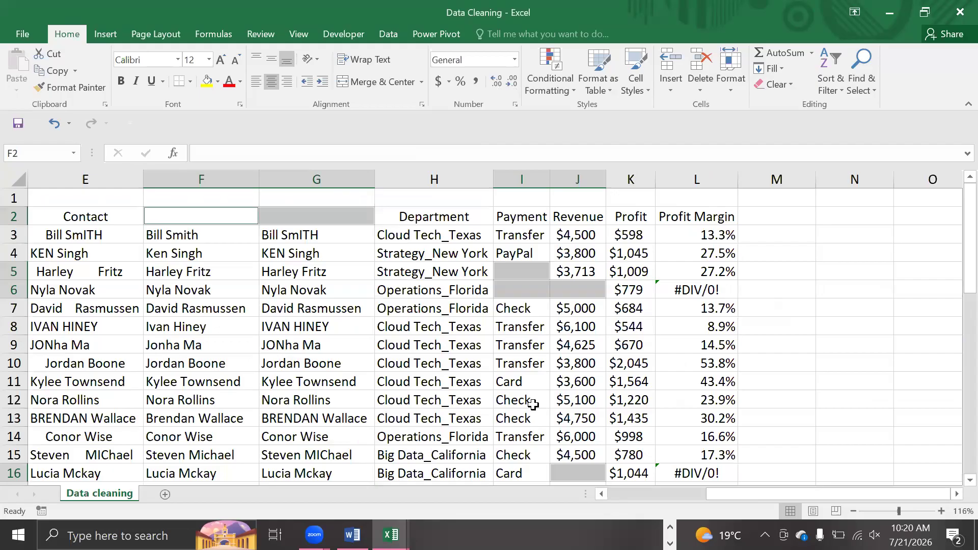
left_click(247, 151)
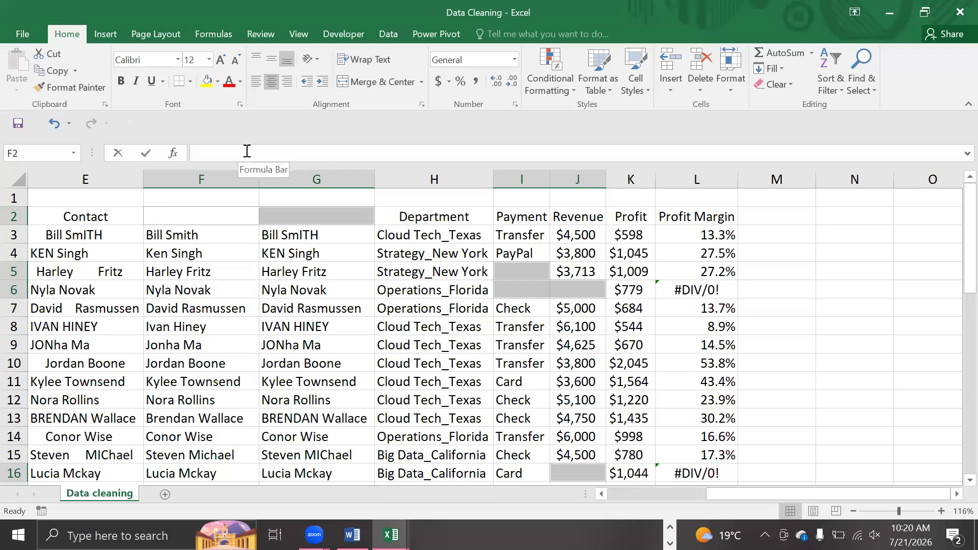
left_click(247, 151)
type("Ch")
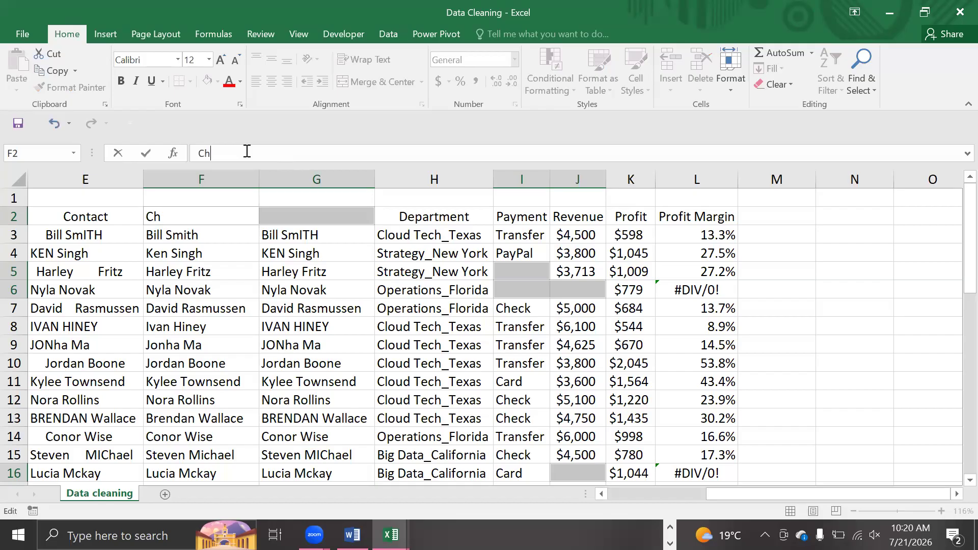
type("eck valur")
key("BackSpace")
type("e")
key("BackSpace")
key("BackSpace")
key("BackSpace")
key("BackSpace")
key("BackSpace")
key("BackSpace")
key("BackSpace")
key("BackSpace")
key("BackSpace")
key("BackSpace")
key("BackSpace")
type("C")
type("CK VALUE")
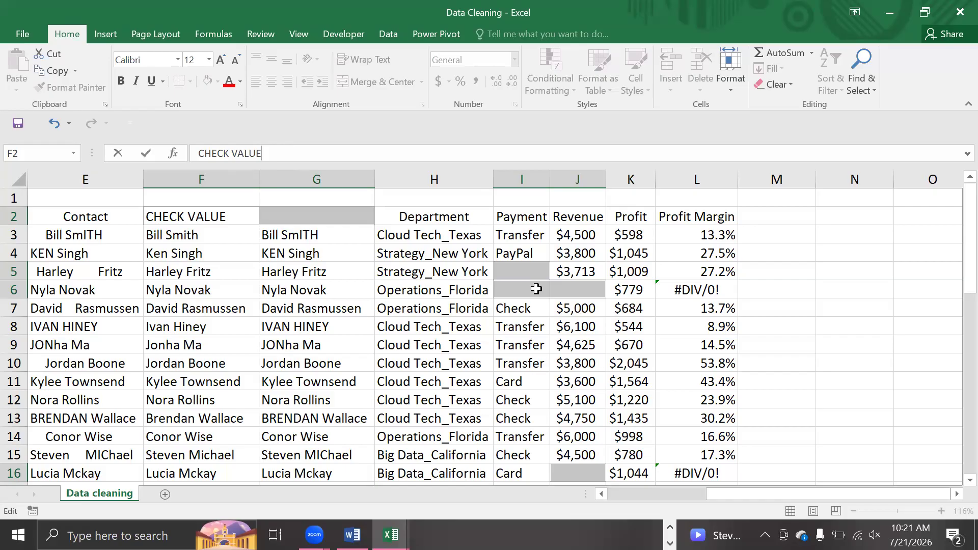
key("ctrl+Return")
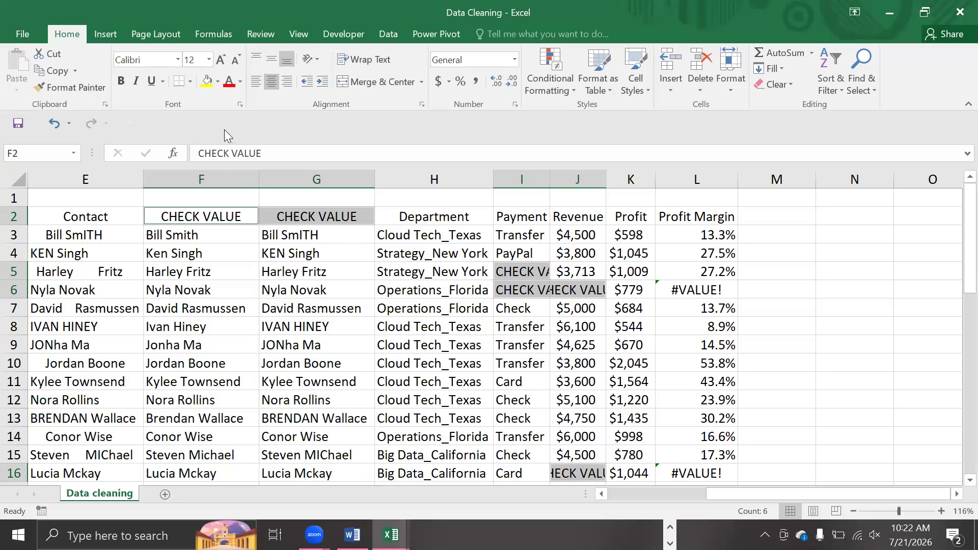
Format the CHECK VALUE cells with a red, bold font.
left_click(228, 82)
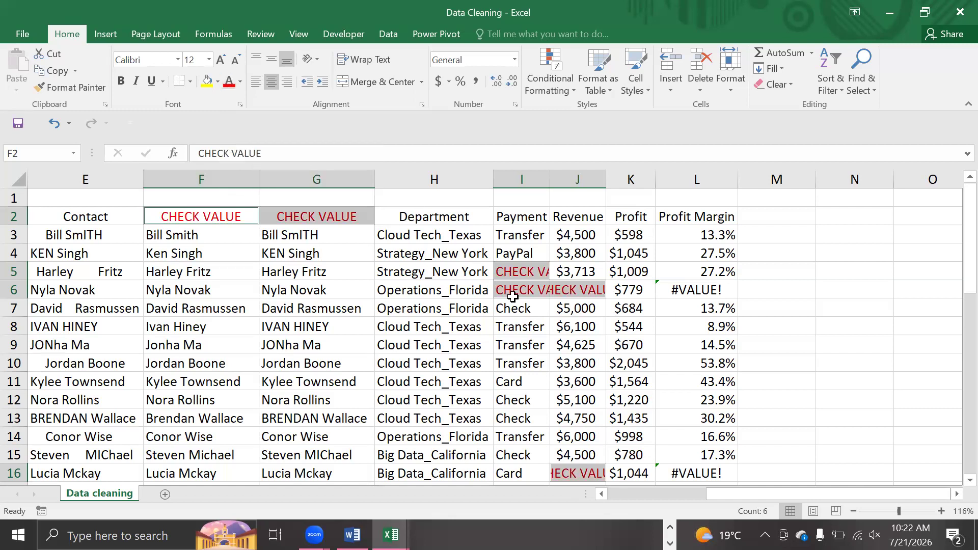
left_click(121, 82)
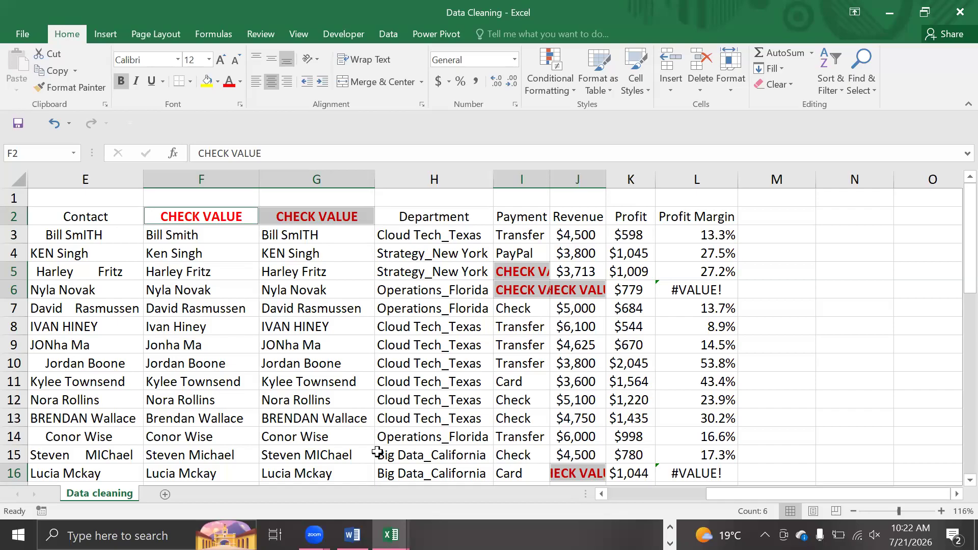
Switch to the Power Query Editor and try replacing null with CHECK VALUE in the Month column.
left_click(275, 534)
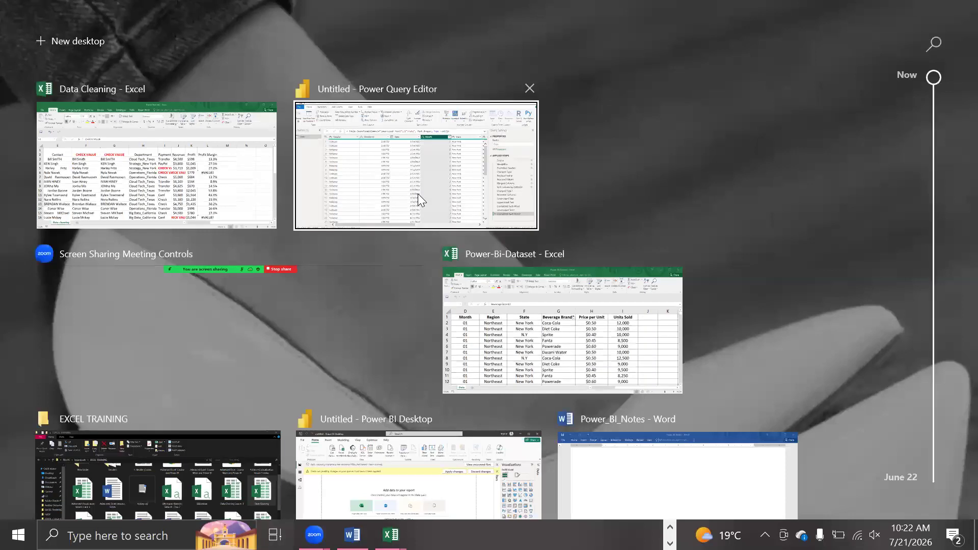
left_click(418, 194)
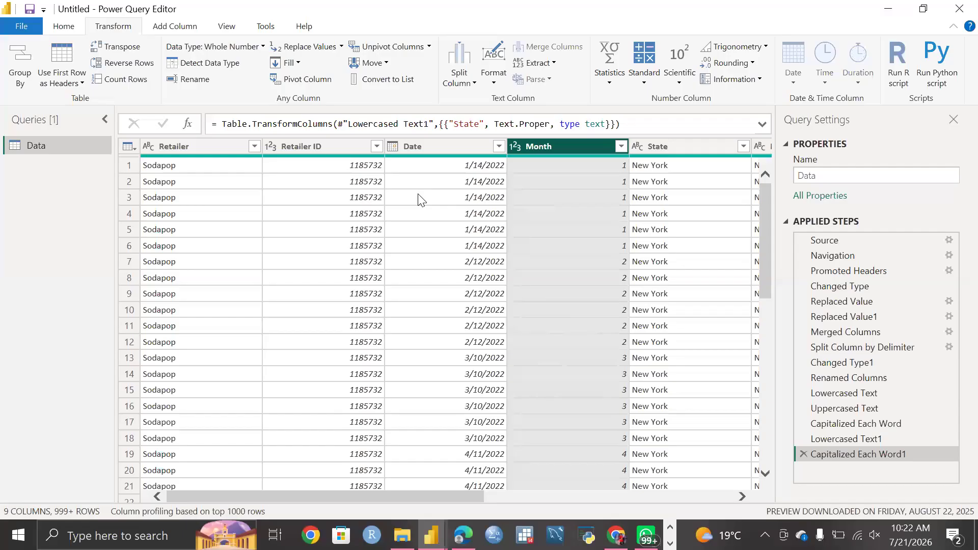
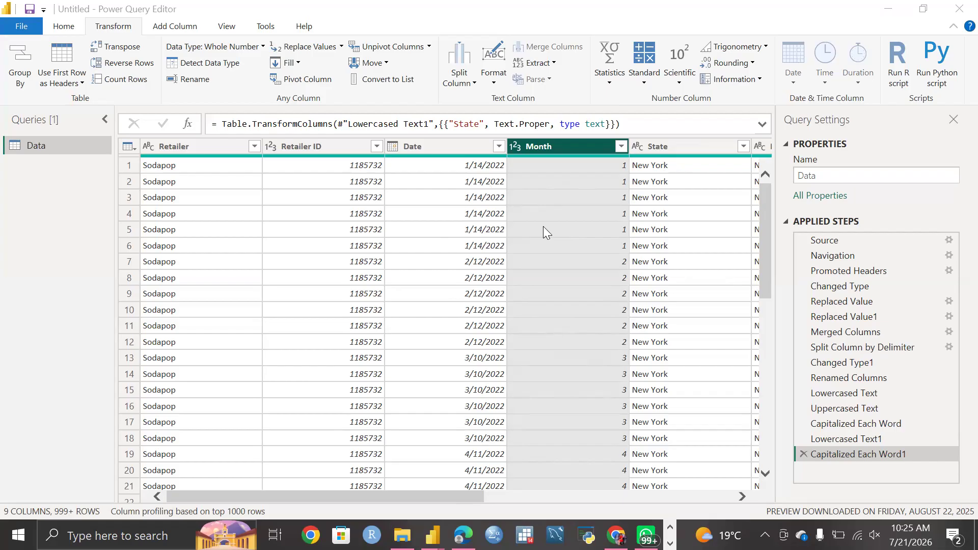
right_click(555, 144)
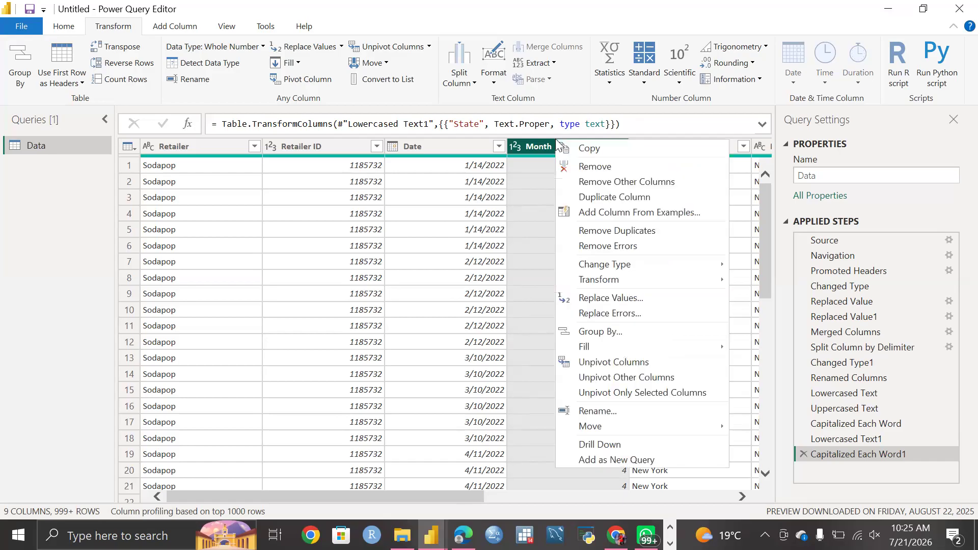
left_click(686, 300)
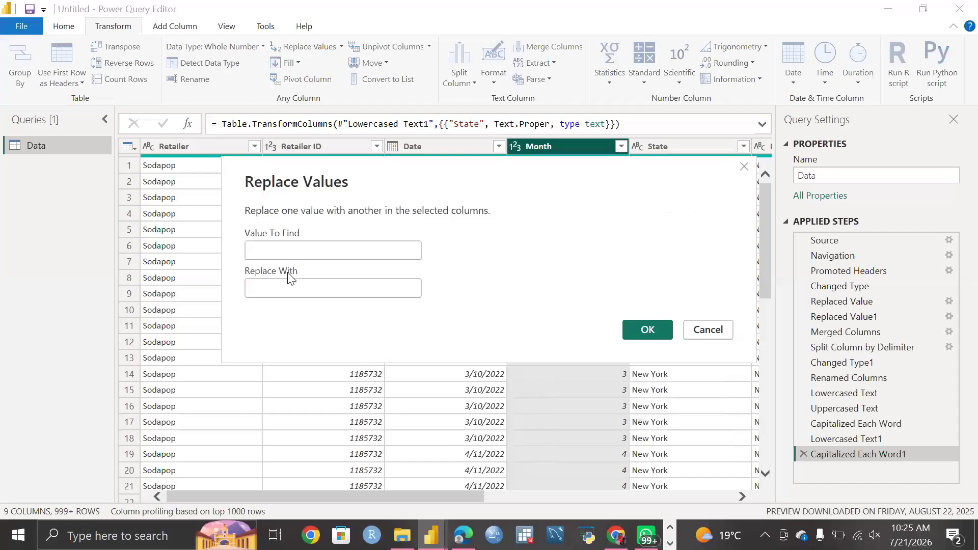
left_click(260, 253)
type("null")
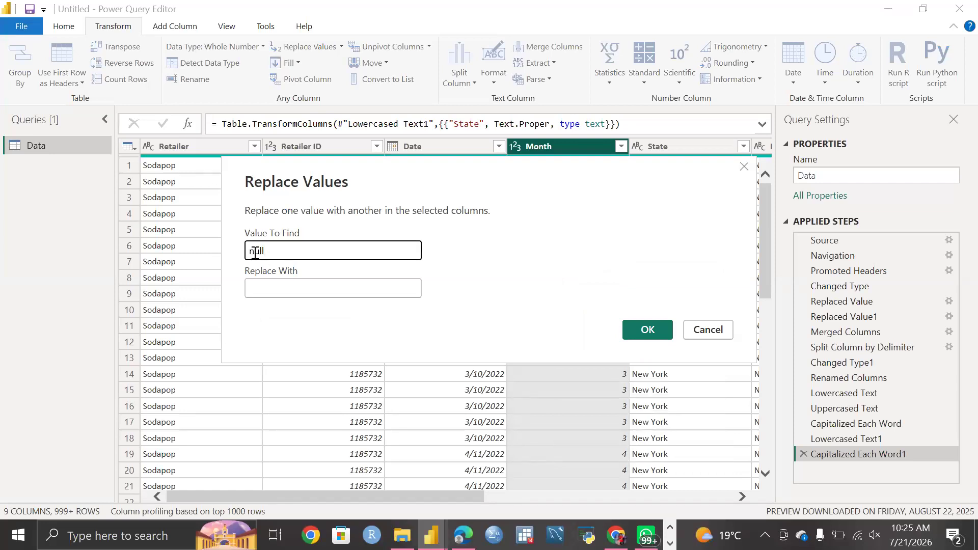
left_click(273, 290)
type("CHECKV")
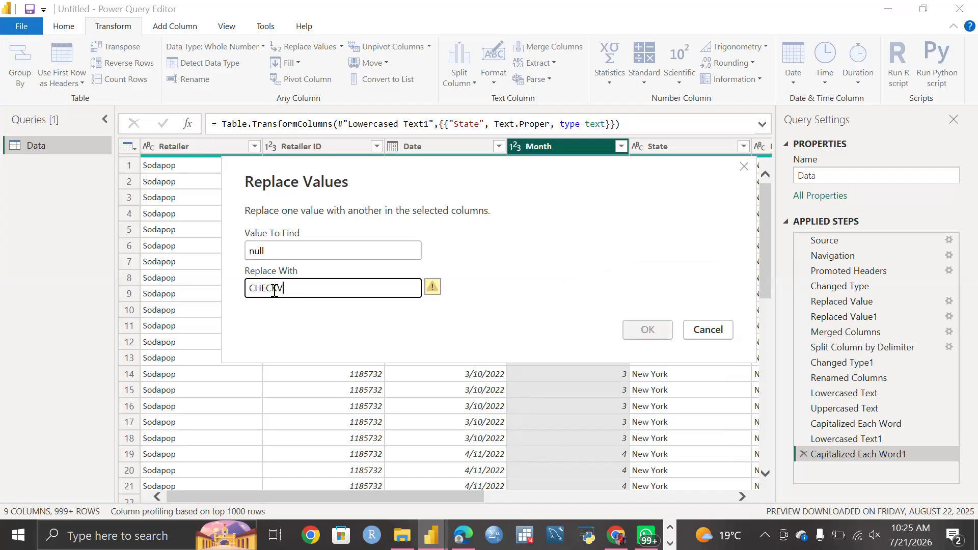
key("BackSpace")
type("VA")
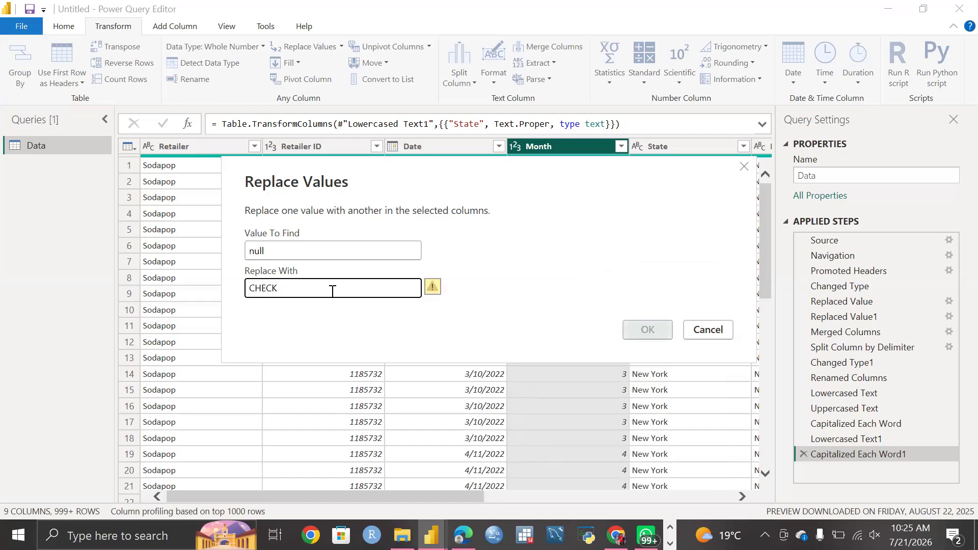
type("LUE")
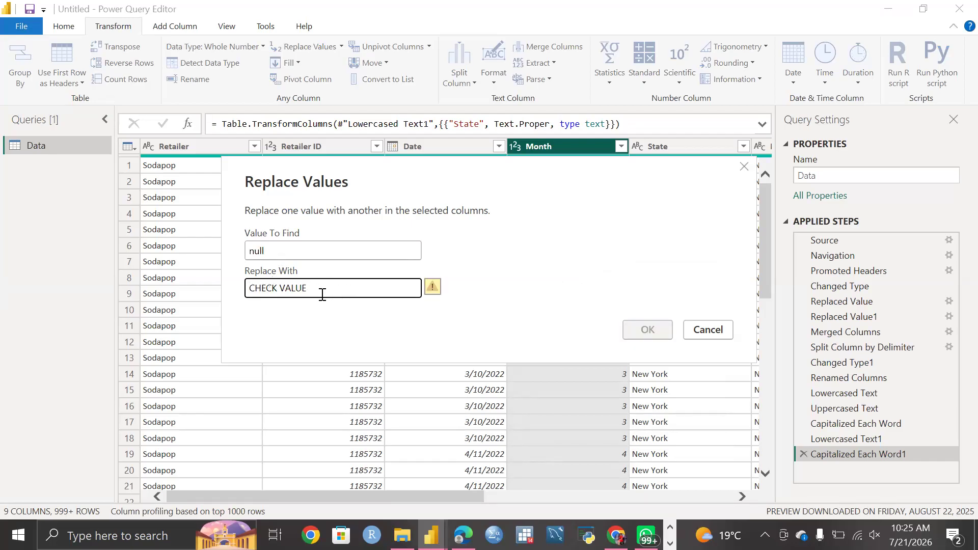
left_click(702, 330)
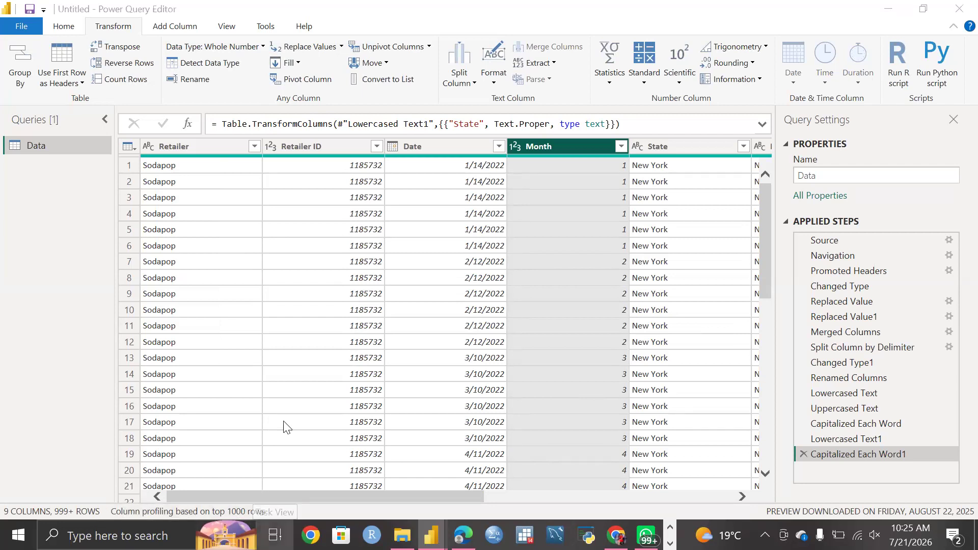
Switch to the Data Cleaning workbook in Excel and inspect the Profit Margin formula in cell L6.
key("super+Tab")
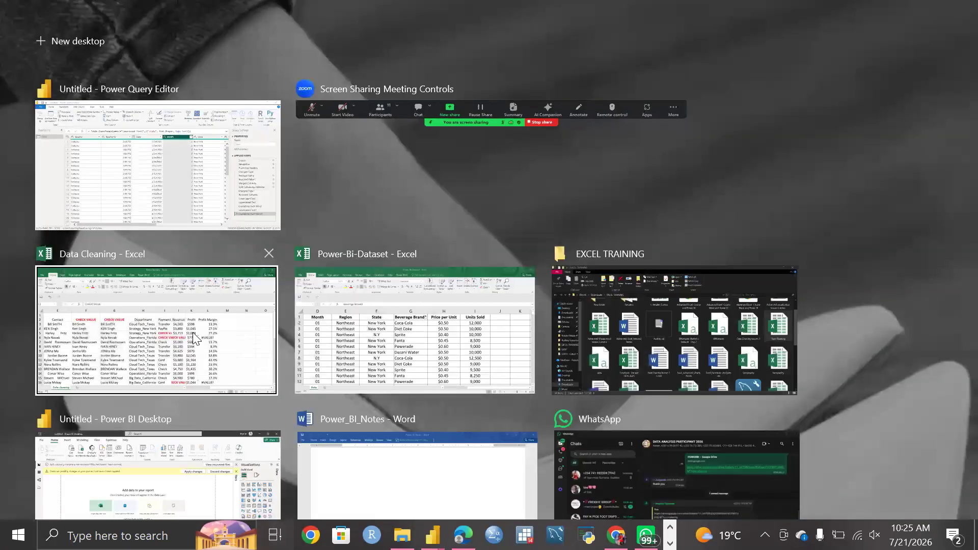
left_click(193, 332)
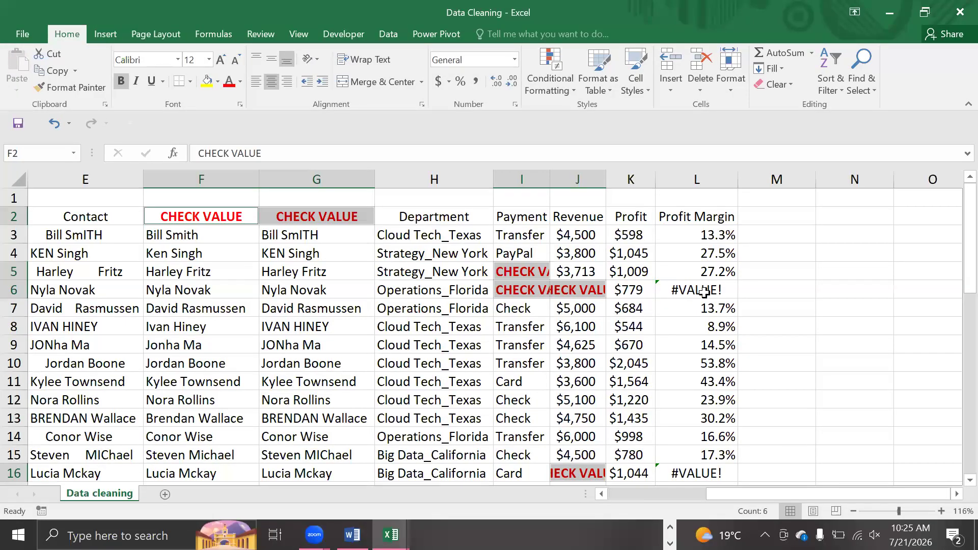
left_click(705, 291)
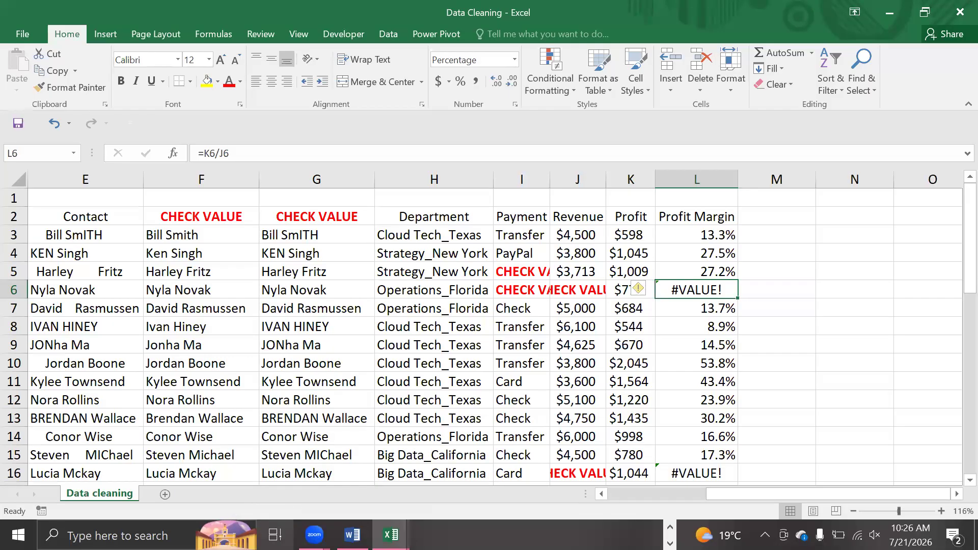
Return to the Power Query Editor and look over the replace options available for the Date column.
left_click(275, 535)
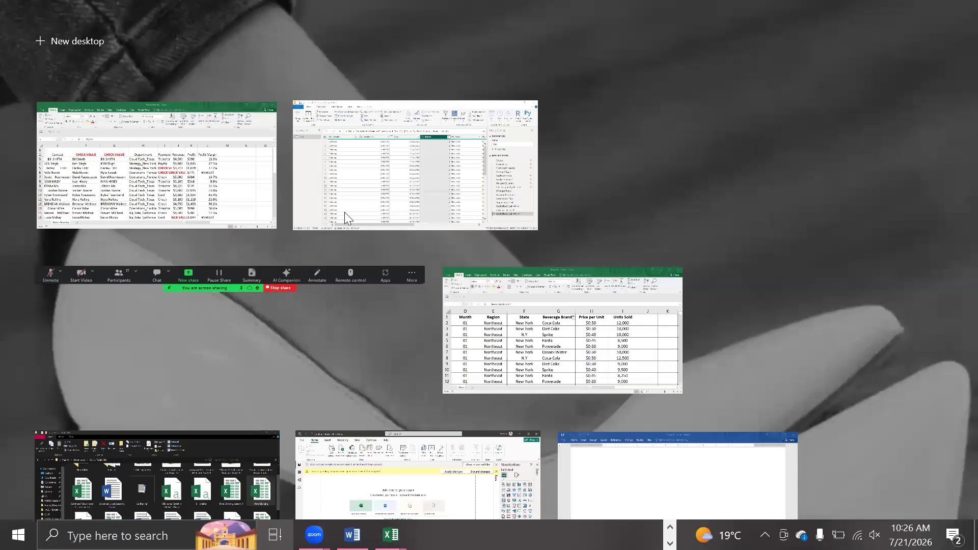
left_click(384, 205)
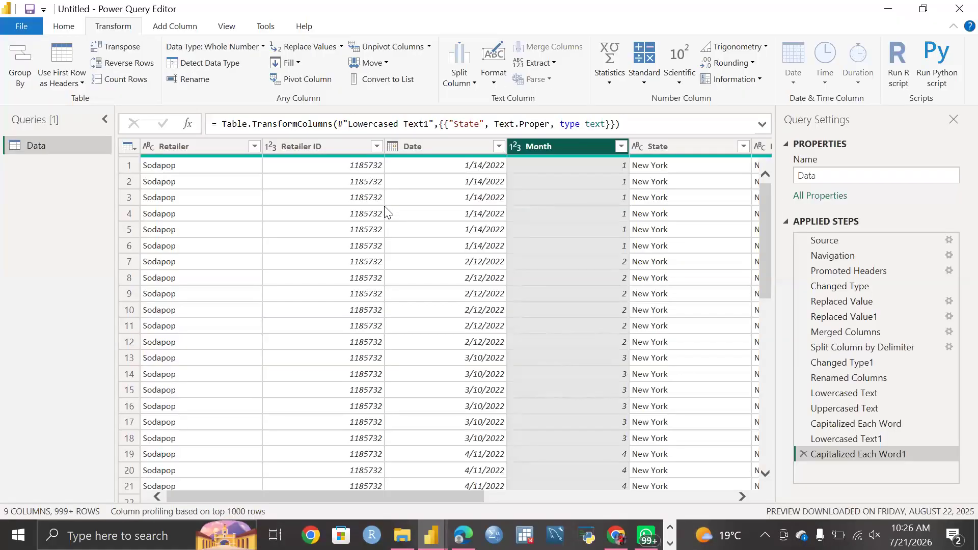
left_click(438, 146)
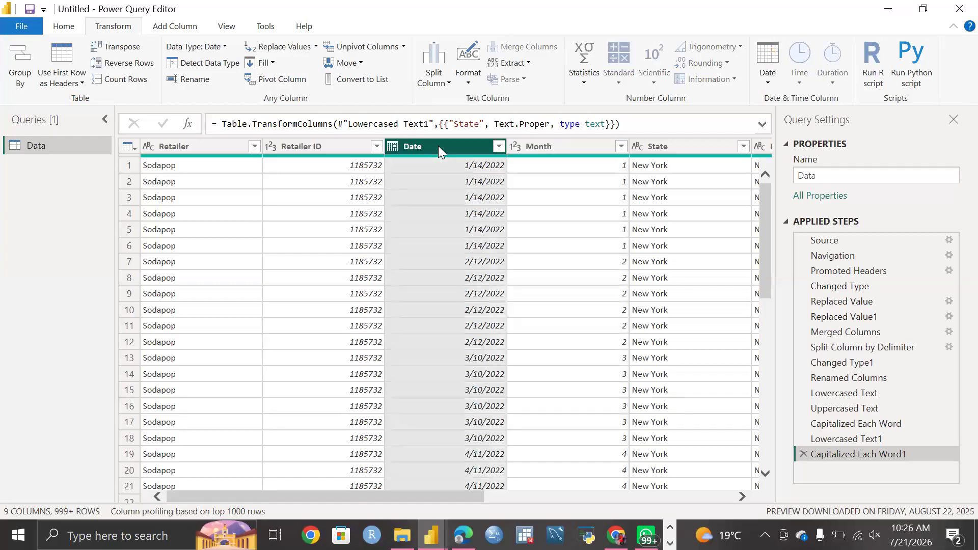
right_click(438, 145)
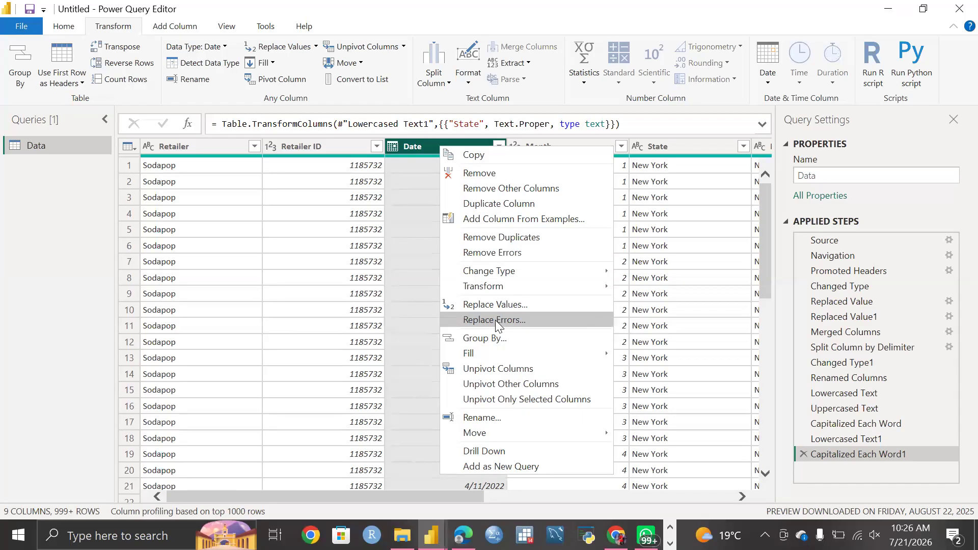
left_click(280, 249)
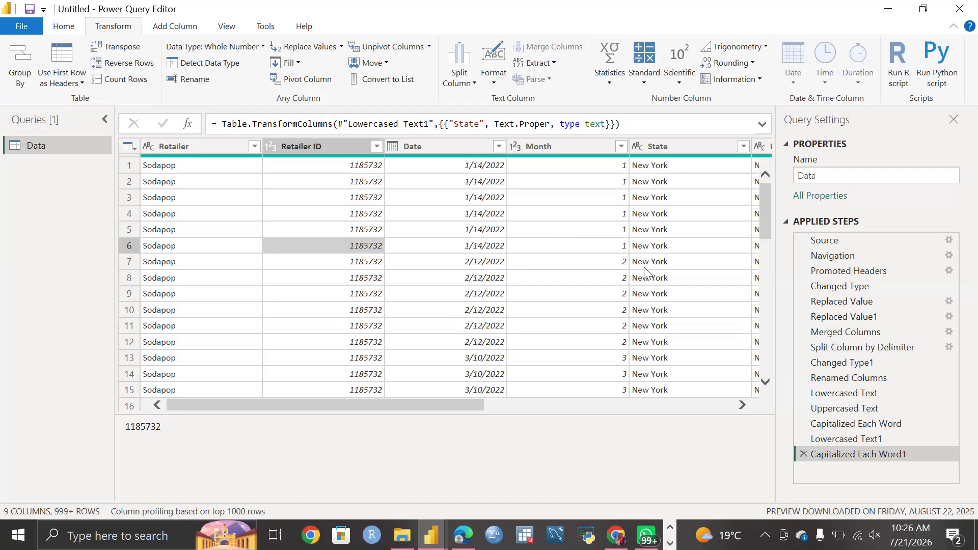
Review the data types that can be assigned to the Price per Unit column.
scroll(644, 267, "right", 5)
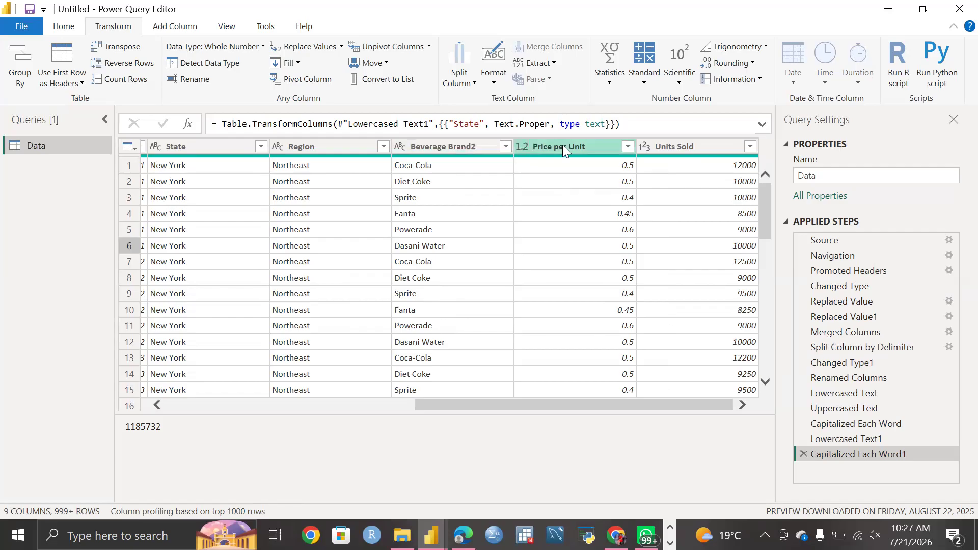
left_click(518, 147)
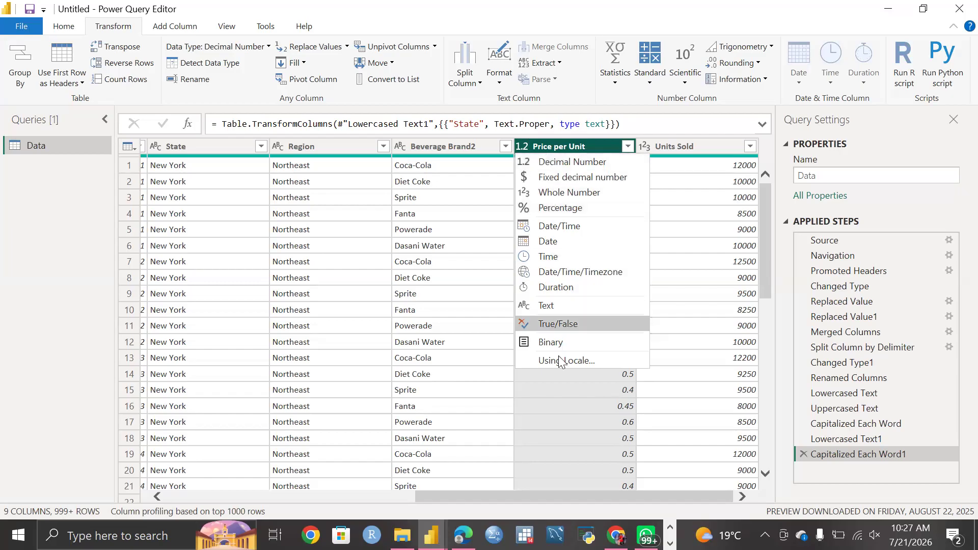
left_click(565, 416)
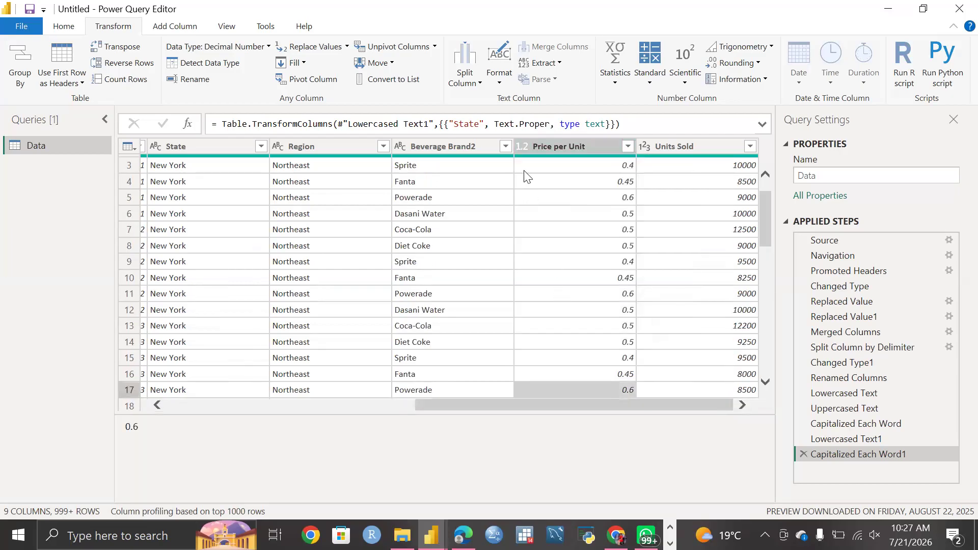
left_click(520, 146)
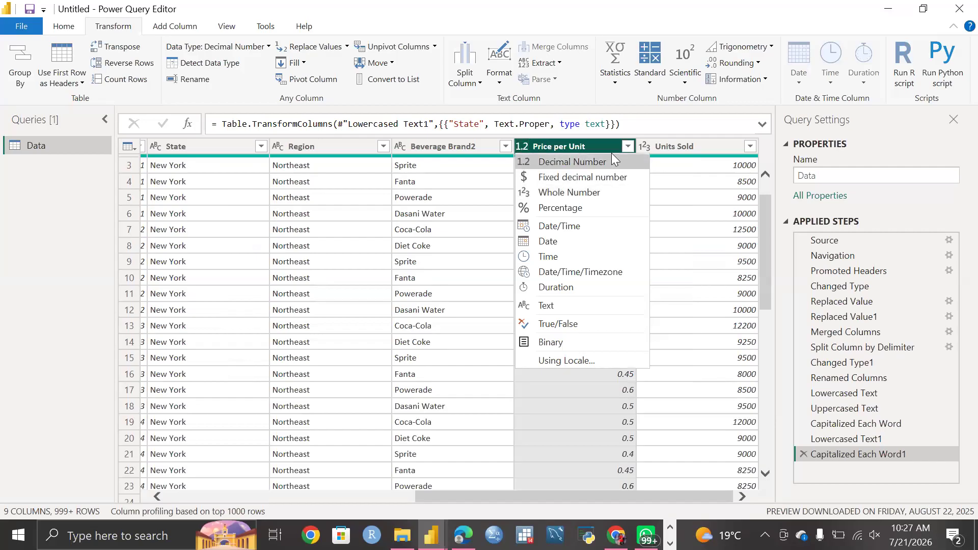
Set the data type of the Beverage Brand2 column to Text.
left_click(400, 147)
left_click(399, 148)
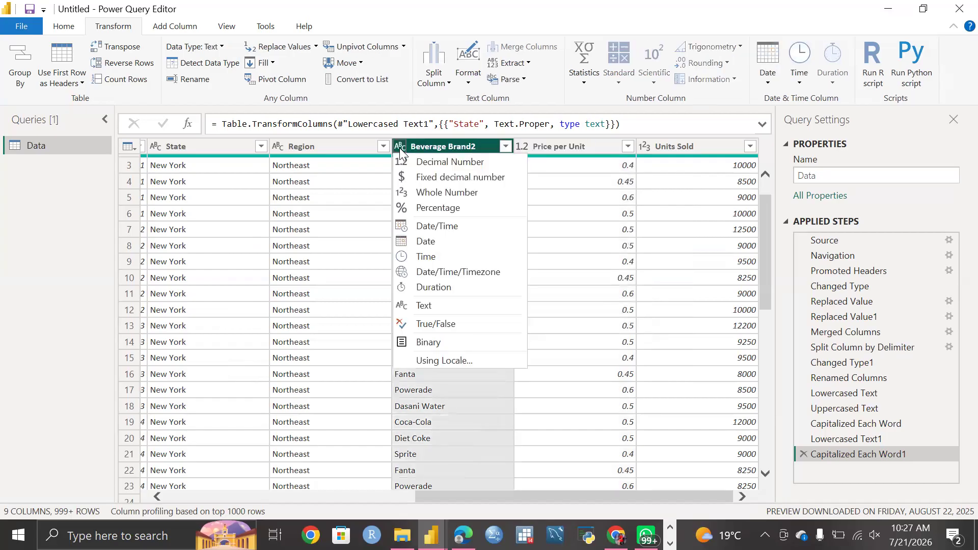
left_click(446, 305)
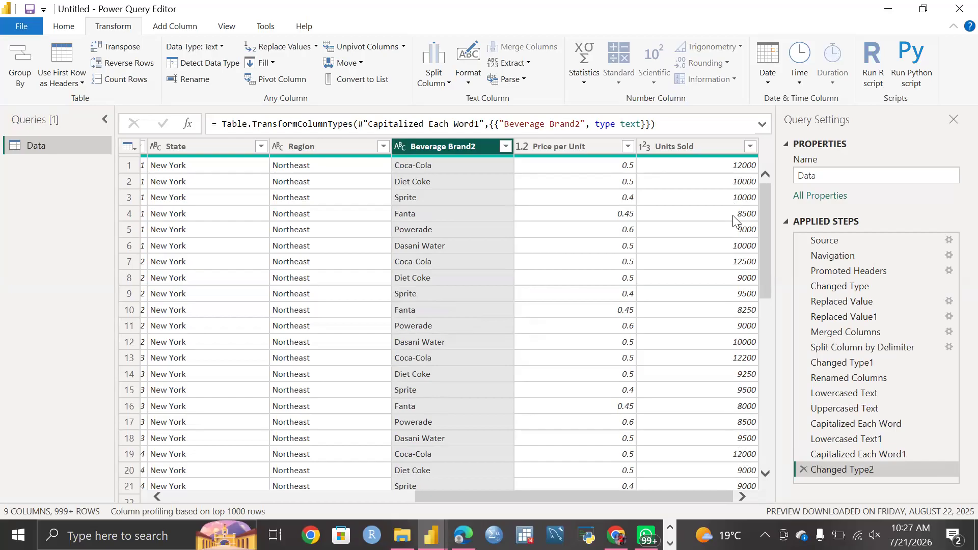
Review the data types offered for the Units Sold column and compare it with the Price per Unit column.
left_click(645, 148)
left_click(643, 148)
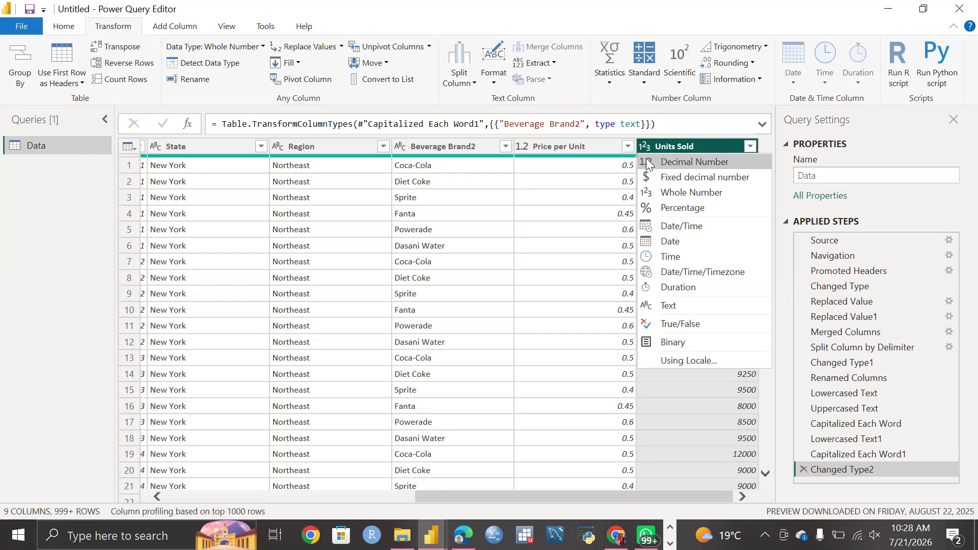
left_click(548, 239)
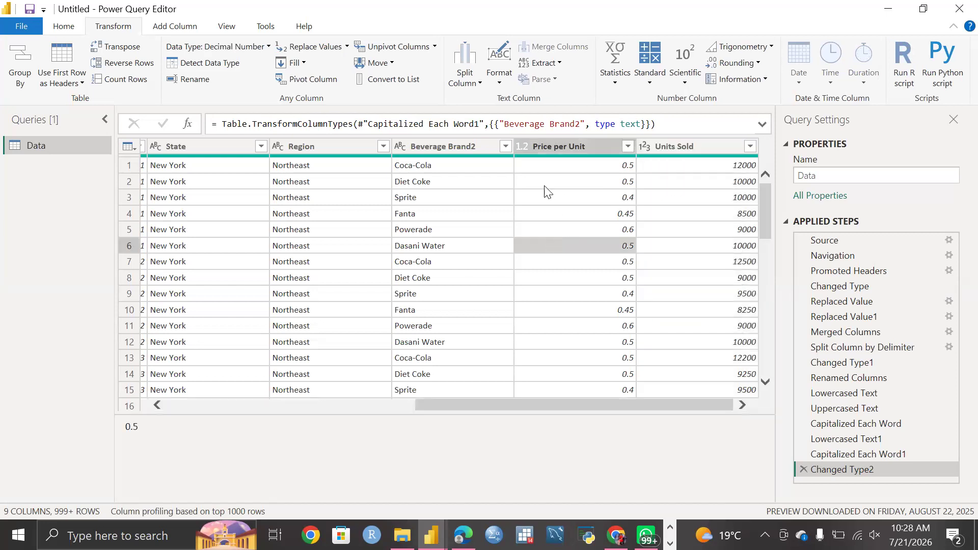
left_click(580, 149)
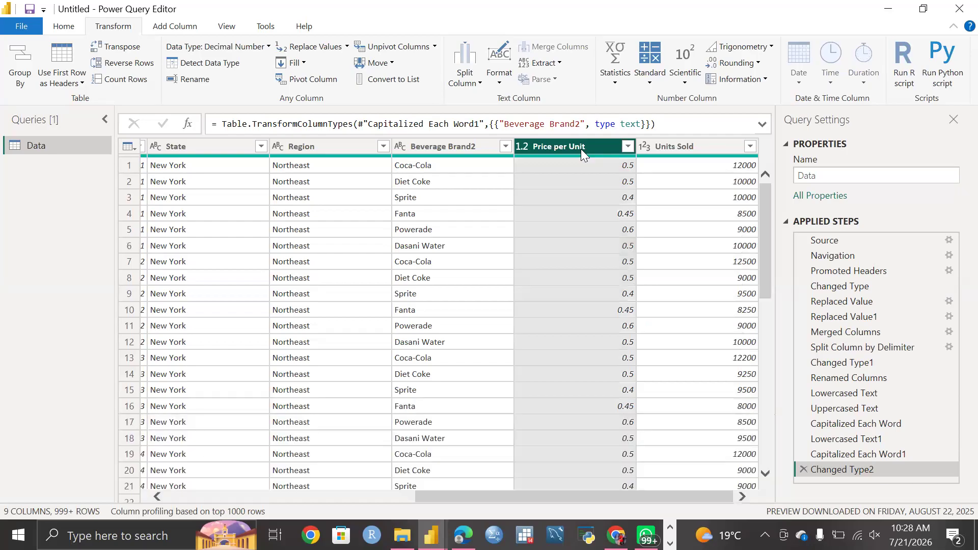
left_click(687, 147)
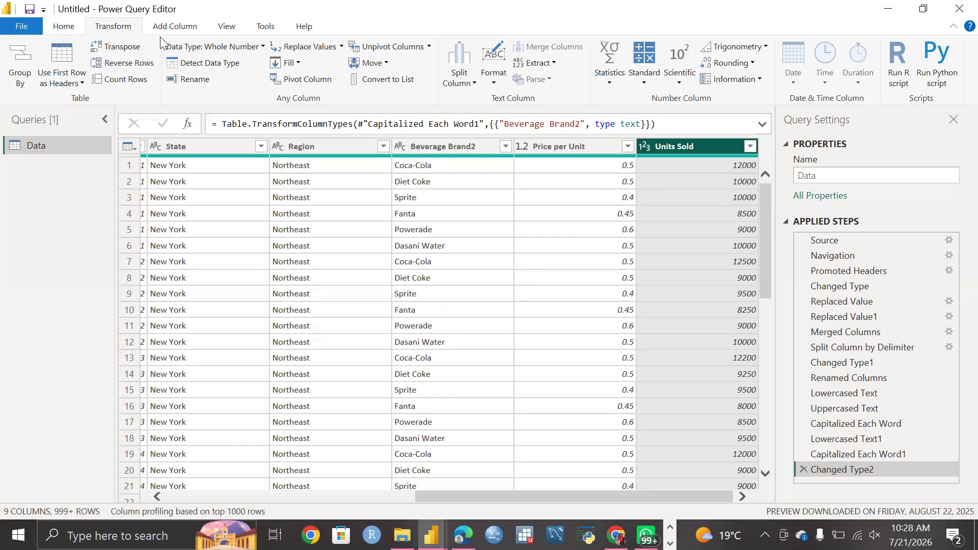
Start adding a custom column to the Data query.
left_click(185, 31)
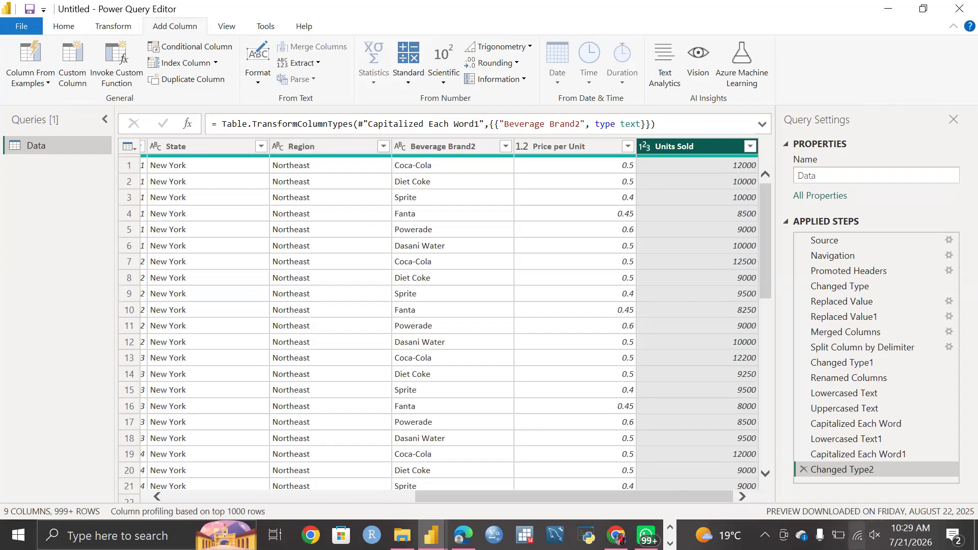
left_click(858, 535)
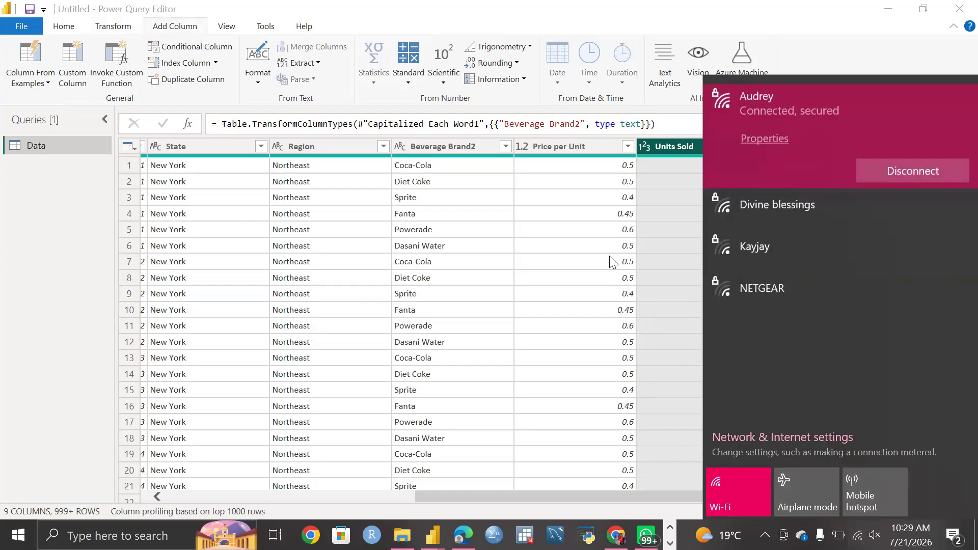
left_click(655, 214)
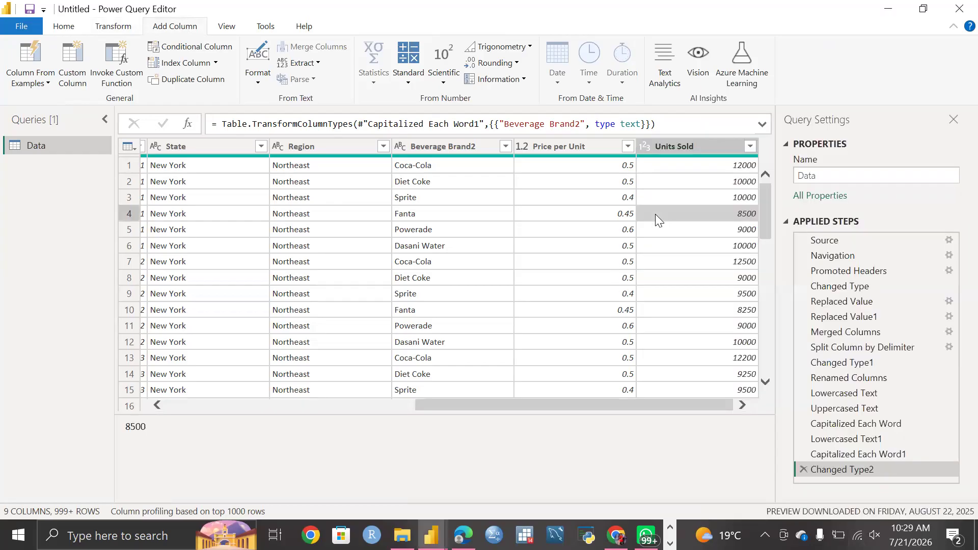
left_click(556, 147)
left_click(690, 145)
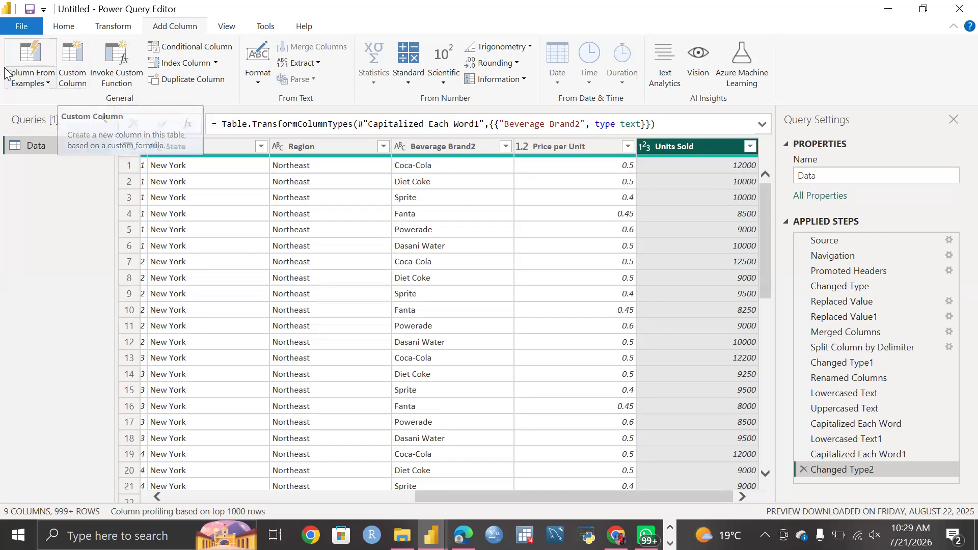
left_click(68, 60)
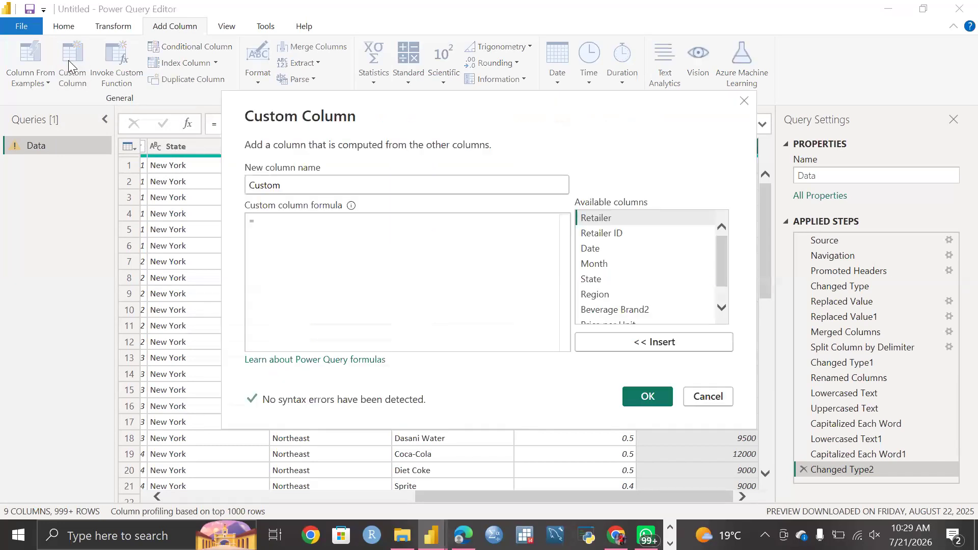
Build the custom column formula as [Price per Unit]*[Units Sold] from the available columns.
left_click(294, 185)
left_click_drag(294, 185, 248, 191)
left_click(259, 220)
left_click_drag(718, 260, 724, 306)
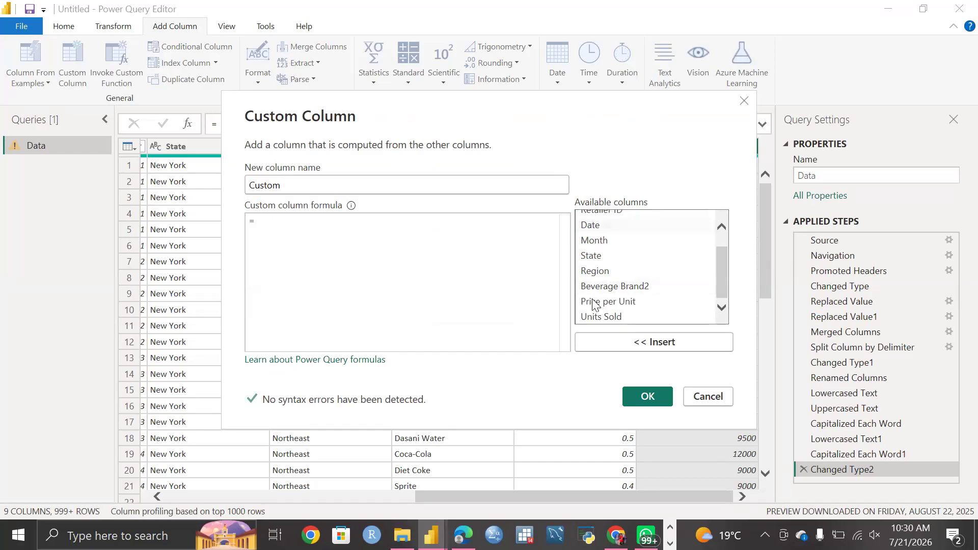
left_click_drag(717, 268, 714, 234)
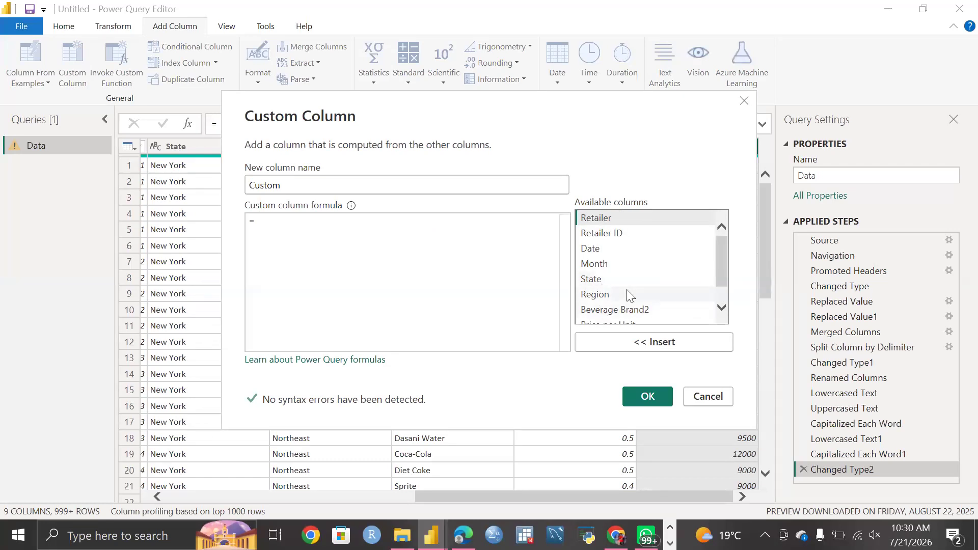
scroll(628, 291, "down", 1)
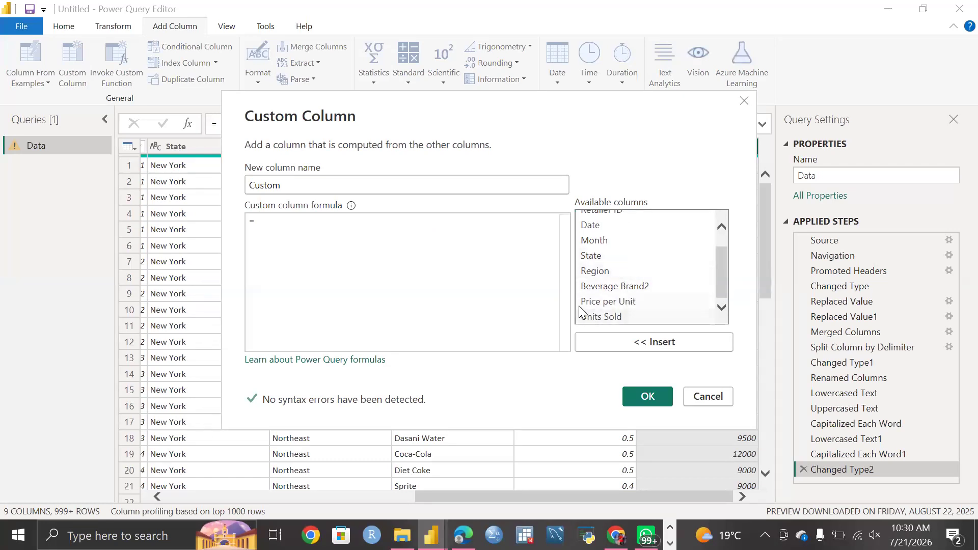
scroll(627, 289, "up", 1)
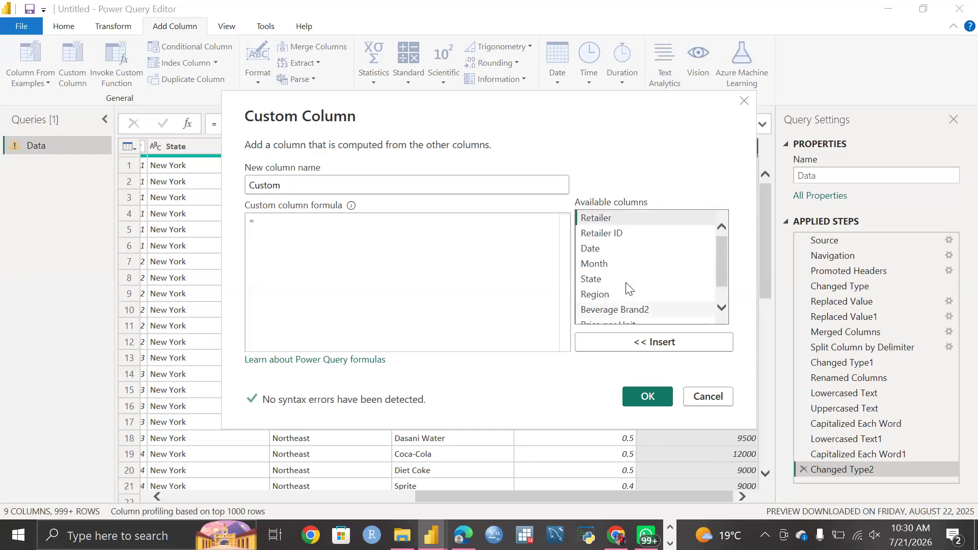
scroll(628, 289, "down", 1)
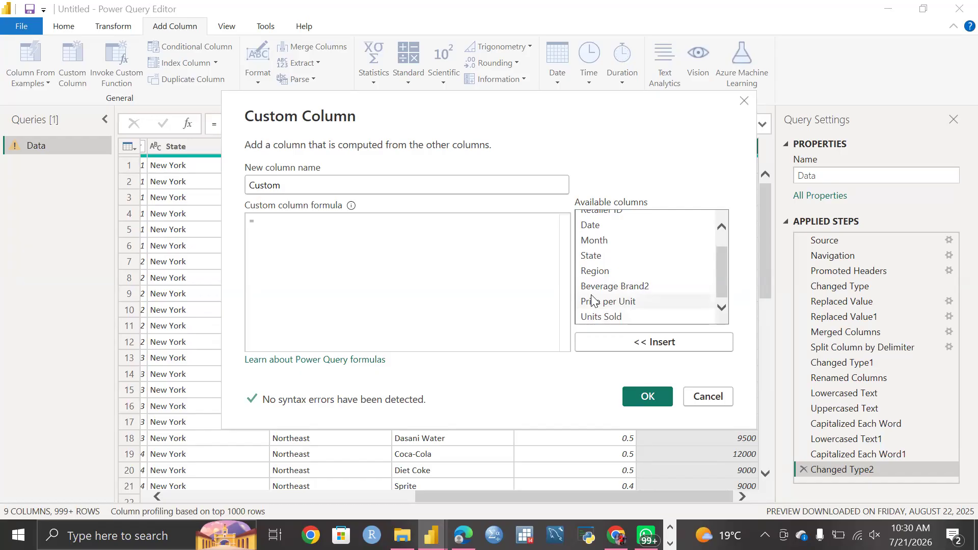
double_click(592, 302)
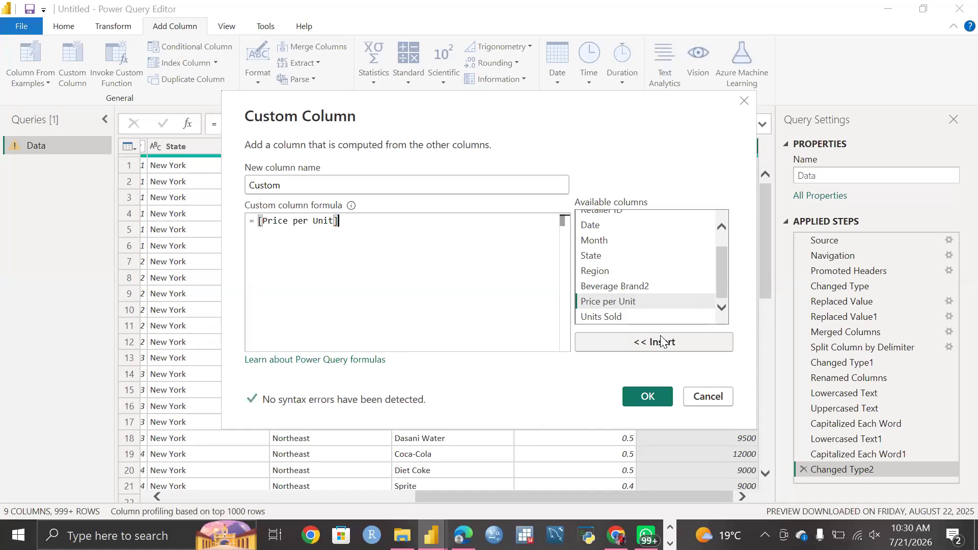
type("*")
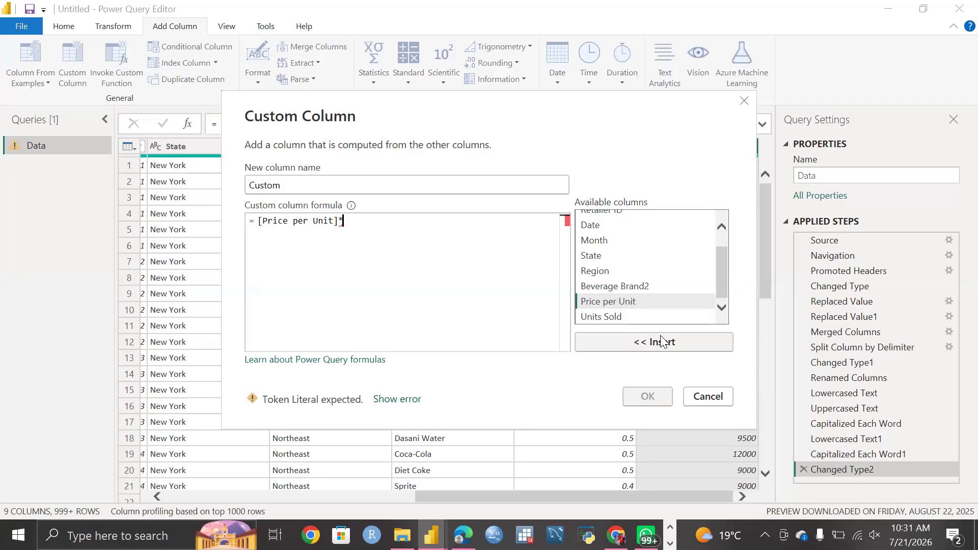
left_click(602, 317)
double_click(600, 316)
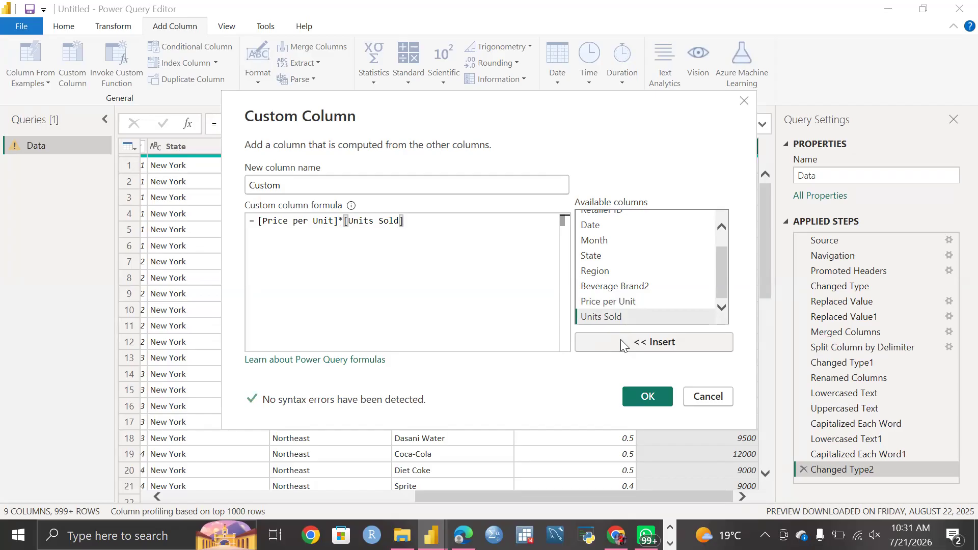
Name the custom column Revenue, add it to the table, and set its data type to Whole Number.
double_click(265, 185)
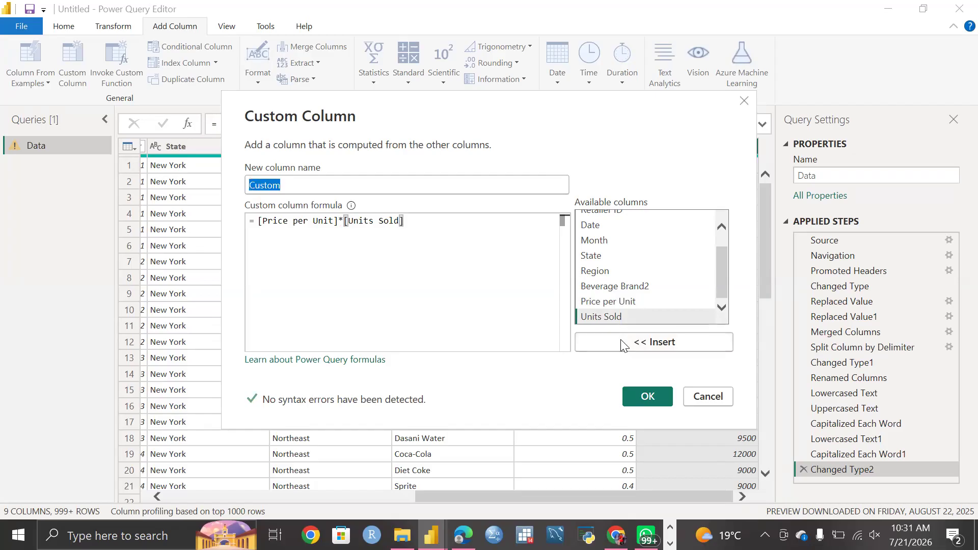
type("R")
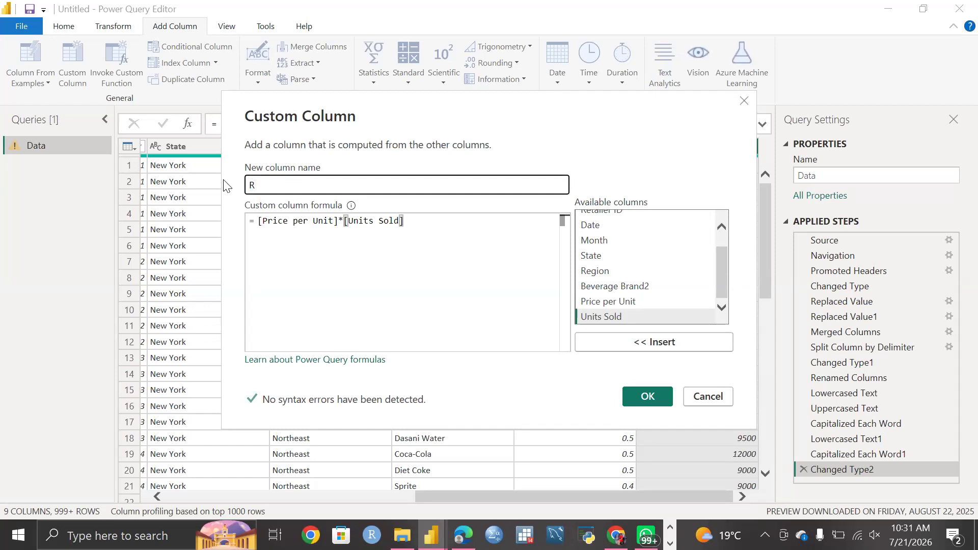
type("evenue")
left_click(658, 395)
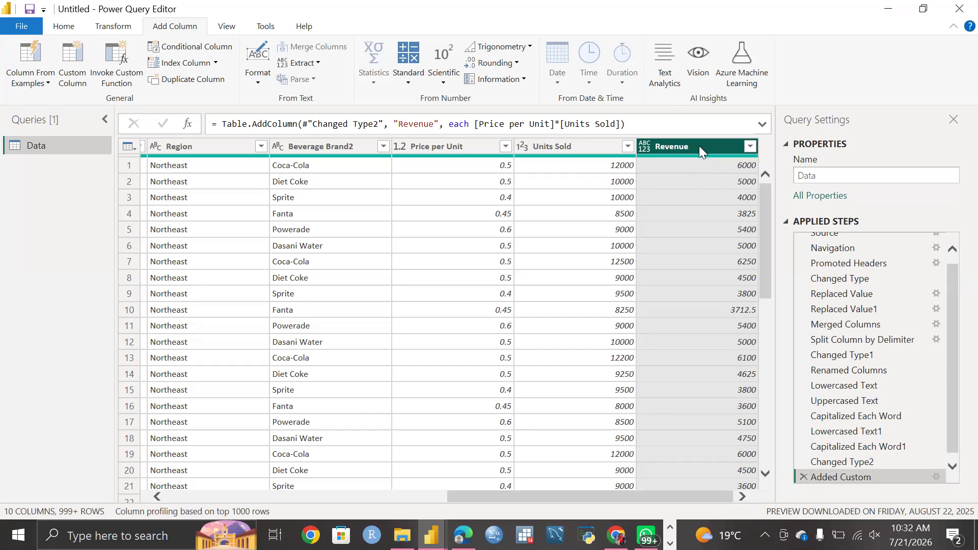
left_click(645, 145)
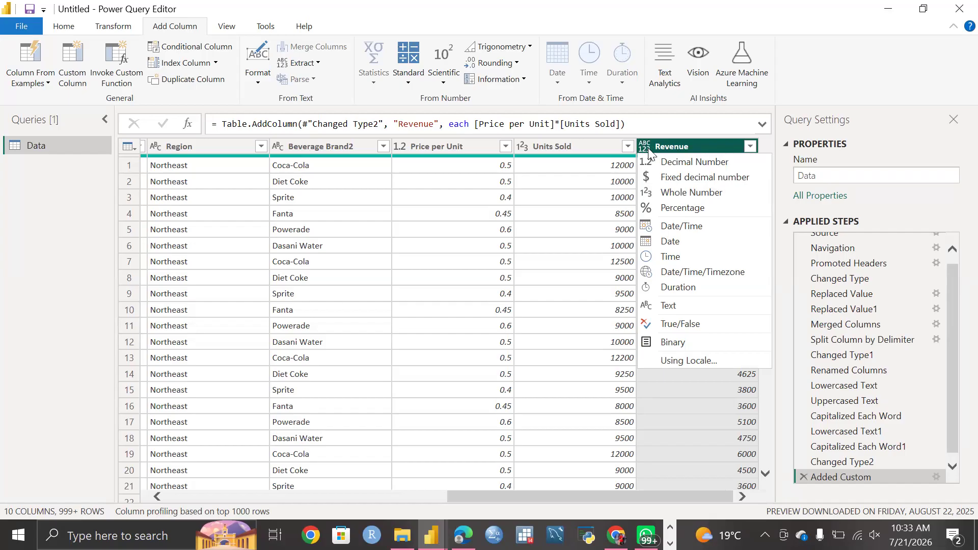
left_click(726, 196)
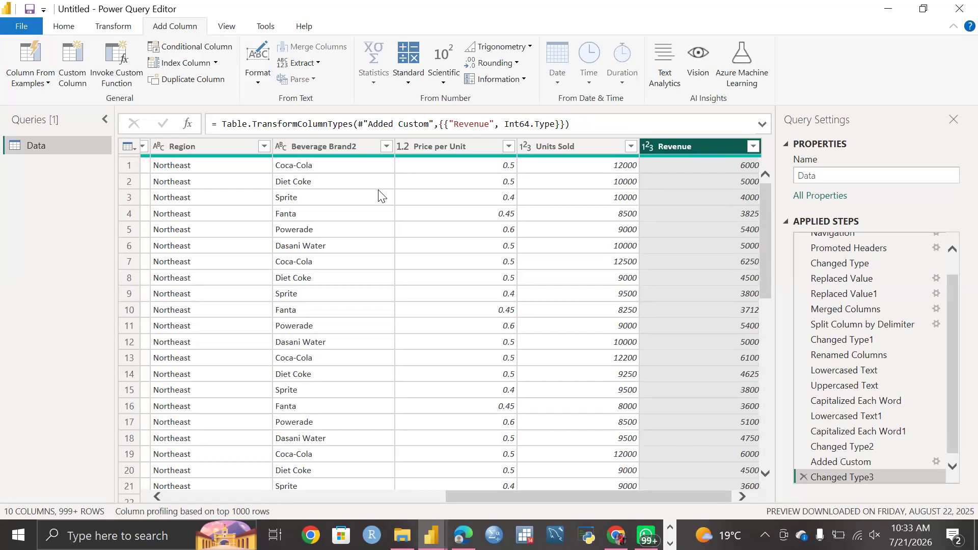
Examine the Date column and how the Month column stores its months down the rows.
scroll(380, 195, "left", 10)
left_click(409, 167)
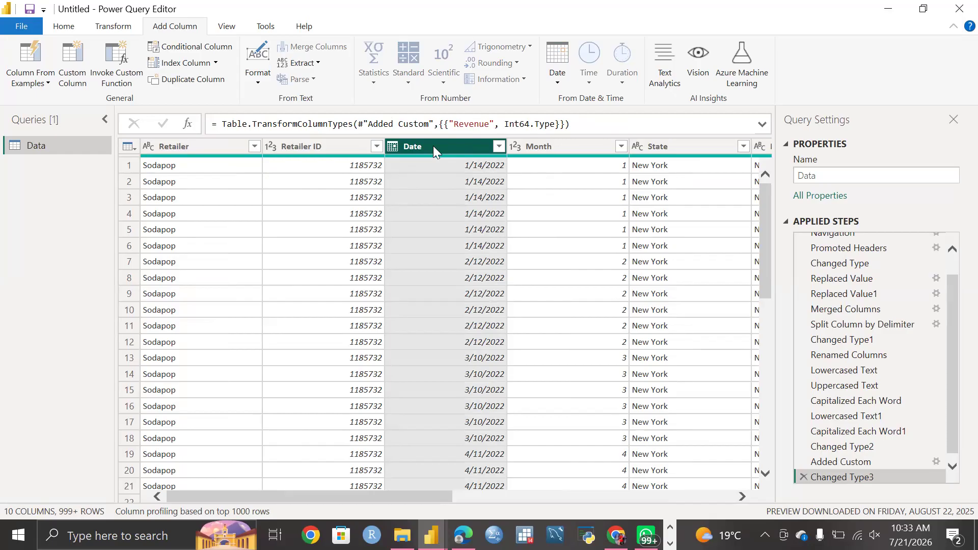
left_click(579, 145)
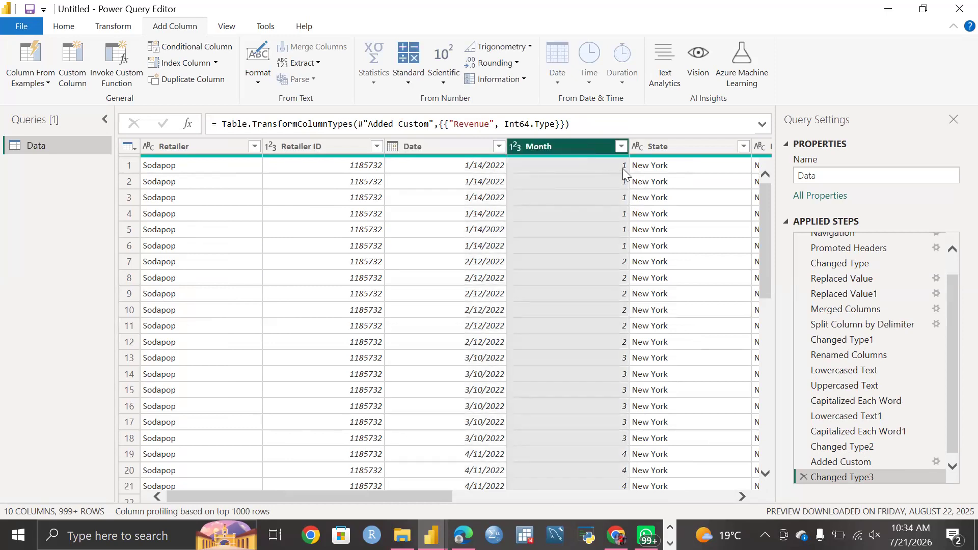
scroll(593, 306, "down", 10)
scroll(592, 306, "down", 4)
scroll(593, 306, "up", 12)
scroll(593, 308, "up", 2)
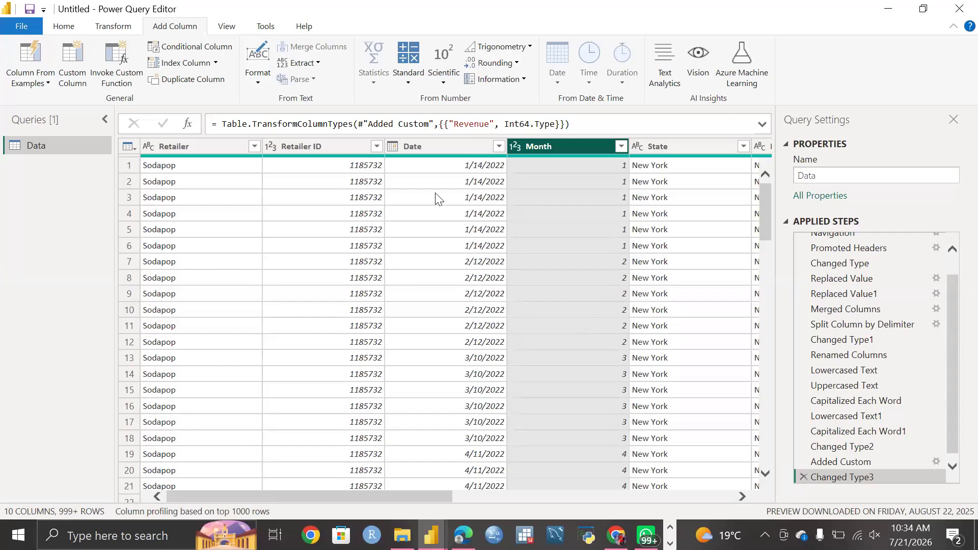
Add a column with the name of the month extracted from the Date column.
left_click(424, 146)
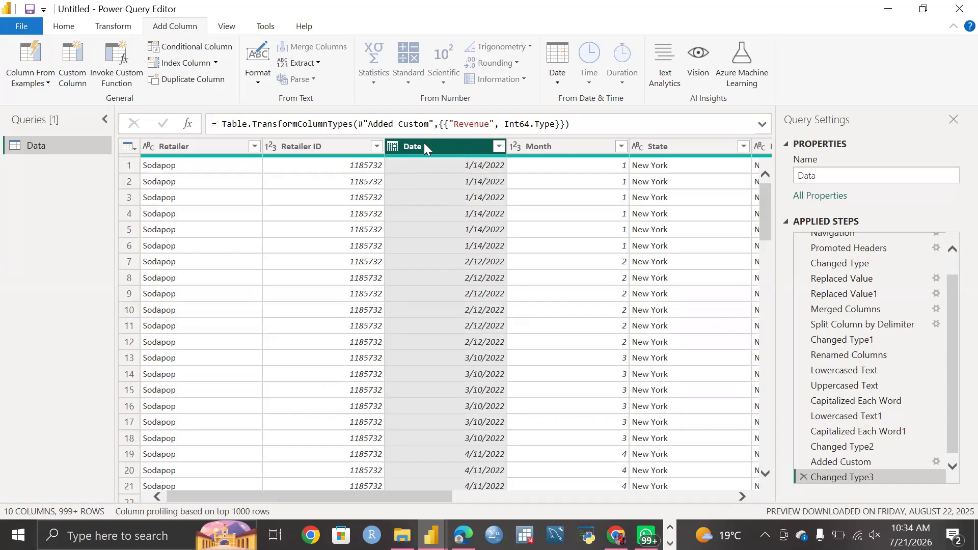
scroll(502, 260, "right", 6)
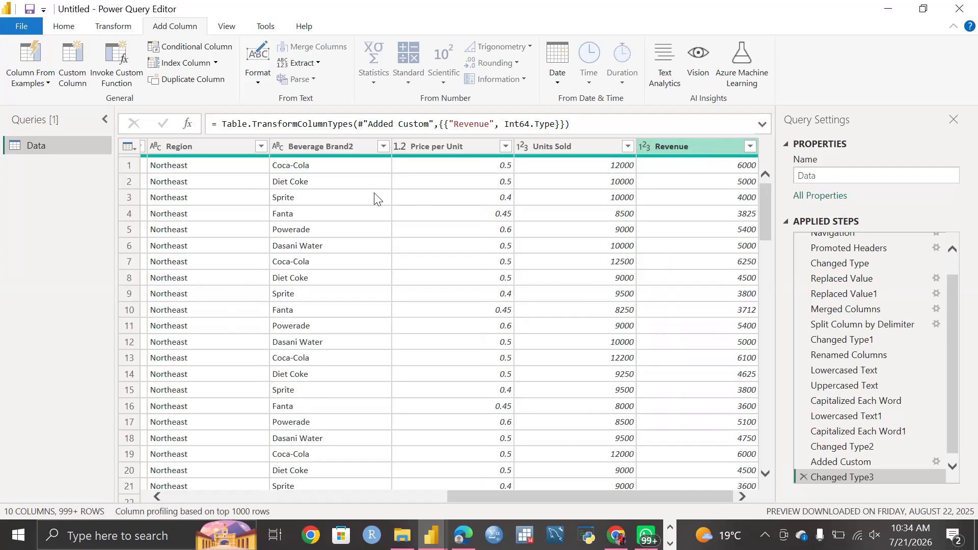
scroll(376, 196, "left", 5)
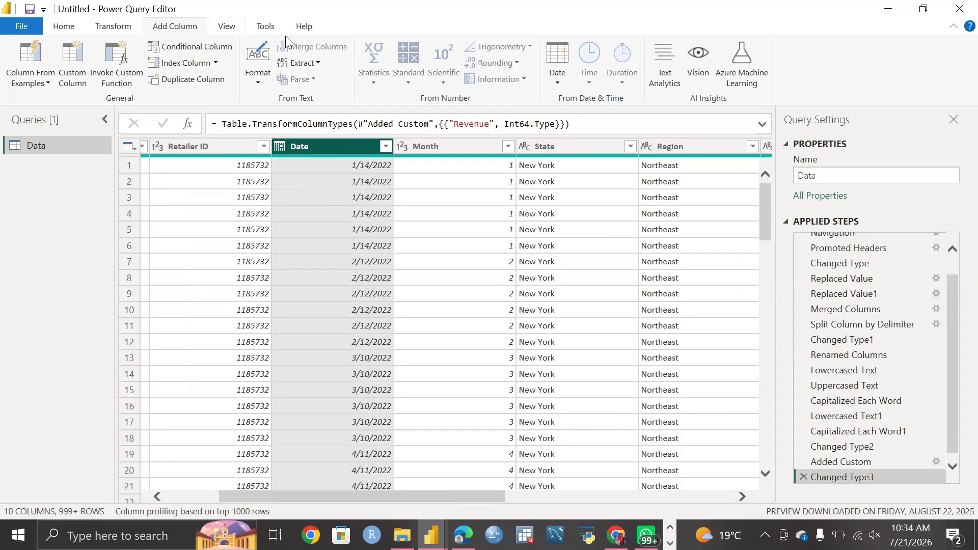
left_click(555, 83)
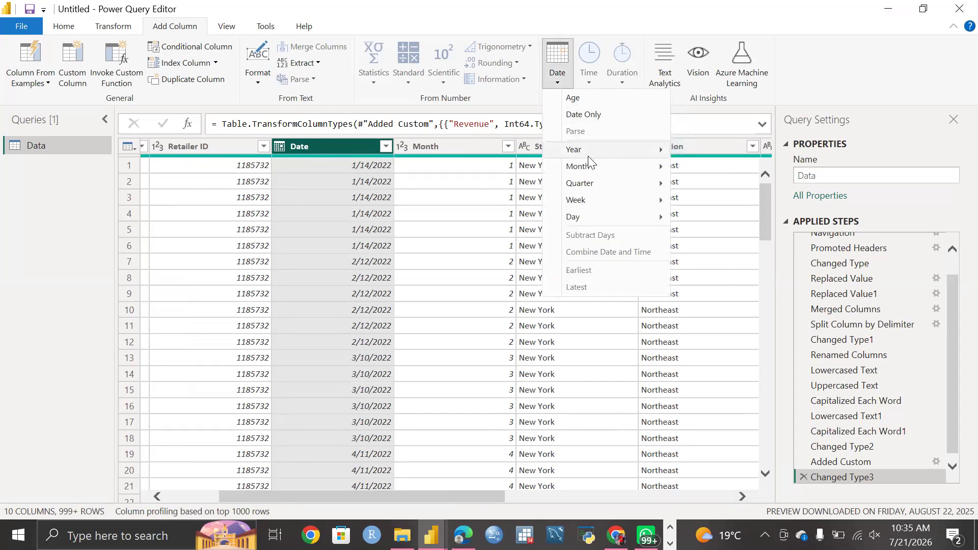
mouse_move(597, 168)
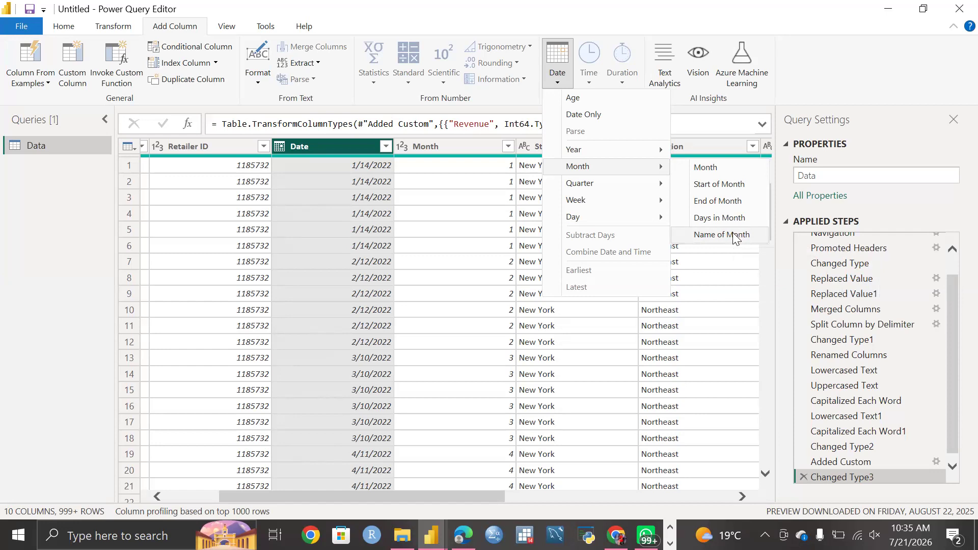
left_click(736, 235)
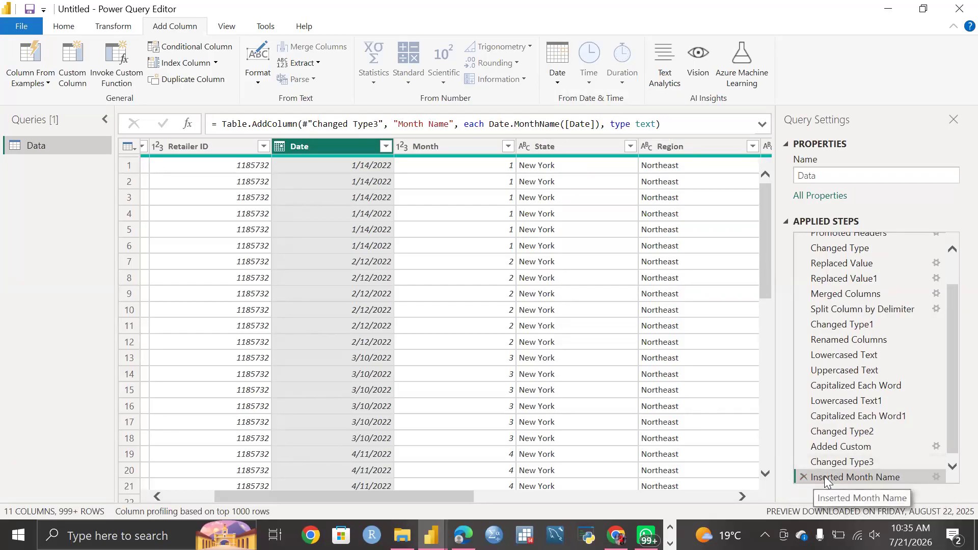
scroll(660, 332, "right", 10)
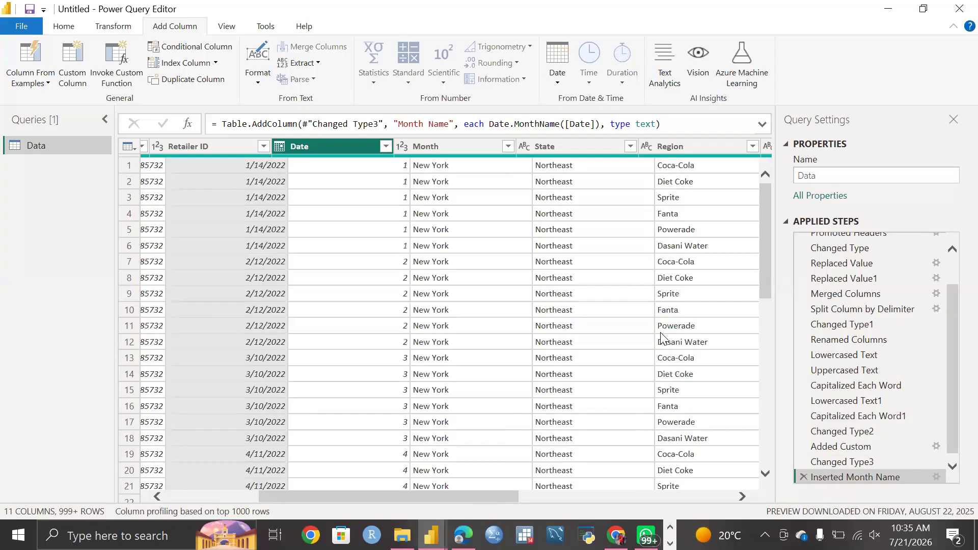
scroll(660, 332, "right", 2)
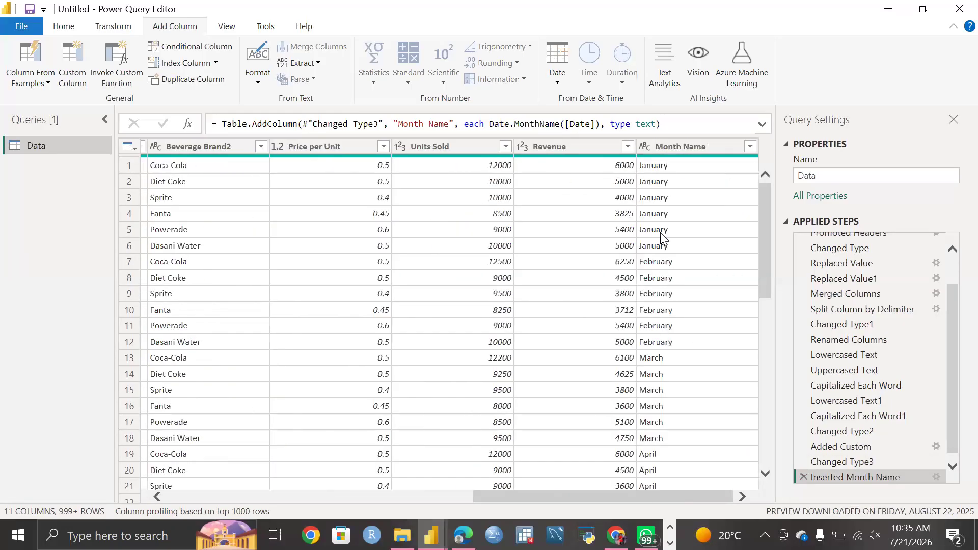
Set the data type of the Month Name column to Text.
left_click(558, 143)
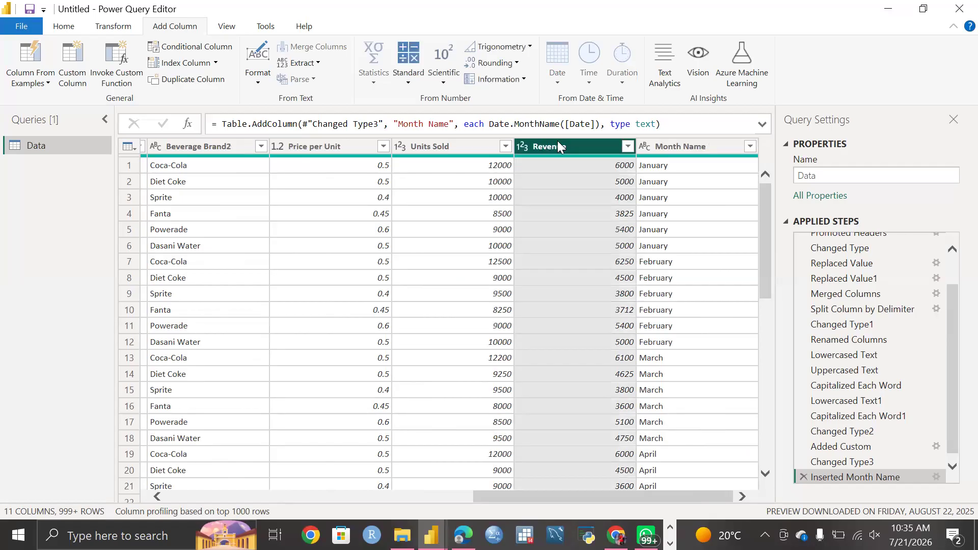
left_click(685, 146)
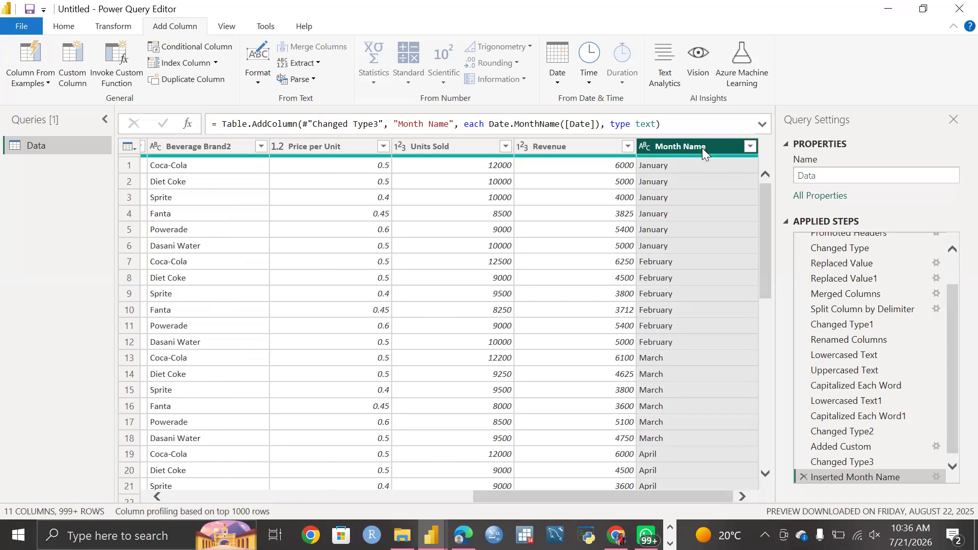
left_click(642, 143)
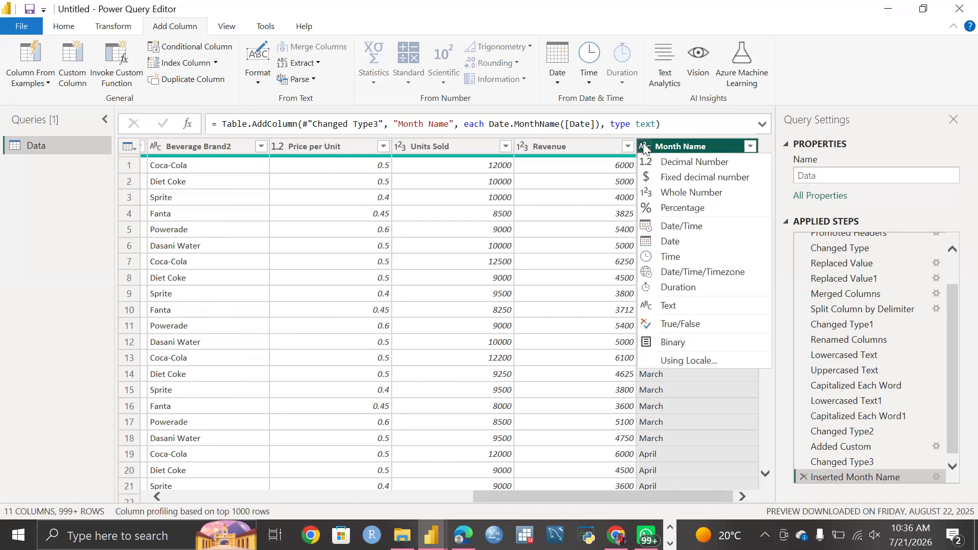
left_click(668, 305)
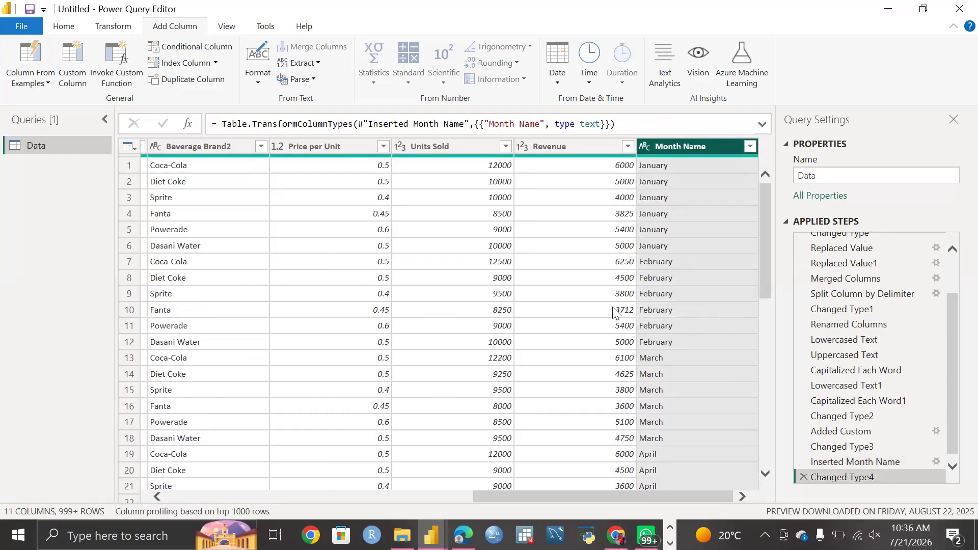
Check the cleaned table from the first to the last column, and close the query editor with its changes applied to the report.
scroll(615, 311, "left", 5)
scroll(615, 312, "left", 5)
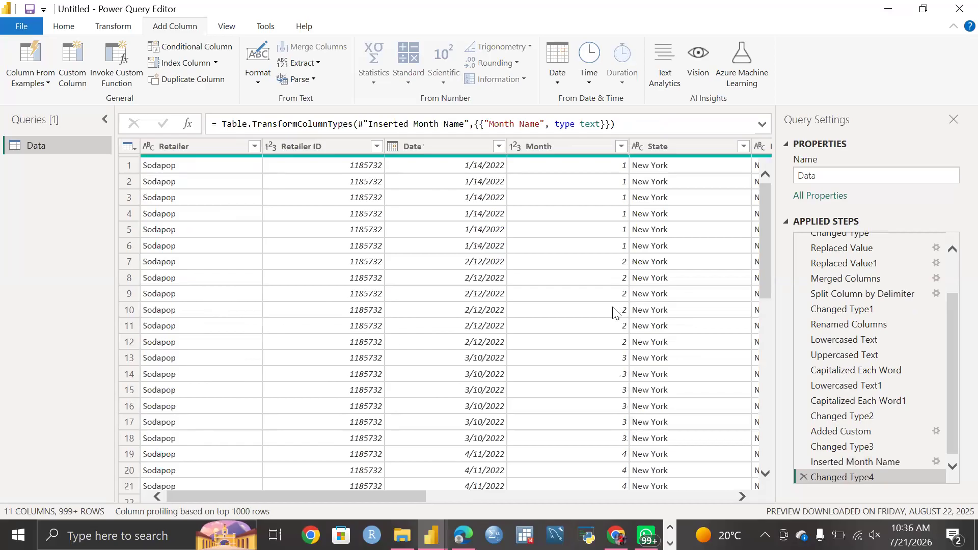
scroll(615, 312, "right", 10)
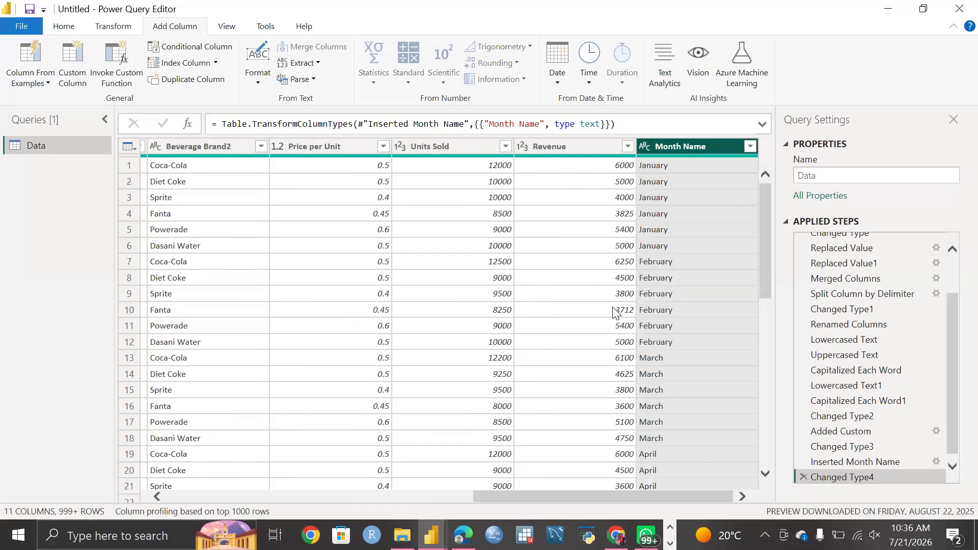
scroll(442, 322, "left", 10)
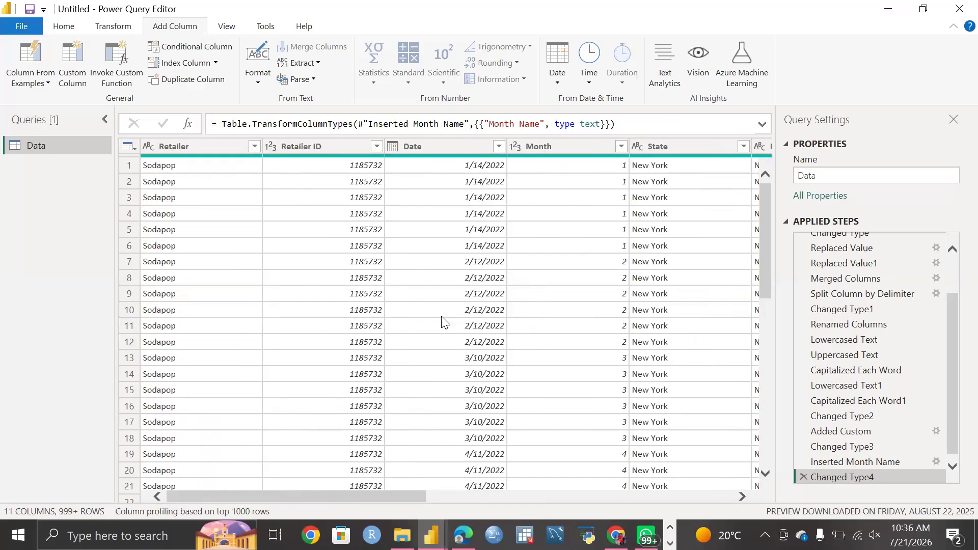
scroll(591, 323, "right", 10)
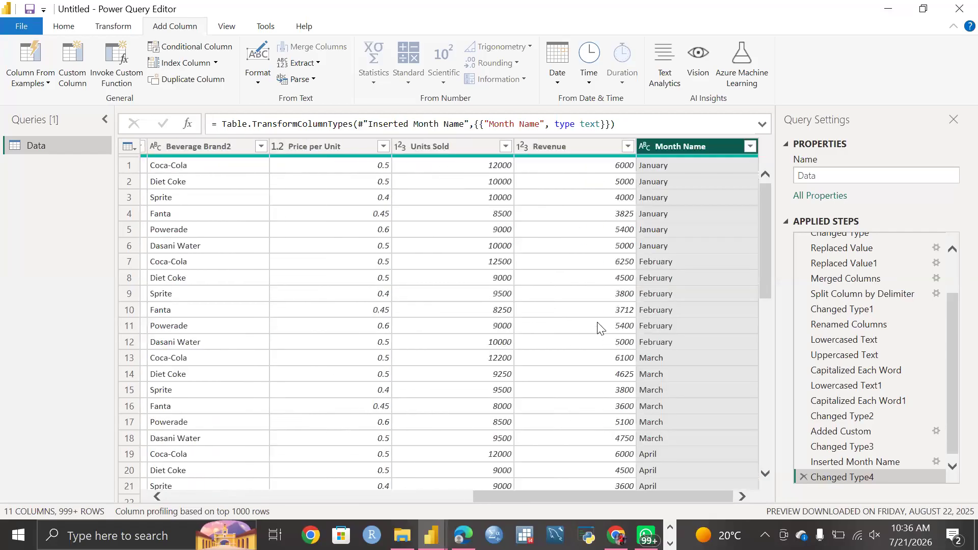
scroll(599, 328, "left", 10)
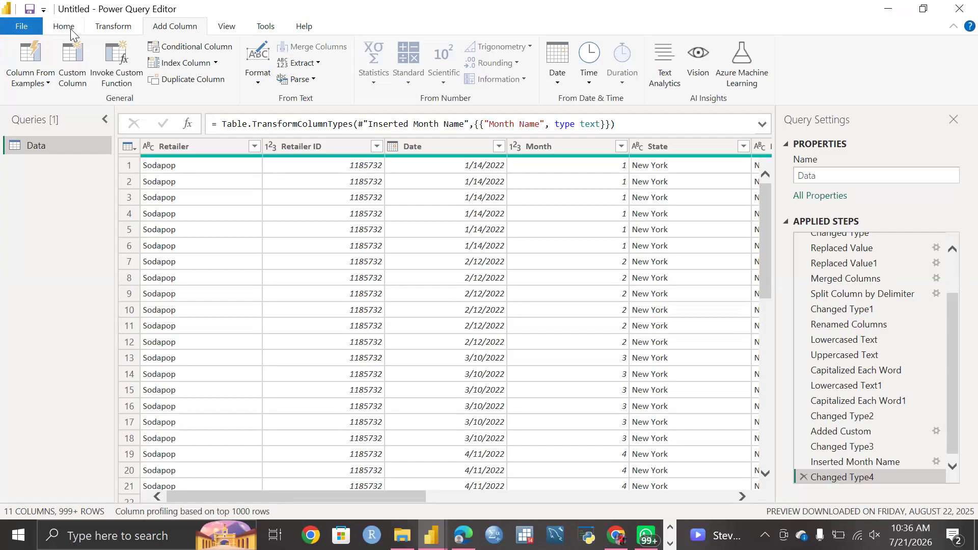
left_click(64, 27)
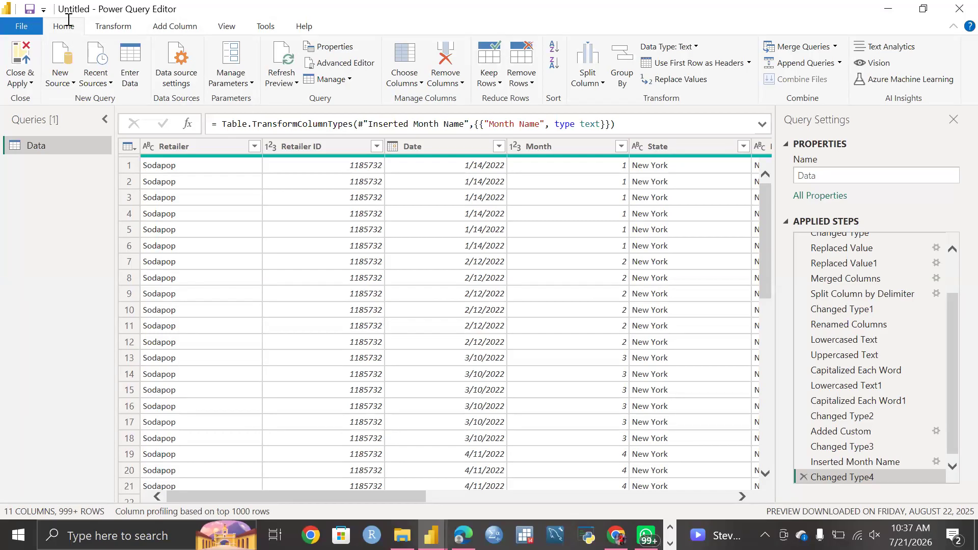
left_click(30, 79)
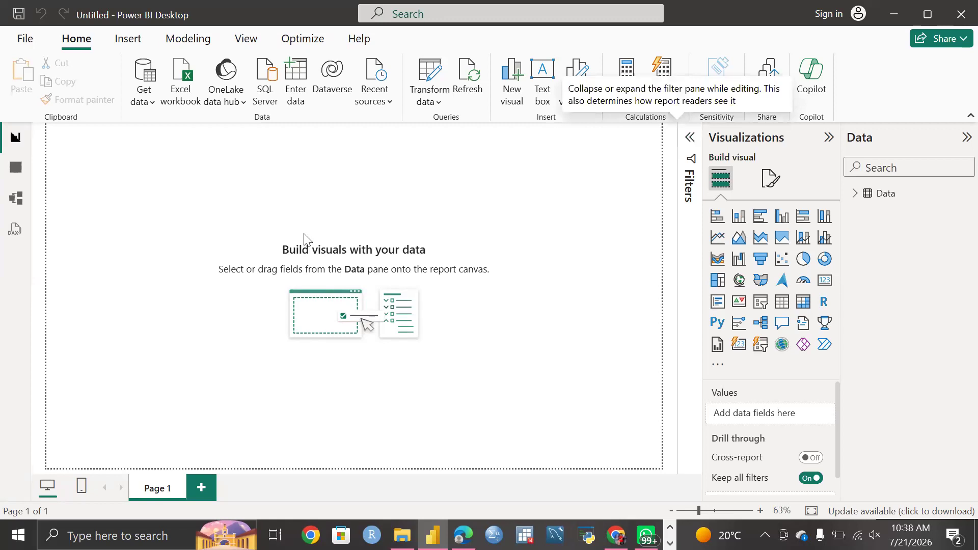
left_click(570, 316)
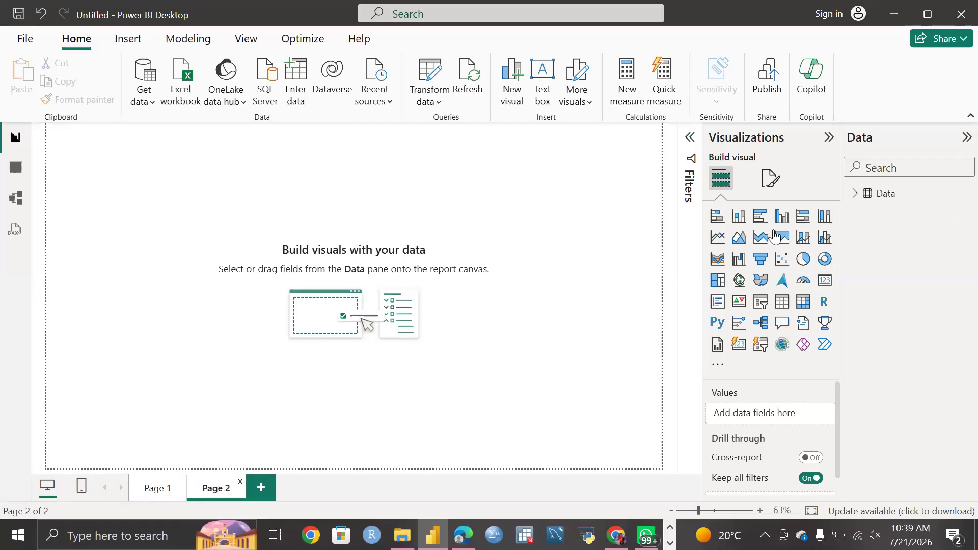
key("Delete")
key("Return")
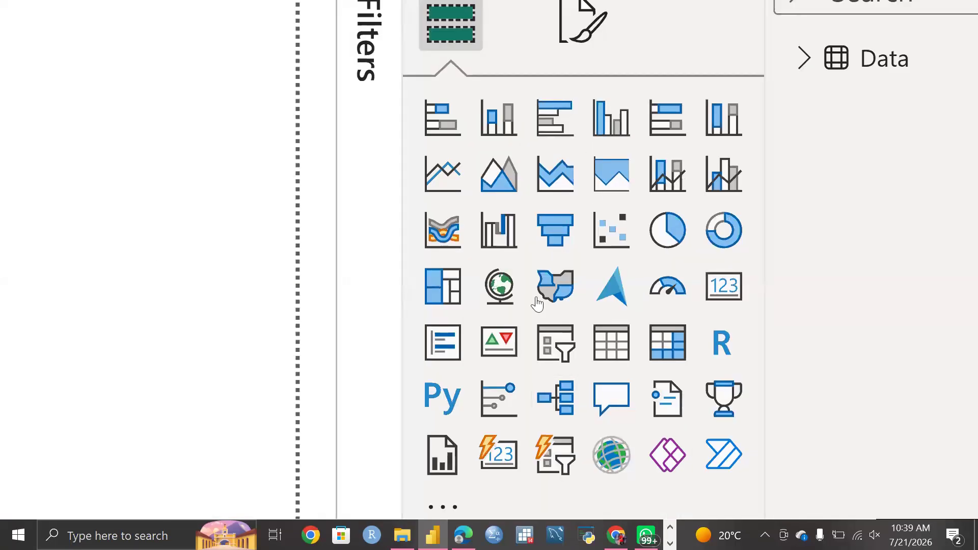
left_click(718, 231)
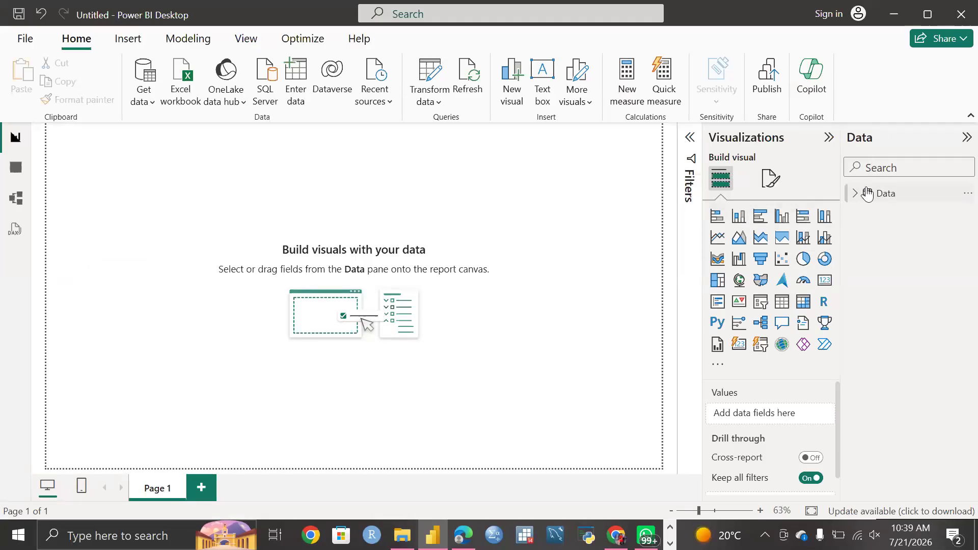
Examine the fields of the Data table in the report, and check its rows and field list in the table view.
mouse_move(867, 194)
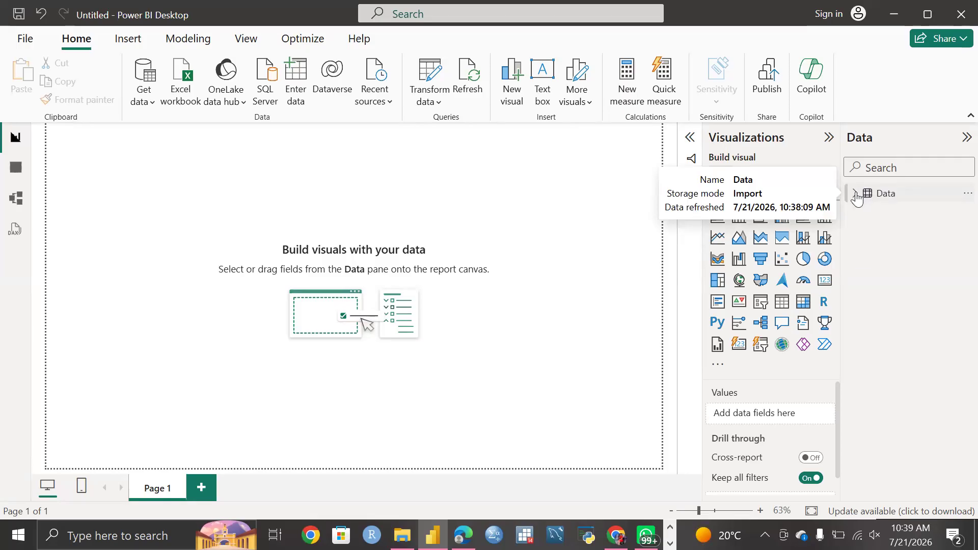
left_click(856, 196)
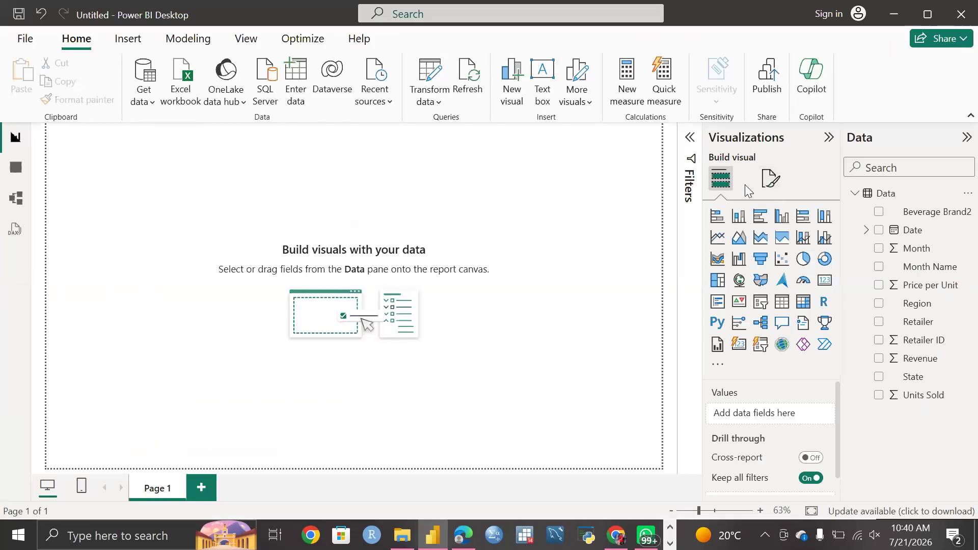
left_click(18, 168)
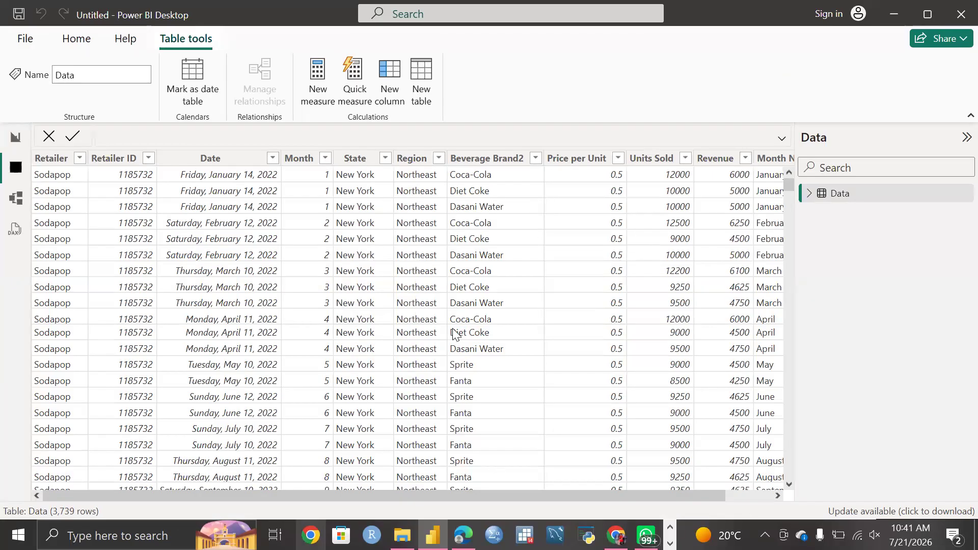
left_click(808, 197)
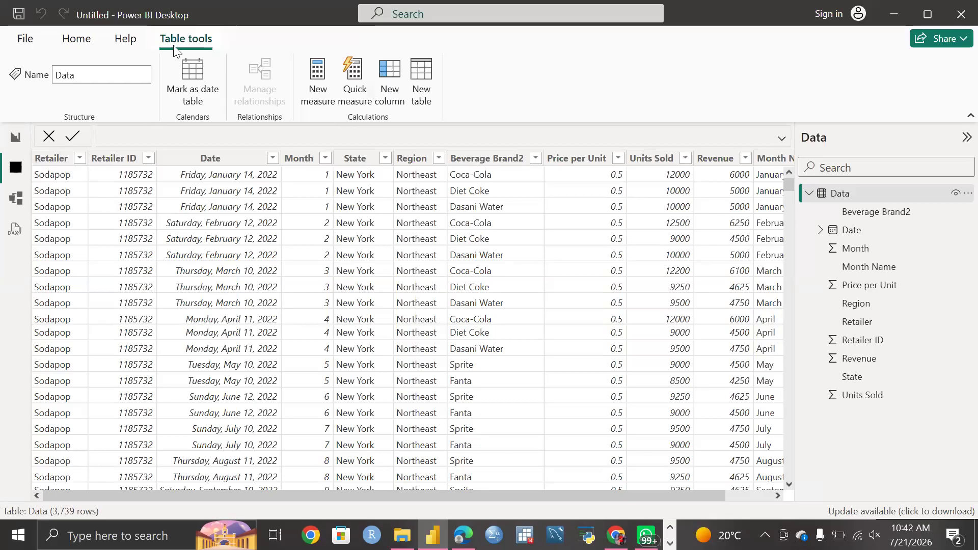
Reopen the Data table in the Power Query editor.
left_click(91, 43)
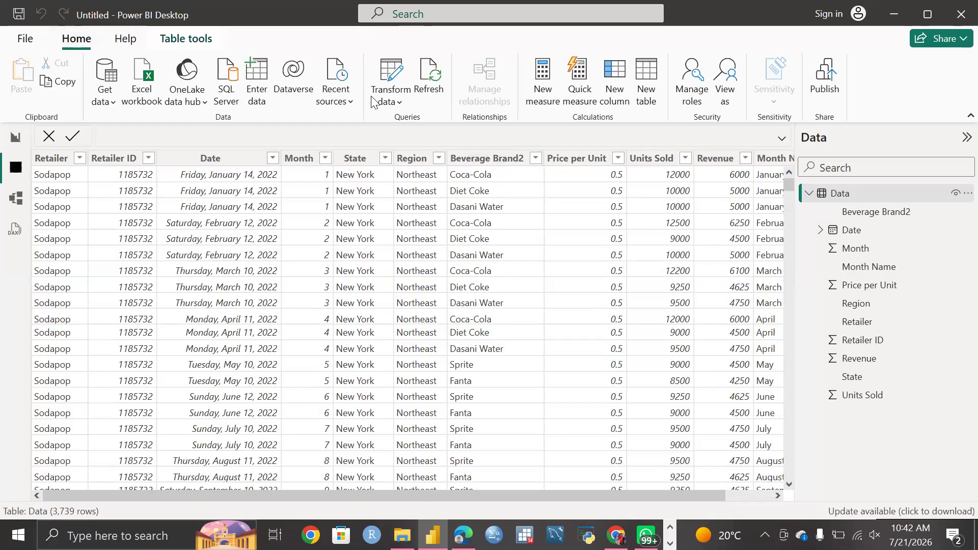
left_click(399, 102)
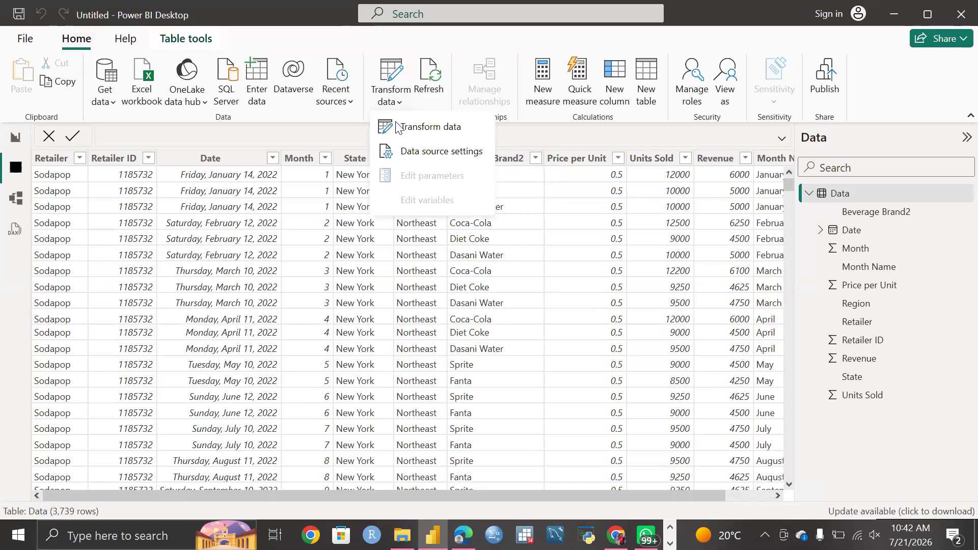
left_click(455, 129)
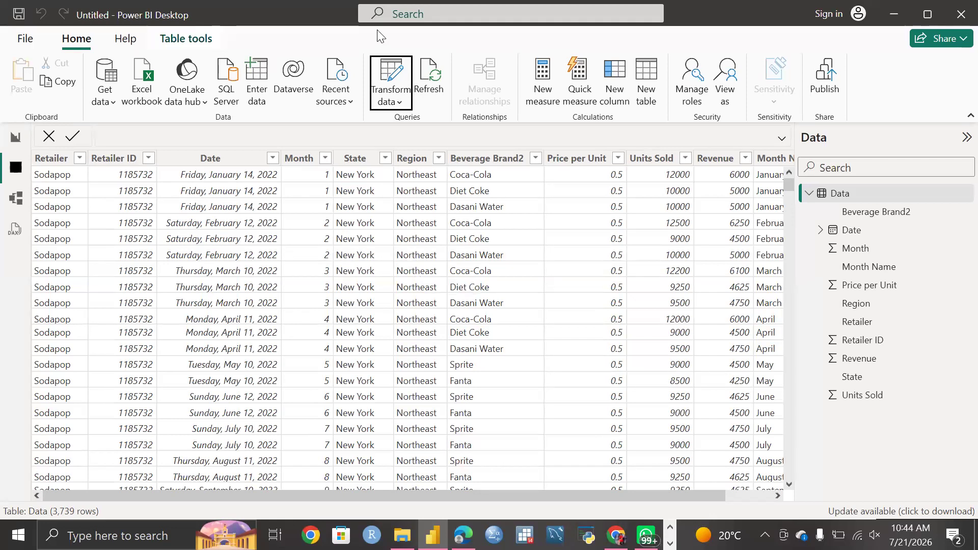
left_click(400, 102)
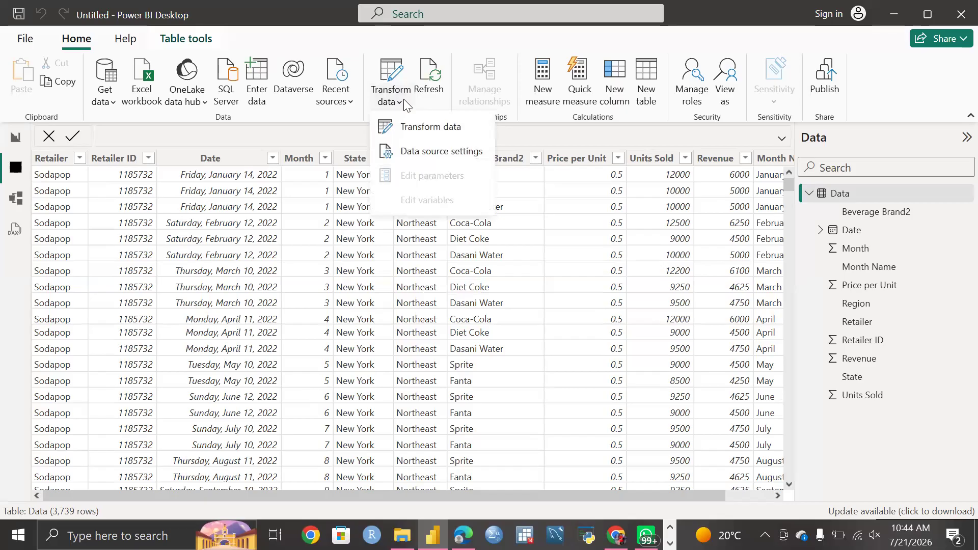
left_click(451, 128)
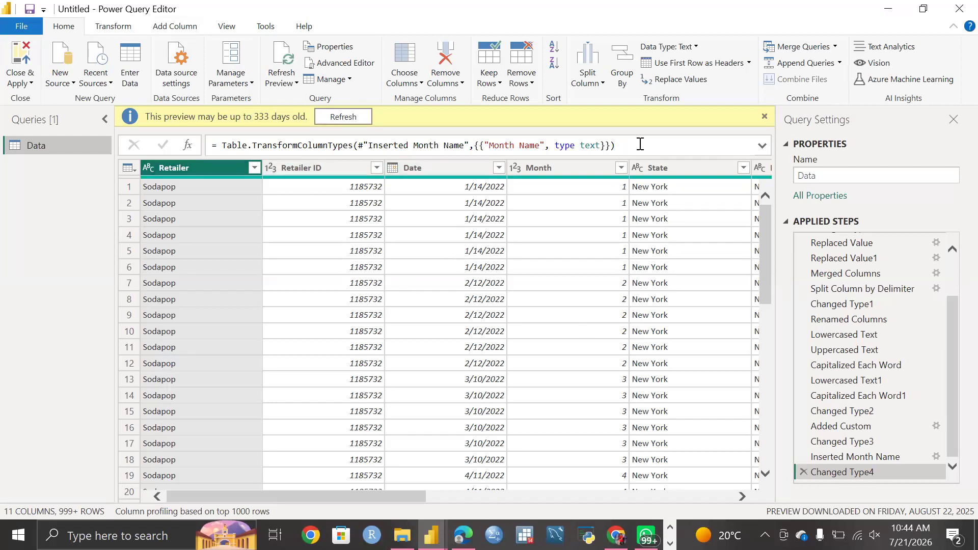
Rename the Beverage Brand2 column as Beverage Brand, and close the query editor with the change applied to the report.
scroll(636, 198, "right", 5)
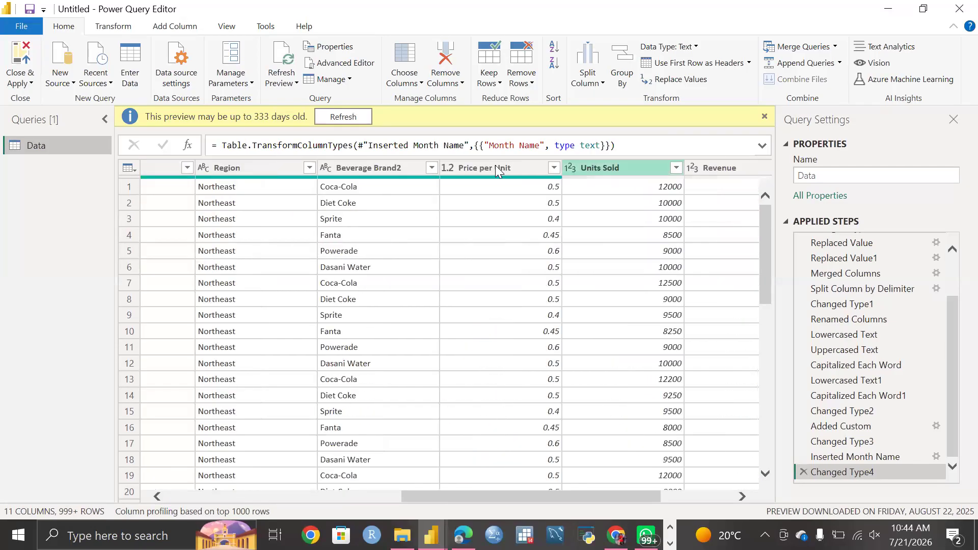
left_click(379, 164)
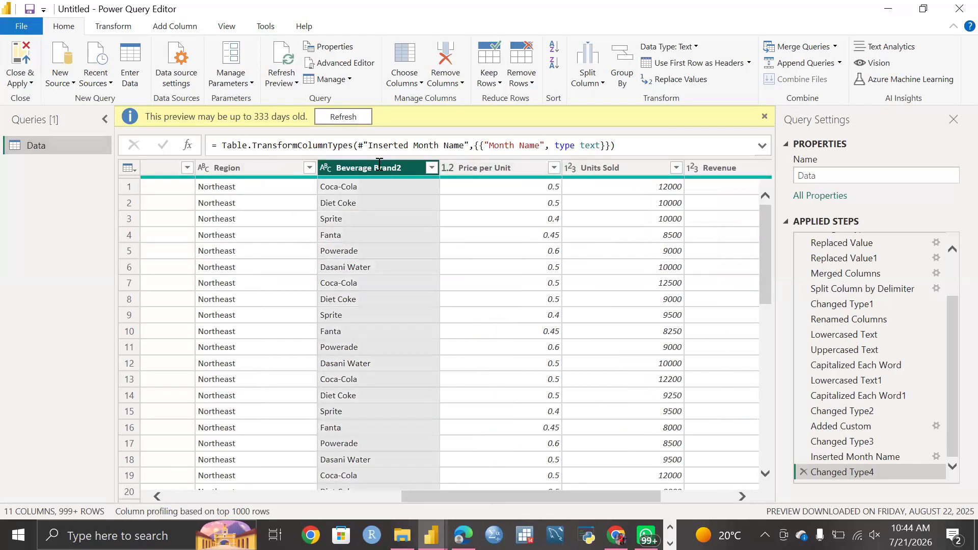
double_click(378, 163)
left_click(407, 170)
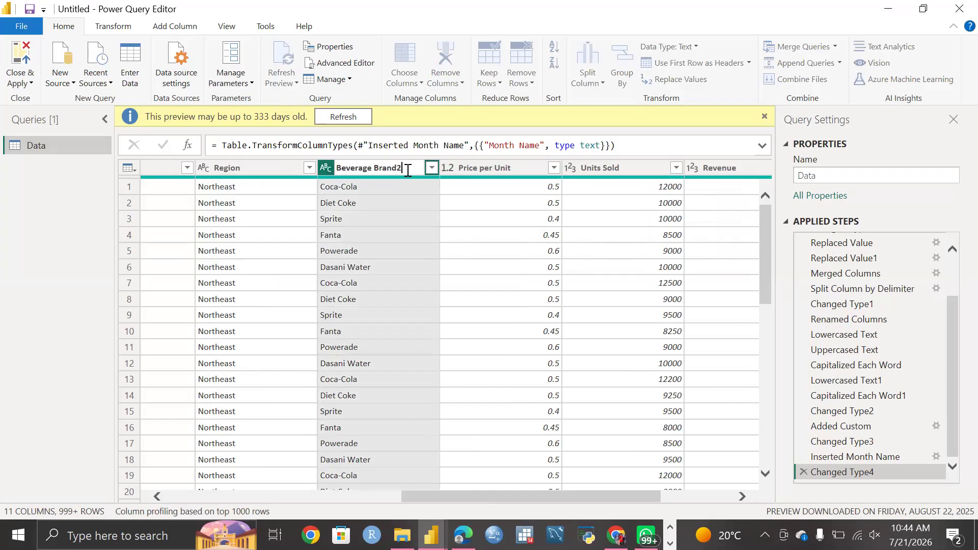
key("BackSpace")
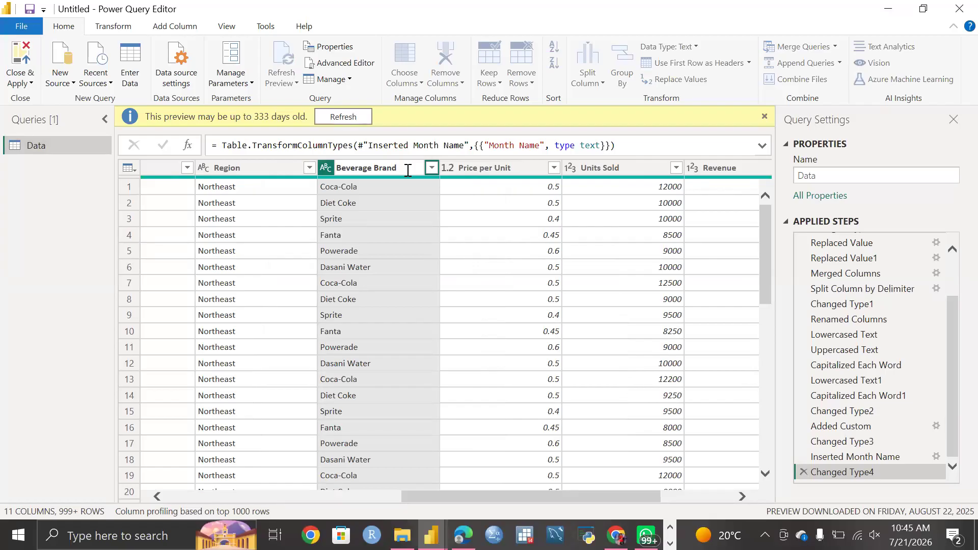
left_click(14, 57)
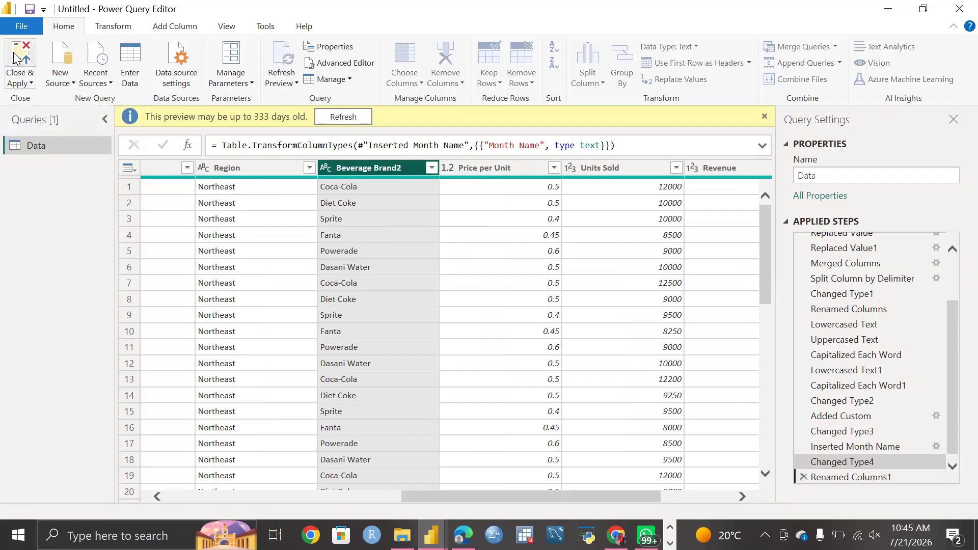
left_click(16, 57)
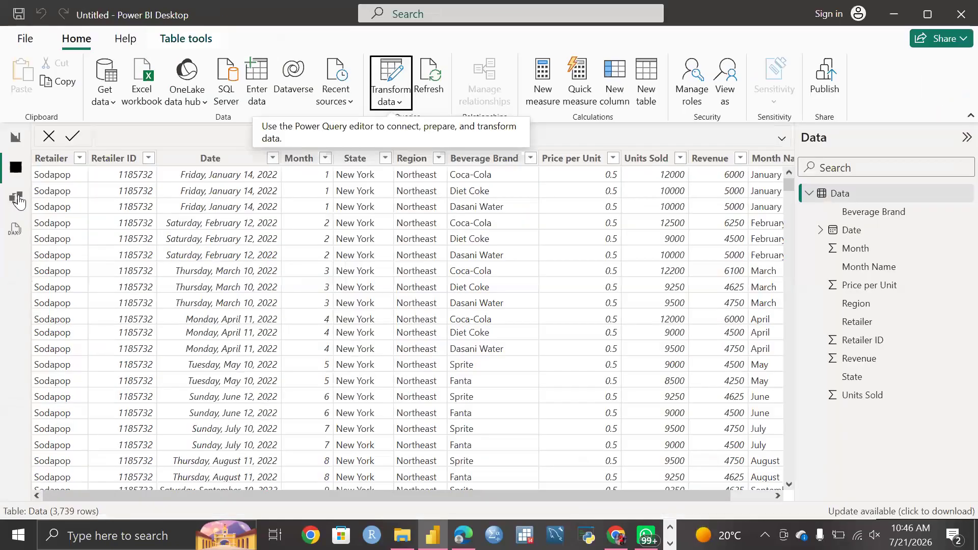
Inspect the Data table's card in the model view with the properties collapsed, and return to the report view.
left_click(19, 198)
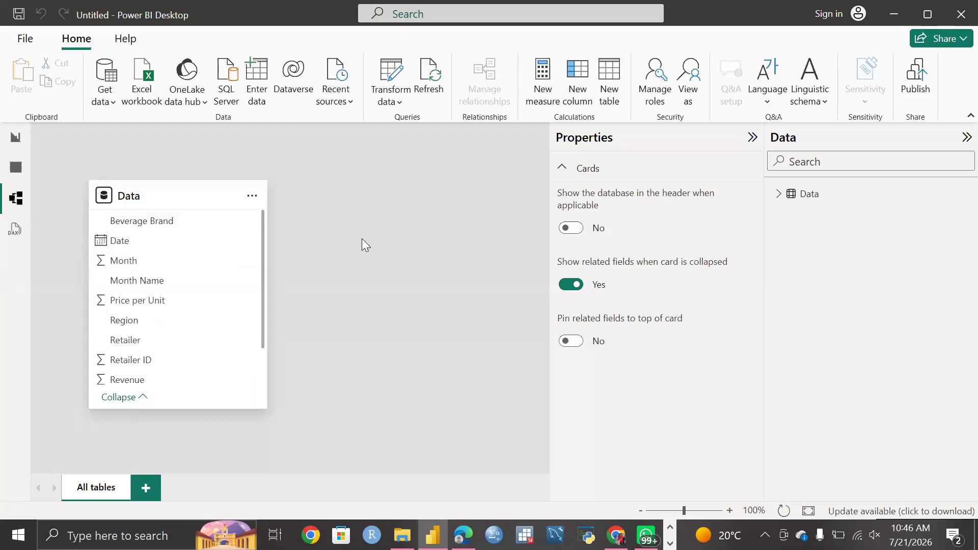
left_click(752, 138)
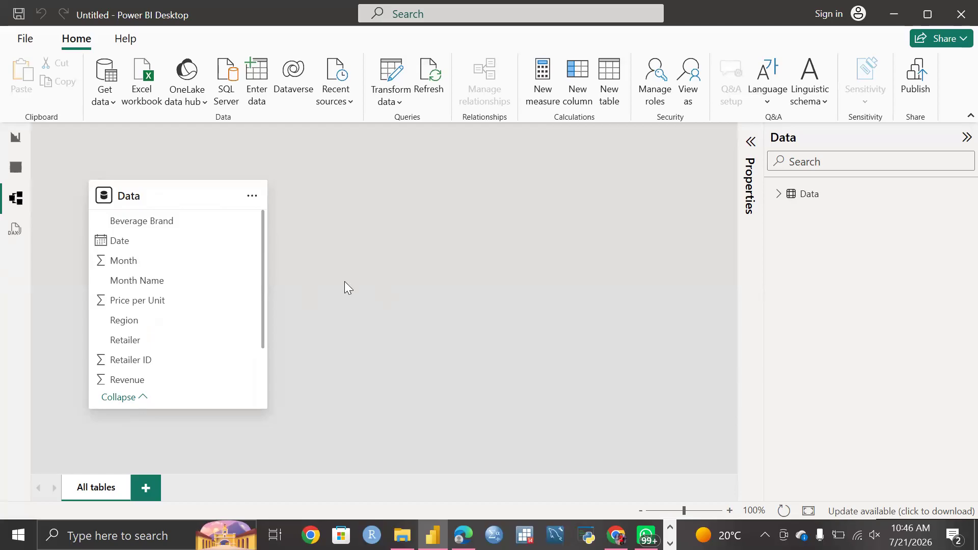
left_click(18, 144)
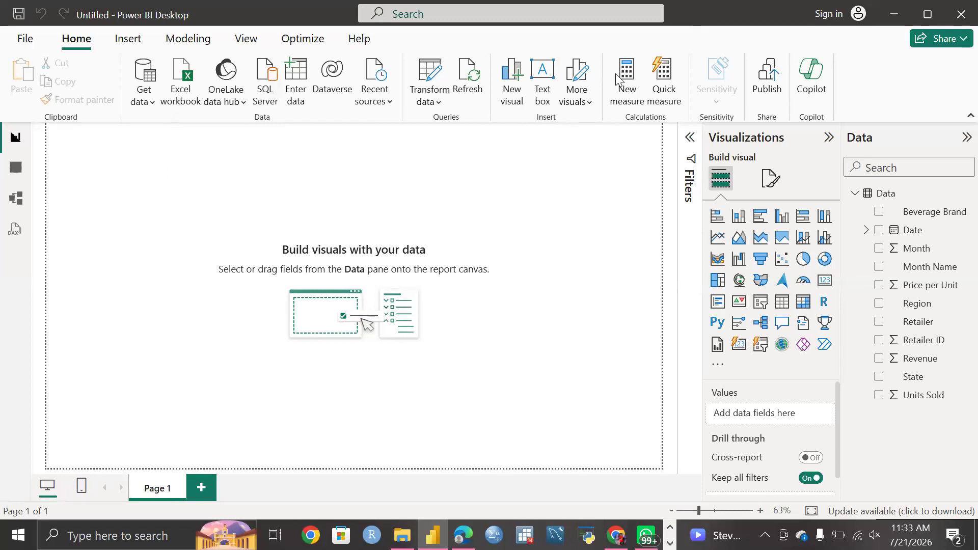
Insert a rectangle shape and resize it into a thin banner spanning the width of Page 1 along its upper edge.
left_click(127, 39)
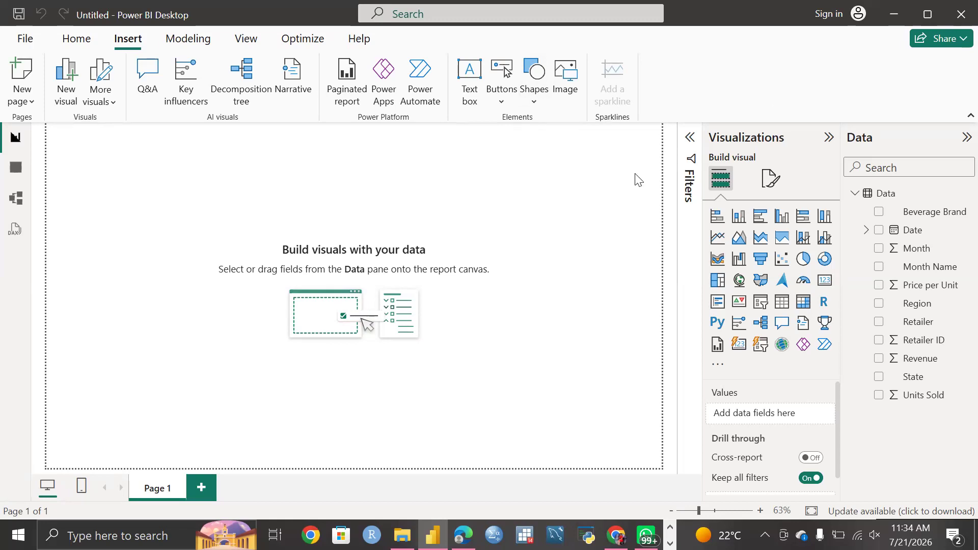
left_click(540, 83)
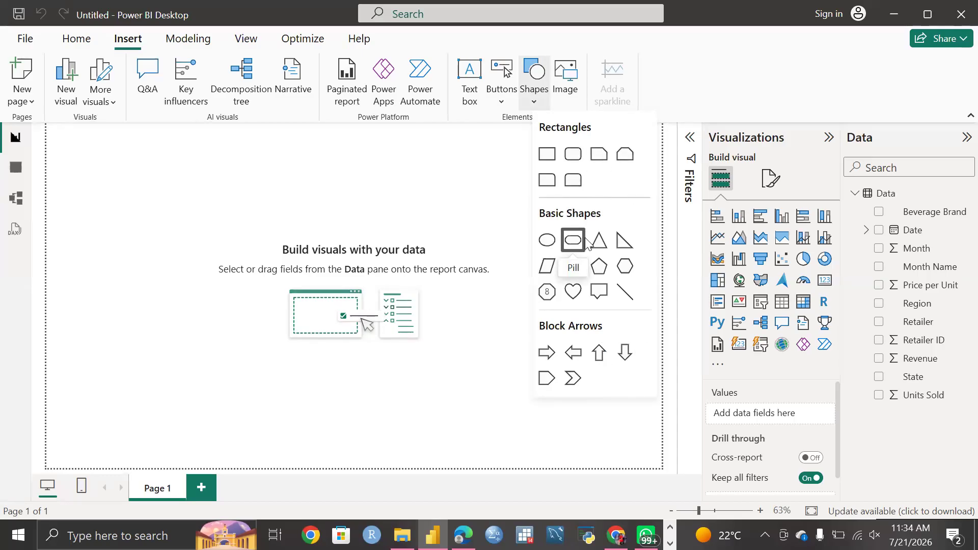
left_click(552, 155)
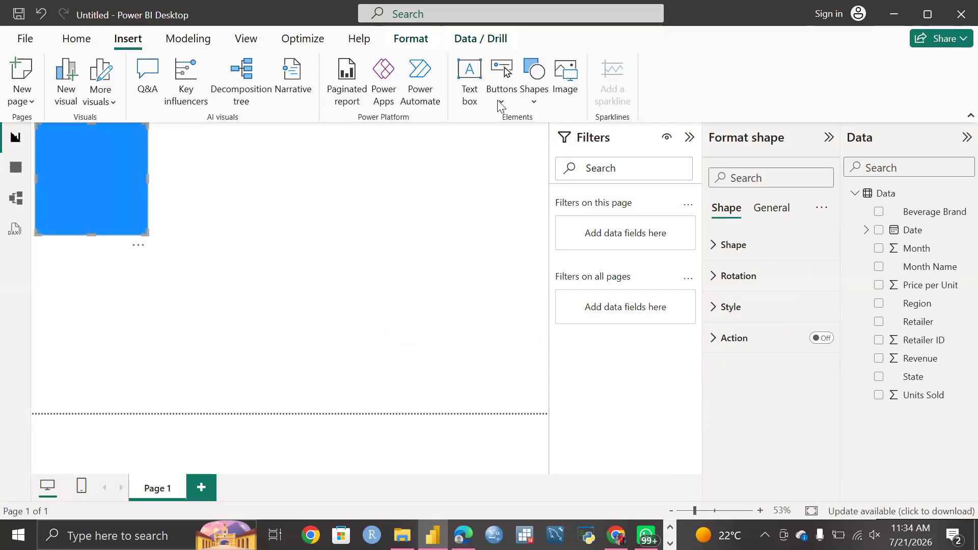
left_click(688, 137)
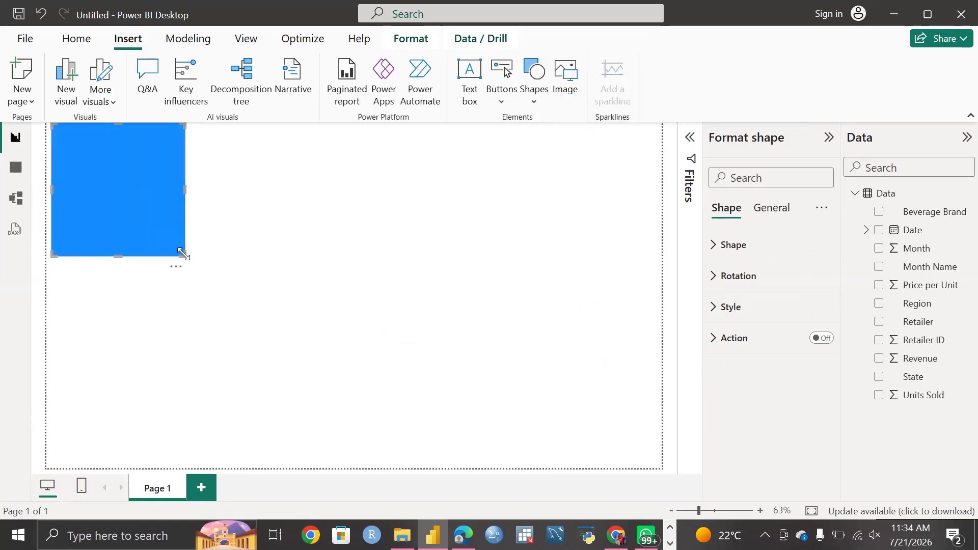
left_click_drag(182, 254, 651, 162)
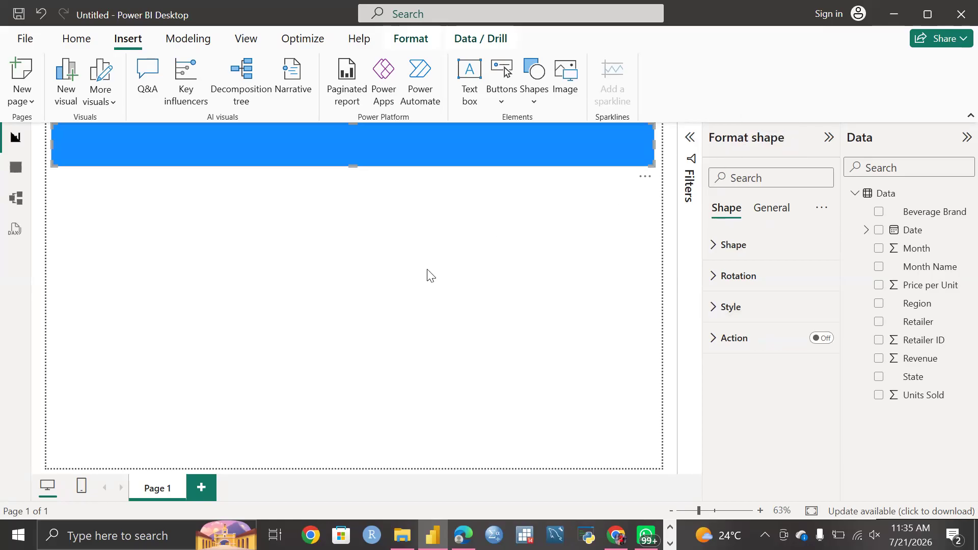
left_click(340, 315)
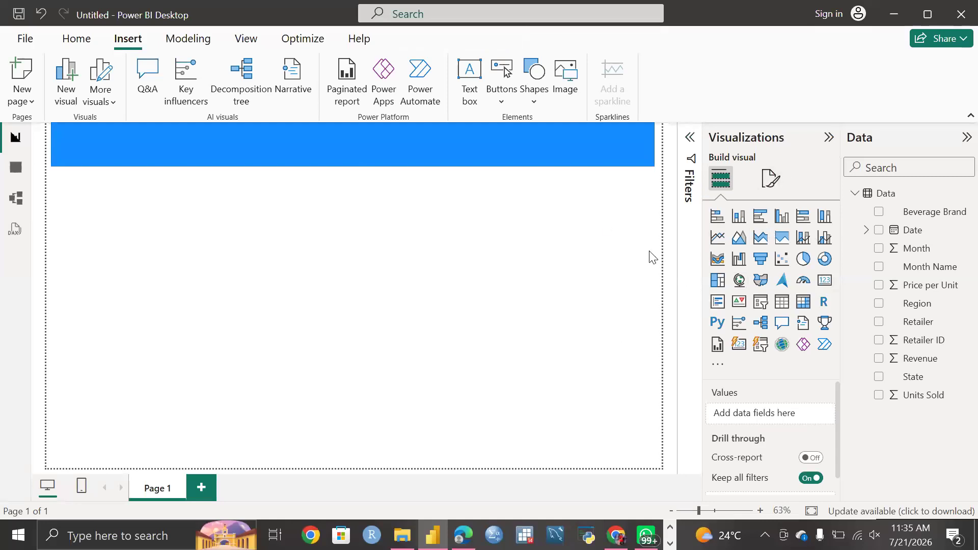
Try Pill and Pentagon as the shape of the blue banner, and set it to Parallelogram.
left_click(389, 147)
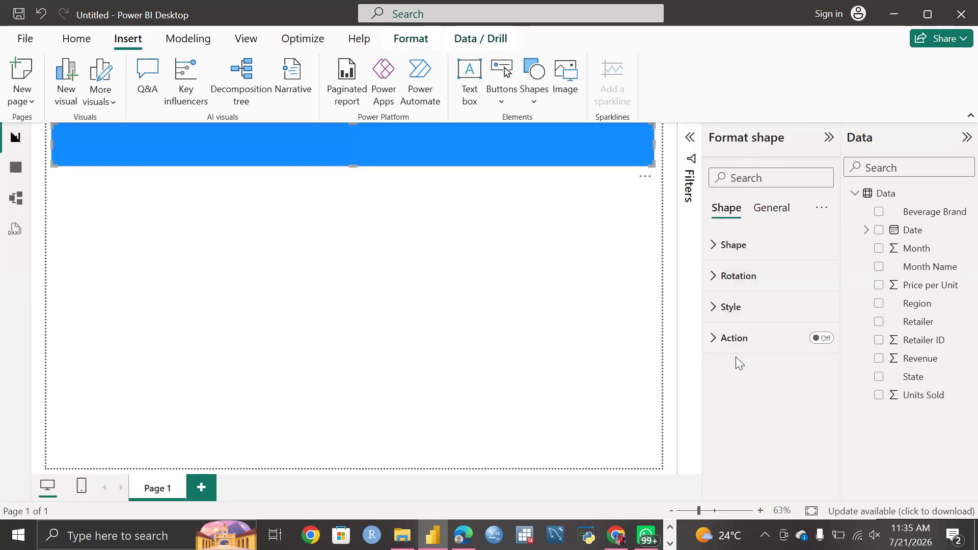
left_click(712, 246)
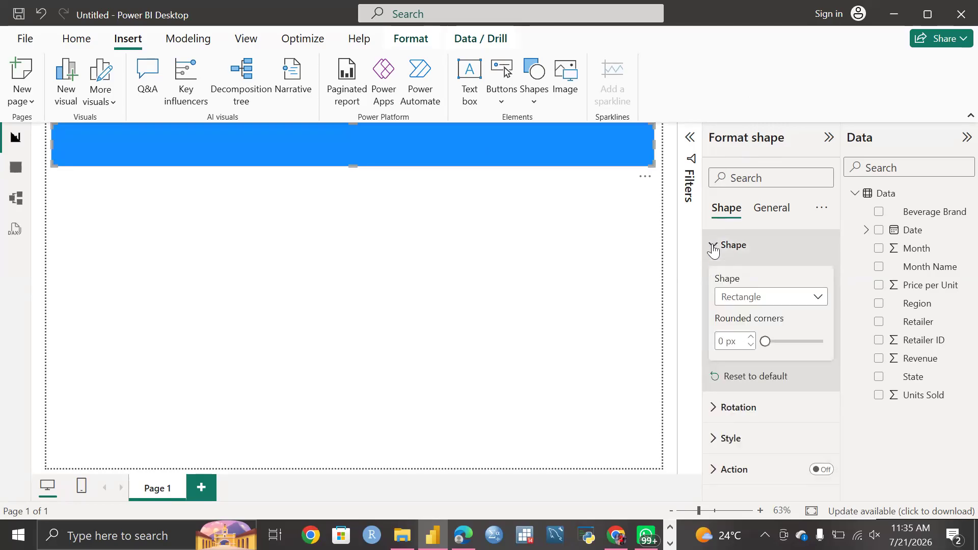
left_click(817, 296)
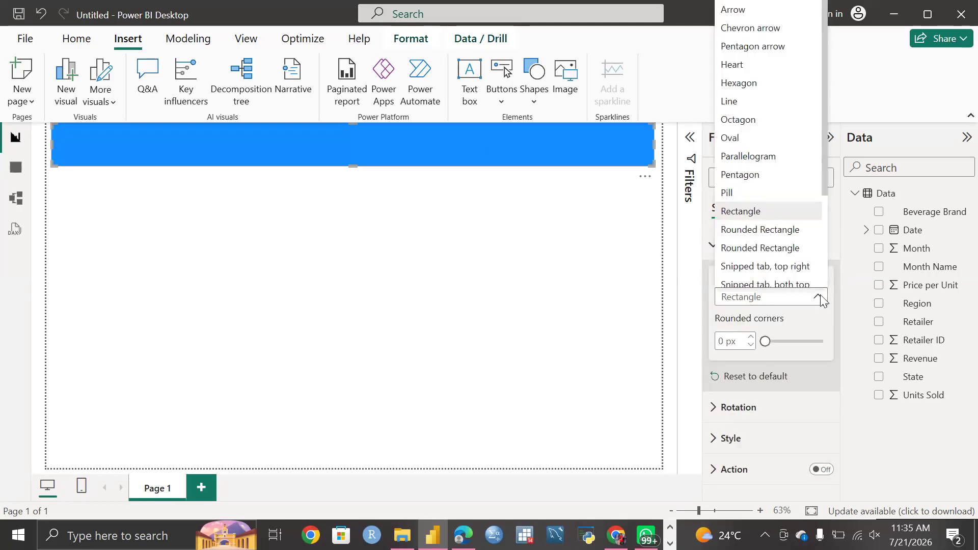
left_click(735, 194)
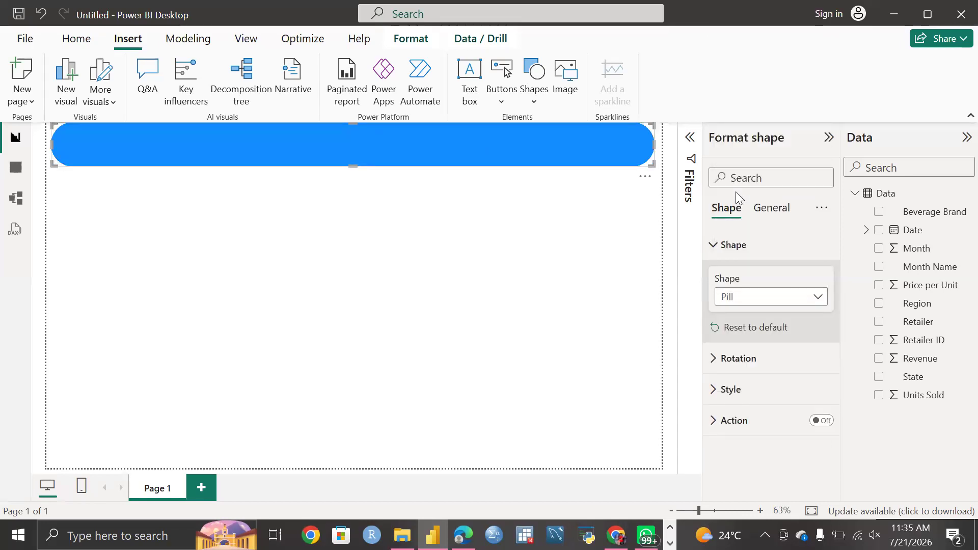
left_click(817, 296)
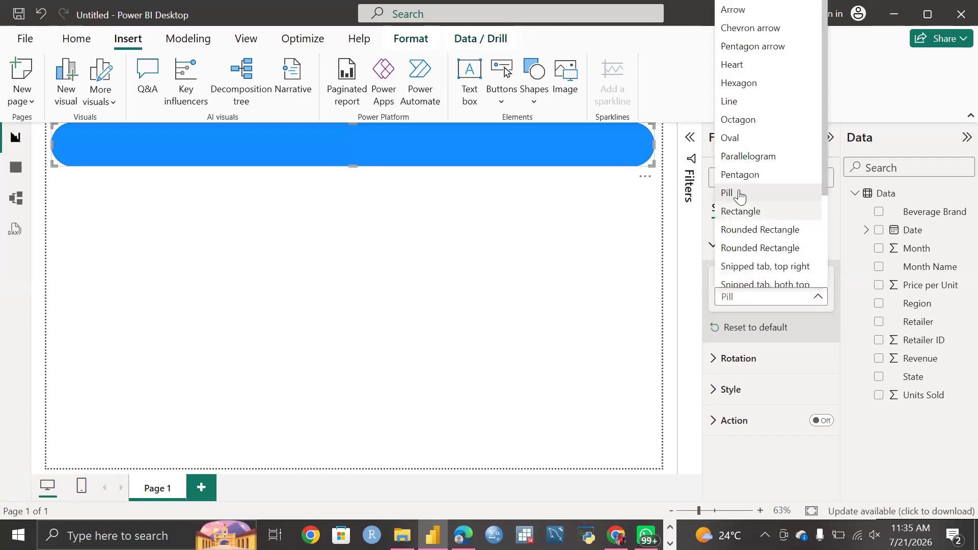
left_click(735, 174)
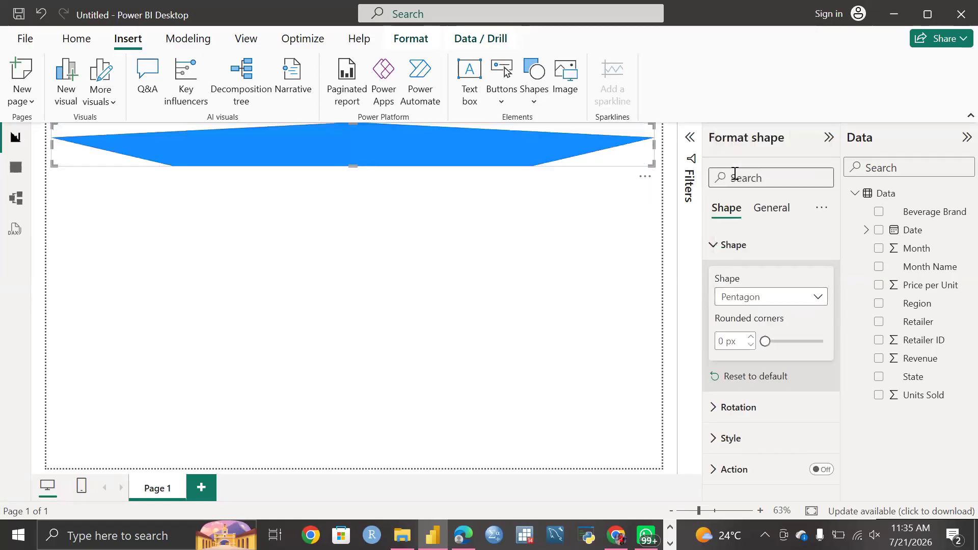
left_click(818, 296)
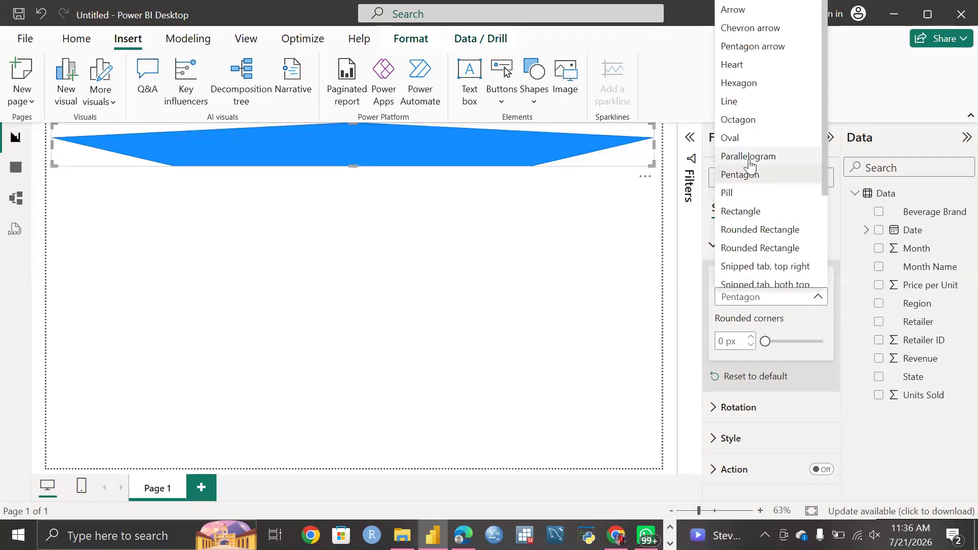
left_click(748, 159)
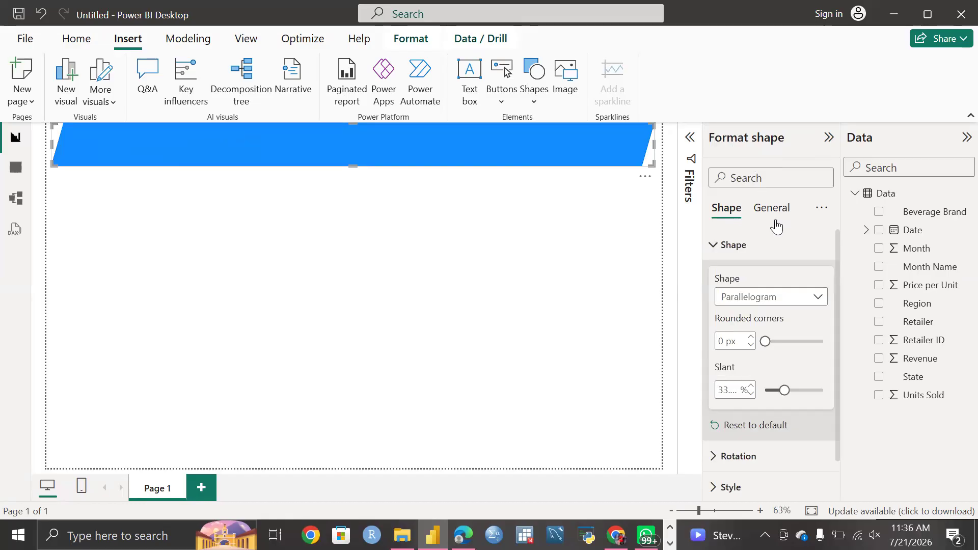
Try Oval, Octagon, Line and Hexagon as the shape of the blue banner on Page 1.
left_click(817, 298)
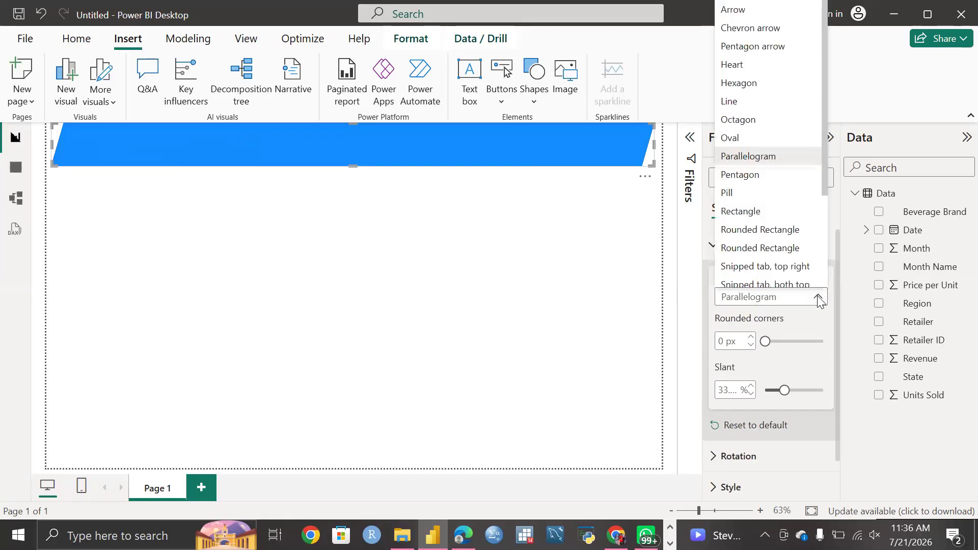
left_click(739, 143)
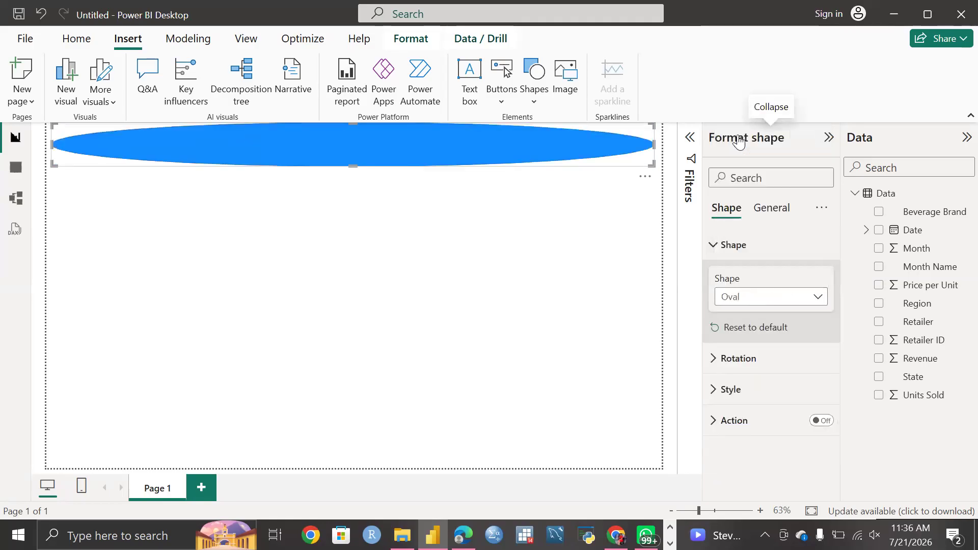
left_click(814, 299)
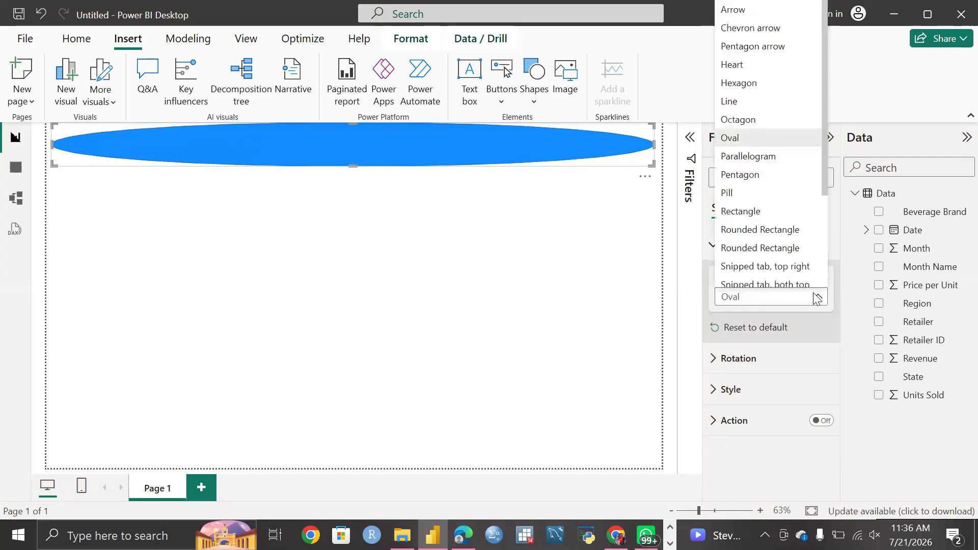
left_click(739, 121)
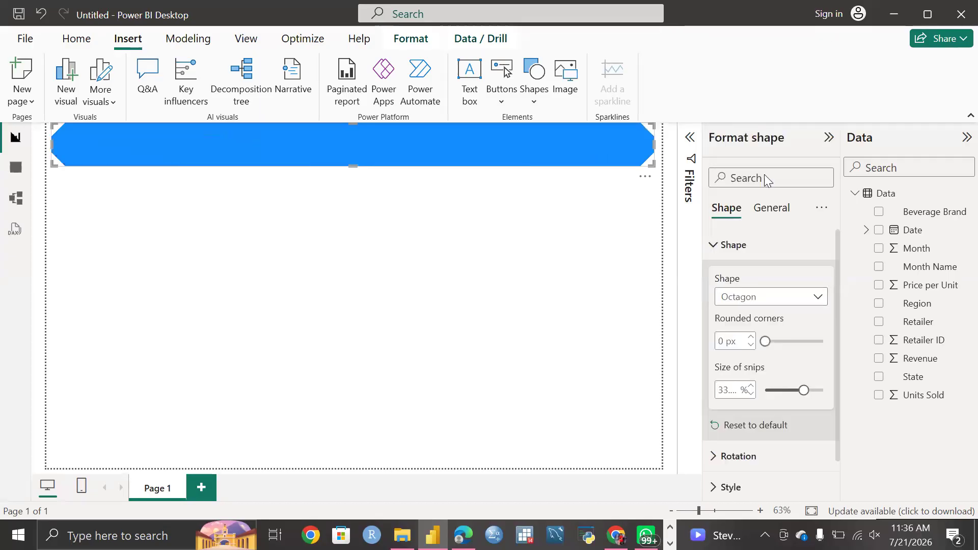
left_click(815, 296)
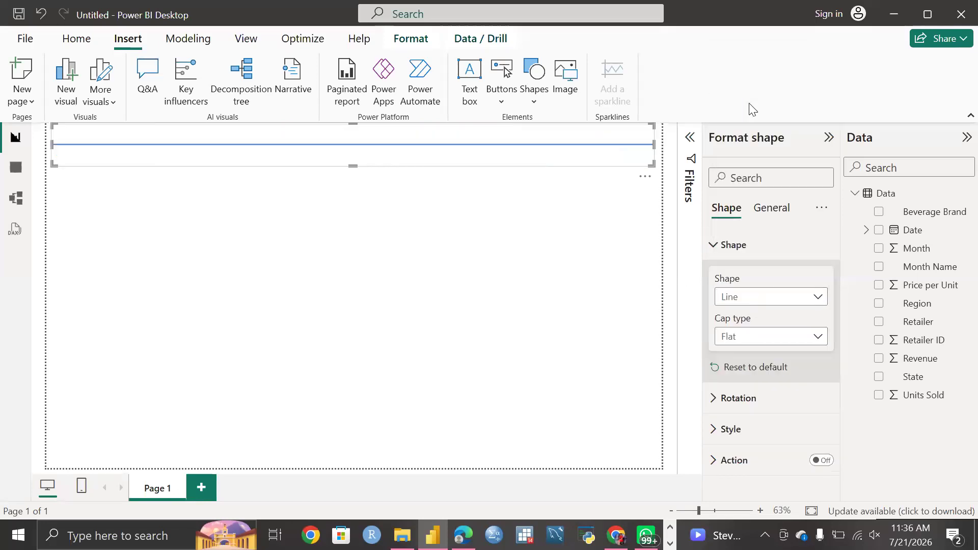
left_click(818, 299)
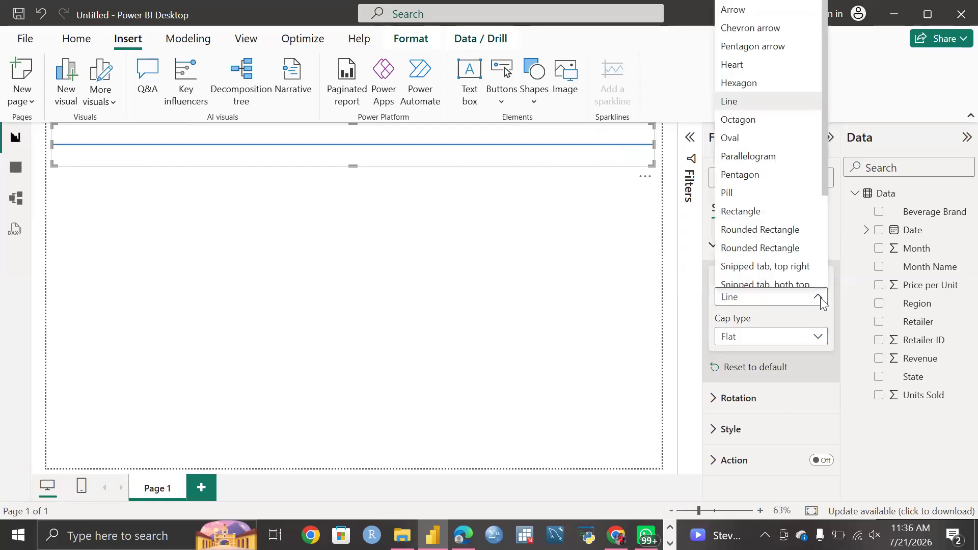
left_click(743, 85)
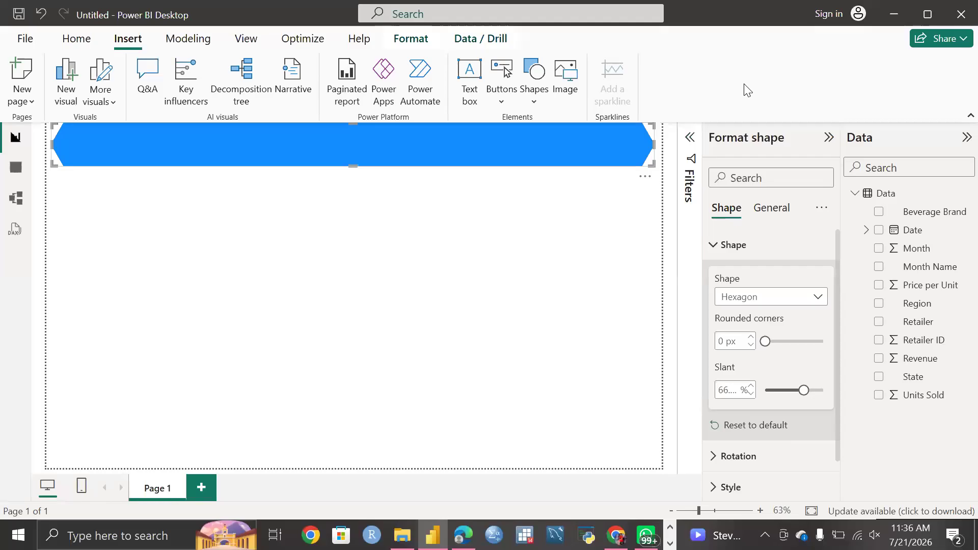
Set the blue banner's shape to Arrow, and resize it taller and slightly narrower along the upper edge of Page 1.
left_click(821, 299)
scroll(771, 239, "down", 2)
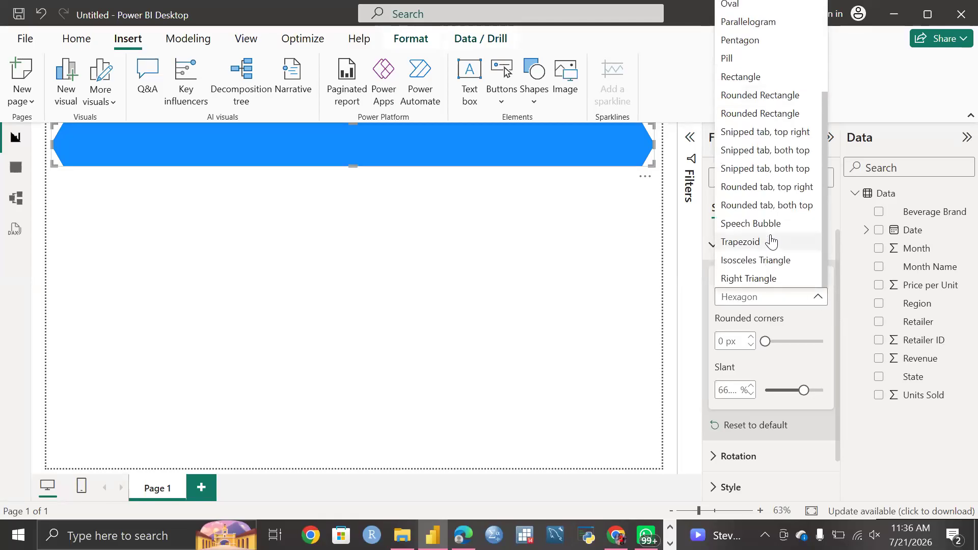
scroll(770, 239, "up", 4)
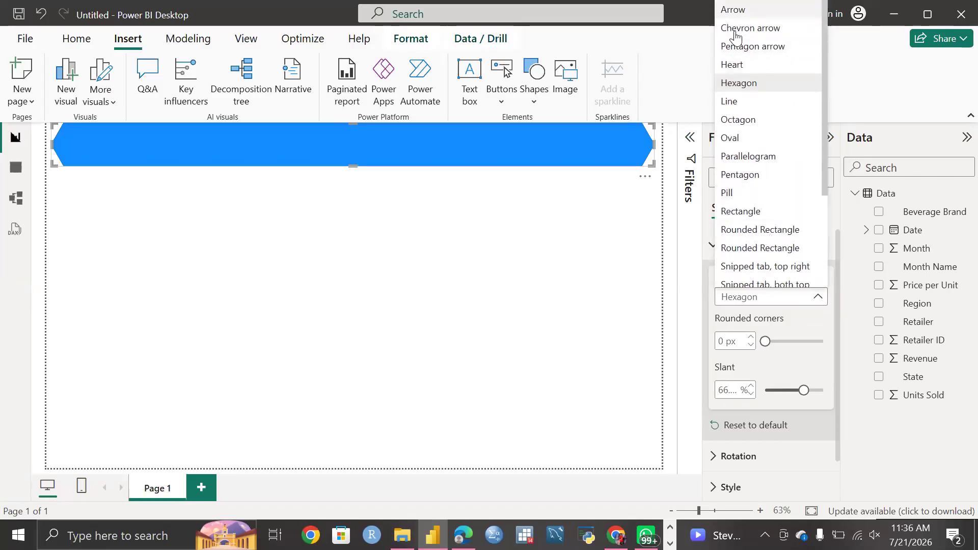
left_click(734, 10)
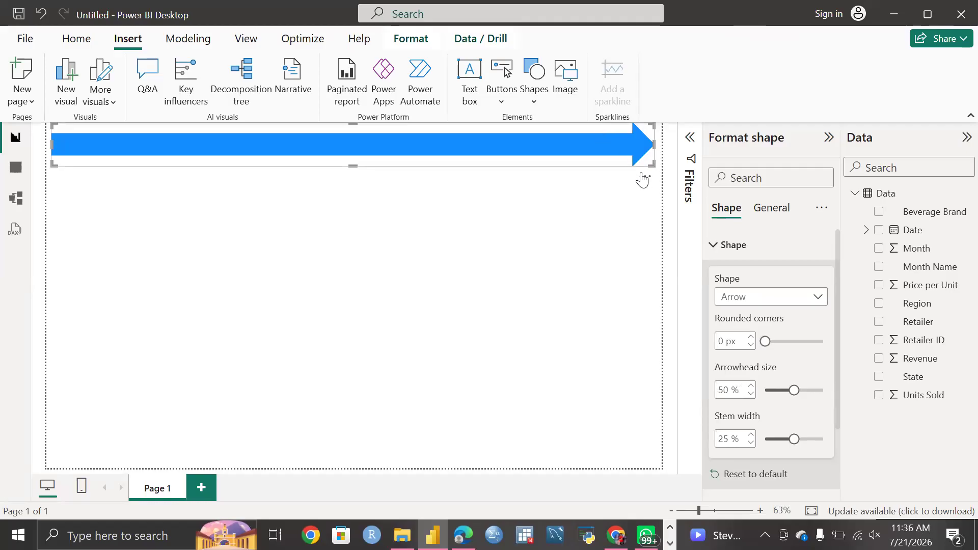
left_click_drag(651, 165, 529, 184)
left_click_drag(460, 198, 631, 201)
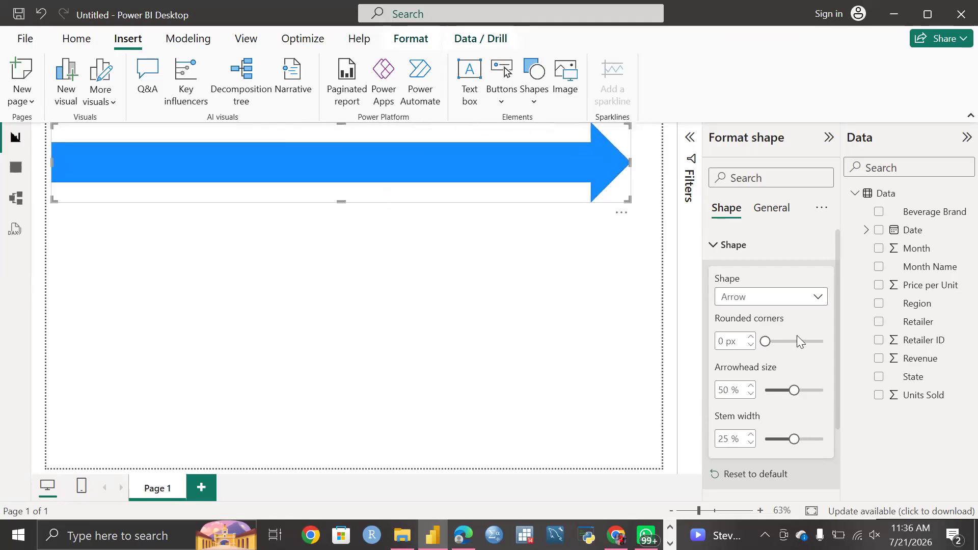
Change the arrow at the page's upper edge to a Chevron arrow and make it slightly smaller.
left_click(817, 298)
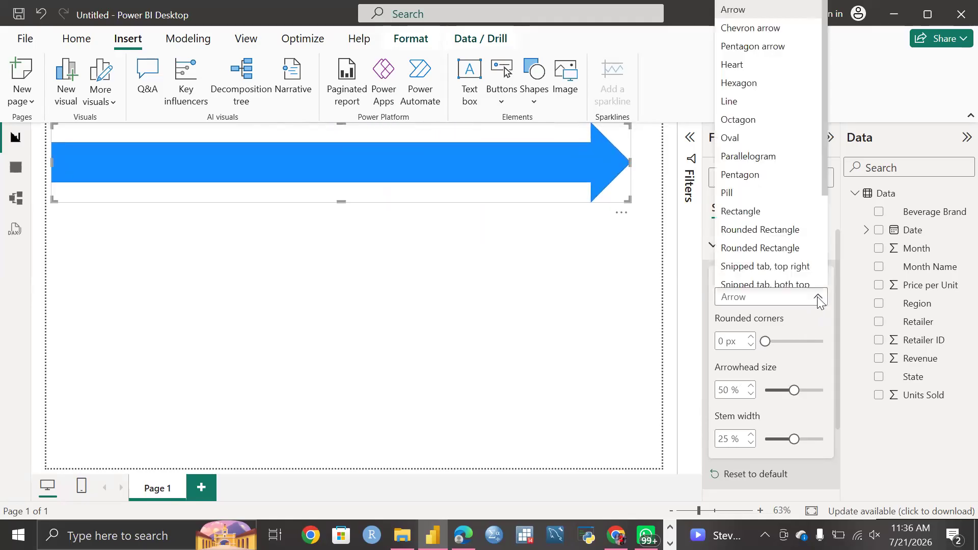
left_click(753, 30)
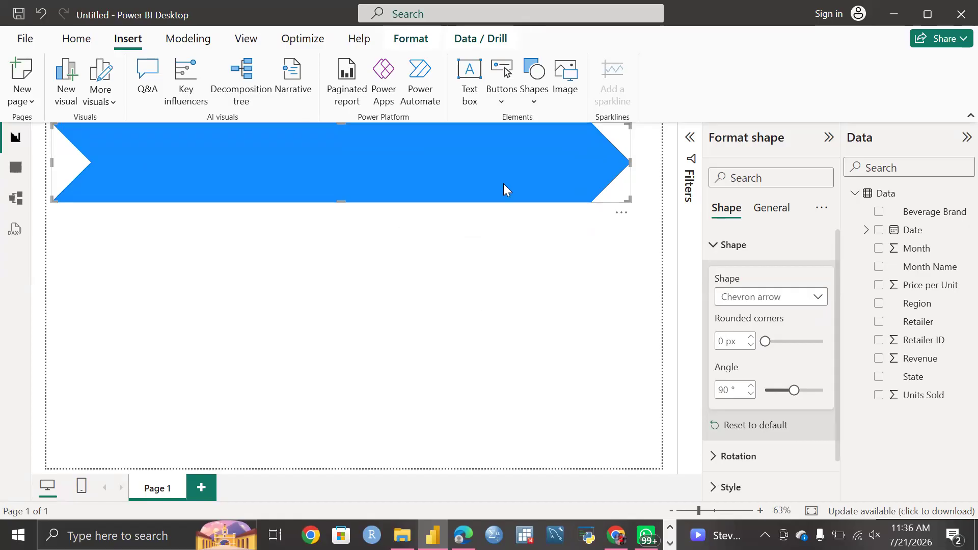
left_click_drag(619, 198, 641, 257)
left_click_drag(564, 269, 621, 177)
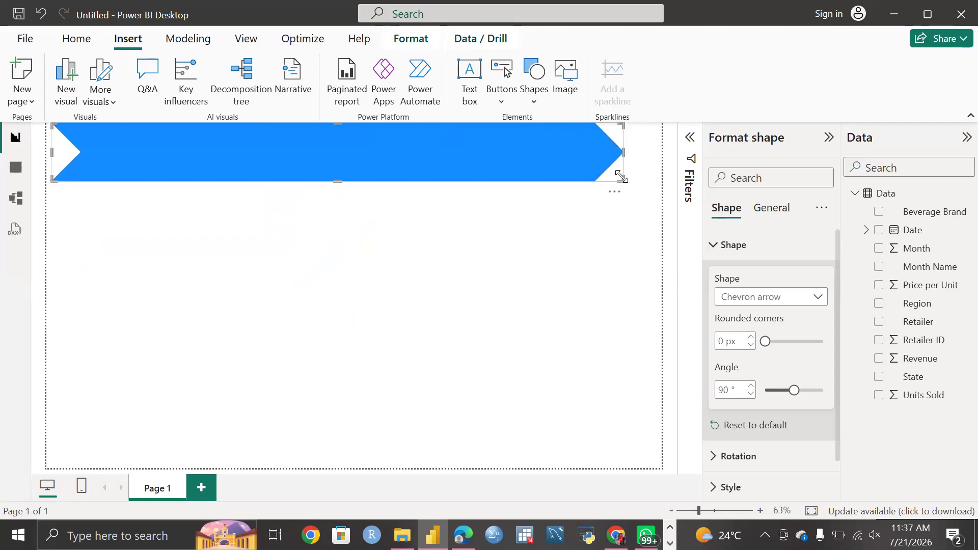
Try the Pentagon arrow shape widened almost to the page's right edge, followed by the Pill shape.
left_click(816, 295)
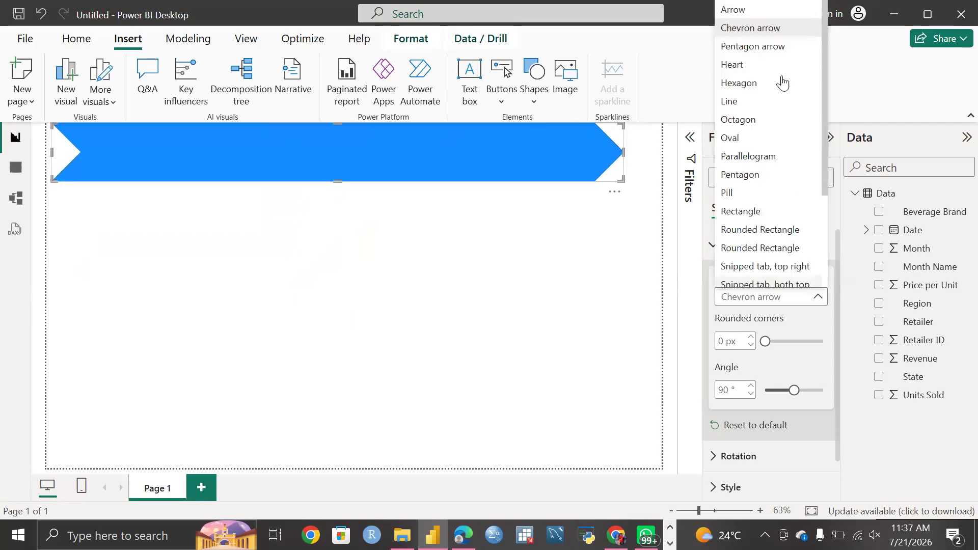
left_click(750, 47)
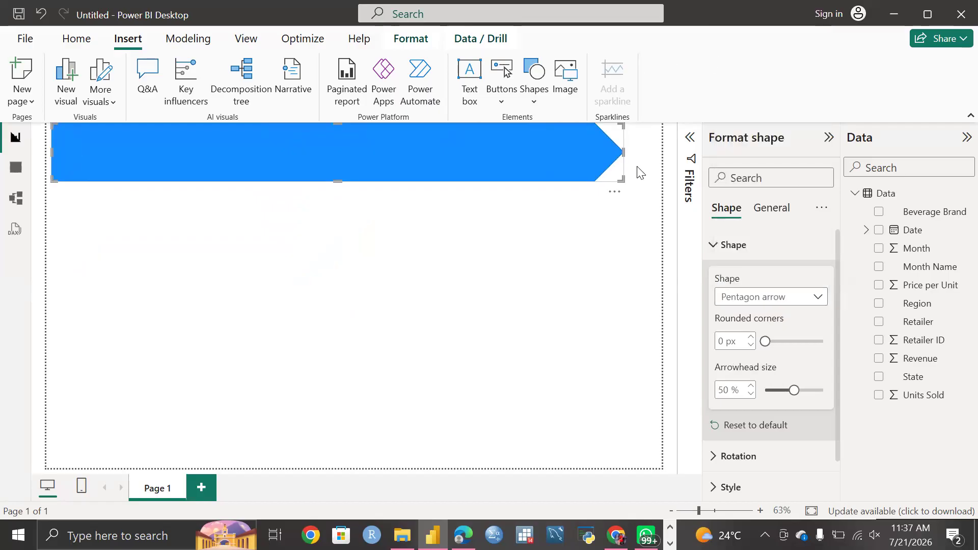
left_click_drag(620, 177, 650, 189)
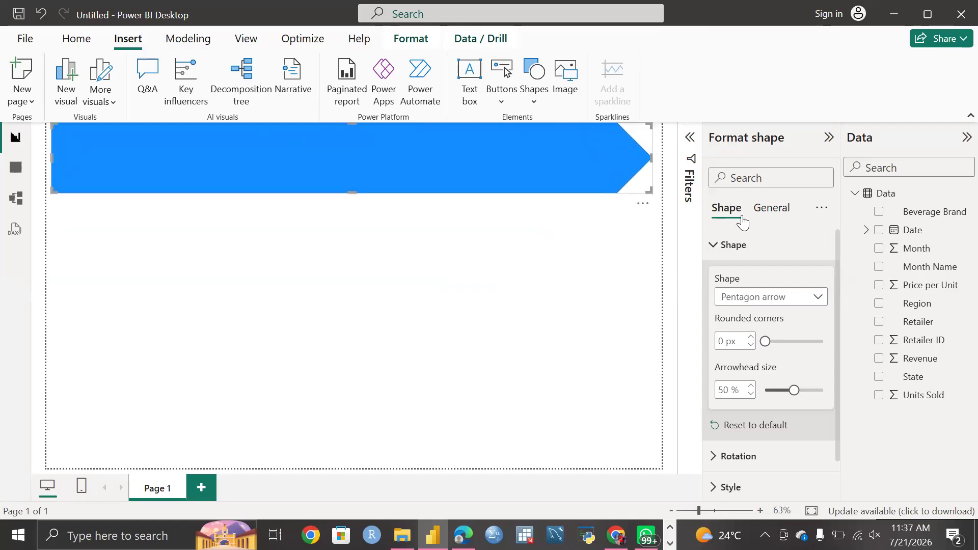
left_click(817, 299)
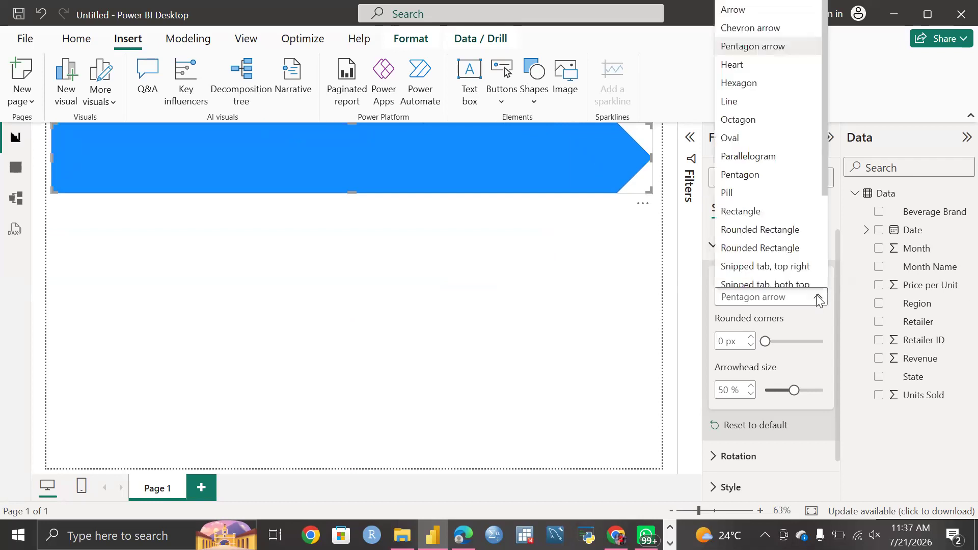
left_click(738, 194)
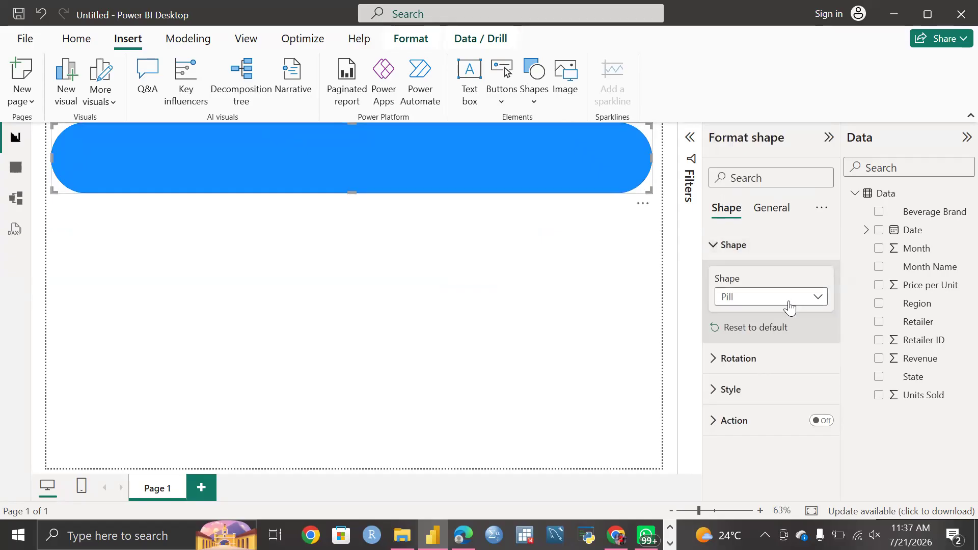
Change the banner's shape to Rectangle and reduce its height slightly.
left_click(816, 301)
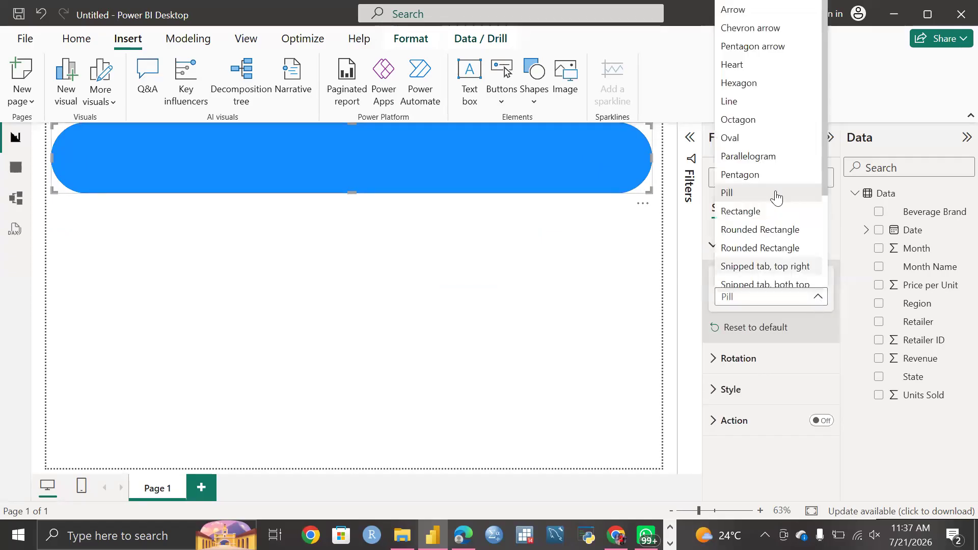
left_click(746, 213)
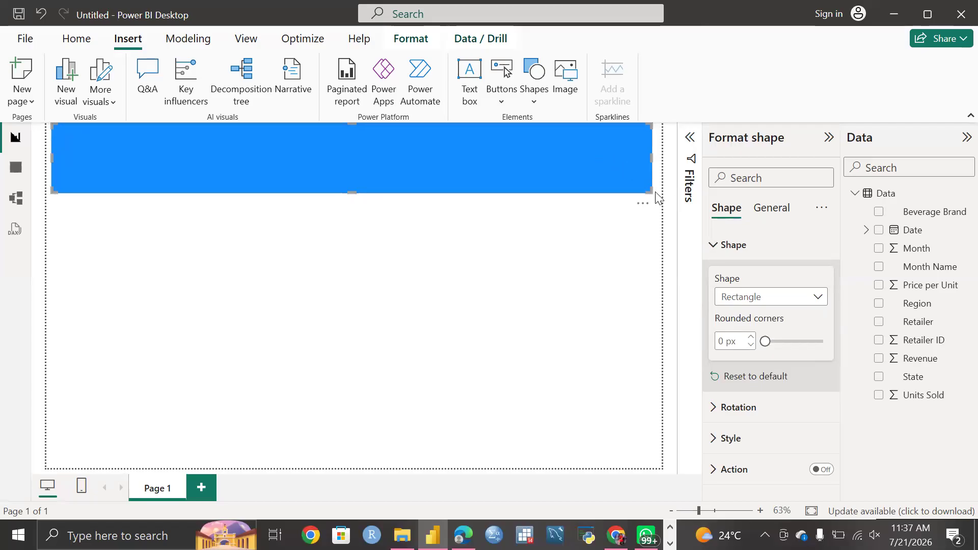
left_click_drag(650, 191, 651, 172)
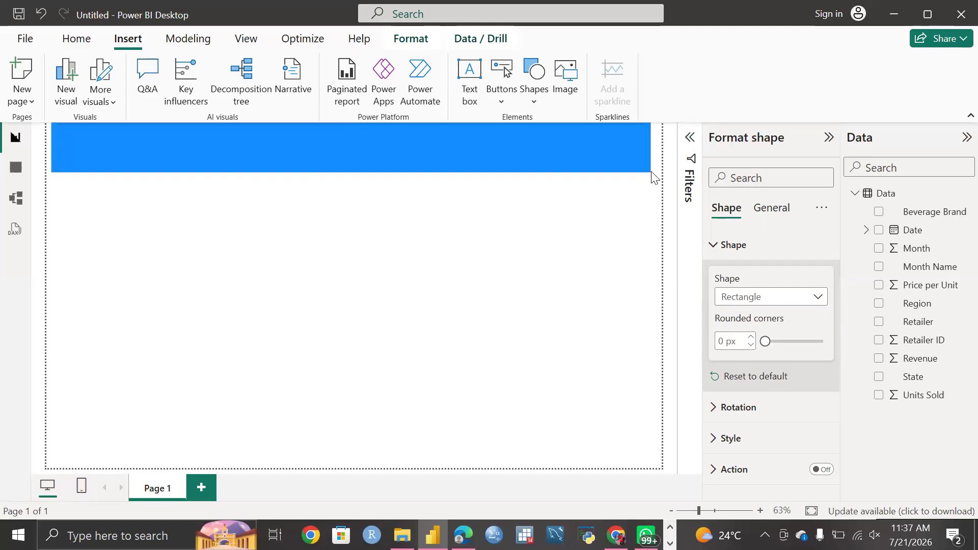
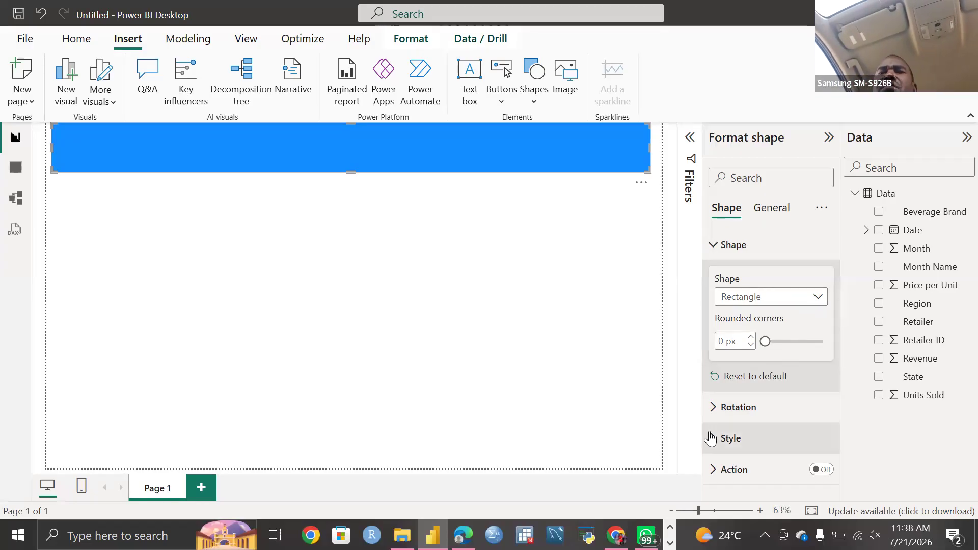
left_click(725, 244)
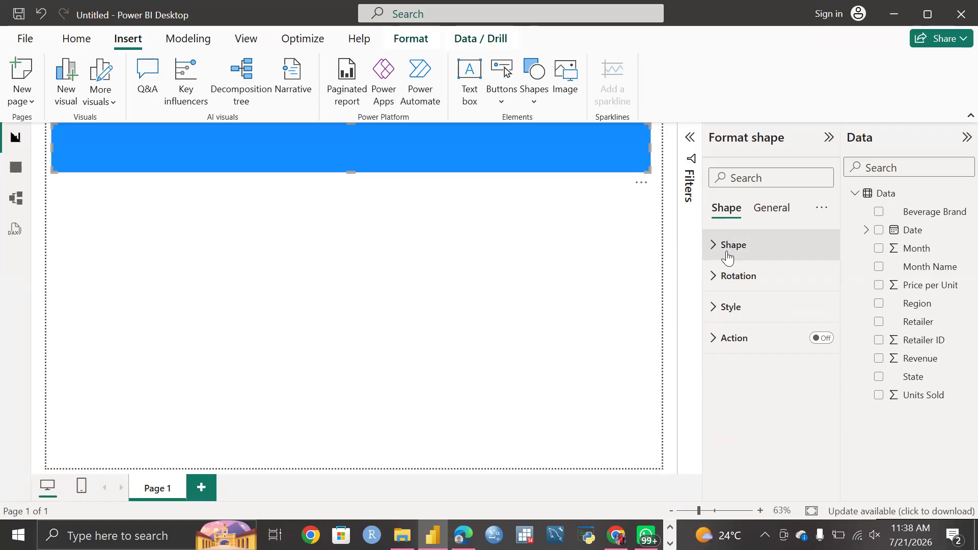
left_click(712, 278)
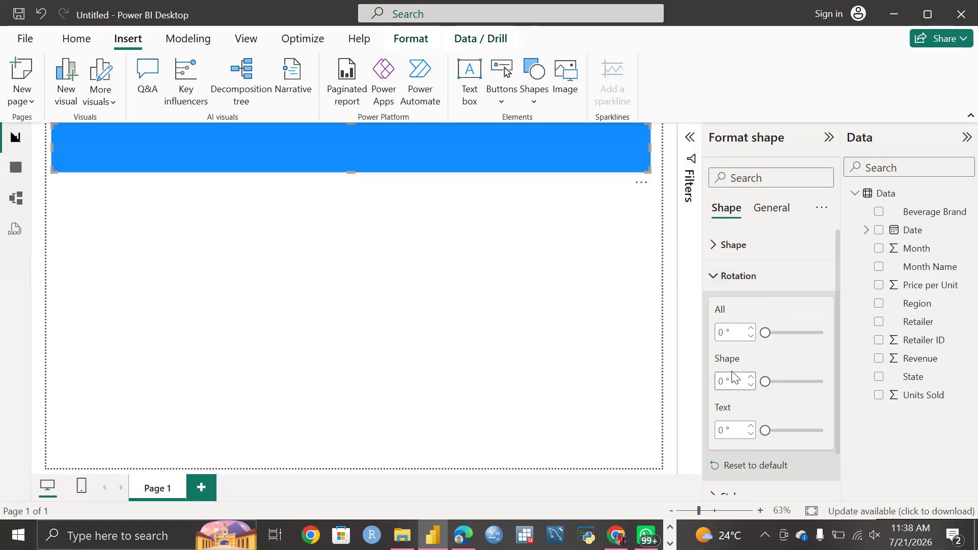
left_click(719, 287)
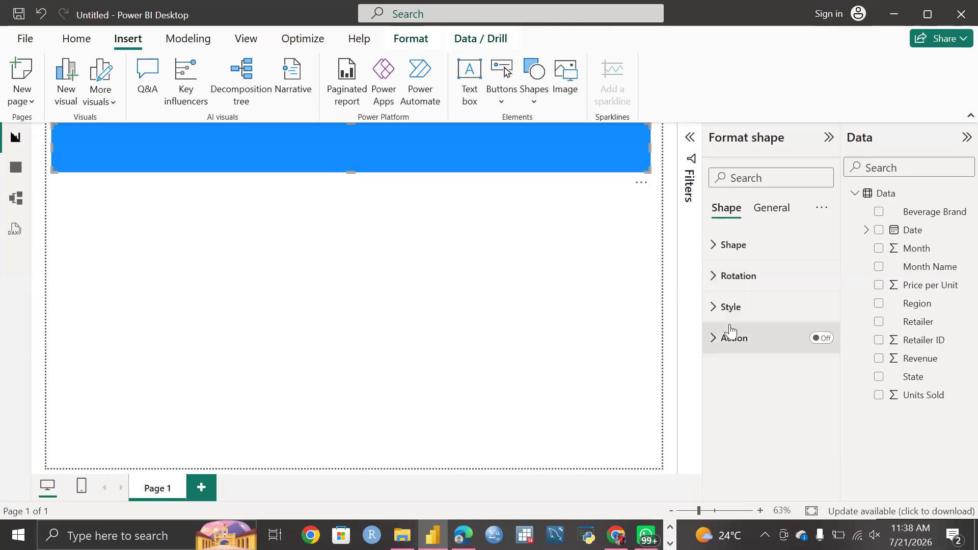
Set the rectangle's style fill to the dark red theme color #A1343C.
left_click(710, 313)
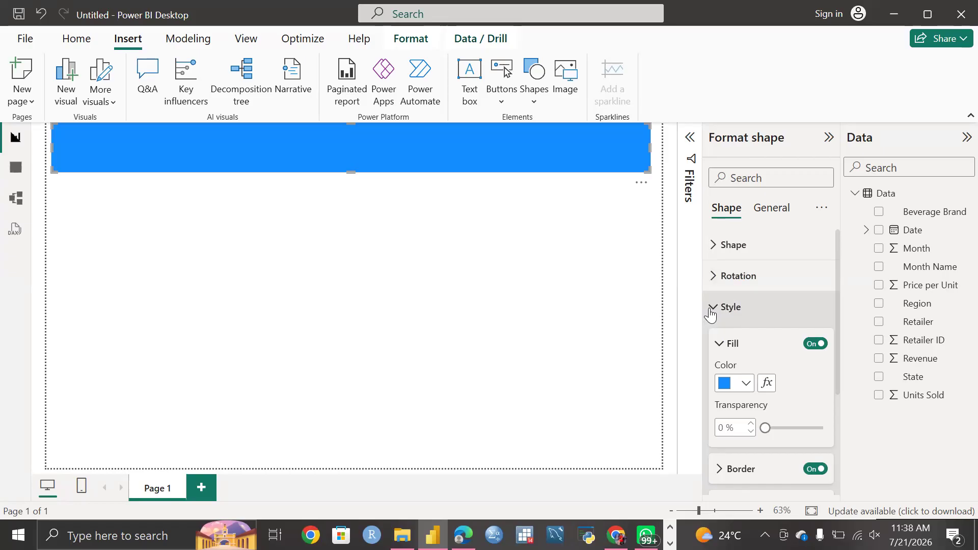
scroll(763, 352, "down", 3)
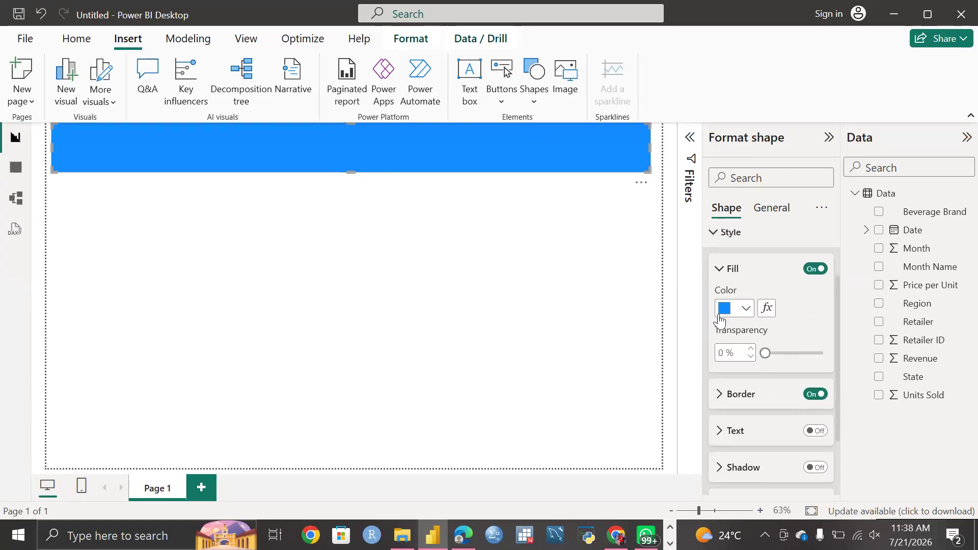
left_click(747, 309)
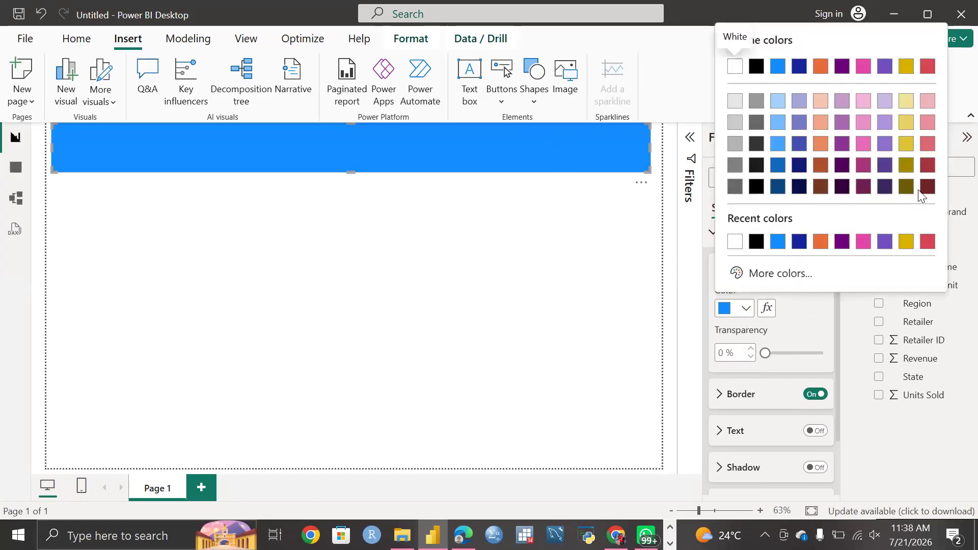
left_click(928, 177)
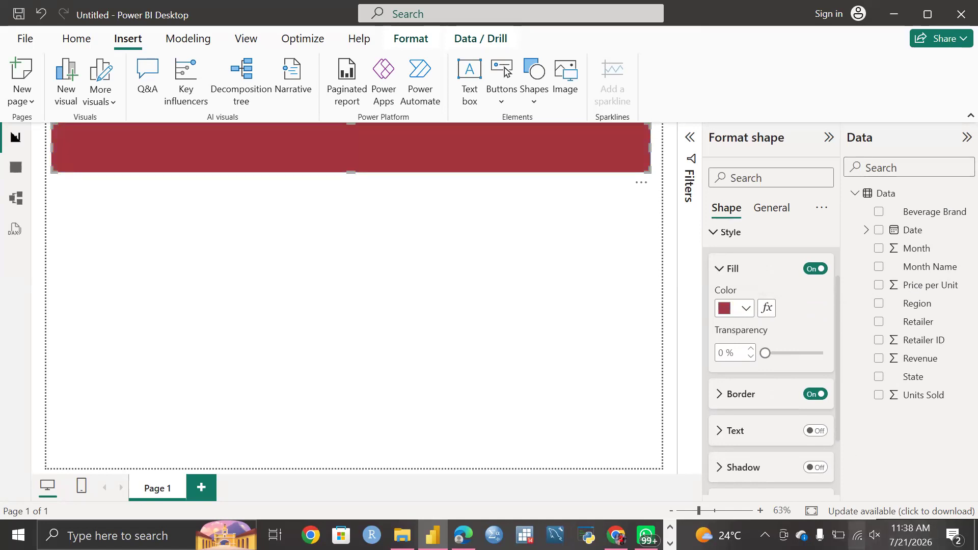
Raise the Windows display brightness to nearly the maximum and return to the report page.
left_click(953, 535)
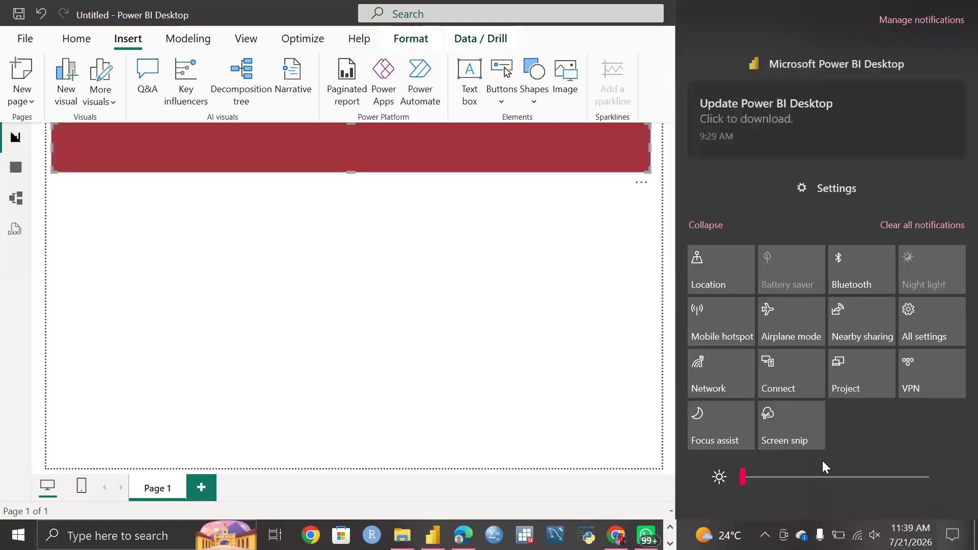
left_click(884, 477)
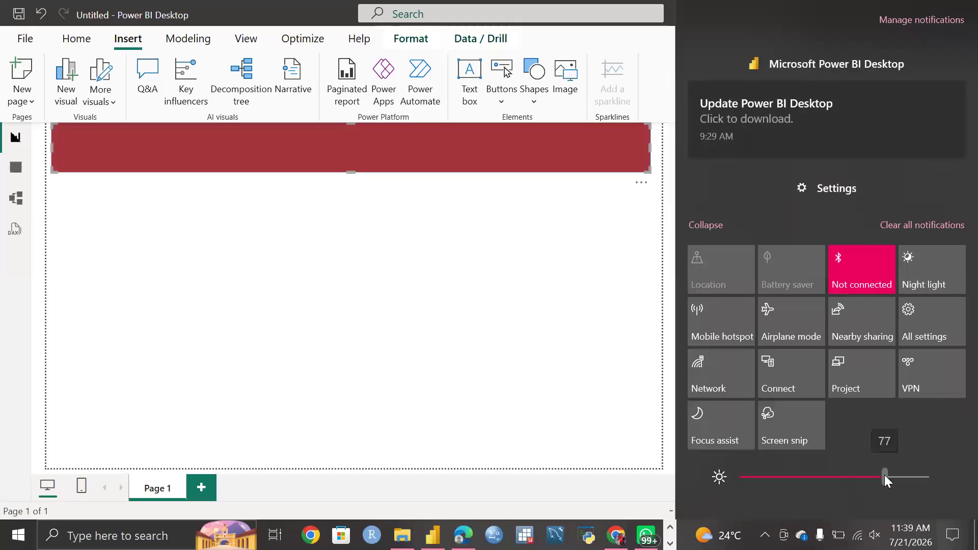
left_click(917, 475)
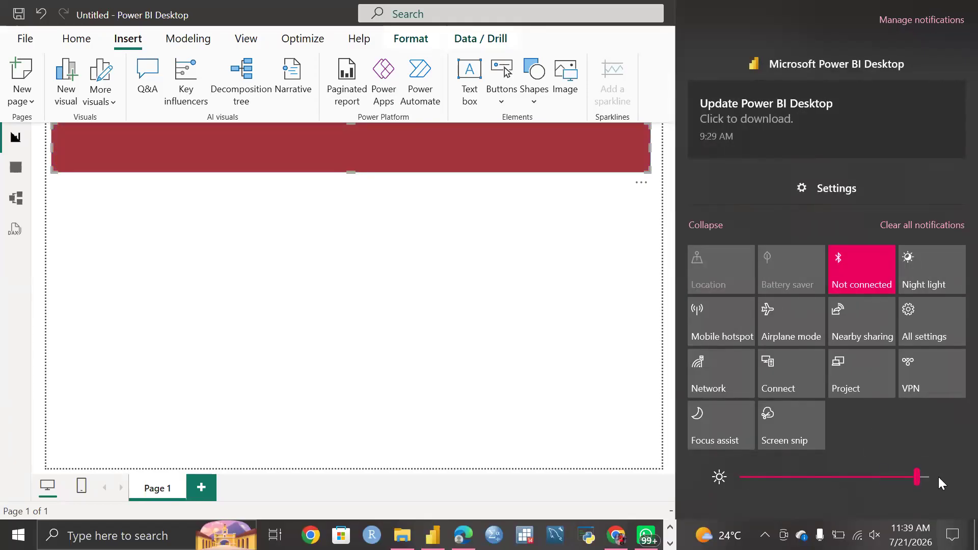
left_click(627, 421)
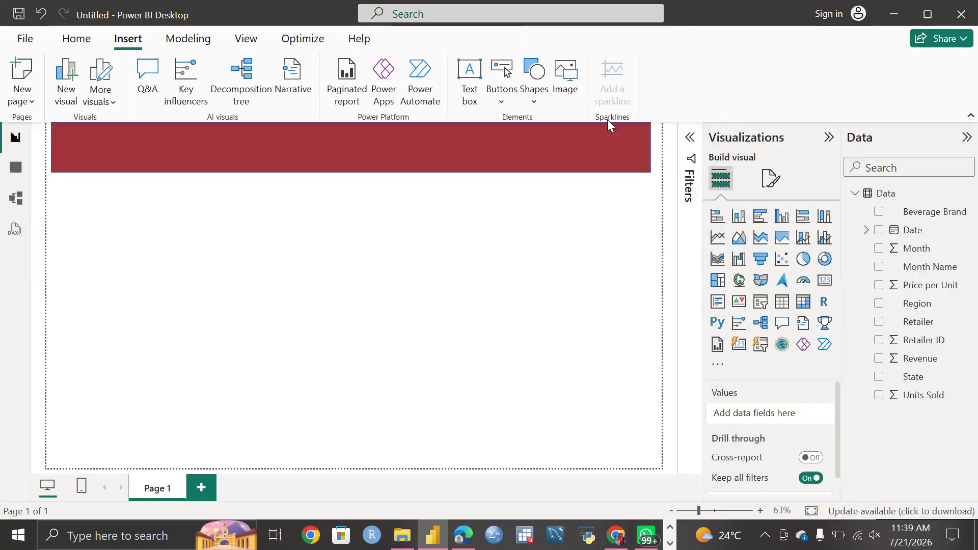
Examine the hex and RGB values of the rectangle's fill in the custom color picker without changing the color.
left_click(592, 152)
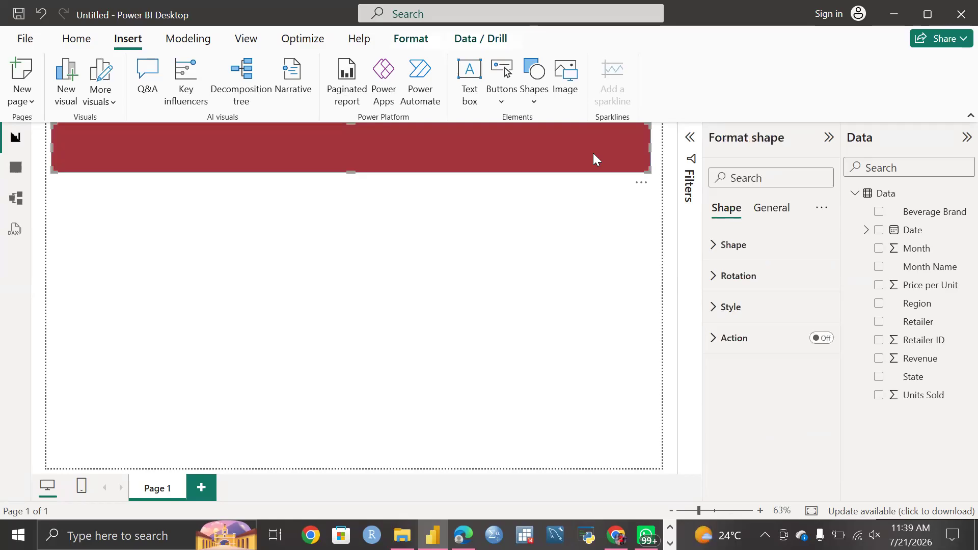
left_click(712, 314)
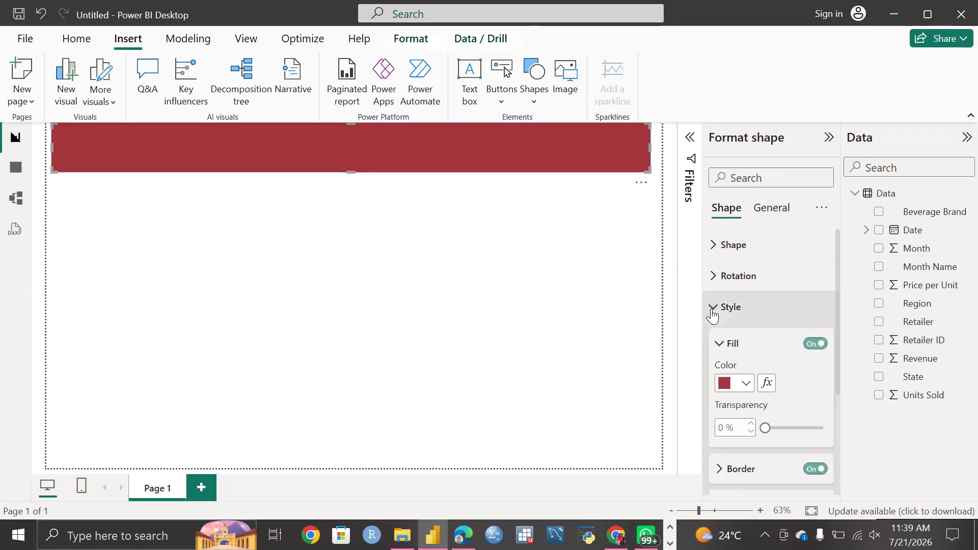
left_click(746, 384)
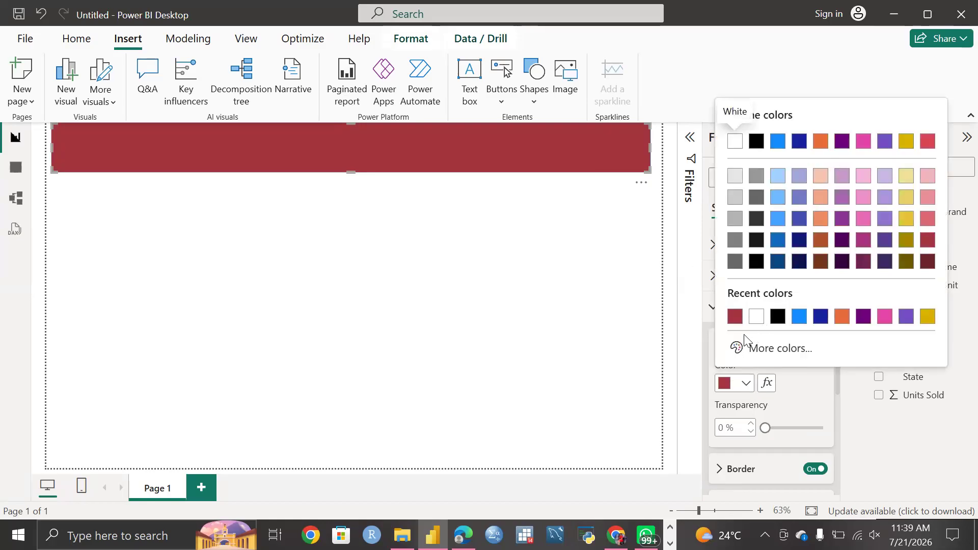
left_click(748, 348)
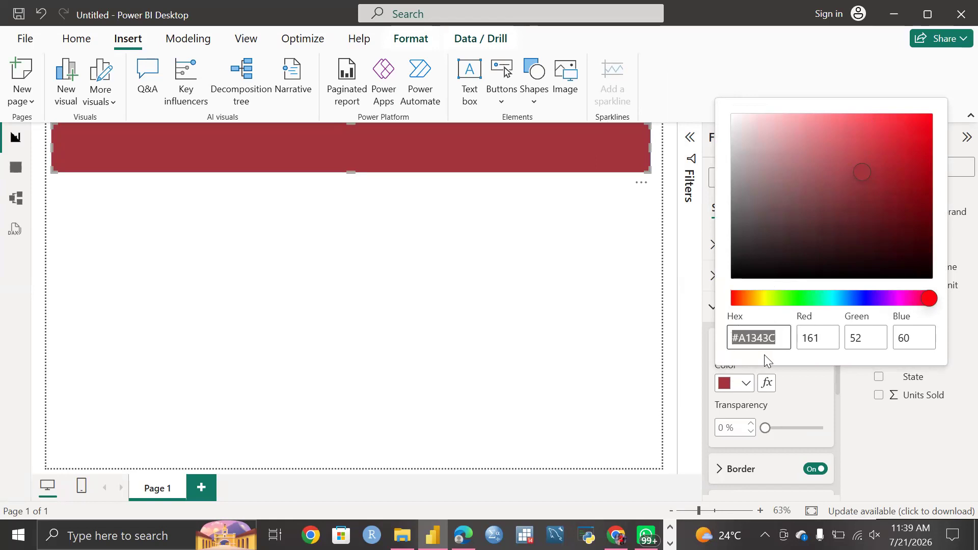
left_click(857, 401)
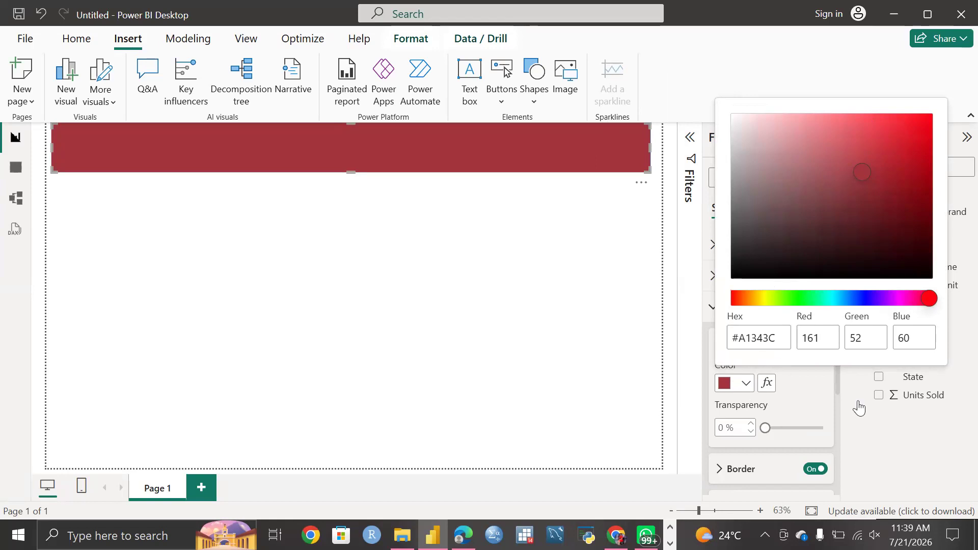
Try increasing the transparency of the rectangle's fill and bring it back down.
scroll(782, 376, "down", 2)
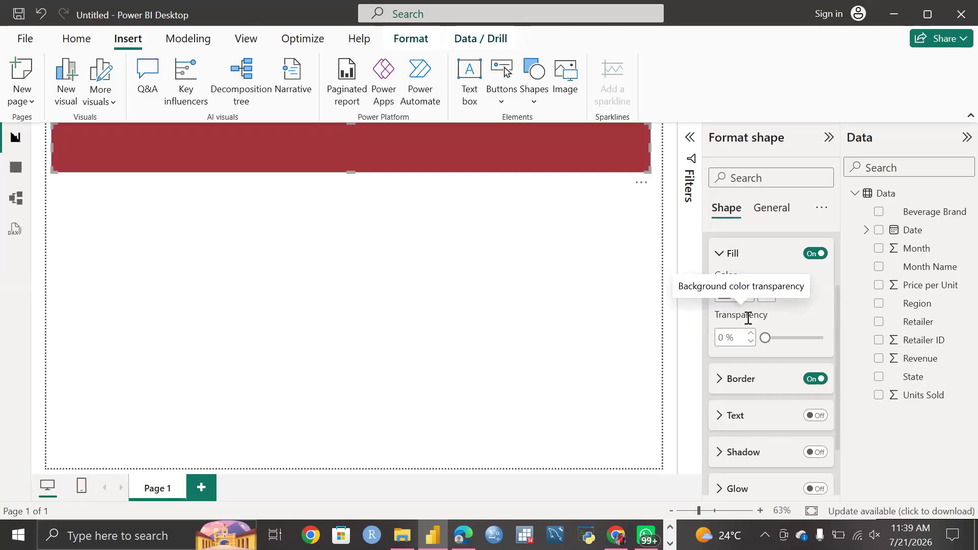
left_click_drag(767, 338, 806, 336)
left_click_drag(806, 334, 779, 339)
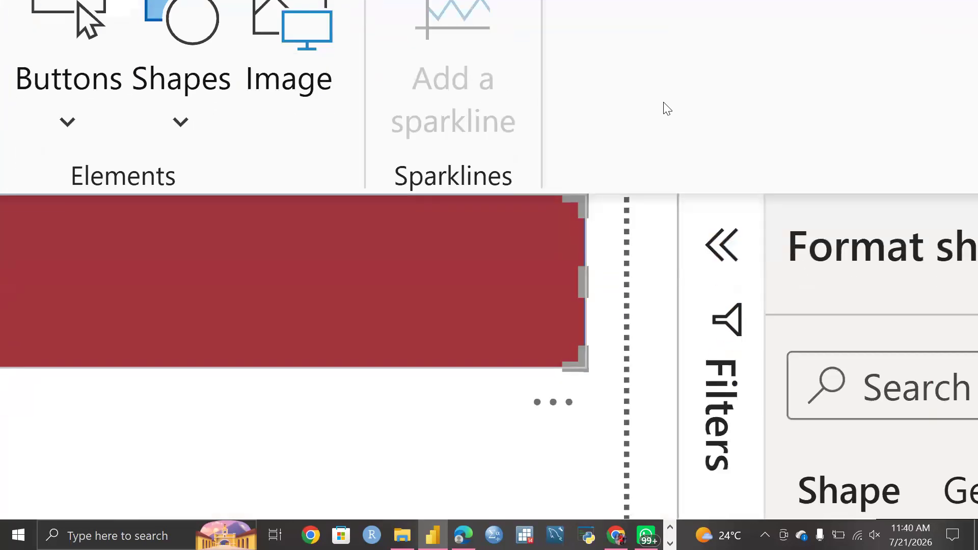
Set the width of the banner rectangle's border to 15 px in its style settings.
left_click(606, 378)
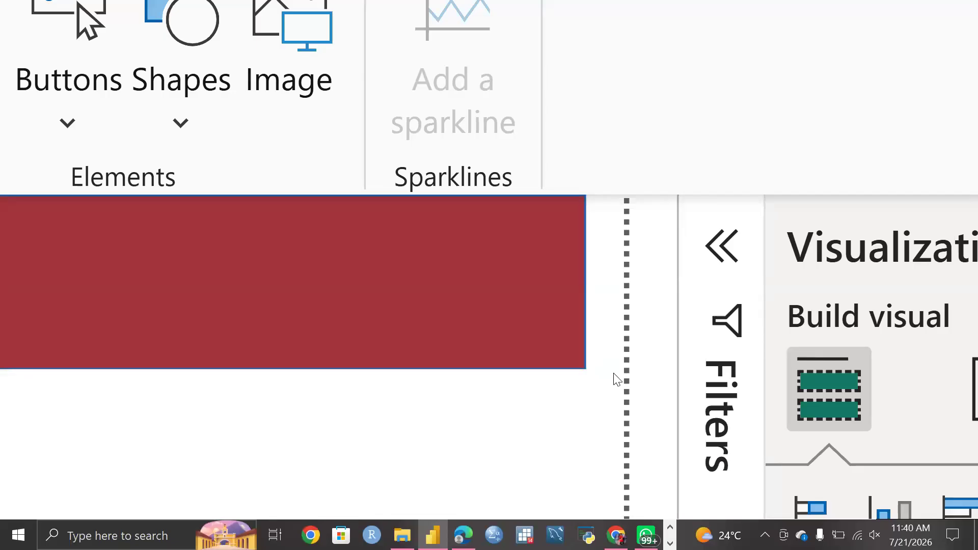
scroll(614, 375, "up", 3)
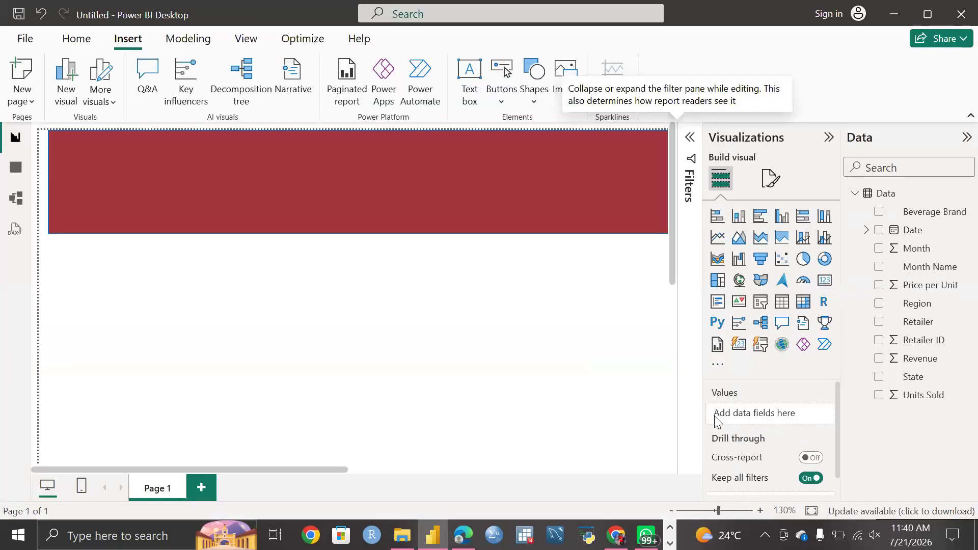
left_click(697, 510)
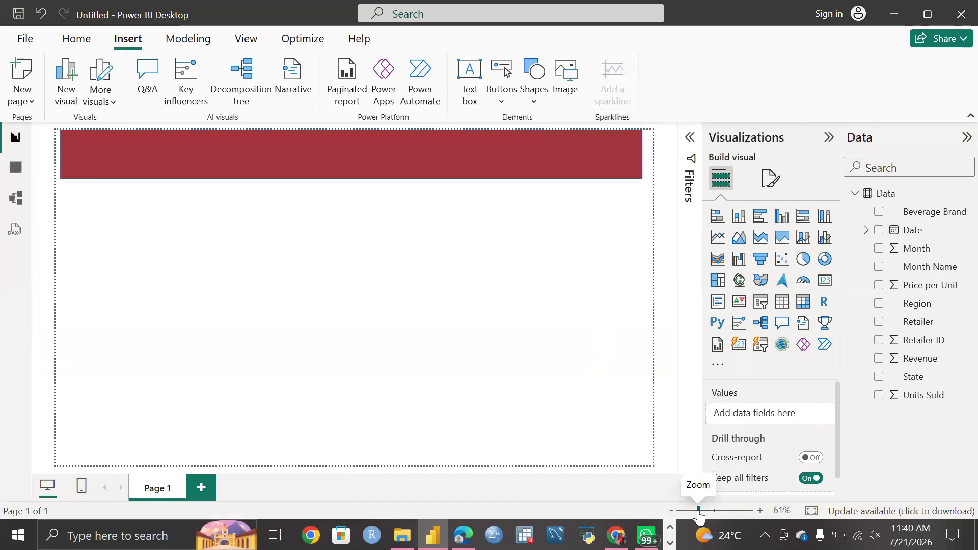
left_click(572, 145)
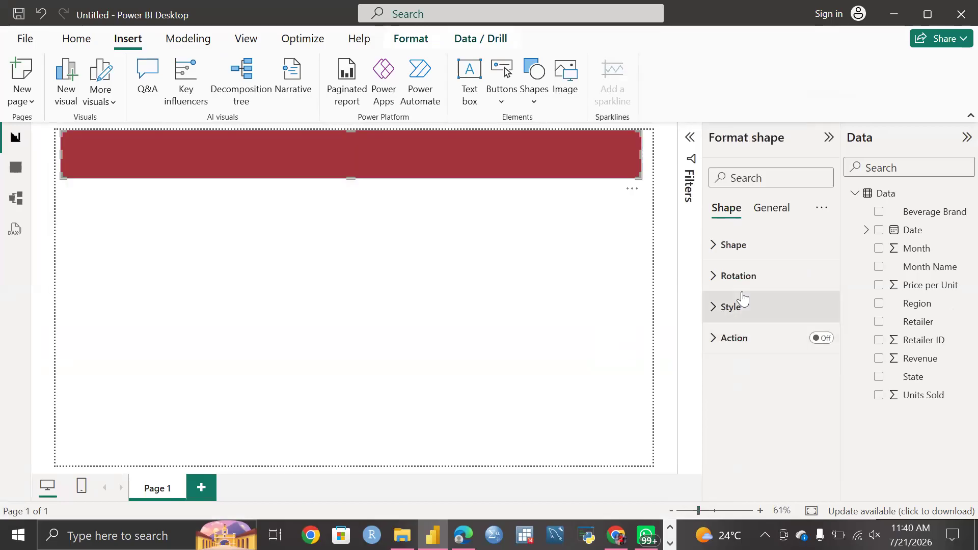
left_click(716, 306)
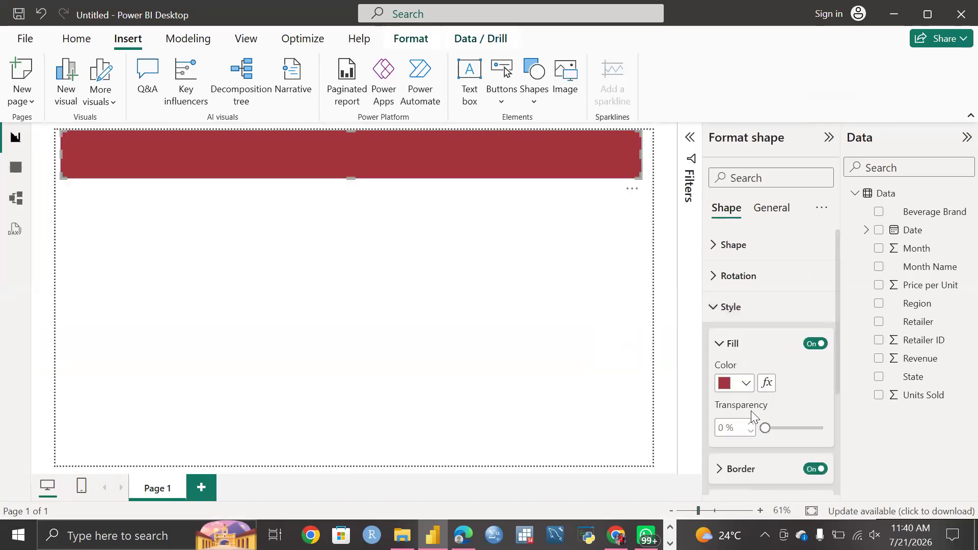
scroll(750, 410, "down", 2)
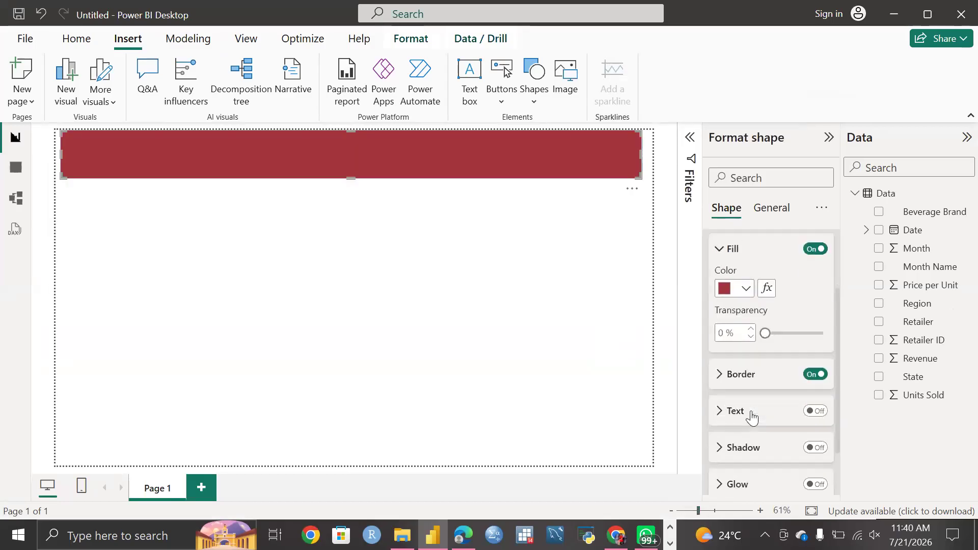
left_click(719, 377)
scroll(762, 459, "down", 1)
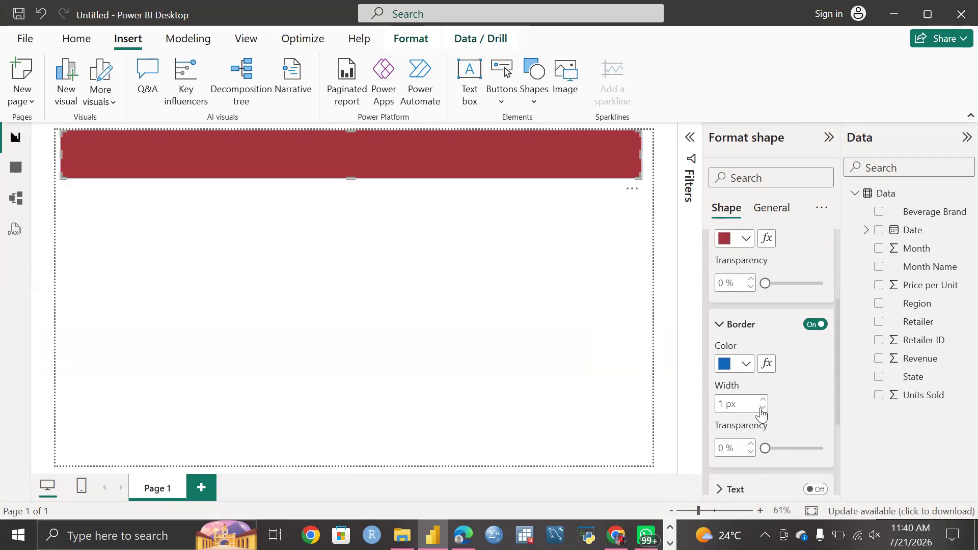
double_click(718, 404)
type("15")
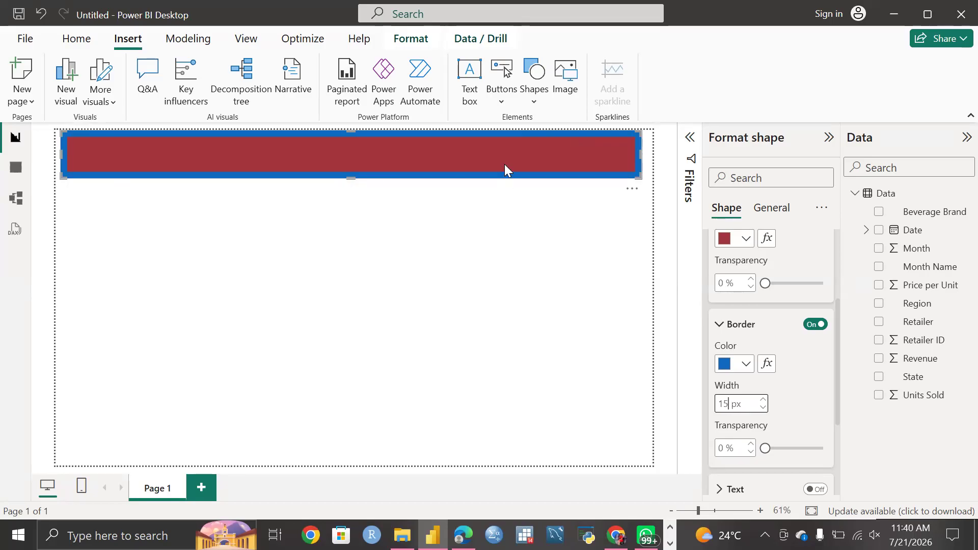
Switch the banner's border off and on again, and set the border color to black.
left_click(812, 325)
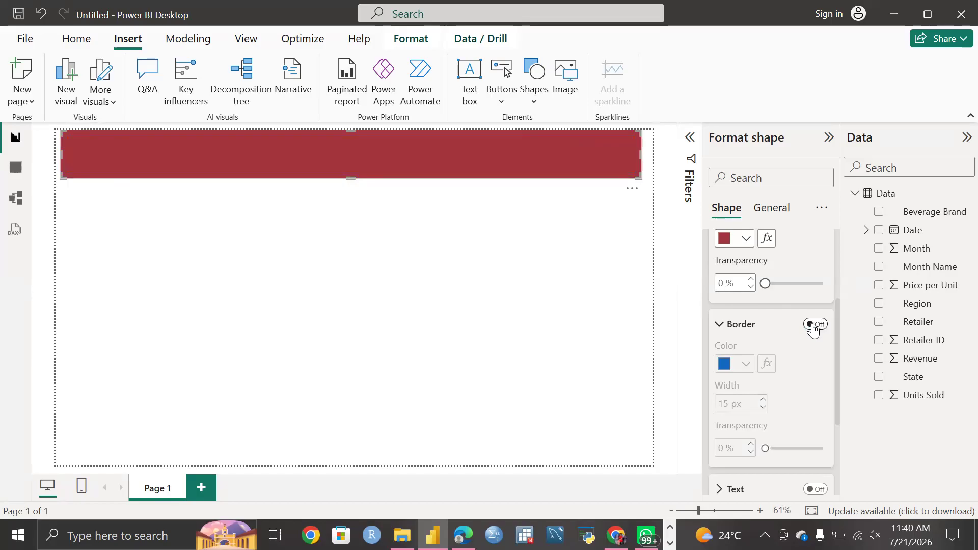
left_click(812, 326)
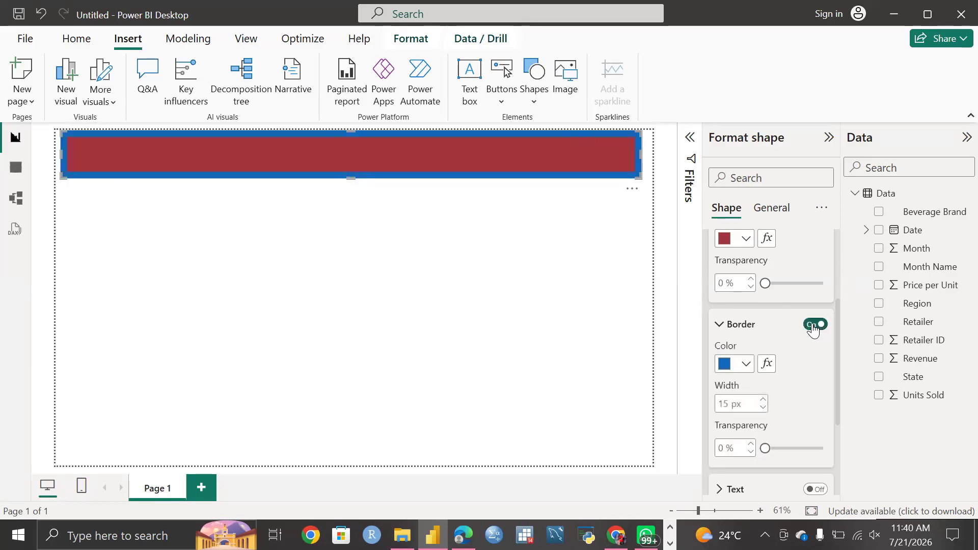
left_click(746, 364)
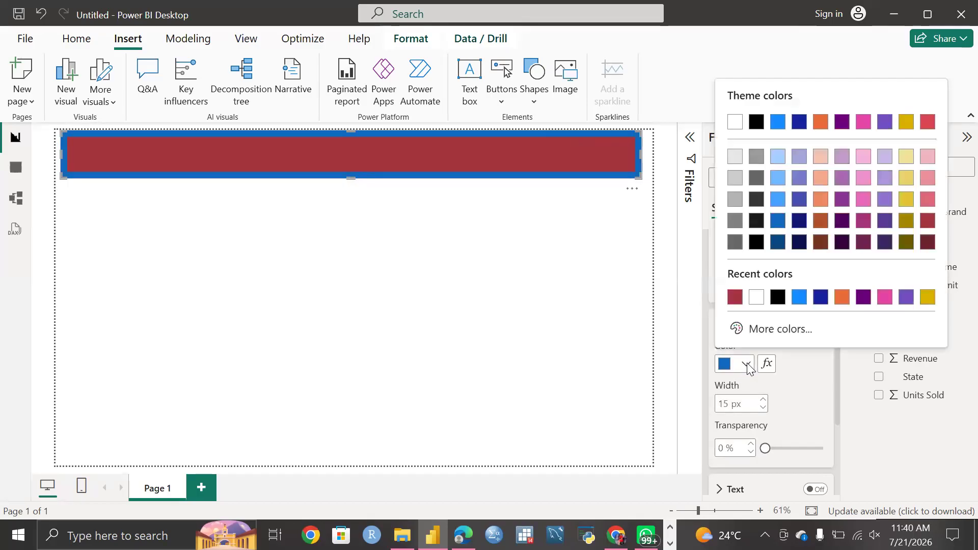
left_click(778, 299)
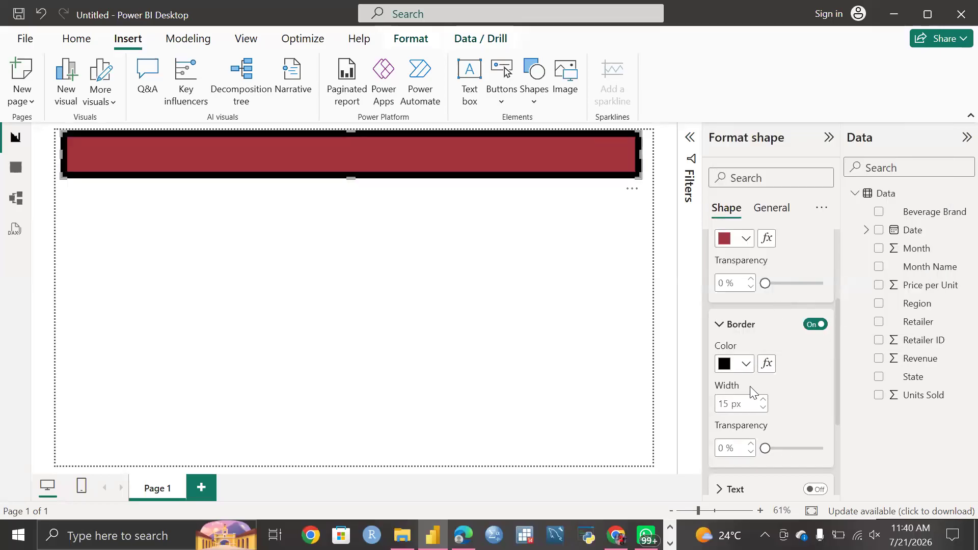
Reduce the banner's border width to 6 px and deselect the shape.
left_click(763, 410)
left_click(763, 410)
left_click(763, 410)
left_click(763, 411)
left_click(763, 410)
left_click(762, 411)
left_click(763, 410)
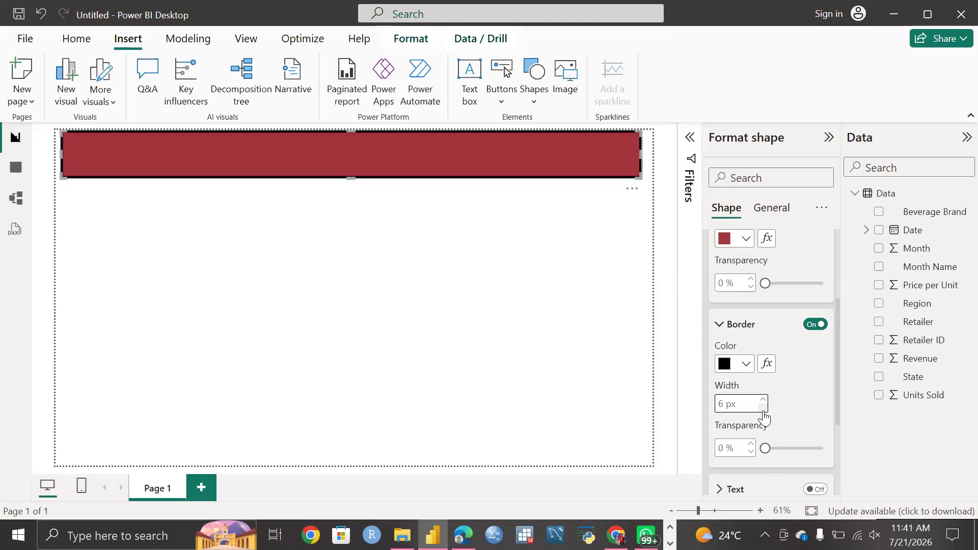
left_click(577, 379)
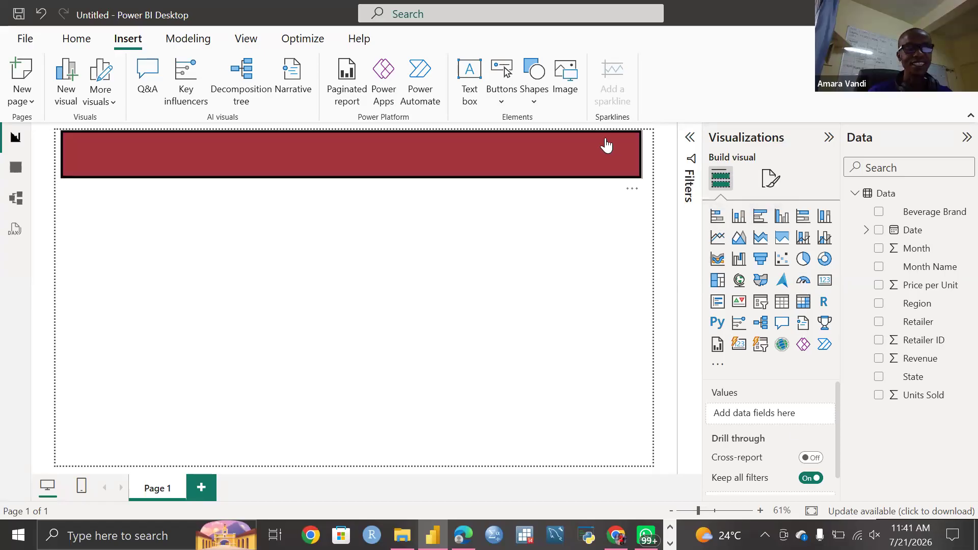
Reopen the banner's border settings, switch the border off and turn it back on.
left_click(572, 154)
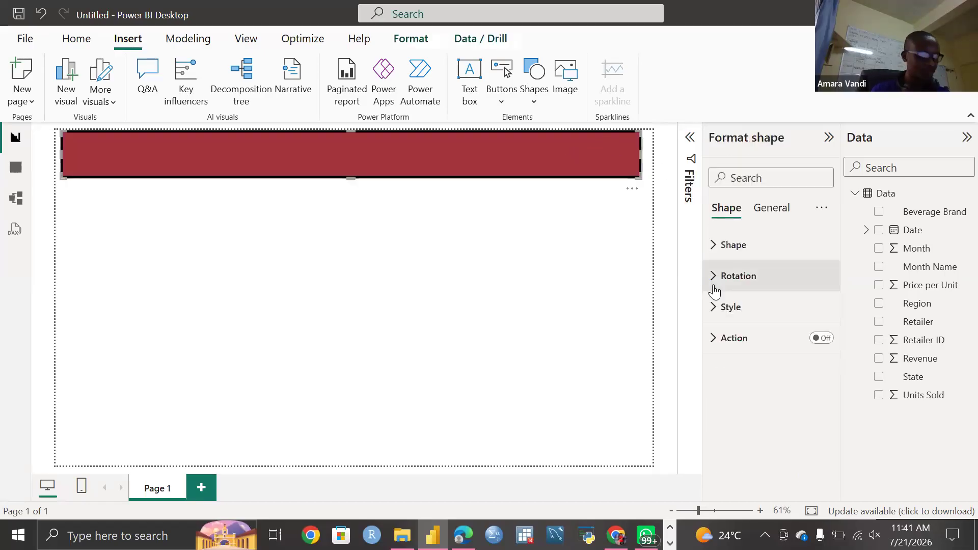
left_click(737, 306)
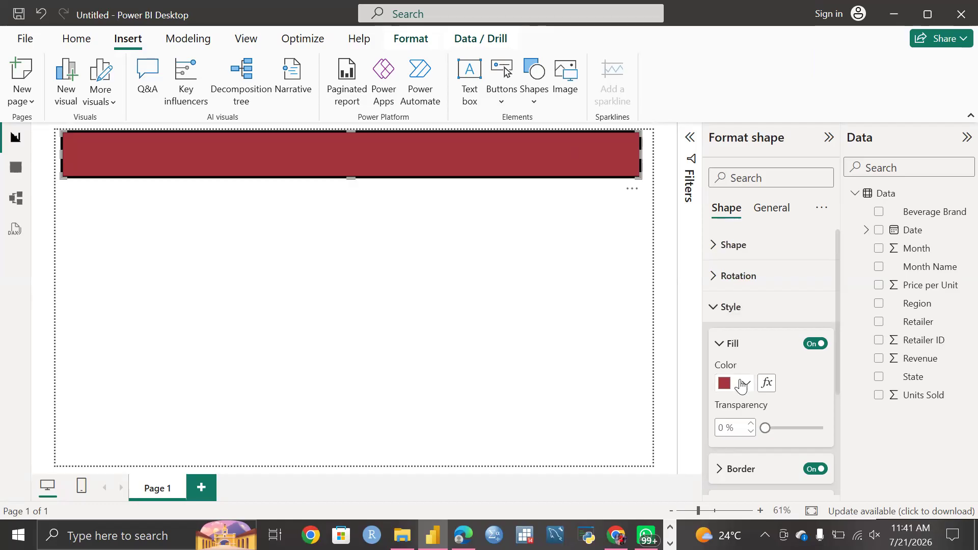
scroll(747, 388, "down", 3)
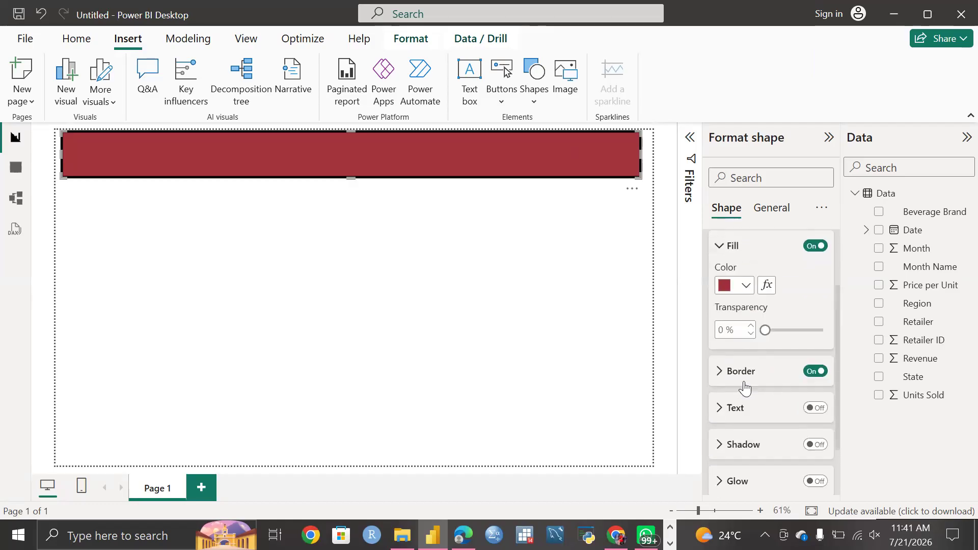
left_click(719, 346)
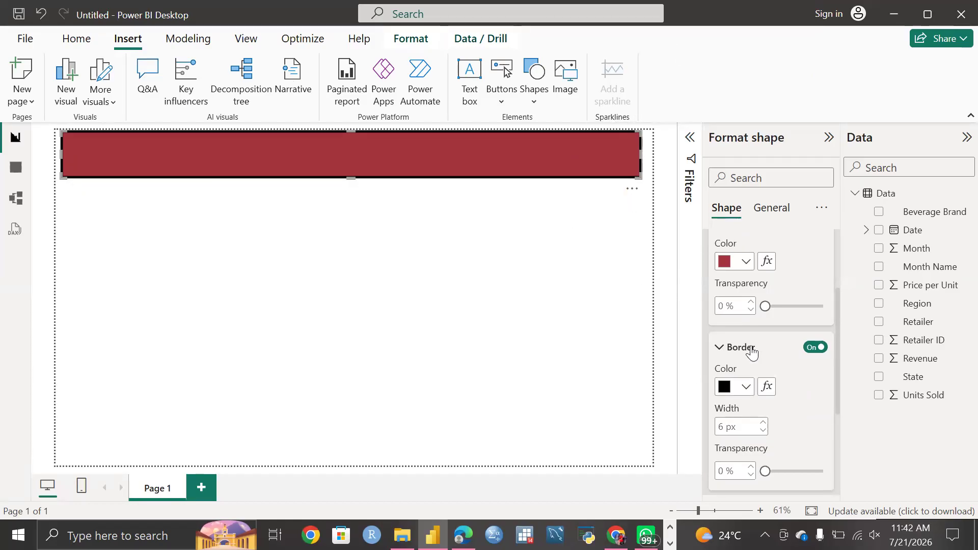
left_click(817, 348)
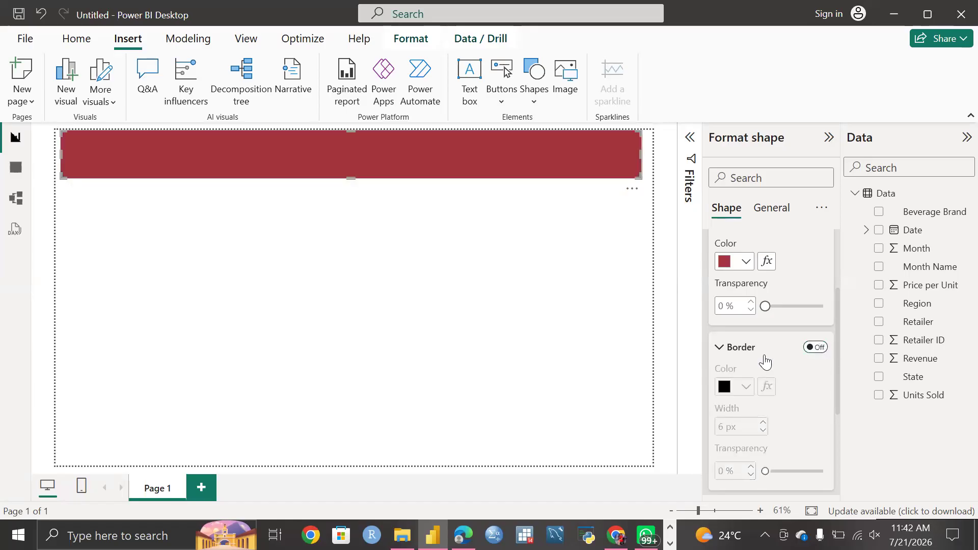
left_click(815, 348)
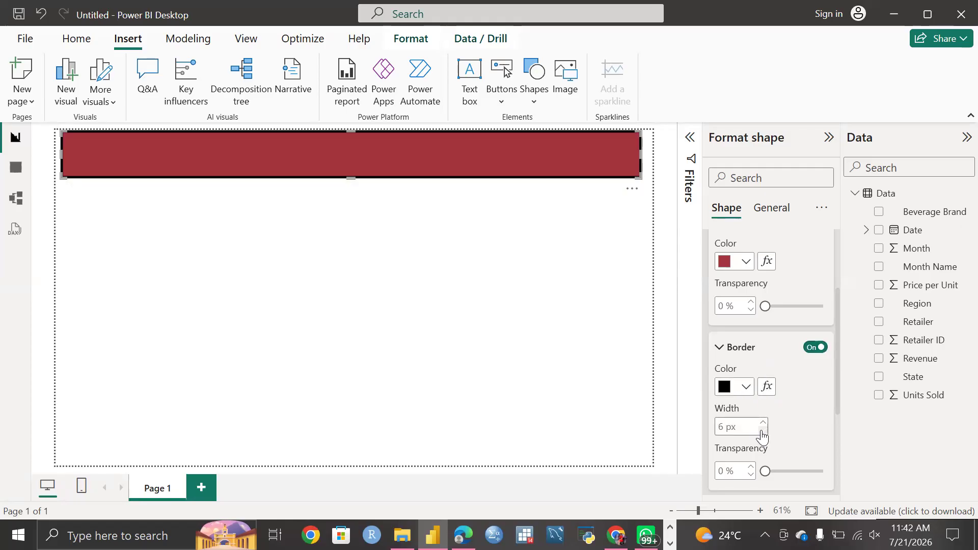
Reduce the banner's border width to 5 px and try the border transparency, leaving it at 0%.
scroll(764, 438, "down", 2)
scroll(766, 441, "down", 1)
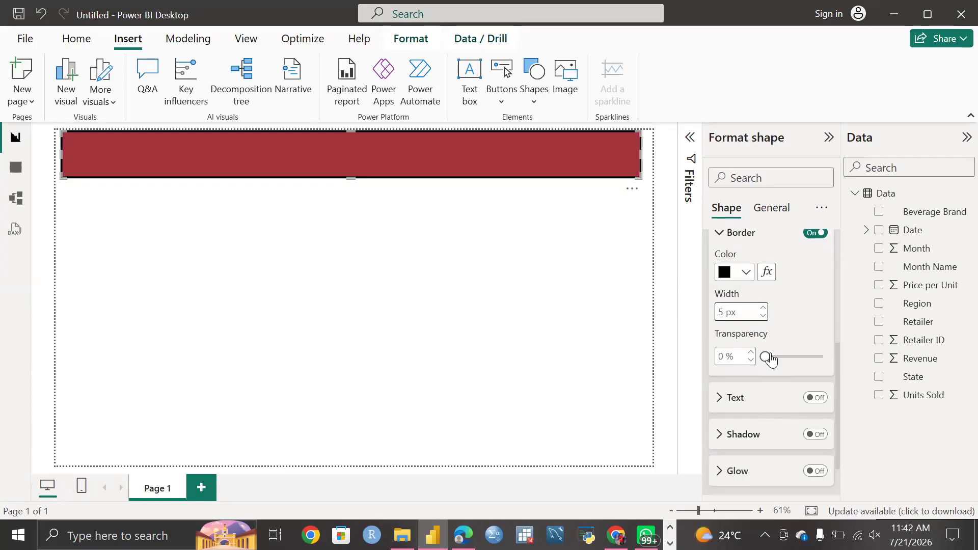
left_click_drag(764, 356, 742, 373)
scroll(756, 415, "down", 1)
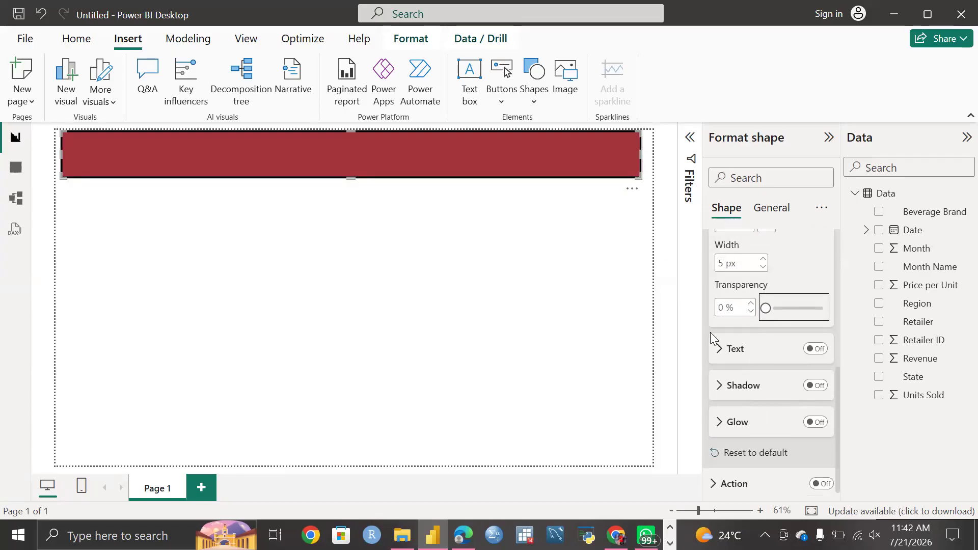
Change the banner's fill to the darkest red shade of the theme colors.
scroll(756, 307, "up", 4)
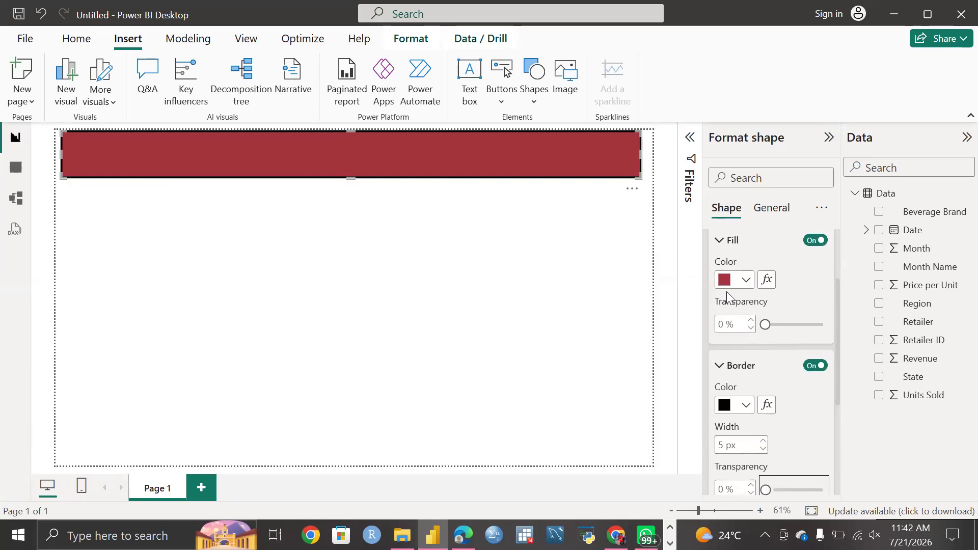
left_click(744, 284)
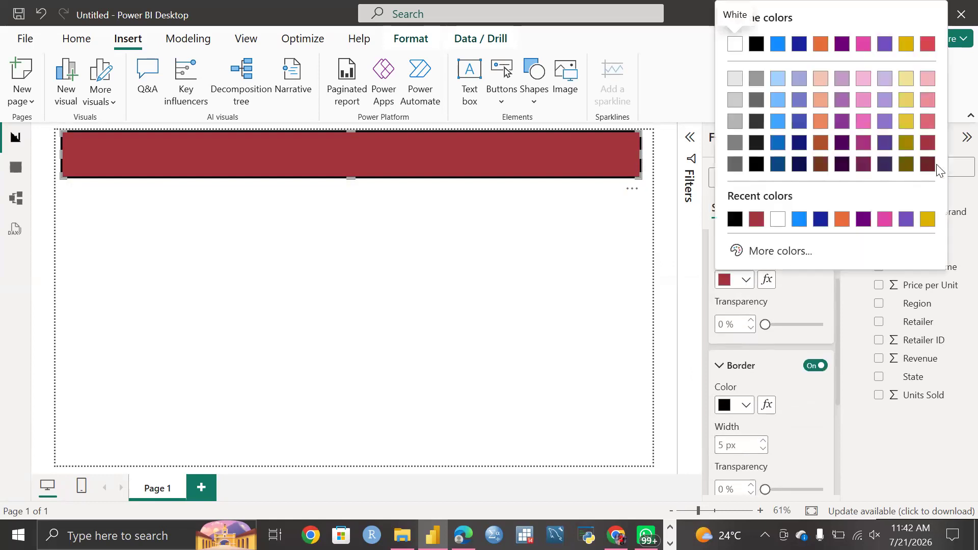
left_click(927, 173)
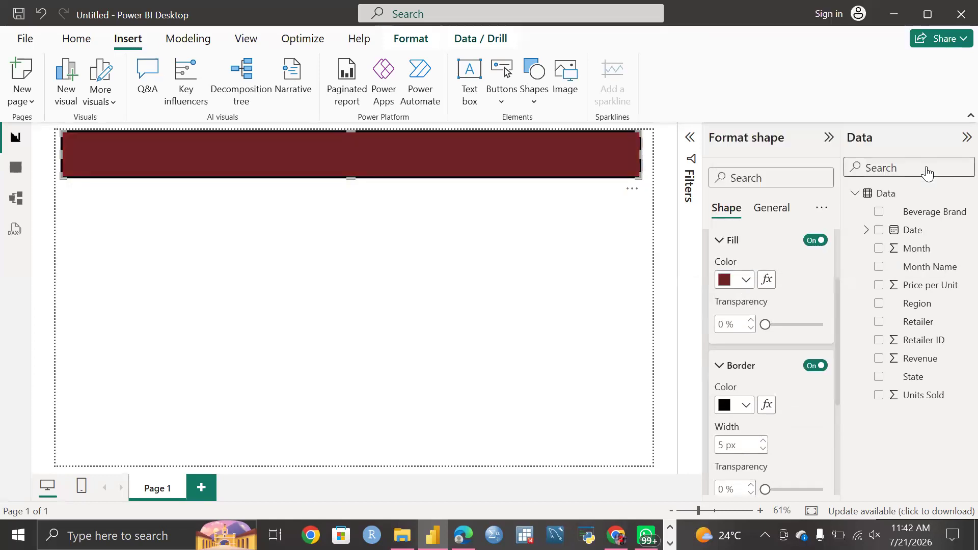
Try adjusting the transparency of the banner's fill and return it to 0%.
scroll(775, 377, "down", 3)
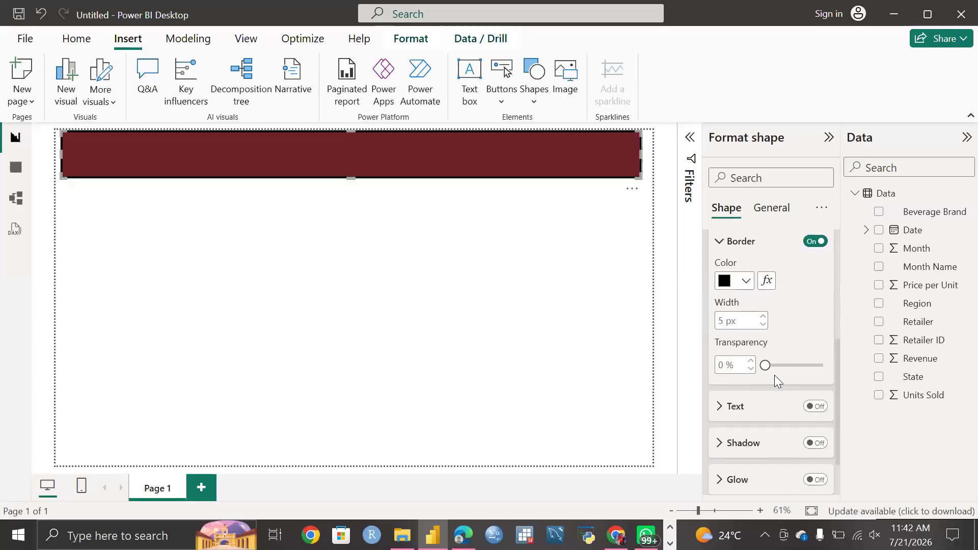
scroll(774, 374, "up", 4)
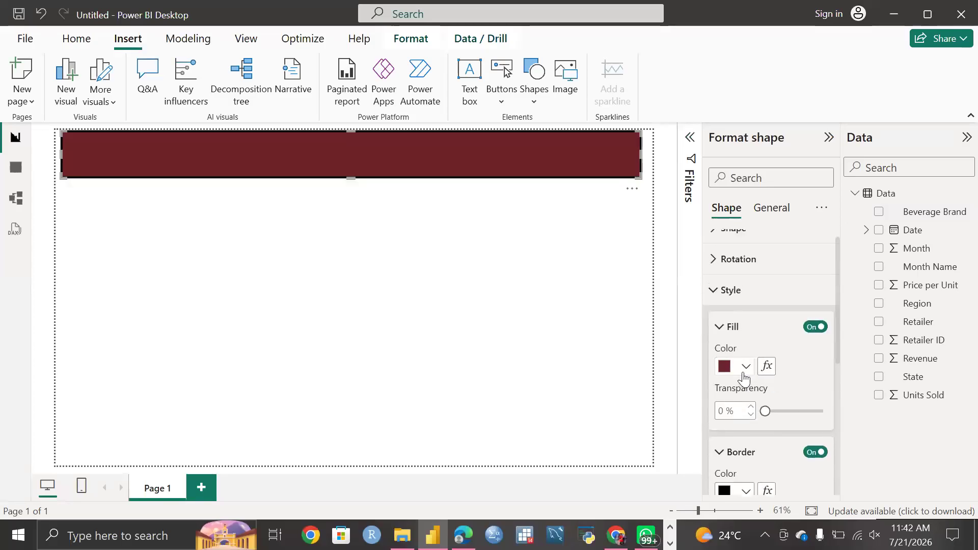
mouse_move(765, 410)
left_mouse_down()
mouse_move(775, 406)
mouse_move(764, 408)
left_mouse_up()
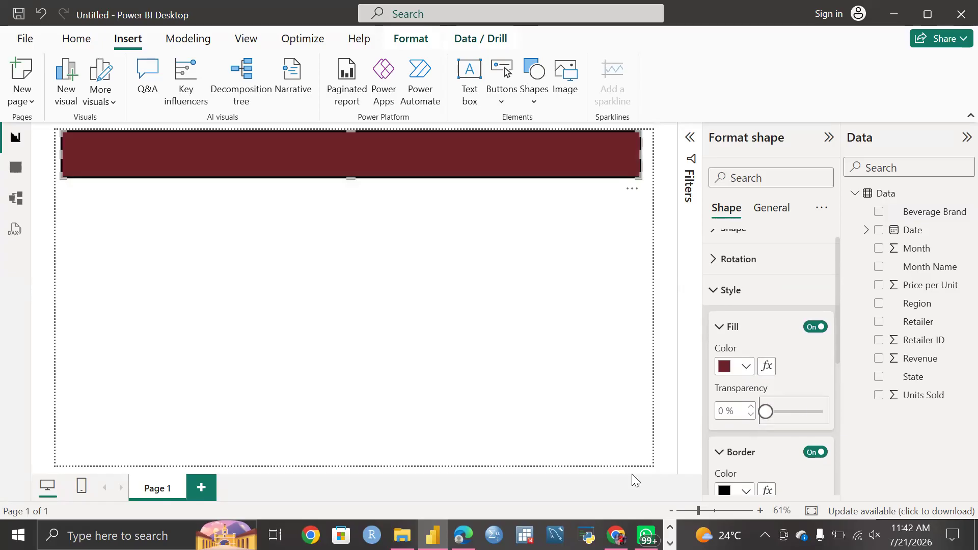
Turn on text for the banner shape and expand its text settings.
scroll(798, 400, "down", 5)
scroll(797, 400, "down", 1)
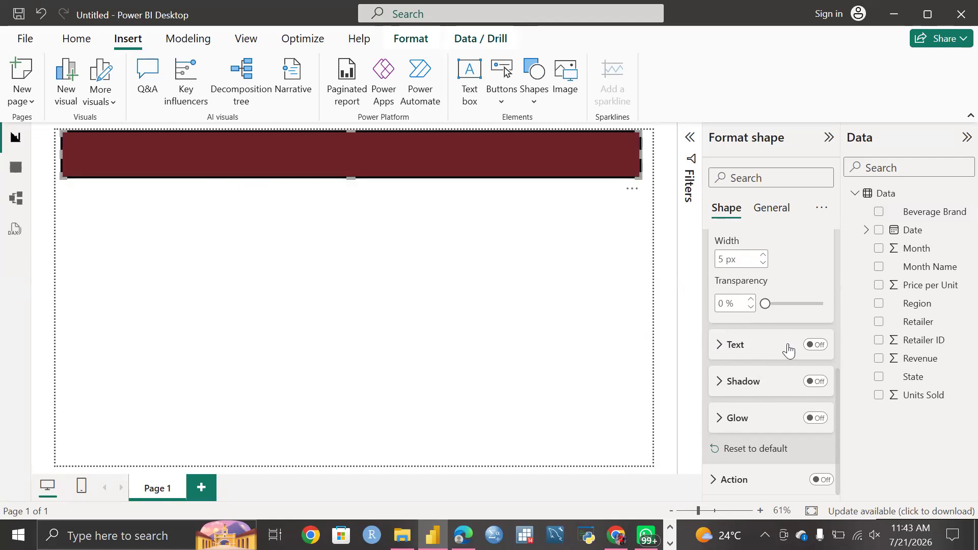
left_click(813, 346)
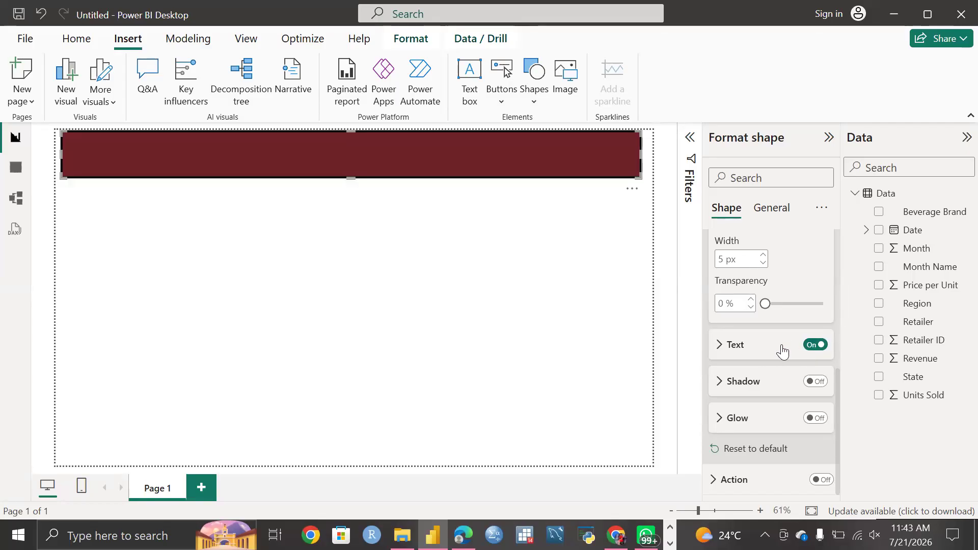
left_click(719, 349)
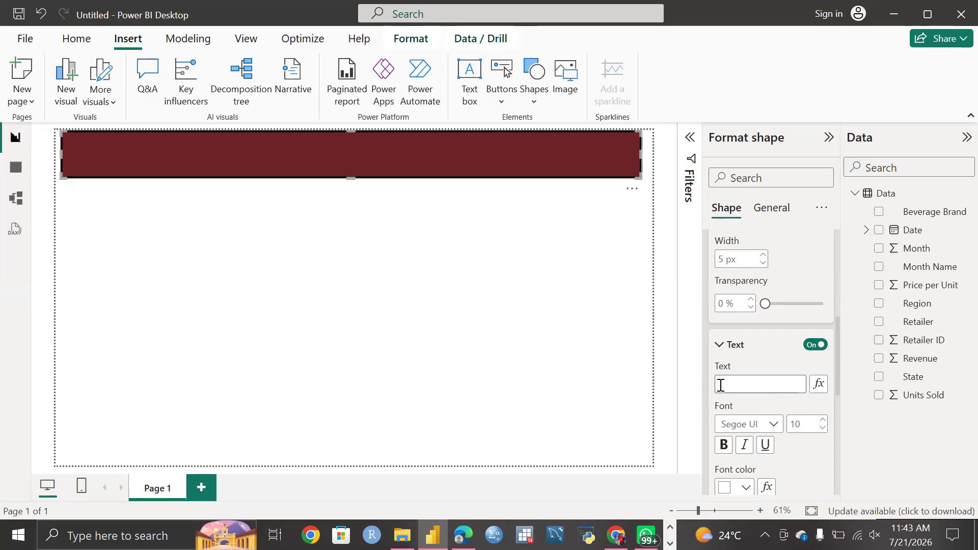
left_click(719, 345)
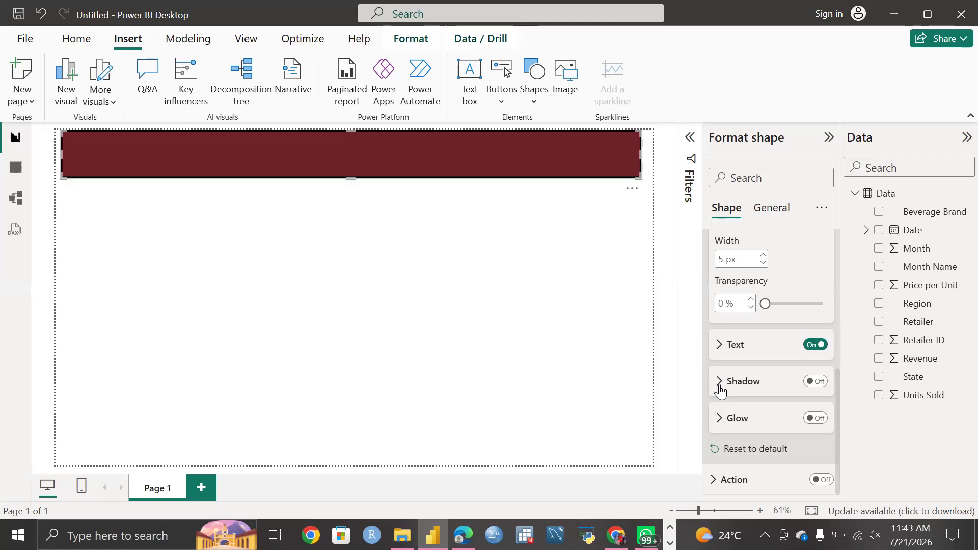
left_click(721, 348)
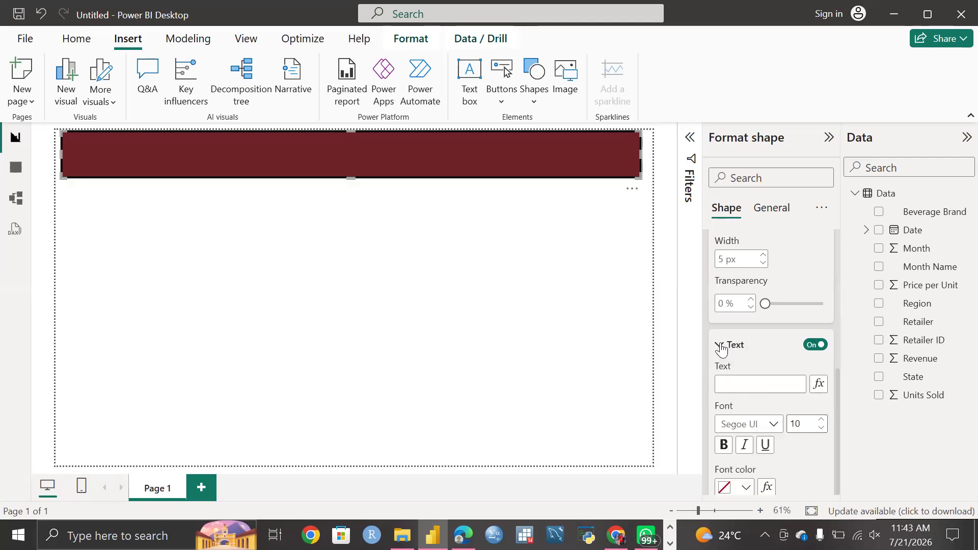
Enter "Sales Dashboard" as the banner's text.
left_click(733, 378)
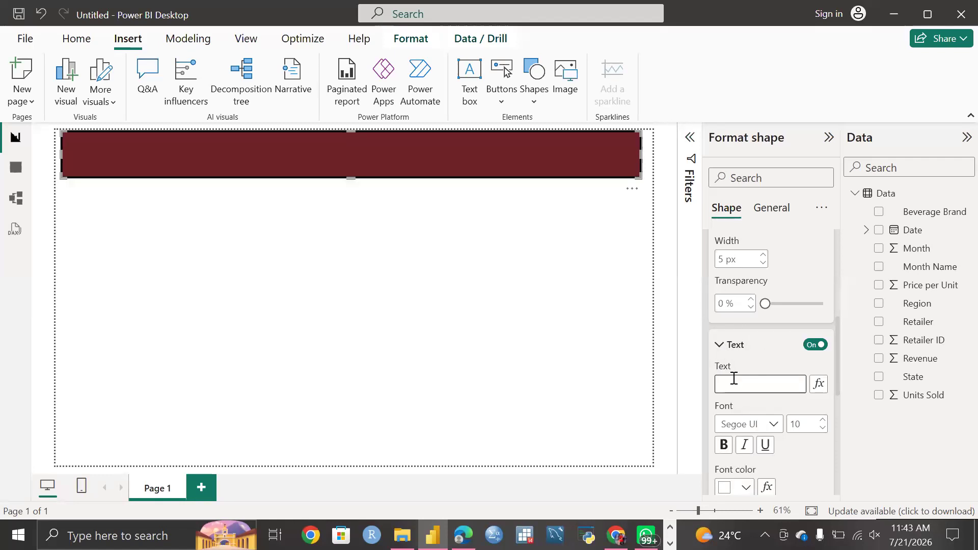
type("Sales")
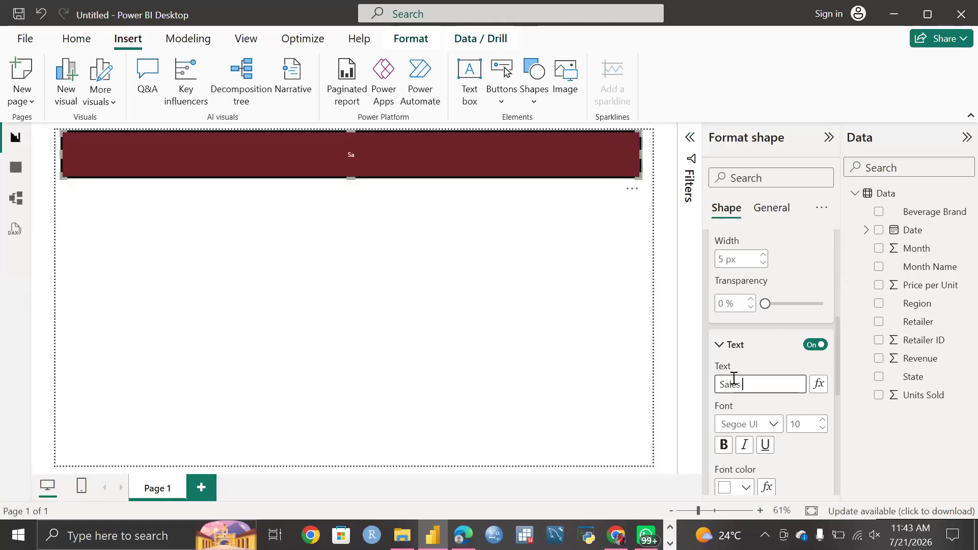
key("Tab")
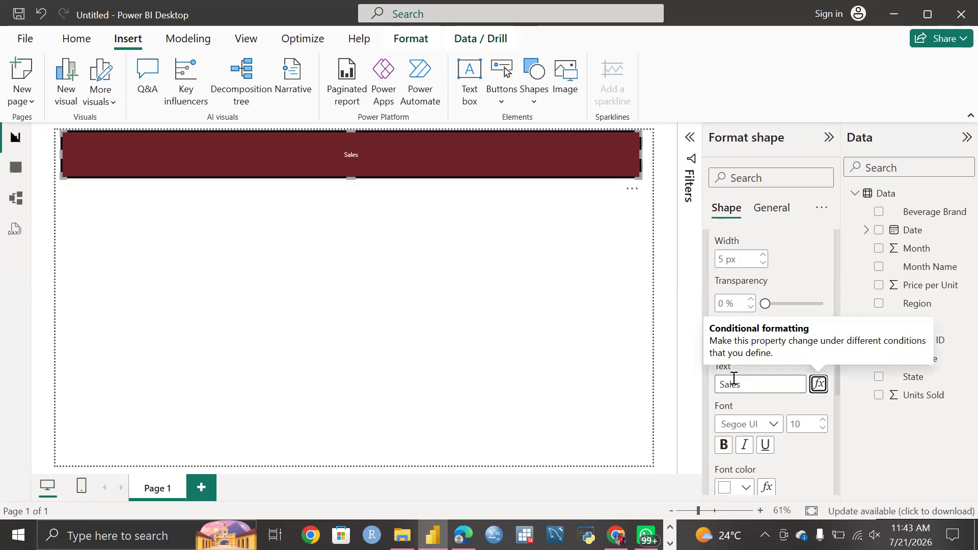
left_click(751, 384)
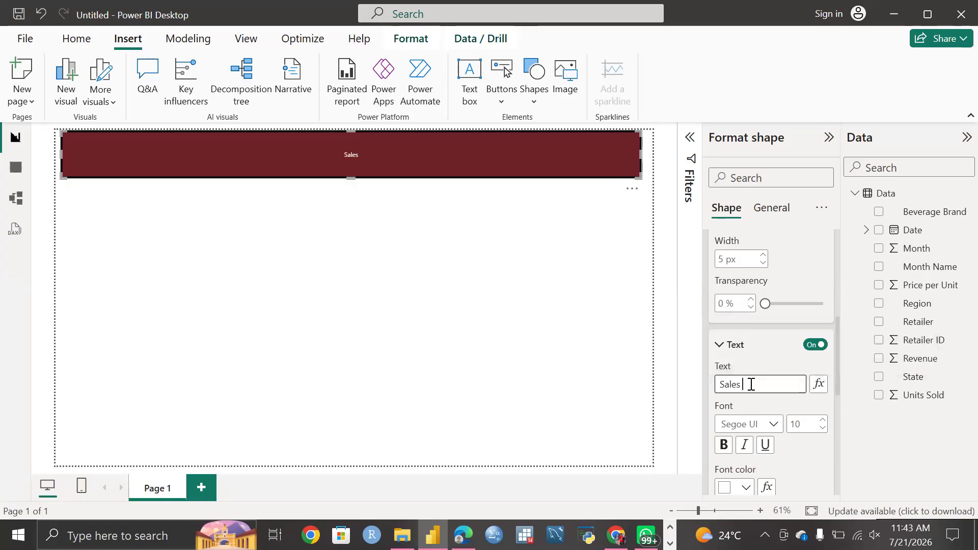
type("D")
type("ashbo")
type("ae")
key("BackSpace")
type("rd")
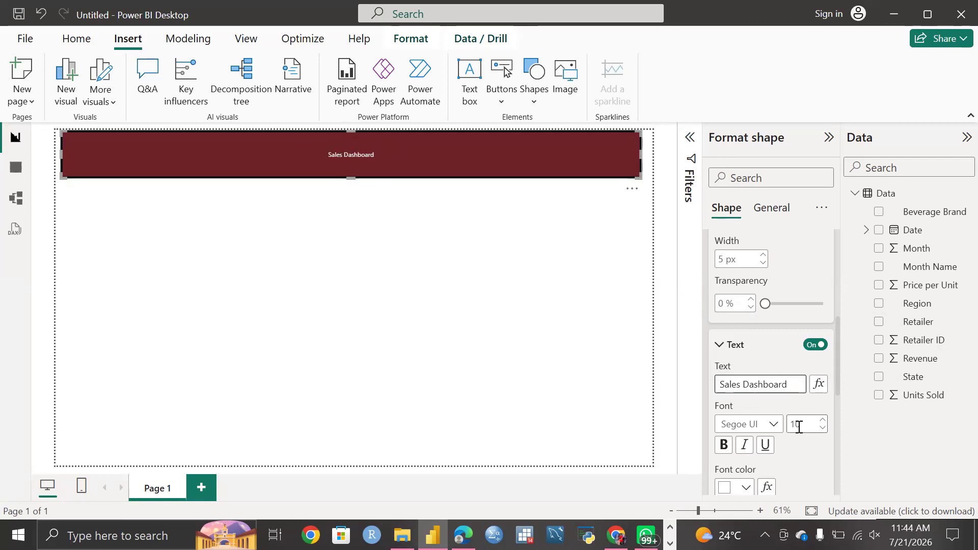
Increase the banner title's font size to 30.
scroll(799, 427, "down", 1)
scroll(798, 426, "down", 1)
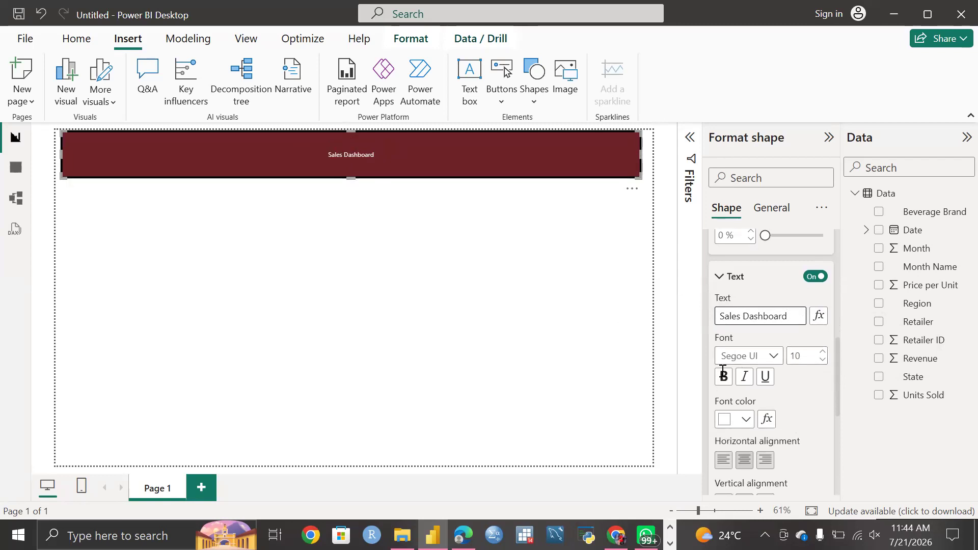
left_click(825, 351)
left_click(825, 351)
left_click(825, 351)
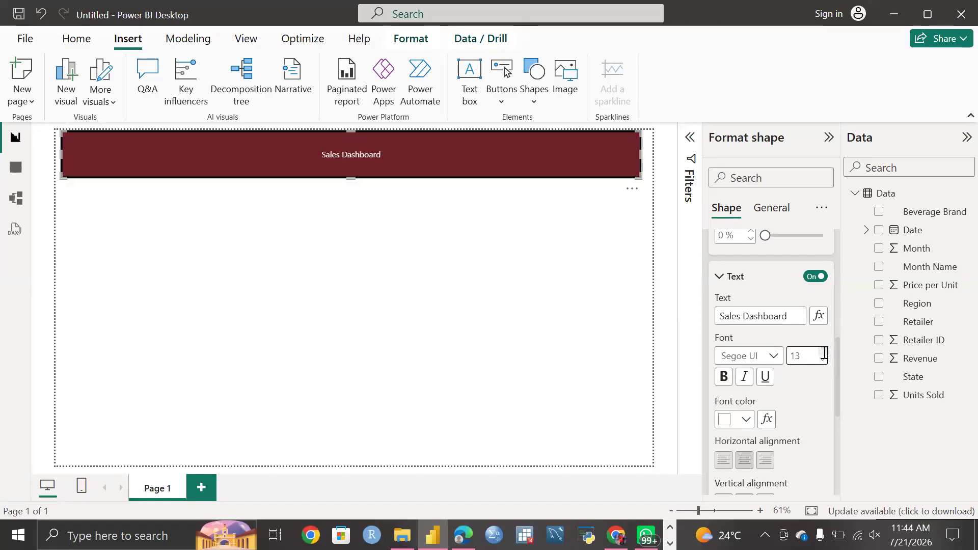
left_click(823, 352)
left_click(823, 351)
left_click(824, 351)
mouse_move(803, 354)
left_mouse_down()
mouse_move(784, 355)
mouse_move(795, 345)
left_mouse_up()
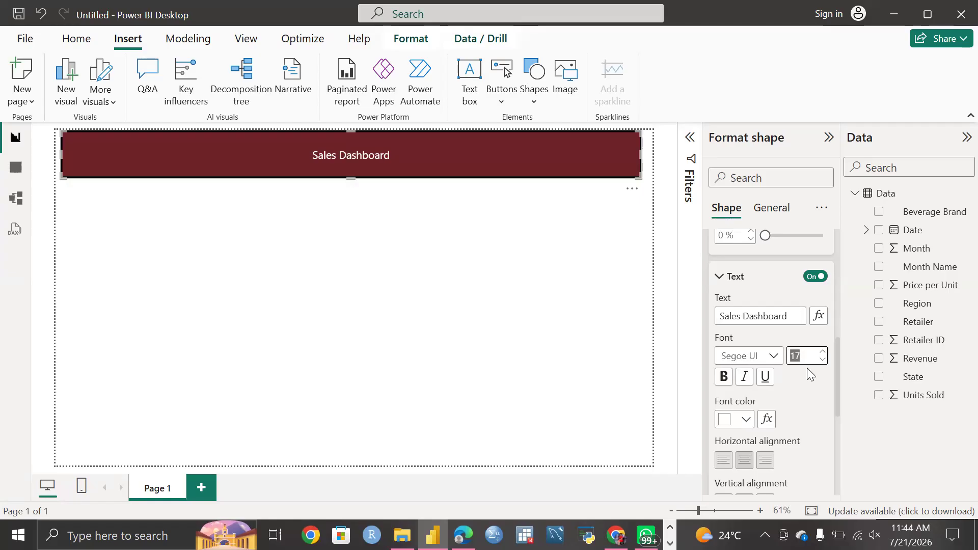
type("30")
key("Return")
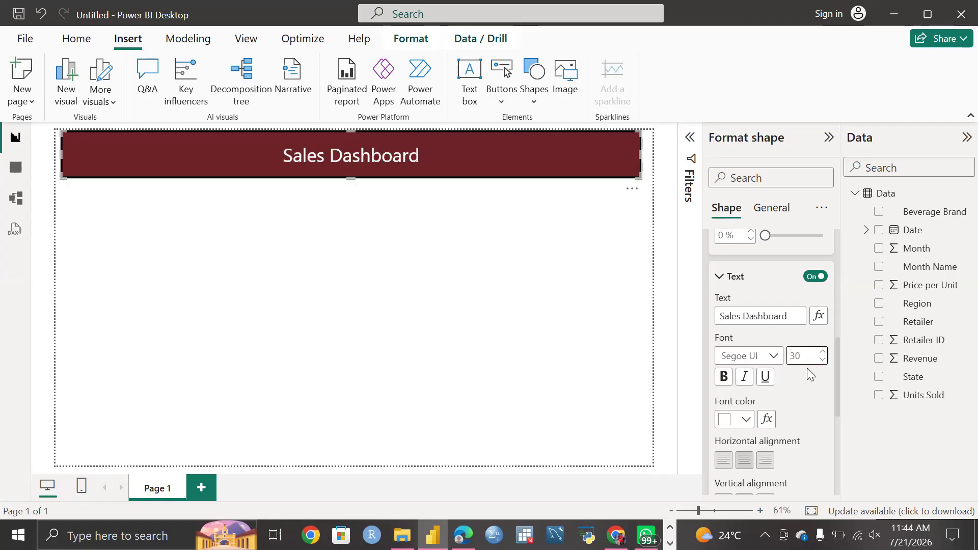
Set the banner title's font to Georgia and make it bold, italic and underlined.
left_click(773, 356)
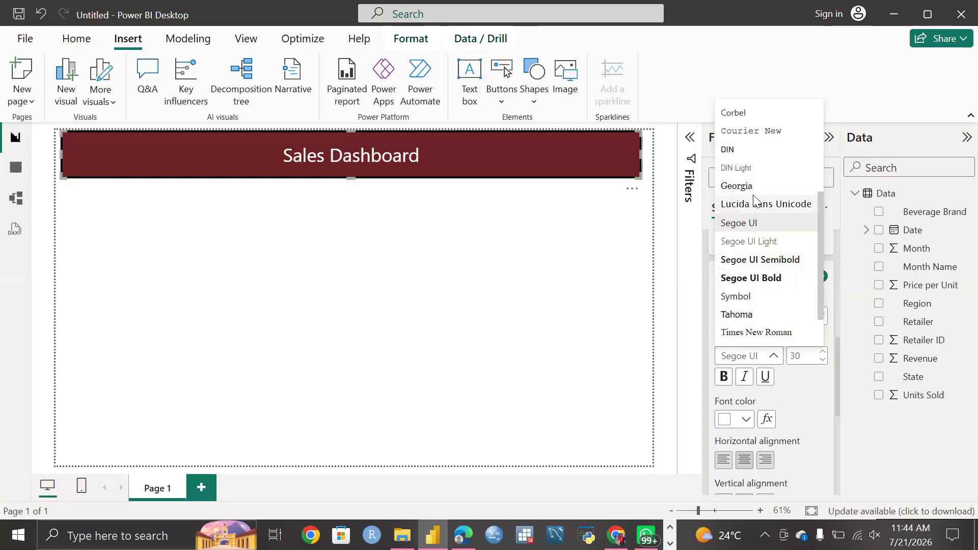
left_click(737, 186)
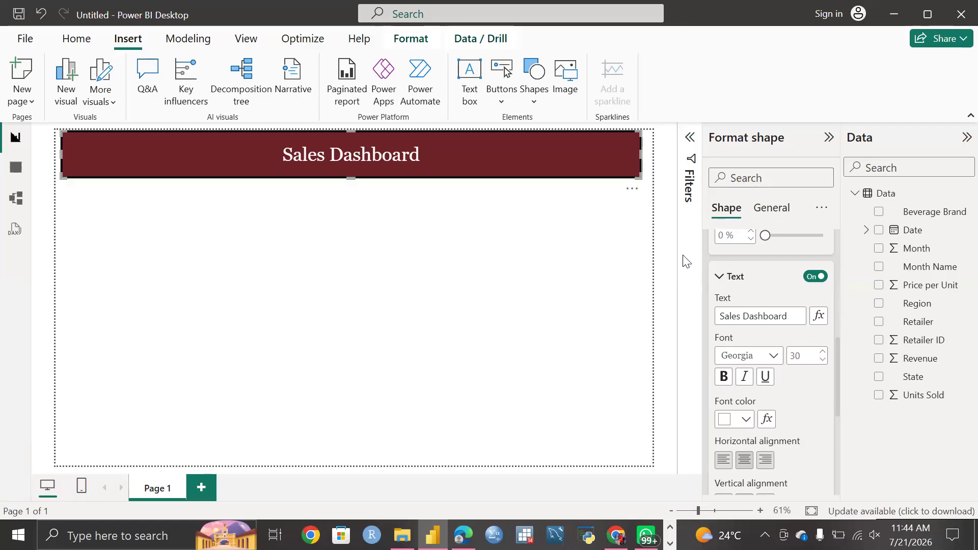
scroll(774, 405, "down", 1)
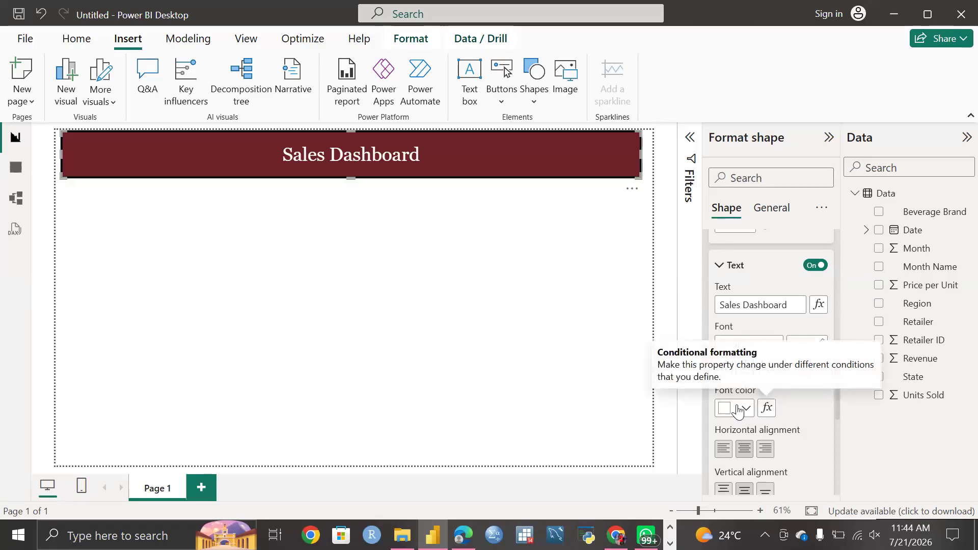
left_click(722, 367)
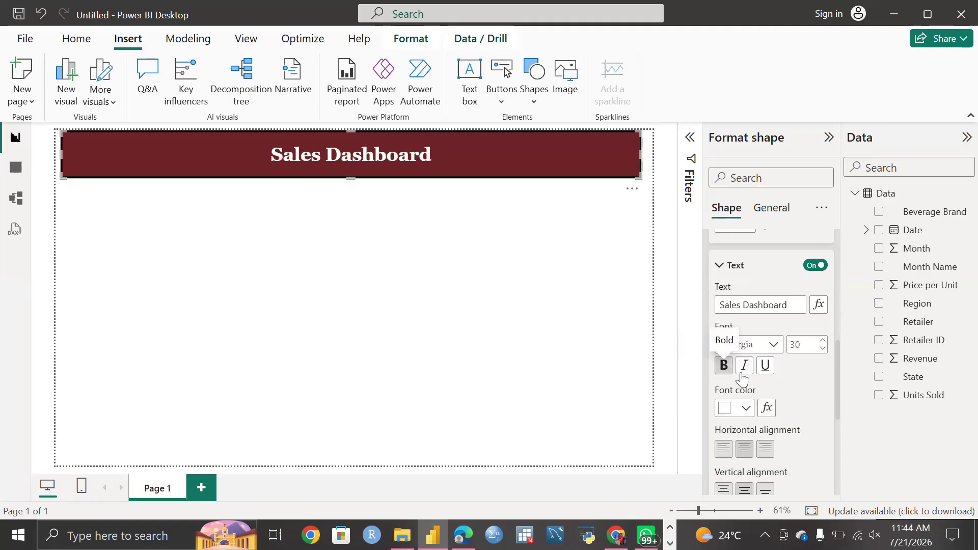
left_click(742, 375)
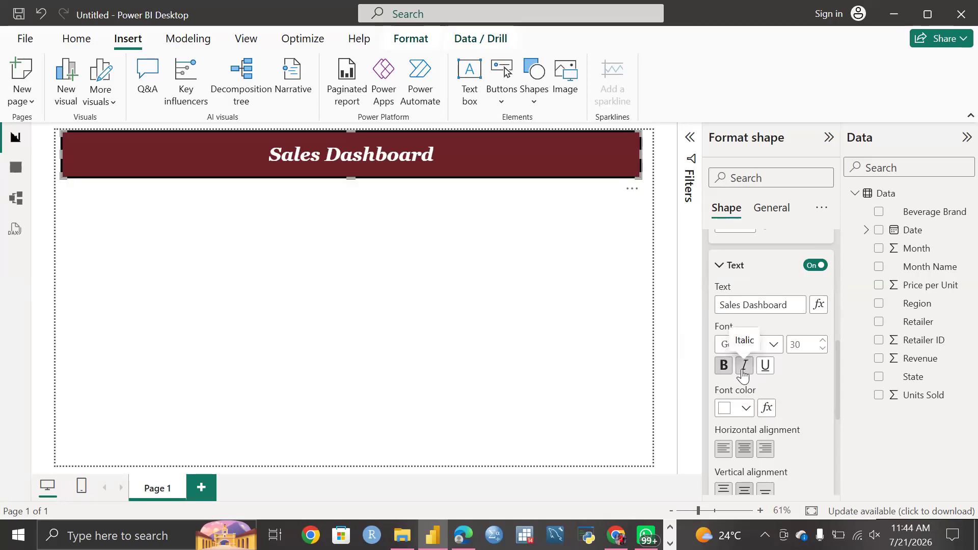
left_click(764, 378)
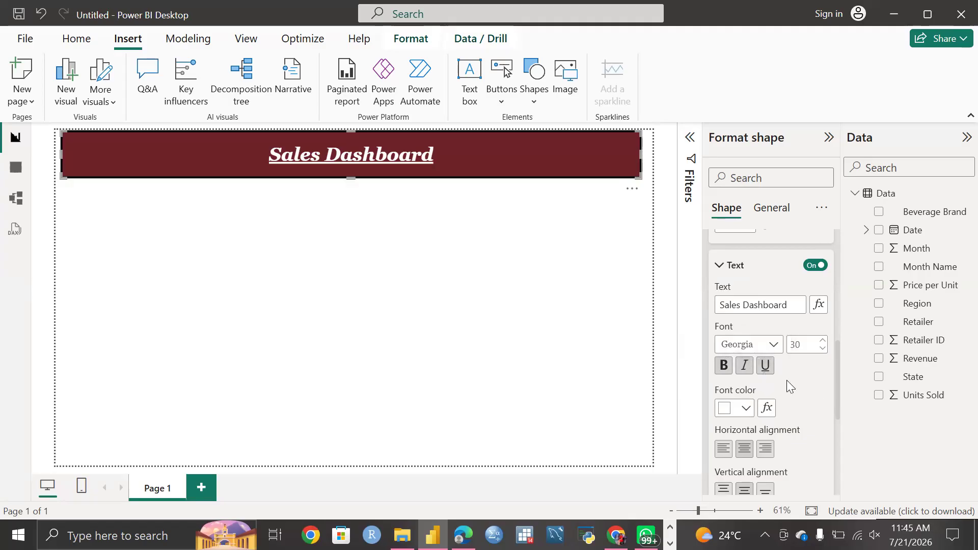
Try black, a darker blue and a light red as the title's font color, then return it to white.
scroll(791, 402, "down", 3)
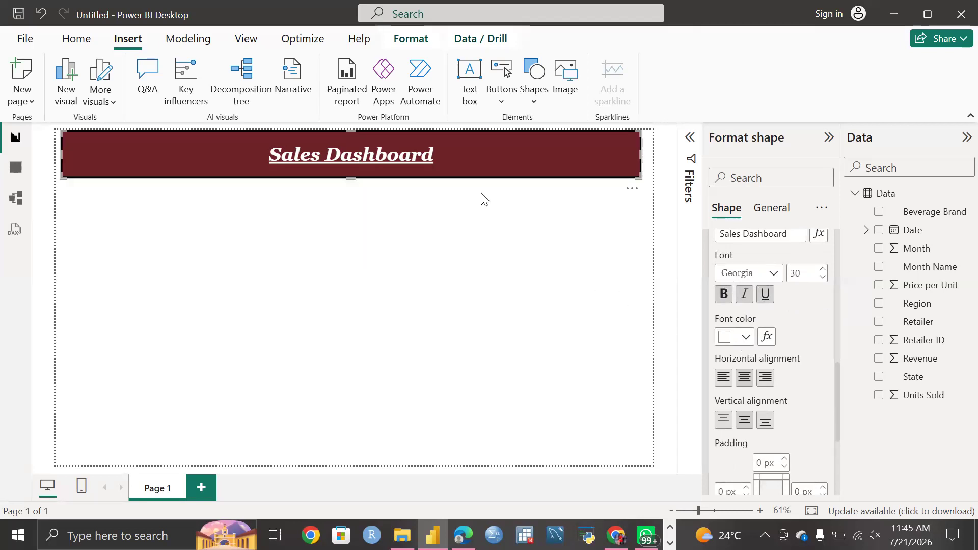
left_click(746, 337)
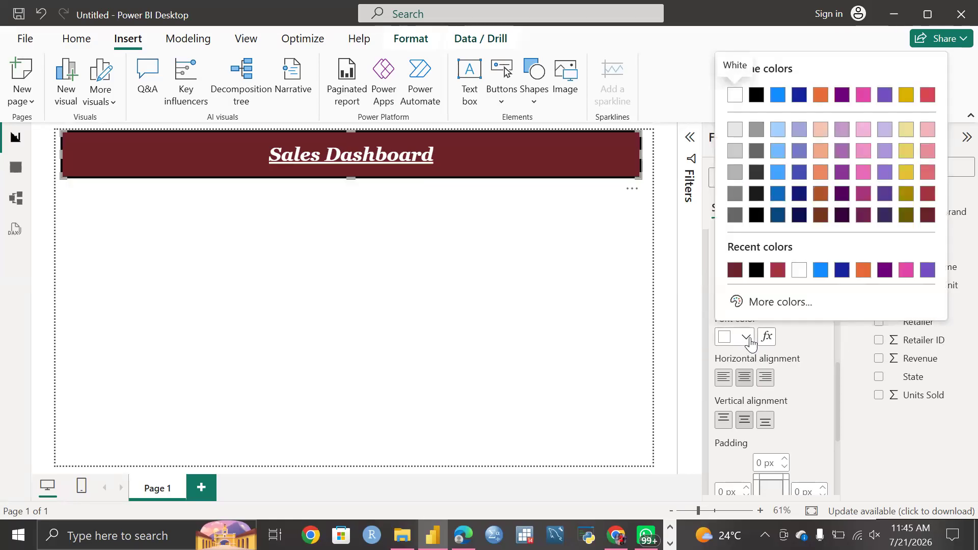
left_click(756, 270)
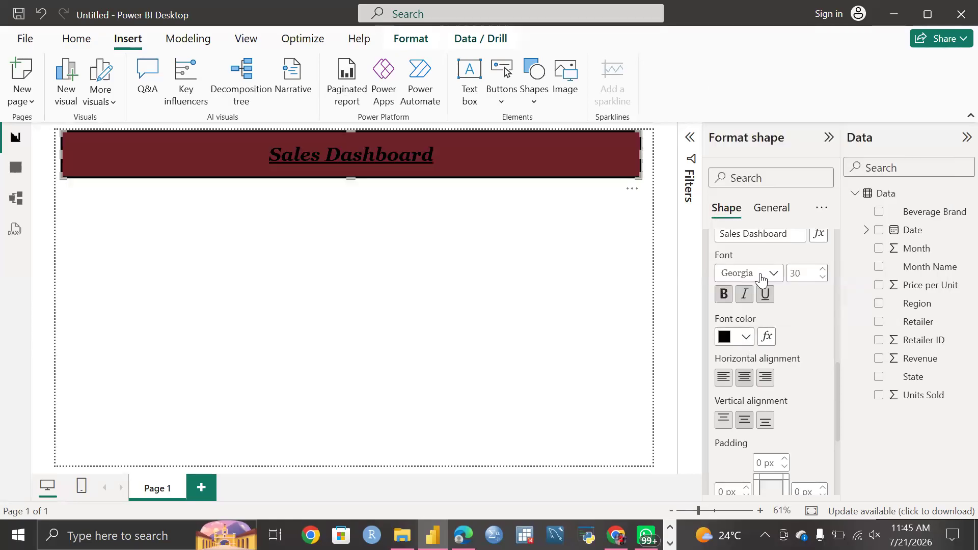
left_click(745, 337)
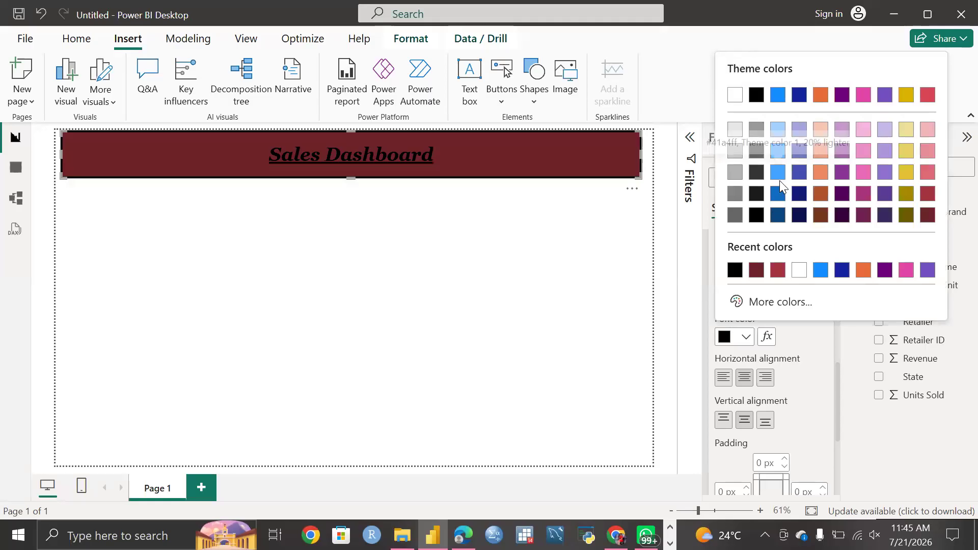
left_click(778, 194)
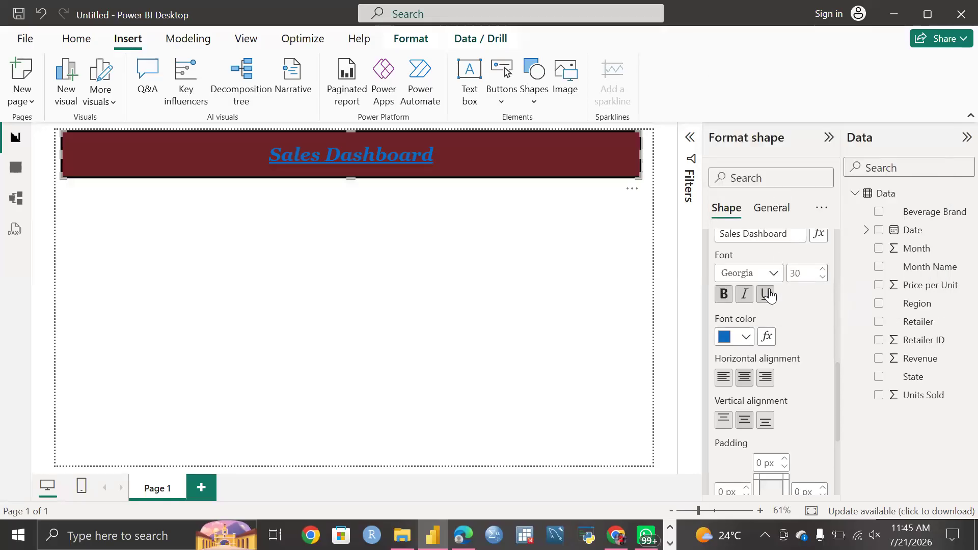
left_click(745, 337)
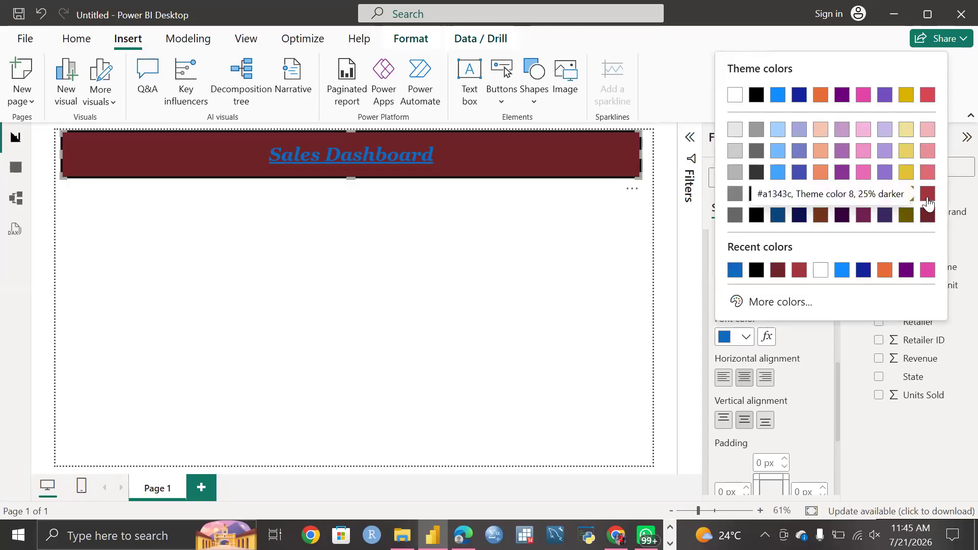
left_click(928, 150)
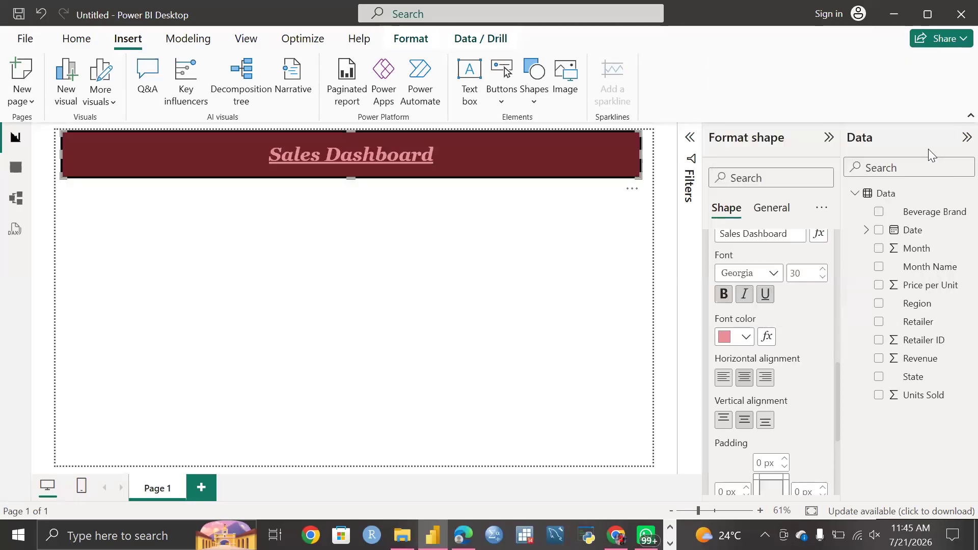
left_click(750, 338)
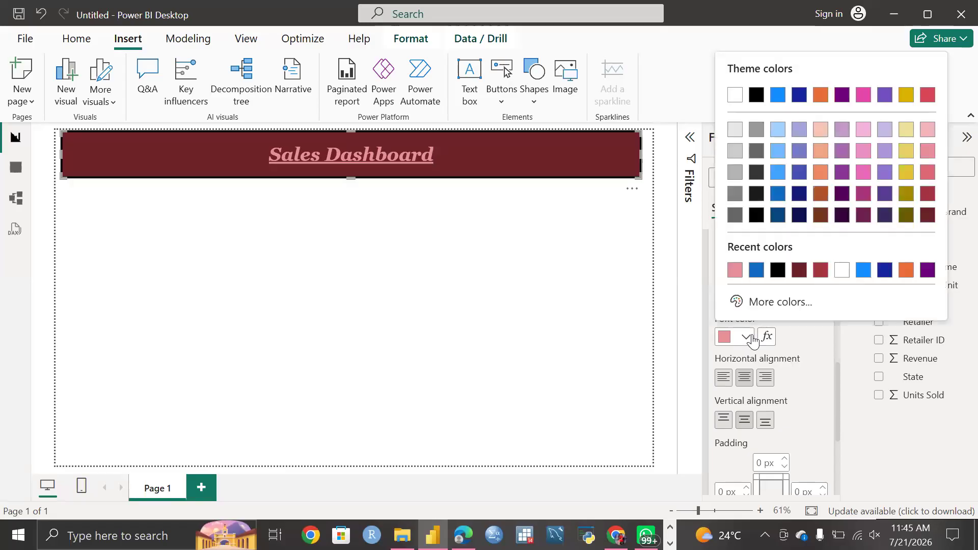
left_click(738, 96)
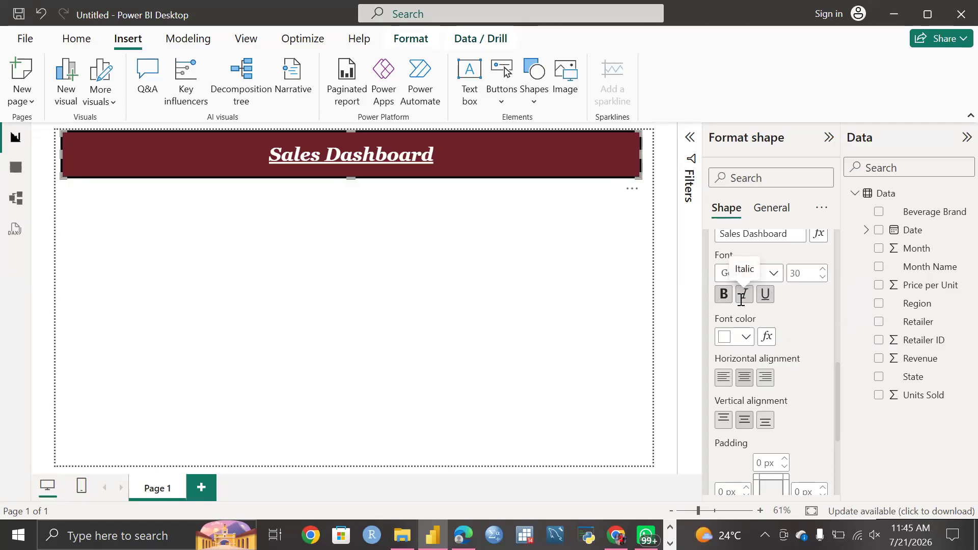
Enlarge the banner to the page's right edge and down to about a third of the page height.
scroll(758, 402, "down", 2)
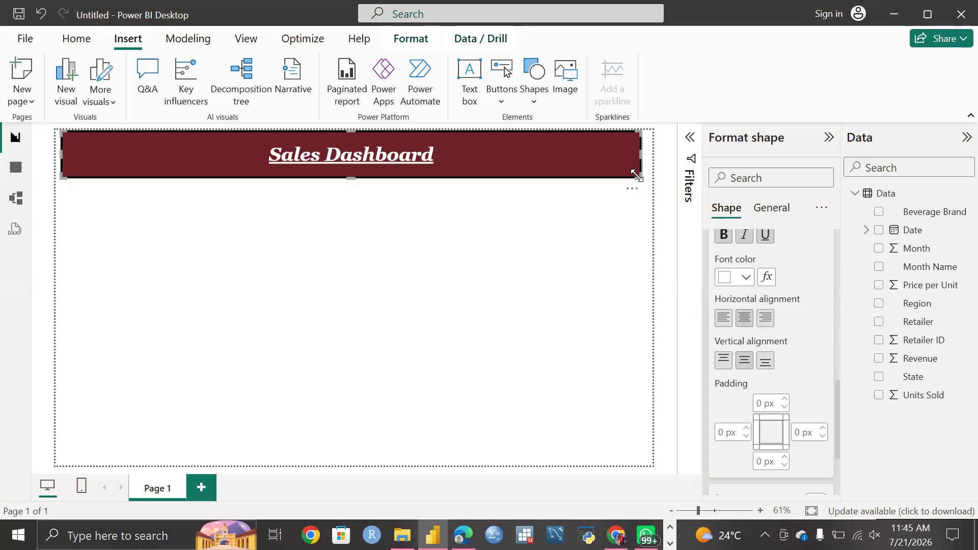
left_click_drag(637, 175, 645, 249)
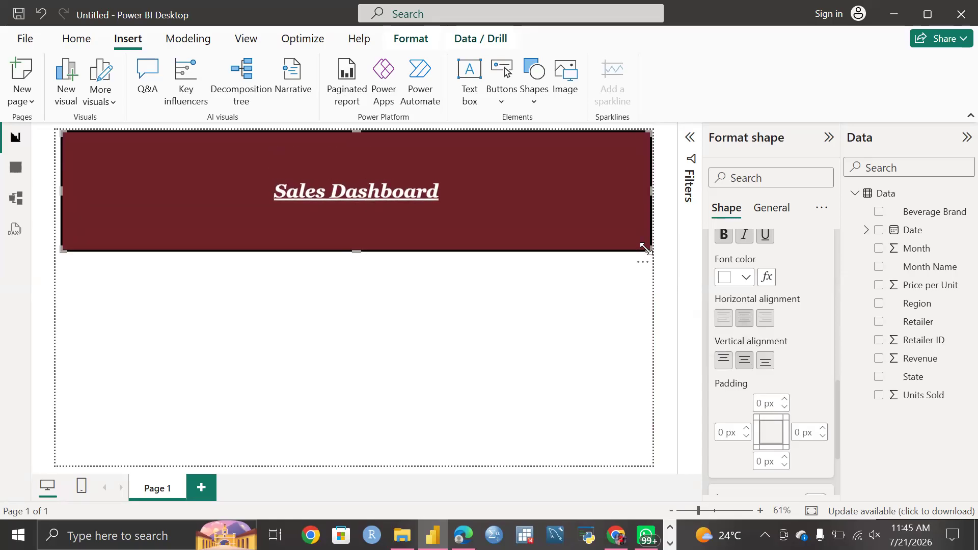
Try left and right horizontal alignment for the banner title and return it to center.
left_click(724, 320)
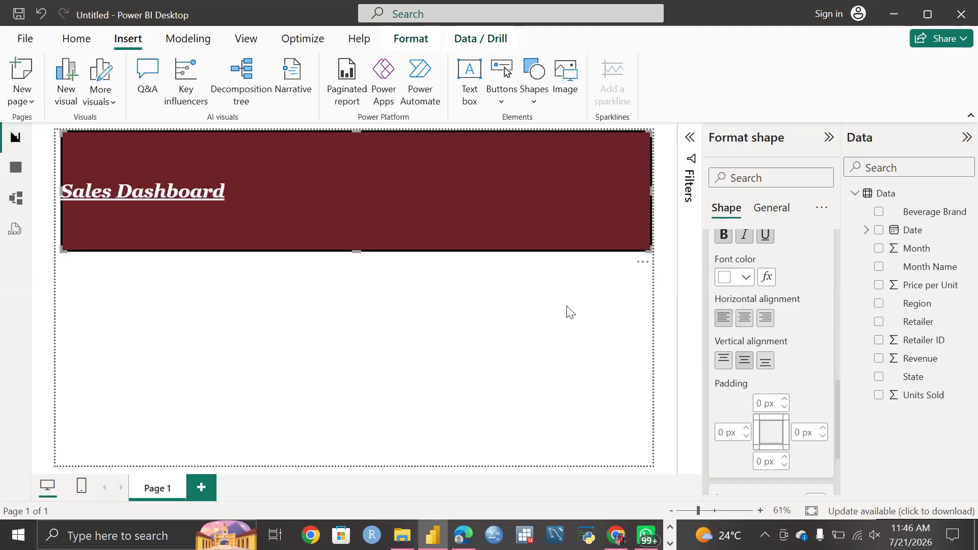
left_click(741, 326)
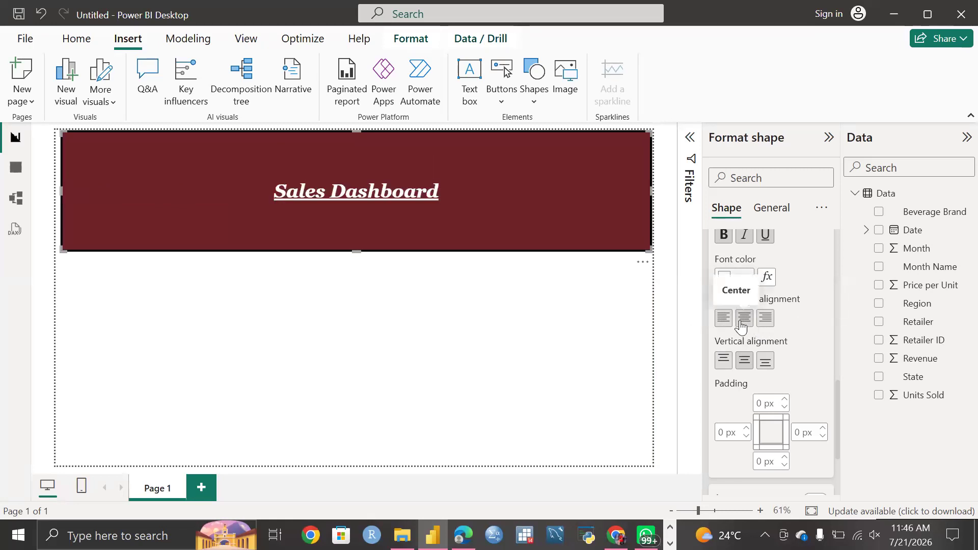
left_click(765, 320)
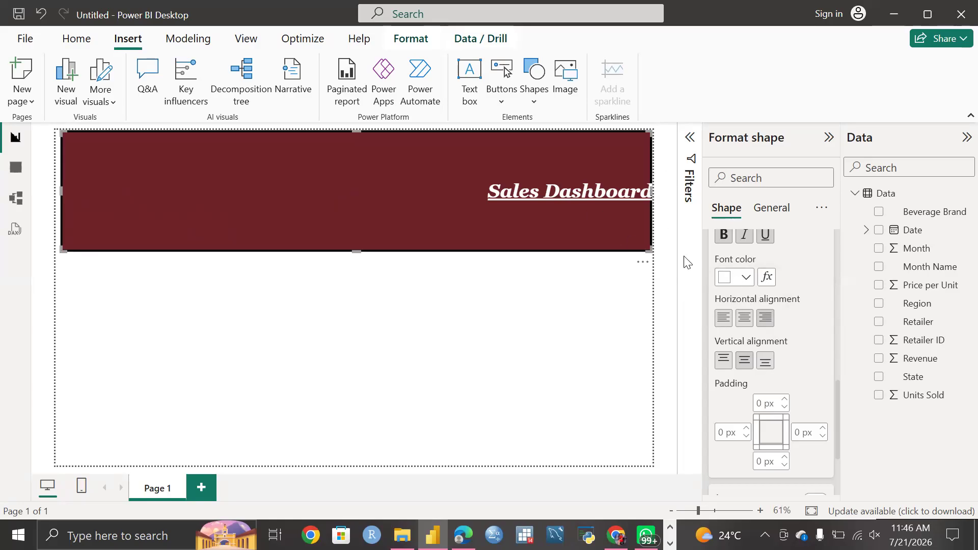
left_click(743, 318)
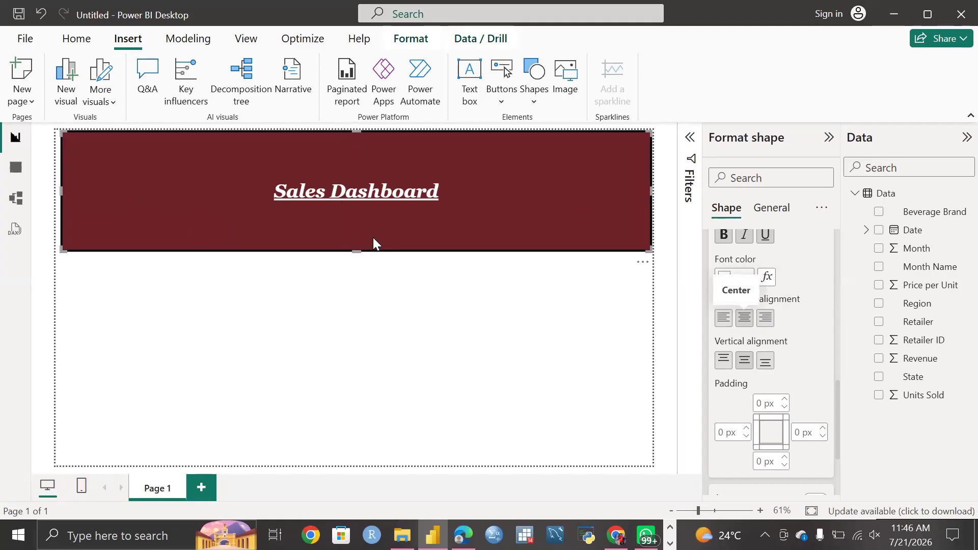
Try top and middle vertical alignment for the banner title, then align it to the bottom.
left_click(722, 362)
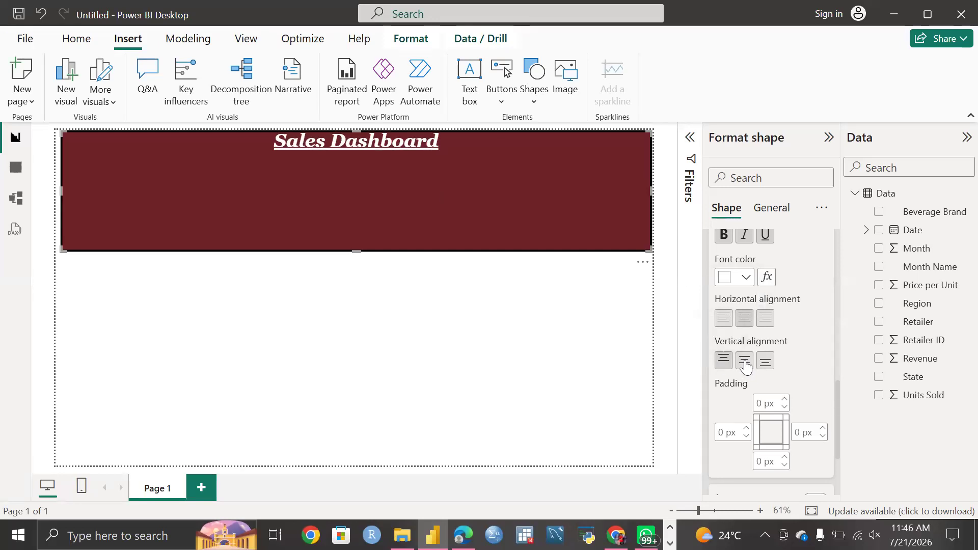
left_click(744, 362)
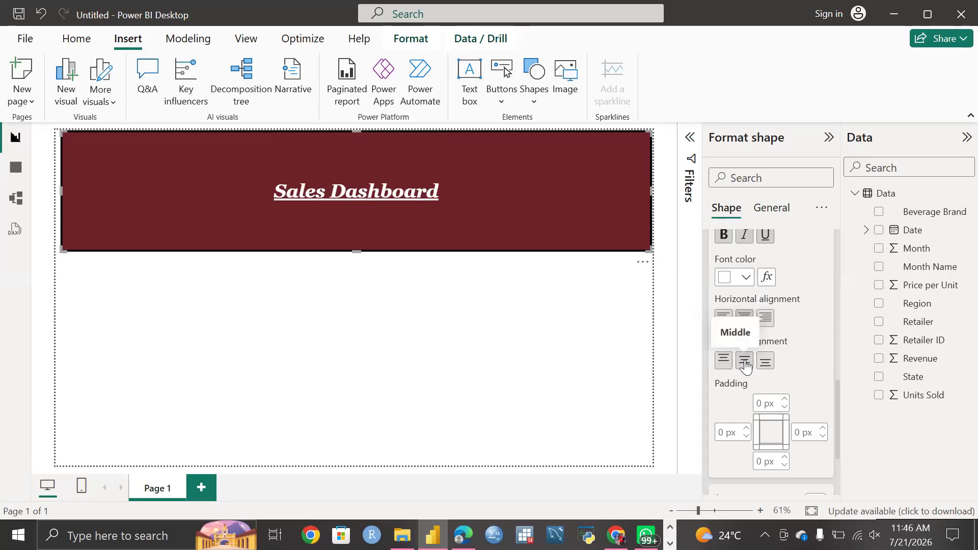
left_click(765, 362)
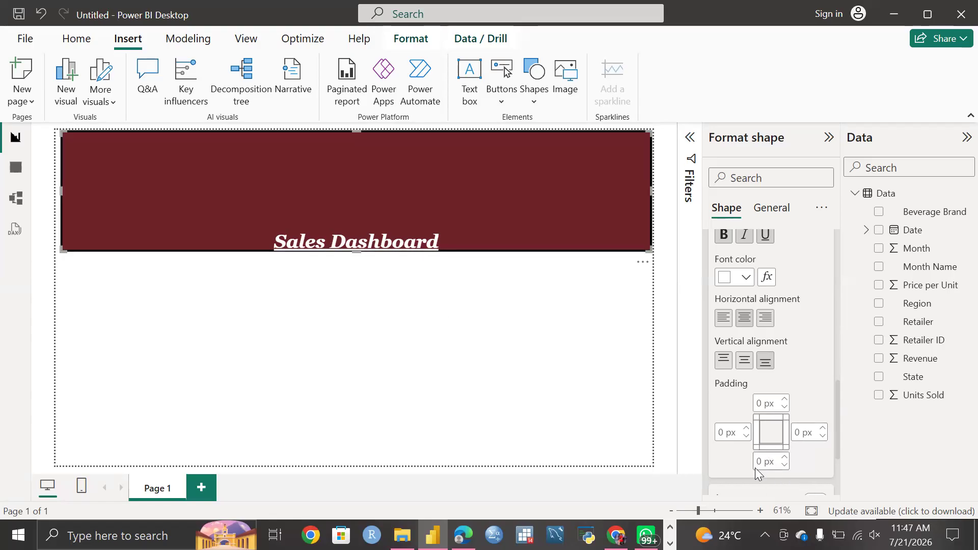
Set the banner title's bottom padding to 24 px.
left_click(787, 458)
left_click(787, 457)
left_click(787, 458)
left_click(787, 458)
left_click(788, 458)
left_click(788, 458)
left_click(787, 457)
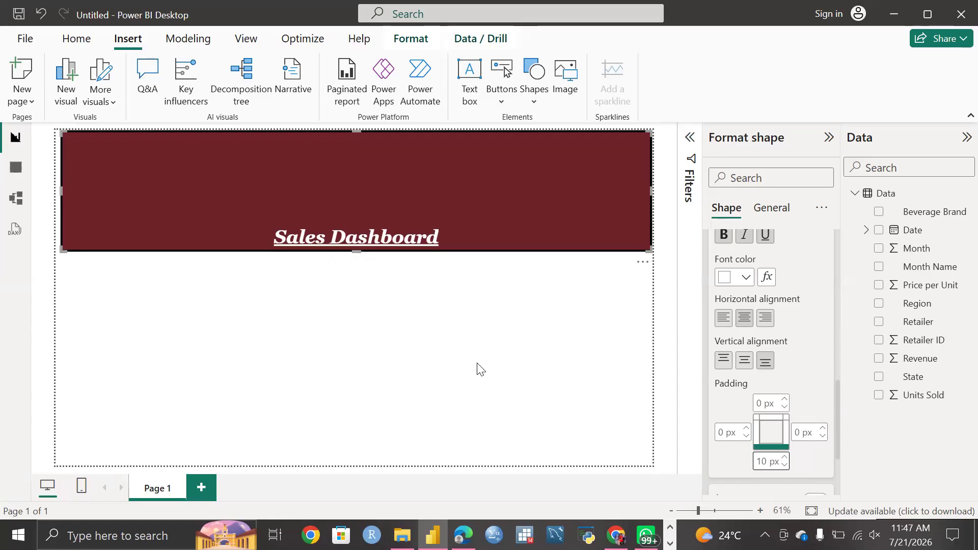
left_click(784, 457)
left_click(784, 457)
left_click(784, 457)
left_click(784, 457)
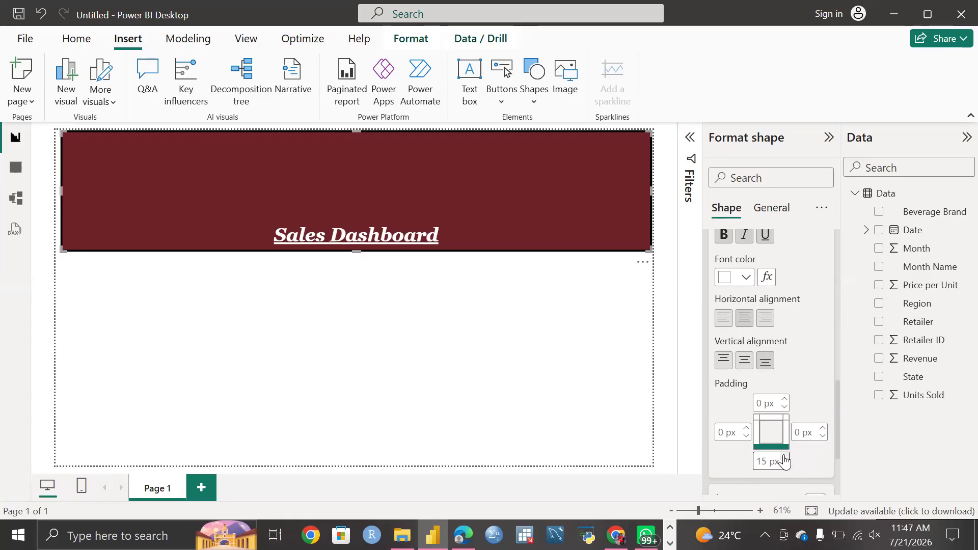
left_click(783, 456)
left_click(784, 457)
left_click(784, 457)
left_click(784, 457)
left_click(783, 457)
left_click(784, 457)
left_click(784, 456)
left_click(784, 456)
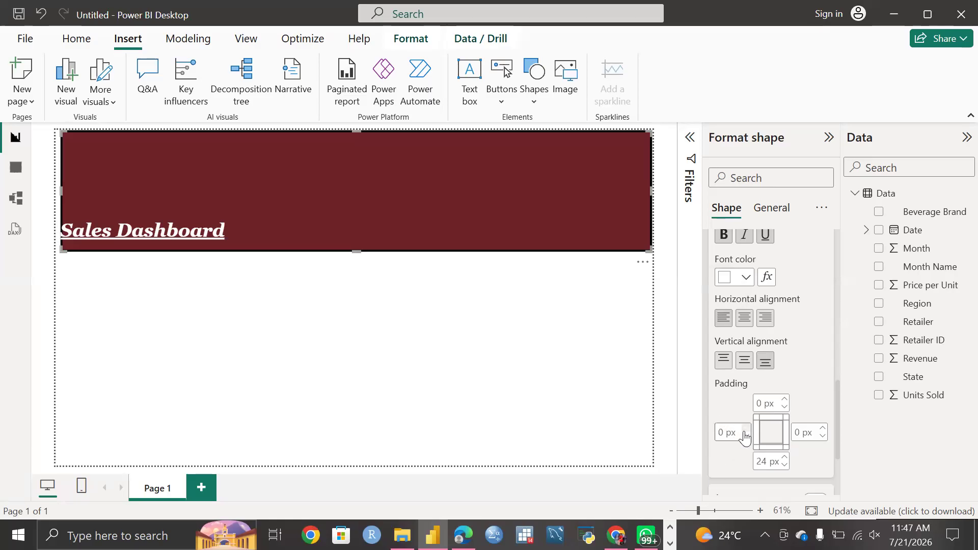
Left-align the banner title with 17 px left padding and set its vertical alignment to middle.
left_click_drag(746, 430, 746, 430)
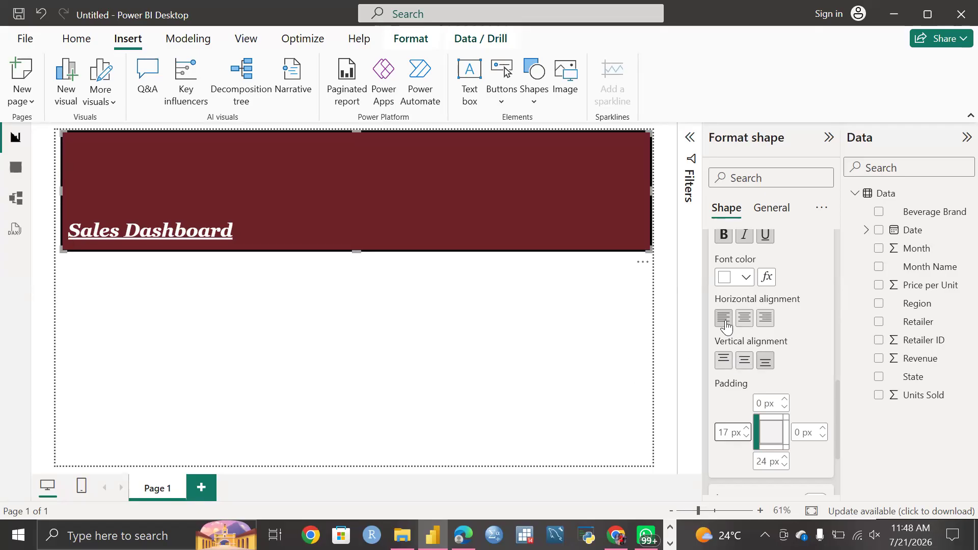
left_click(744, 361)
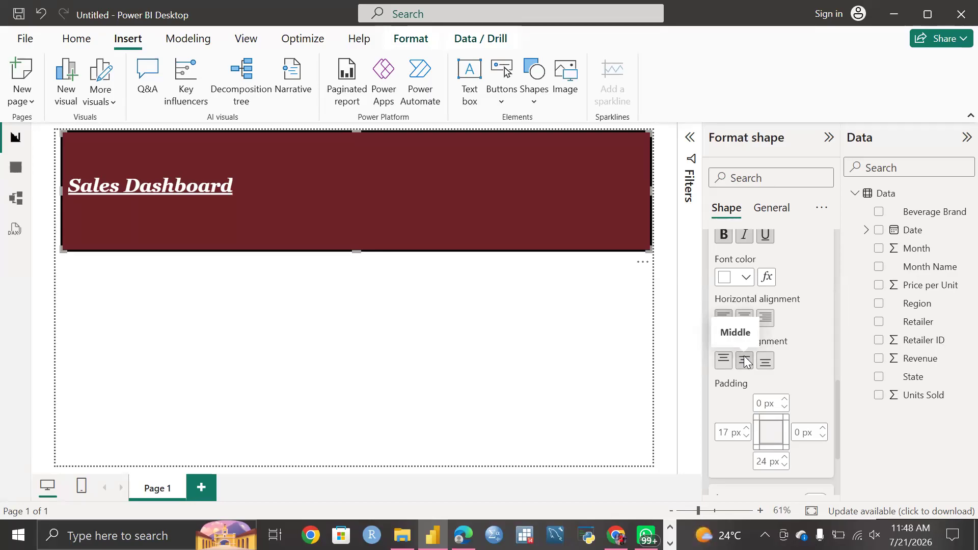
Shrink the banner to a thin strip along the page's upper edge and align its title to the bottom.
left_click_drag(647, 248, 650, 173)
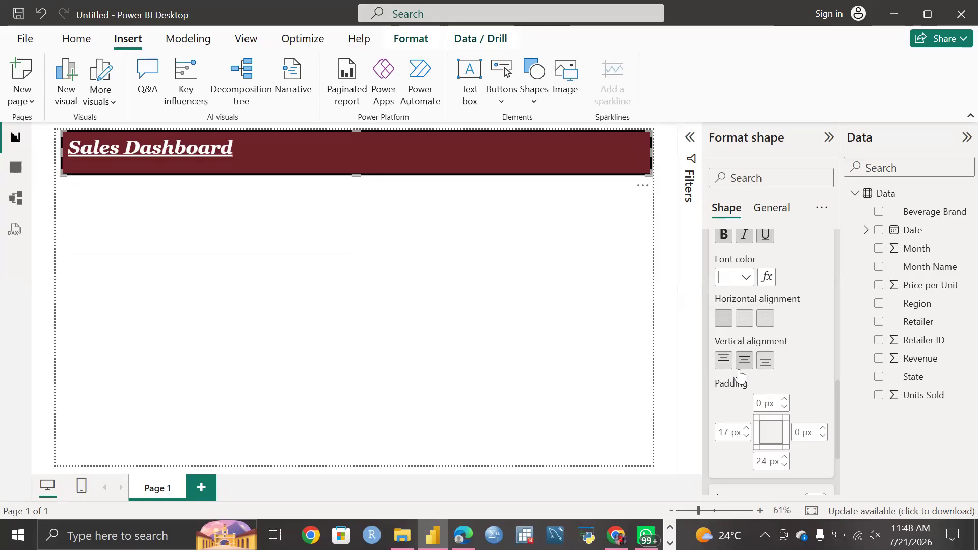
left_click(764, 362)
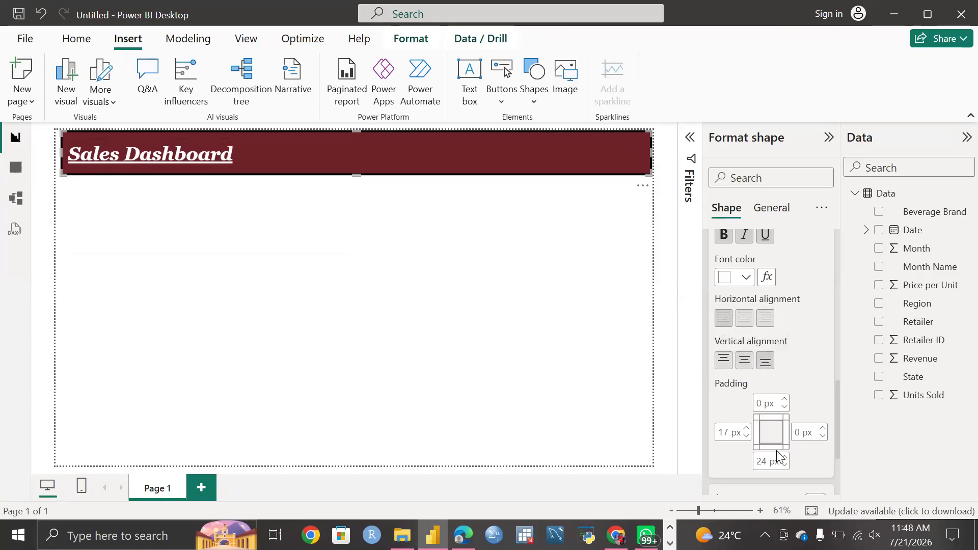
Reduce the banner title's bottom padding to 10 px.
left_click(784, 465)
left_click(785, 465)
left_click(784, 465)
left_click(784, 465)
left_click(784, 465)
left_click(785, 465)
left_click(784, 465)
left_click(785, 465)
left_click(784, 465)
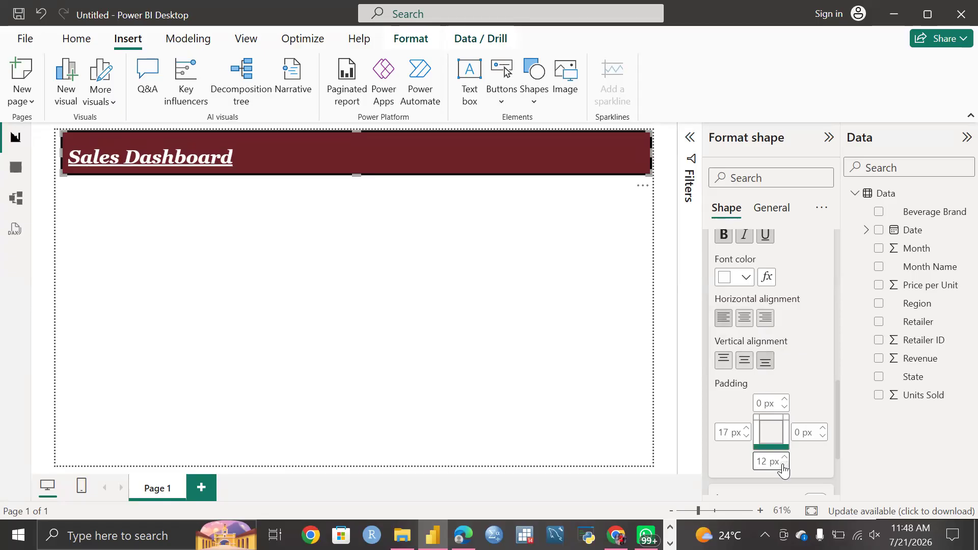
left_click(785, 465)
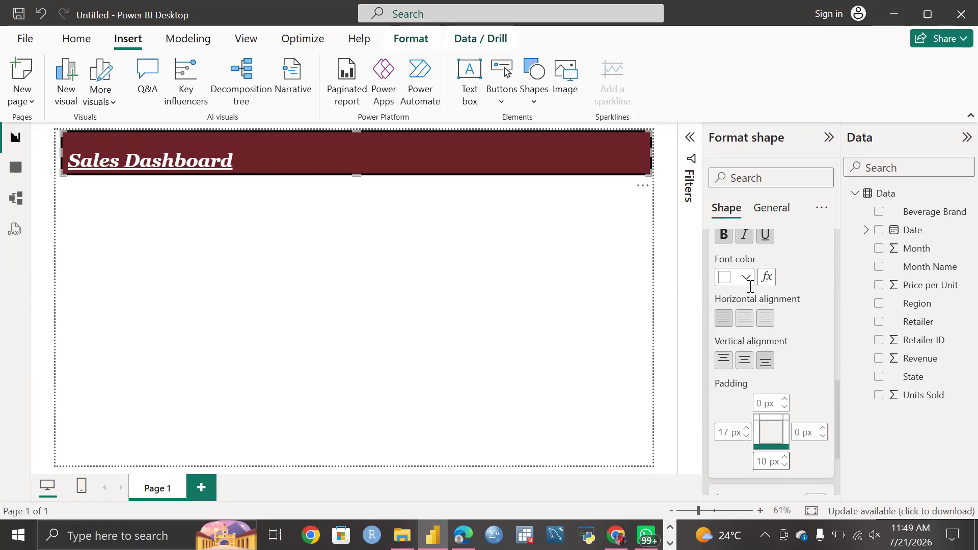
Try the shadow and then the glow effect on the banner, turning each off again.
scroll(777, 380, "down", 4)
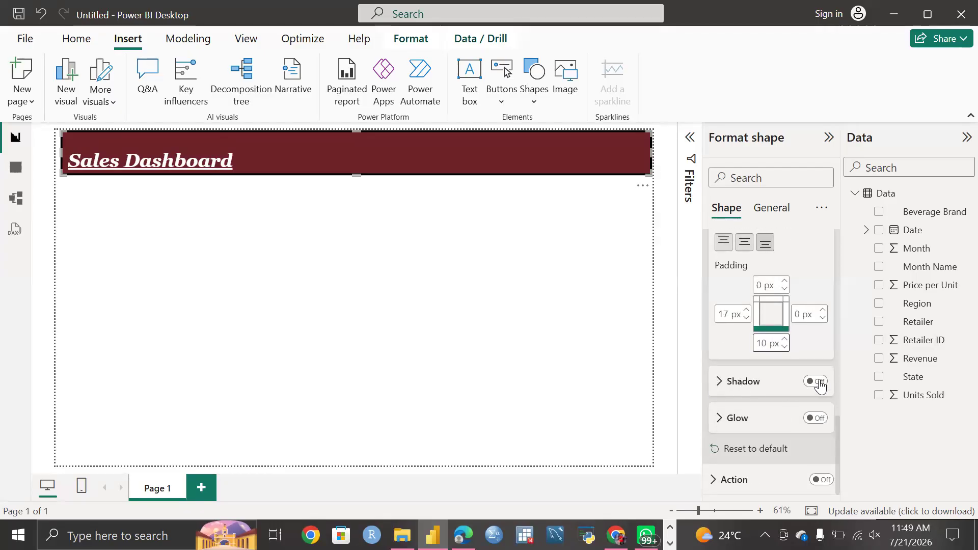
left_click(815, 382)
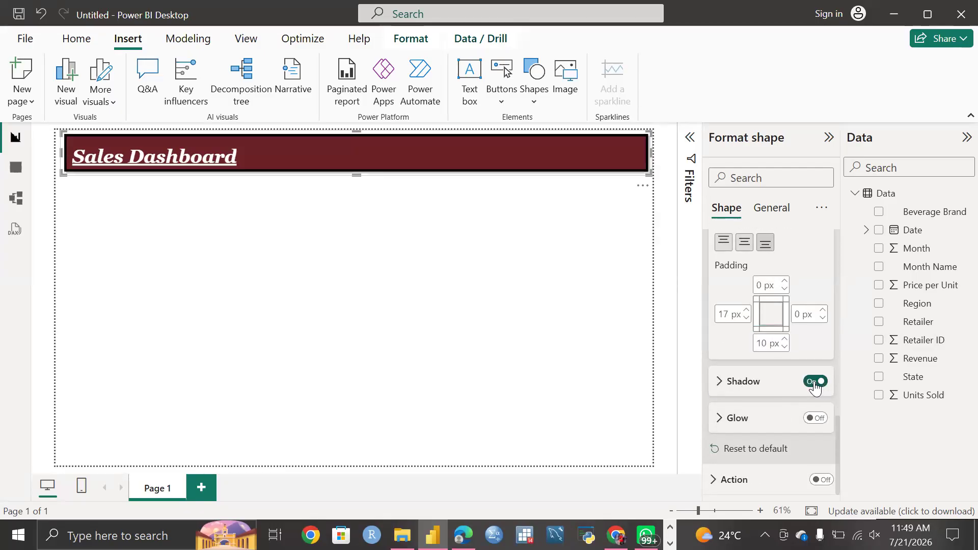
left_click(584, 354)
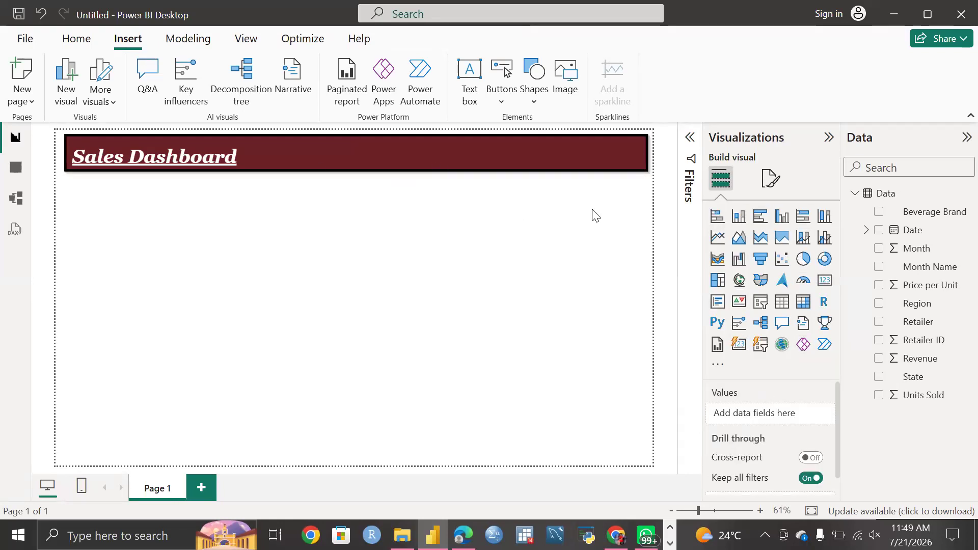
left_click(541, 147)
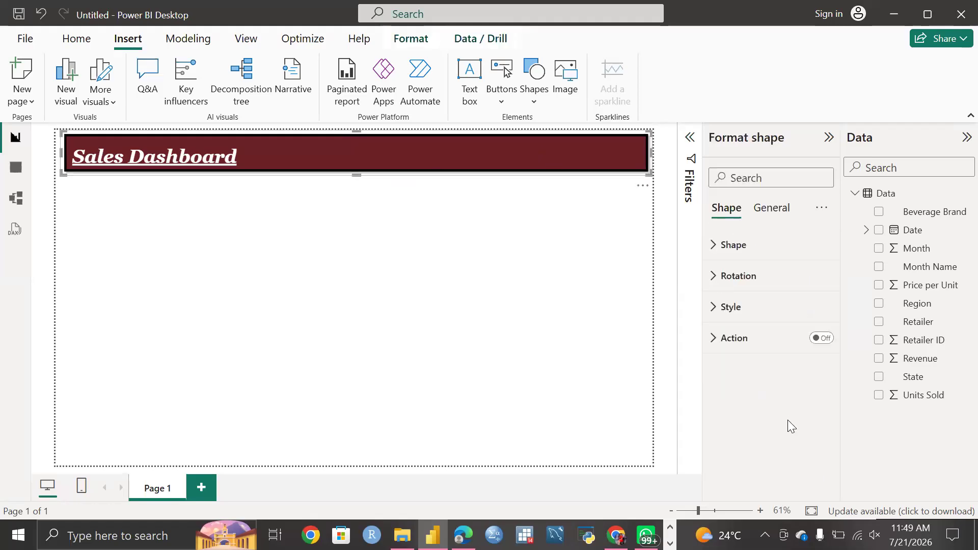
left_click(715, 308)
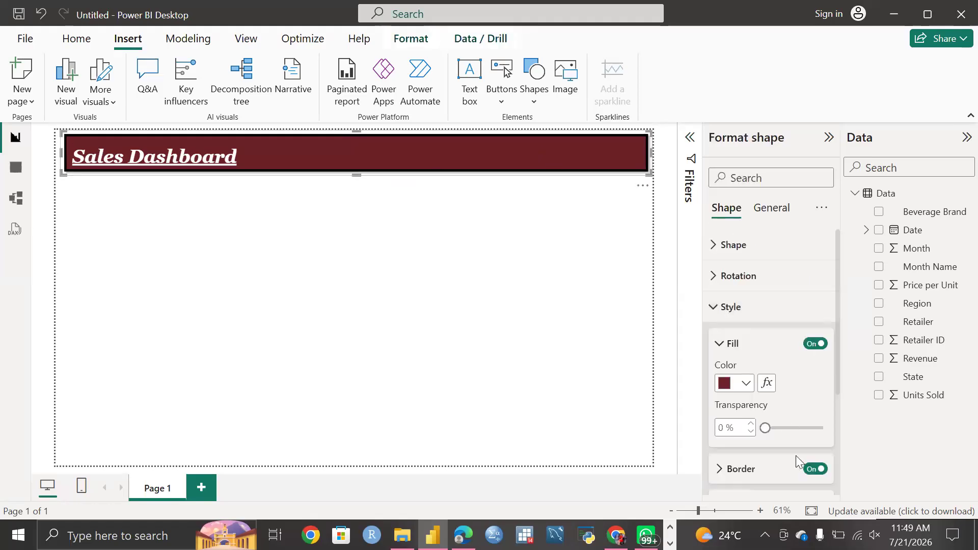
scroll(796, 456, "down", 3)
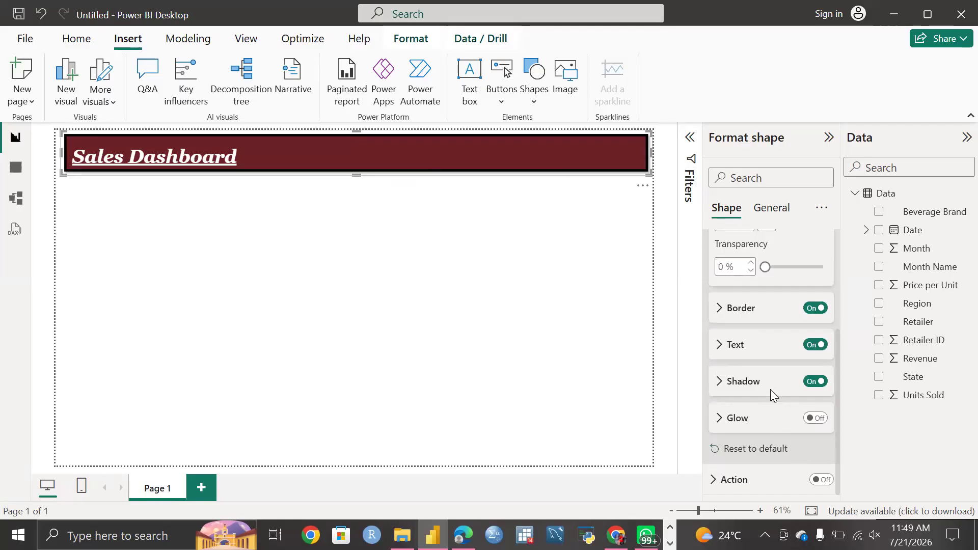
left_click(816, 381)
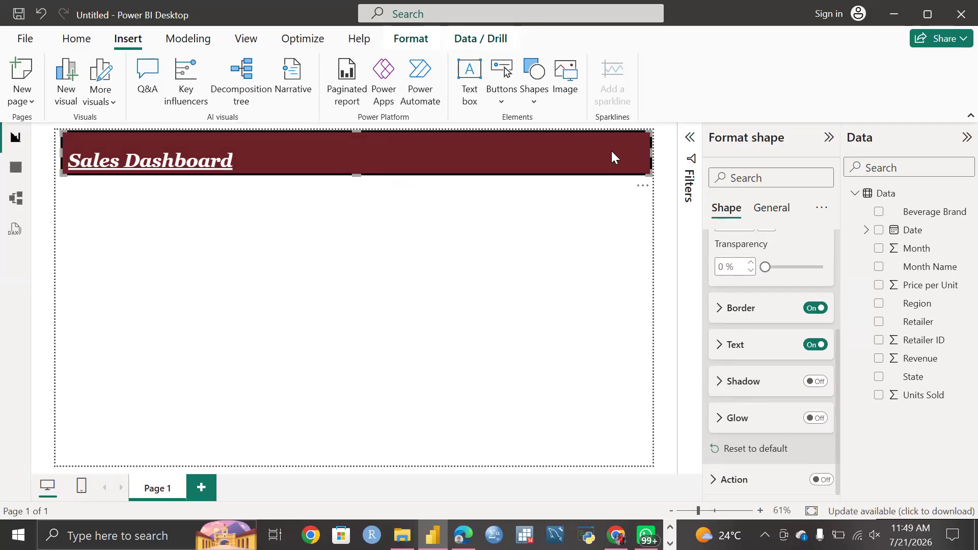
left_click(821, 420)
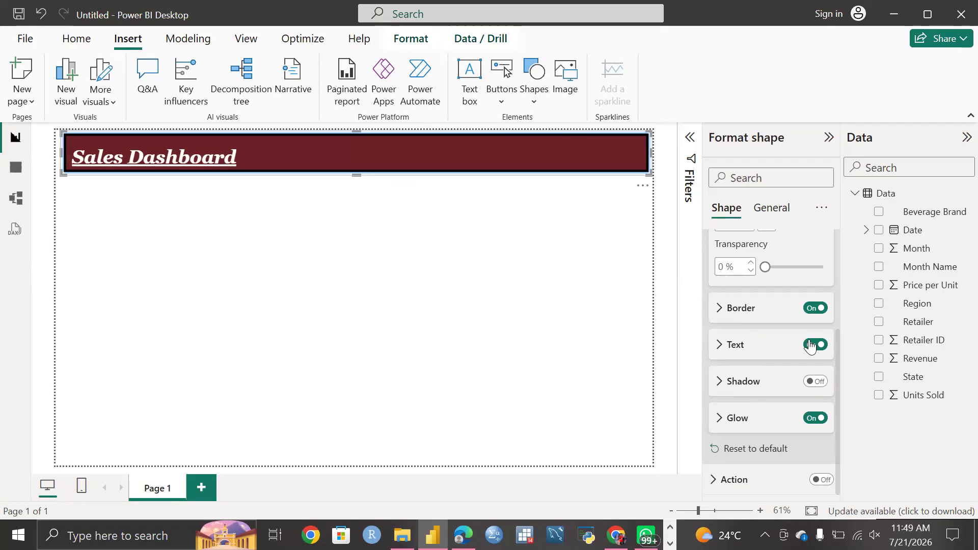
left_click(813, 419)
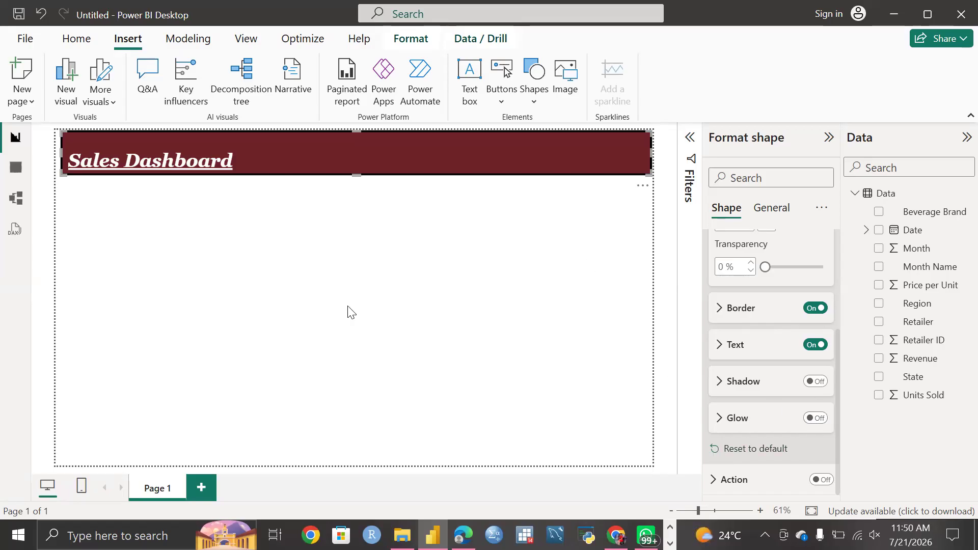
Add a Card visual, shrink it to a small tile and place it just below the banner at the page's left edge.
left_click(312, 314)
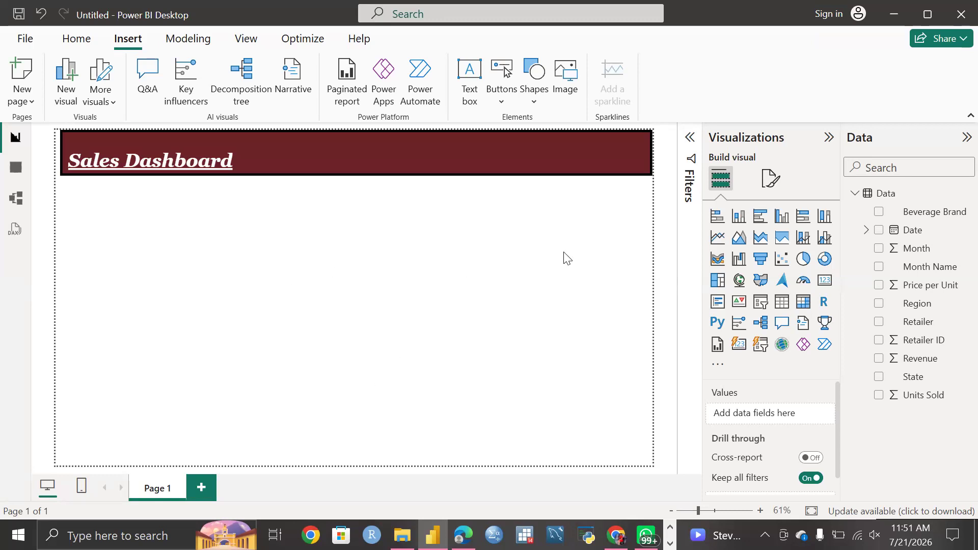
left_click(419, 145)
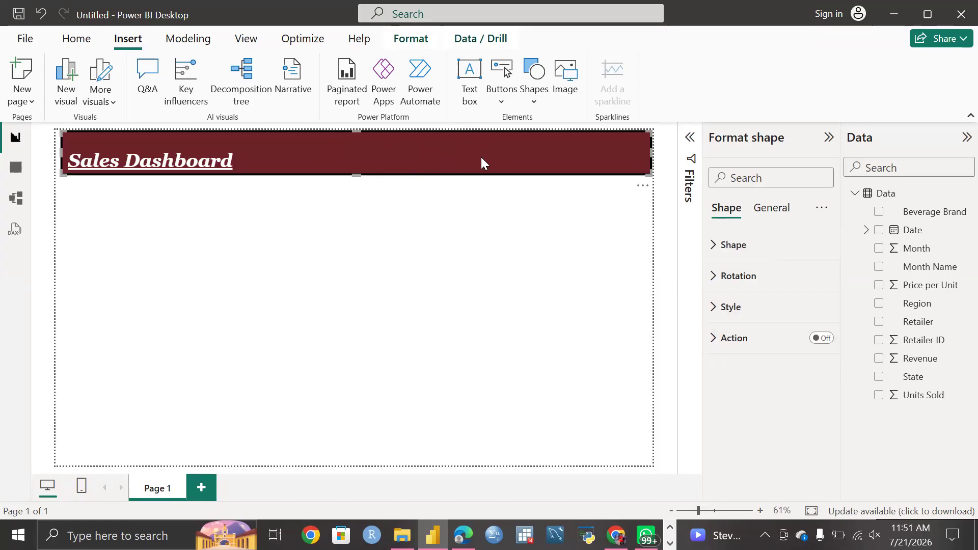
left_click(314, 297)
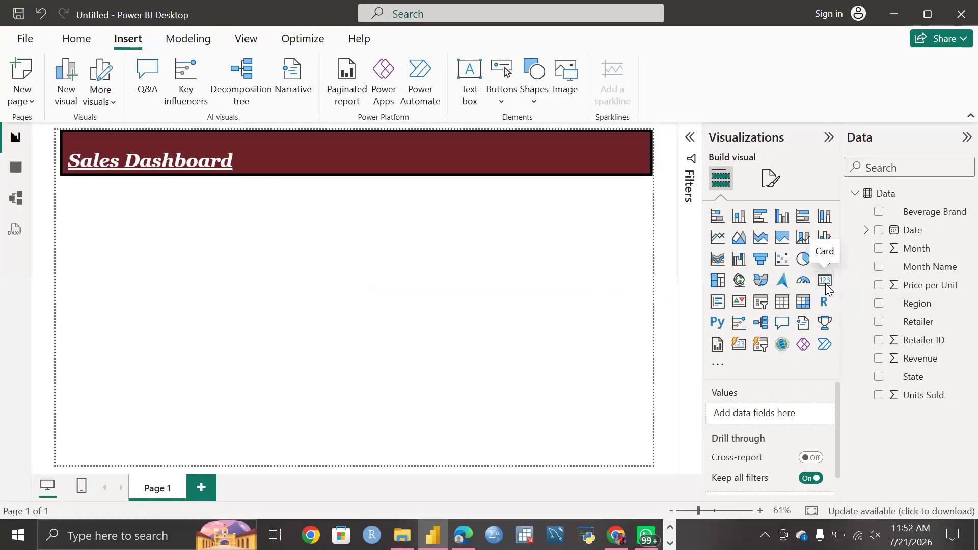
left_click(825, 281)
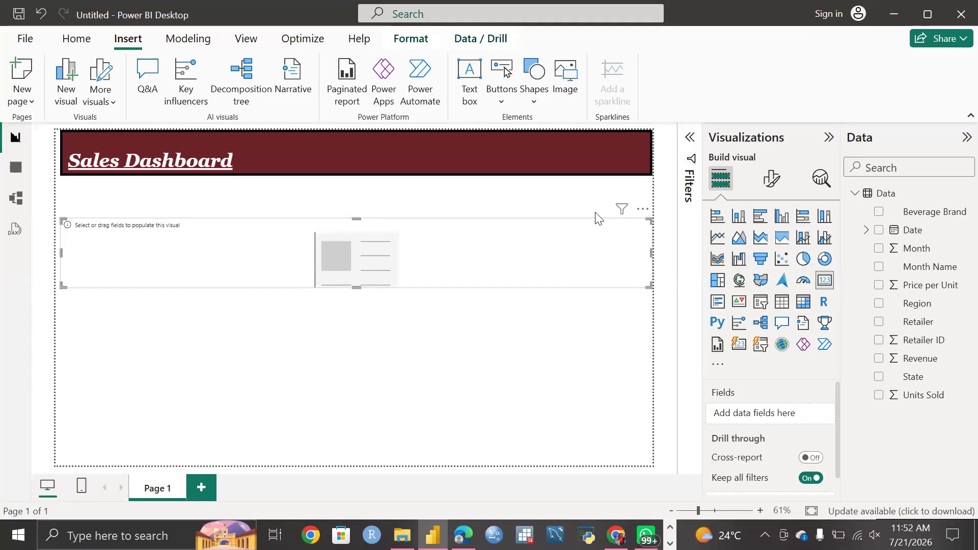
left_click_drag(649, 285, 606, 286)
left_click_drag(519, 281, 189, 295)
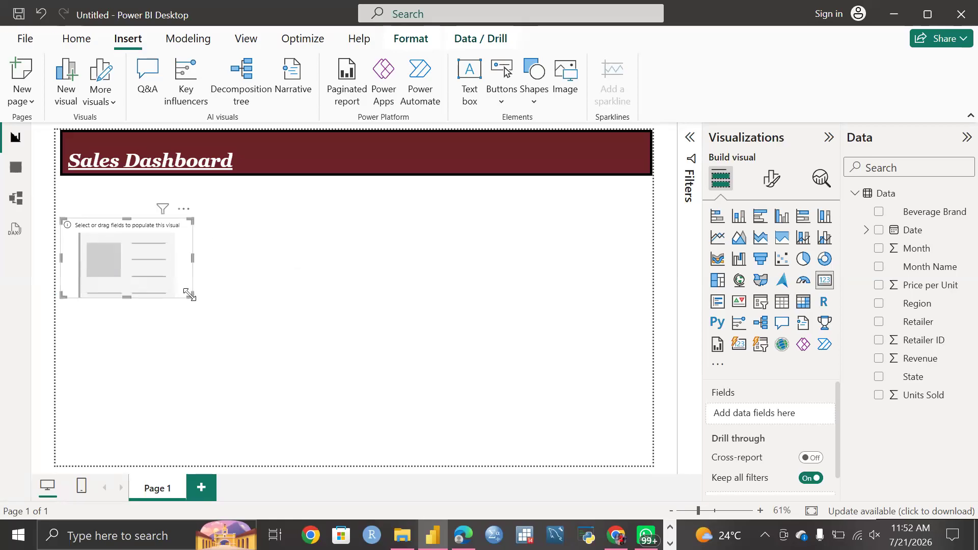
left_click_drag(86, 226, 86, 197)
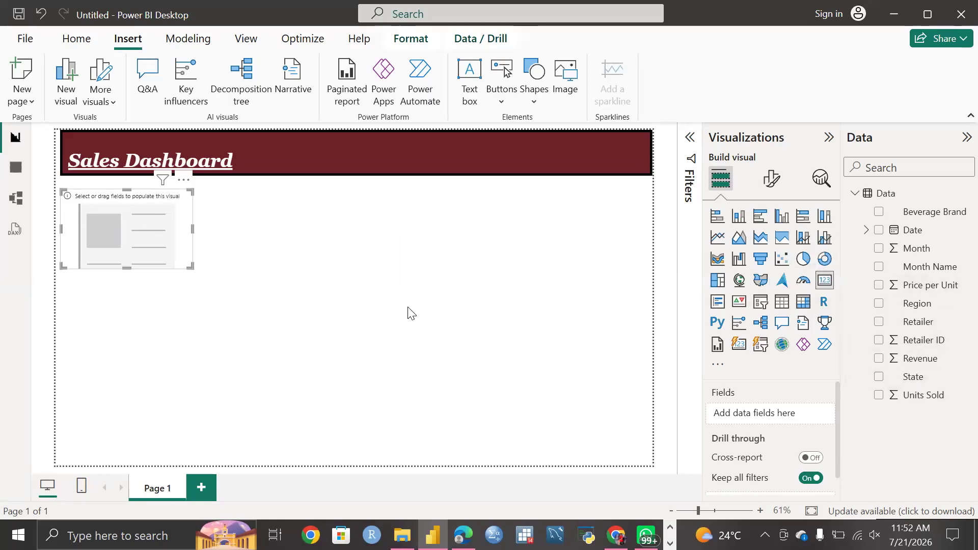
Duplicate the empty card twice and stack the three cards evenly down the page's left edge.
left_click(472, 403)
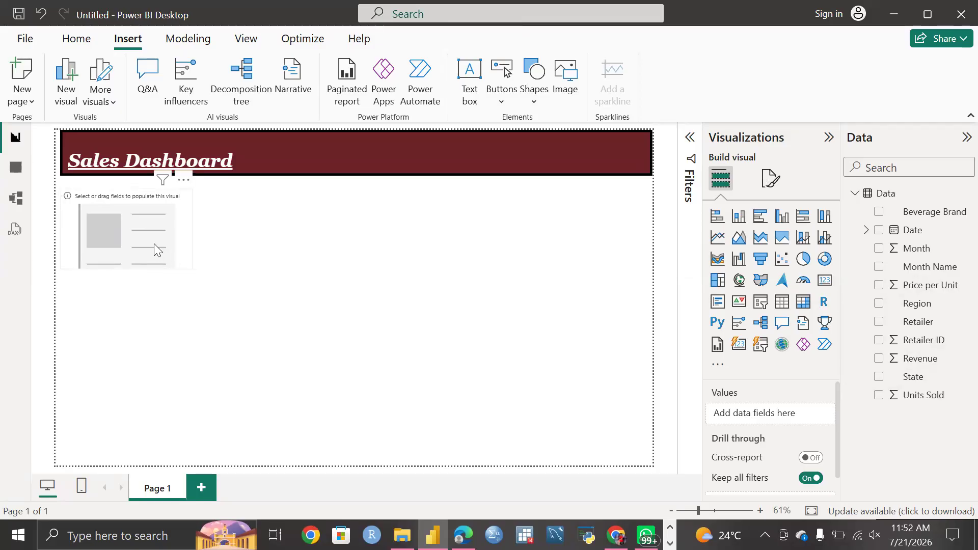
left_click(119, 235)
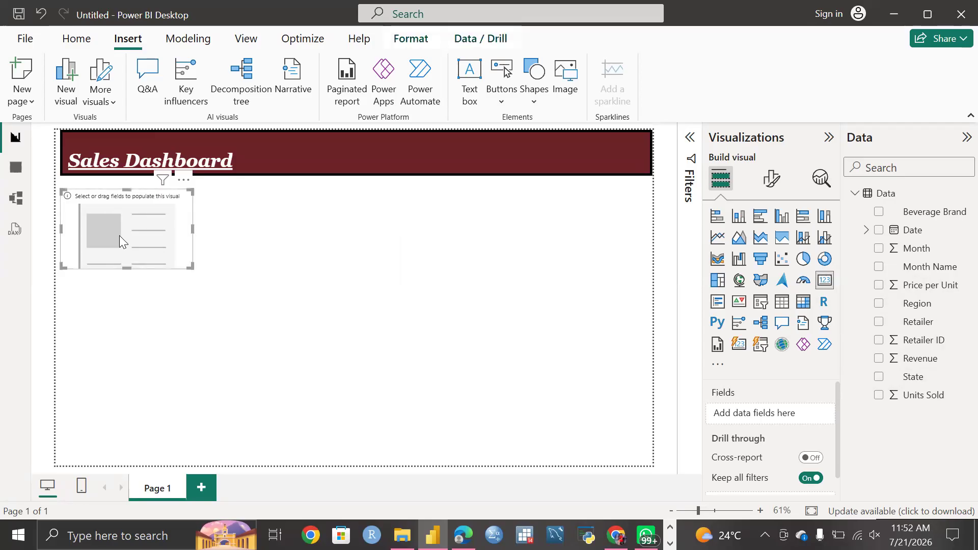
left_click_drag(119, 235, 86, 291)
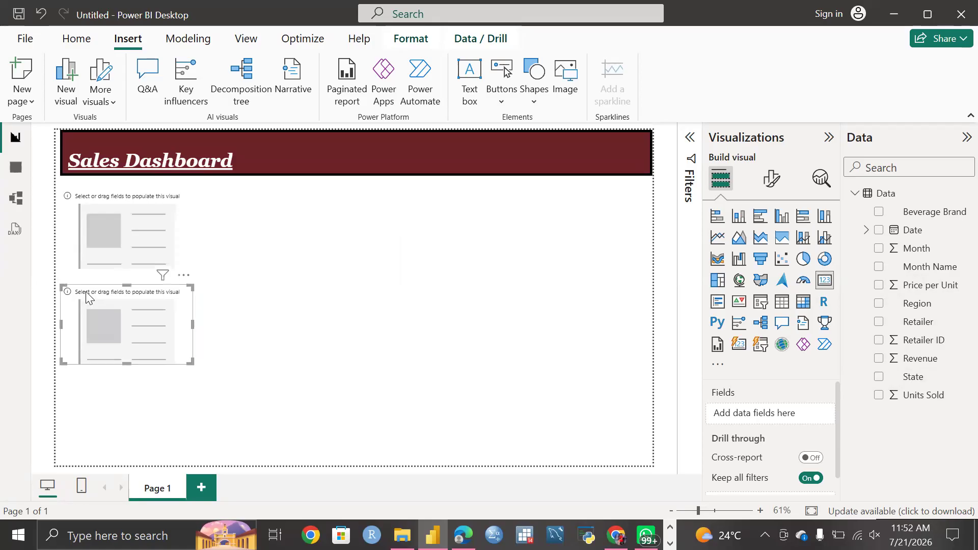
left_click_drag(94, 294, 109, 381)
mouse_move(123, 289)
left_mouse_down()
mouse_move(196, 286)
mouse_move(117, 287)
left_mouse_up()
left_click_drag(137, 197, 121, 193)
left_click(254, 307)
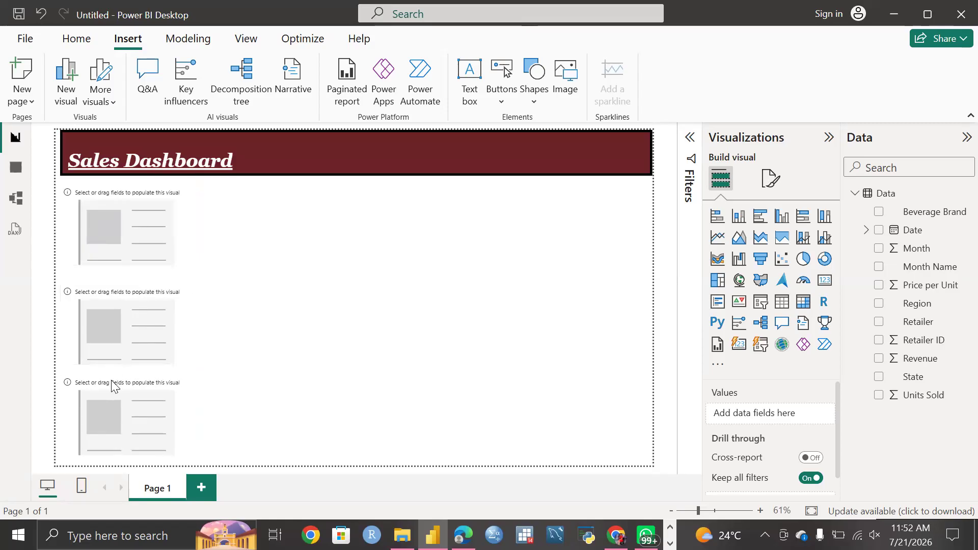
left_click_drag(115, 387, 114, 386)
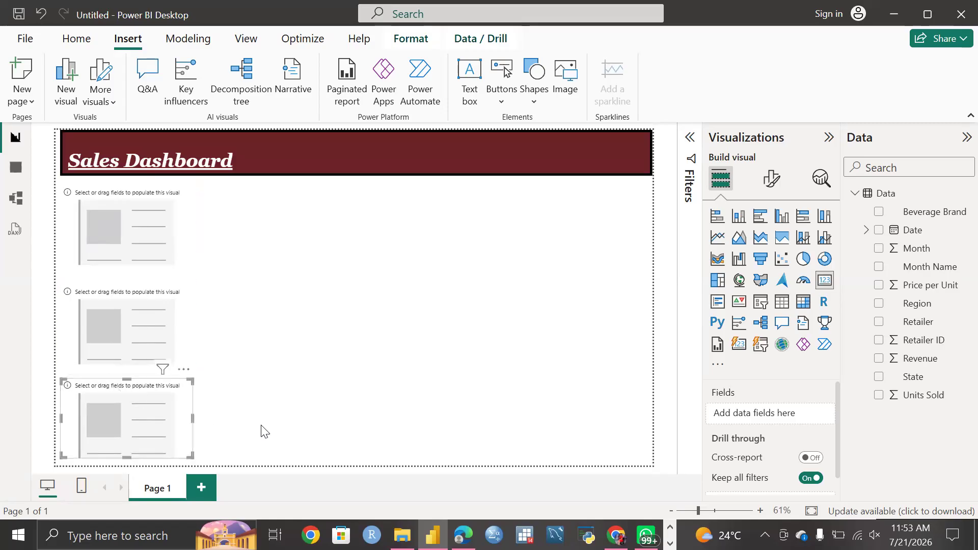
left_click(227, 392)
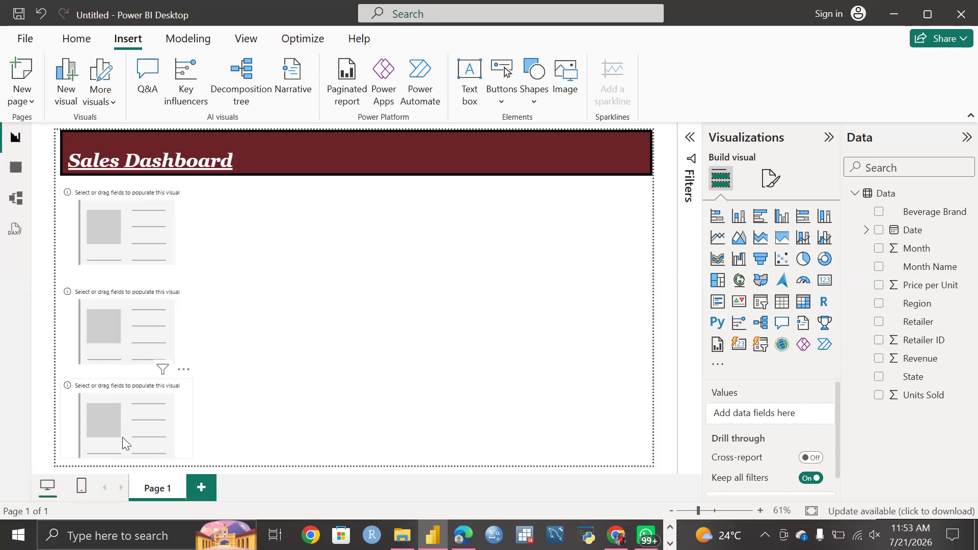
Add the Revenue field to the uppermost card.
left_click(100, 261)
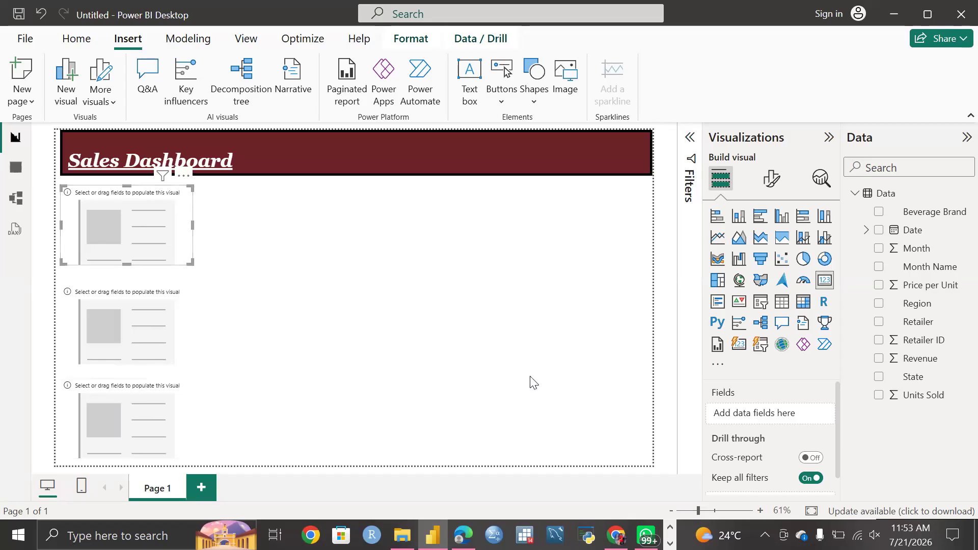
left_click(878, 358)
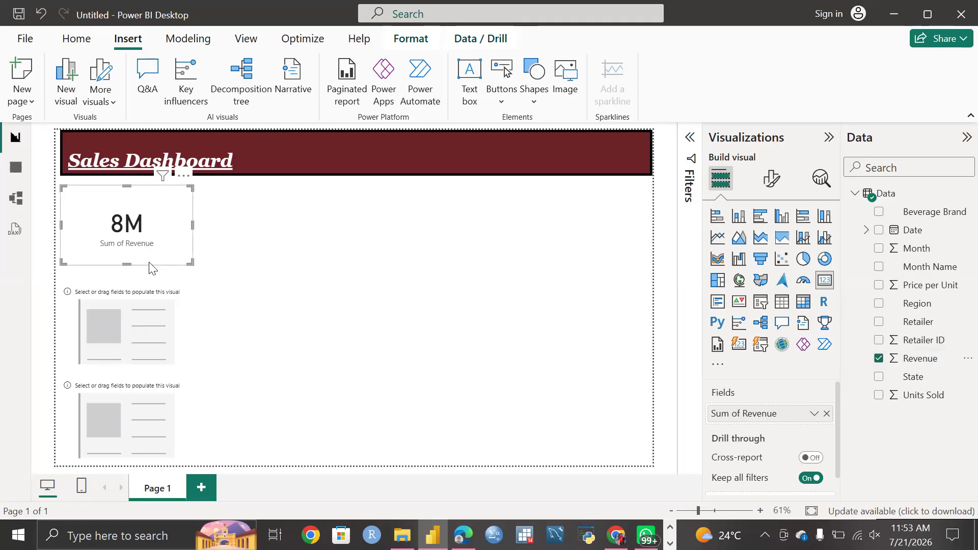
Add the Units Sold field to the middle card and the Price per Unit field to the lowest card.
left_click(155, 341)
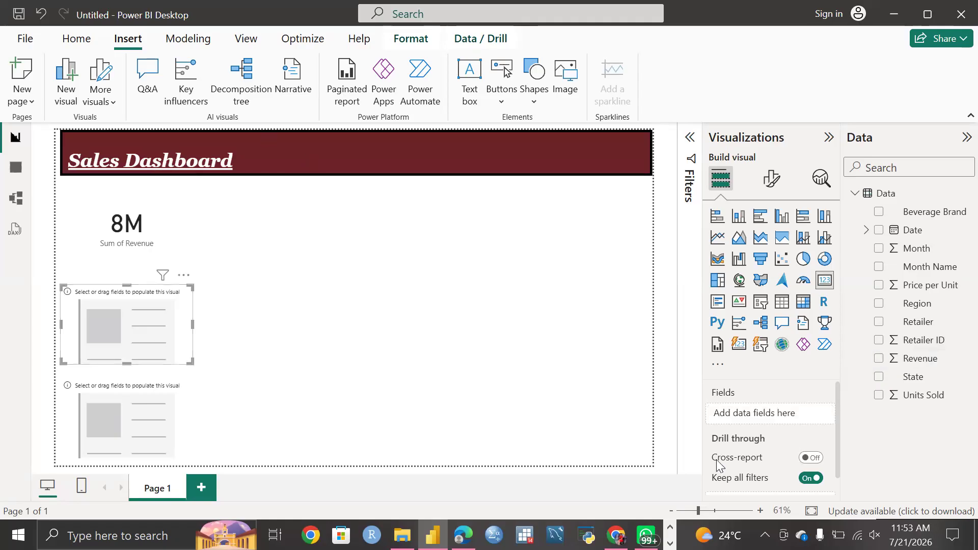
left_click(879, 396)
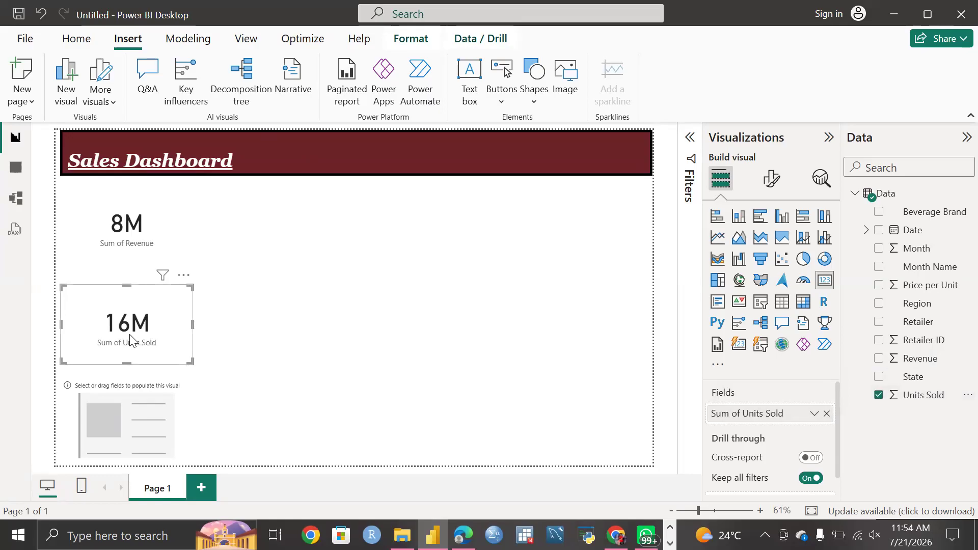
left_click(144, 426)
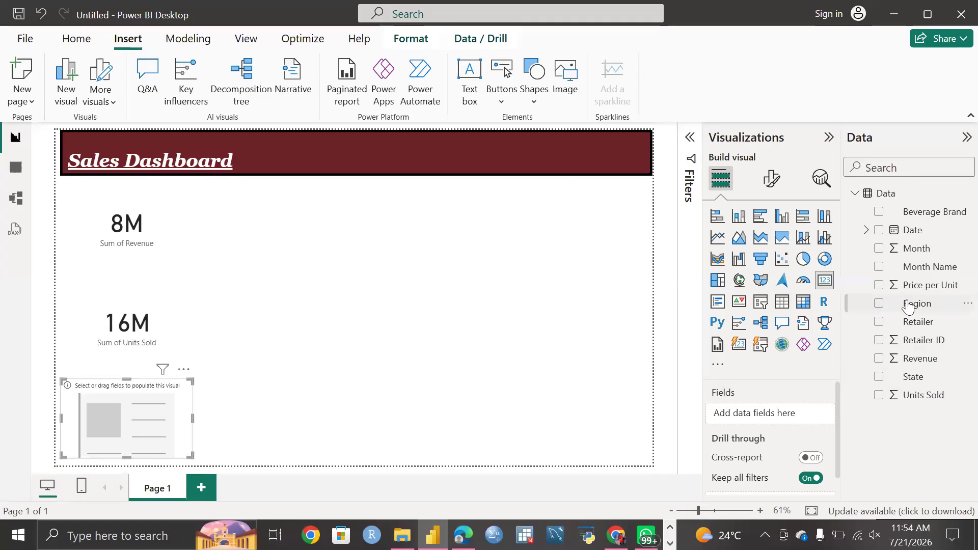
left_click(879, 286)
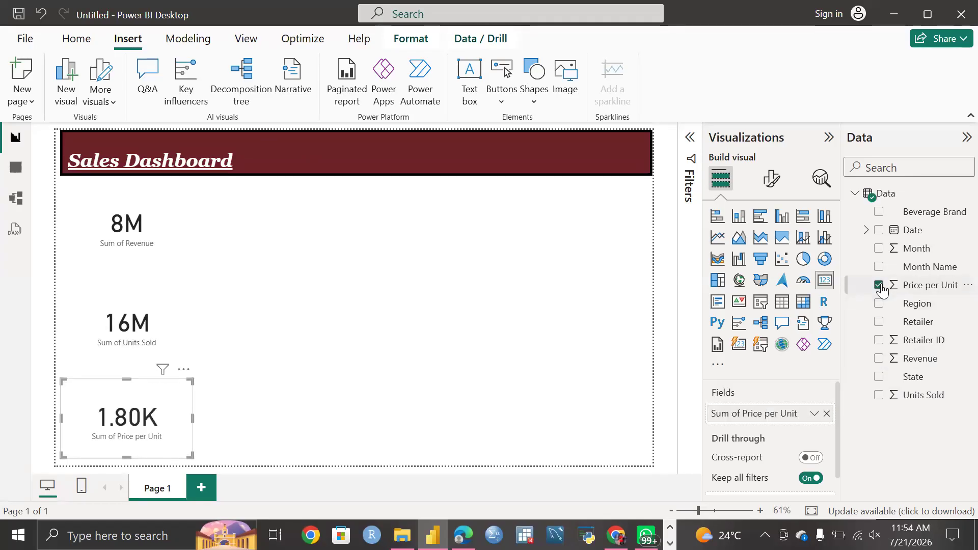
left_click(575, 357)
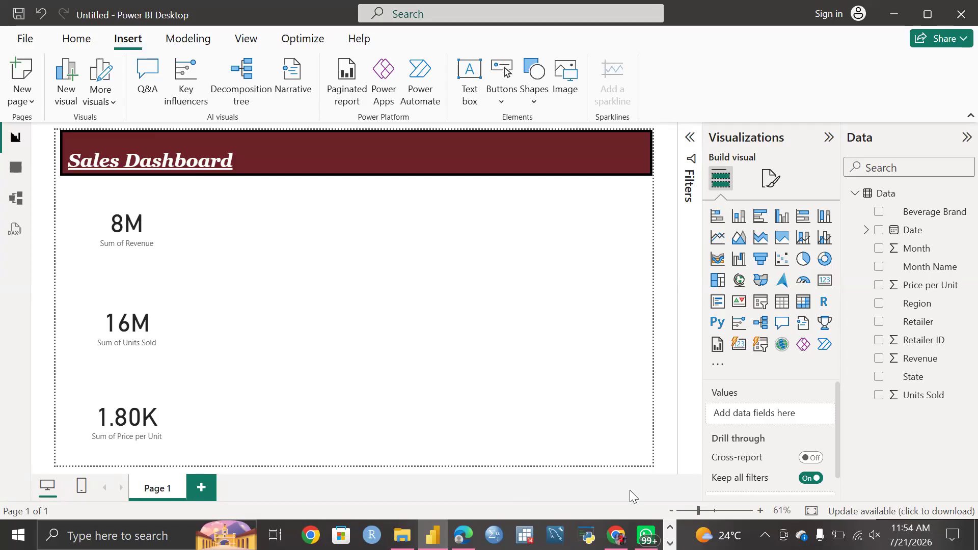
Rename the field shown on the uppermost card to "Revenue", dropping the "Sum of" prefix.
left_click(135, 230)
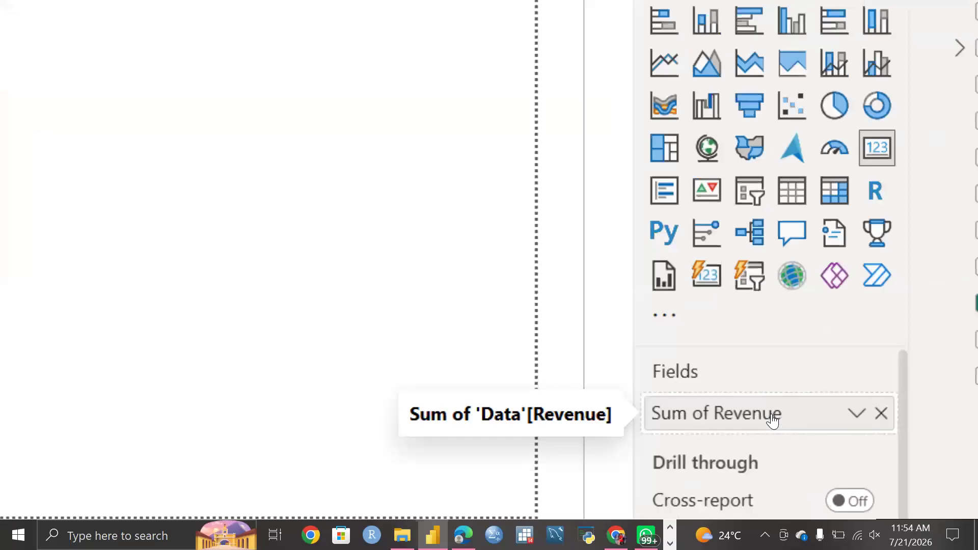
scroll(771, 414, "up", 1)
scroll(771, 413, "down", 1)
scroll(771, 414, "up", 1)
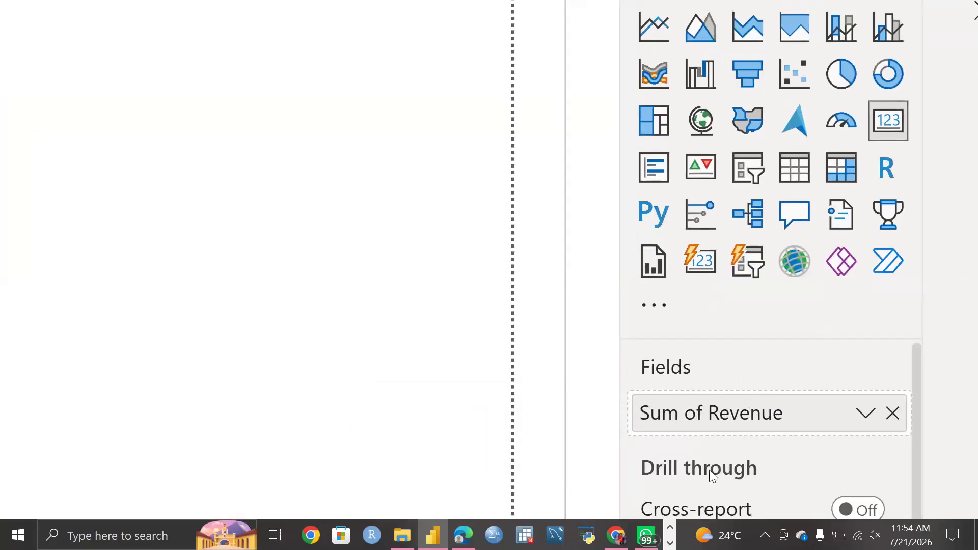
double_click(766, 415)
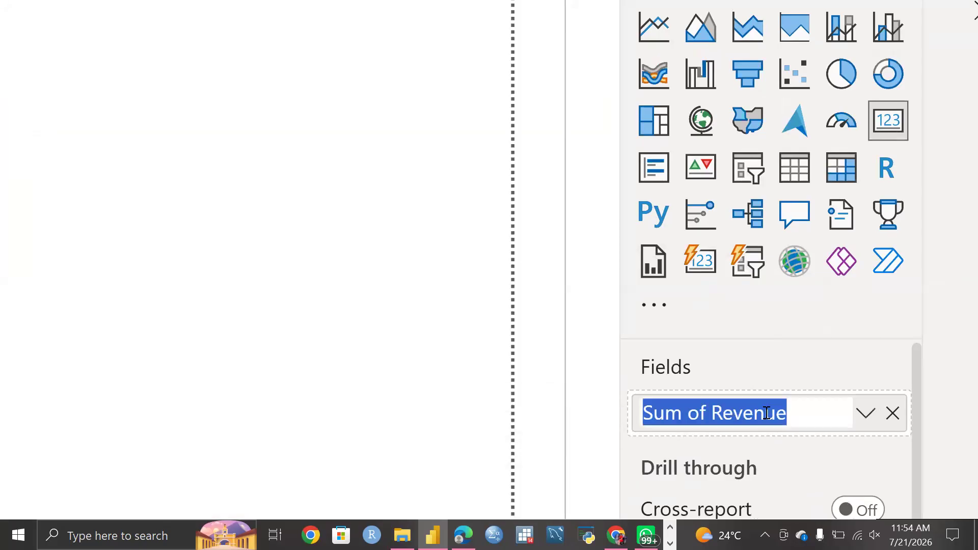
left_click(708, 411)
key("BackSpace")
key("BackSpace")
key("BackSpace")
key("BackSpace")
key("BackSpace")
key("BackSpace")
key("BackSpace")
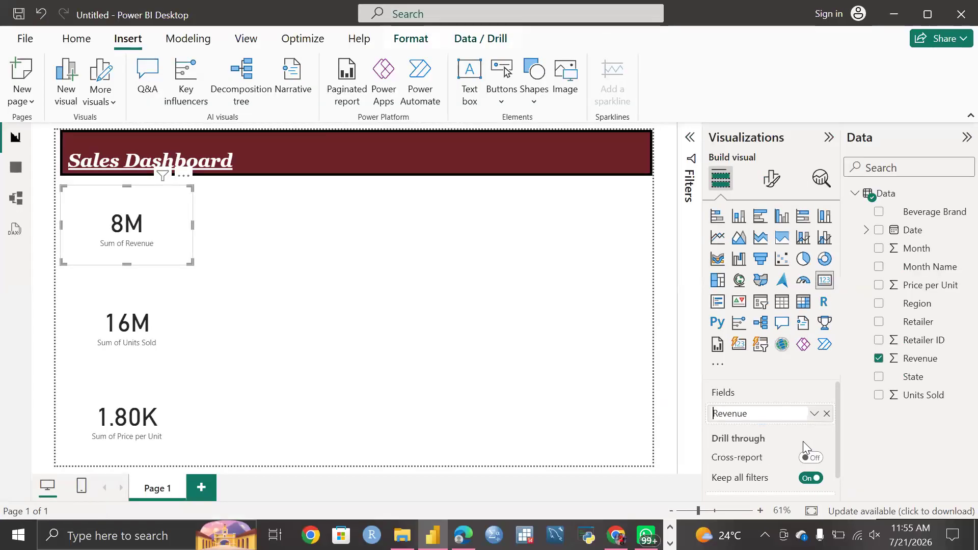
key("Return")
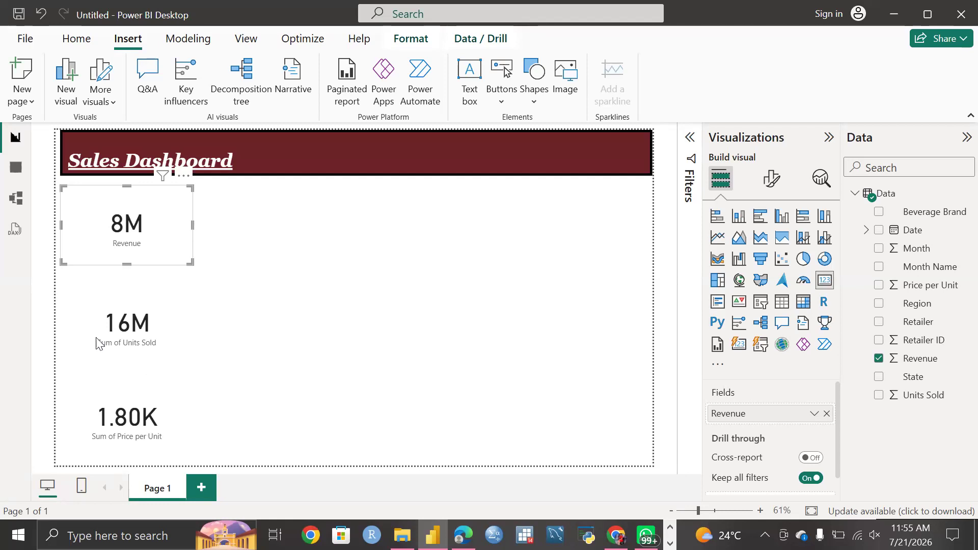
Rename the middle card's field to "Units Sold" by removing the "Sum of" prefix.
left_click(122, 336)
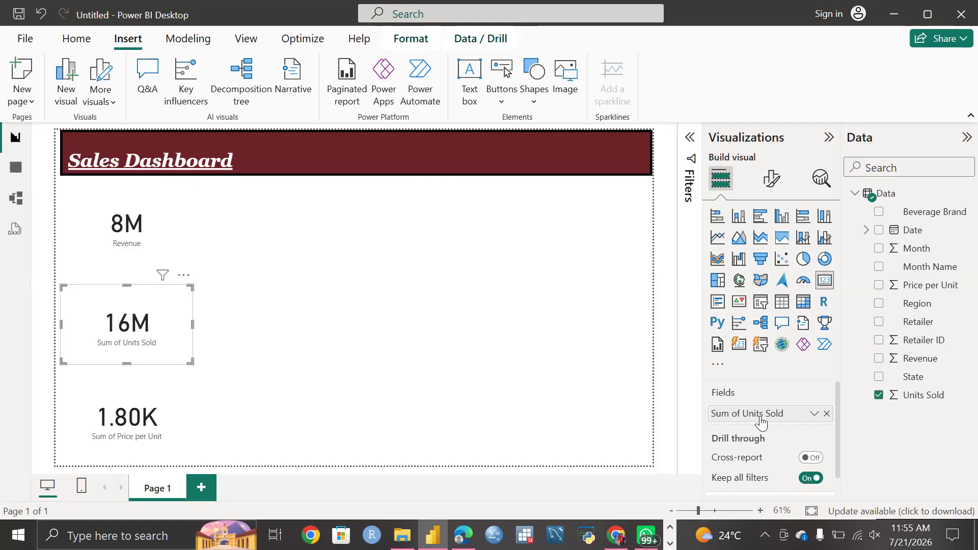
double_click(758, 415)
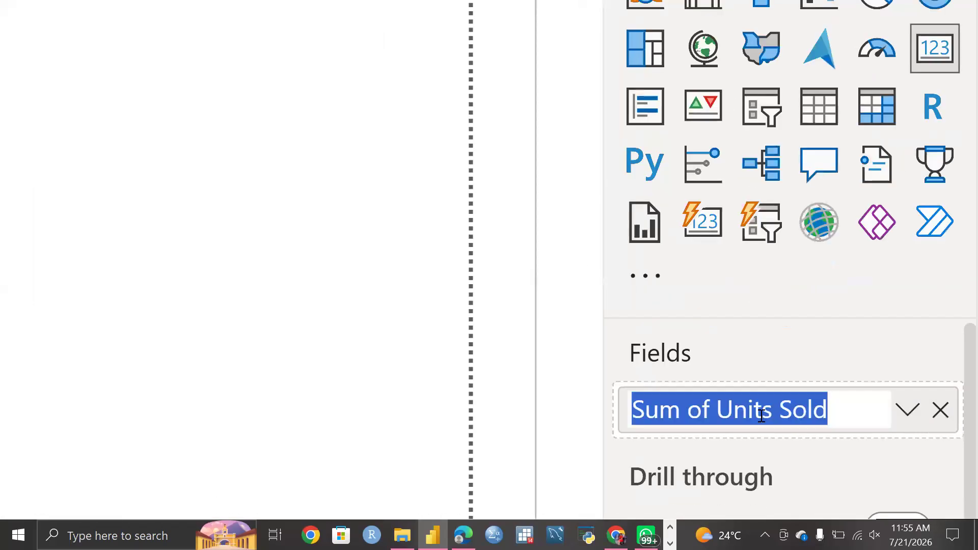
left_click(713, 411)
key("BackSpace")
key("BackSpace")
key("BackSpace")
key("BackSpace")
key("BackSpace")
key("BackSpace")
key("BackSpace")
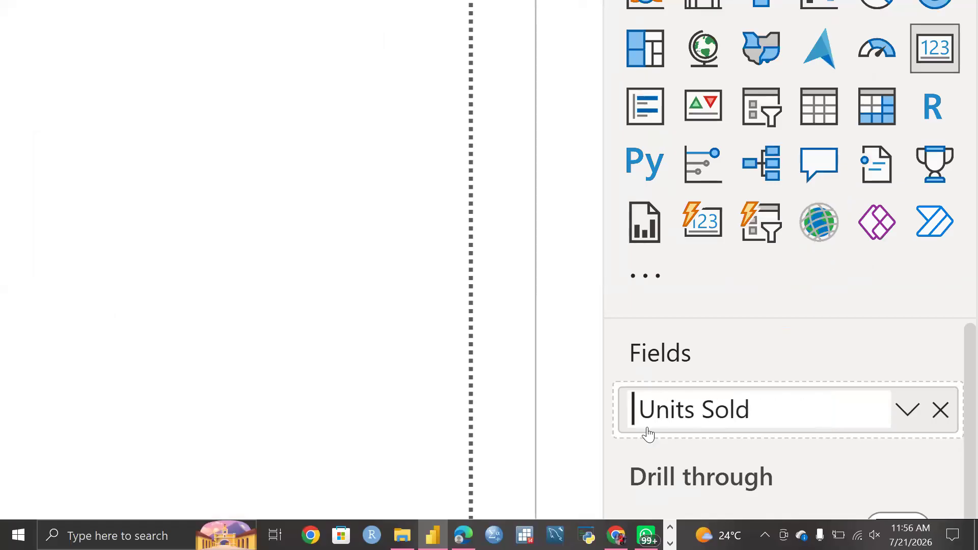
left_click(730, 425)
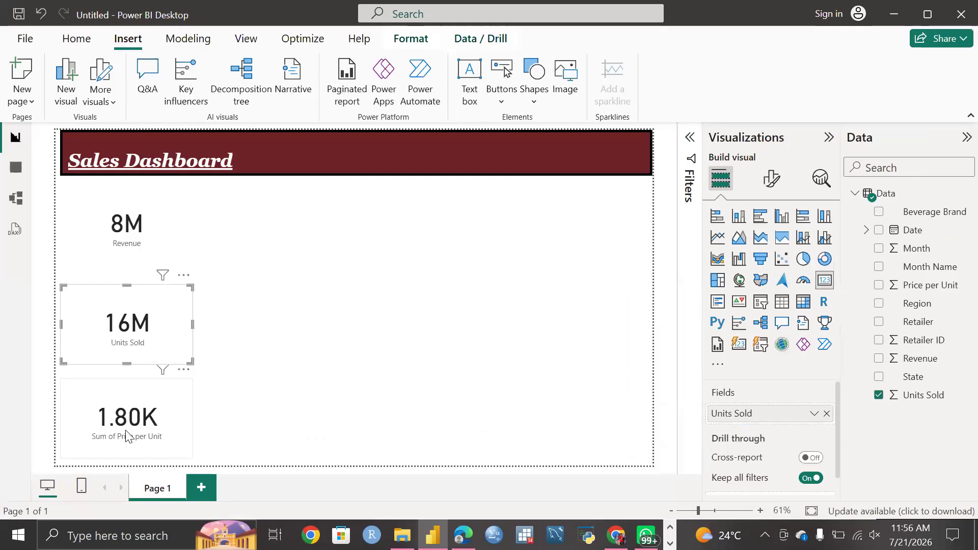
Shorten the lowest card's field name to "Price per Unit".
left_click(127, 436)
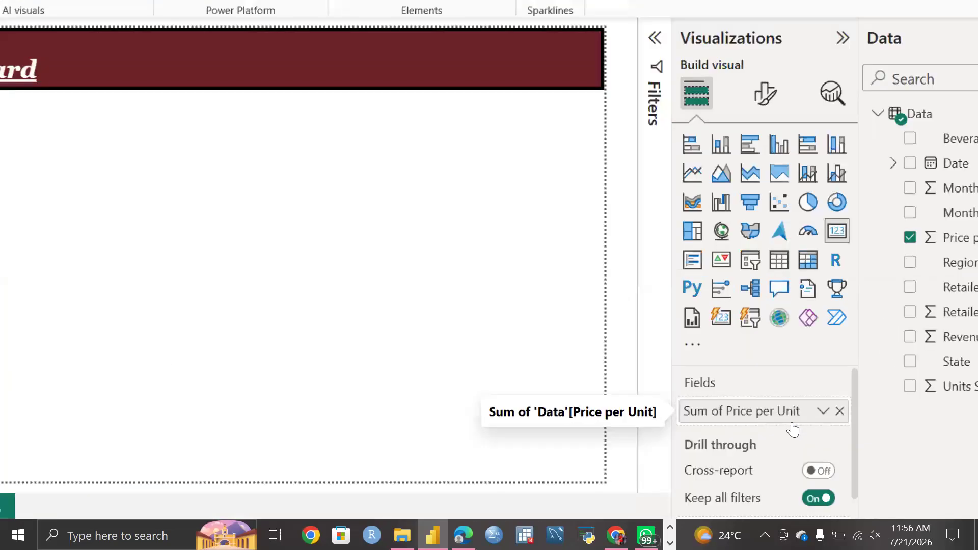
double_click(736, 407)
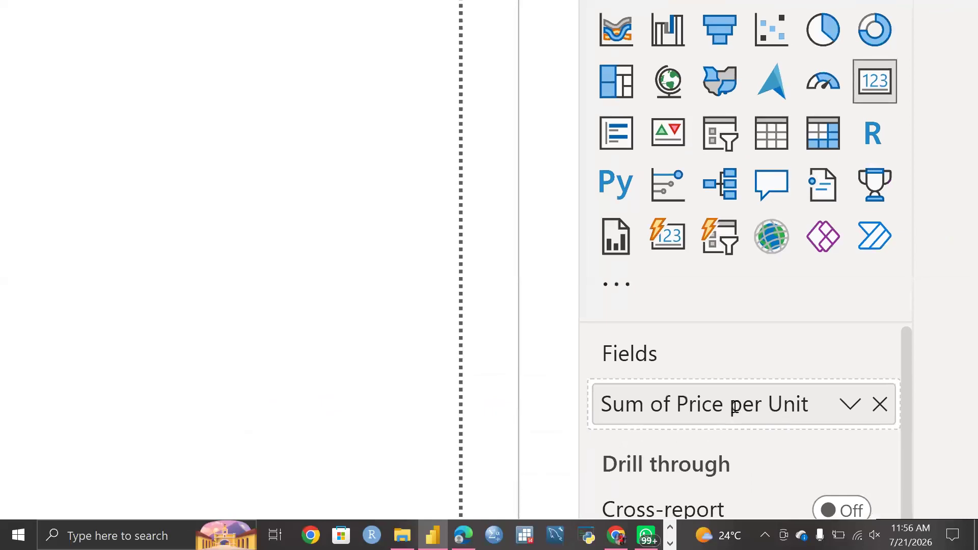
left_click(675, 402)
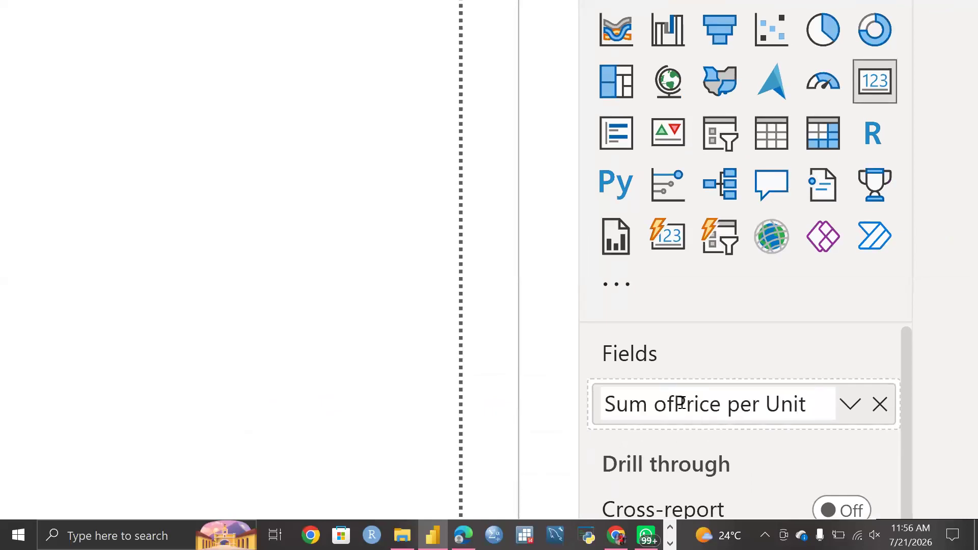
key("BackSpace")
key("BackSpace")
key("BackSpace")
key("BackSpace")
key("BackSpace")
key("BackSpace")
key("BackSpace")
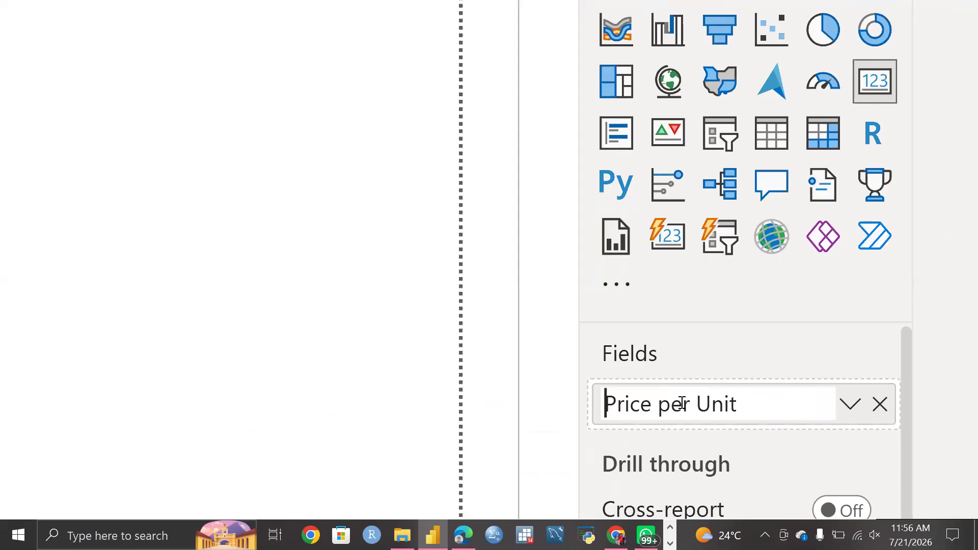
key("Return")
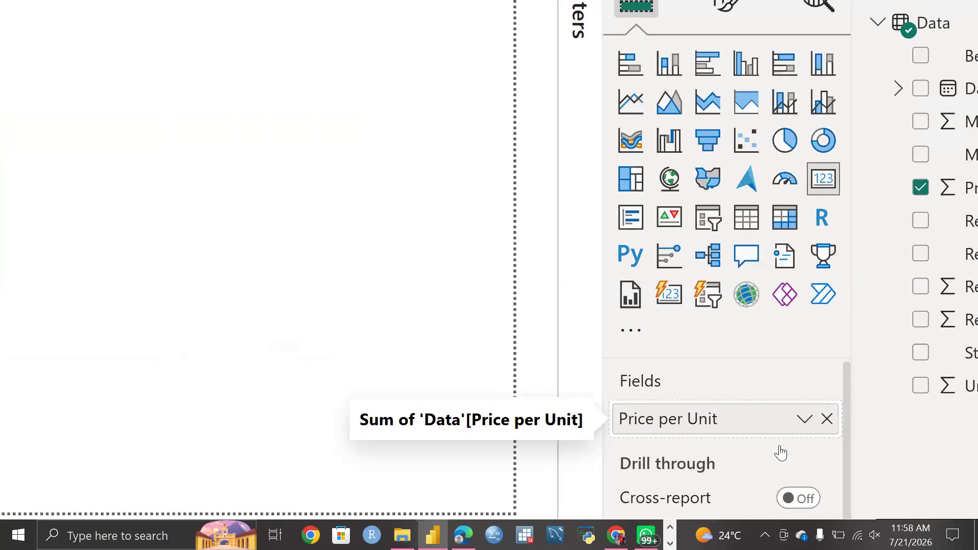
Try the Average, Minimum, Maximum, Count (Distinct) and Count aggregations on the Price per Unit card.
left_click(801, 423)
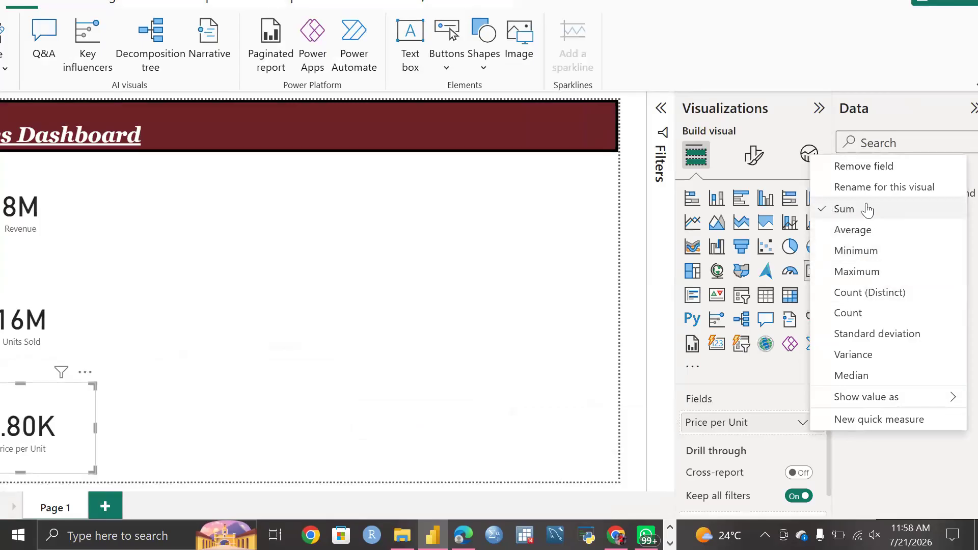
left_click(844, 231)
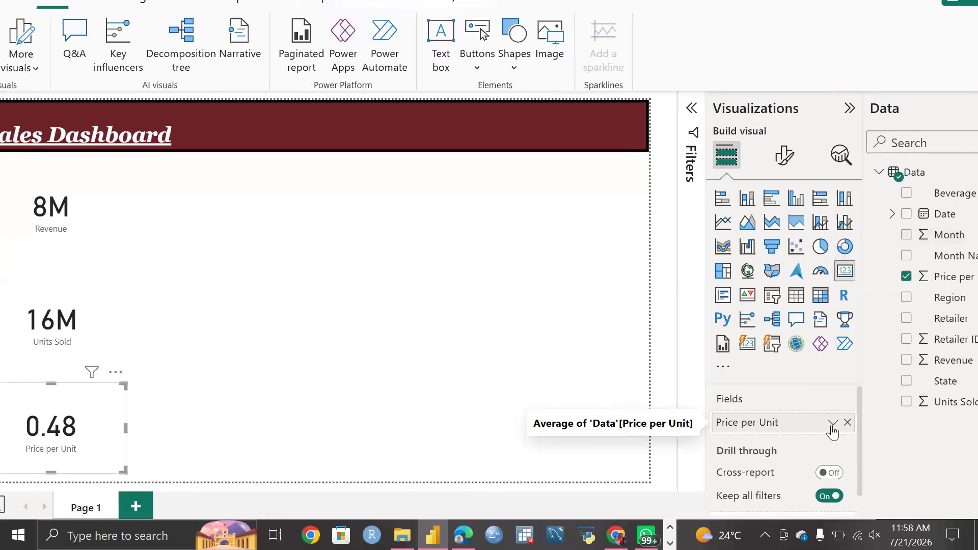
left_click(832, 424)
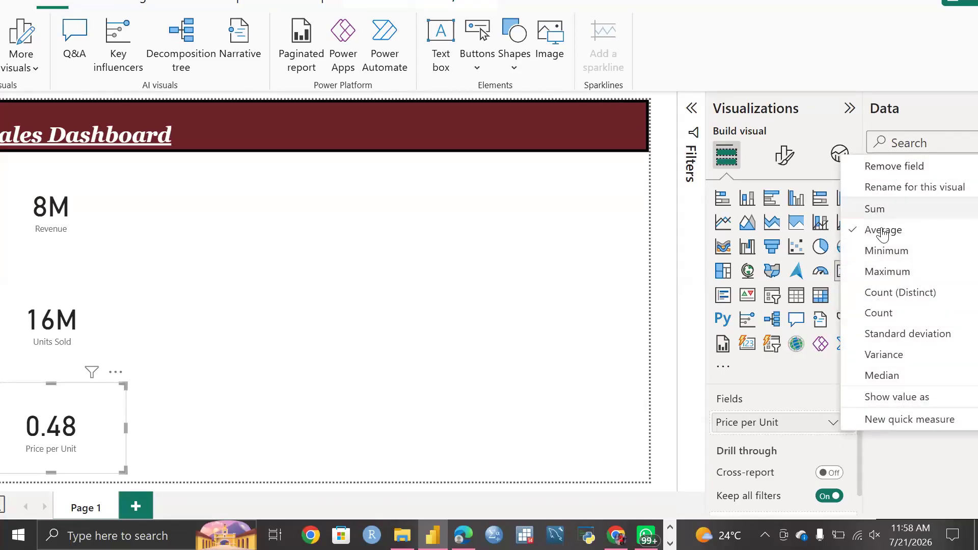
left_click(864, 250)
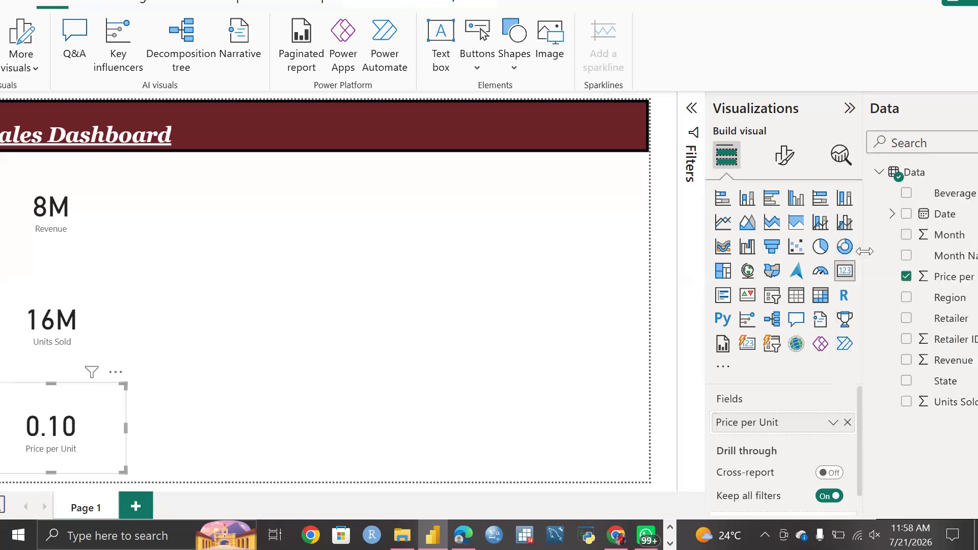
left_click(837, 422)
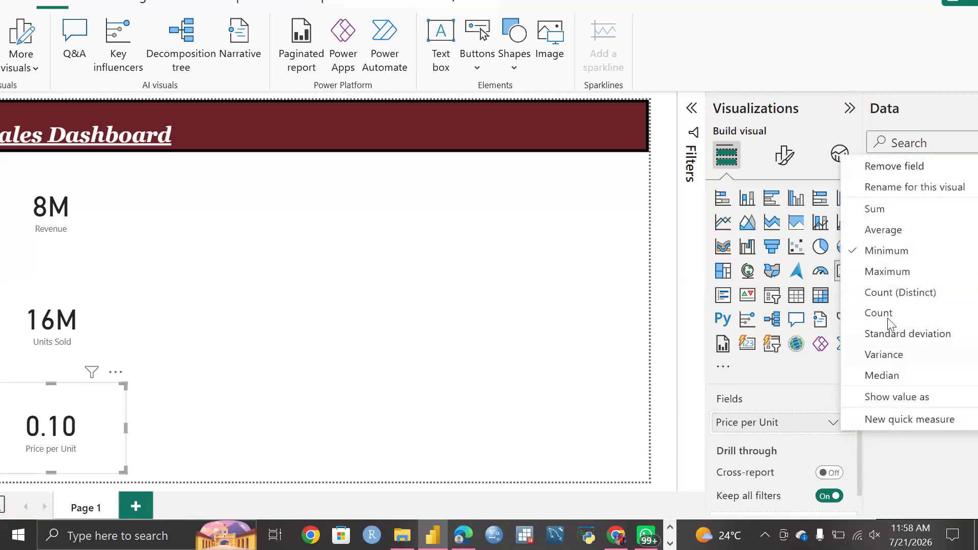
left_click(892, 272)
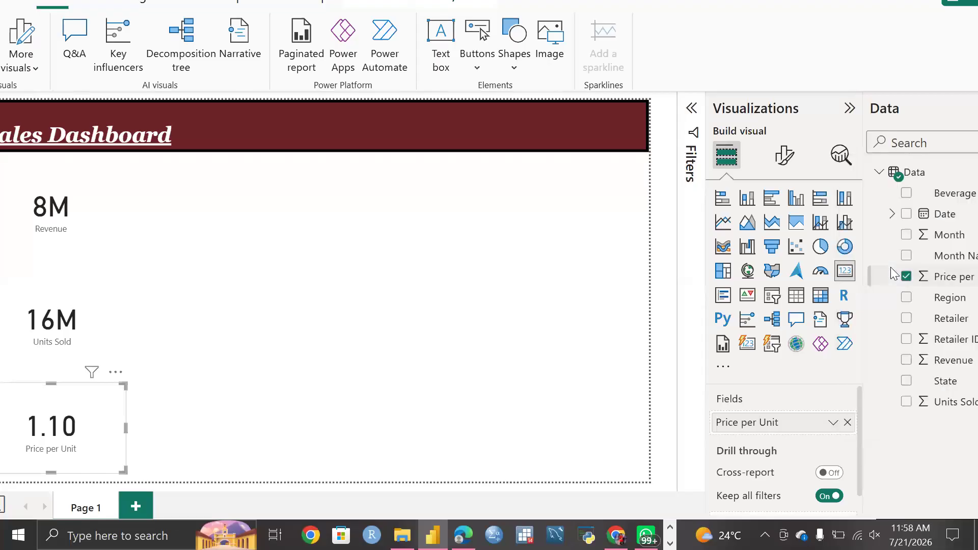
left_click(832, 429)
left_click(885, 299)
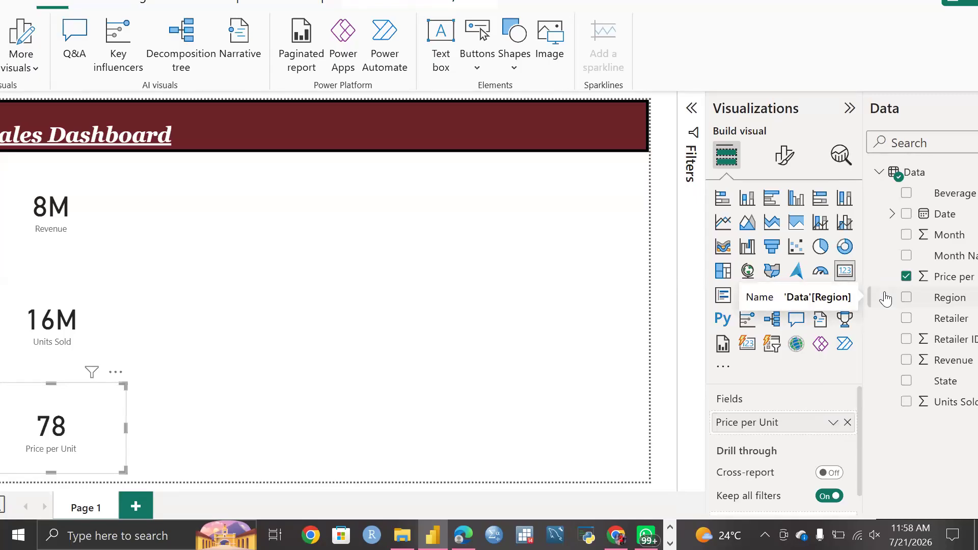
left_click(833, 426)
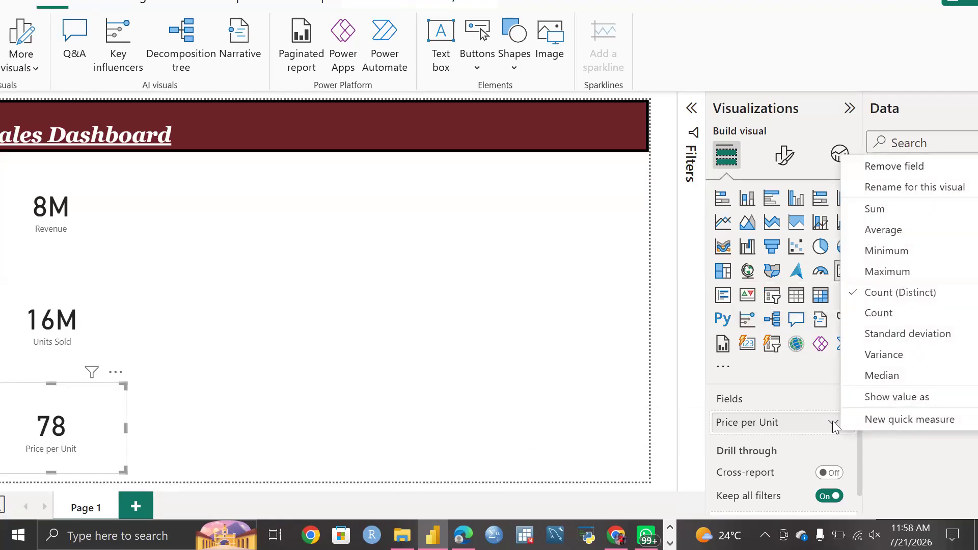
left_click(878, 312)
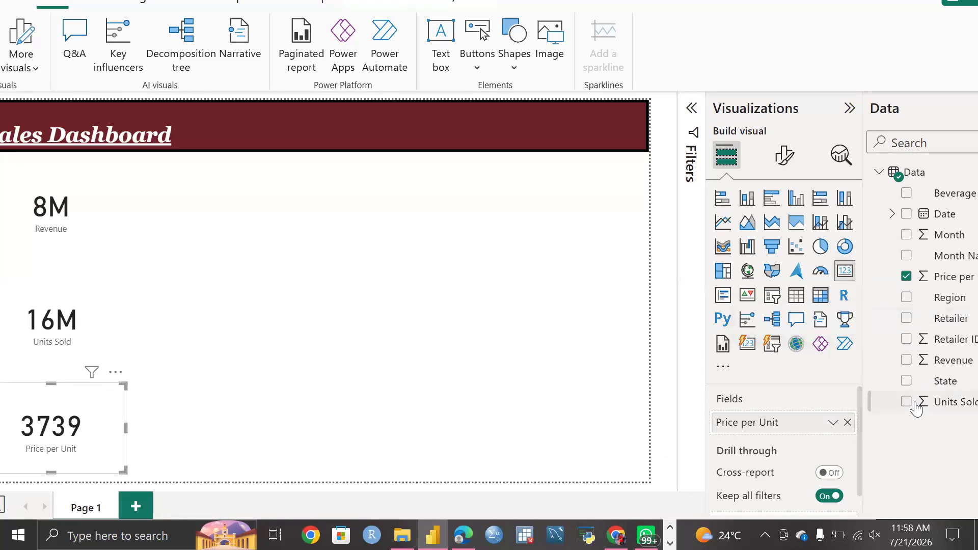
Set the Price per Unit card's aggregation to Average.
left_click(833, 424)
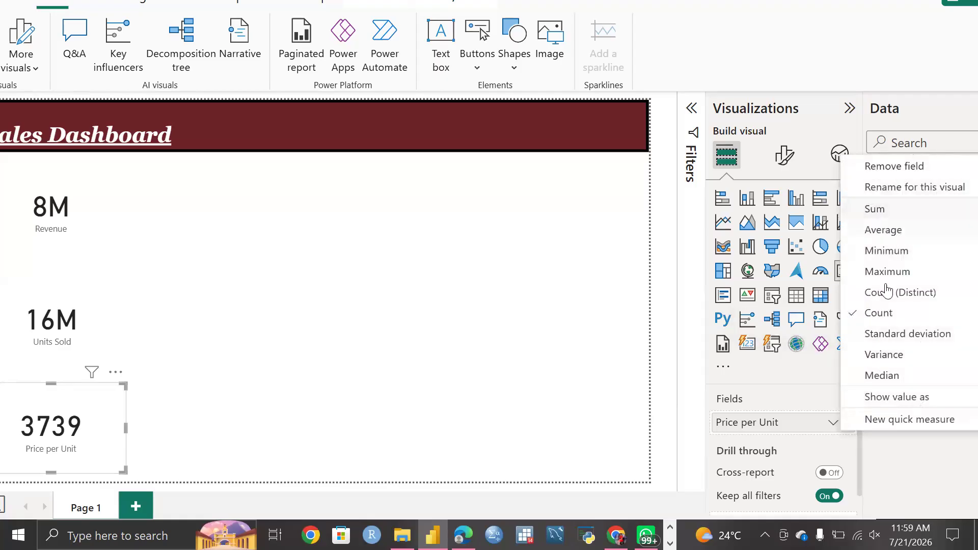
mouse_move(897, 400)
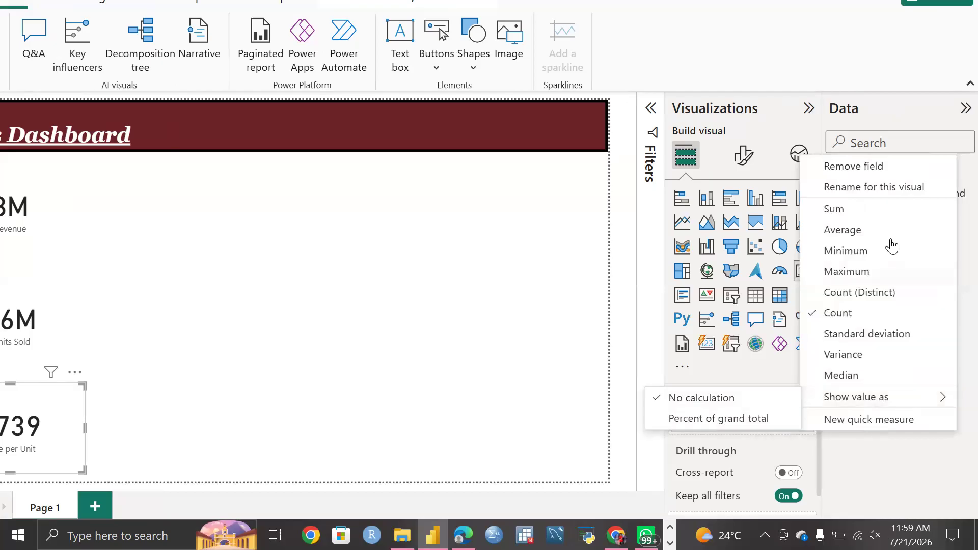
left_click(842, 230)
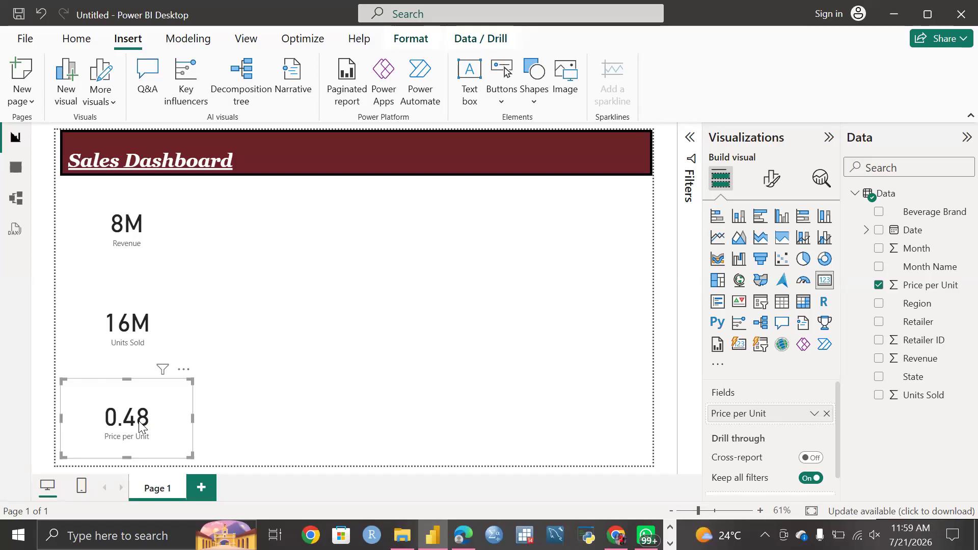
Add a fourth Card visual beside the Revenue card and narrow it by moving its left edge inward.
left_click(376, 209)
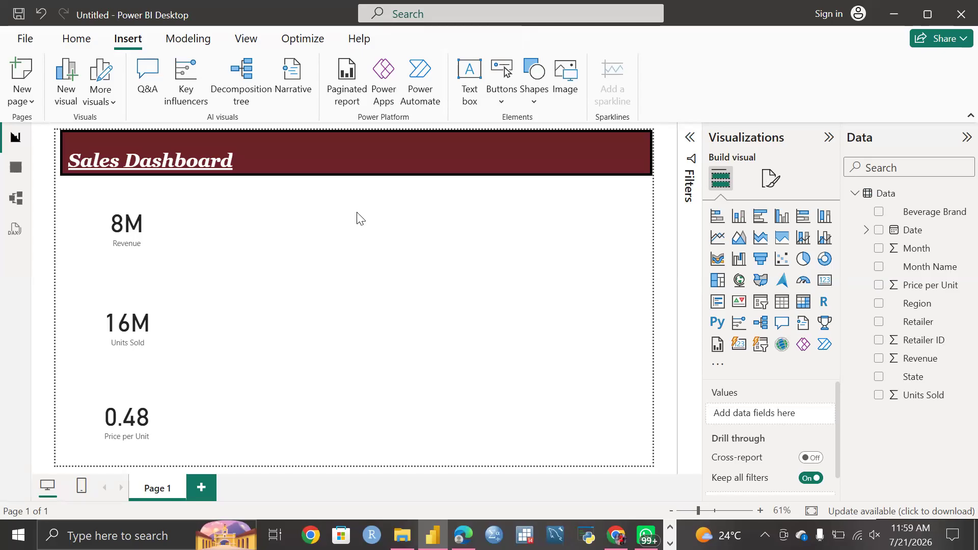
left_click(830, 277)
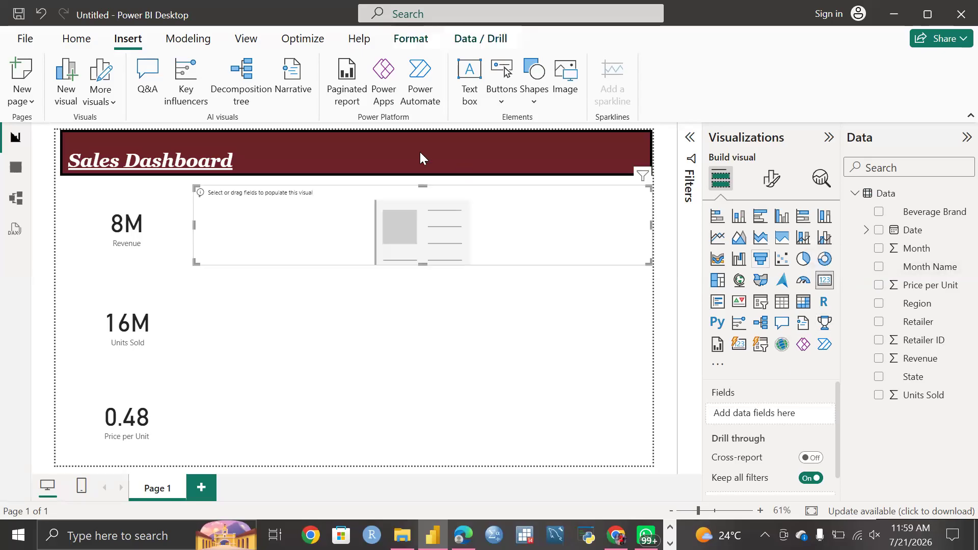
left_click(193, 226)
left_click(194, 225)
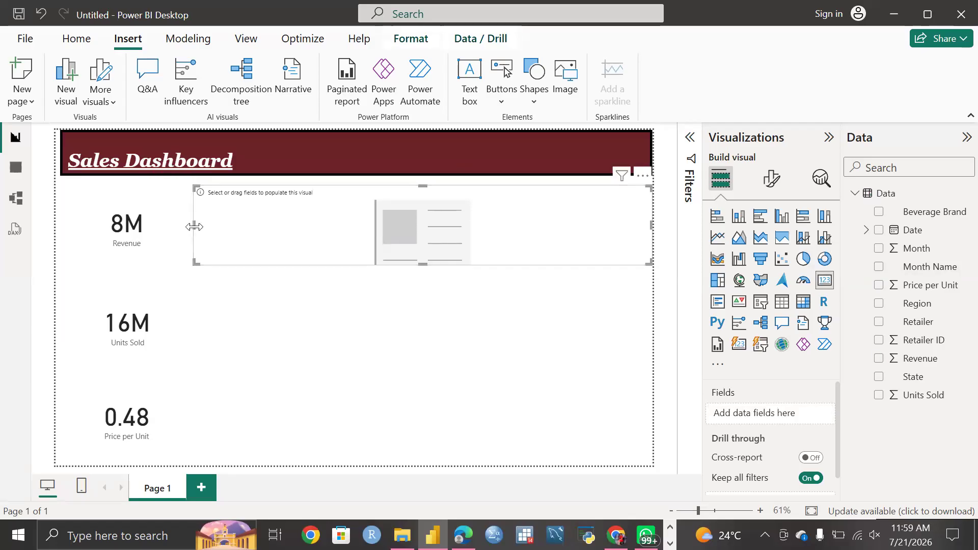
left_click_drag(193, 225, 292, 222)
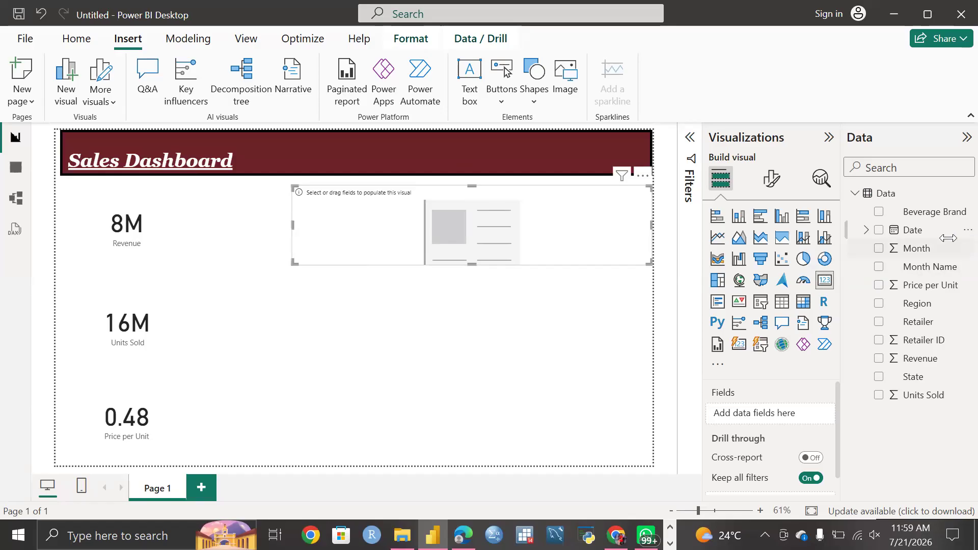
Add the Beverage Brand field to the new card and try the Last, Count (Distinct) and Count aggregations.
left_click(882, 211)
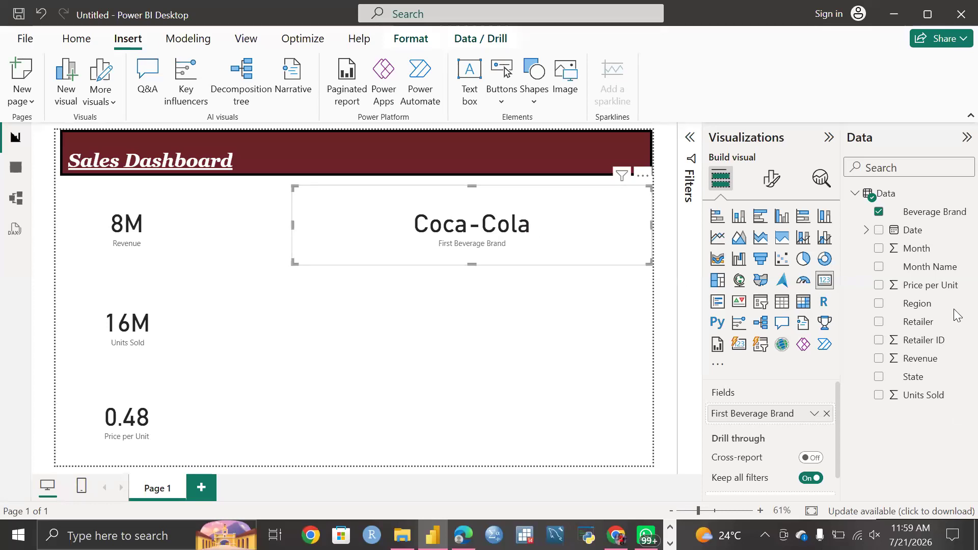
left_click(816, 414)
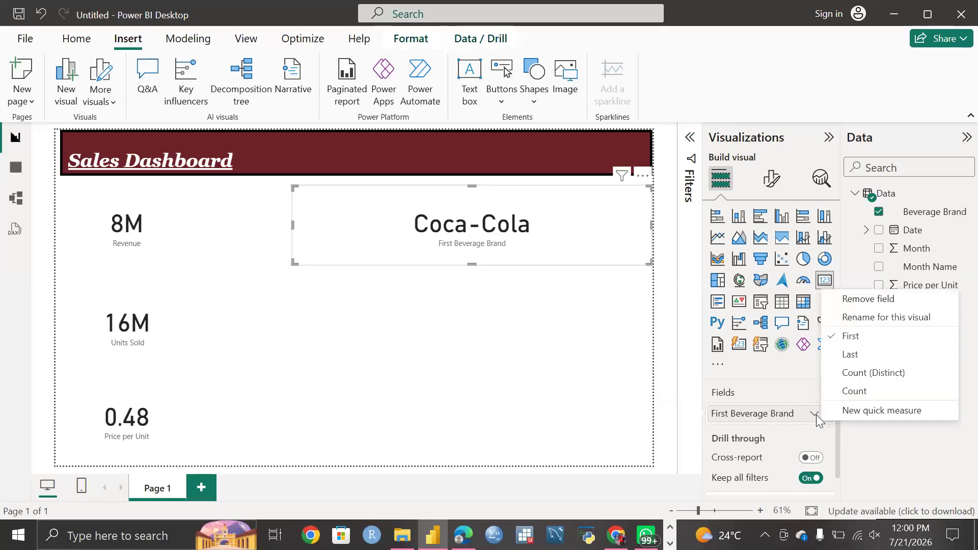
left_click(882, 351)
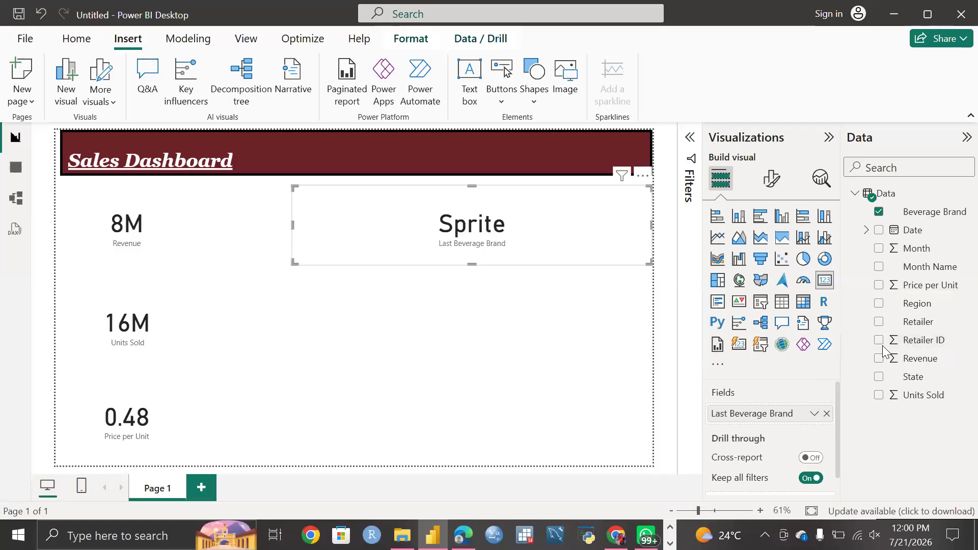
left_click(814, 414)
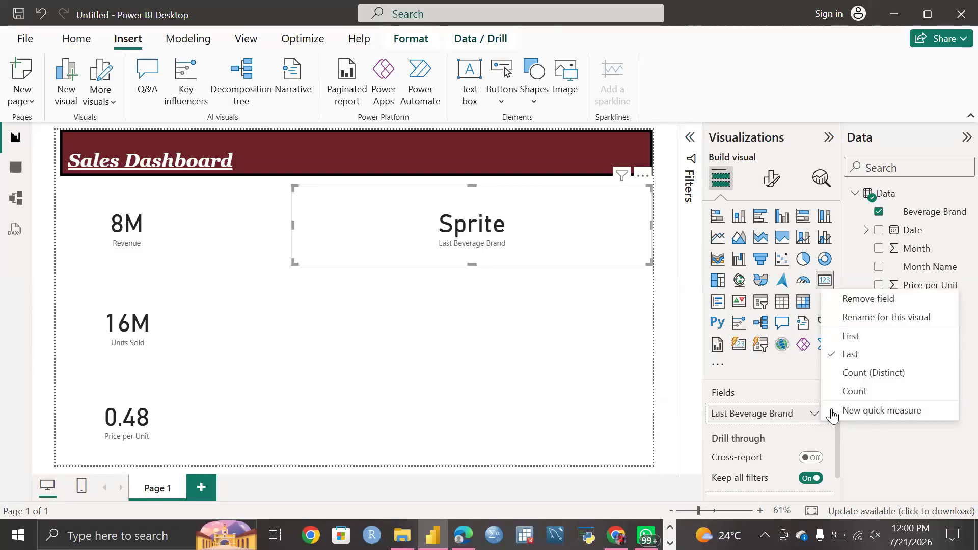
left_click(853, 373)
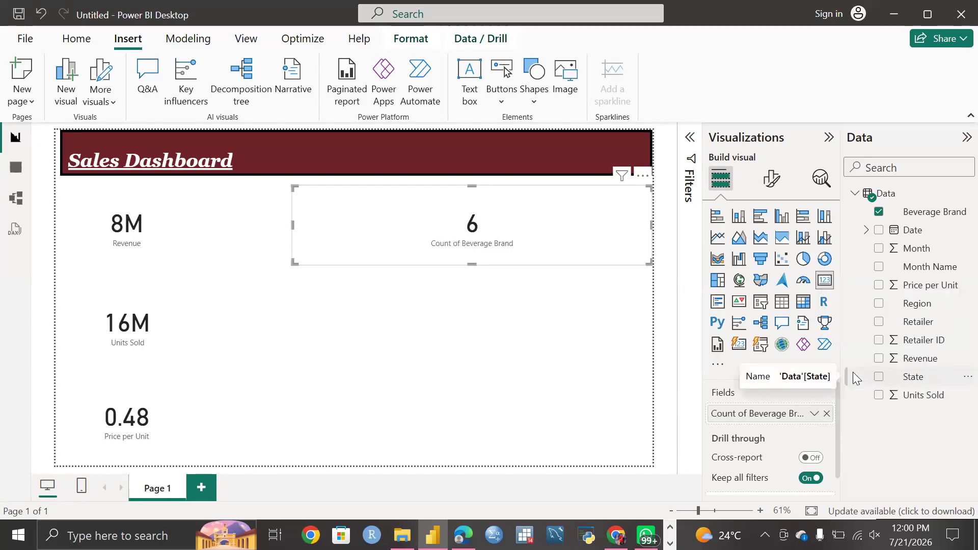
left_click(814, 414)
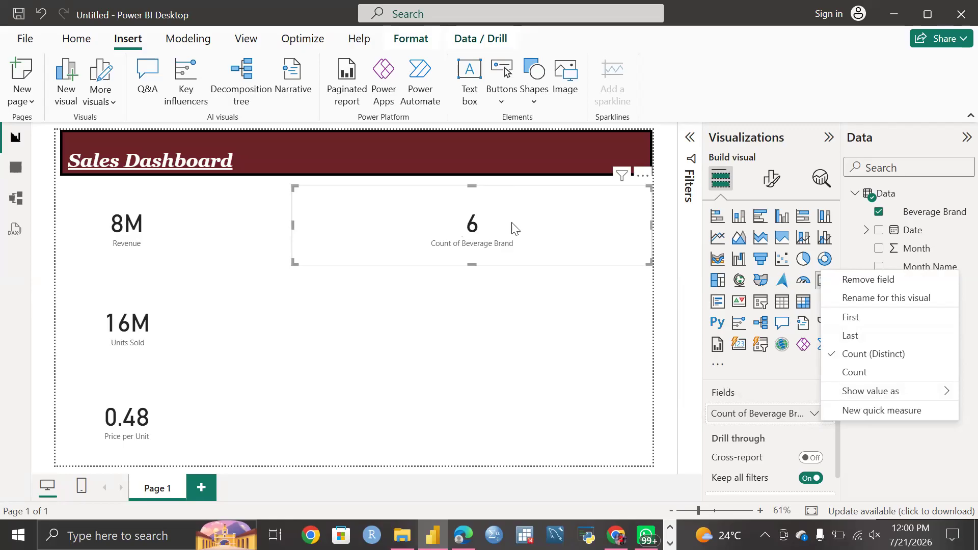
left_click(876, 376)
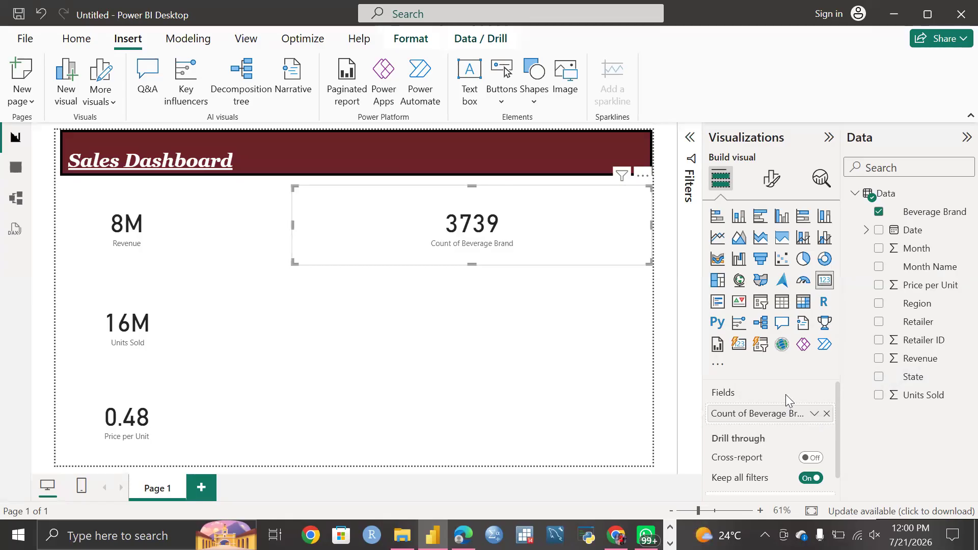
Compare Count (Distinct) with Count on the Beverage Brand card, ending on Count (Distinct).
left_click(813, 413)
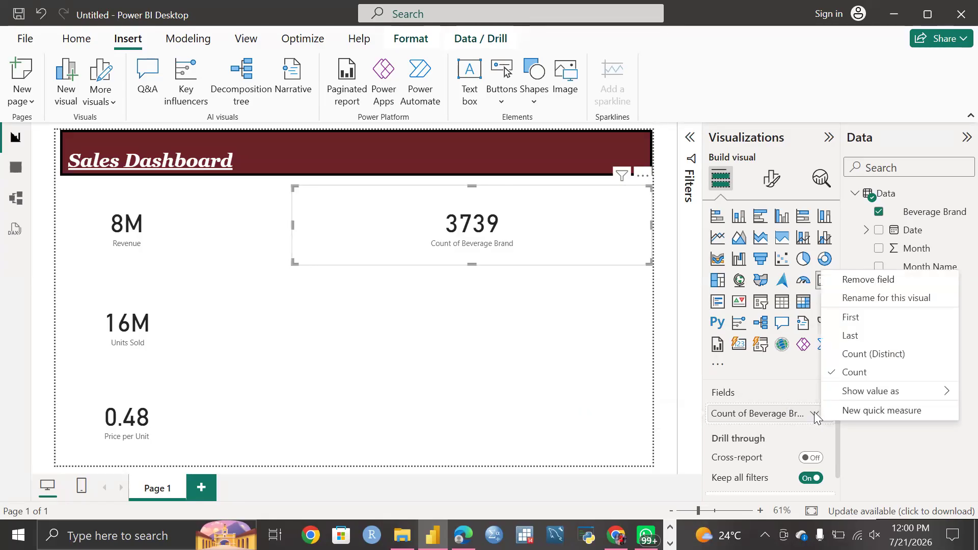
left_click(853, 357)
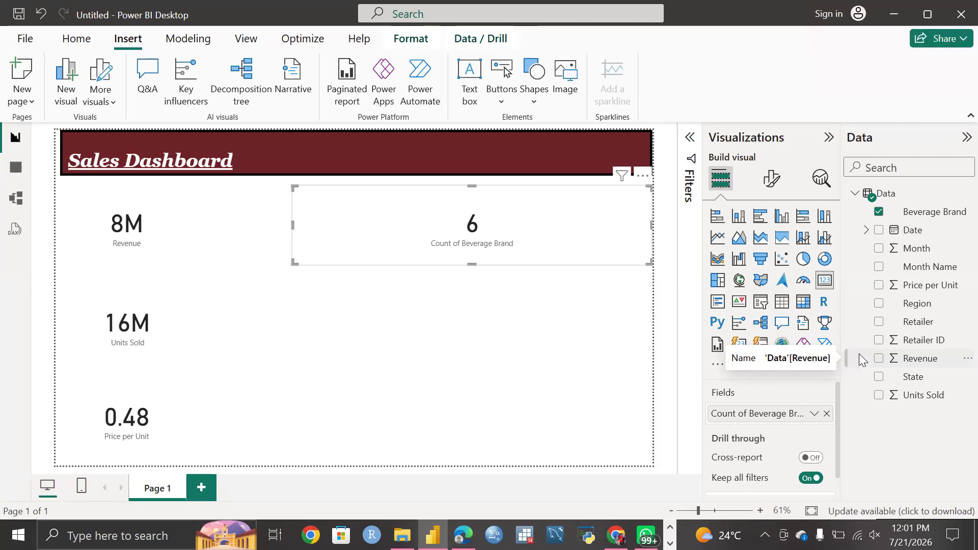
left_click(813, 414)
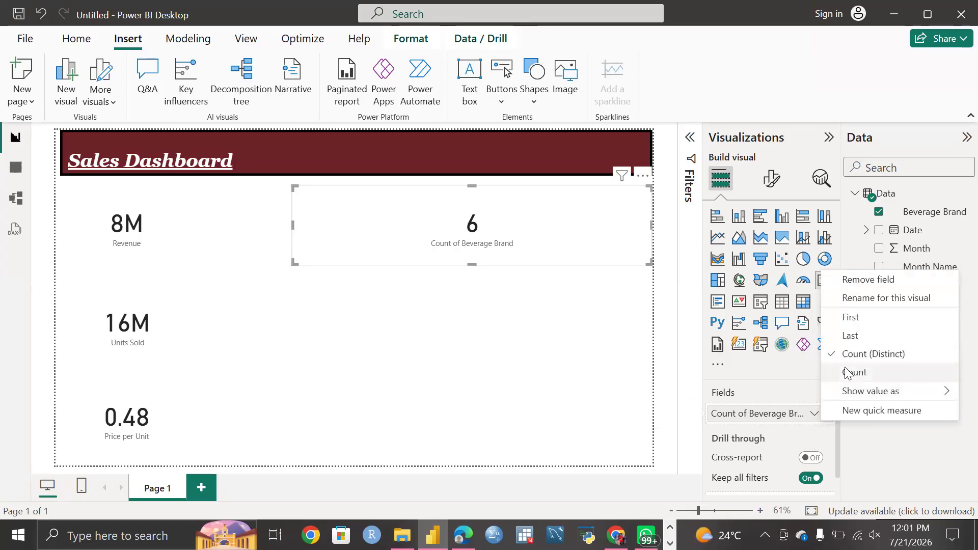
left_click(846, 370)
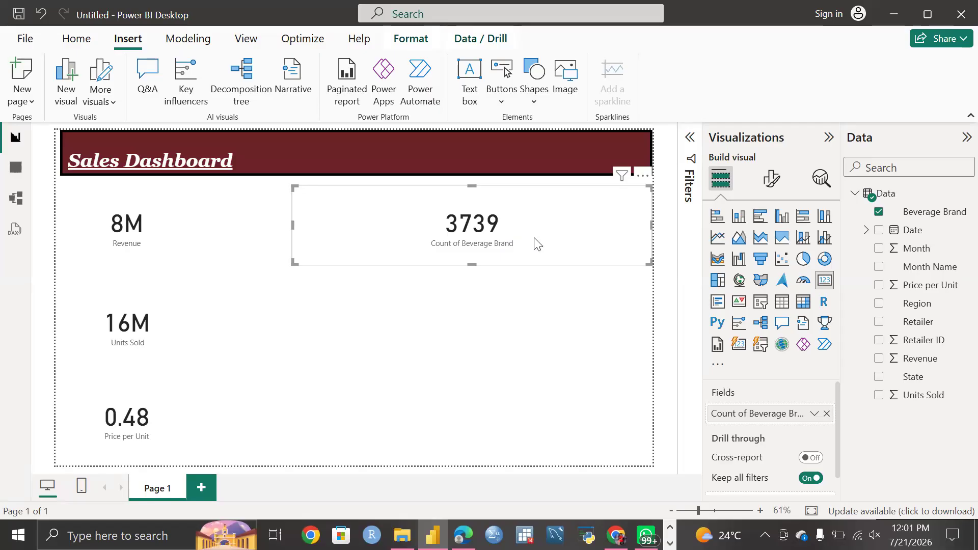
left_click(813, 414)
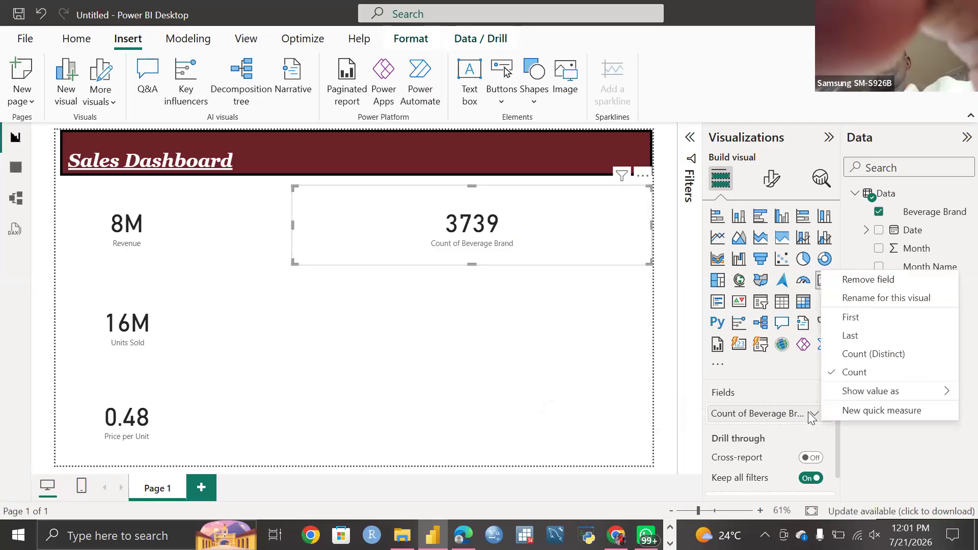
left_click(861, 354)
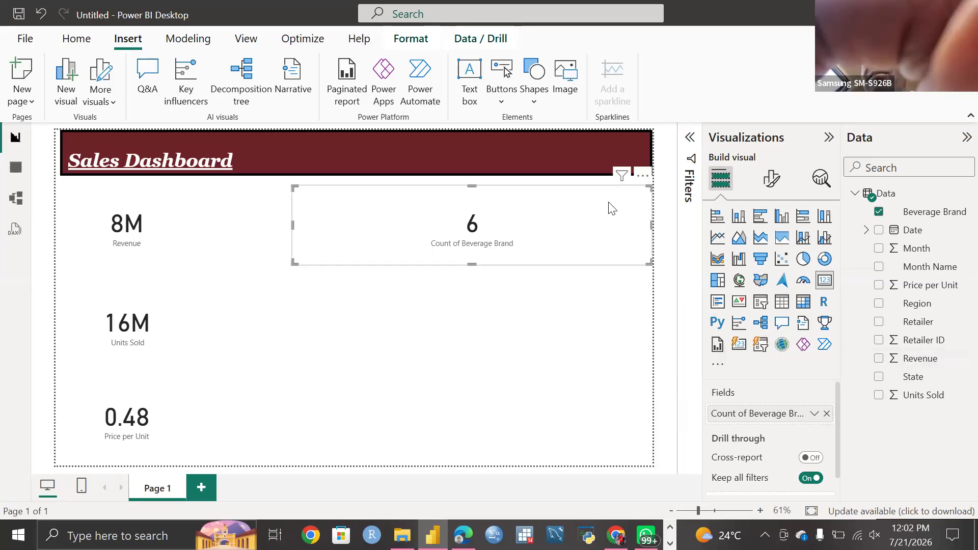
Remove the Beverage Brand card from the report page.
left_click_drag(563, 209, 541, 274)
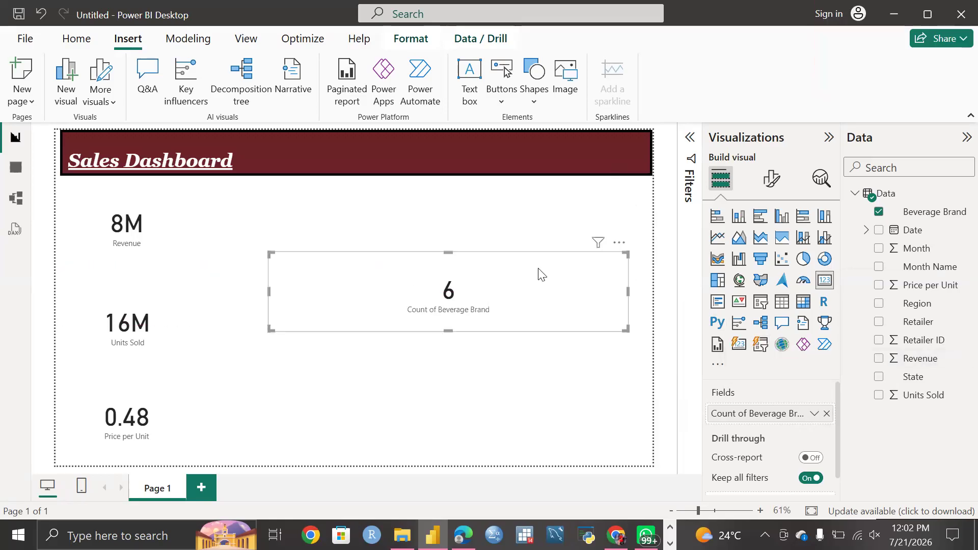
left_click(624, 245)
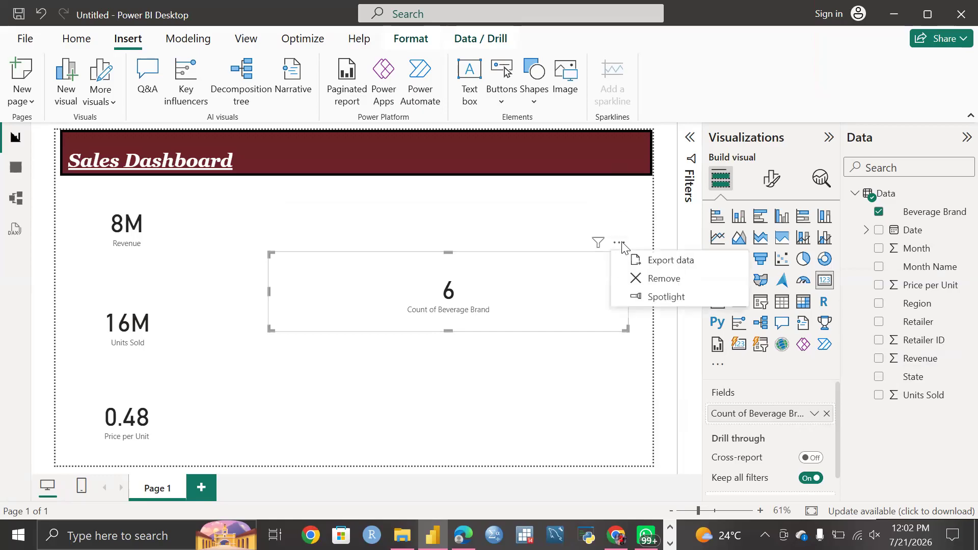
left_click(664, 279)
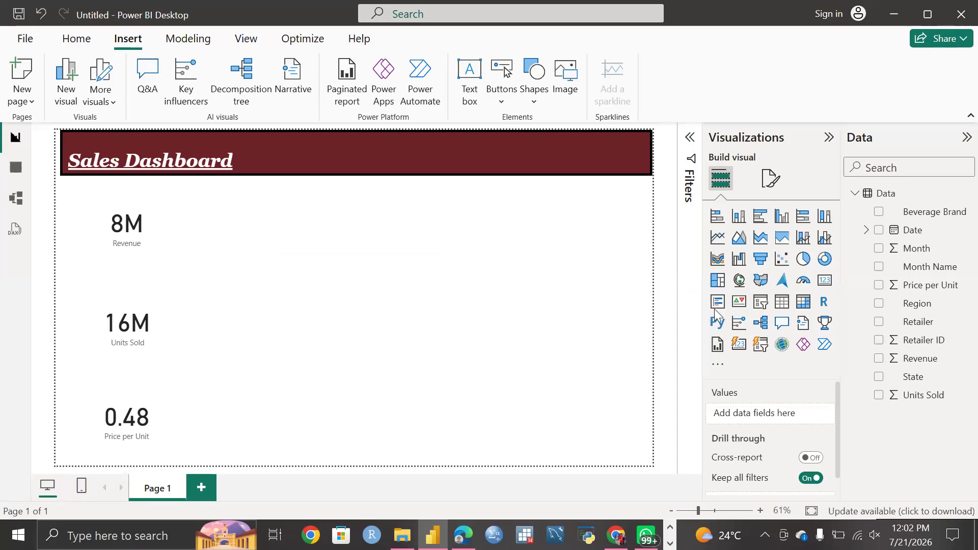
Add a stacked column chart beside the KPI cards and extend it downward to about twice its height.
left_click(738, 217)
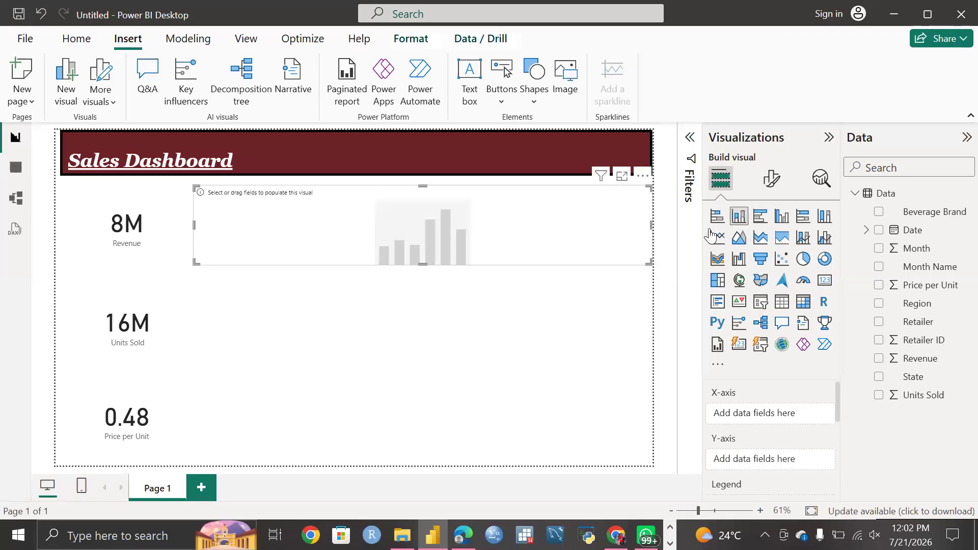
left_click_drag(423, 262, 428, 282)
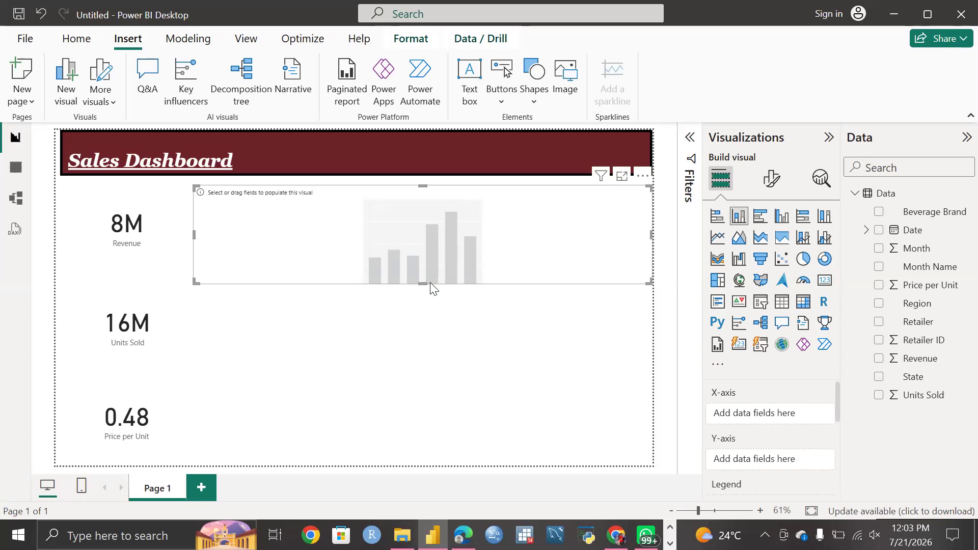
left_click_drag(423, 280, 448, 377)
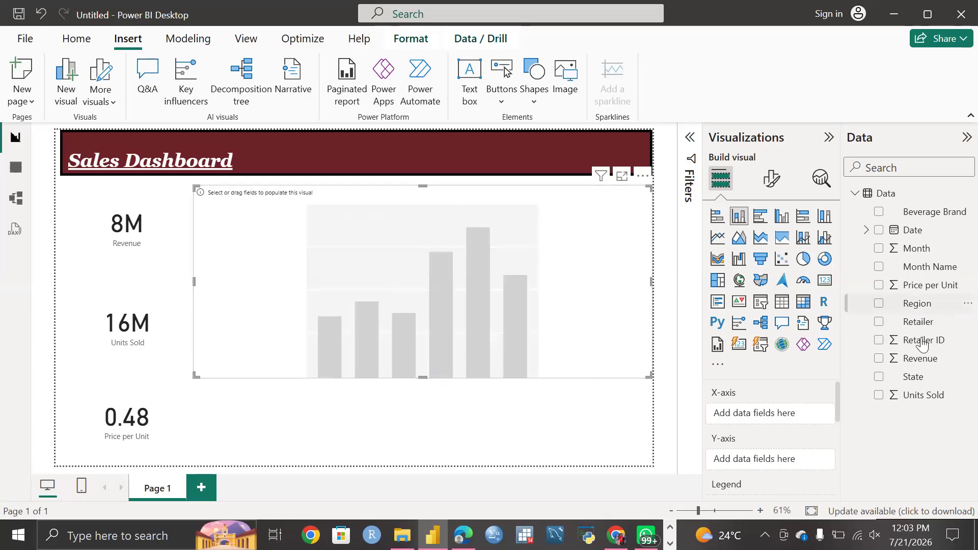
Plot Revenue by Month Name in the column chart and narrow it by moving its left edge inward.
left_click(879, 359)
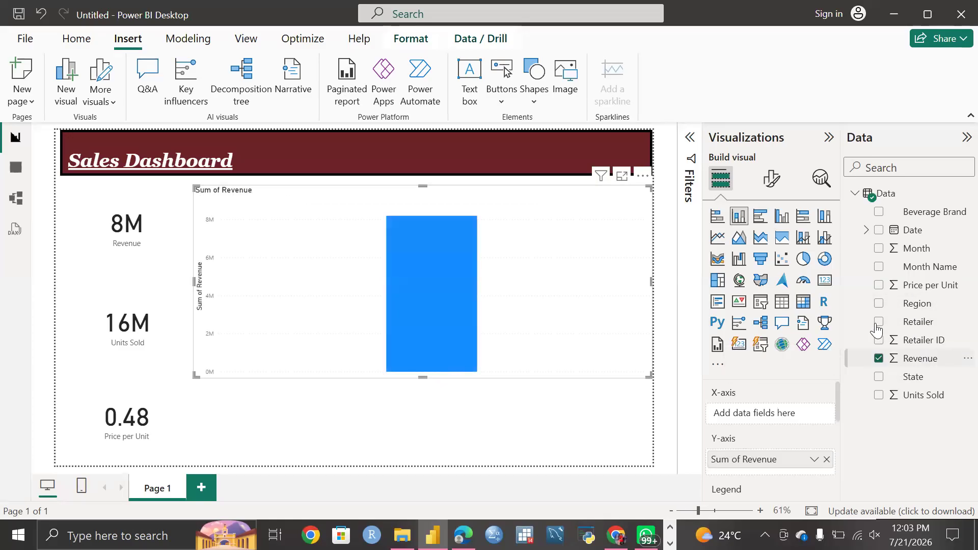
left_click(879, 268)
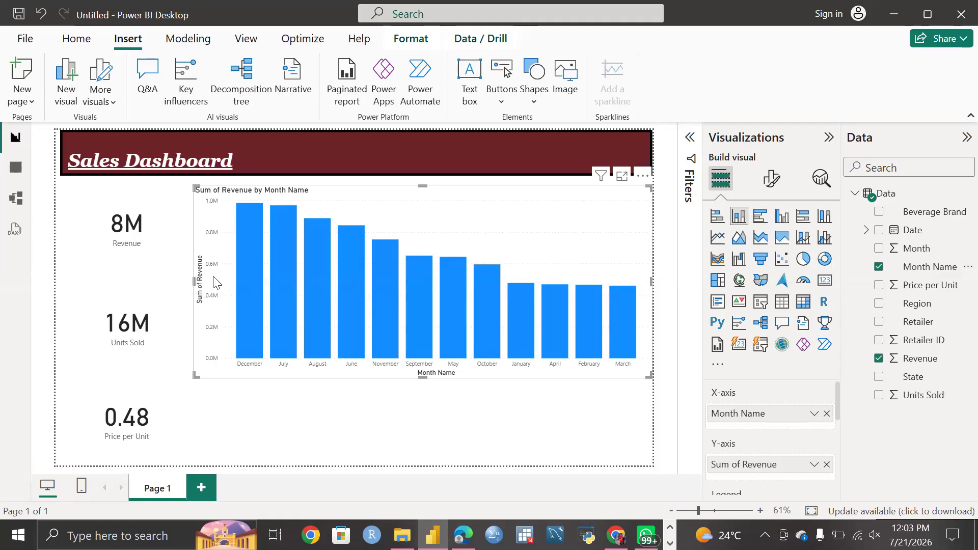
left_click_drag(214, 278, 216, 278)
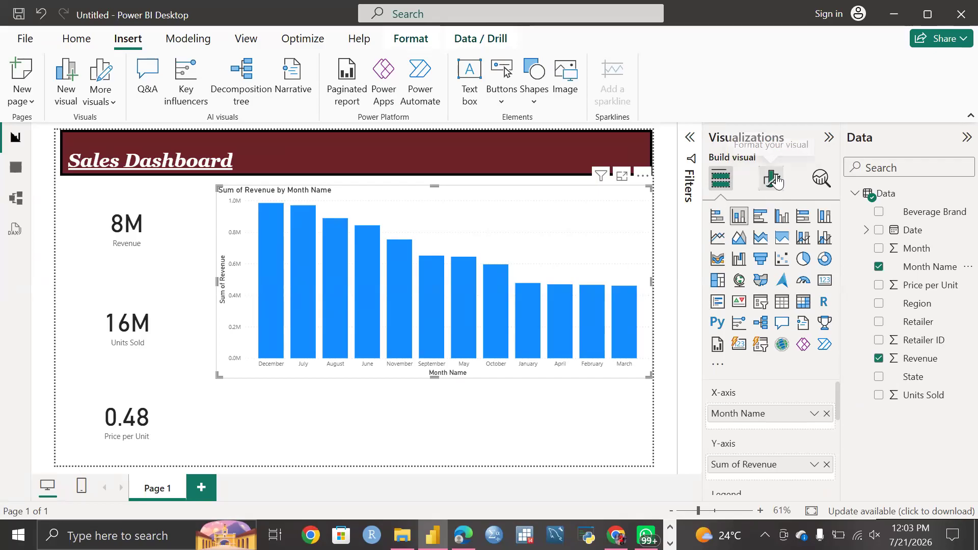
Recolour all of the chart's columns with the darkest red theme shade to match the banner.
left_click(773, 178)
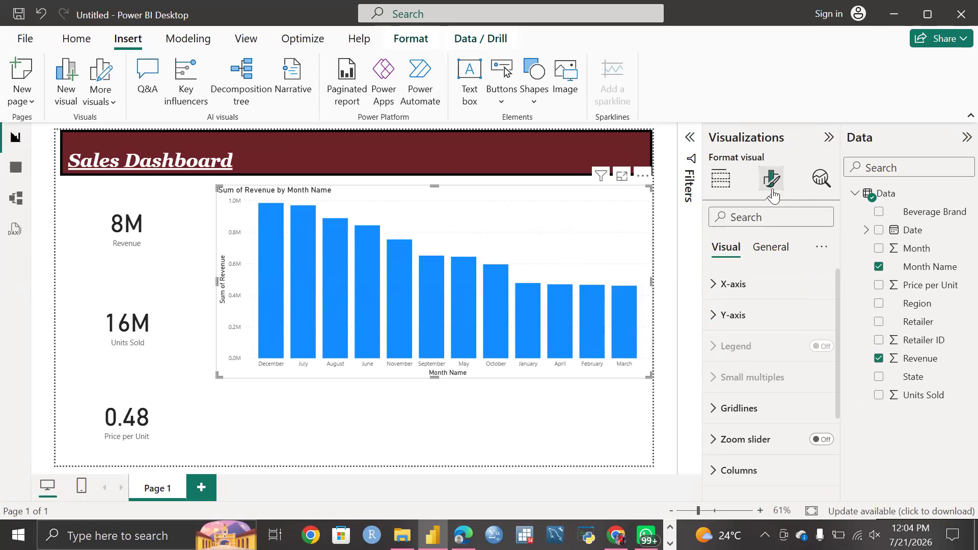
scroll(771, 377, "down", 3)
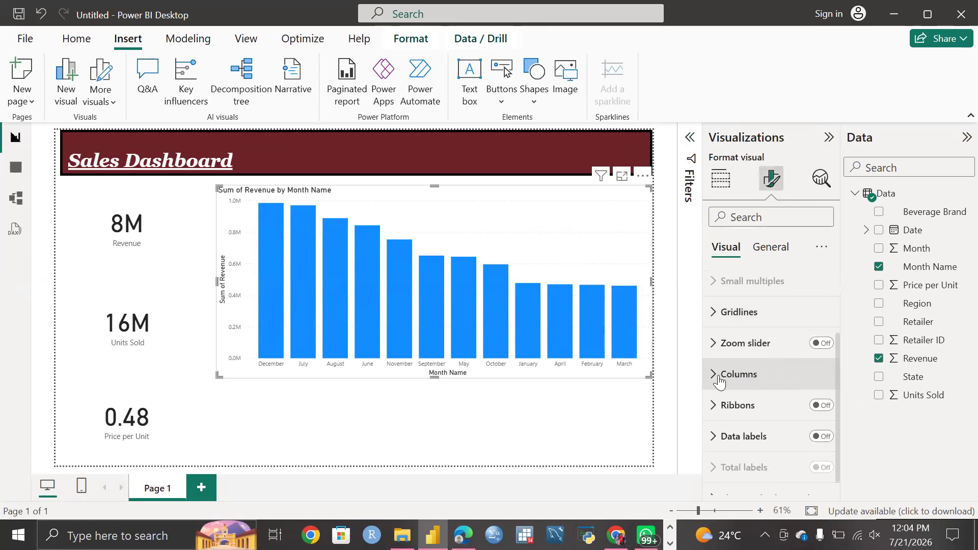
left_click(715, 377)
scroll(713, 372, "down", 3)
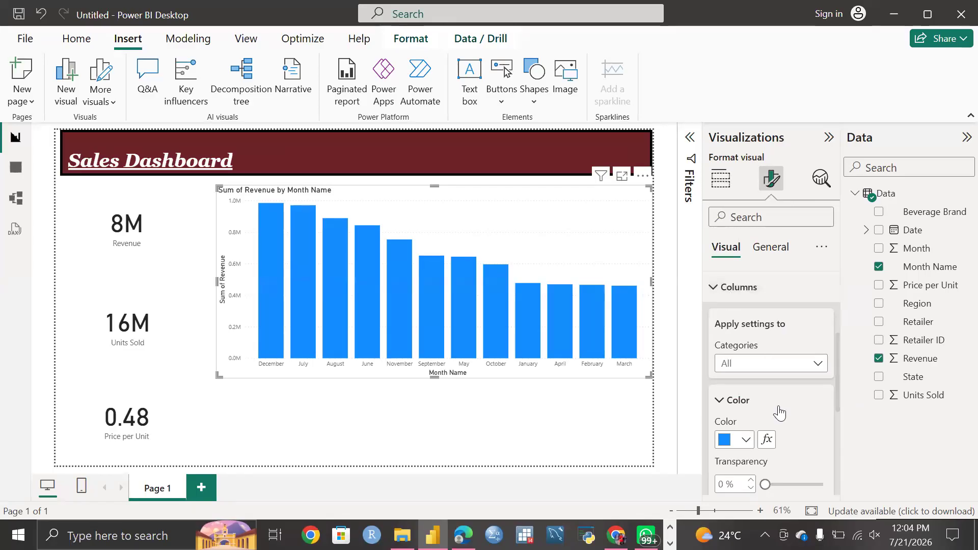
left_click(746, 440)
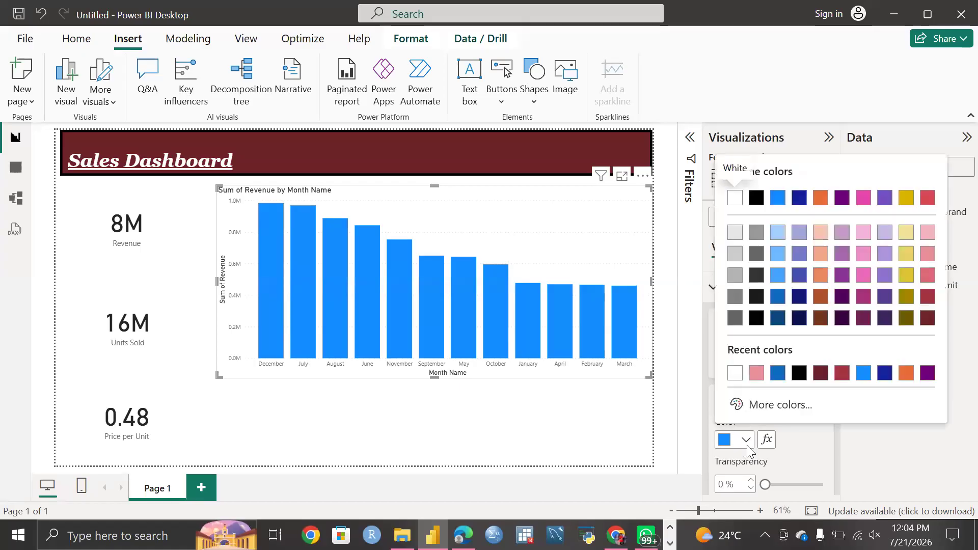
left_click(927, 300)
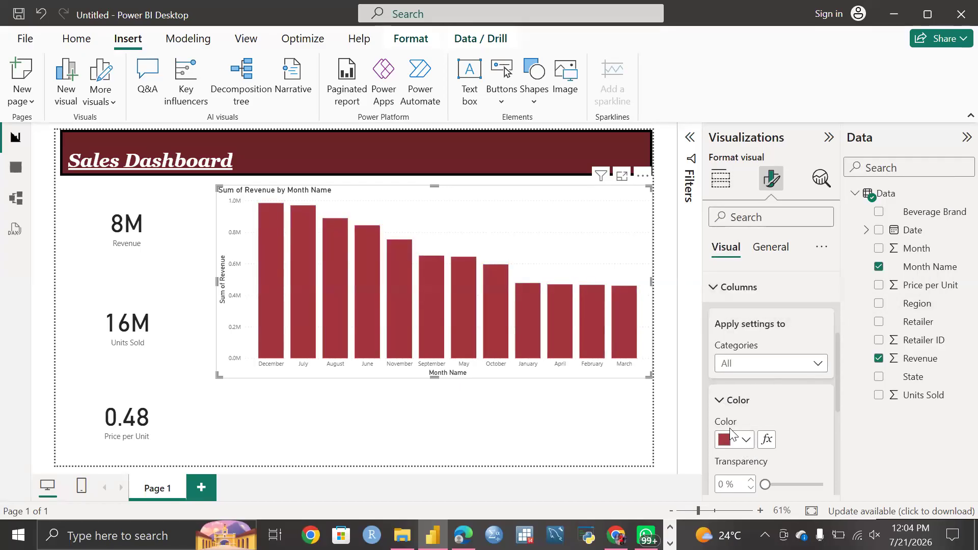
left_click(746, 440)
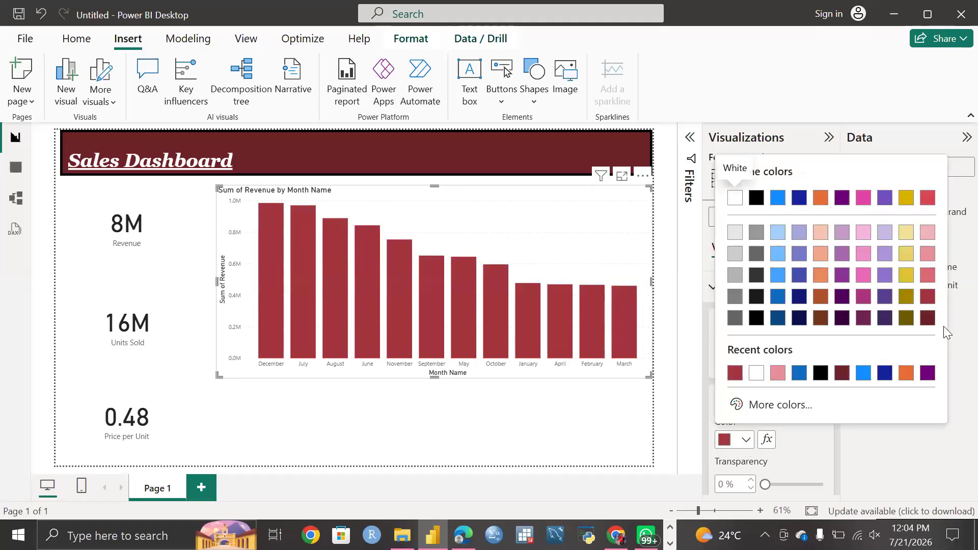
left_click(927, 319)
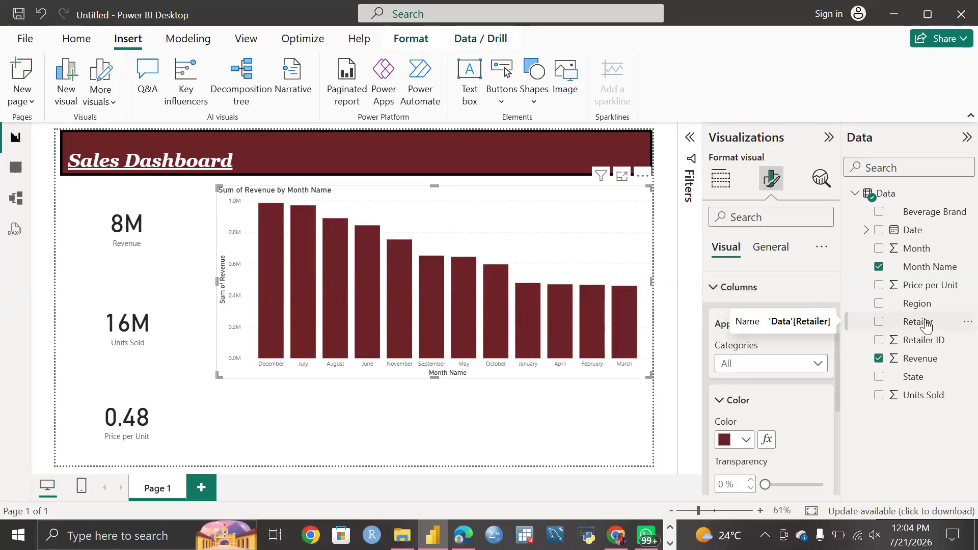
Examine the Border and Layout settings of the chart's columns and deselect the chart.
scroll(815, 389, "down", 3)
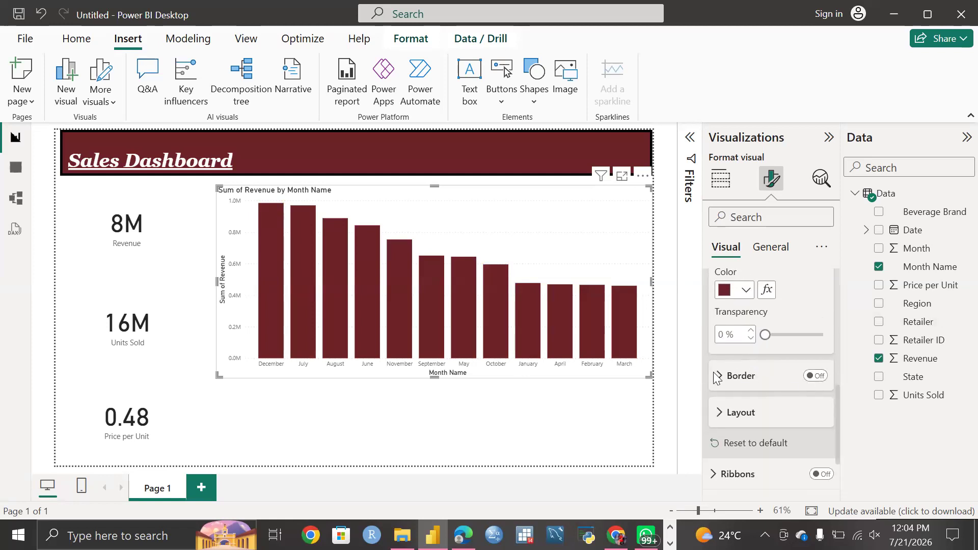
left_click(722, 379)
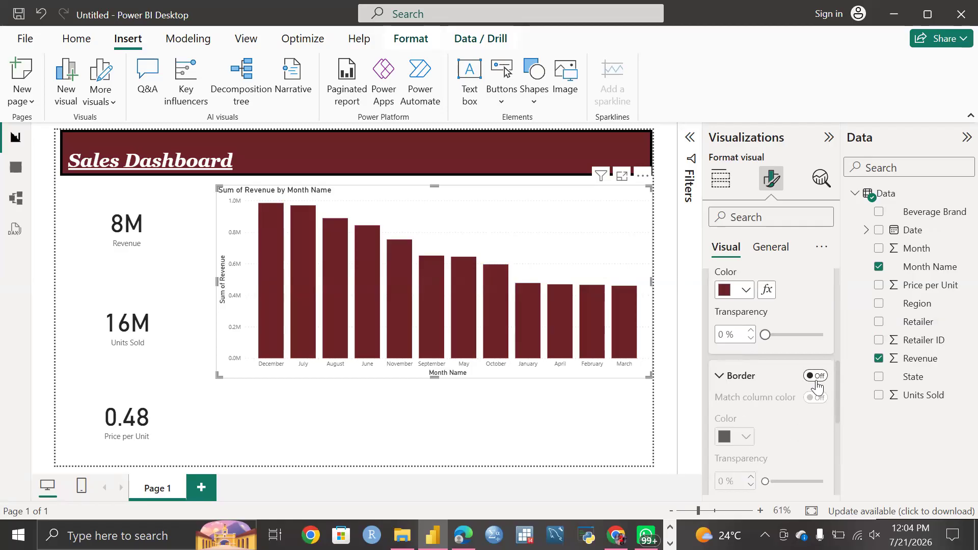
scroll(785, 451, "down", 5)
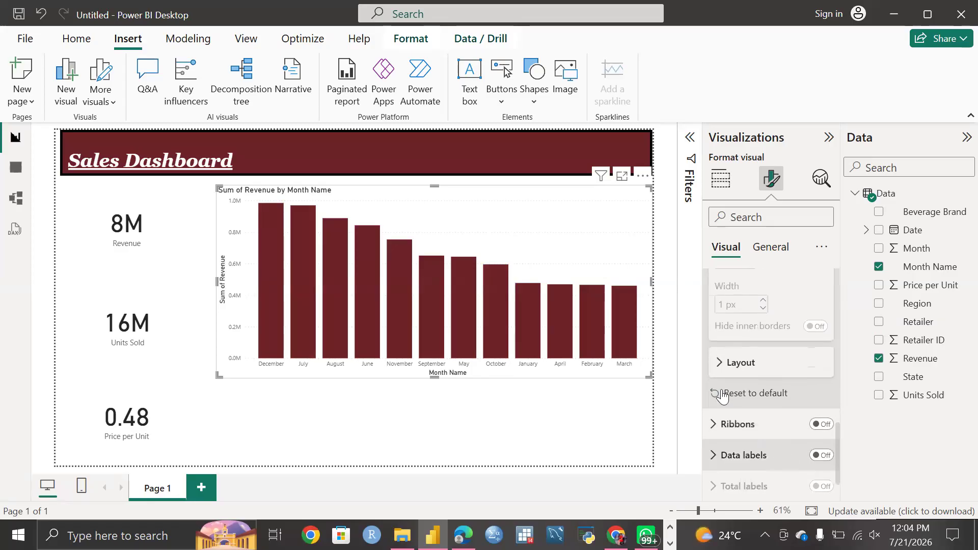
left_click(724, 364)
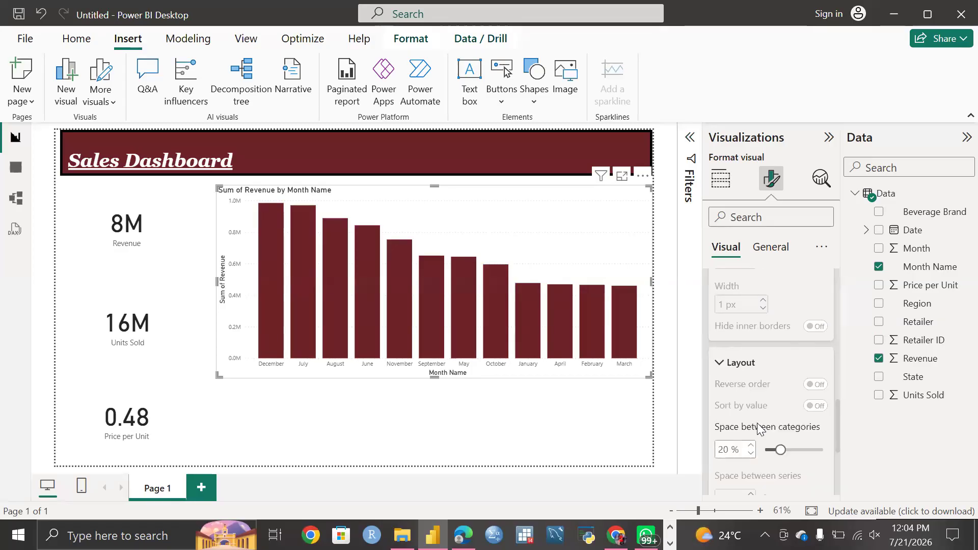
scroll(766, 448, "down", 3)
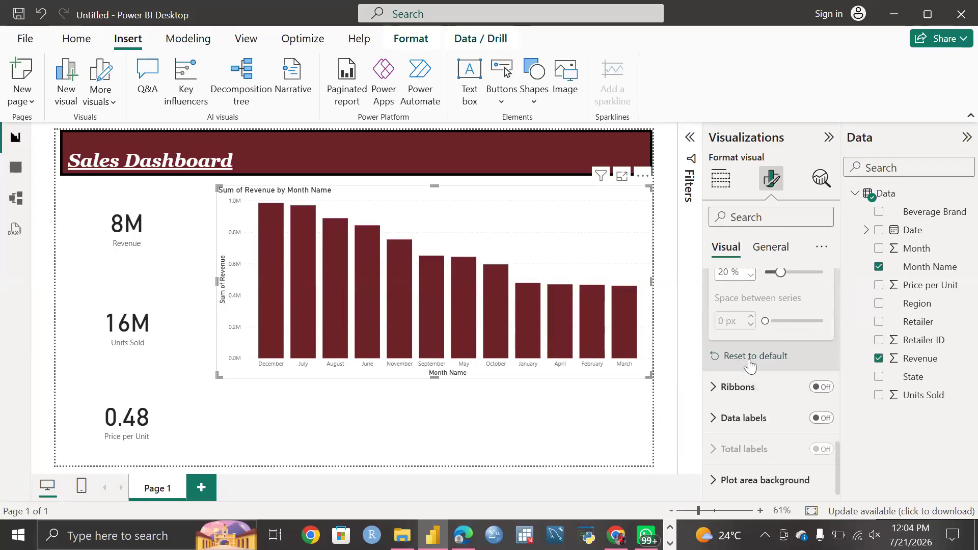
left_click(605, 437)
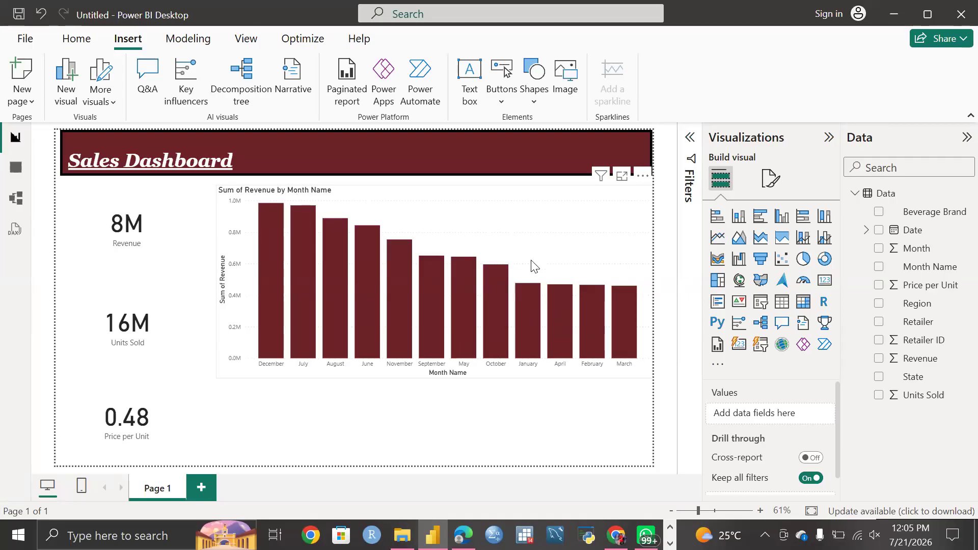
Filter the cards by the chart's March column, clear that selection and inspect the December column's values.
mouse_move(633, 288)
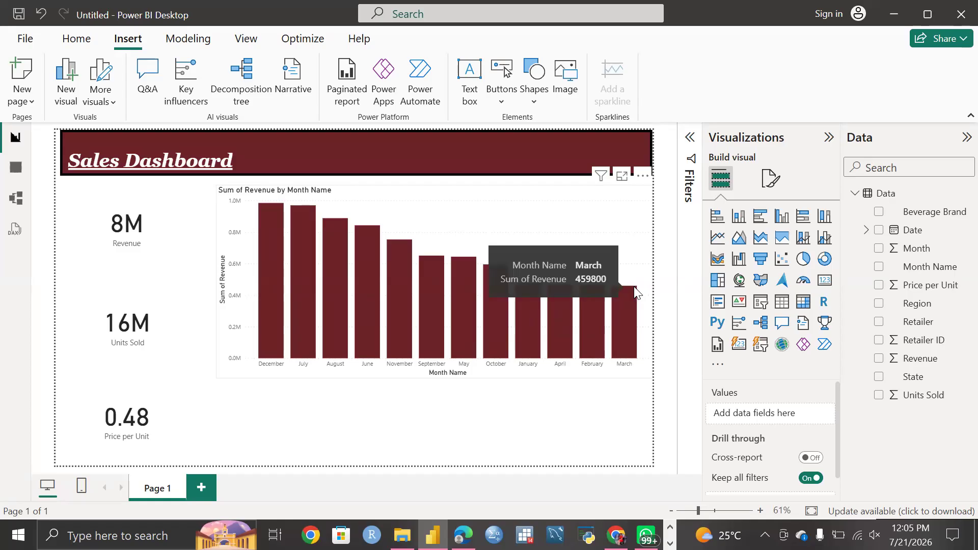
left_click(633, 288)
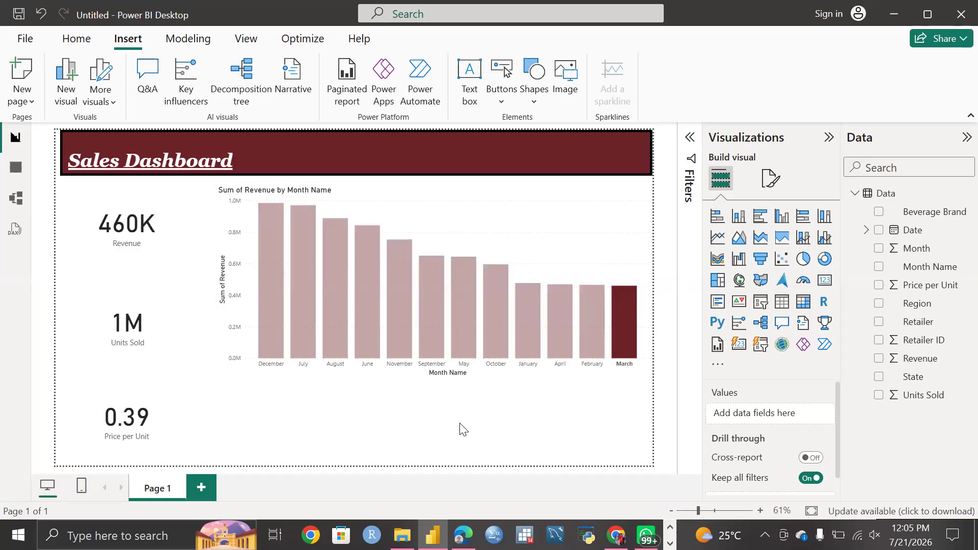
left_click(472, 211)
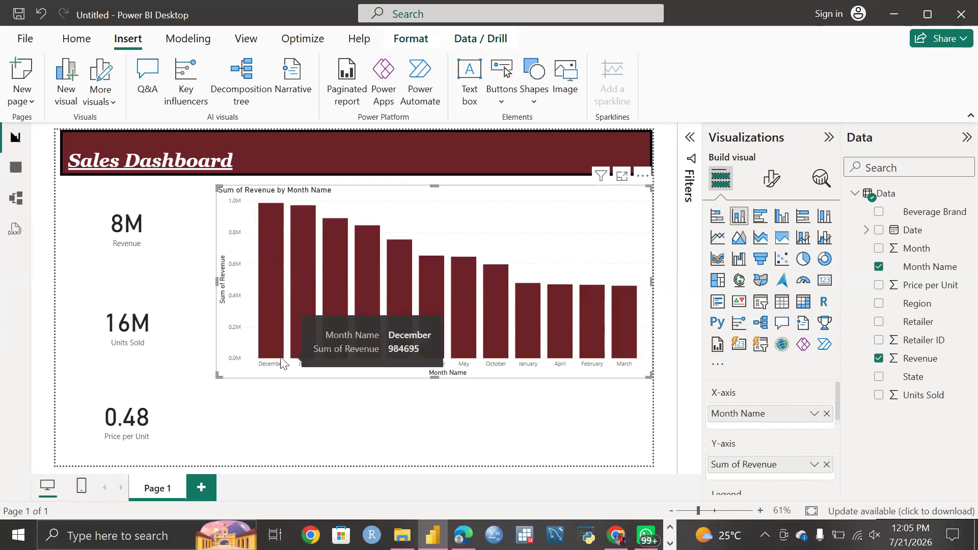
mouse_move(292, 351)
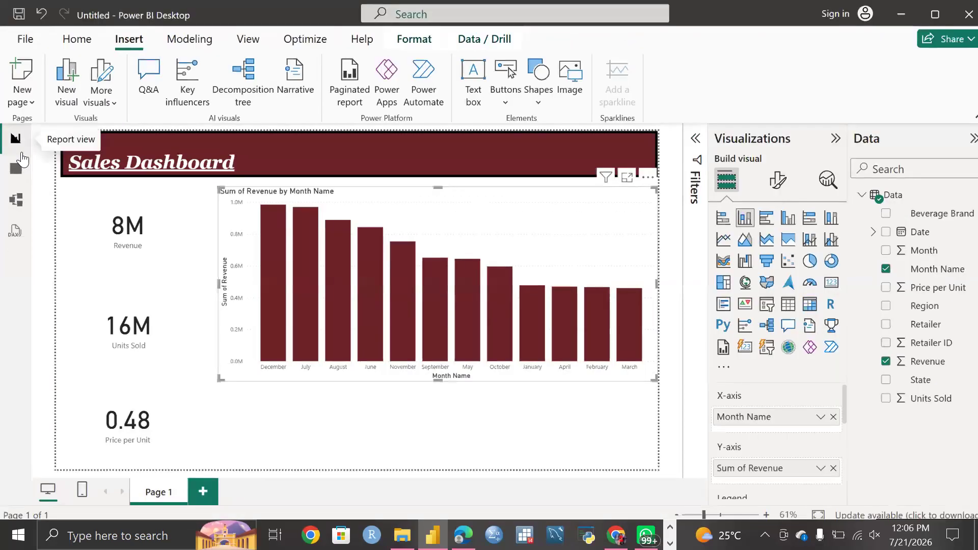
Sort the Month Name column of the Data table by the Month column.
left_click(16, 168)
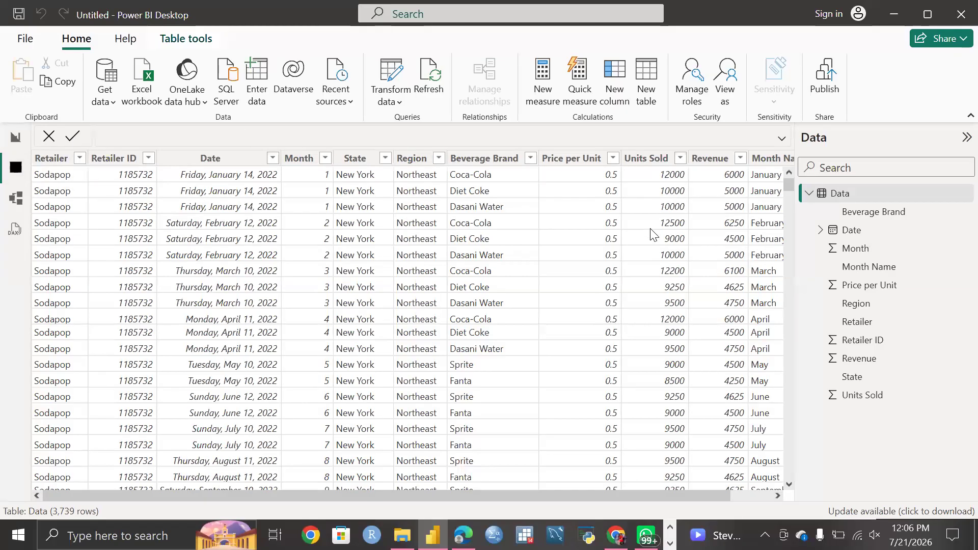
scroll(655, 237, "right", 2)
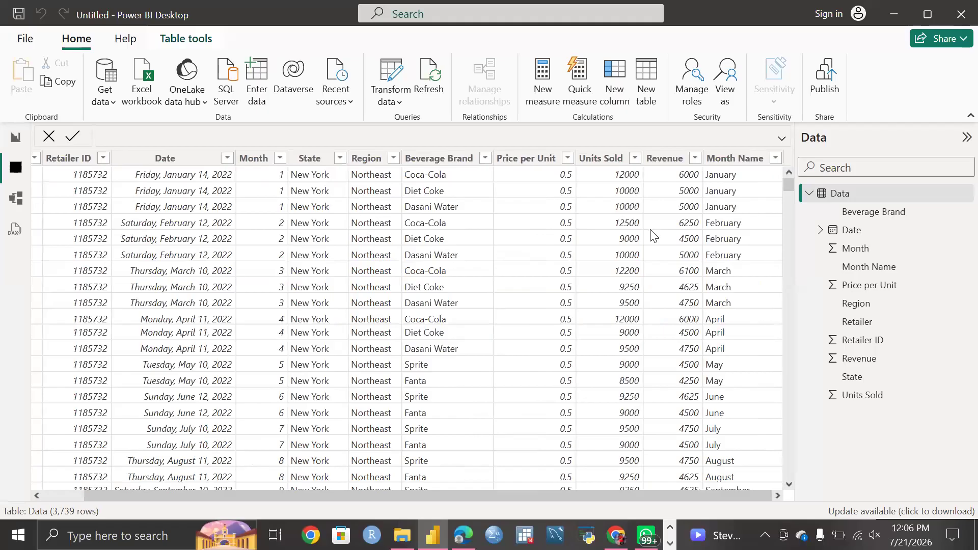
left_click(732, 160)
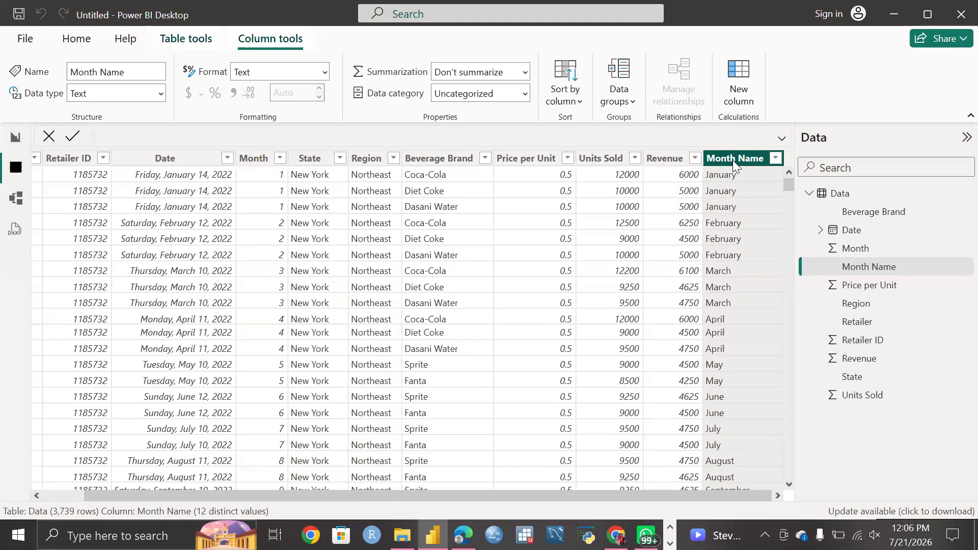
left_click(573, 93)
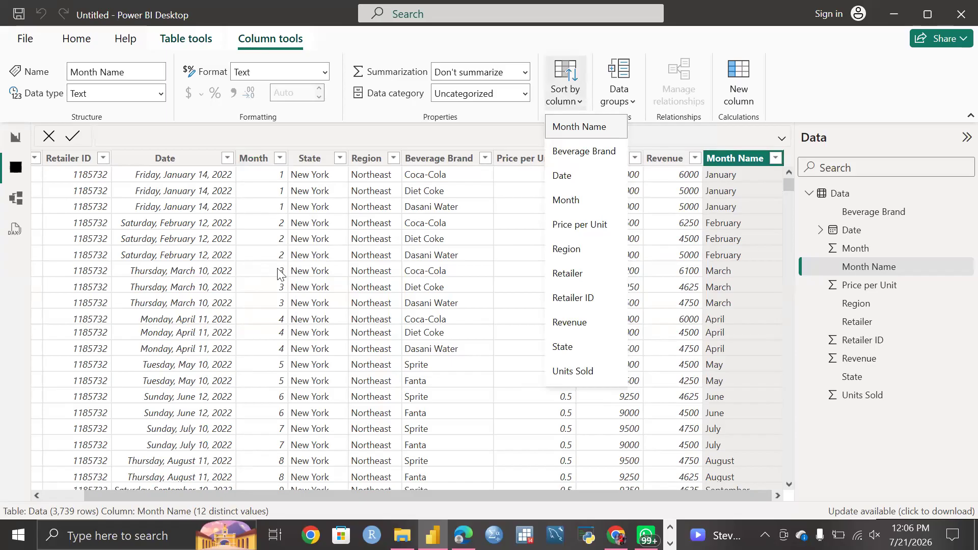
left_click(594, 200)
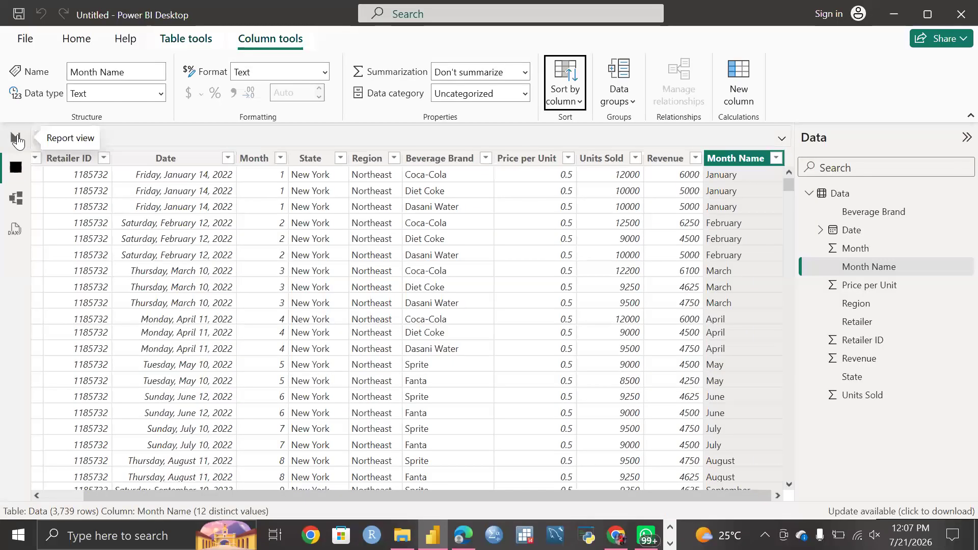
Return to the report page and remove and re-add Month Name in the column chart to apply the calendar order.
left_click(17, 139)
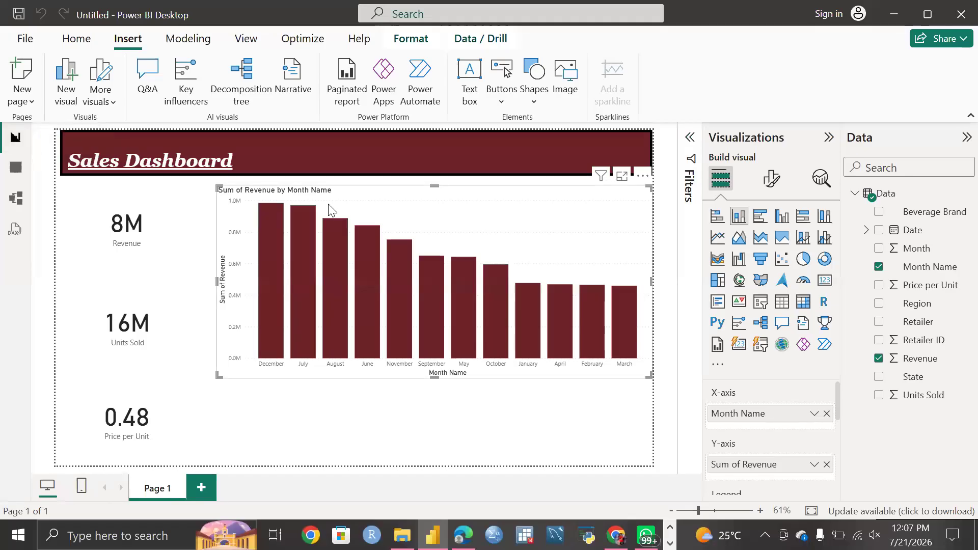
left_click(879, 267)
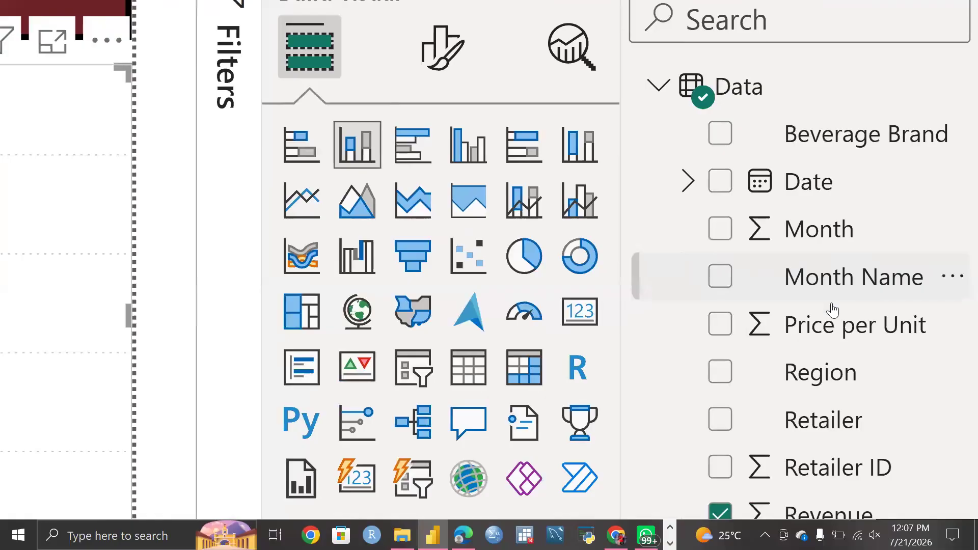
left_click(713, 289)
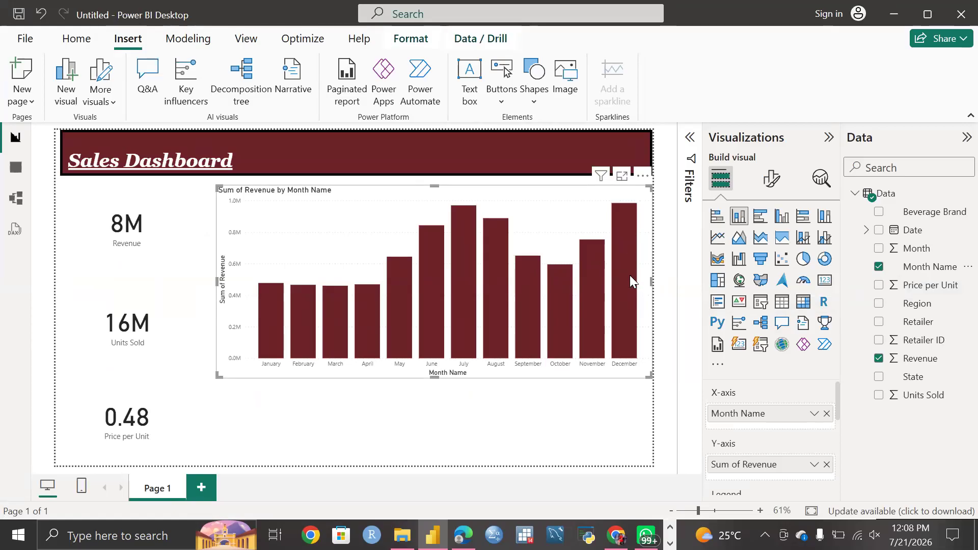
Filter the cards by the January, February and December columns one after another and clear the selection.
mouse_move(629, 275)
left_click(268, 330)
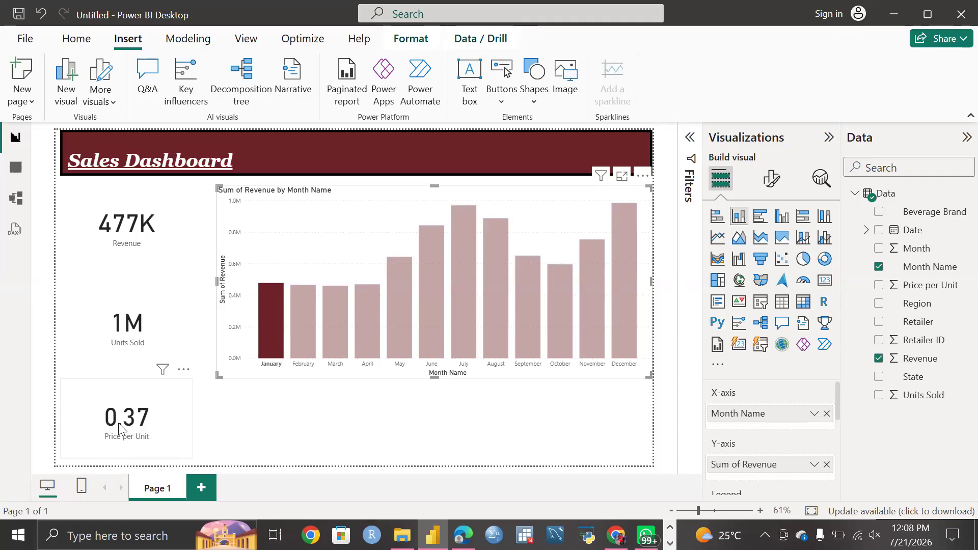
left_click(305, 338)
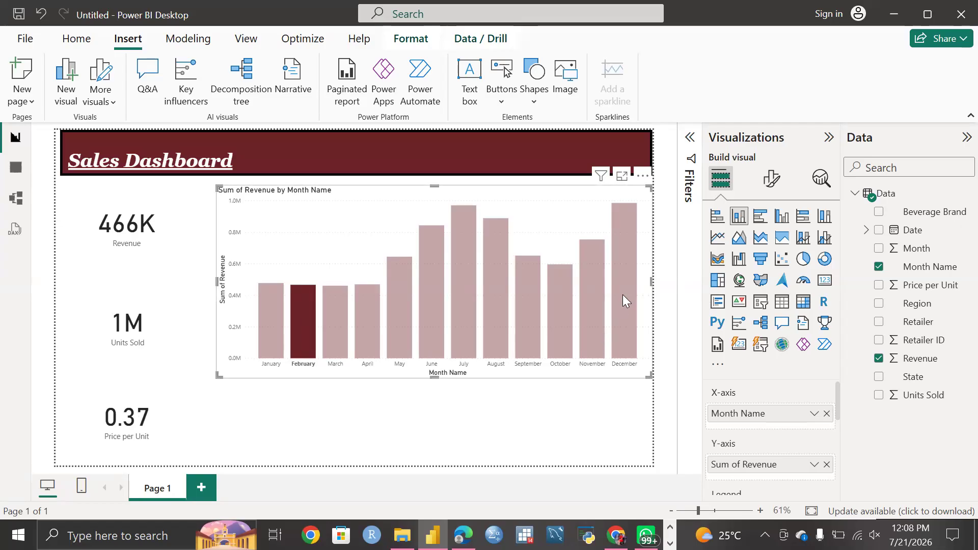
left_click(627, 313)
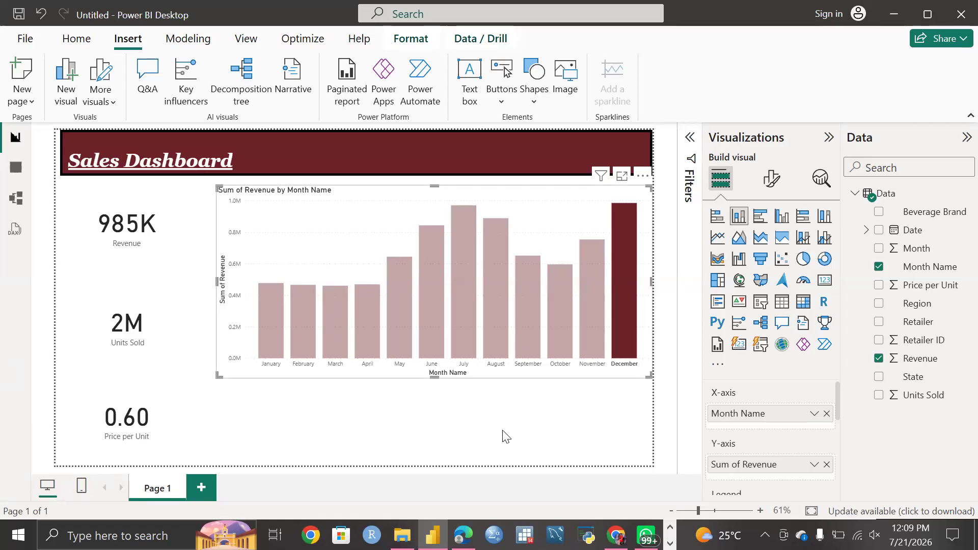
left_click(351, 212)
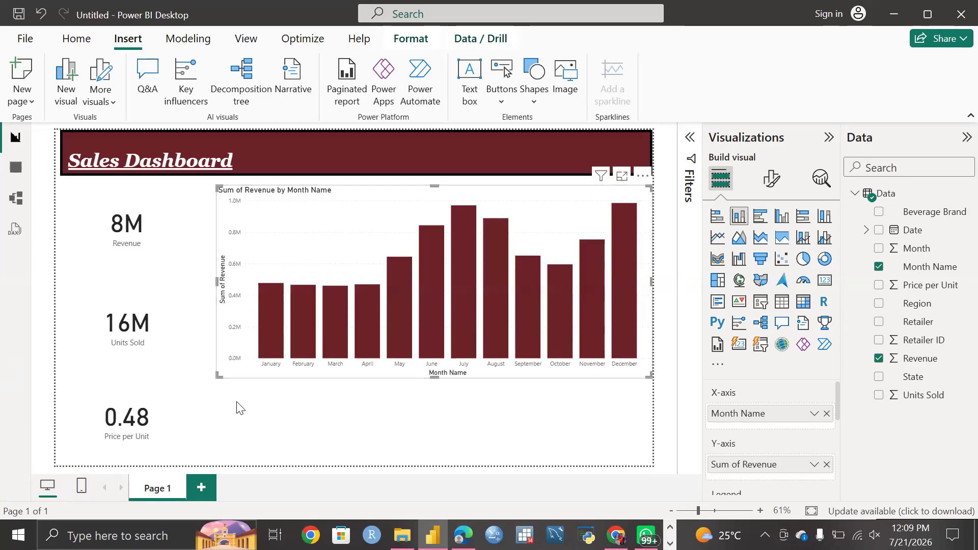
mouse_move(398, 349)
Make the callout values of the Revenue, Units Sold and Price per Unit cards bold in the darkest red theme shade.
left_click(131, 398)
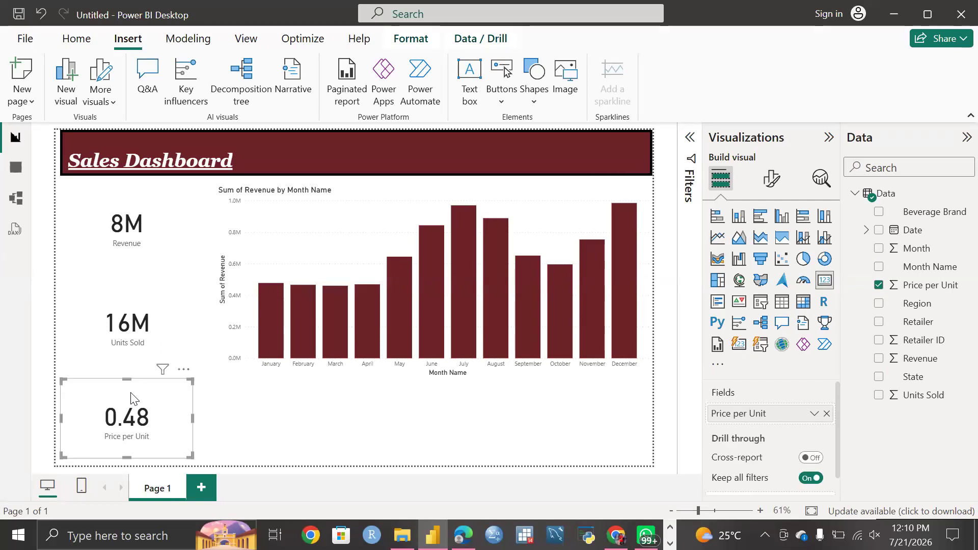
left_click(132, 323, "ctrl")
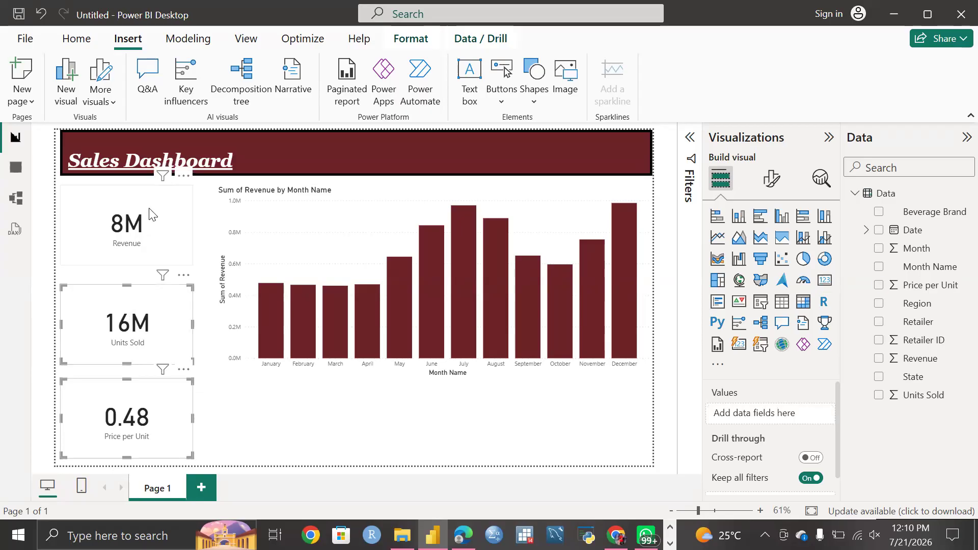
left_click(151, 214, "ctrl")
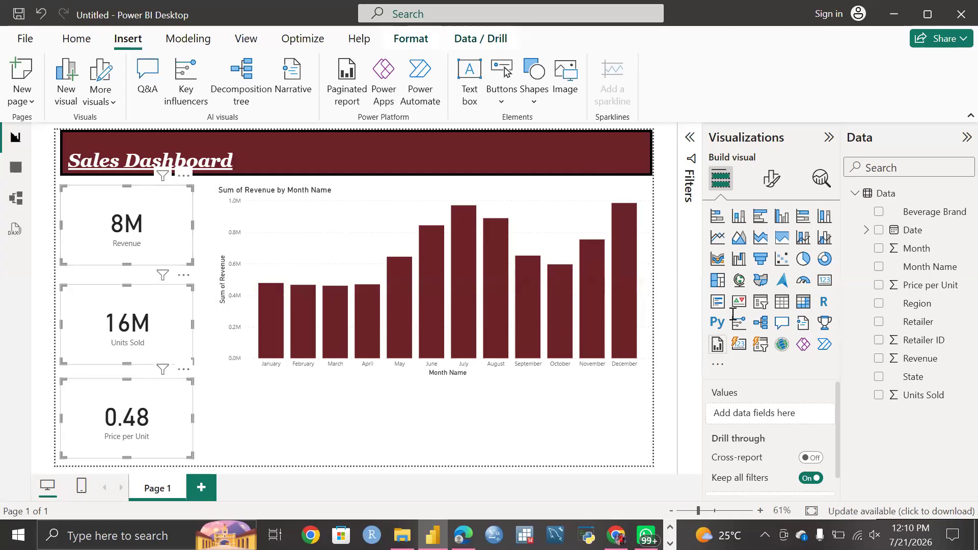
left_click(775, 185)
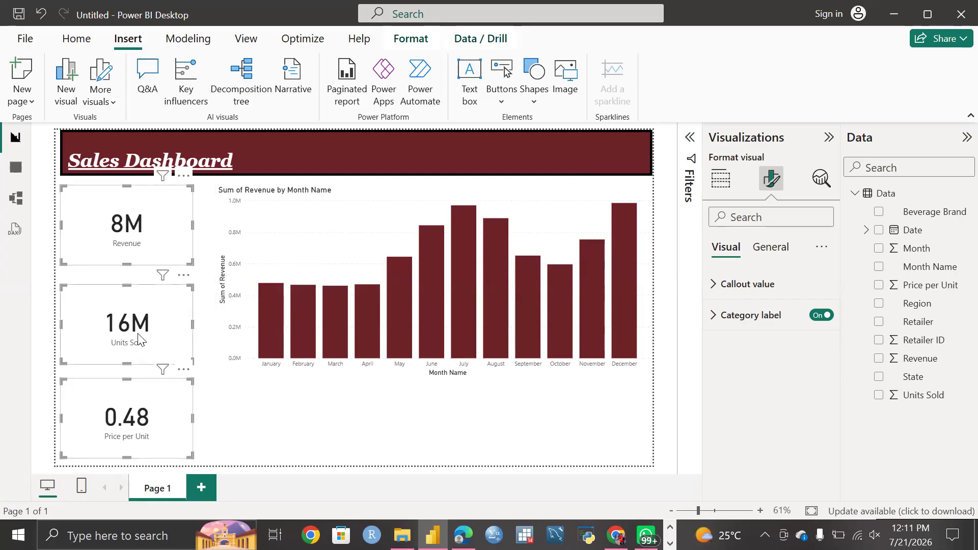
left_click(715, 289)
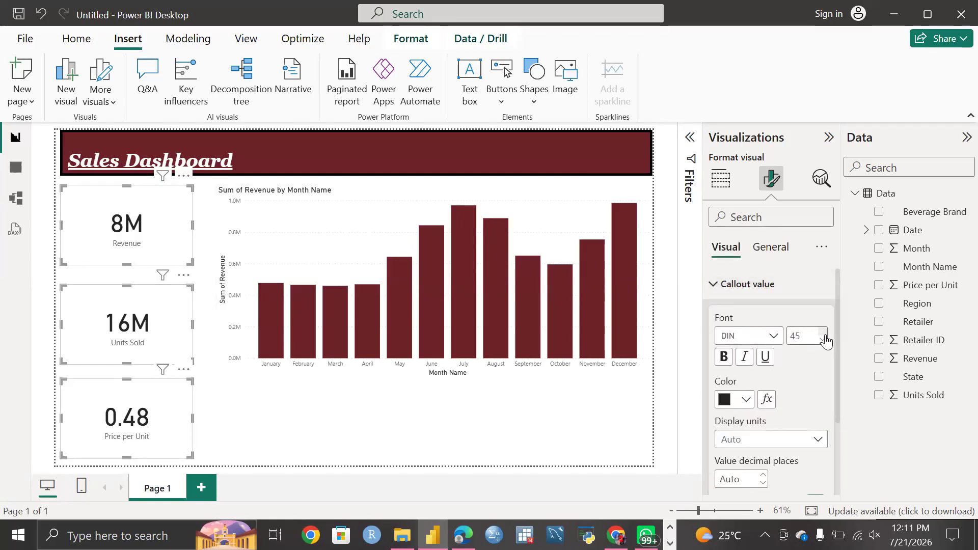
left_click(723, 358)
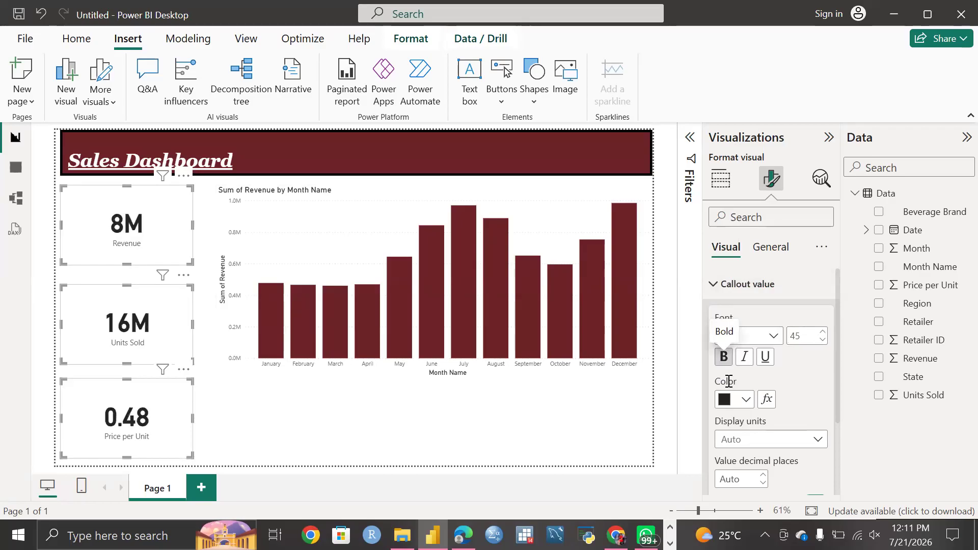
left_click(746, 400)
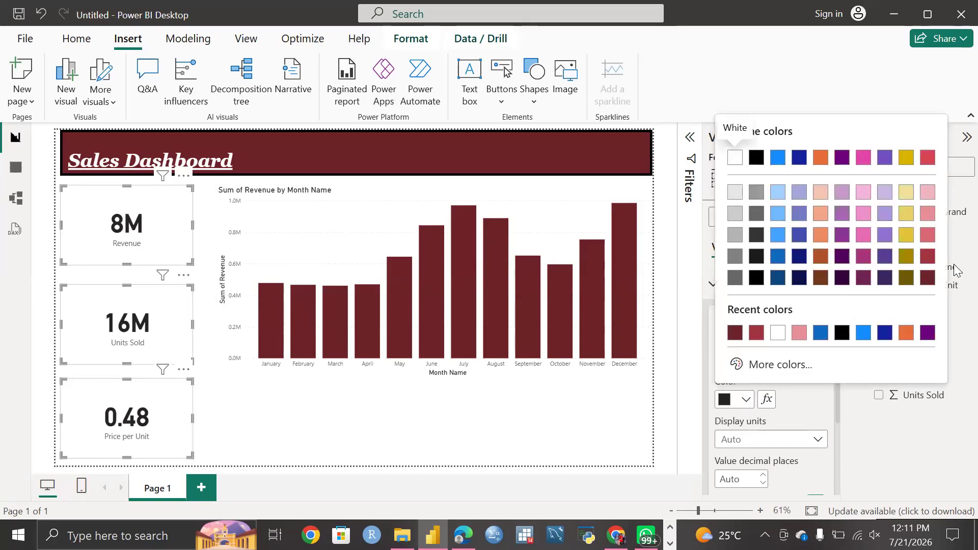
left_click(927, 278)
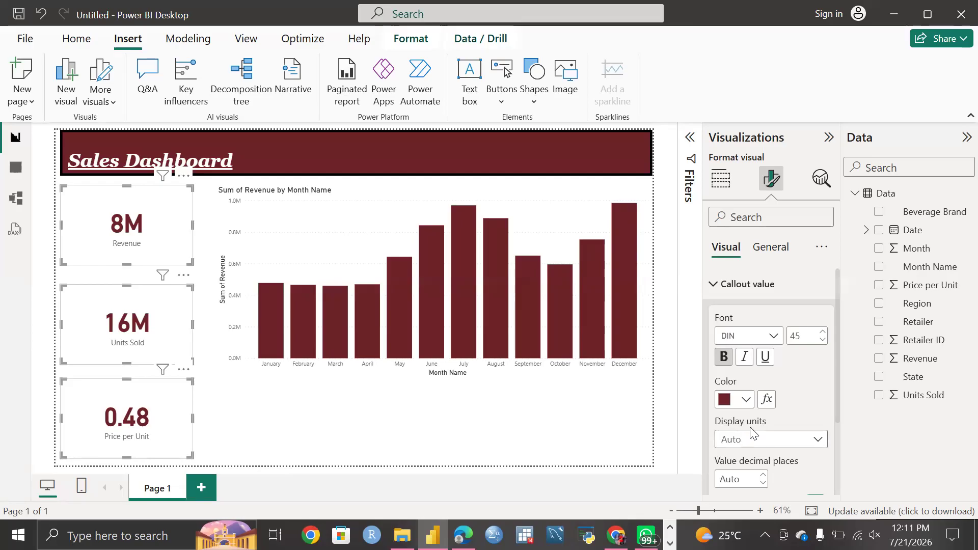
Keep the three cards' display units on Auto and set their callout value decimal places to 2.
scroll(759, 429, "down", 1)
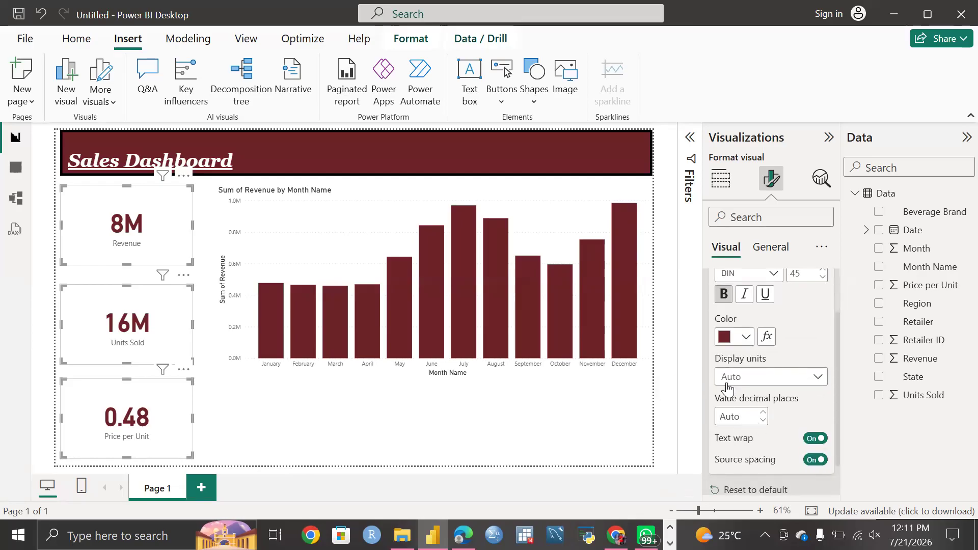
left_click(818, 377)
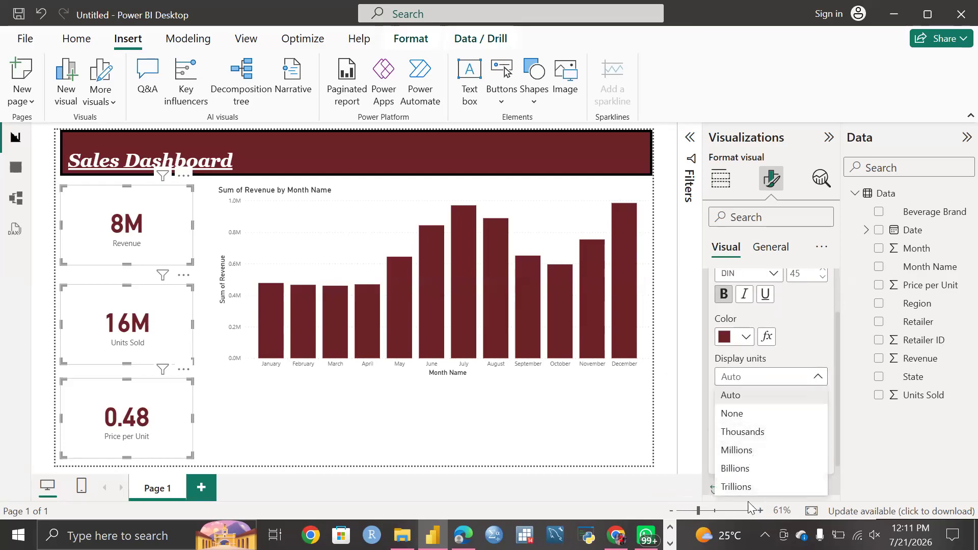
left_click(743, 393)
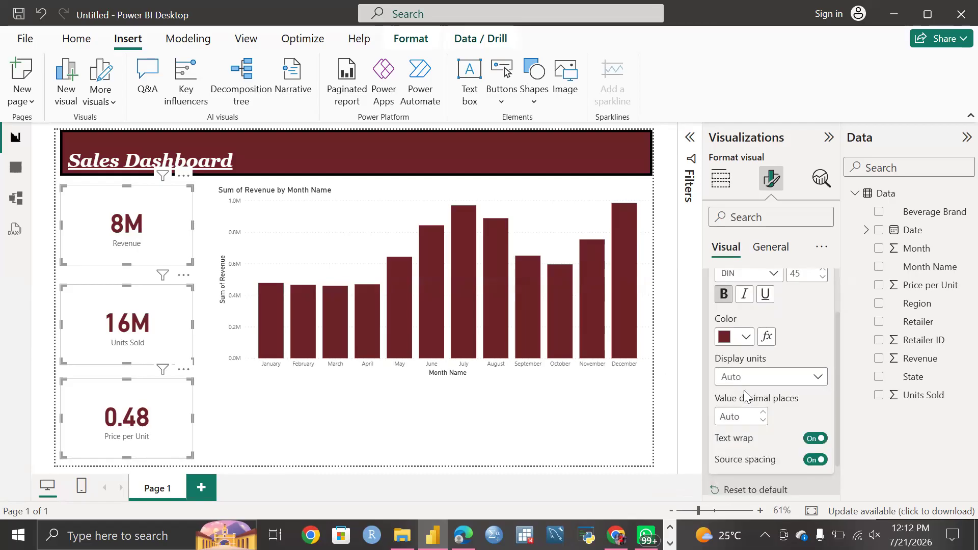
left_click(765, 417)
type("2")
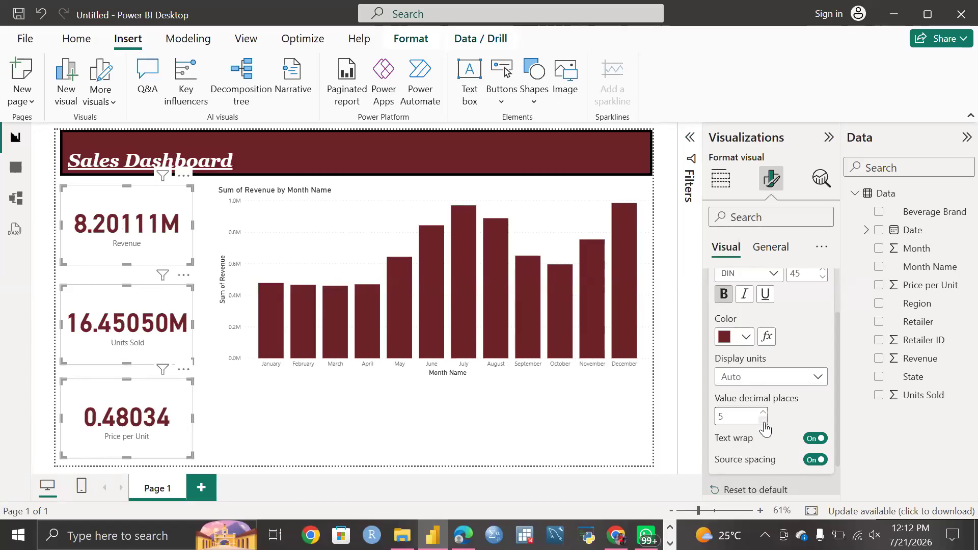
left_click(763, 421)
left_click(763, 422)
left_click(764, 421)
left_click(763, 422)
left_click(763, 422)
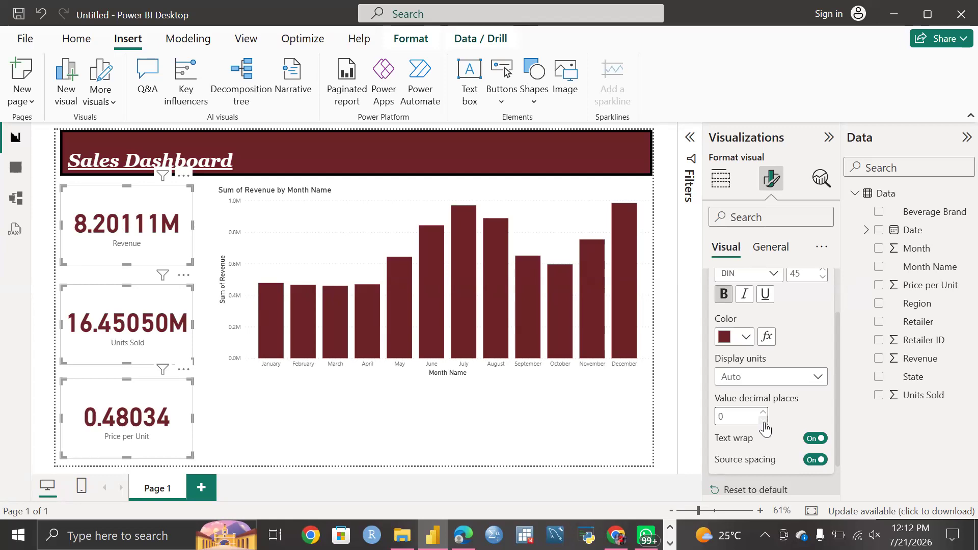
left_click(764, 414)
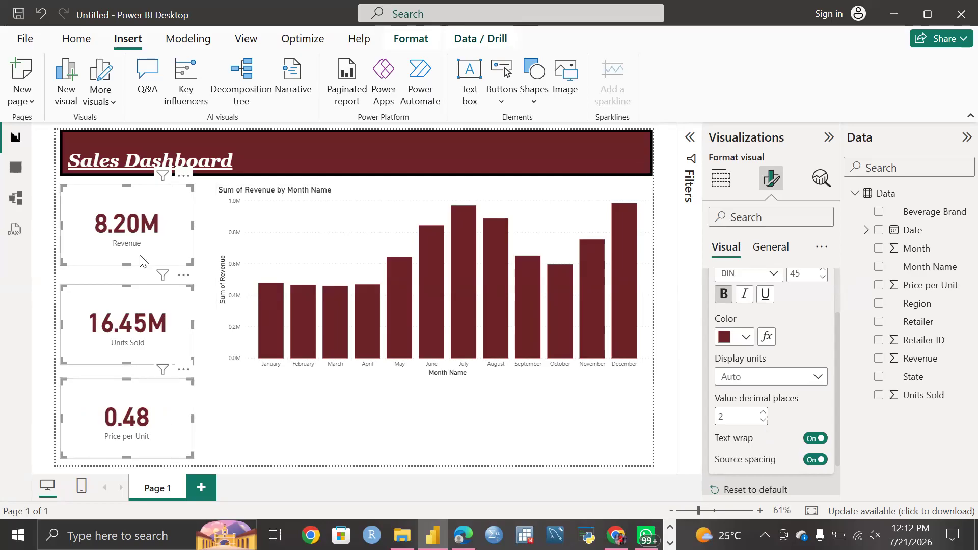
Set the callout value decimal places to 1 on the Units Sold card and the Revenue card.
left_click(179, 349)
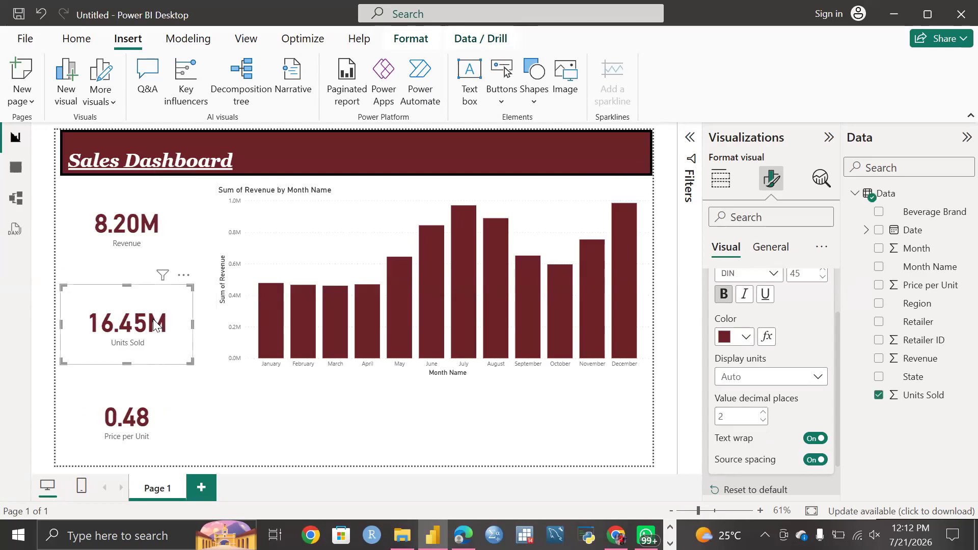
left_click(761, 413)
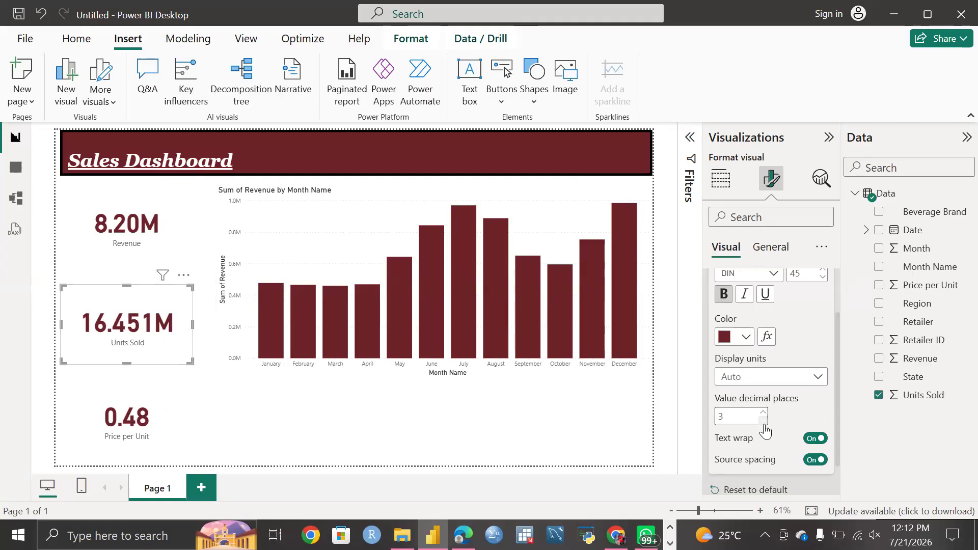
left_click(763, 421)
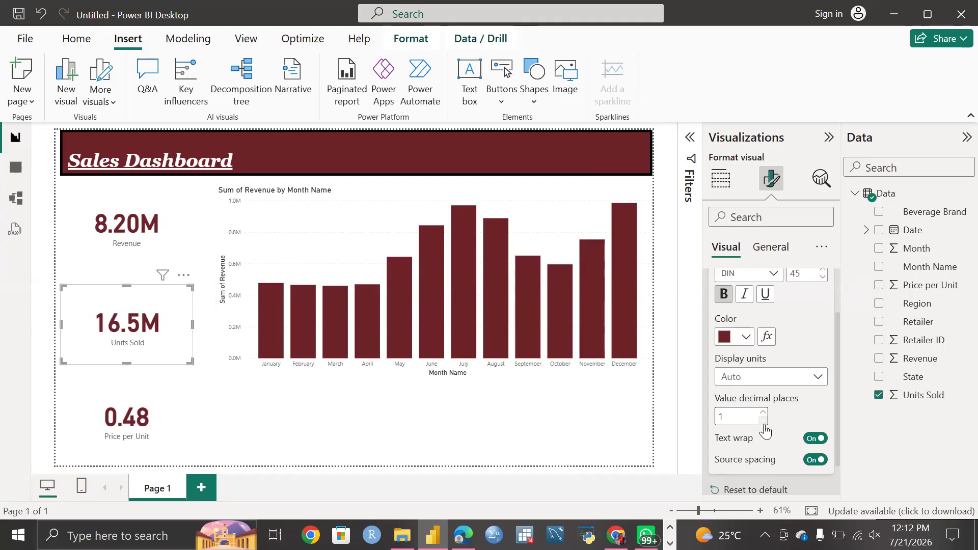
left_click(164, 233)
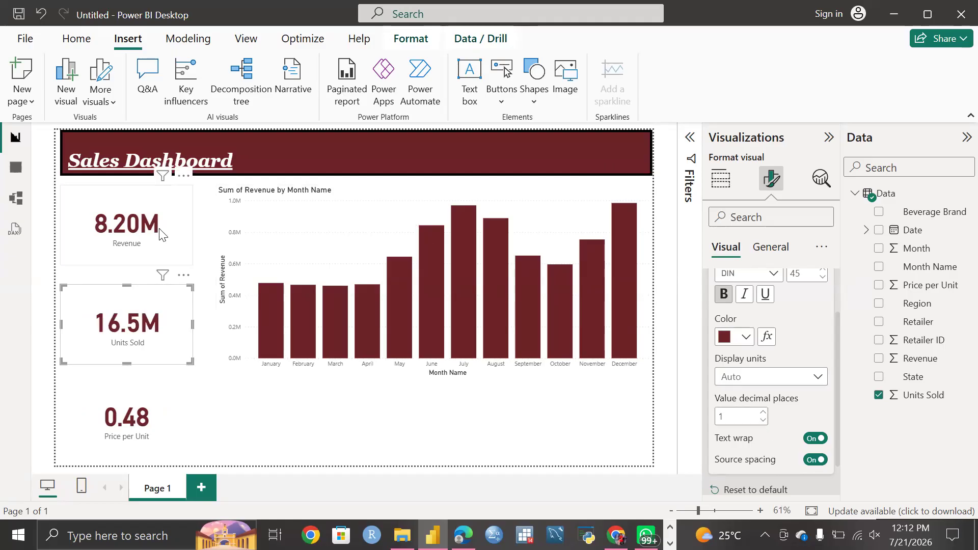
left_click(763, 422)
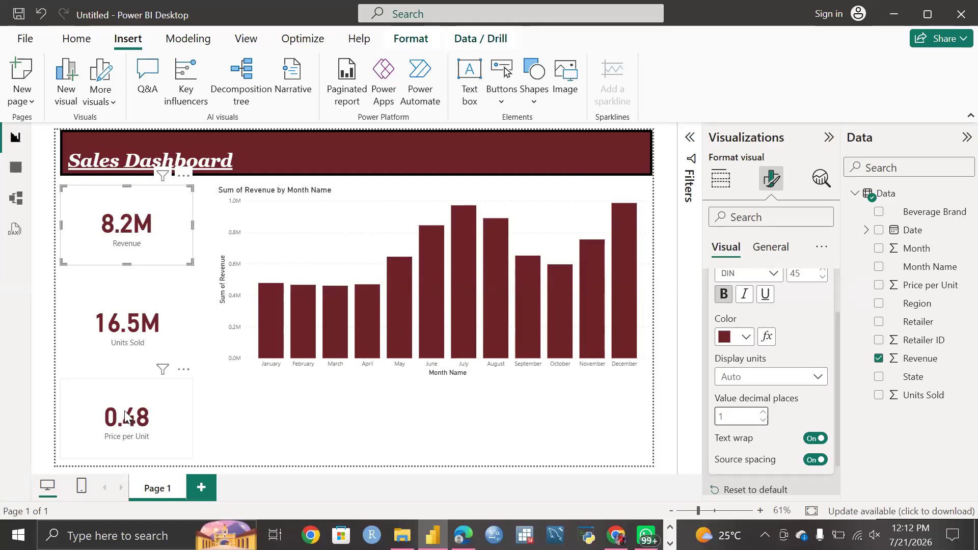
Set the category label font of the Revenue, Units Sold and Price per Unit cards to Georgia at size 19.
left_click(150, 415, "ctrl")
left_click(143, 318, "ctrl")
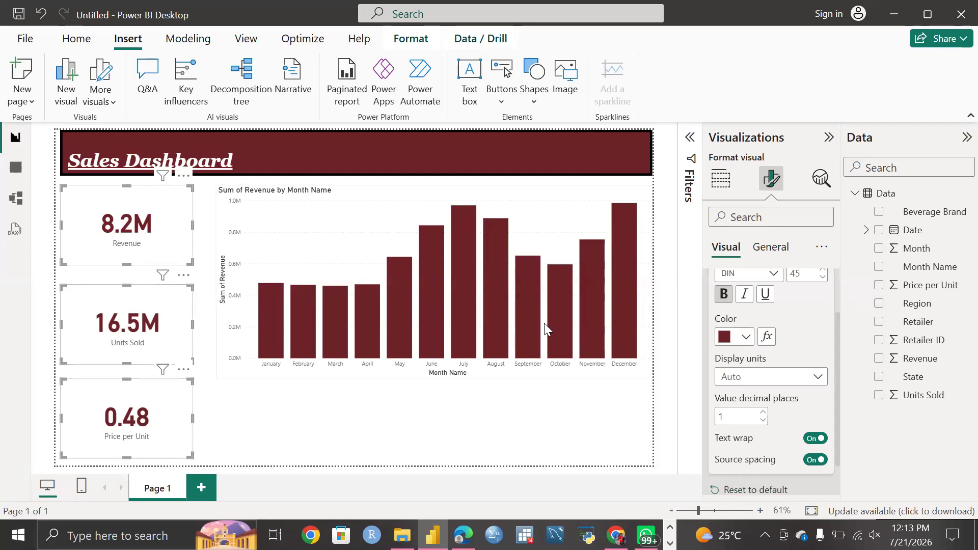
scroll(763, 407, "down", 1)
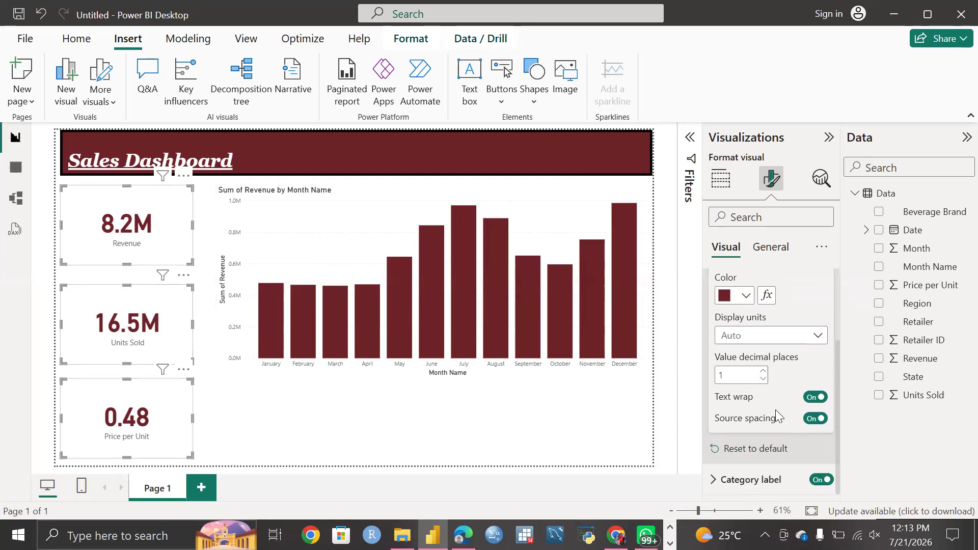
scroll(761, 443, "down", 1)
scroll(760, 446, "up", 1)
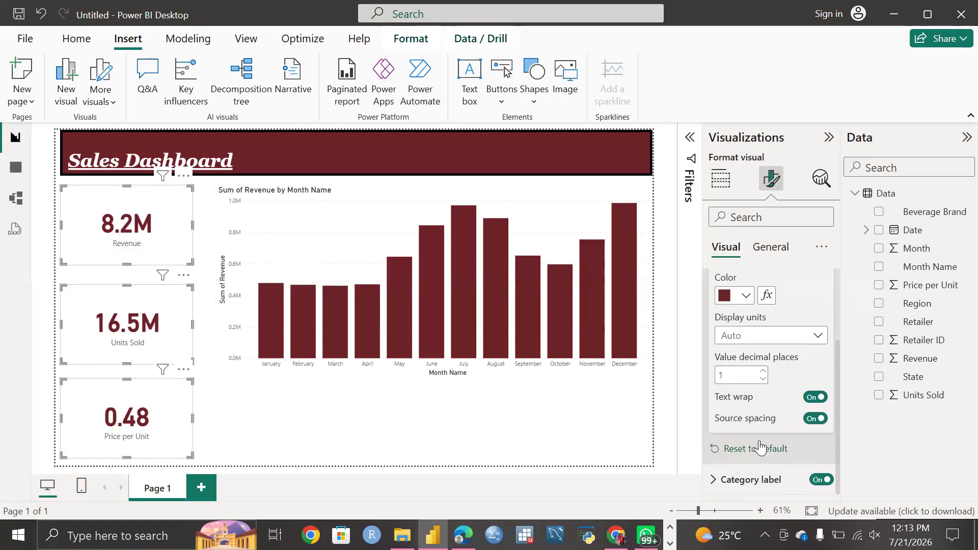
left_click(713, 489)
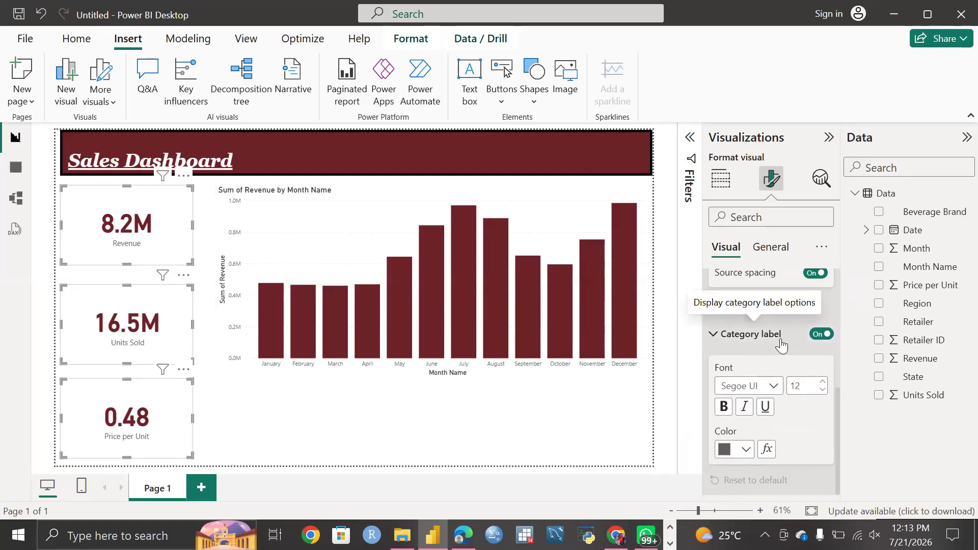
left_click(774, 386)
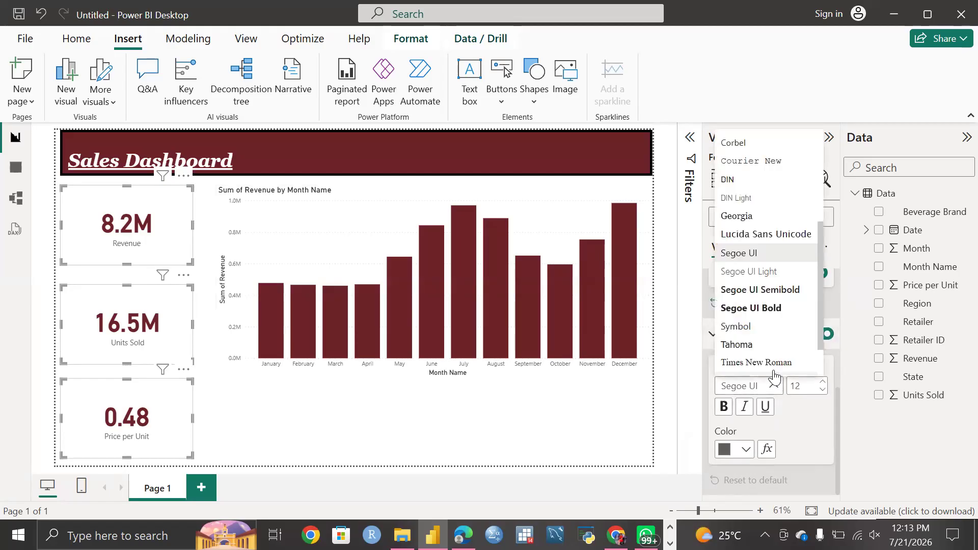
left_click(752, 217)
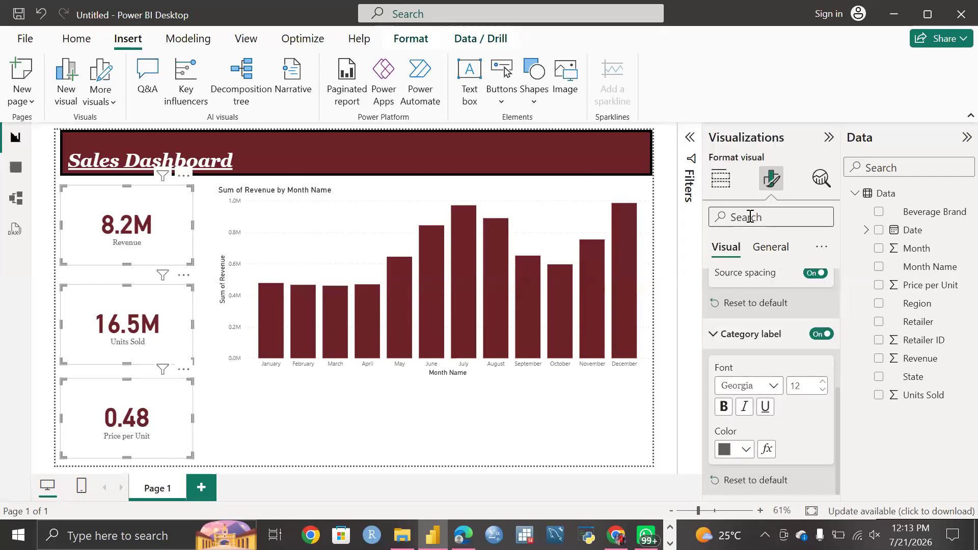
left_click(819, 386)
left_click(819, 386)
left_click(819, 386)
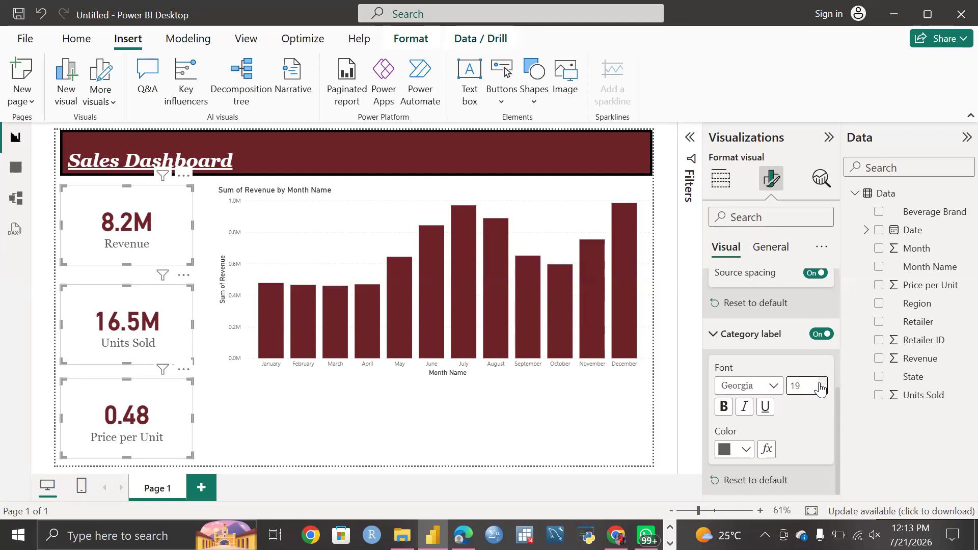
Make the three cards' category labels bold, color them the second-darkest red theme shade and raise their font size to 21.
left_click(723, 407)
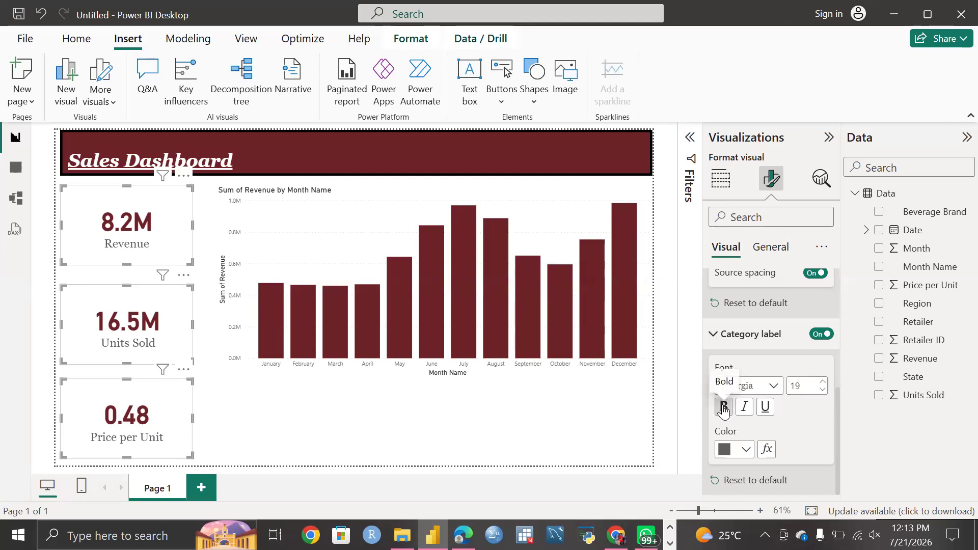
left_click(747, 451)
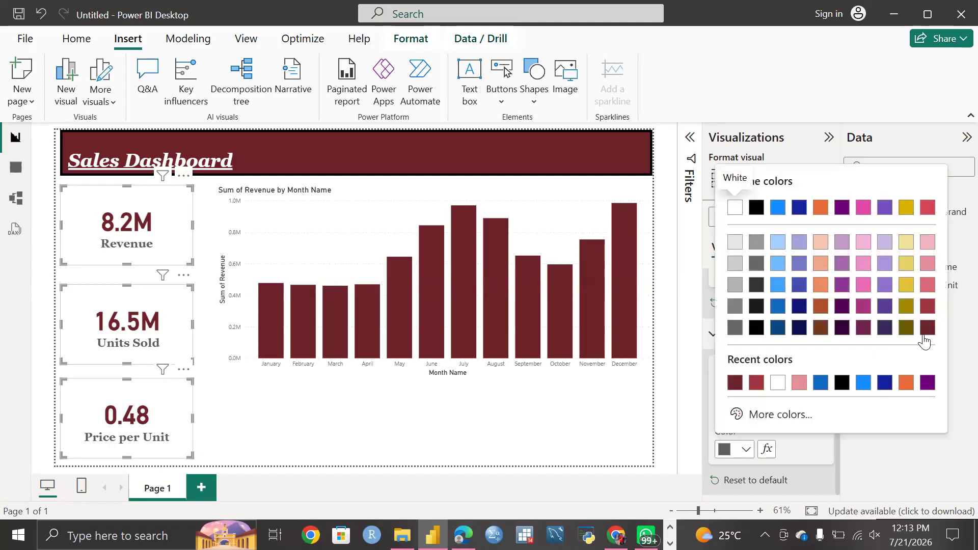
left_click(928, 328)
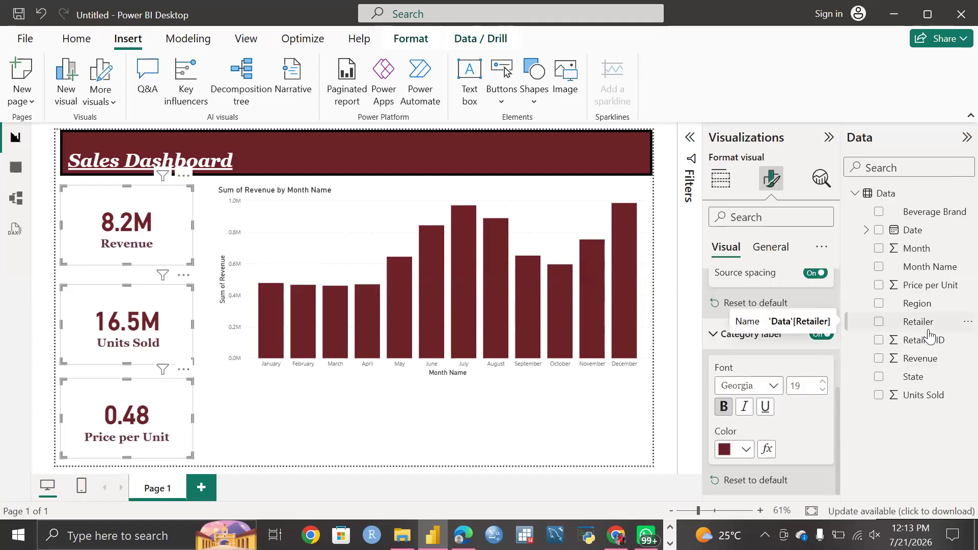
left_click(746, 453)
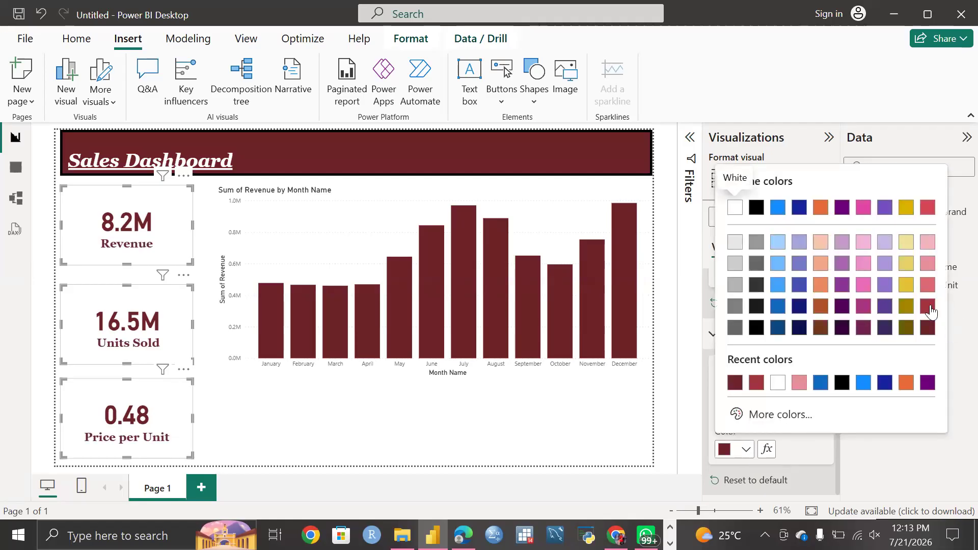
left_click(929, 308)
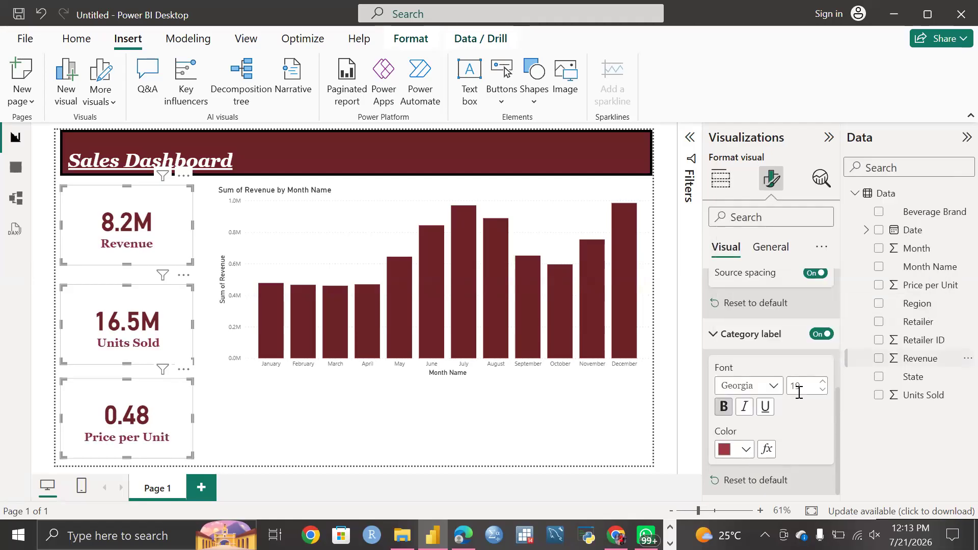
left_click(822, 382)
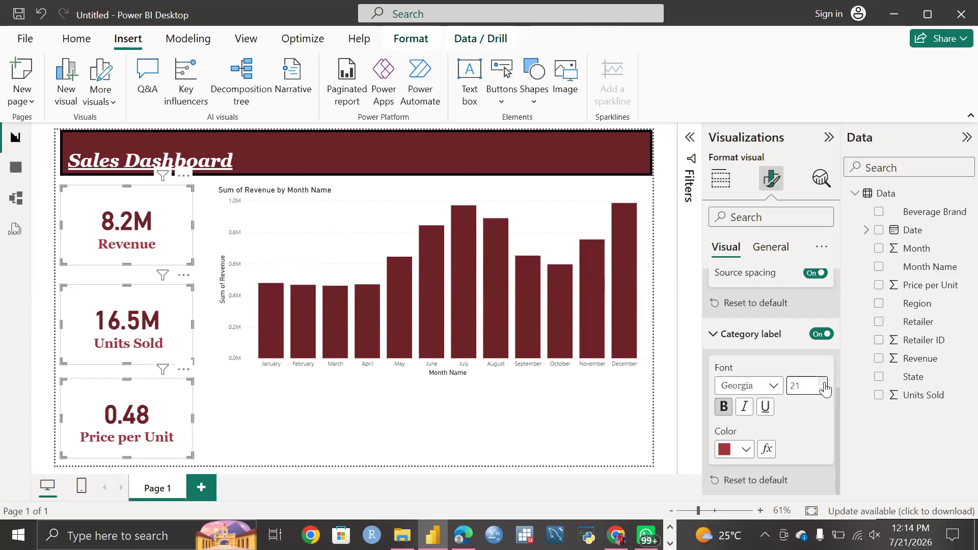
left_click(540, 456)
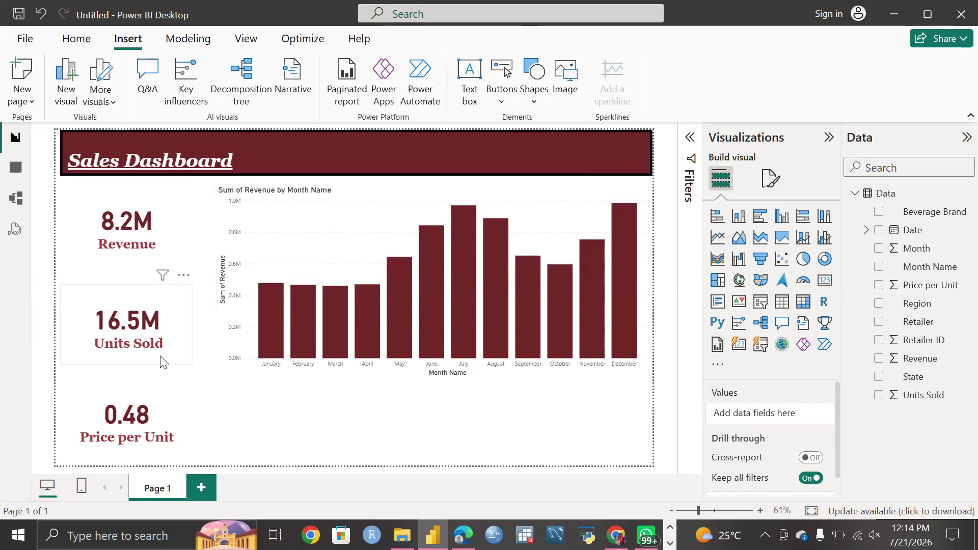
Preview the monthly revenue chart as bar, area, waterfall, funnel, scatter, pie, donut and stacked area charts, ending on the stacked column chart.
left_click(368, 224)
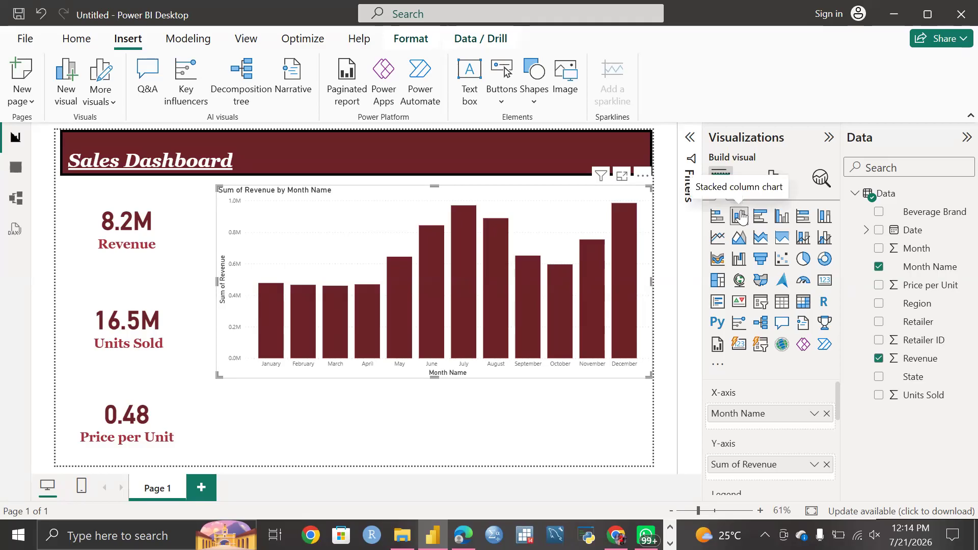
left_click(714, 220)
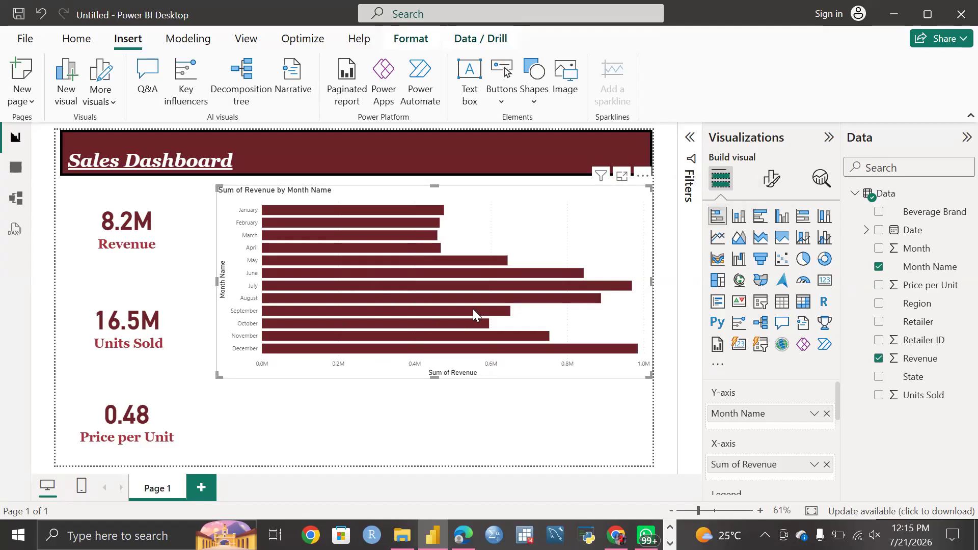
mouse_move(473, 309)
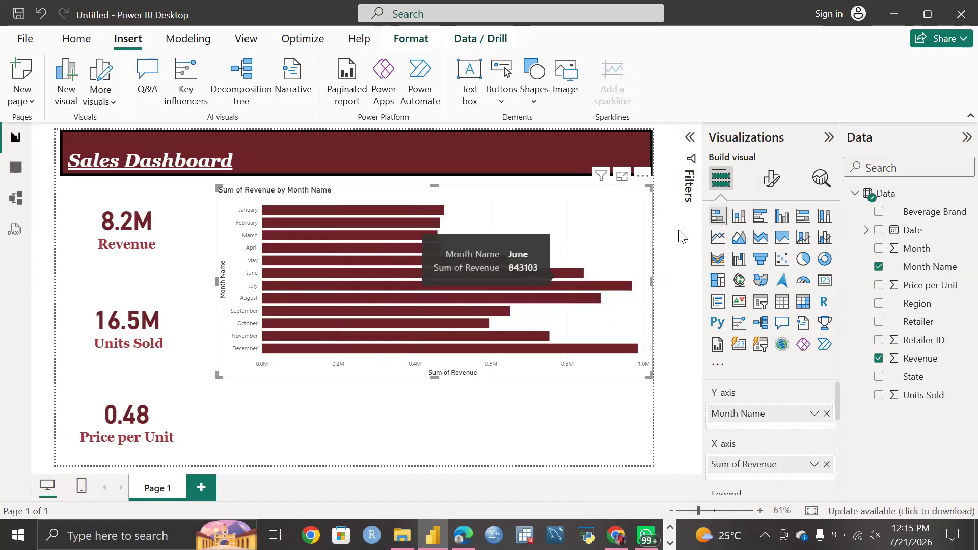
left_click(718, 239)
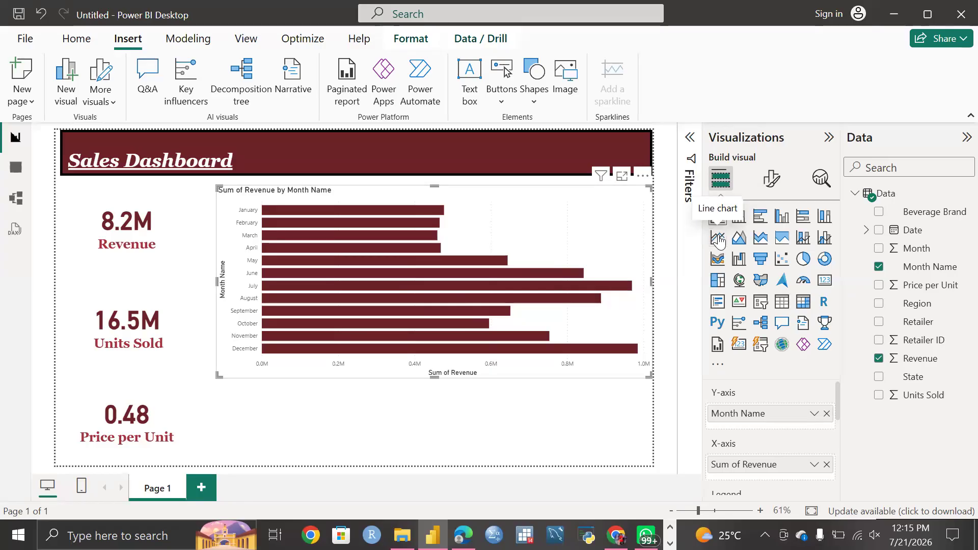
left_click(746, 243)
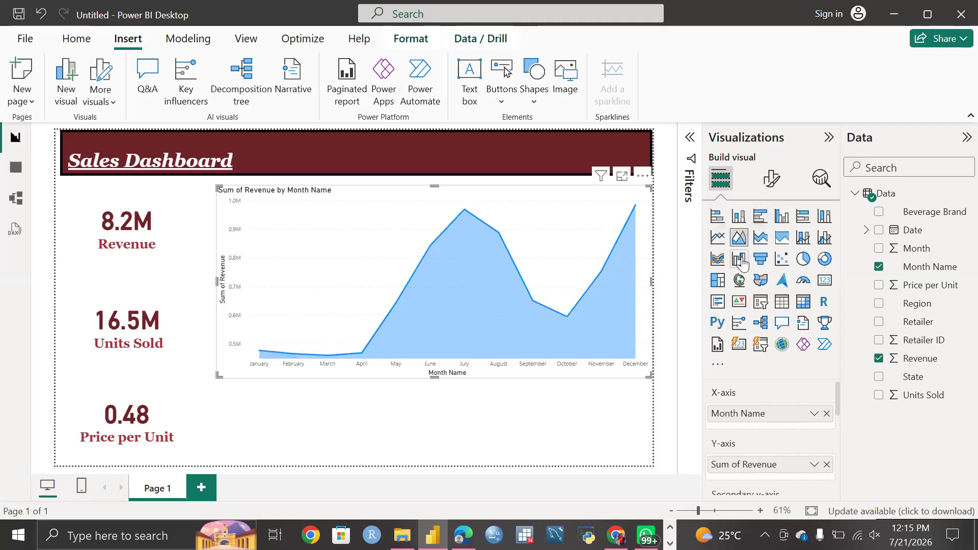
left_click(741, 261)
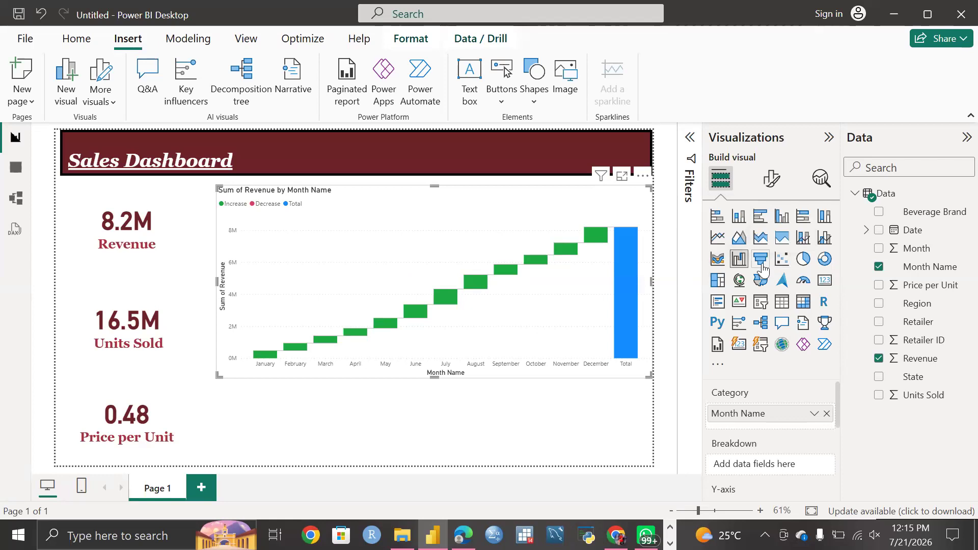
left_click(762, 261)
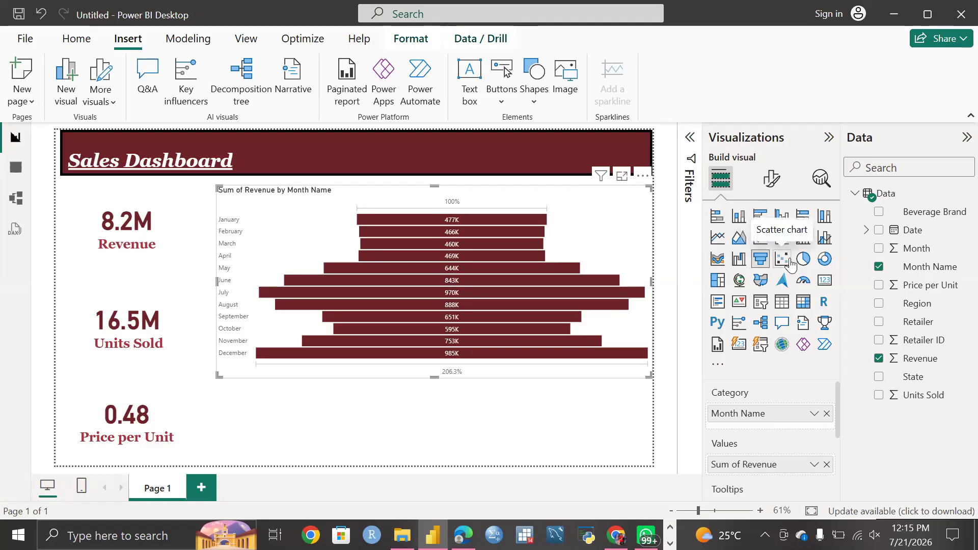
left_click(785, 260)
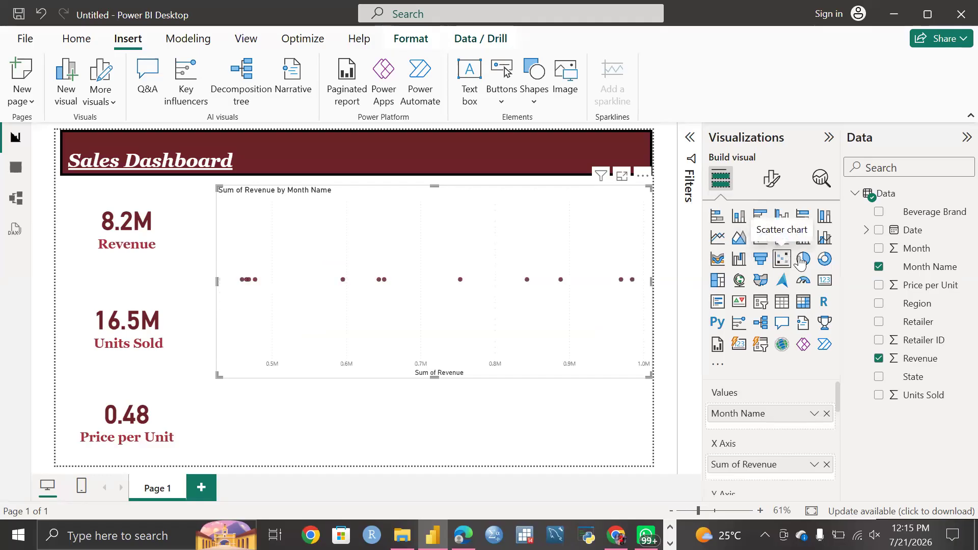
left_click(802, 259)
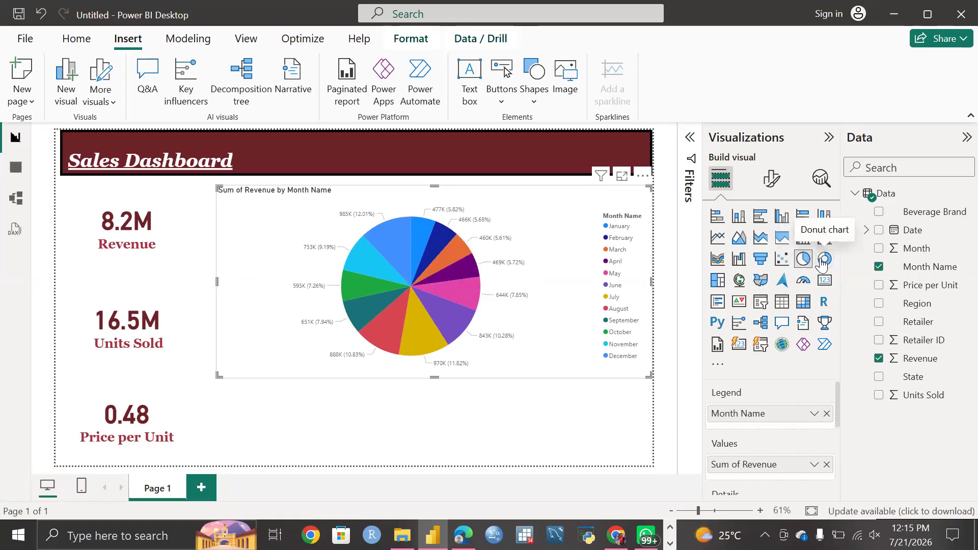
left_click(823, 260)
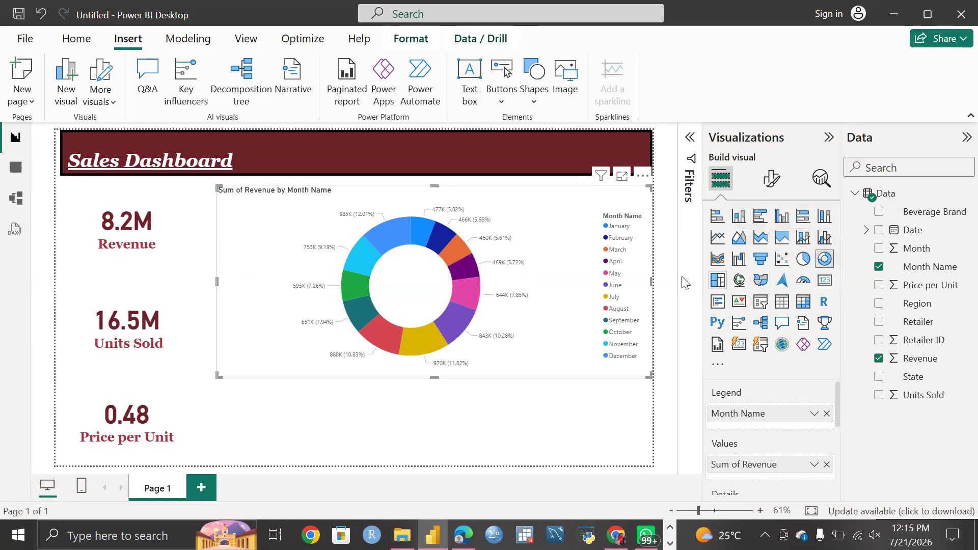
left_click(758, 242)
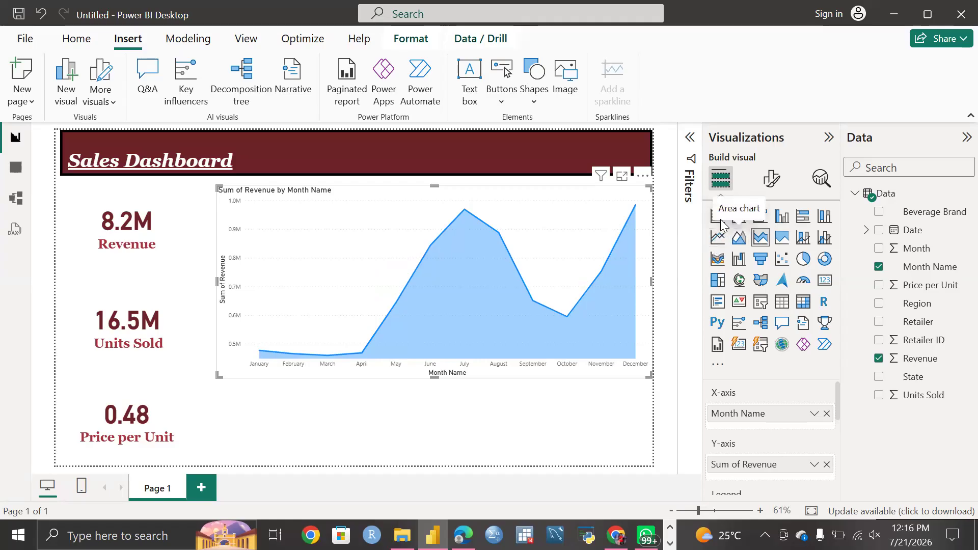
left_click(739, 217)
Shrink the monthly revenue column chart to less than two-thirds of its width and height and add a blank pie chart to the page.
left_click_drag(648, 375, 483, 296)
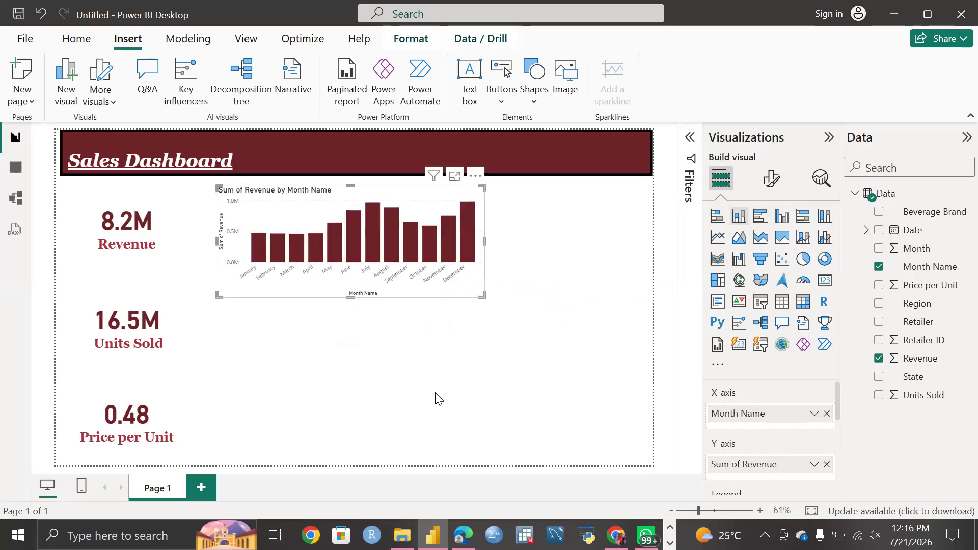
left_click(374, 386)
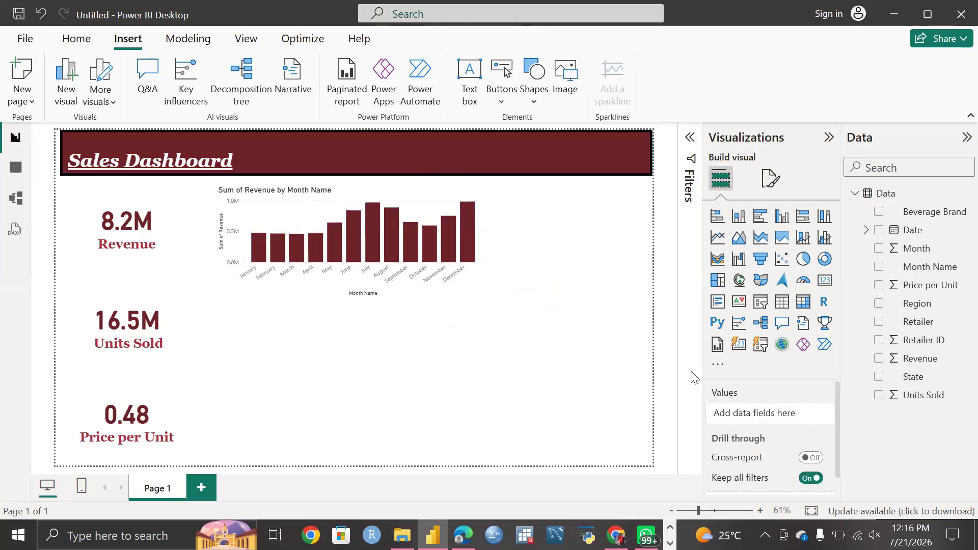
left_click(803, 260)
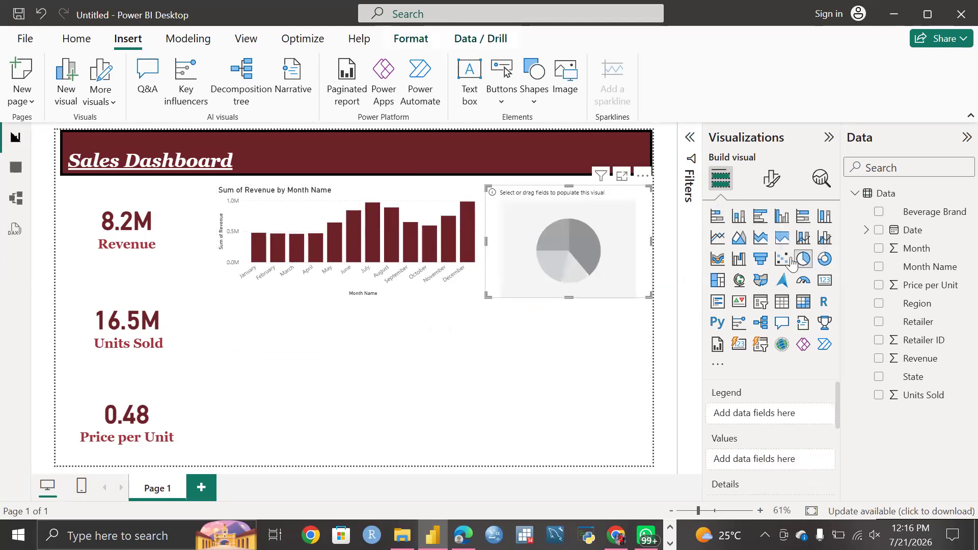
Move the blank pie chart beneath the monthly revenue chart and extend its left, right and top edges to fill the space there.
left_click_drag(630, 193, 410, 333)
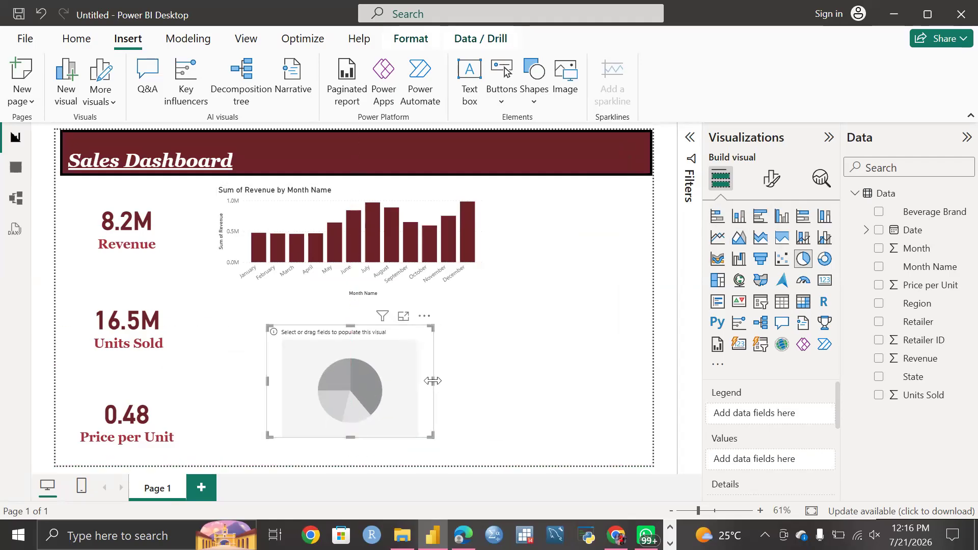
left_click_drag(454, 380, 454, 381)
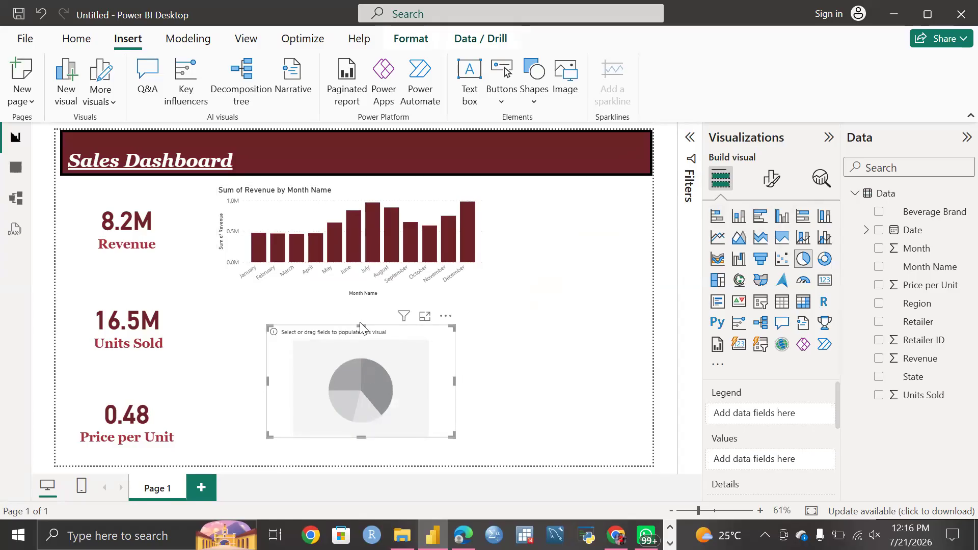
left_click_drag(358, 327, 359, 315)
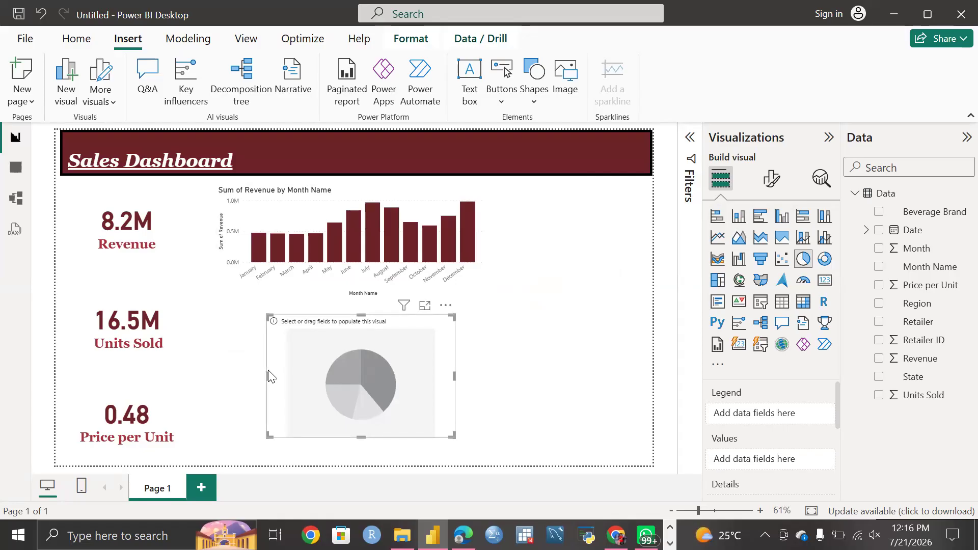
left_click_drag(267, 377, 230, 383)
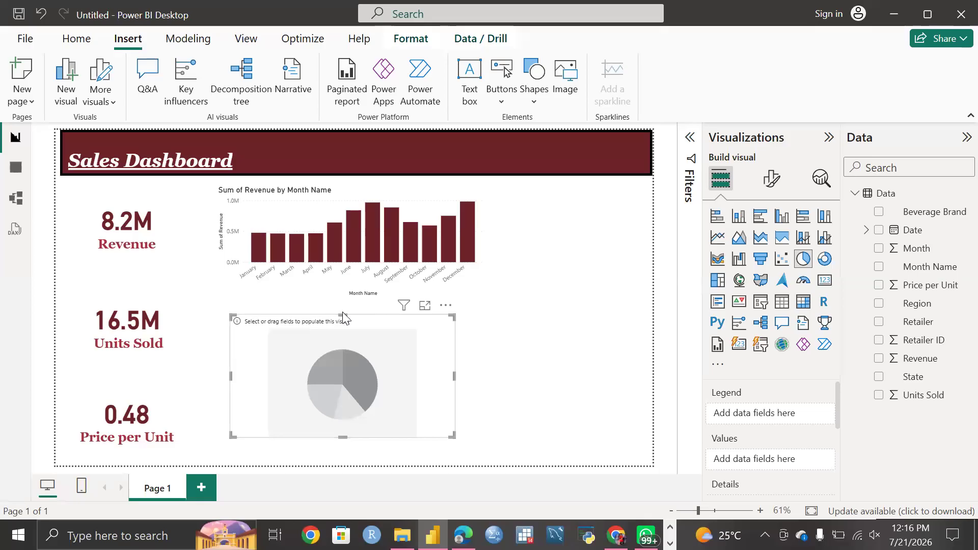
Populate the pie chart with Beverage Brand as the legend and the sum of Revenue as the values.
left_click(877, 213)
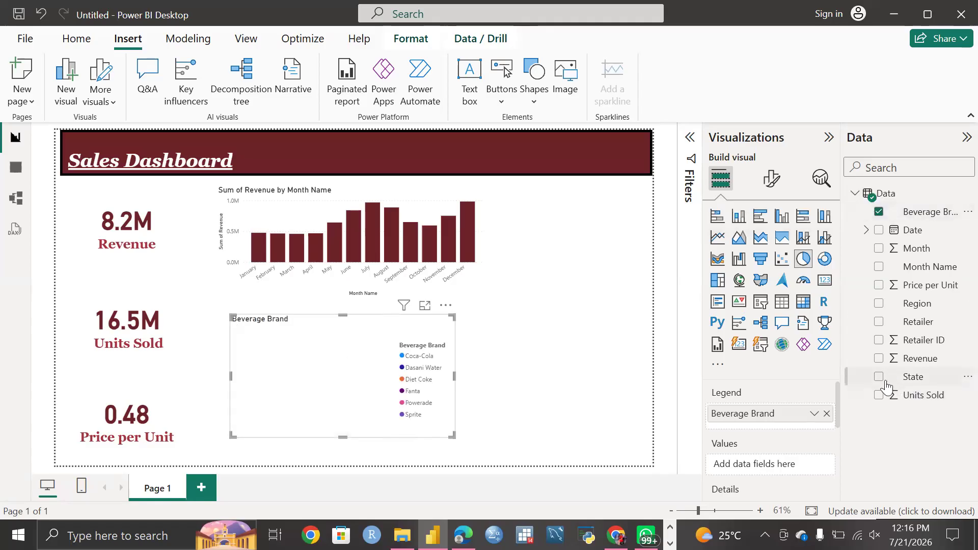
left_click(879, 359)
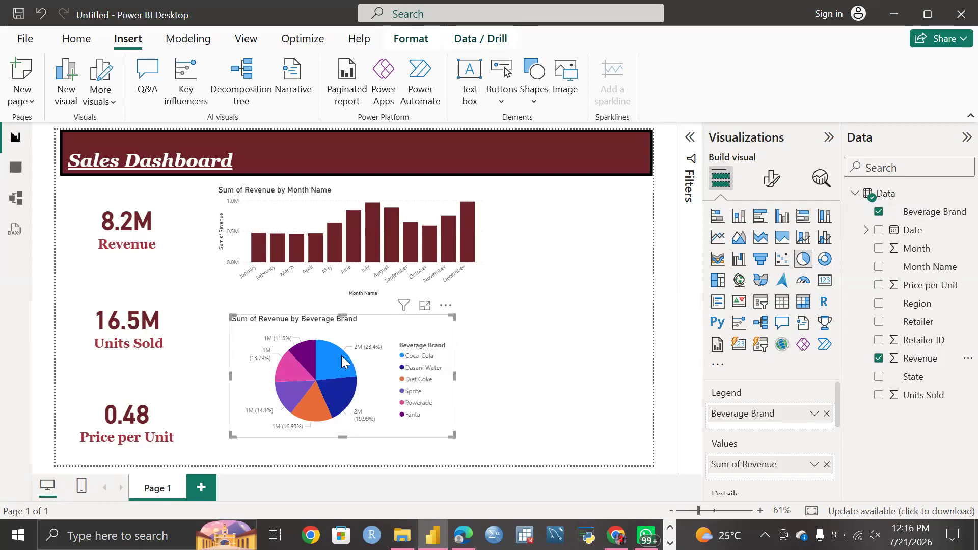
mouse_move(371, 353)
mouse_move(365, 425)
mouse_move(264, 419)
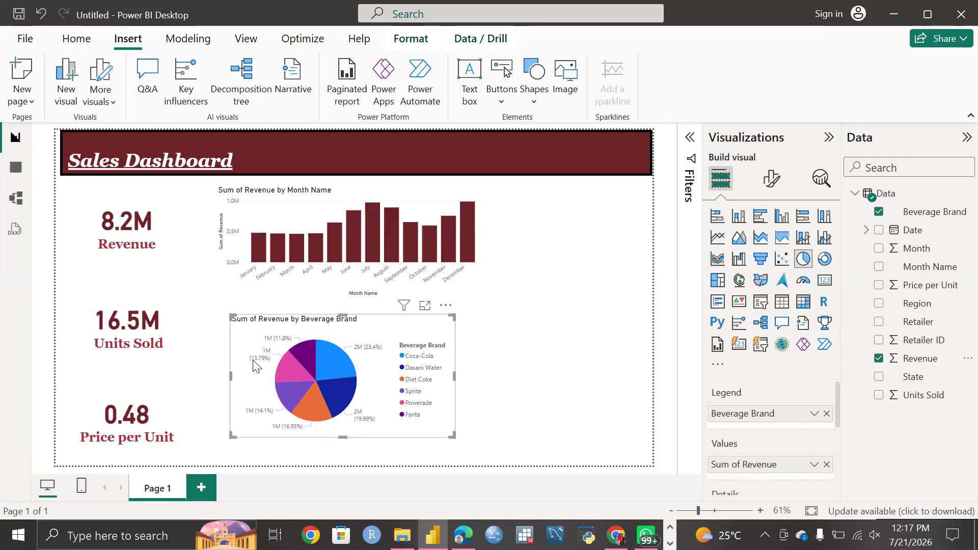
mouse_move(265, 363)
mouse_move(301, 353)
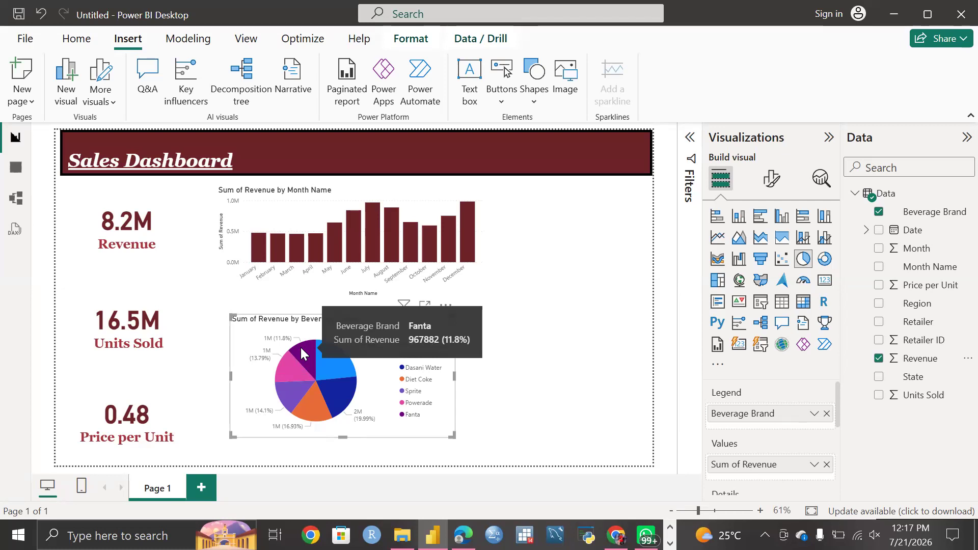
mouse_move(334, 367)
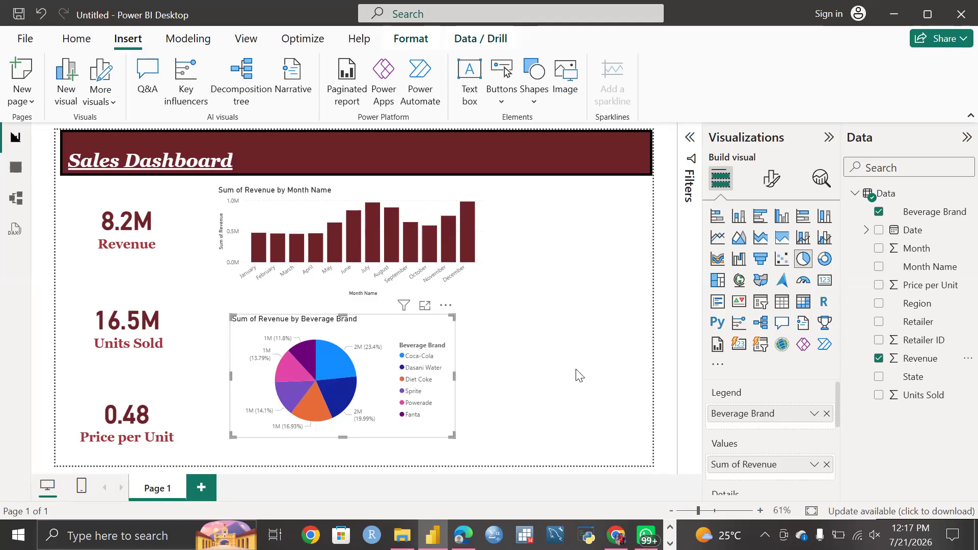
Add a map of the sum of Revenue by State beside the two charts, stretched down to just below the pie chart.
left_click(579, 331)
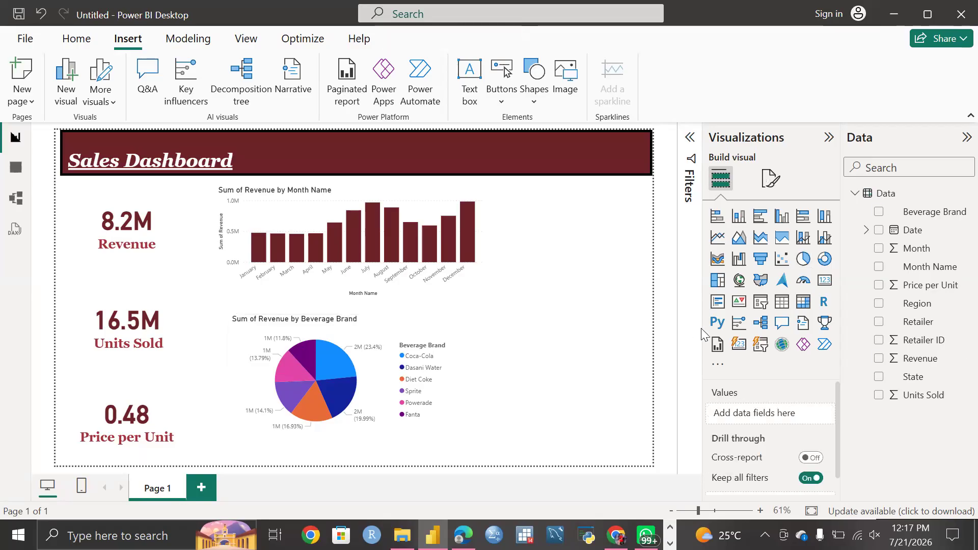
left_click(740, 280)
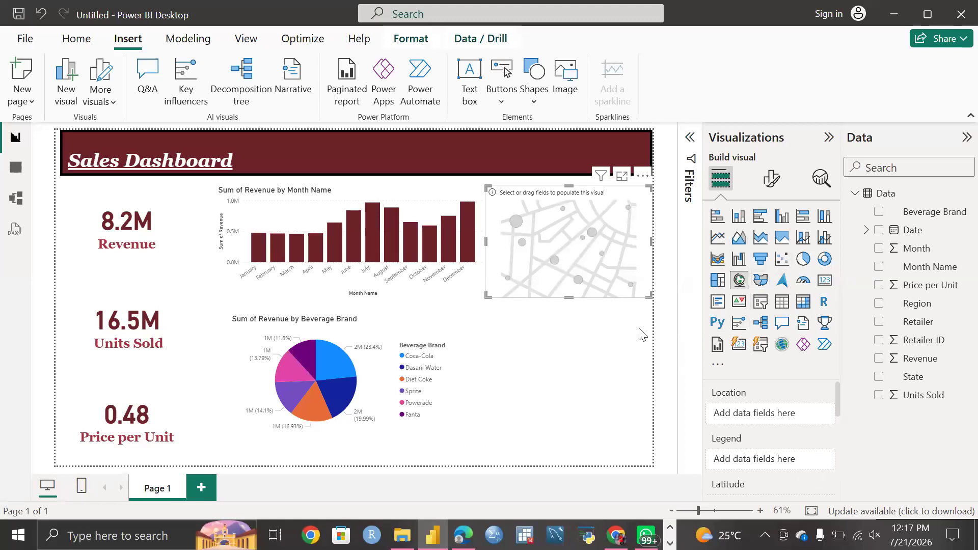
left_click_drag(569, 298, 562, 453)
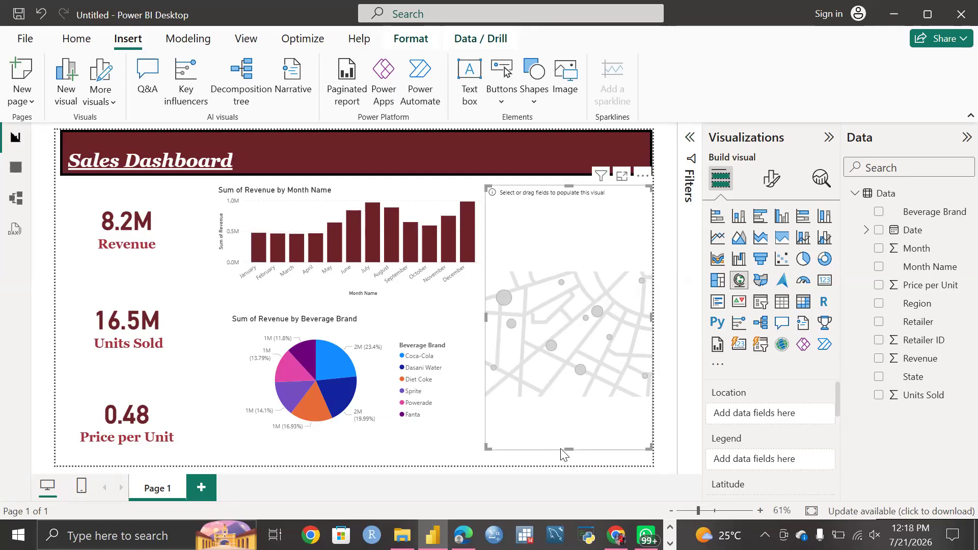
left_click(878, 358)
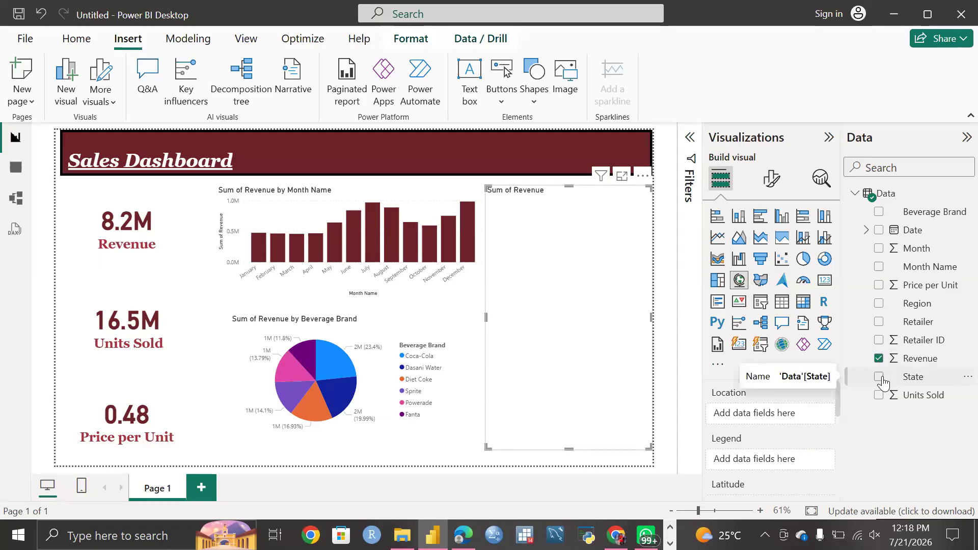
left_click(880, 378)
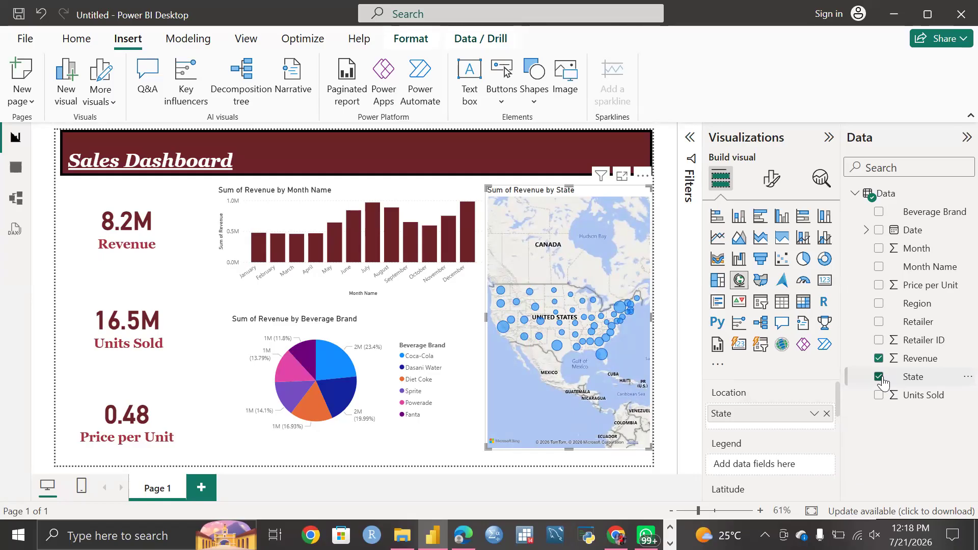
Preview the revenue map in the Aerial, Dark, Light and Grayscale styles, ending on Road.
left_click(773, 182)
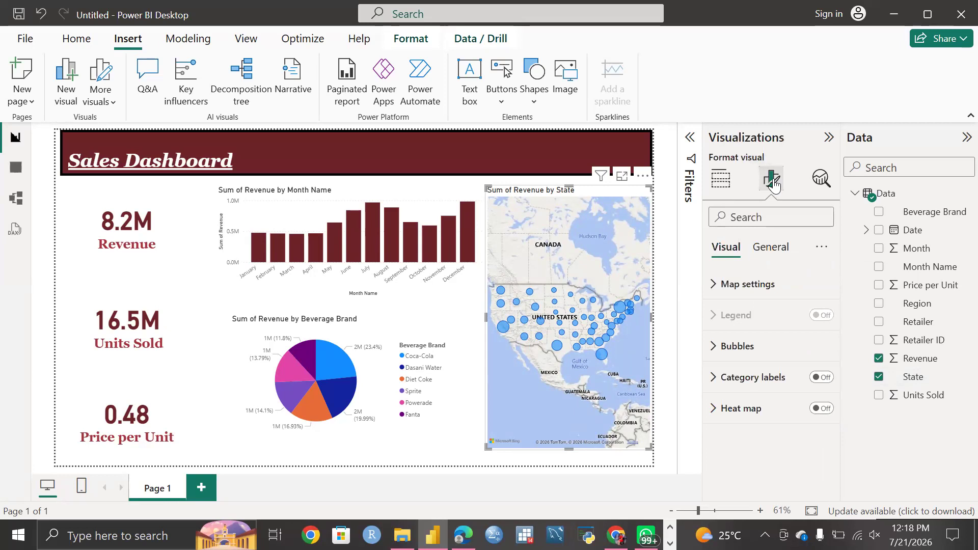
left_click(724, 288)
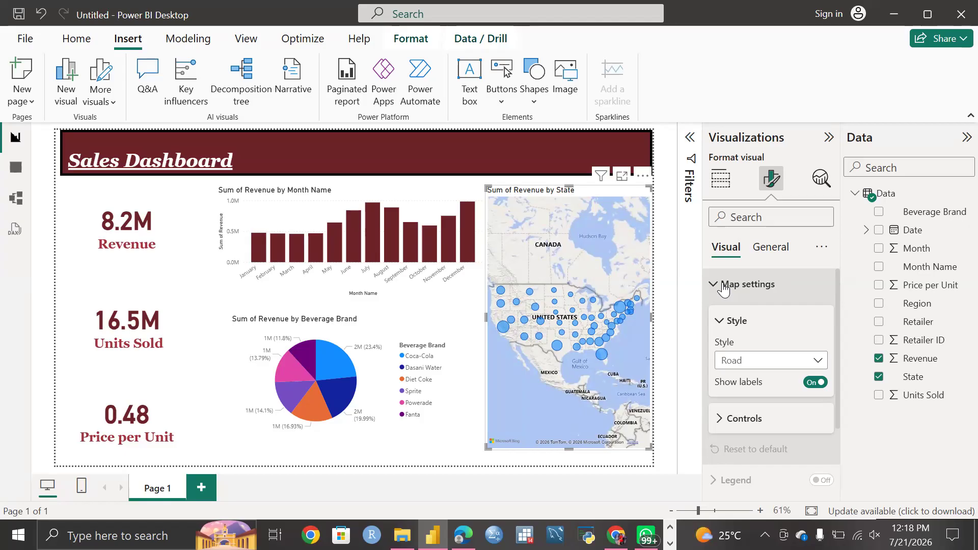
left_click(714, 285)
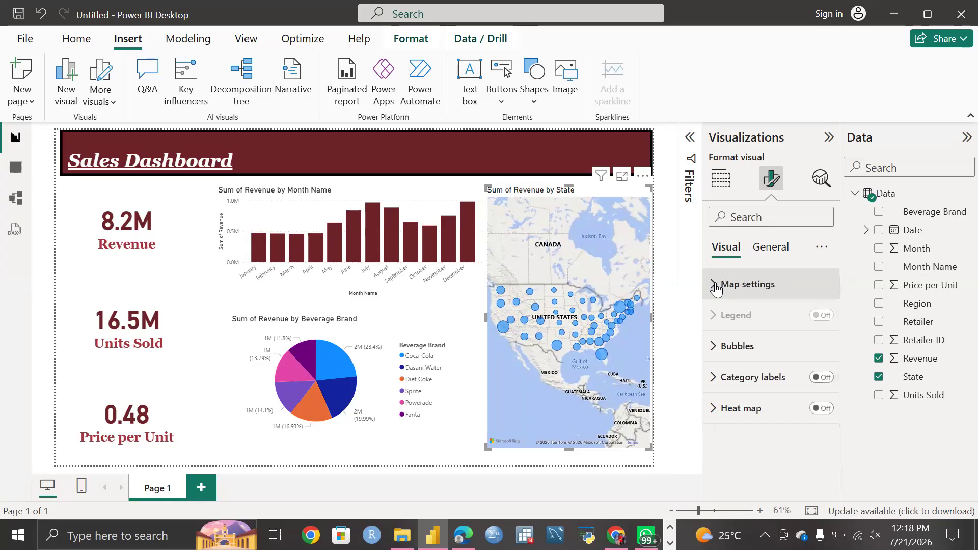
left_click(715, 286)
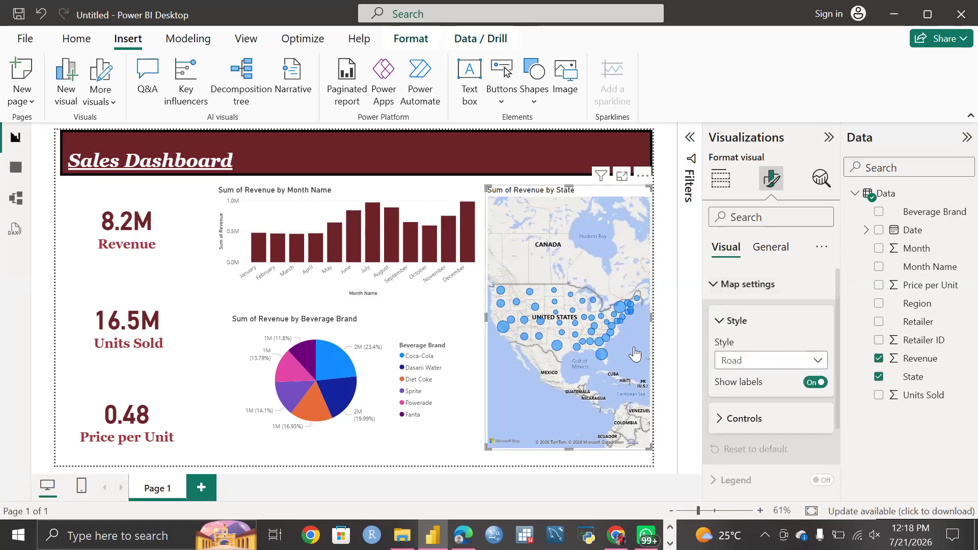
left_click(818, 362)
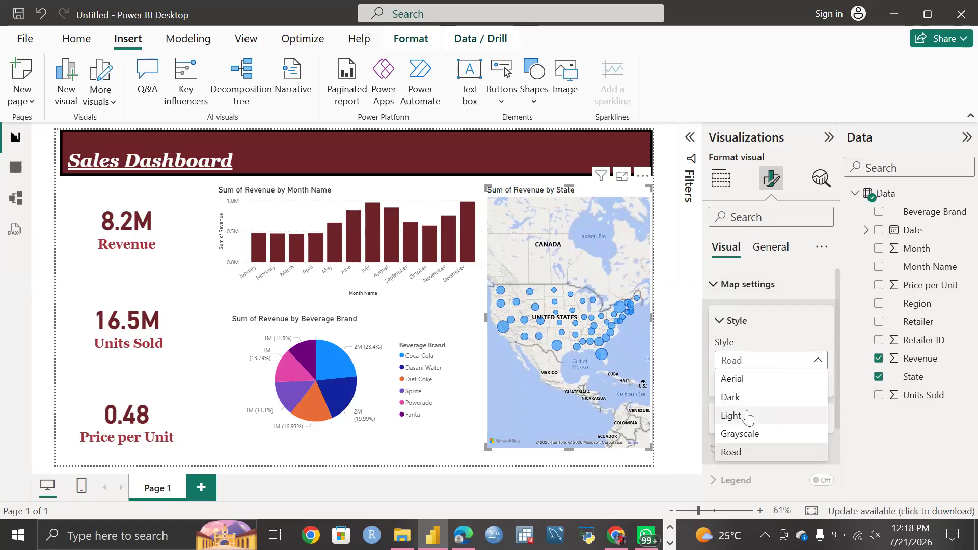
left_click(735, 381)
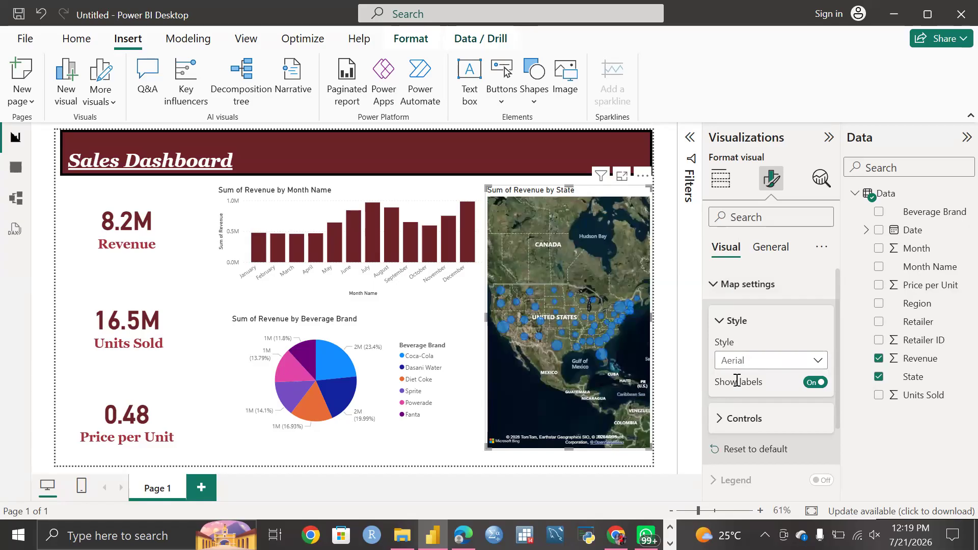
left_click(819, 360)
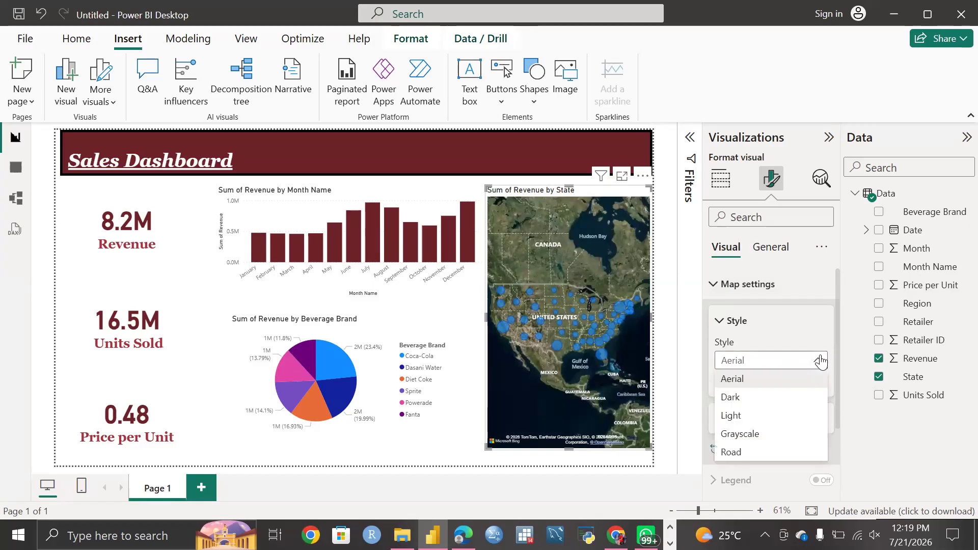
left_click(750, 398)
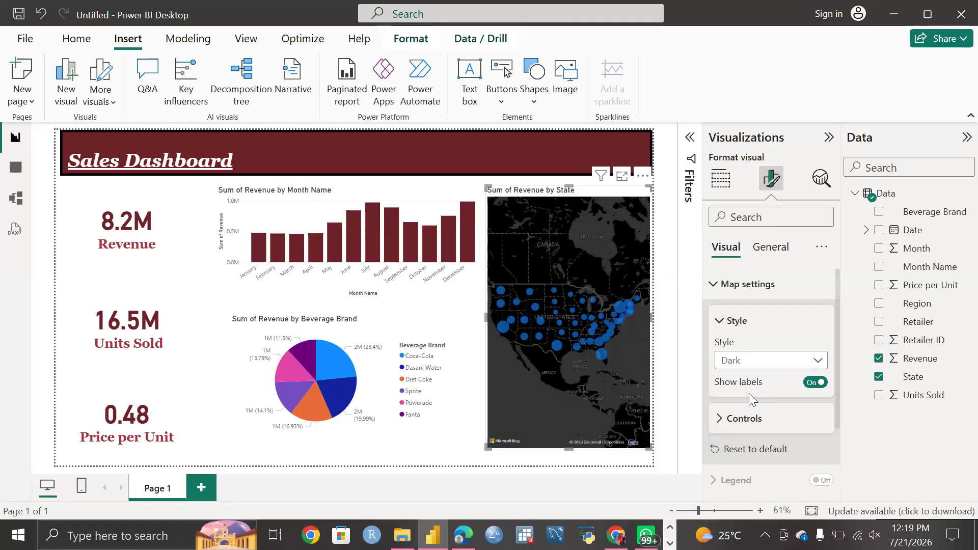
left_click(816, 360)
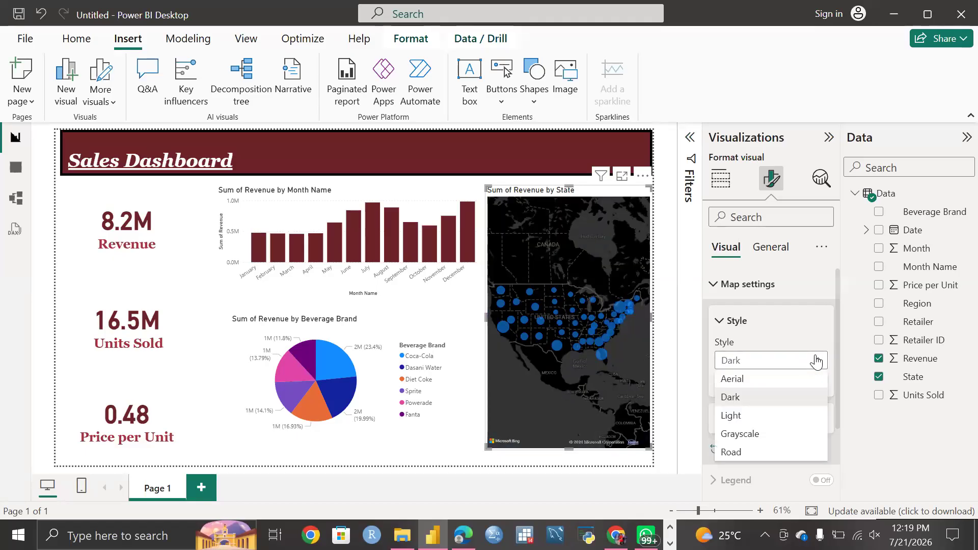
left_click(734, 416)
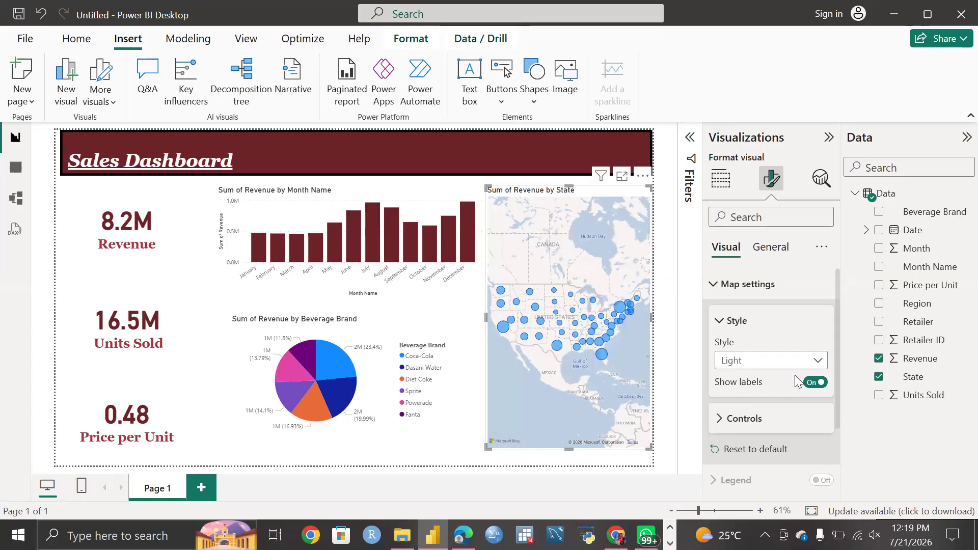
left_click(819, 361)
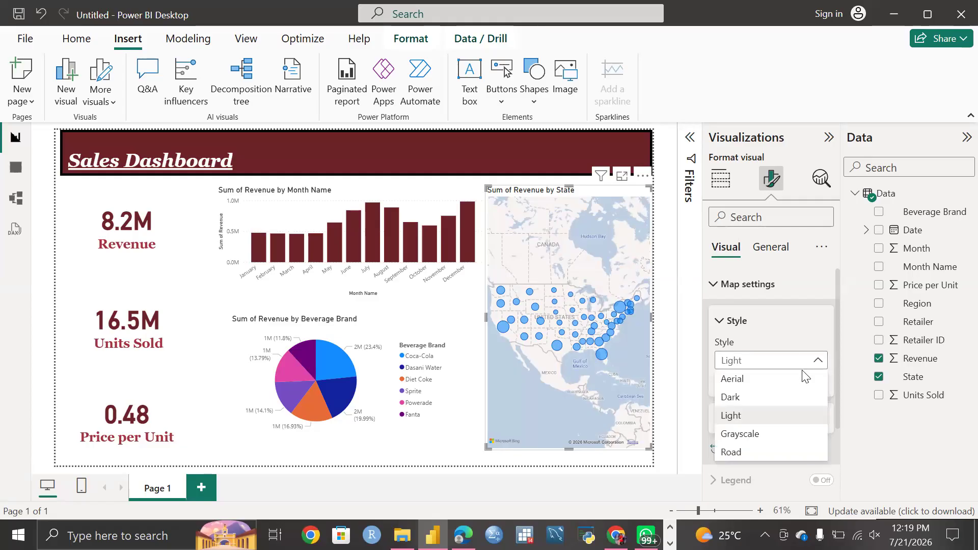
left_click(748, 434)
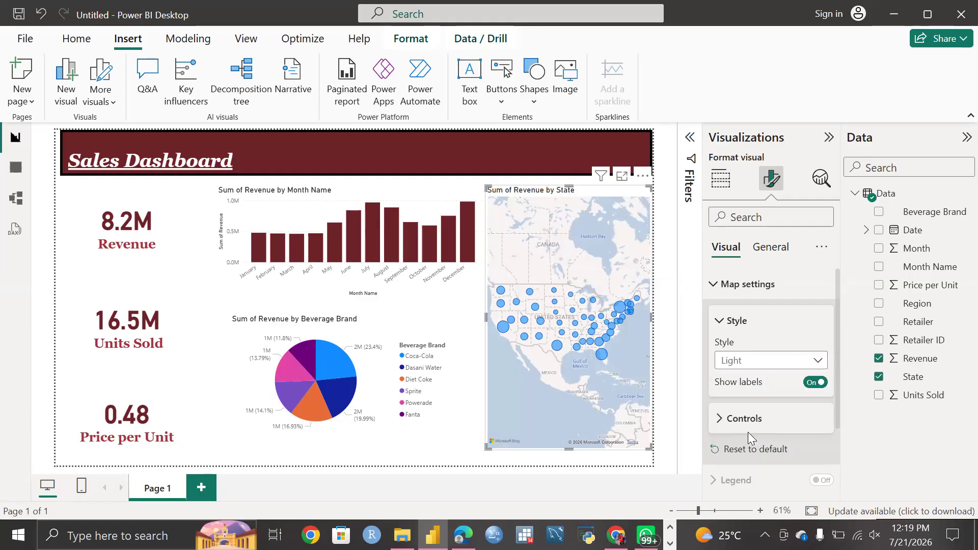
left_click(818, 361)
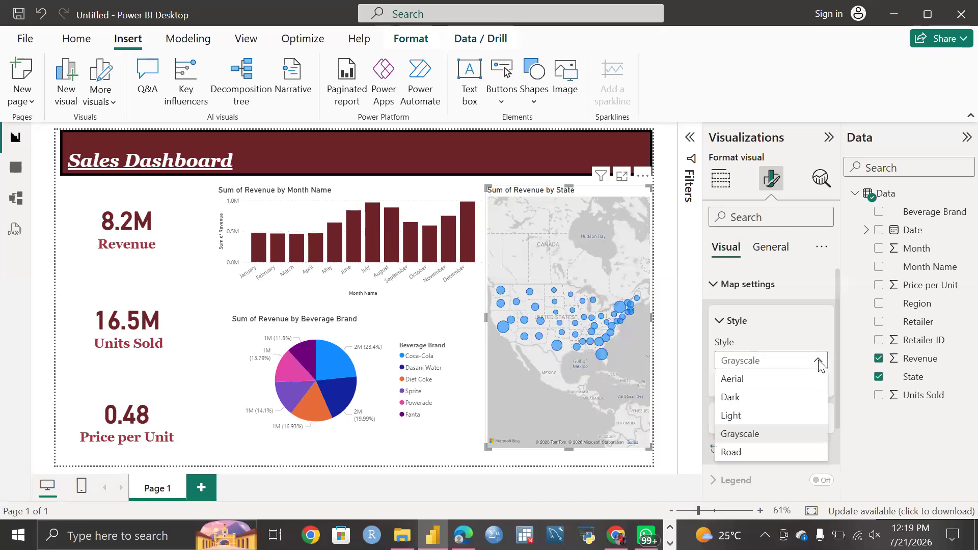
left_click(731, 454)
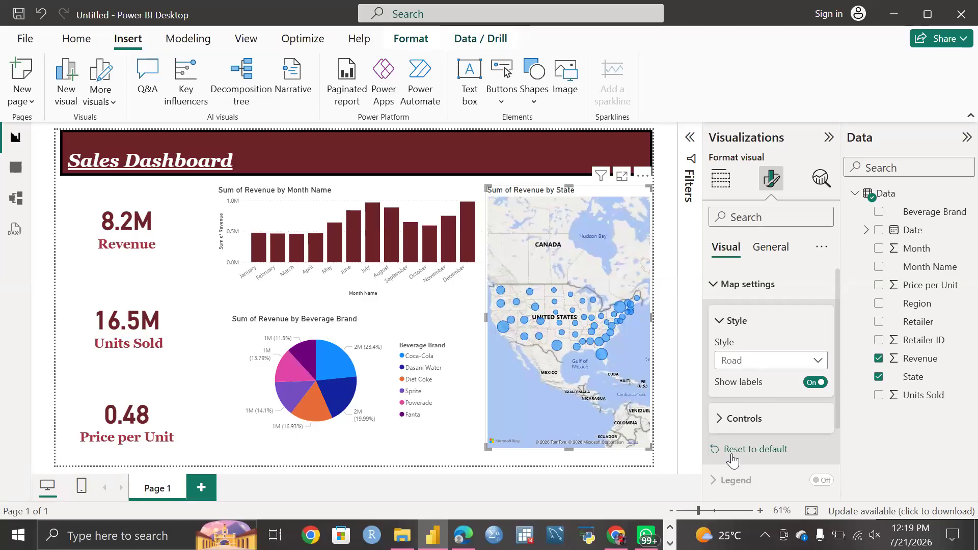
Turn on the map's zoom buttons and test them by zooming in and back out.
left_click(719, 421)
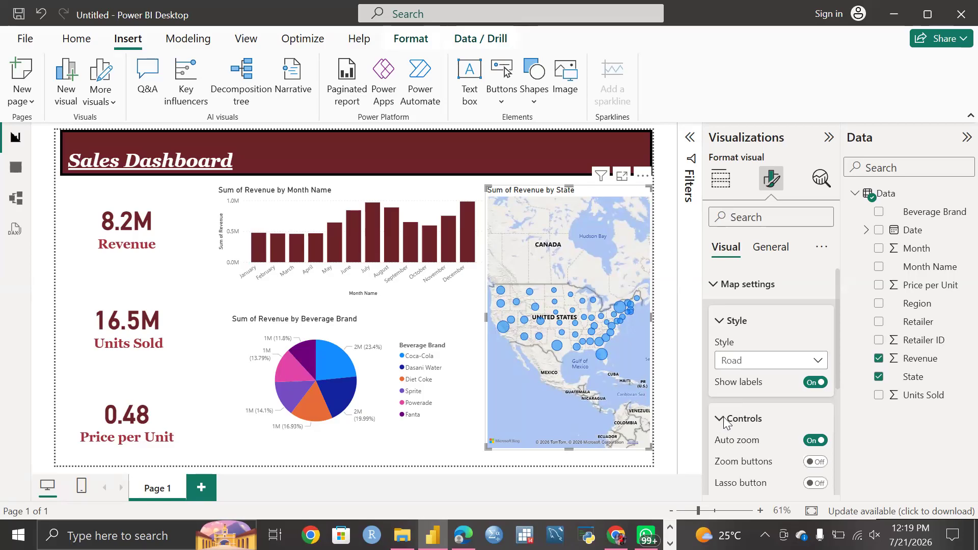
scroll(726, 415, "down", 4)
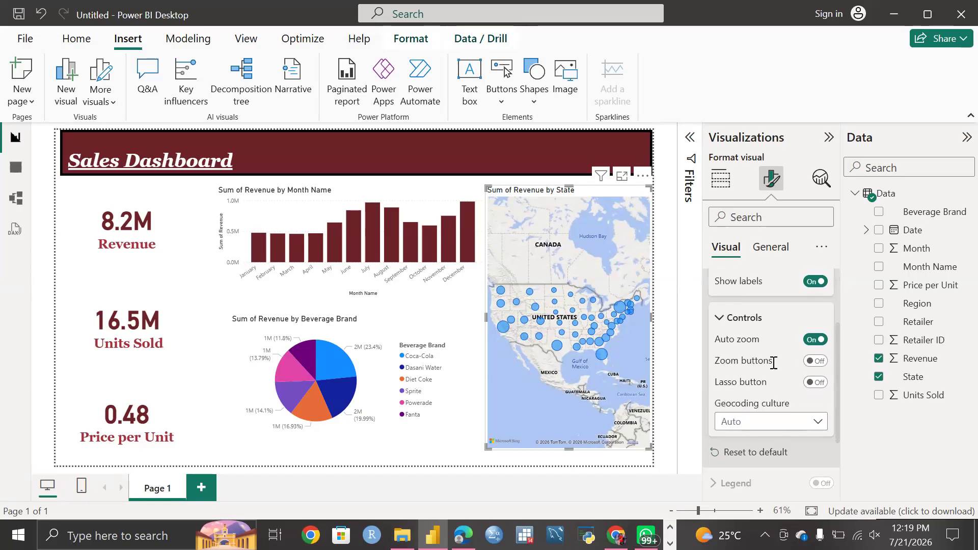
left_click(811, 360)
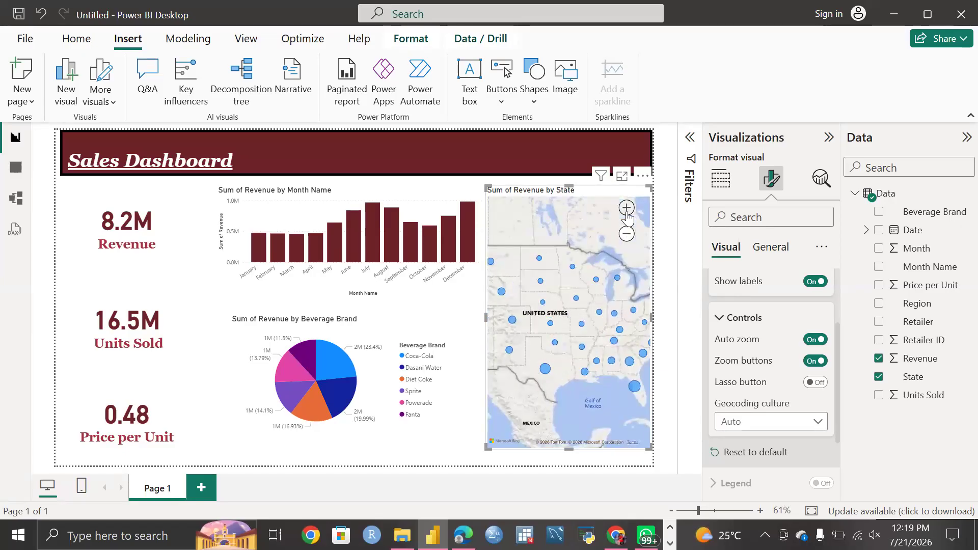
left_click(626, 208)
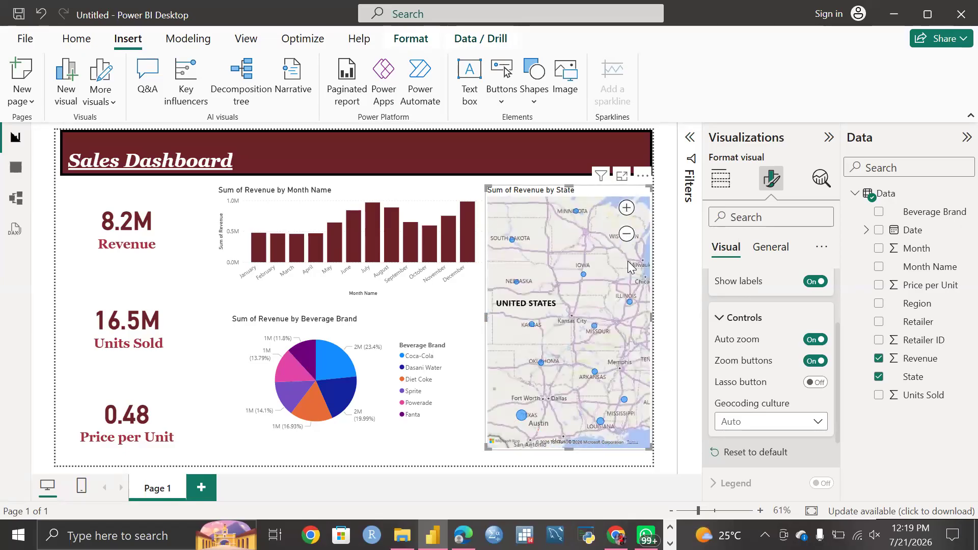
left_click(627, 235)
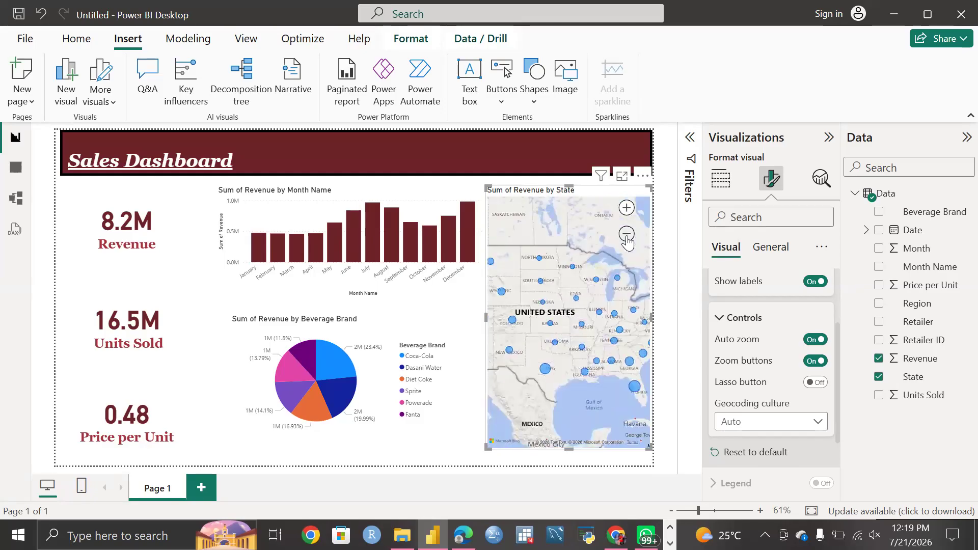
left_click(627, 235)
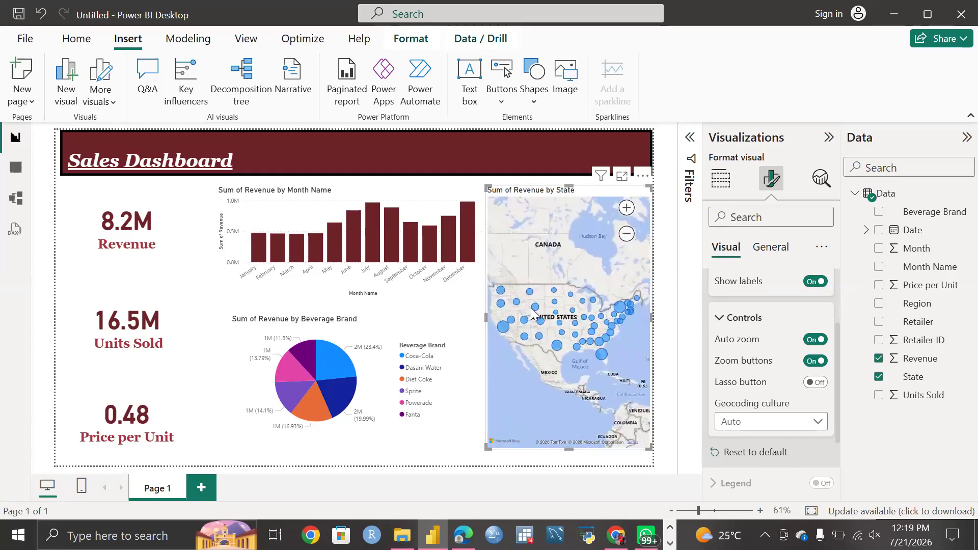
Try Magnitude range scaling for the map's bubbles, restore it to Auto, and set the bubble size to -7.
scroll(736, 390, "down", 2)
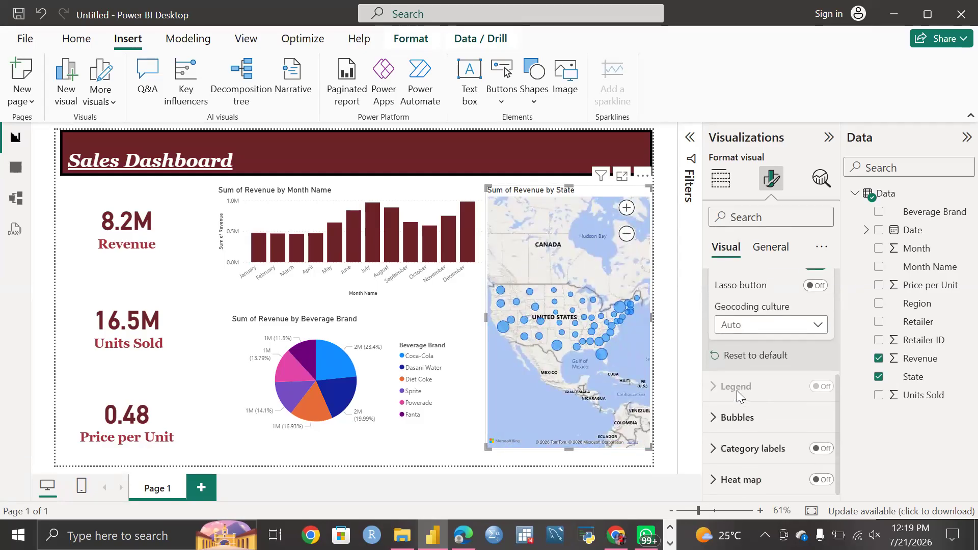
left_click(712, 418)
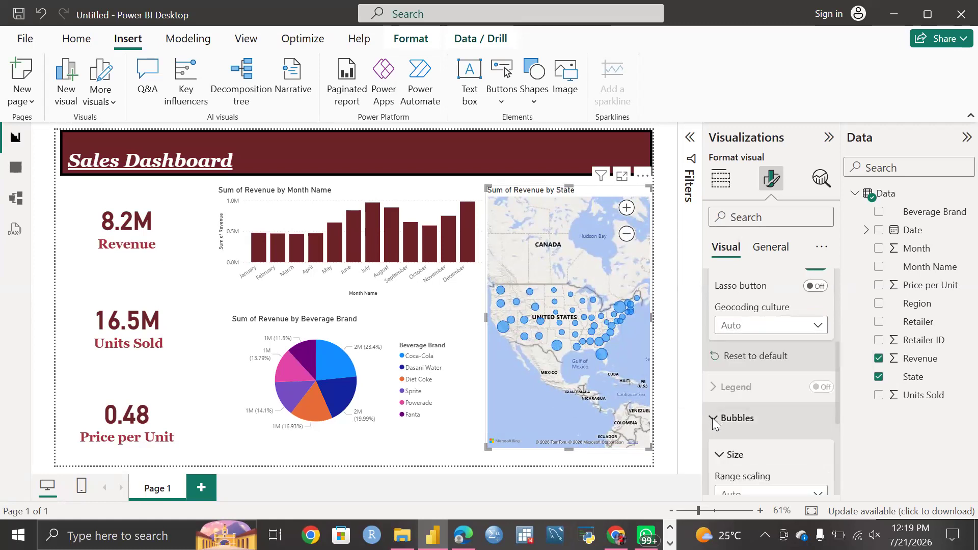
scroll(743, 429, "down", 2)
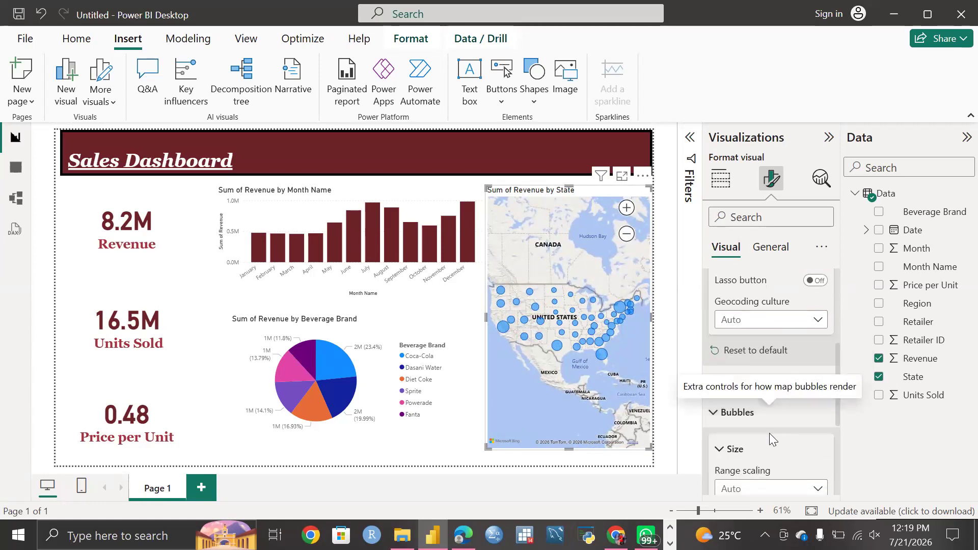
scroll(770, 438, "down", 2)
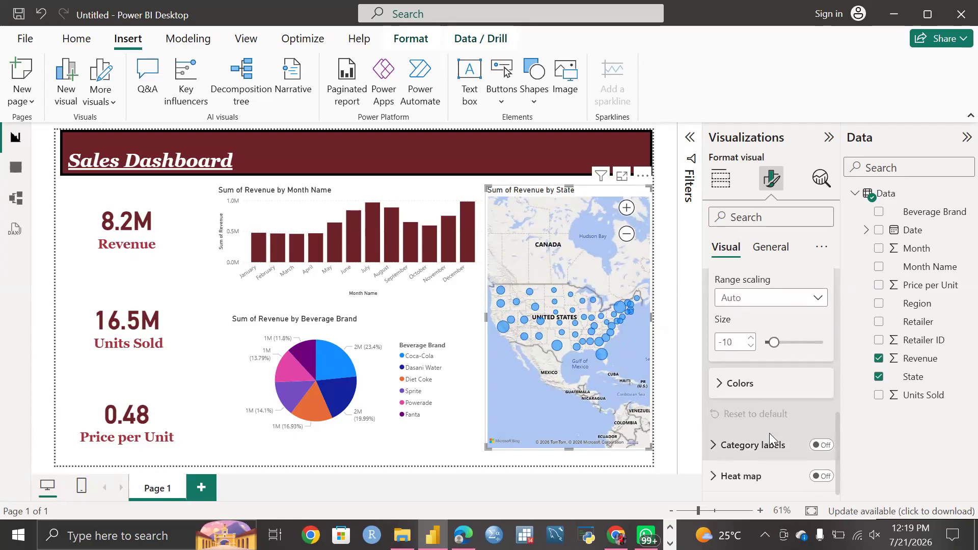
scroll(770, 439, "up", 1)
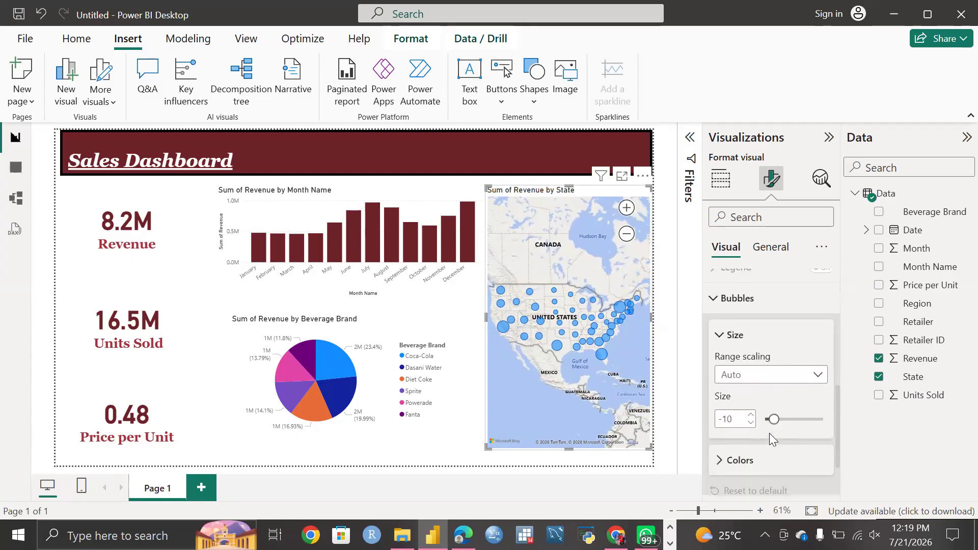
left_click(818, 374)
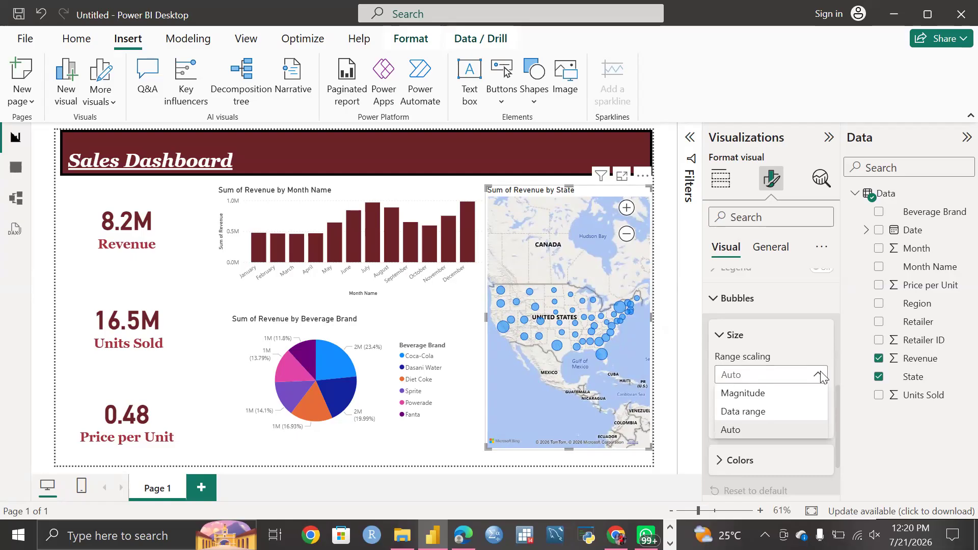
left_click(793, 395)
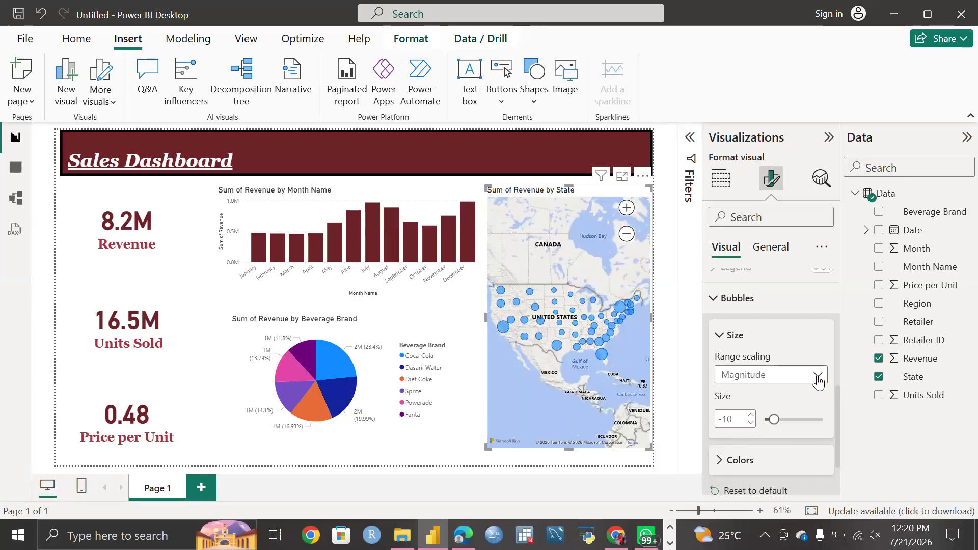
left_click(817, 377)
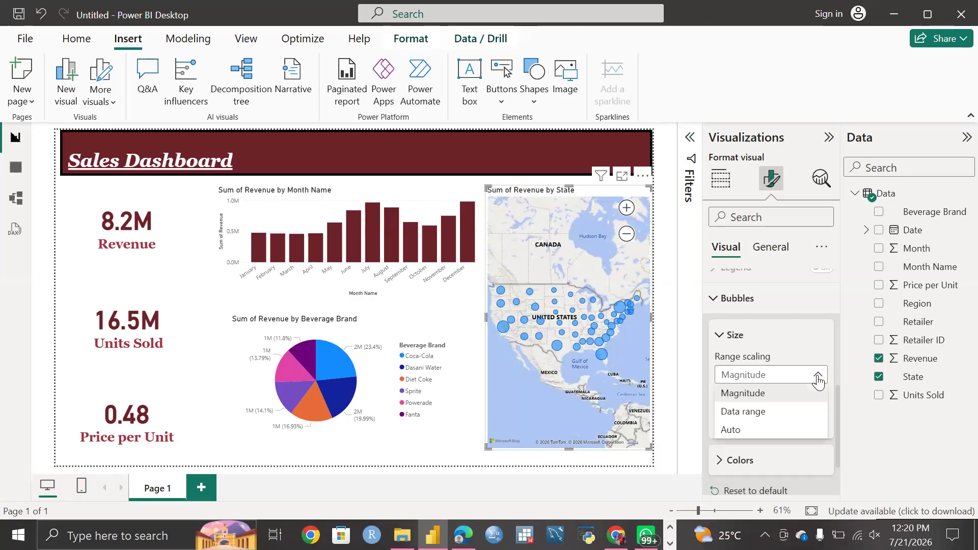
left_click(751, 431)
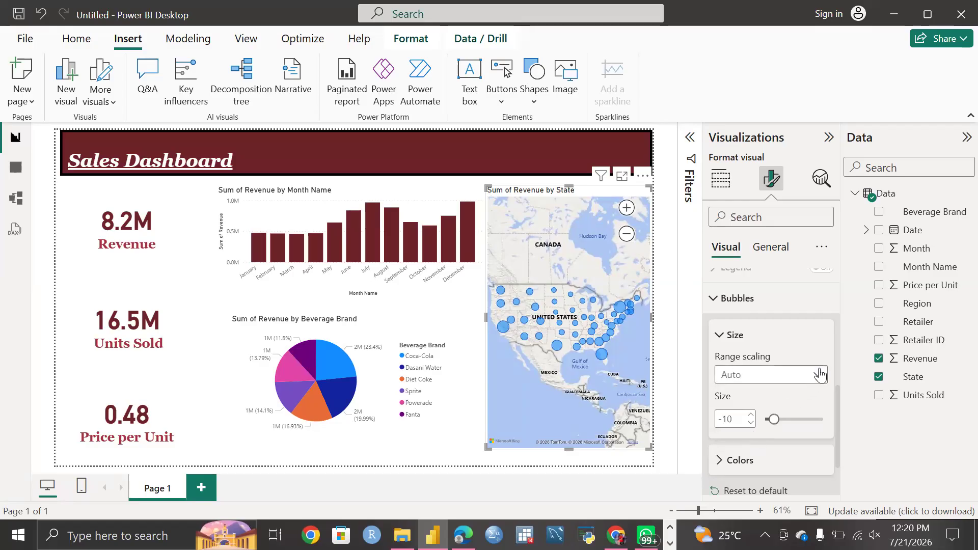
mouse_move(773, 418)
left_mouse_down()
mouse_move(789, 418)
mouse_move(758, 424)
mouse_move(774, 422)
left_mouse_up()
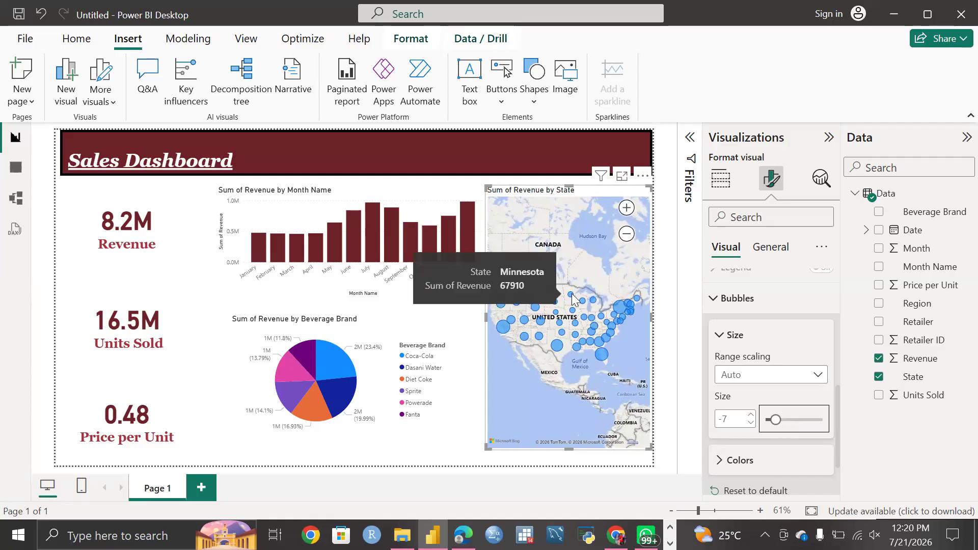
Cross-filter the dashboard by the Florida bubble and by the California bubble, and inspect the revenue of other states on the map.
left_click(602, 356)
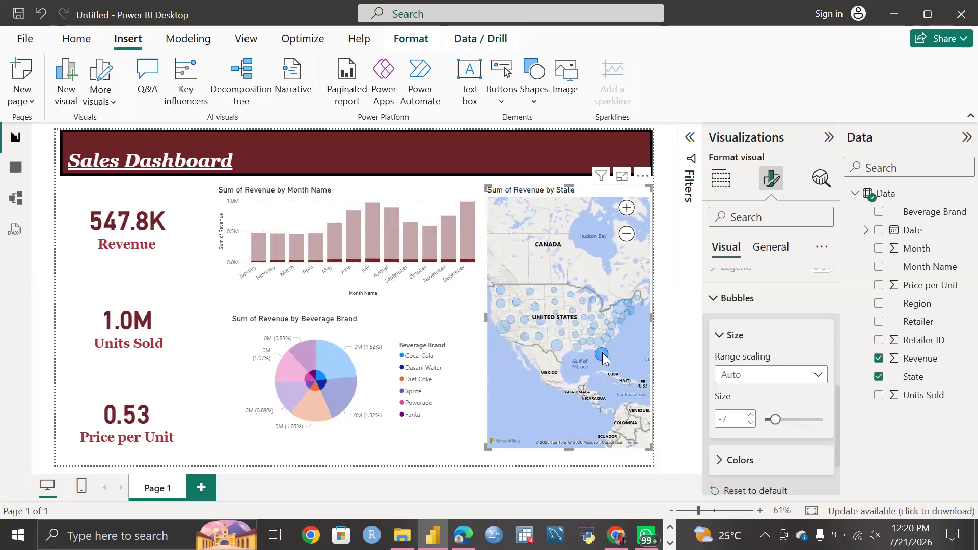
mouse_move(621, 312)
mouse_move(603, 355)
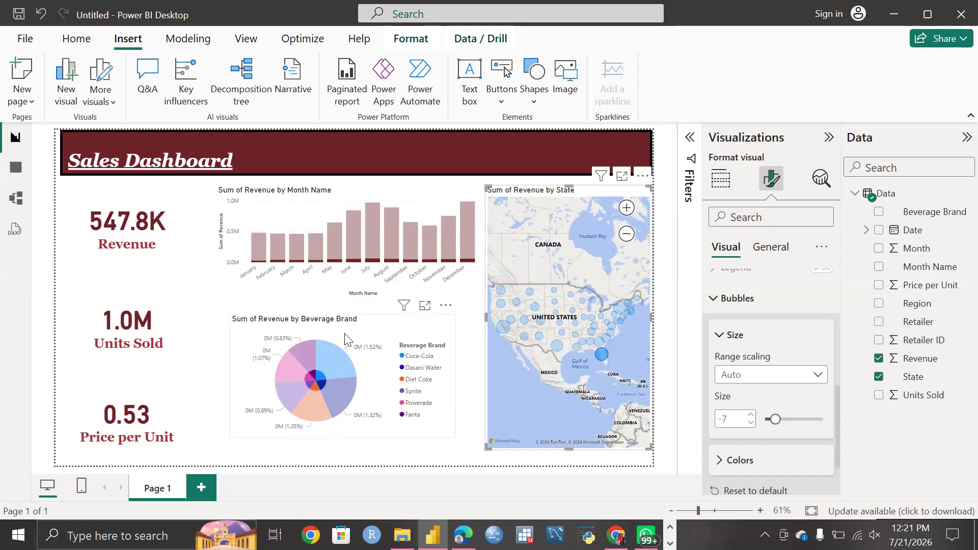
left_click(501, 326)
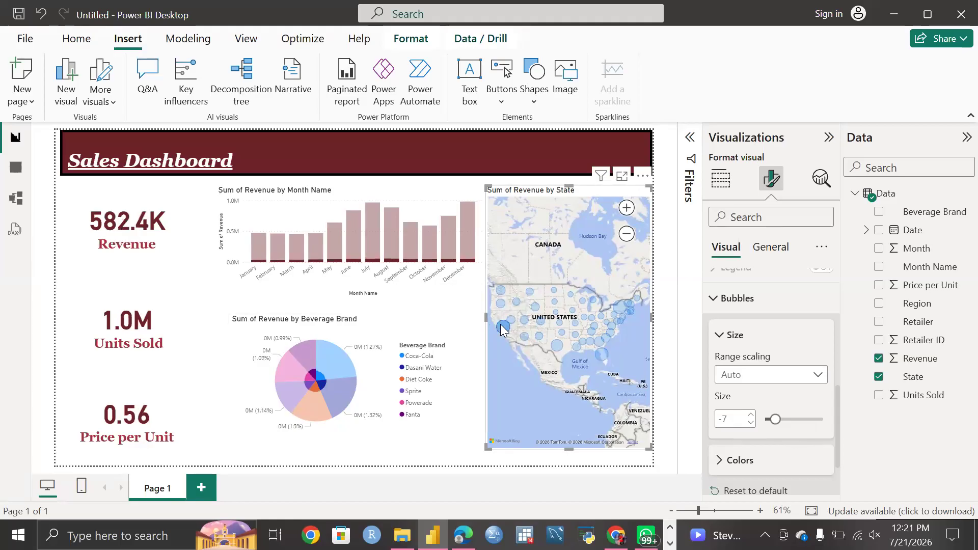
mouse_move(501, 326)
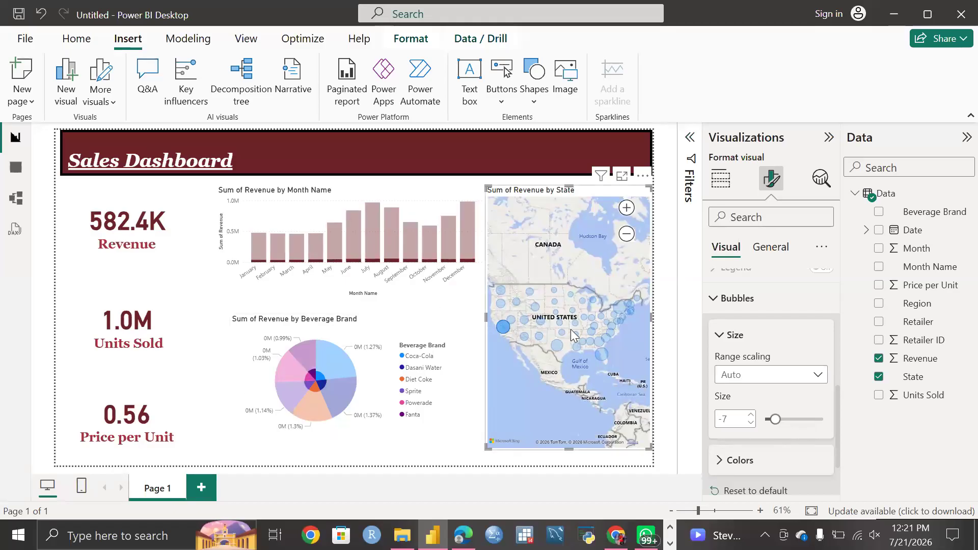
mouse_move(620, 320)
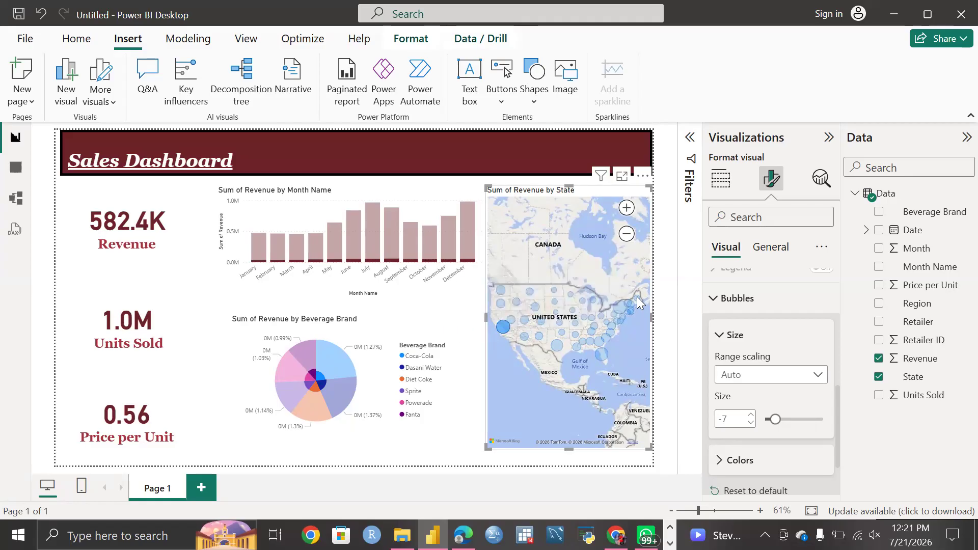
mouse_move(638, 301)
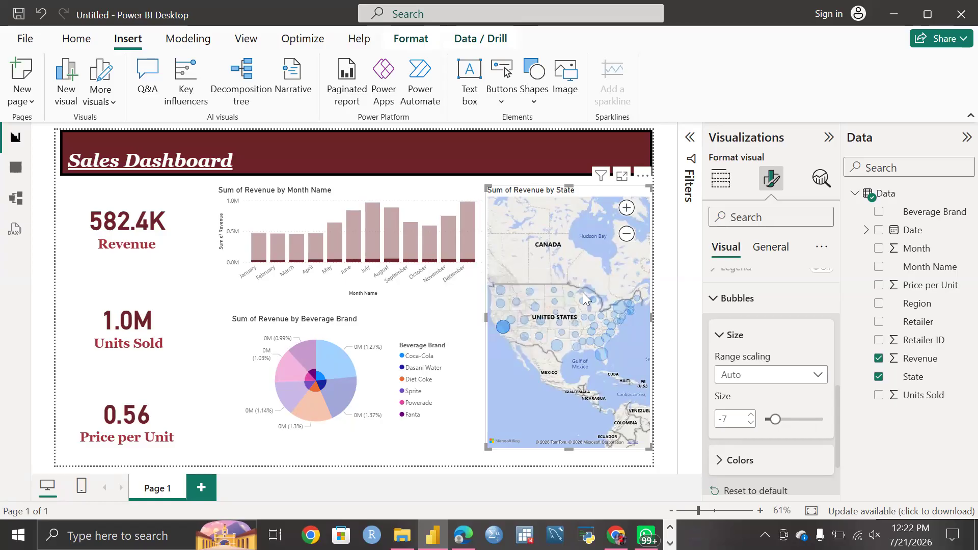
mouse_move(584, 305)
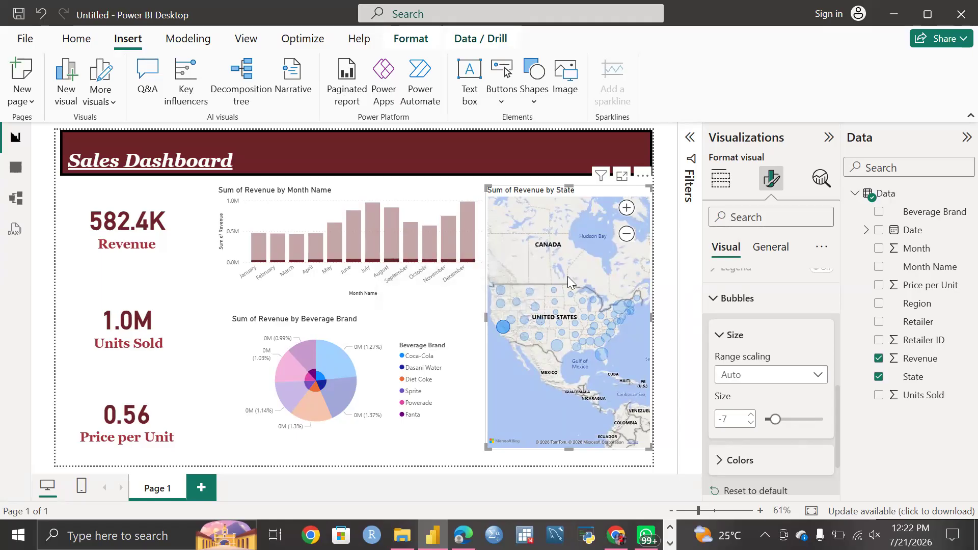
left_click(627, 209)
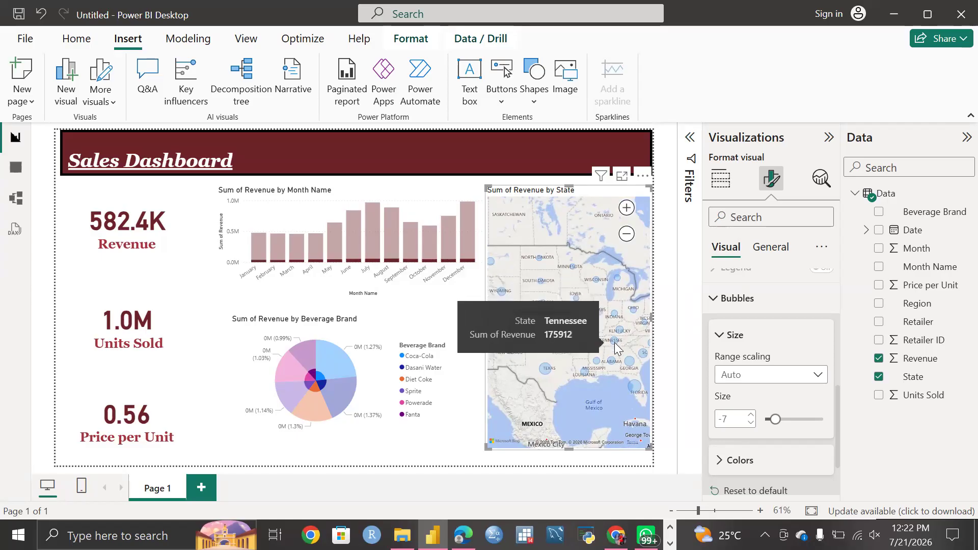
Remove Revenue from the monthly column chart and add it back as the Y-axis.
left_click(416, 310)
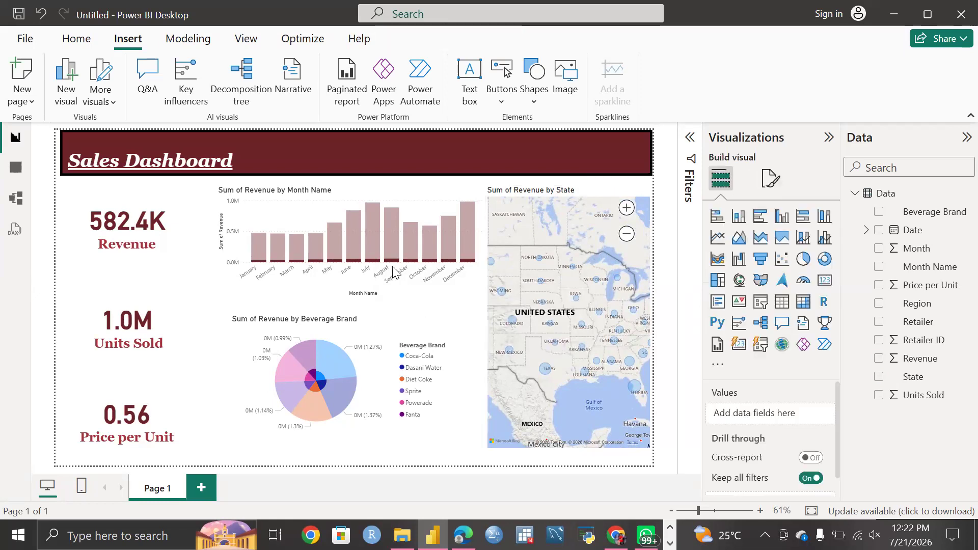
left_click(299, 217)
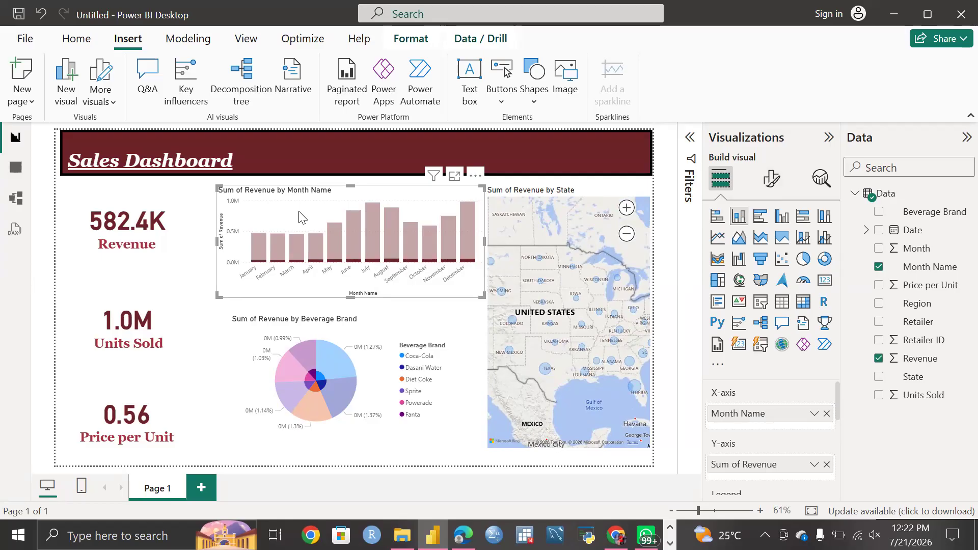
left_click(879, 359)
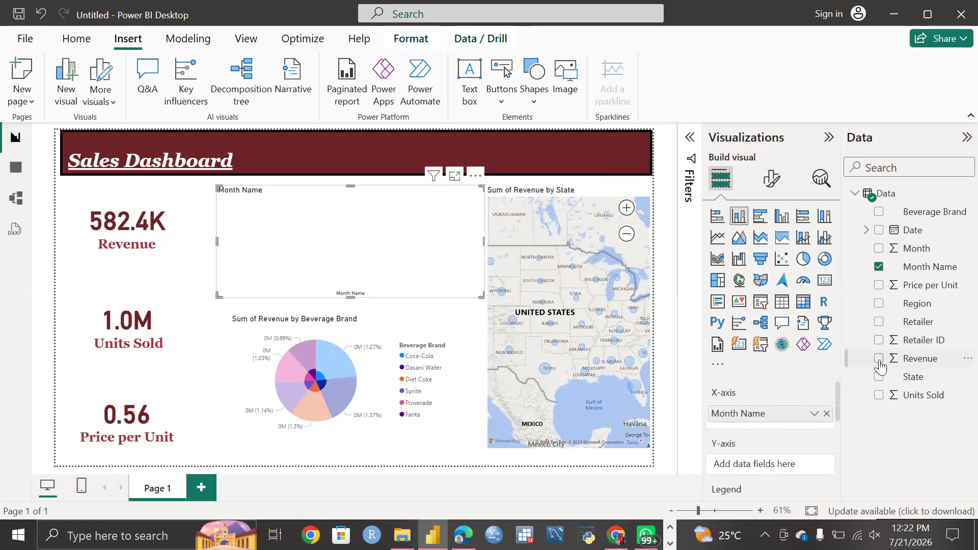
left_click(878, 359)
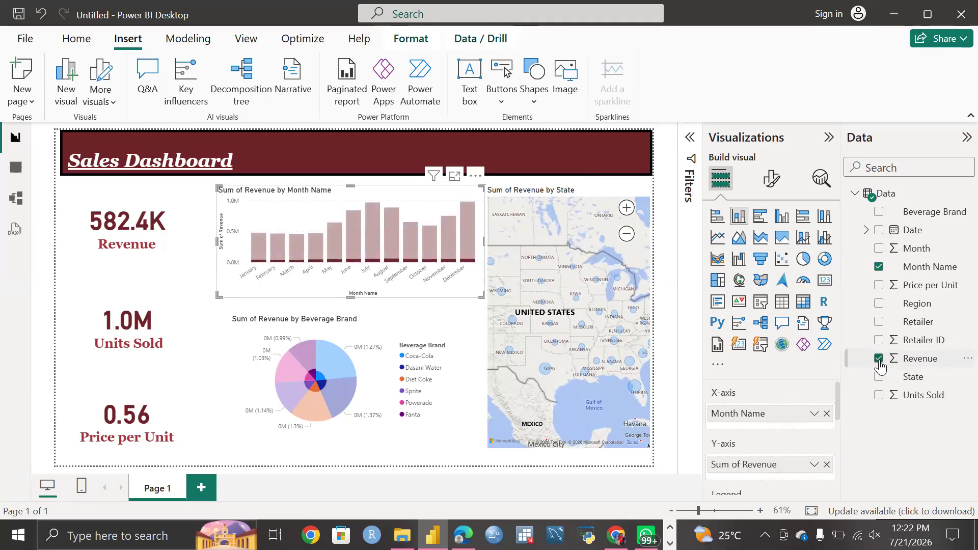
Zoom the revenue map out to show all of North America and clear the state selection filtering the dashboard.
scroll(571, 410, "down", 2)
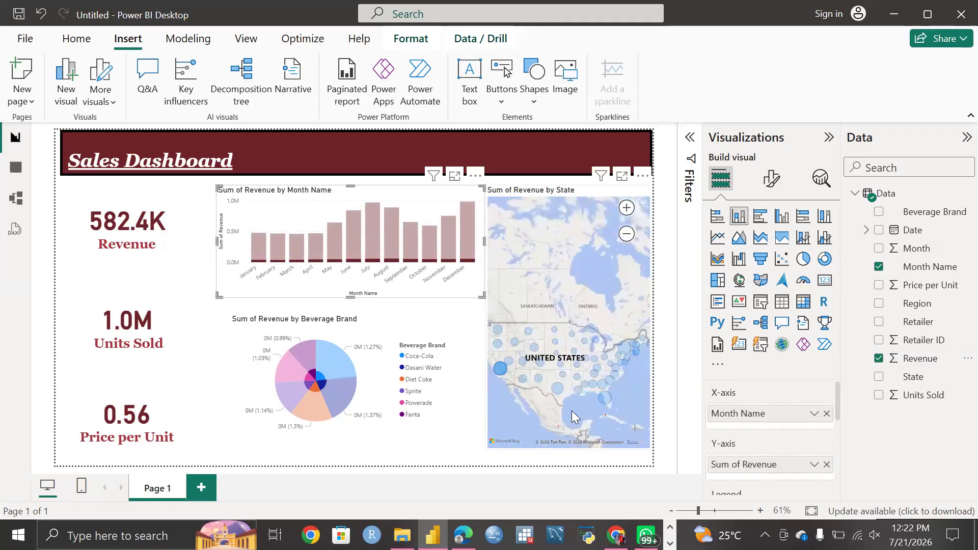
scroll(571, 410, "down", 1)
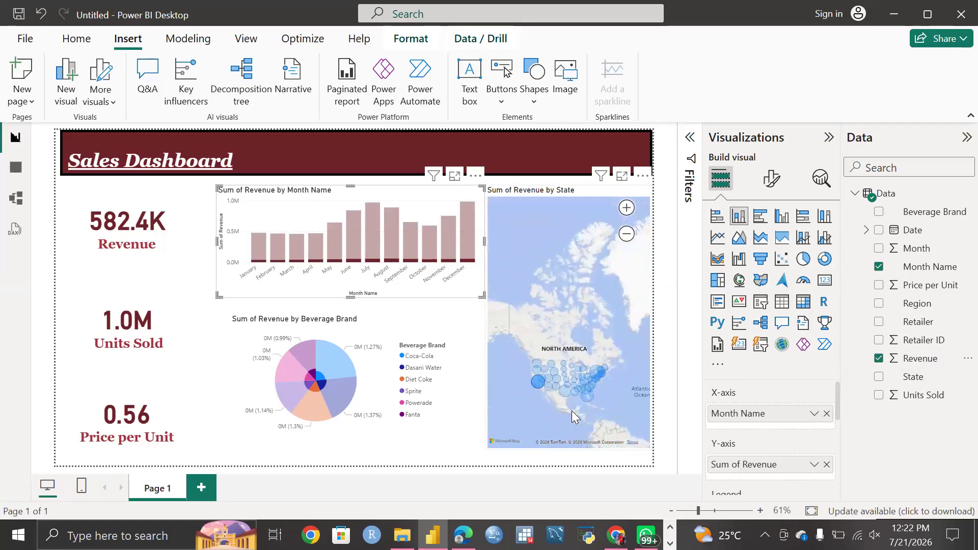
left_click(540, 405)
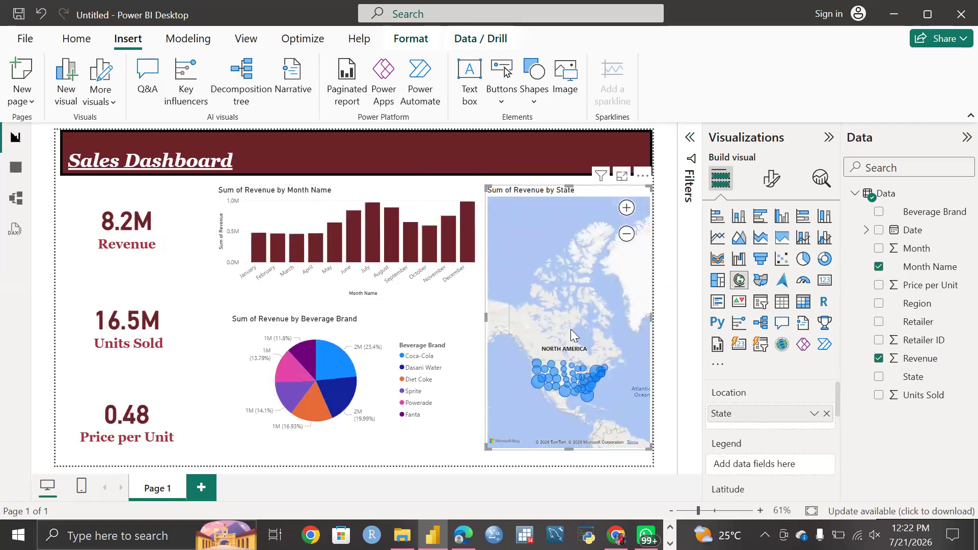
Adjust the framing of the revenue-by-state map so the United States bubbles are enlarged and spread apart.
left_click(627, 207)
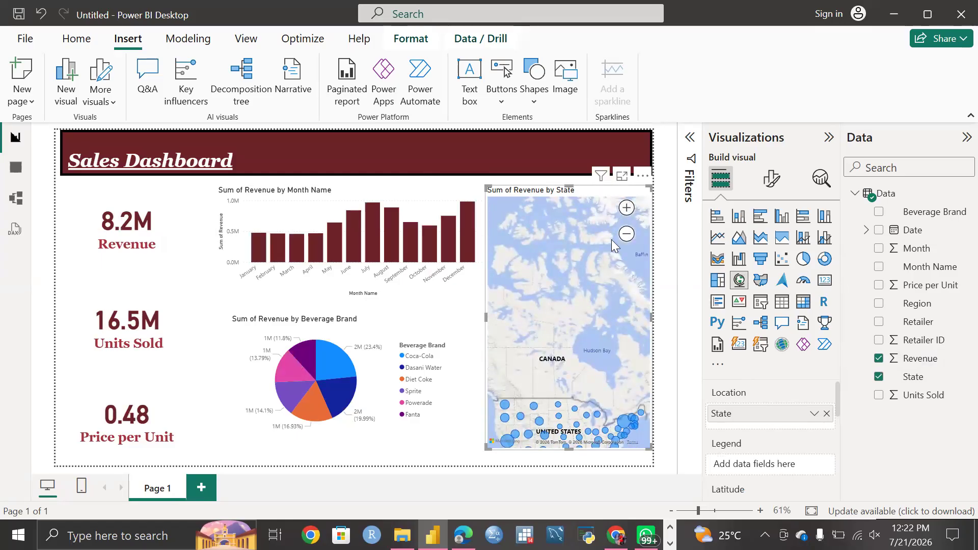
scroll(583, 339, "down", 2)
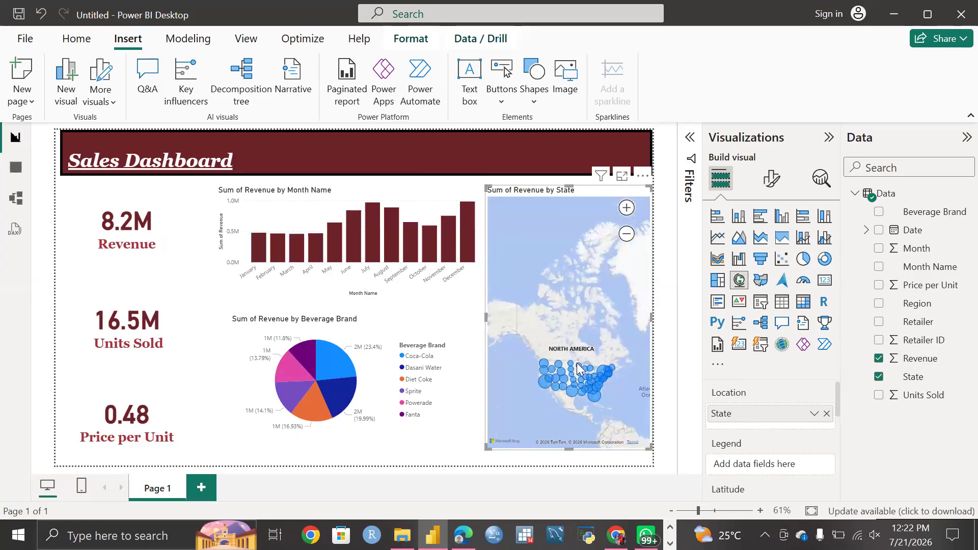
left_click(626, 207)
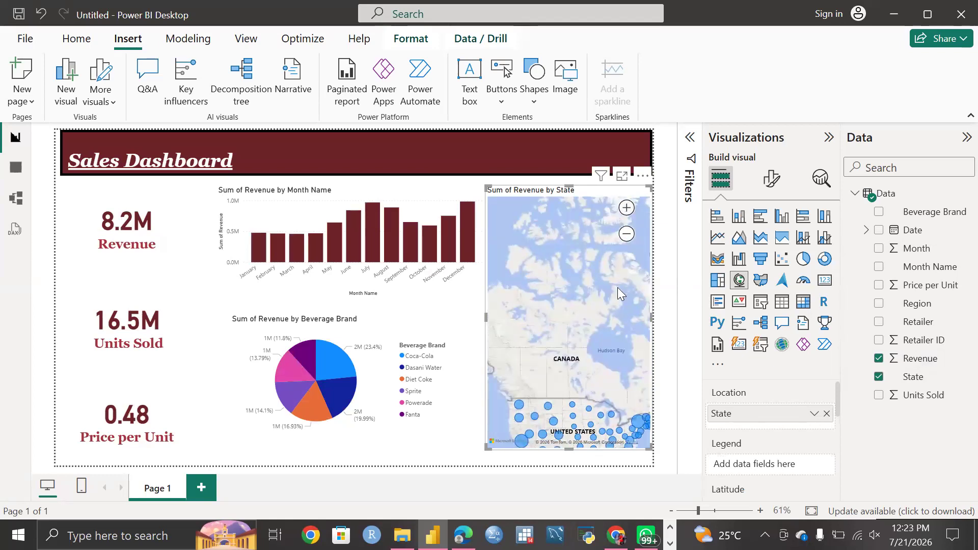
scroll(581, 372, "down", 2)
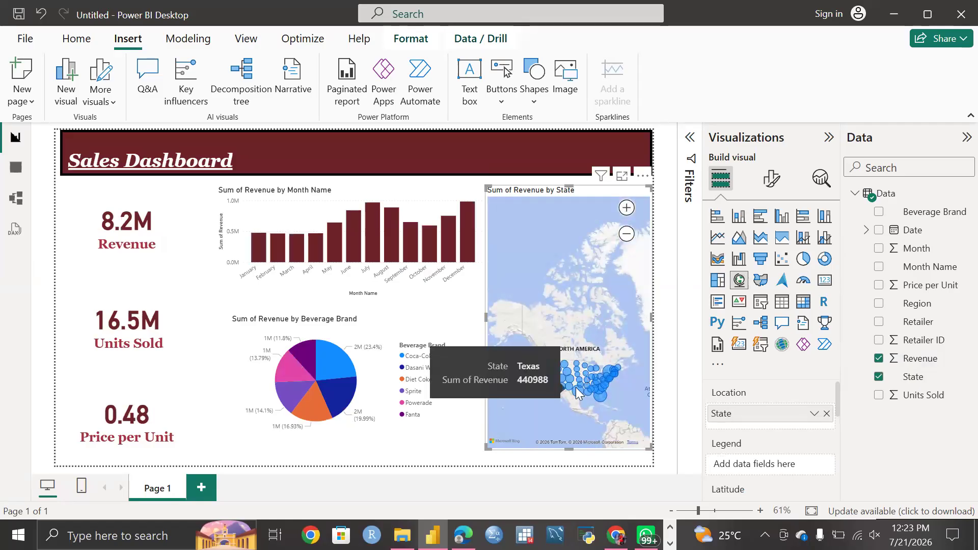
scroll(576, 387, "up", 2)
scroll(575, 387, "down", 2)
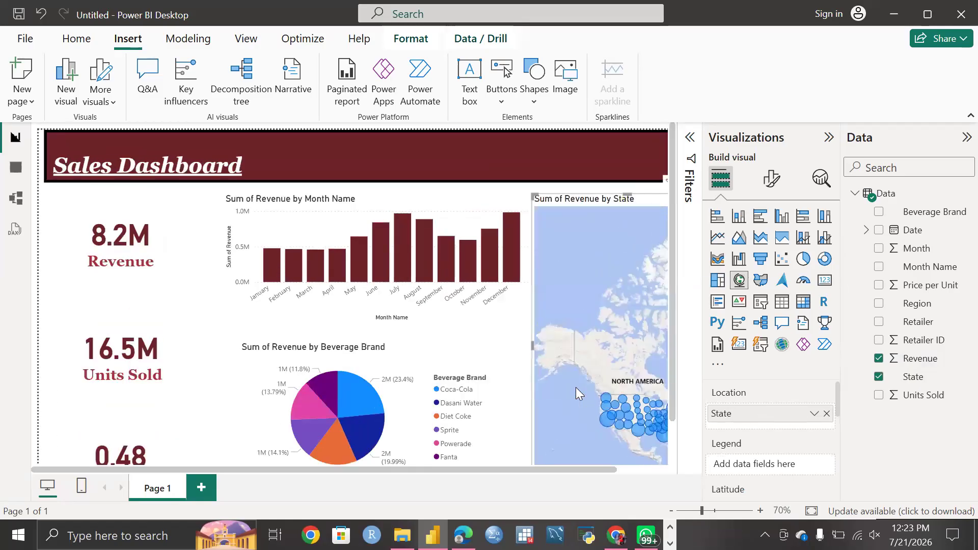
mouse_move(658, 418)
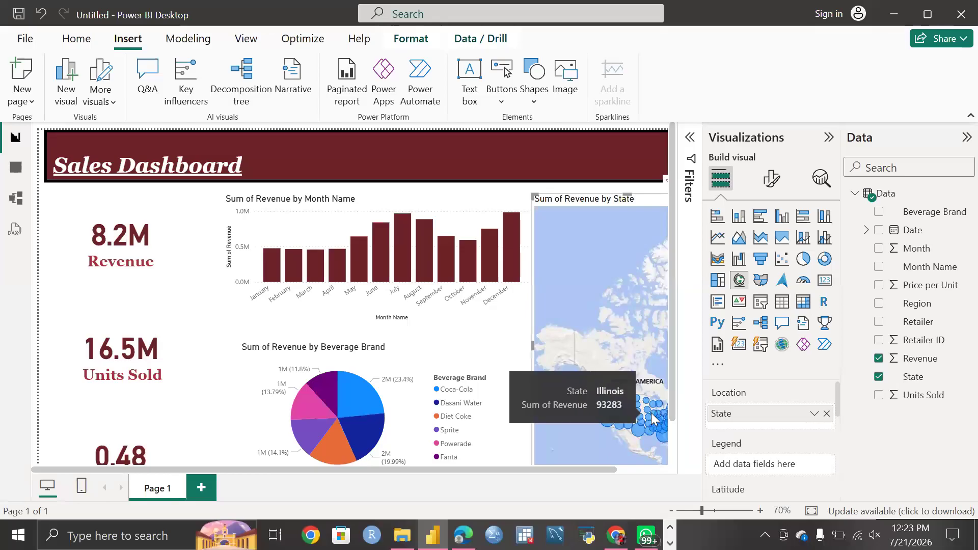
scroll(658, 419, "down", 2)
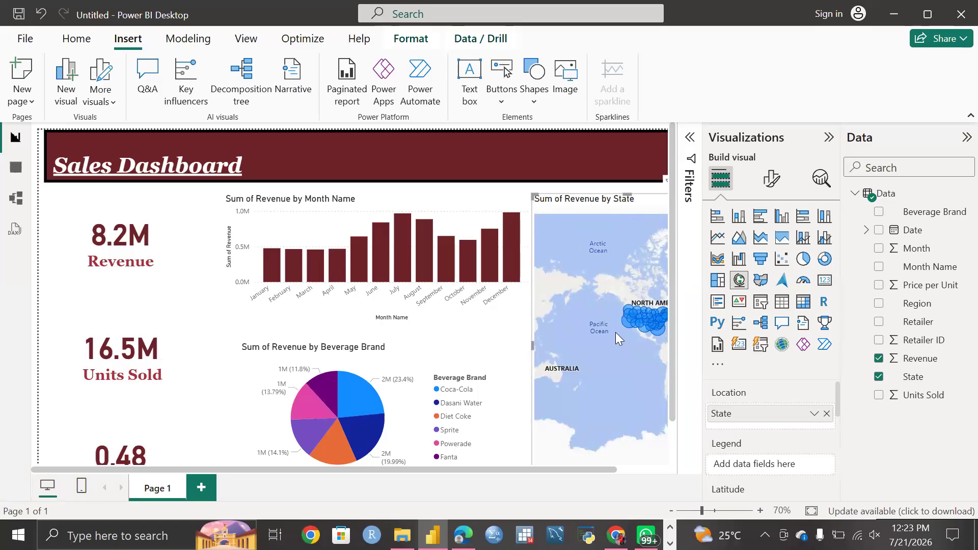
scroll(607, 341, "up", 2)
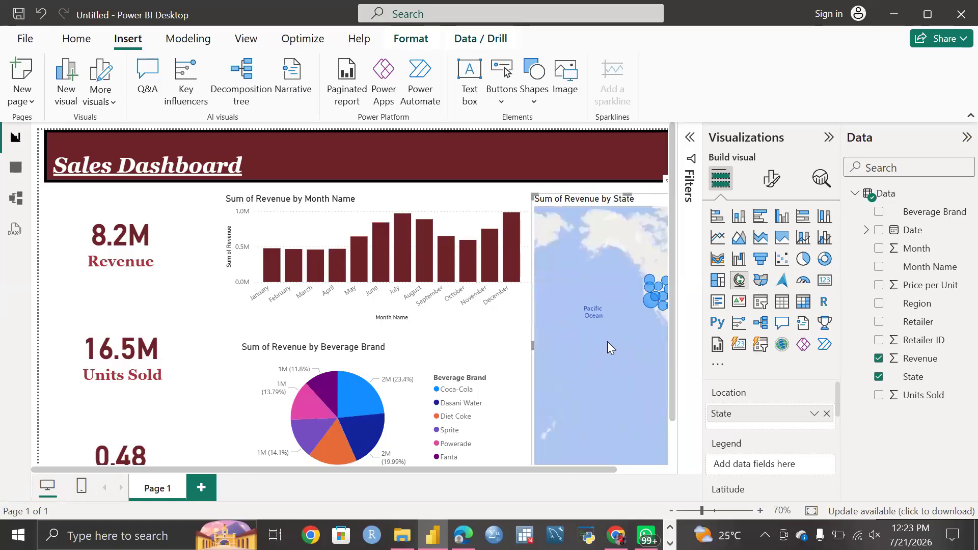
scroll(600, 348, "down", 3)
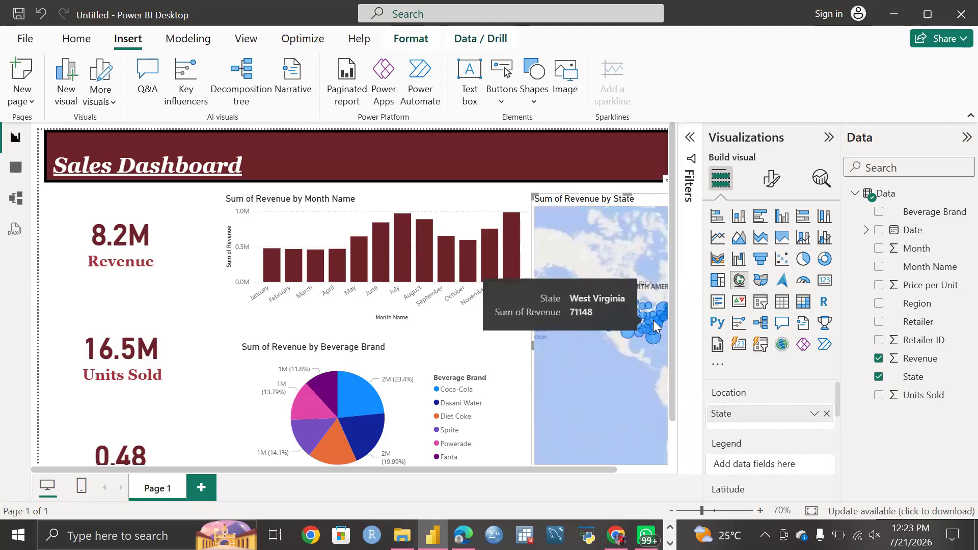
scroll(654, 325, "up", 1)
scroll(652, 325, "down", 1)
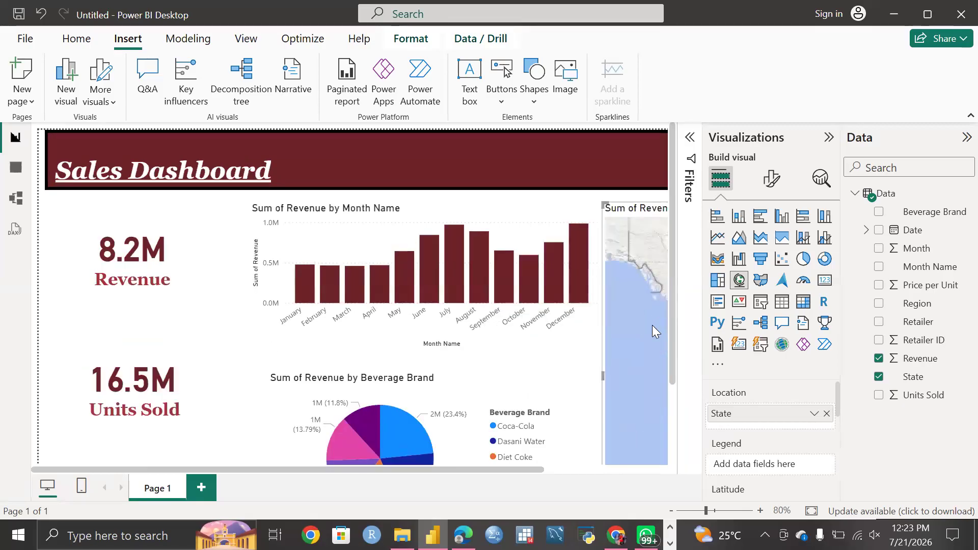
left_click_drag(706, 514, 694, 519)
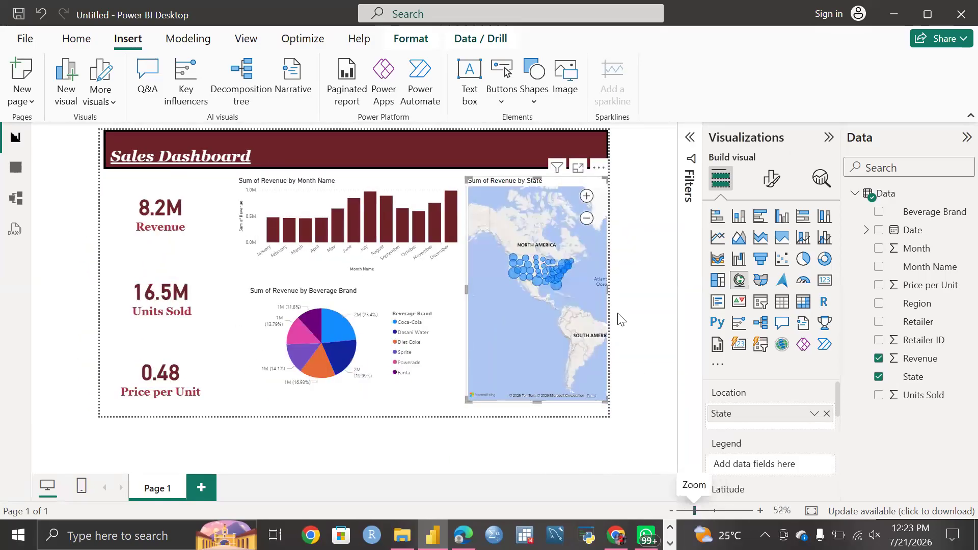
left_click(586, 198)
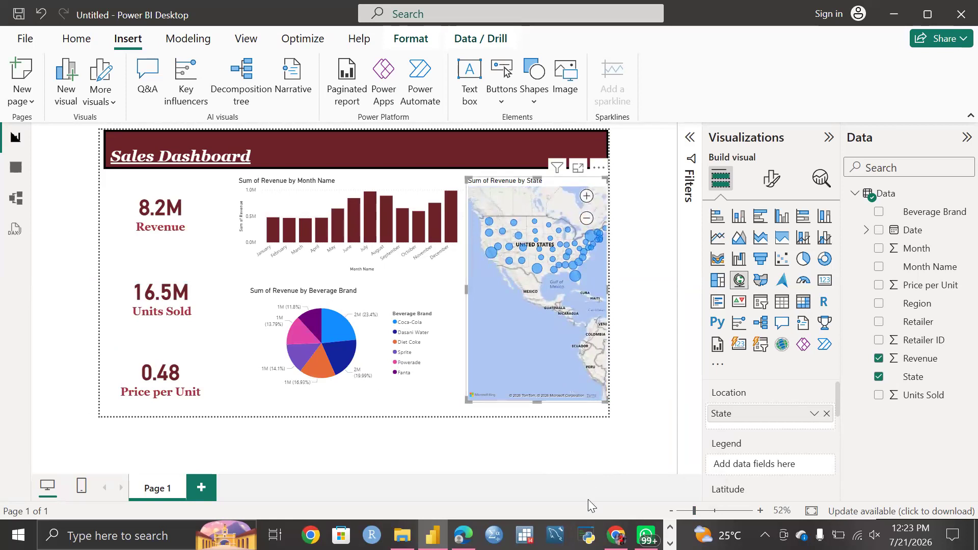
Add an empty slicer to the page with no visual selected, make it wide and flat, and place it on the banner.
left_click(701, 511)
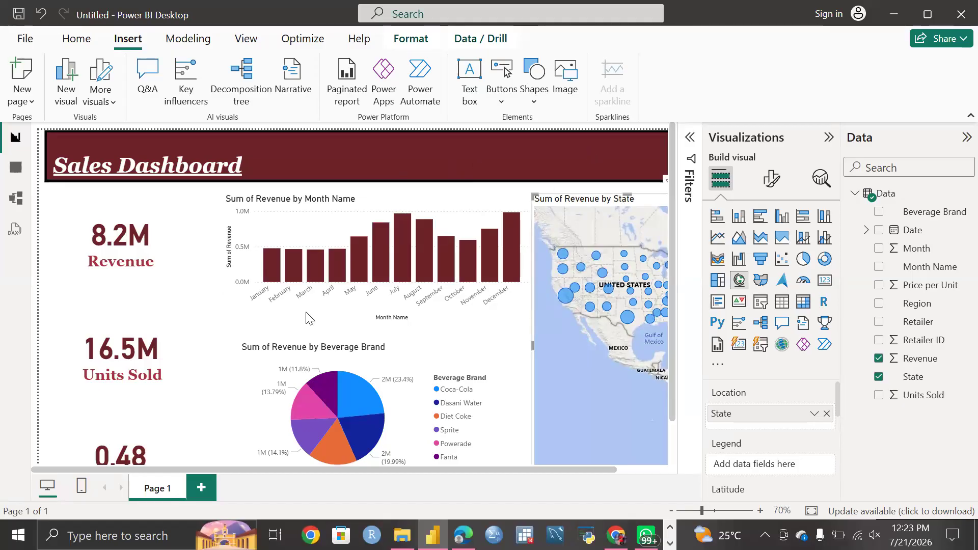
left_click(209, 328)
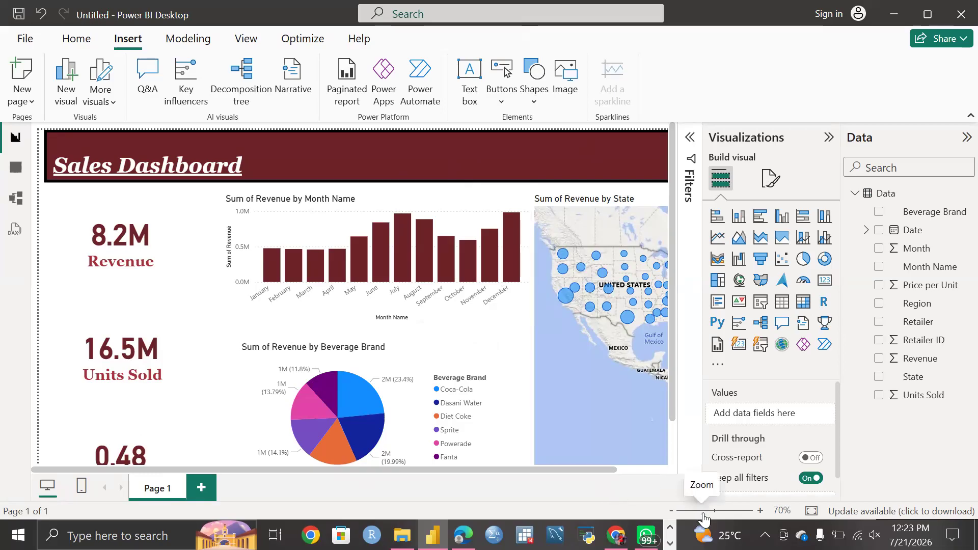
left_click_drag(704, 518, 701, 518)
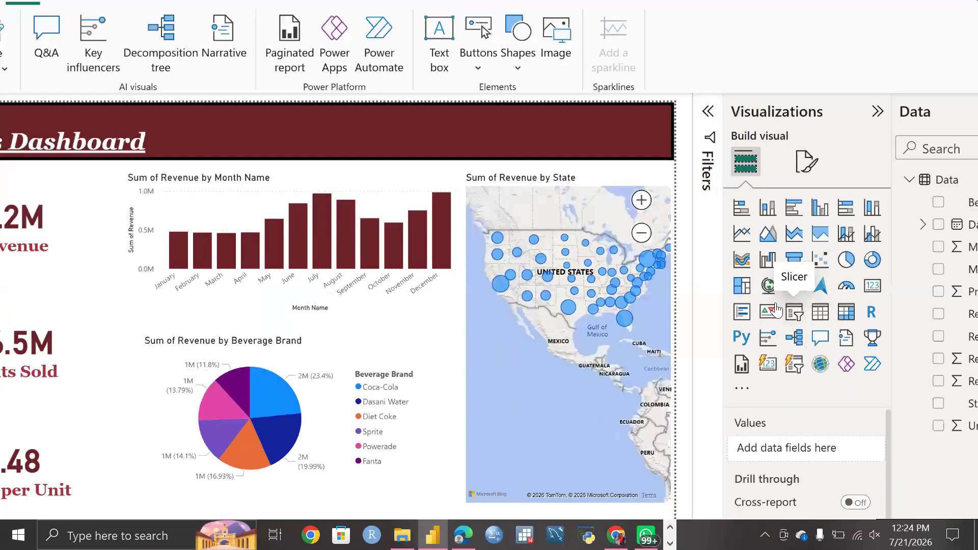
left_click(764, 308)
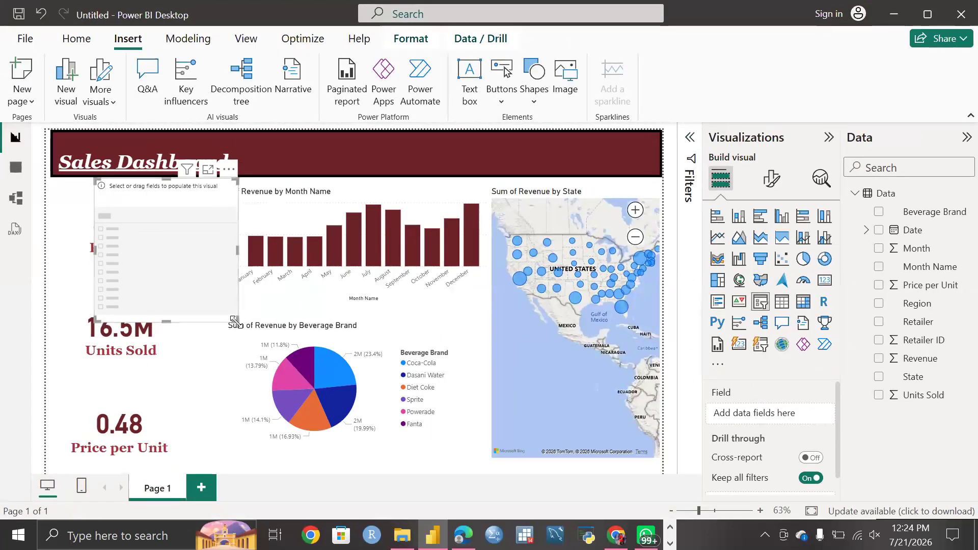
left_click_drag(235, 320, 319, 228)
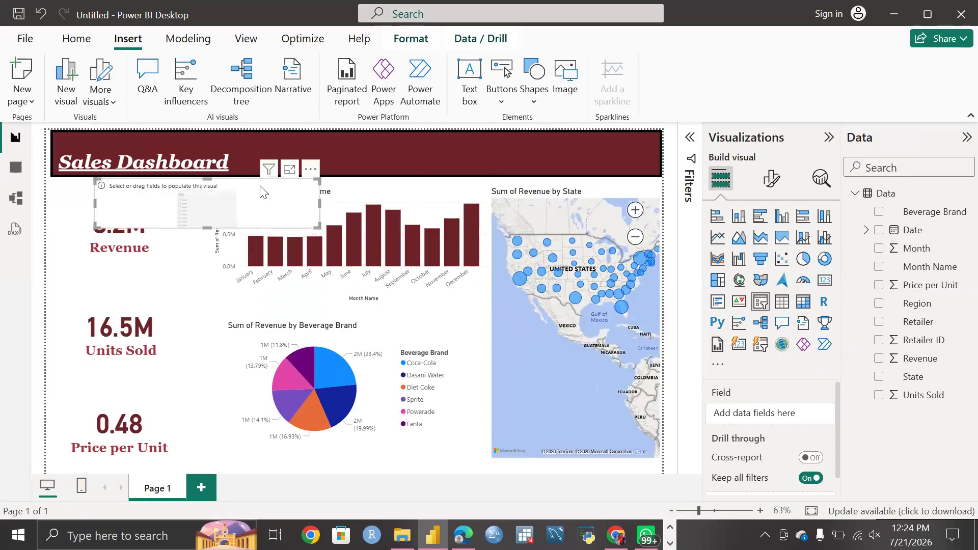
left_click_drag(243, 190, 563, 135)
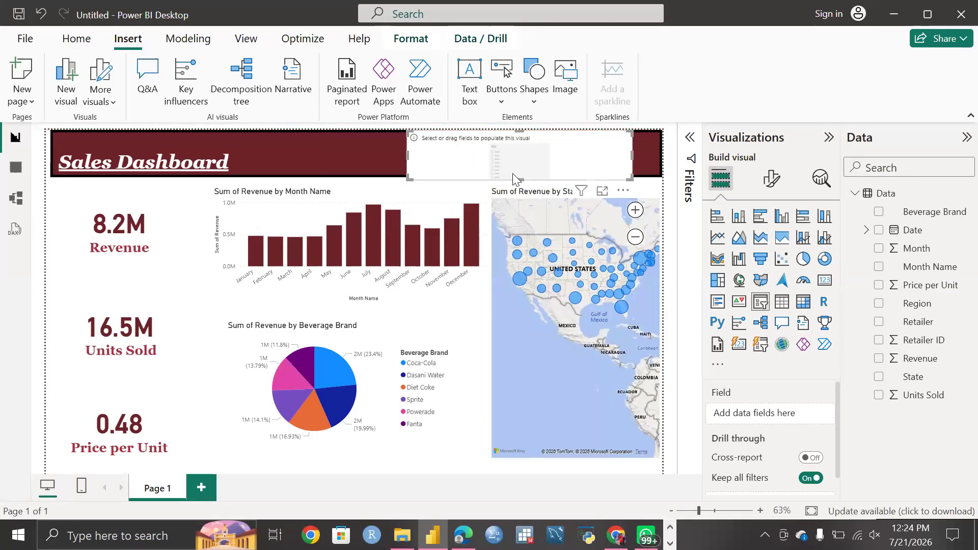
Reduce the slicer's height to fit inside the banner and widen it from beside the Sales Dashboard title to near the banner's far end.
left_click_drag(516, 176, 517, 166)
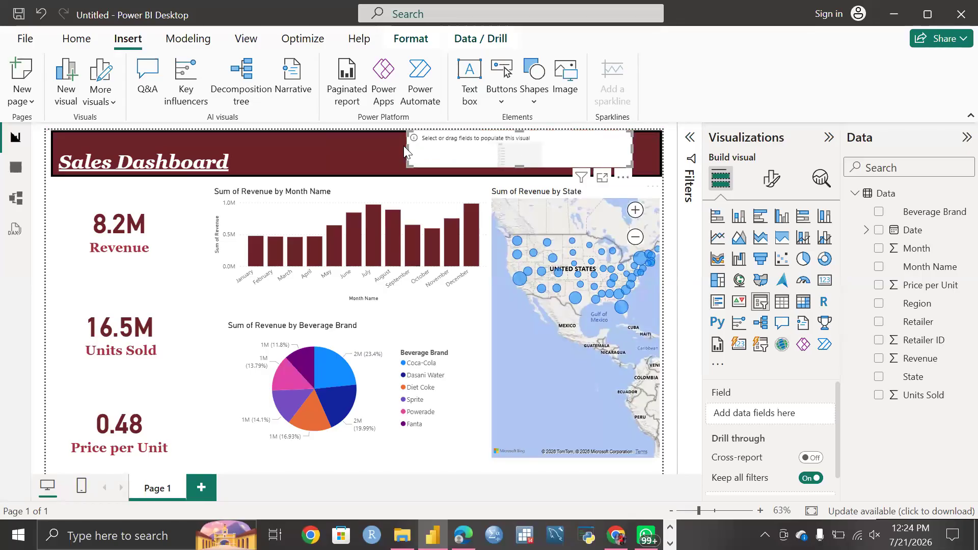
left_click_drag(407, 151, 267, 166)
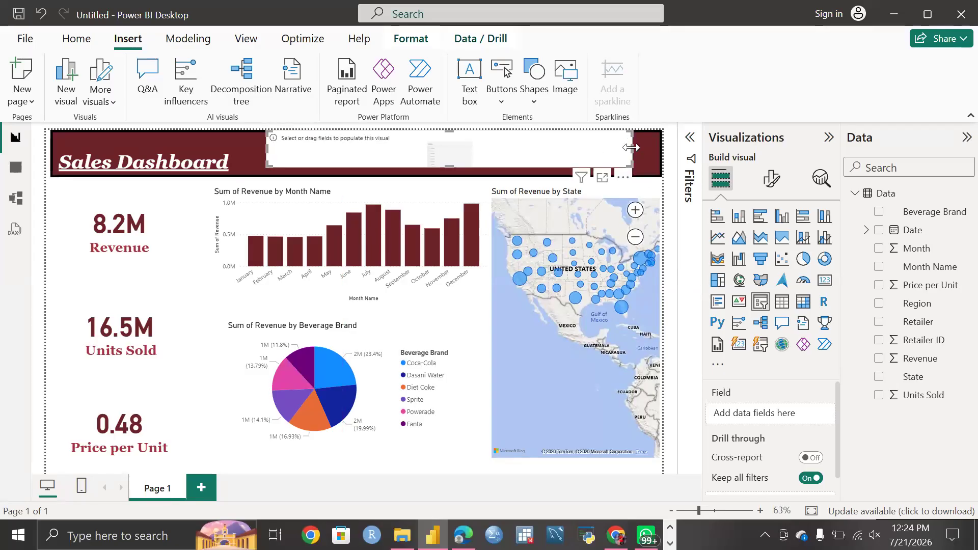
left_click_drag(641, 151, 648, 151)
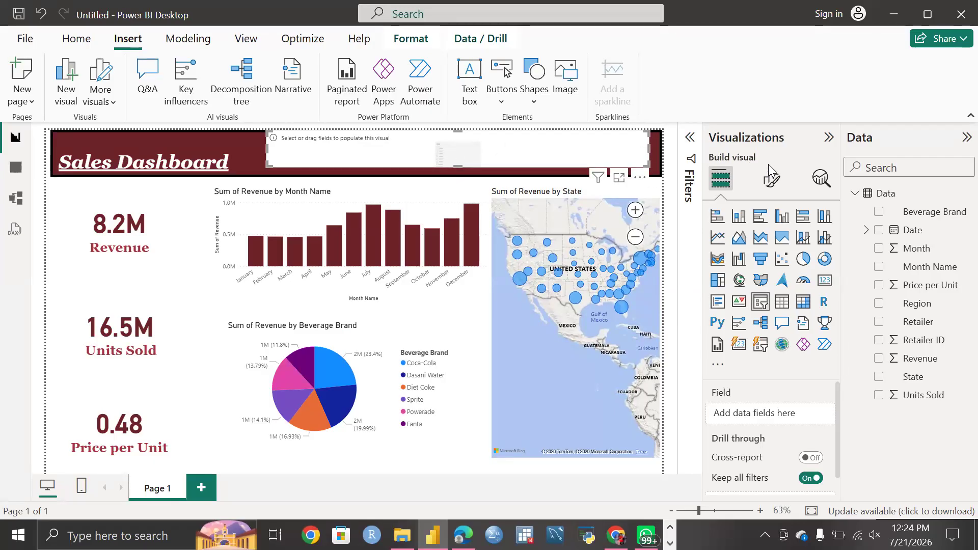
Use Beverage Brand as the slicer's field and look through its list of brands.
left_click(879, 212)
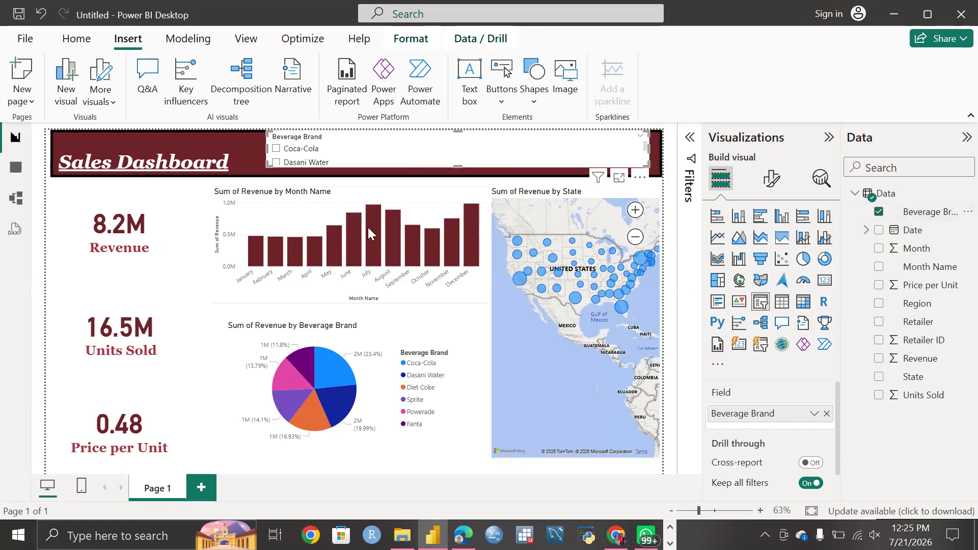
scroll(379, 149, "down", 4)
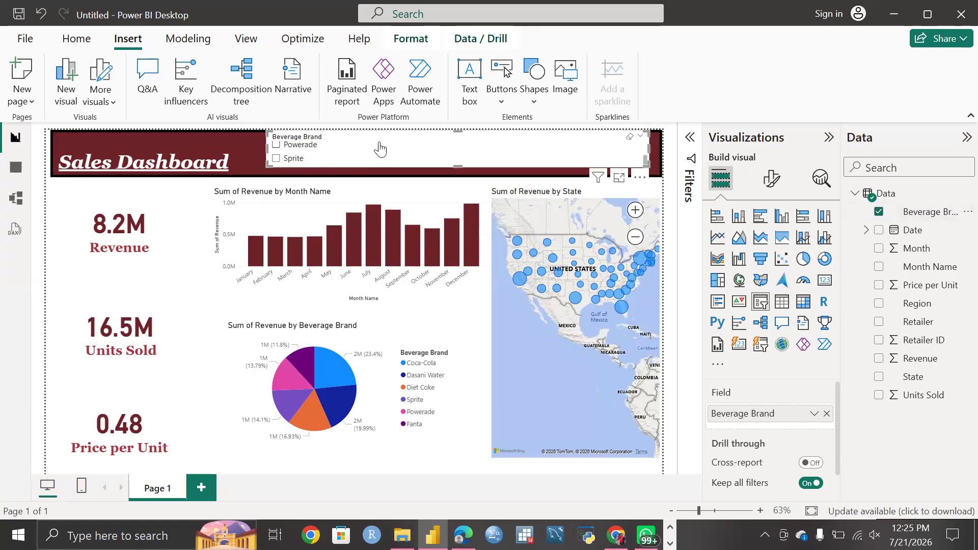
scroll(380, 149, "up", 4)
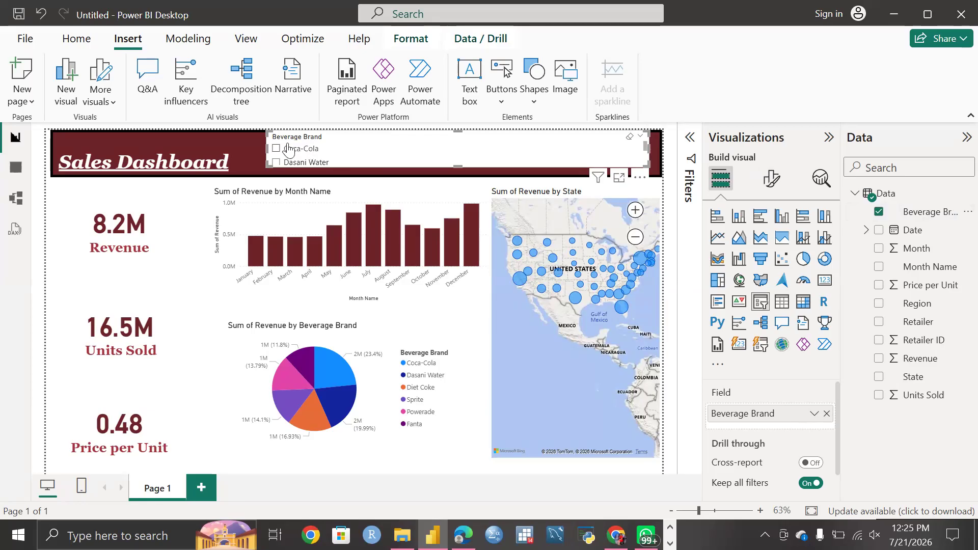
scroll(397, 151, "down", 4)
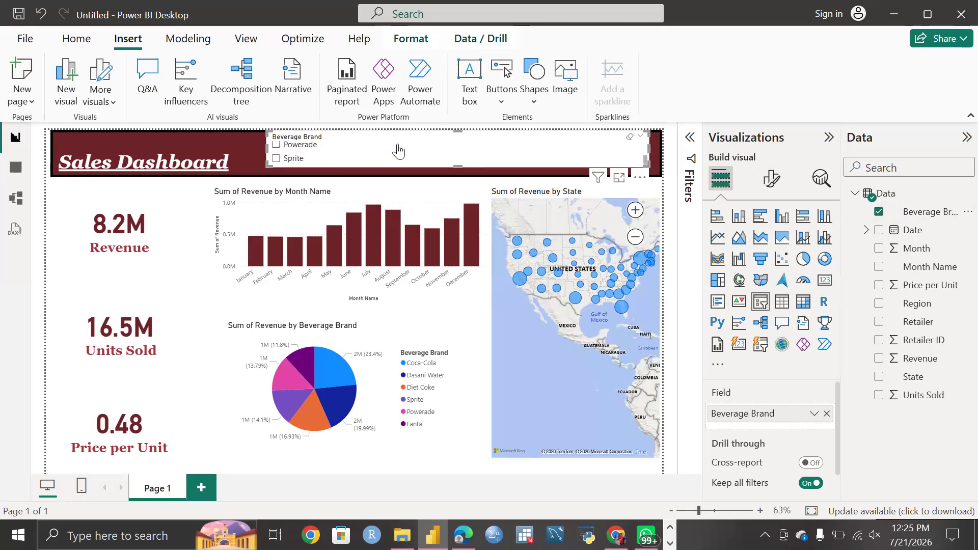
scroll(397, 151, "up", 4)
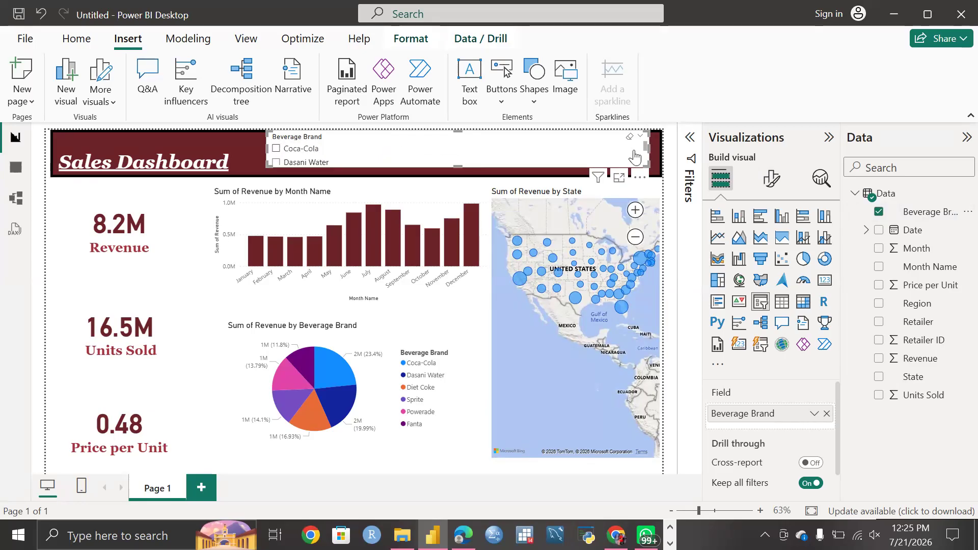
Change the Beverage Brand slicer's style to Dropdown.
left_click(773, 179)
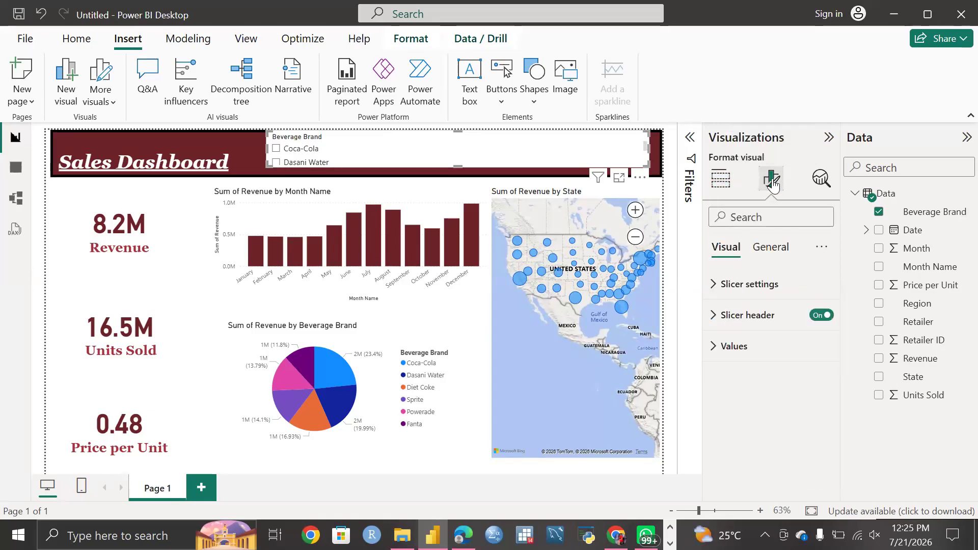
left_click(713, 284)
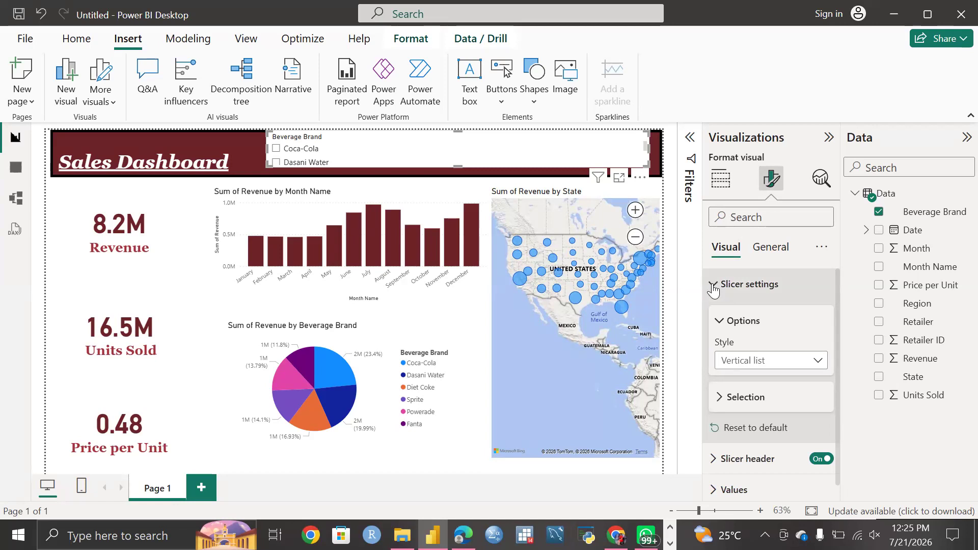
left_click(823, 363)
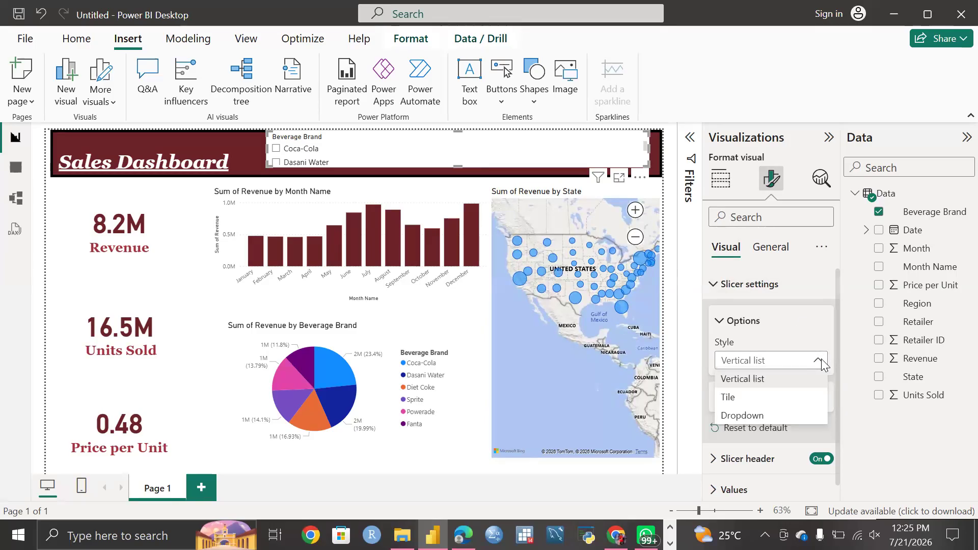
left_click(756, 418)
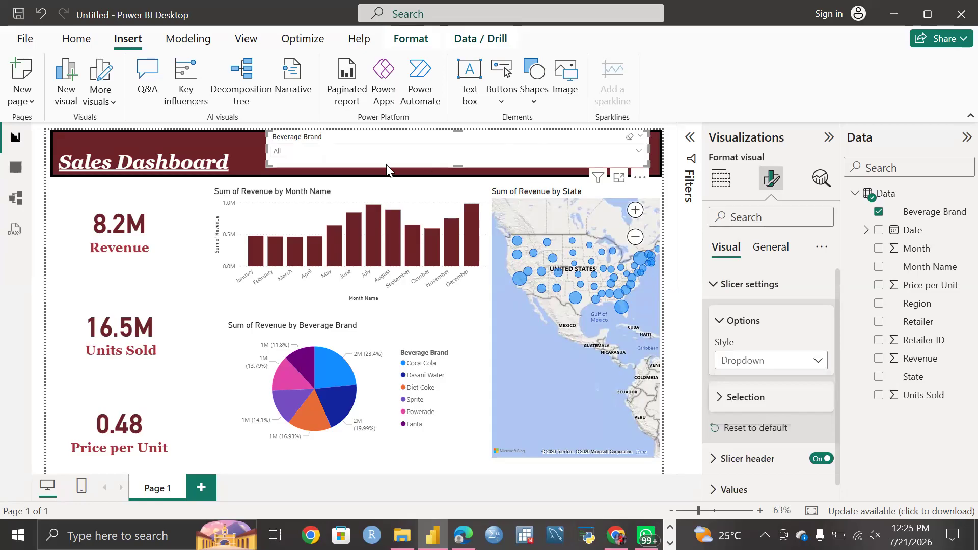
Filter the dashboard with the Beverage Brand slicer by Coca-Cola, Dasani Water, Diet Coke and Powerade, one brand at a time.
left_click(639, 152)
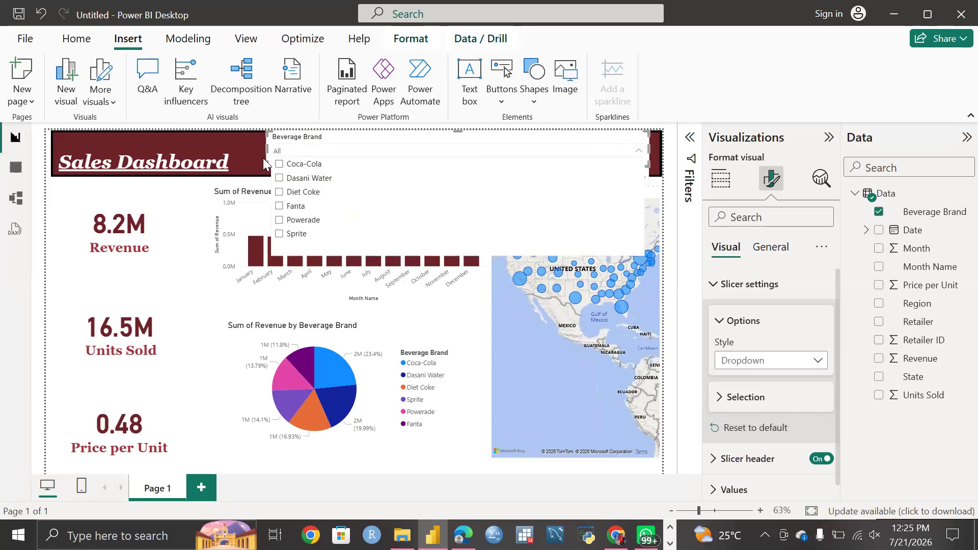
left_click(279, 164)
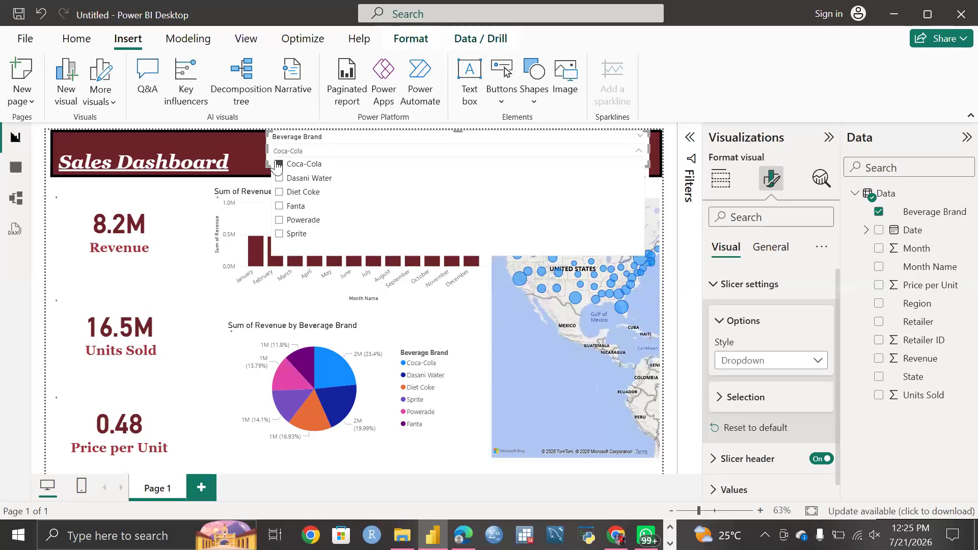
left_click(284, 177)
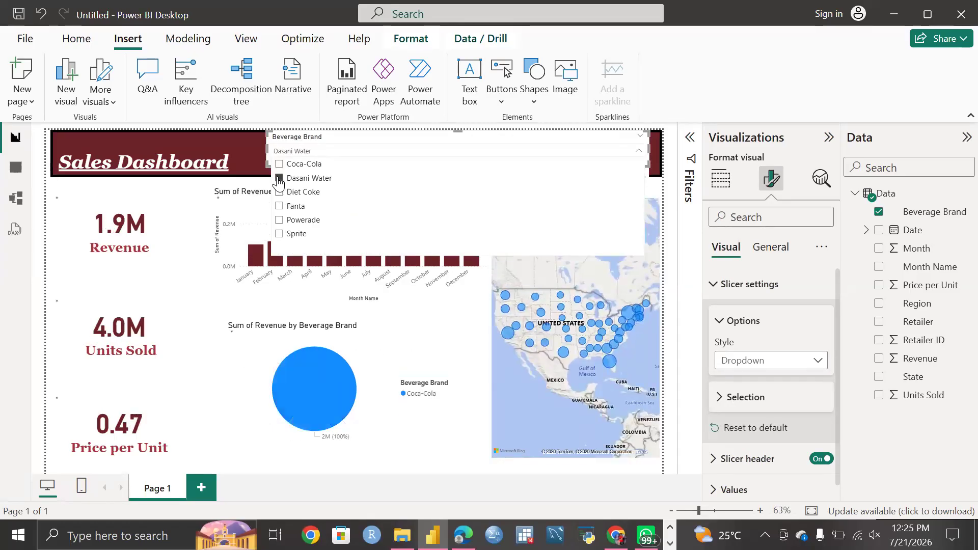
left_click(279, 192)
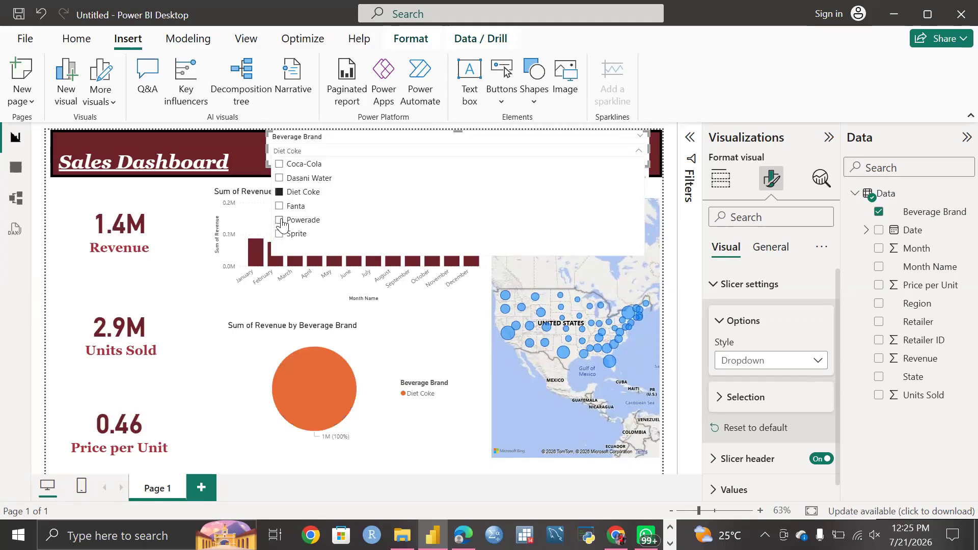
left_click(281, 221)
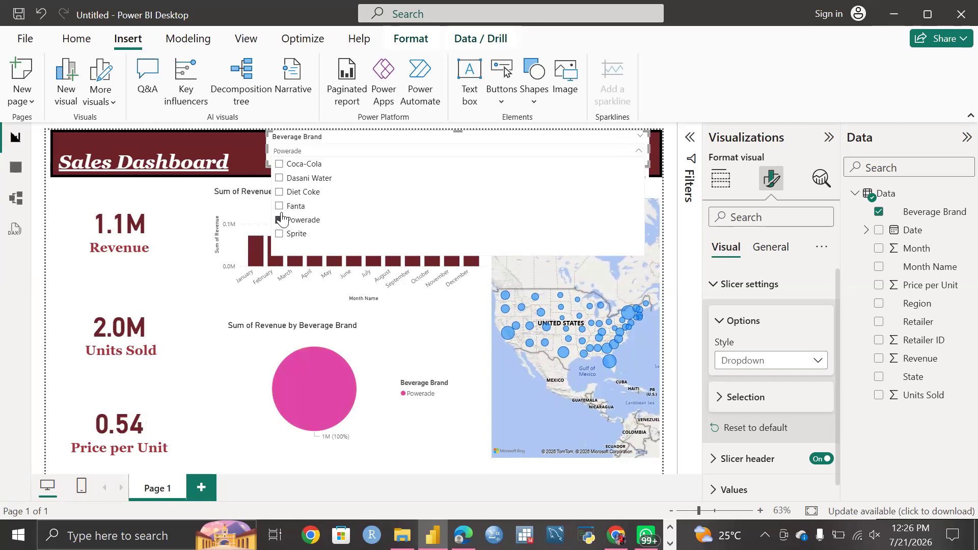
Add Fanta, Diet Coke, Sprite, Dasani Water and Coca-Cola to the slicer's Powerade selection, checking the pie chart's slice details along the way.
left_click(280, 207, "ctrl")
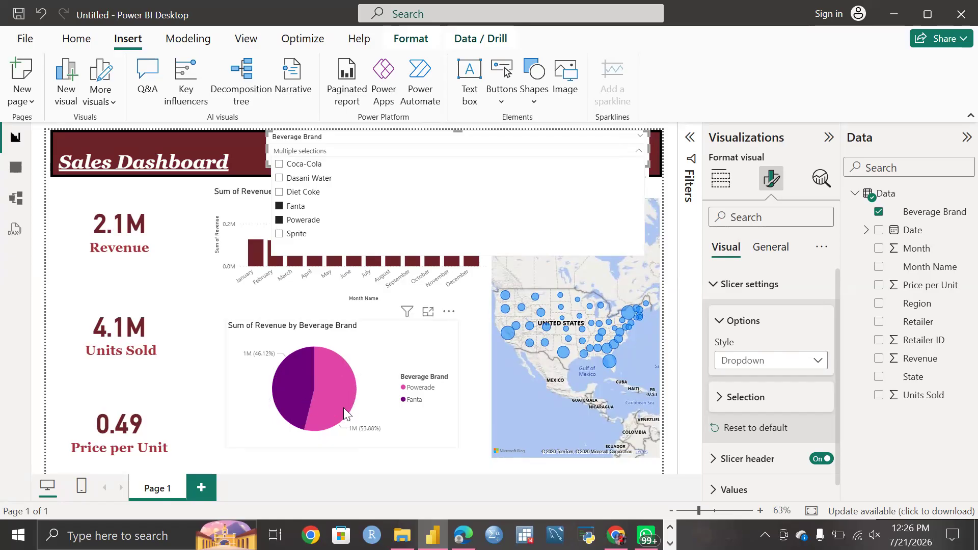
mouse_move(337, 401)
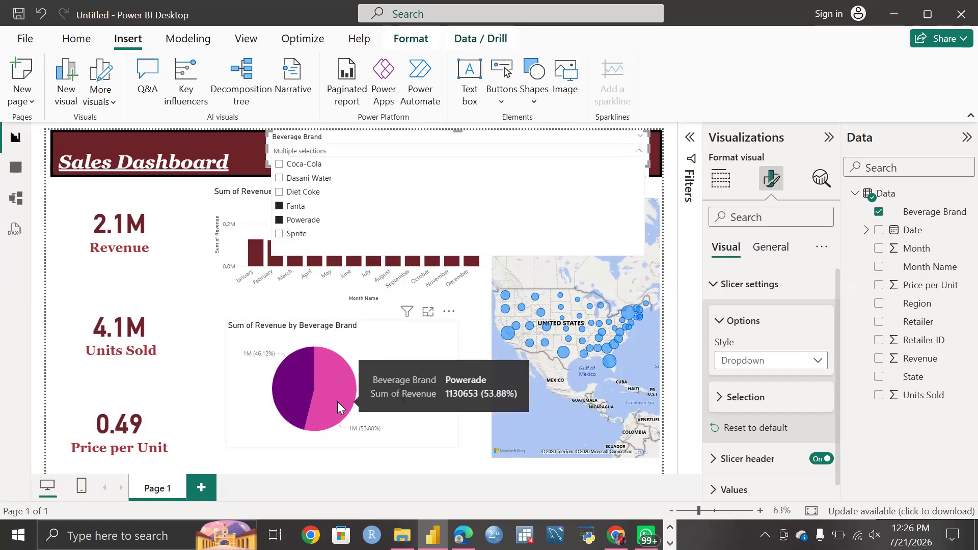
left_click(279, 193)
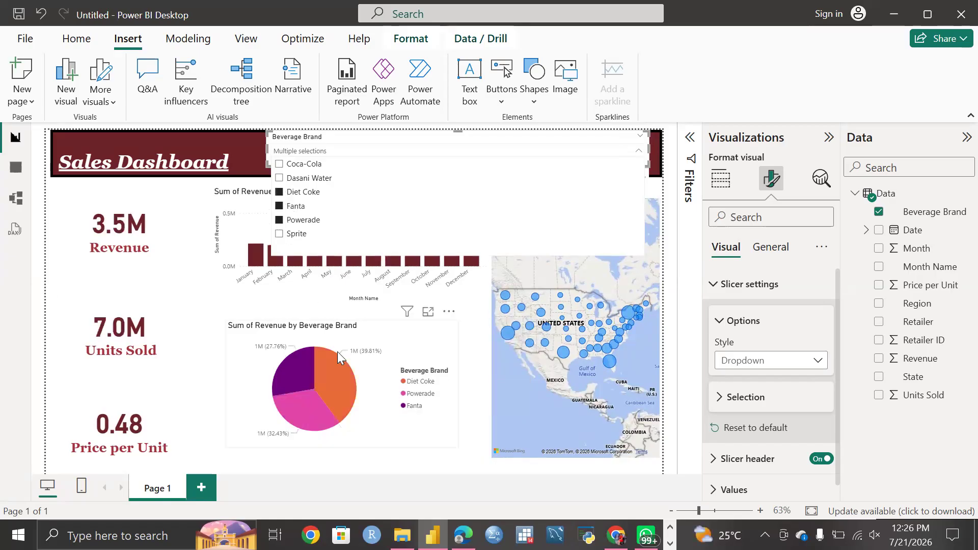
mouse_move(295, 387)
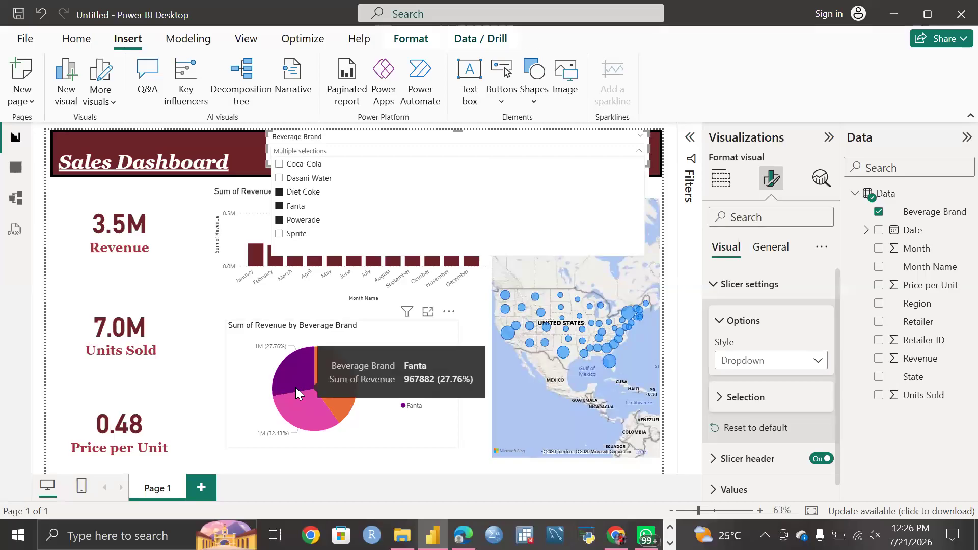
left_click(279, 233)
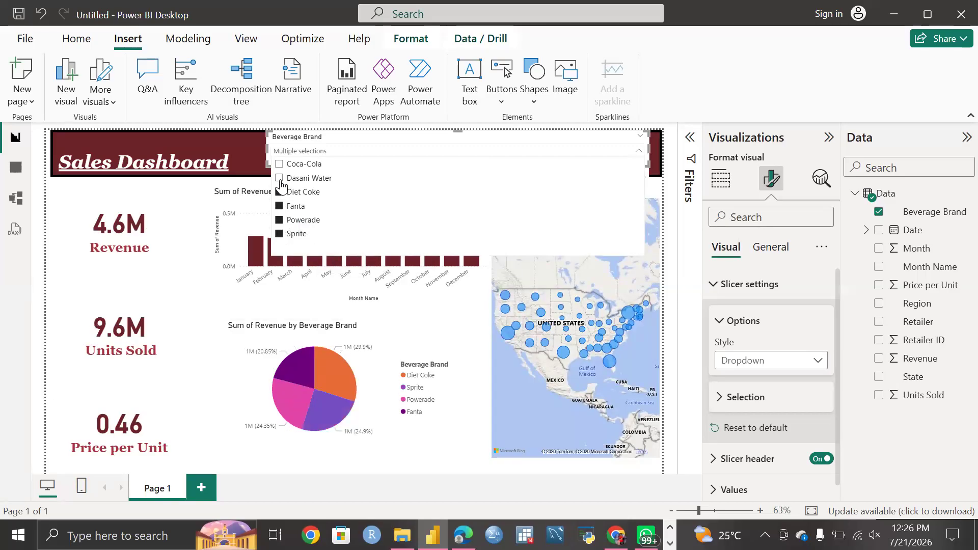
left_click(280, 179)
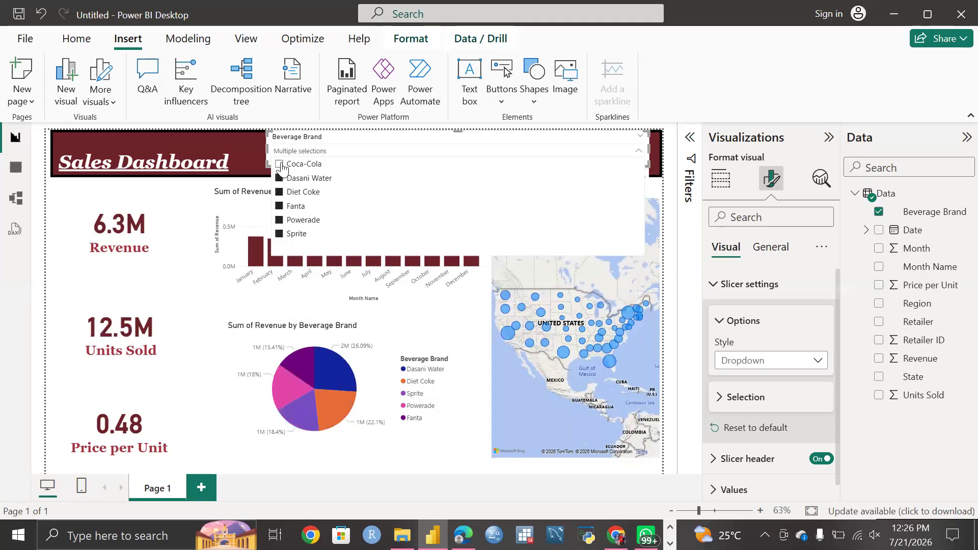
left_click(280, 164)
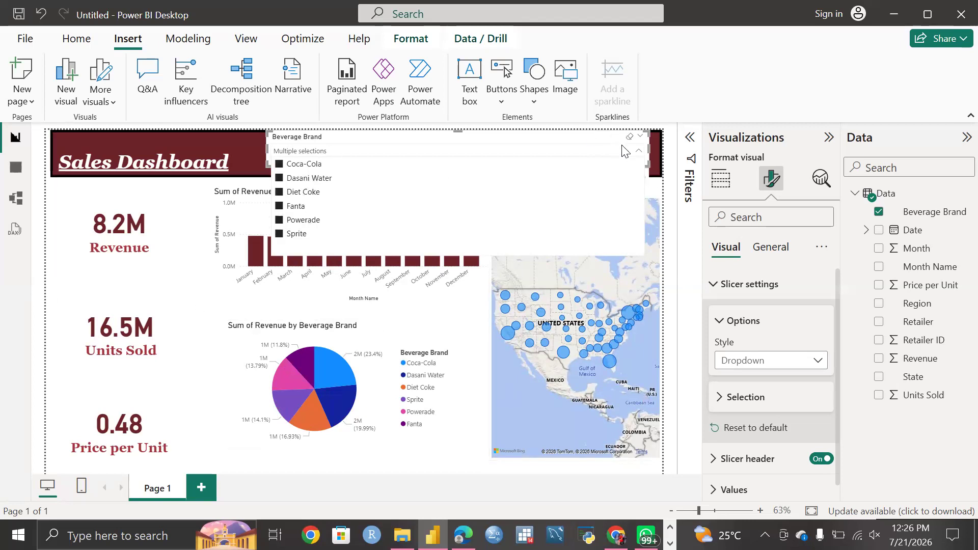
Collapse the slicer's brand list and change the Beverage Brand slicer's style to Tile.
left_click(638, 150)
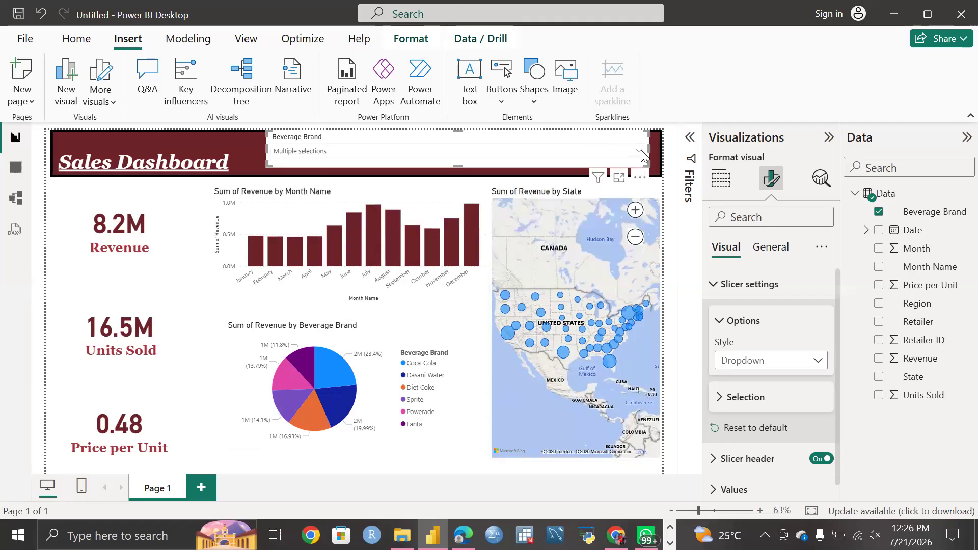
left_click(818, 363)
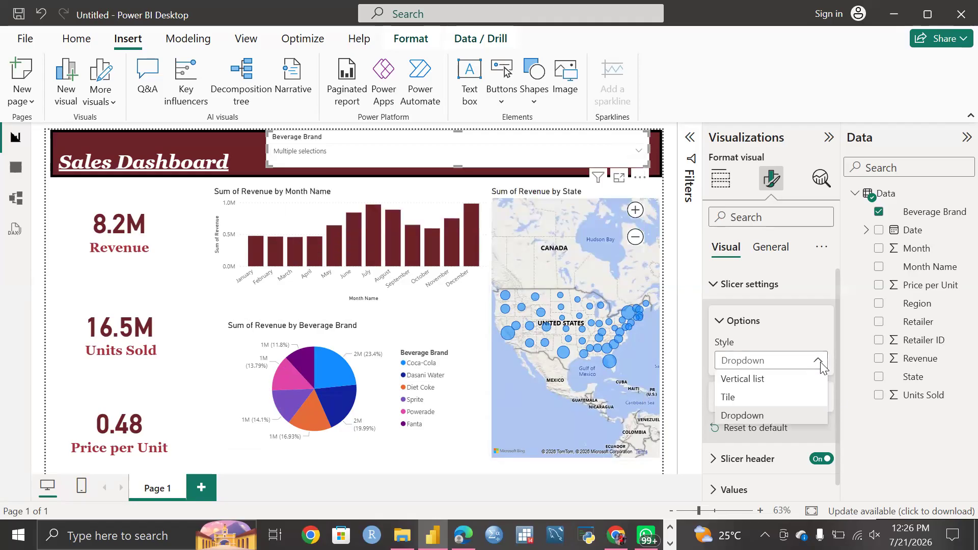
left_click(760, 397)
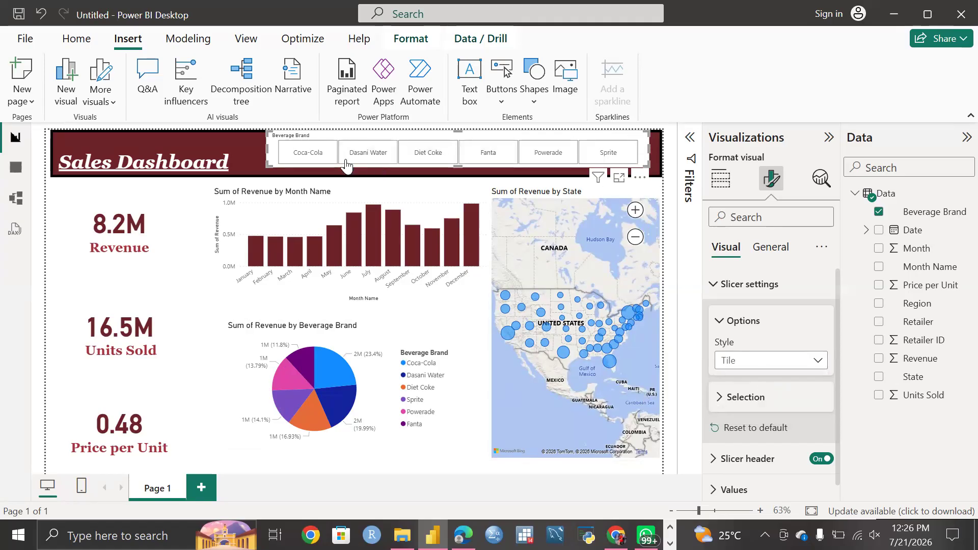
Filter the dashboard to Coca-Cola with its slicer tile and cross-filter the visuals by the January column.
left_click(315, 152)
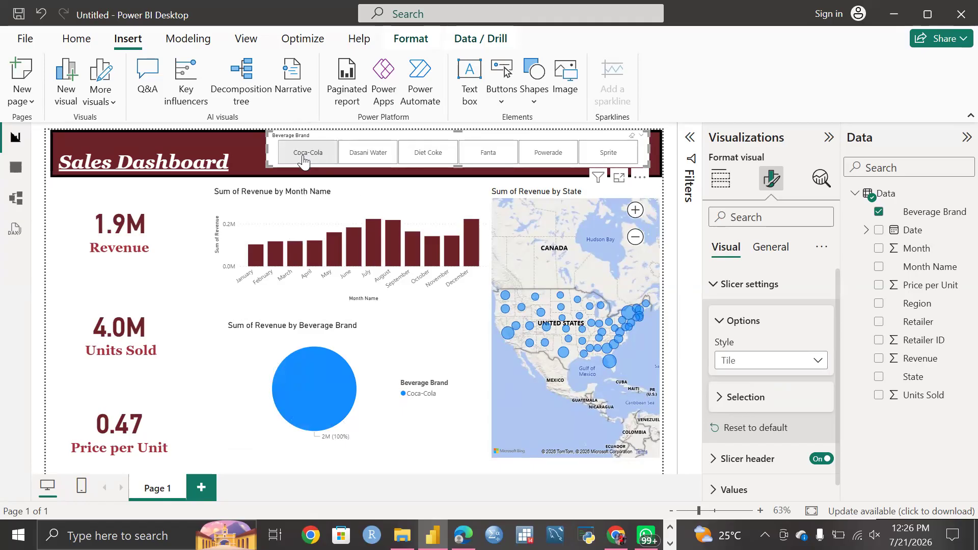
left_click(258, 260)
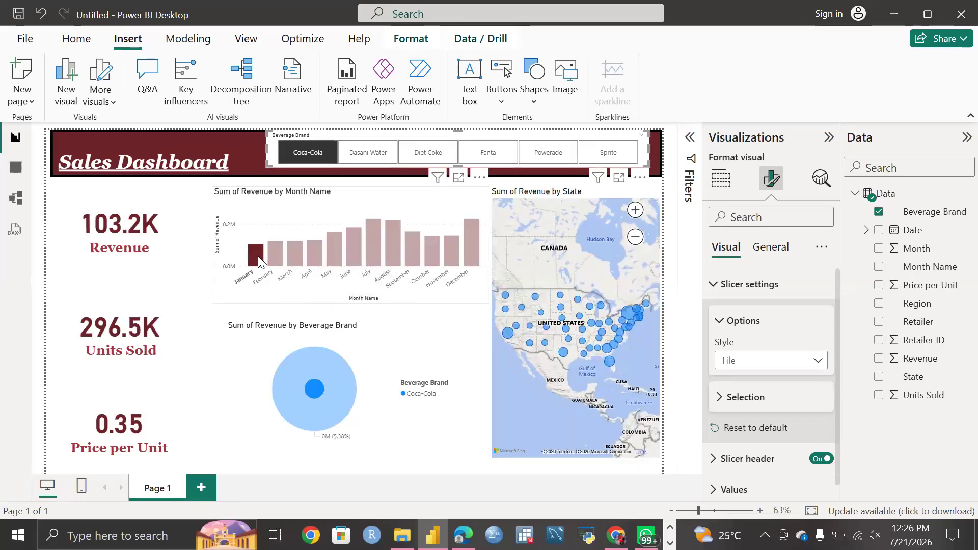
left_click(306, 154)
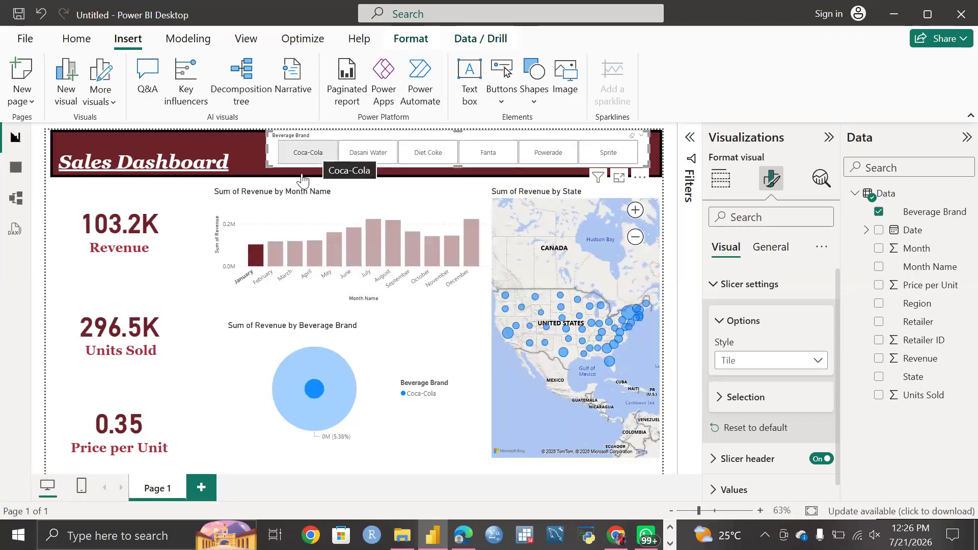
Filter to Dasani Water and cross-filter by the December column, a bubble in the southern United States, and December again.
left_click(363, 158)
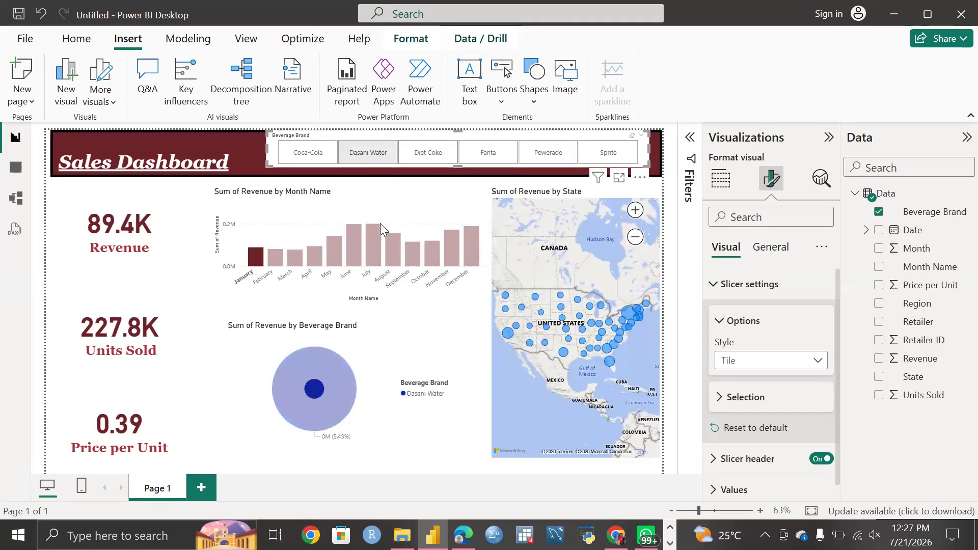
left_click(476, 252)
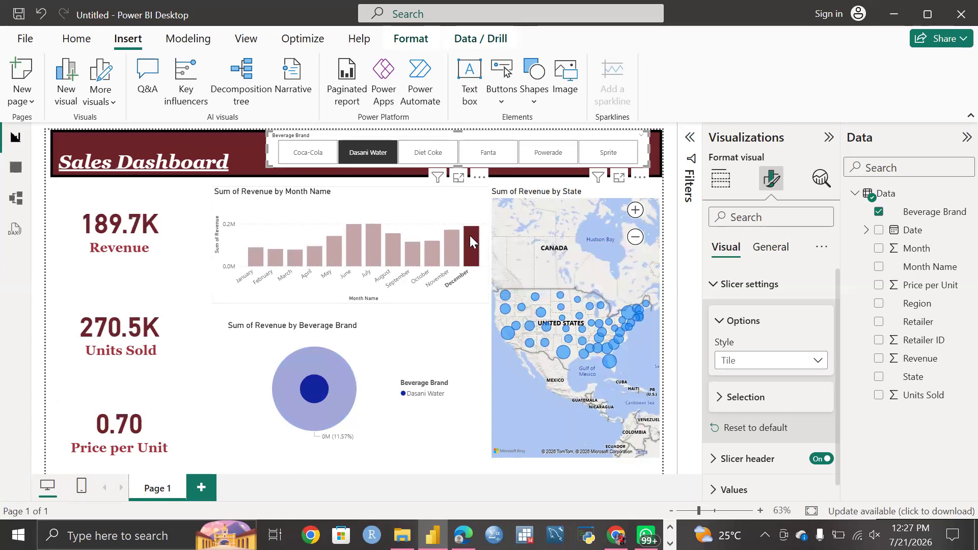
left_click(564, 353)
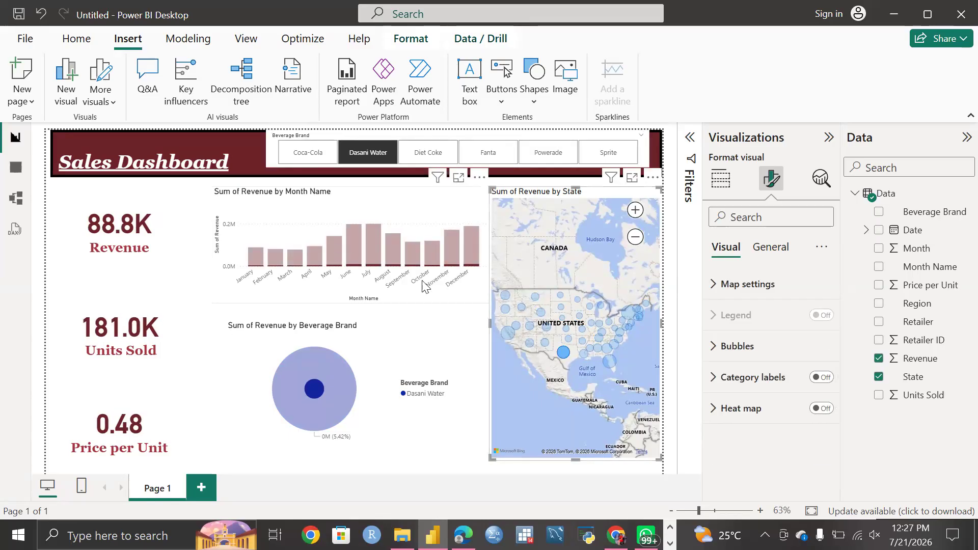
left_click(469, 261)
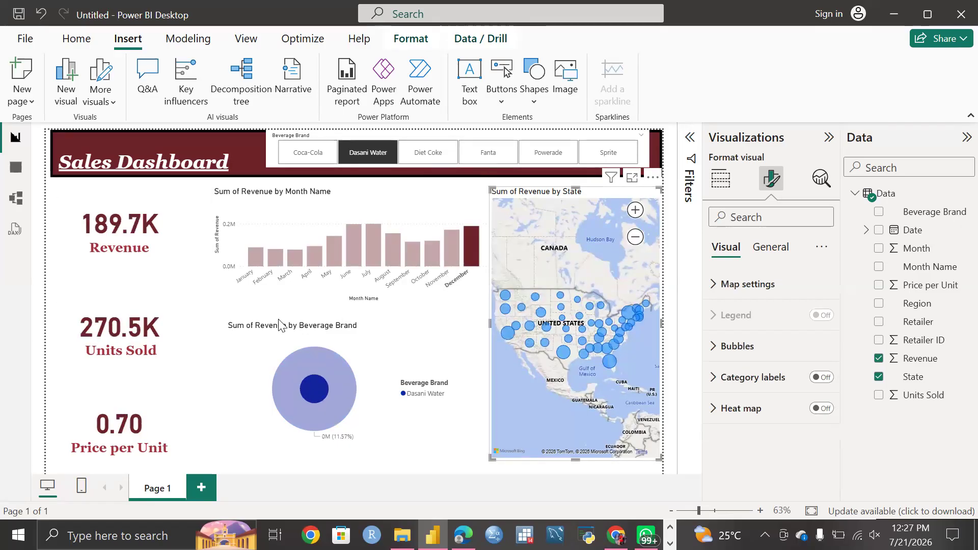
Extend the slicer's selection from Dasani Water to all six beverage brands, adding Coca-Cola, Diet Coke, Powerade, Sprite and Fanta.
left_click(372, 158)
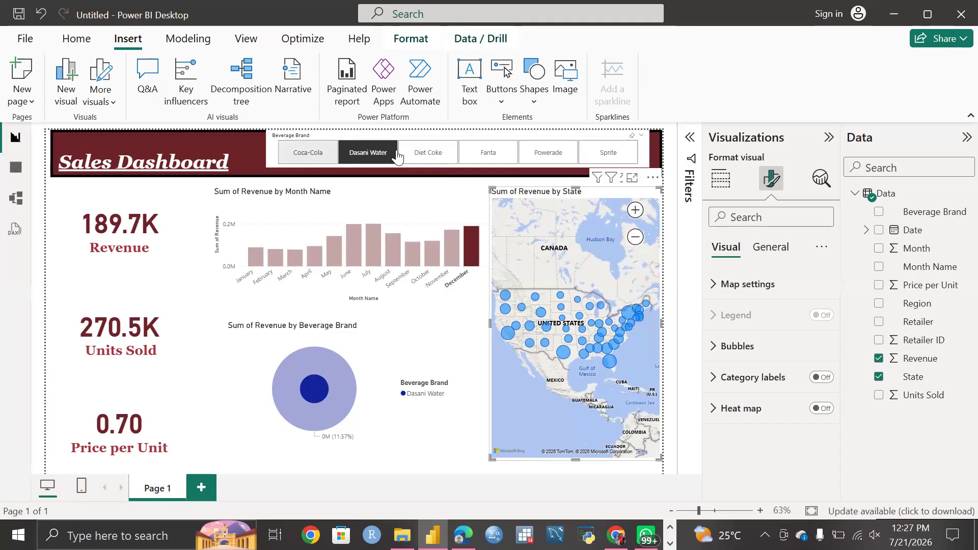
left_click(424, 155, "ctrl")
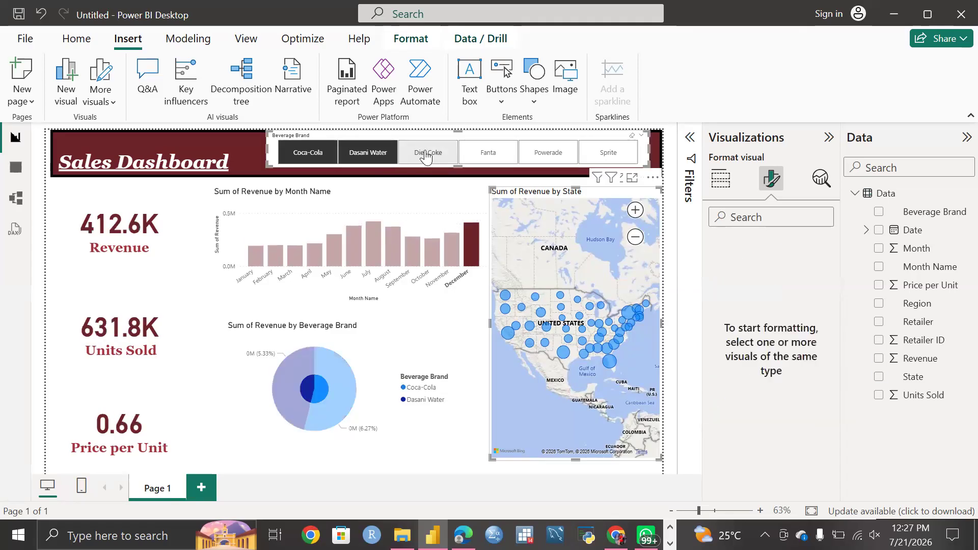
left_click(550, 155, "ctrl")
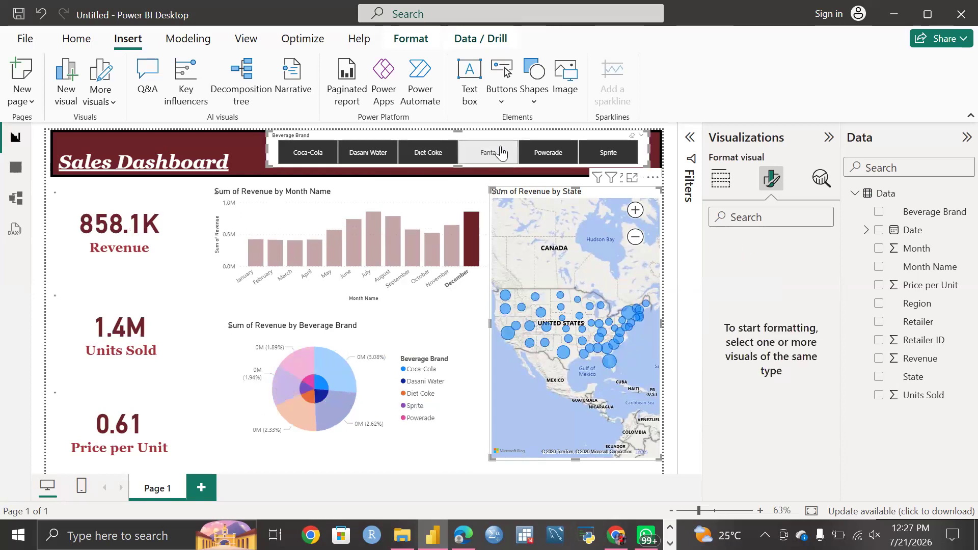
left_click(500, 152, "ctrl")
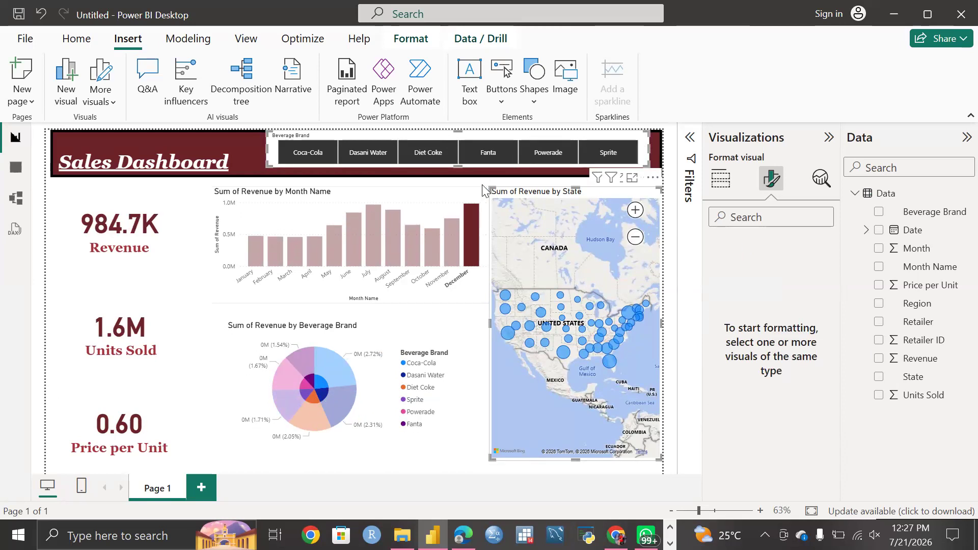
Select the Beverage Brand slicer and collapse its Slicer settings section.
left_click(275, 148)
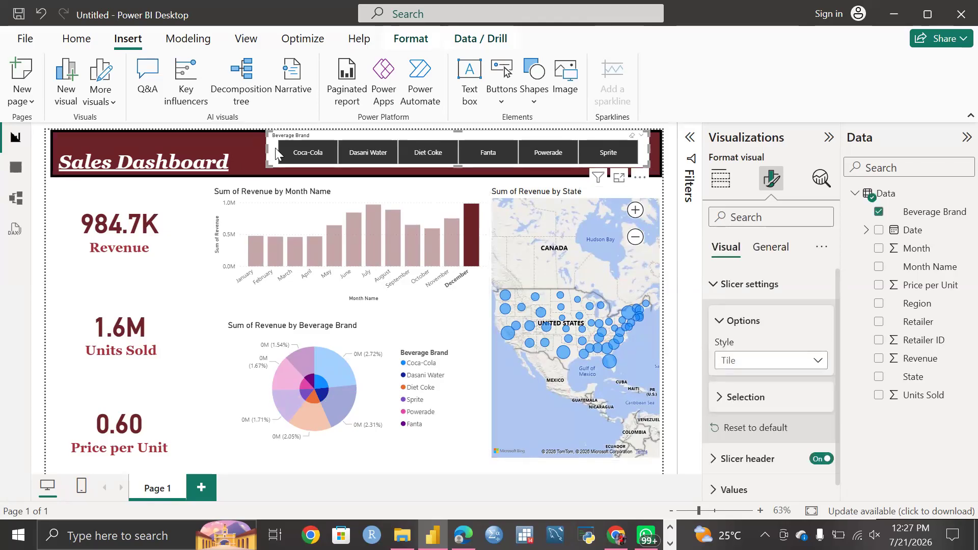
scroll(781, 408, "down", 1)
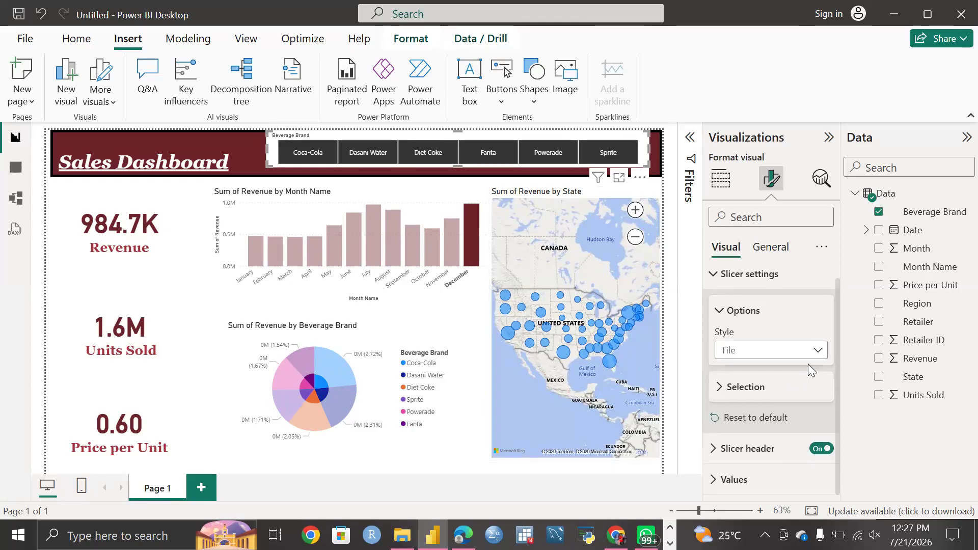
left_click(716, 285)
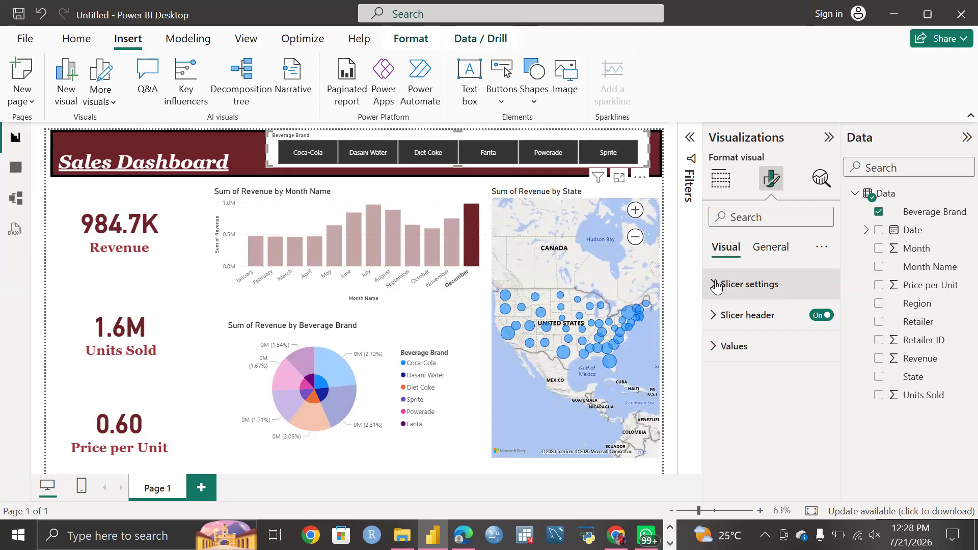
Clear the December highlight on the monthly revenue column chart and show the chart's field assignments.
left_click(304, 209)
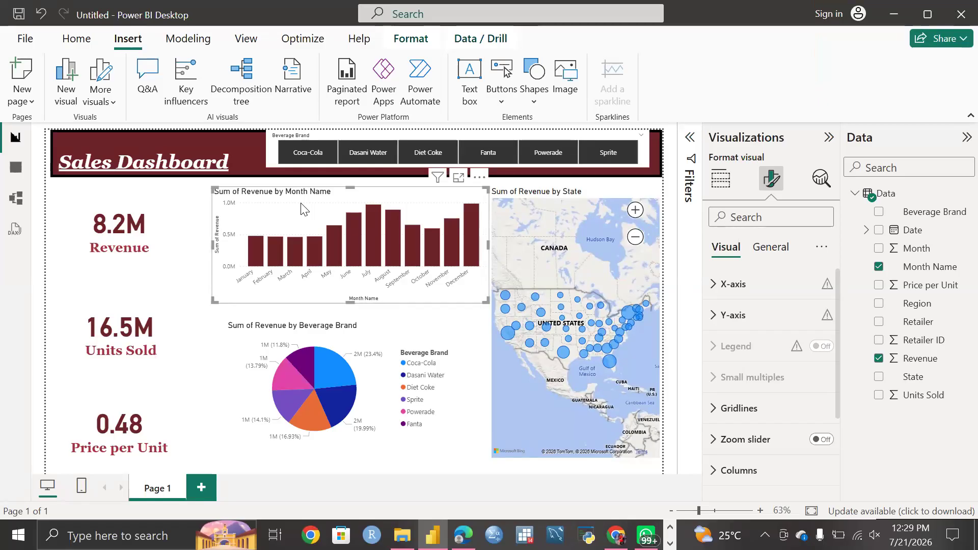
left_click(720, 179)
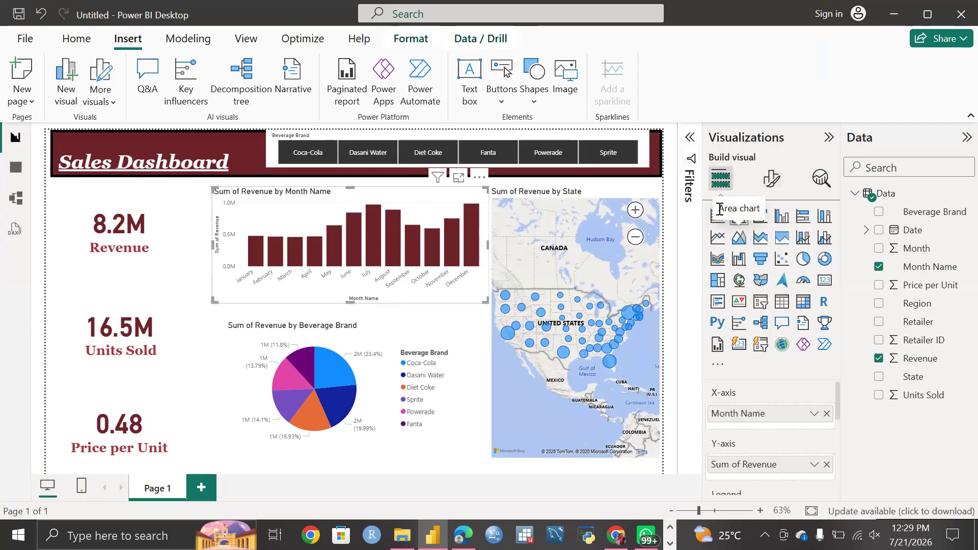
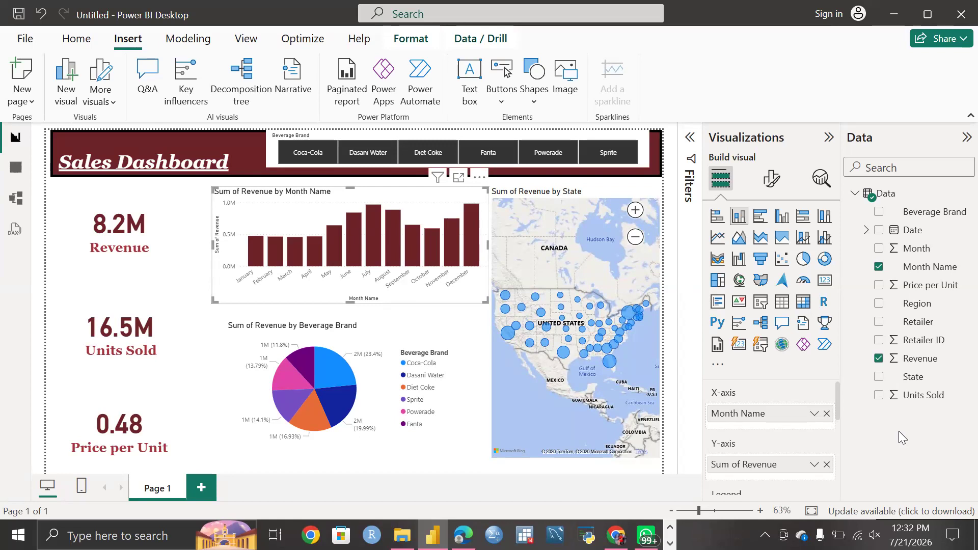
Open the view options for the data field list.
right_click(898, 431)
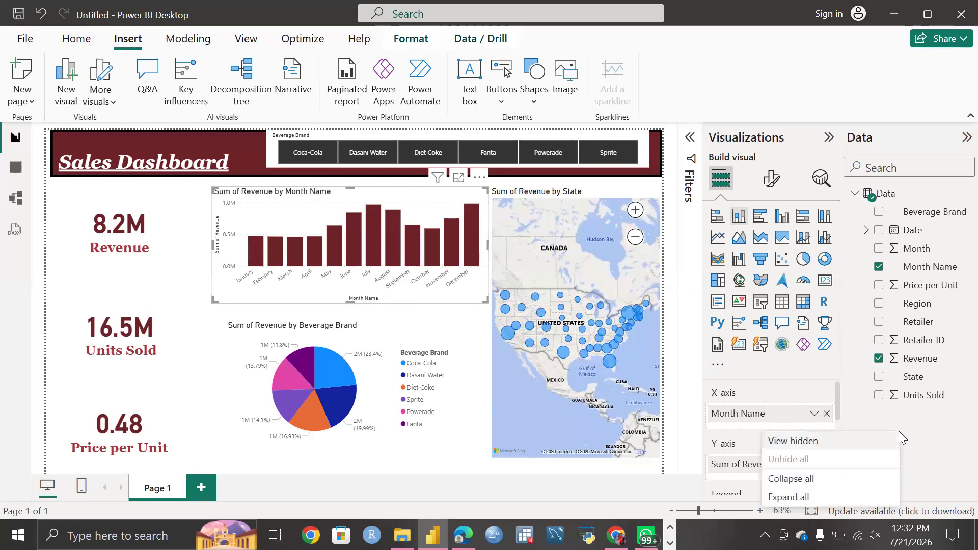